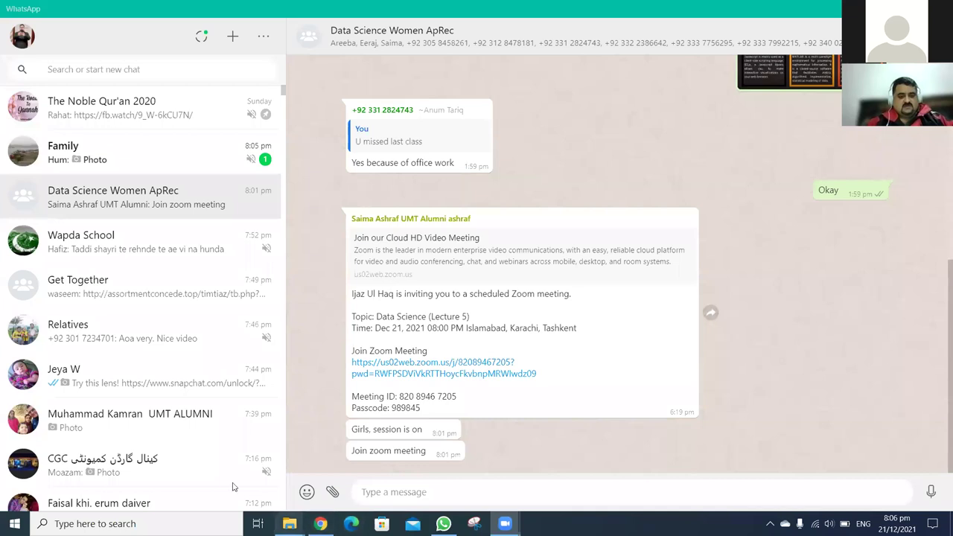
Switch to File Explorer and open the Lecture 4 Data folder inside Data Science Traning
{"action": "left_click", "coordinate": [370, 491]}
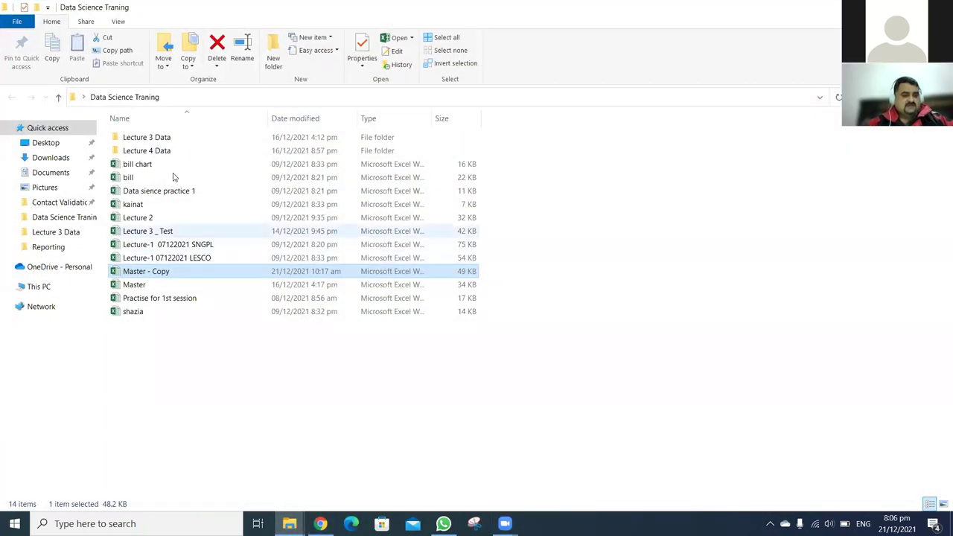
{"action": "left_click", "coordinate": [170, 152]}
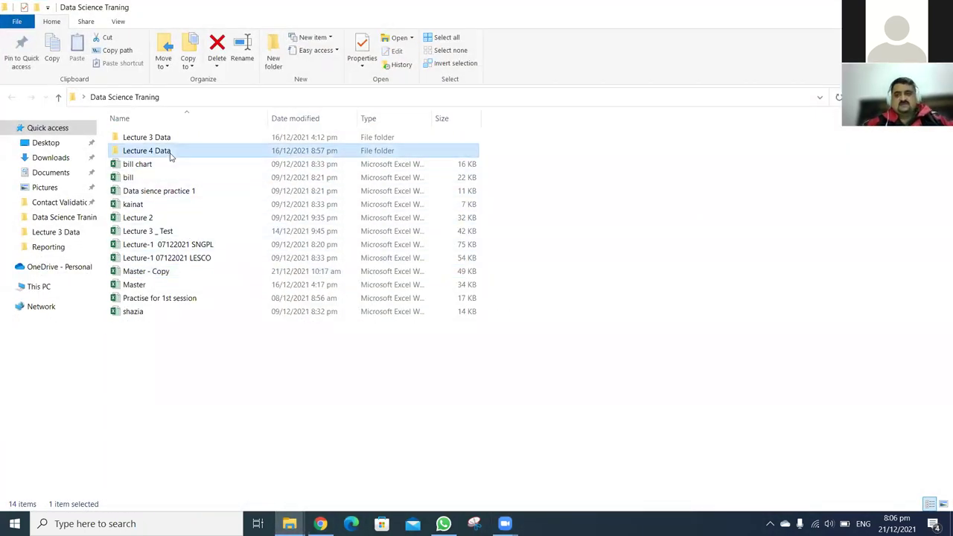
{"action": "key", "text": "Return"}
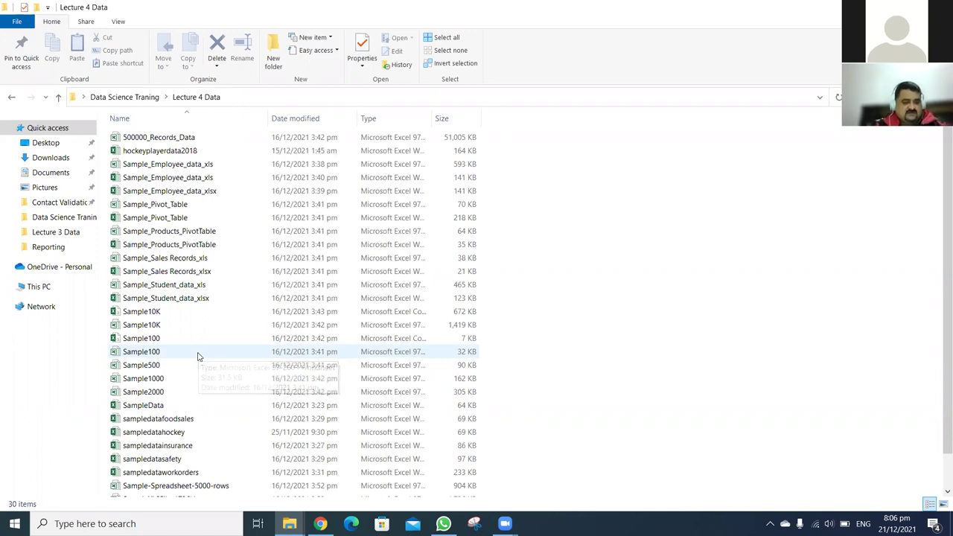
Open the Sample2000 workbook in a maximized window and auto-fit the column widths of its data
{"action": "double_click", "coordinate": [186, 395]}
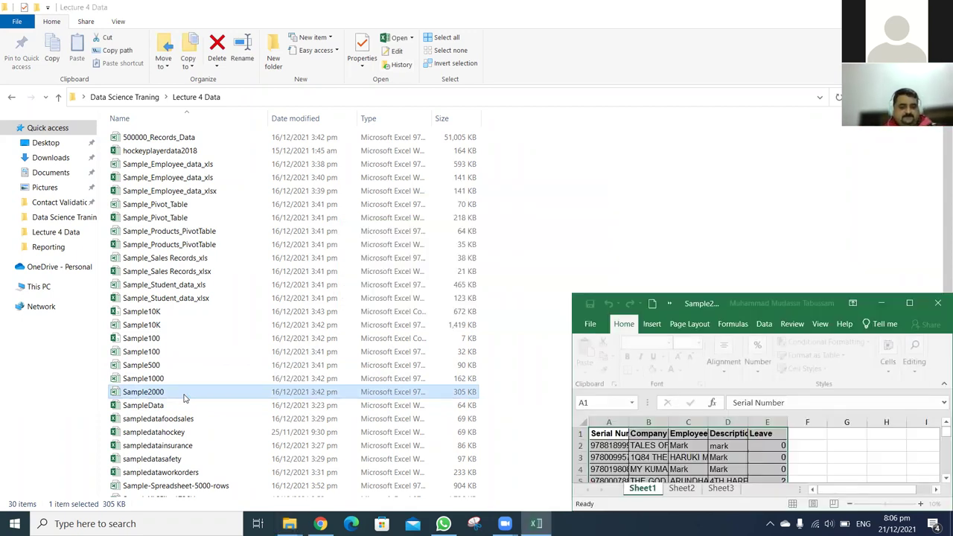
{"action": "left_click", "coordinate": [909, 304]}
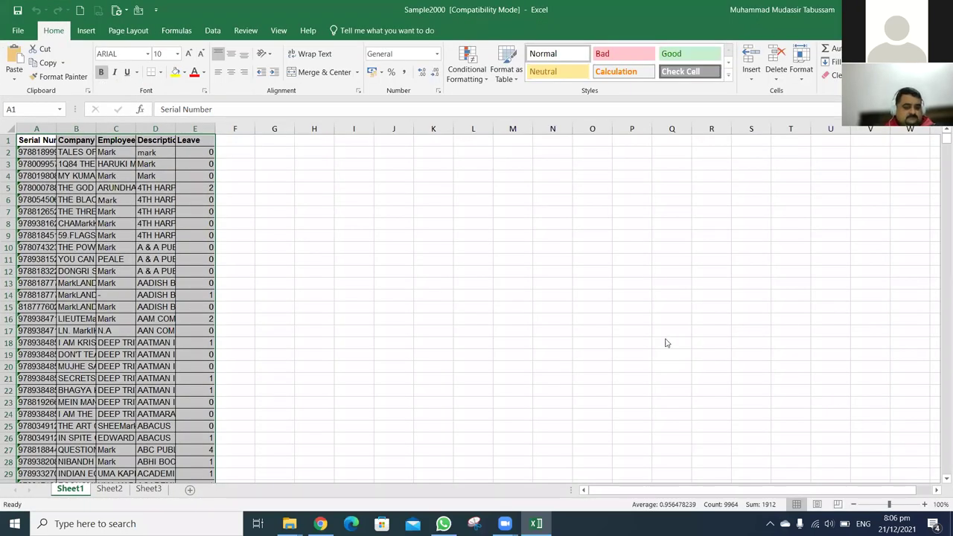
{"action": "key", "text": "alt+h"}
{"action": "key", "text": "o"}
{"action": "key", "text": "i"}
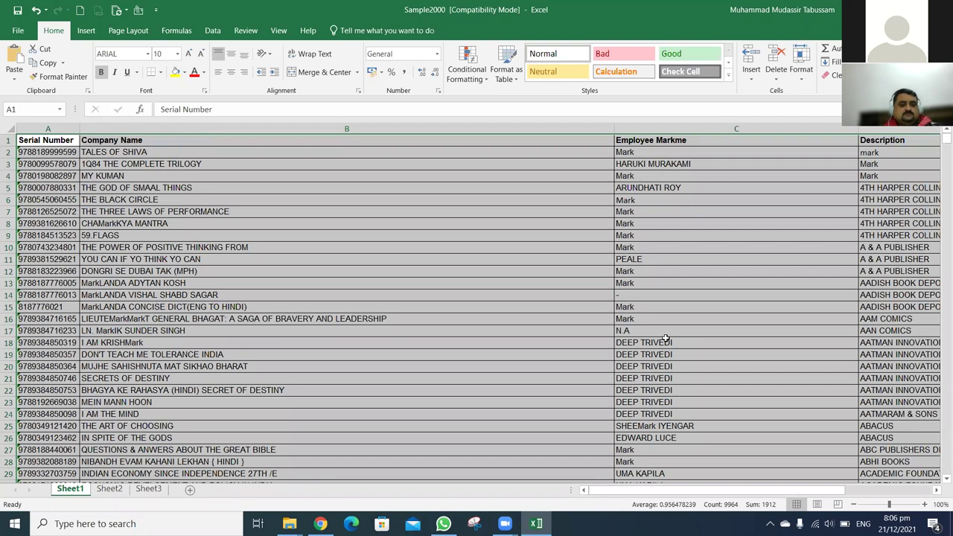
Deselect the data and close the Sample2000 workbook without saving the changes
{"action": "key", "text": "Right"}
{"action": "key", "text": "Left"}
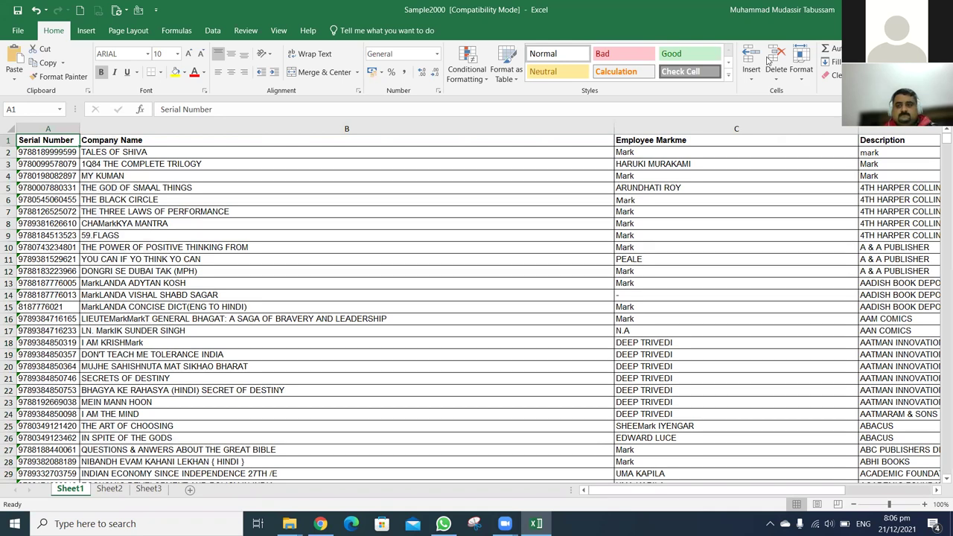
{"action": "key", "text": "alt+F4"}
{"action": "left_click", "coordinate": [477, 275]}
Look through the sample workbooks listed after Sample2000 in the Lecture 4 Data folder for a suitable data set
{"action": "key", "text": "Down"}
{"action": "key", "text": "Down"}
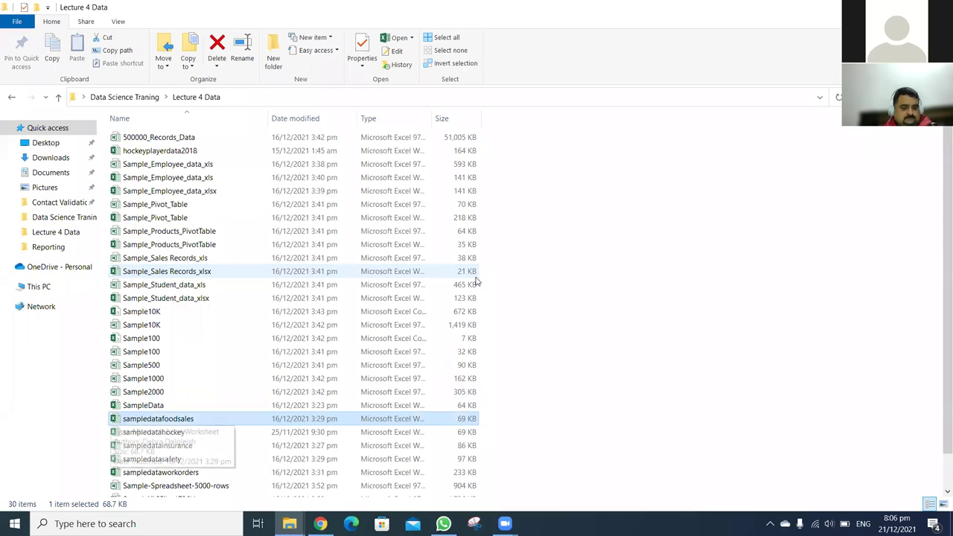
{"action": "key", "text": "Down"}
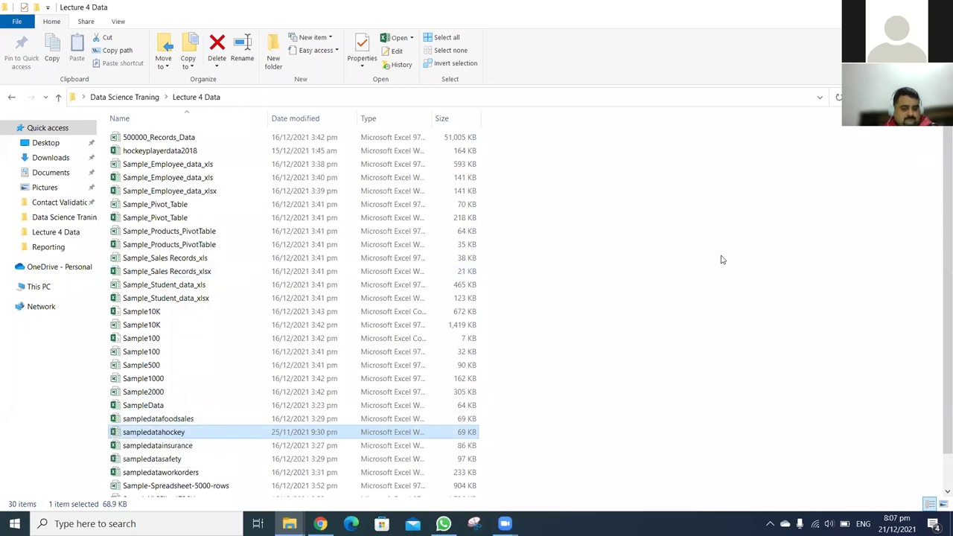
{"action": "key", "text": "Down"}
{"action": "key", "text": "Down"}
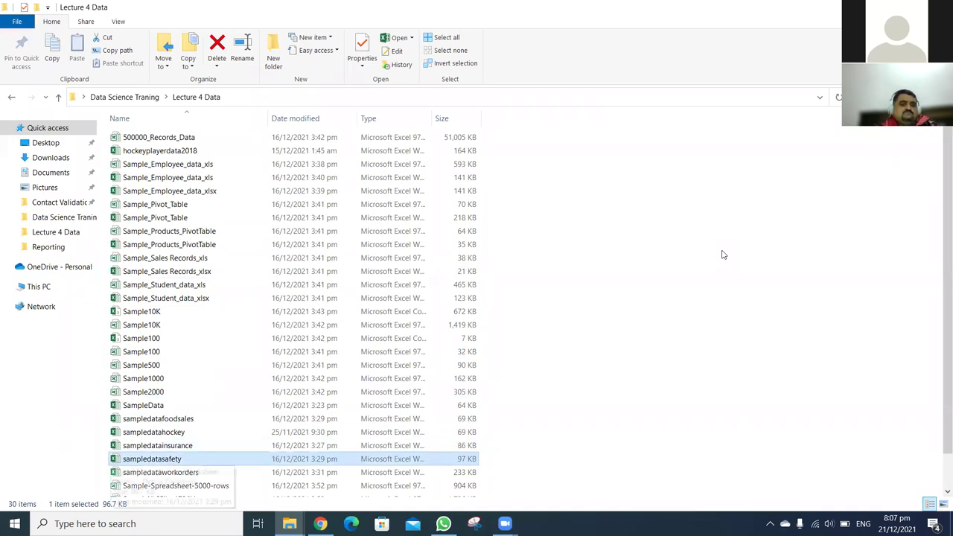
{"action": "key", "text": "Down"}
{"action": "key", "text": "Down"}
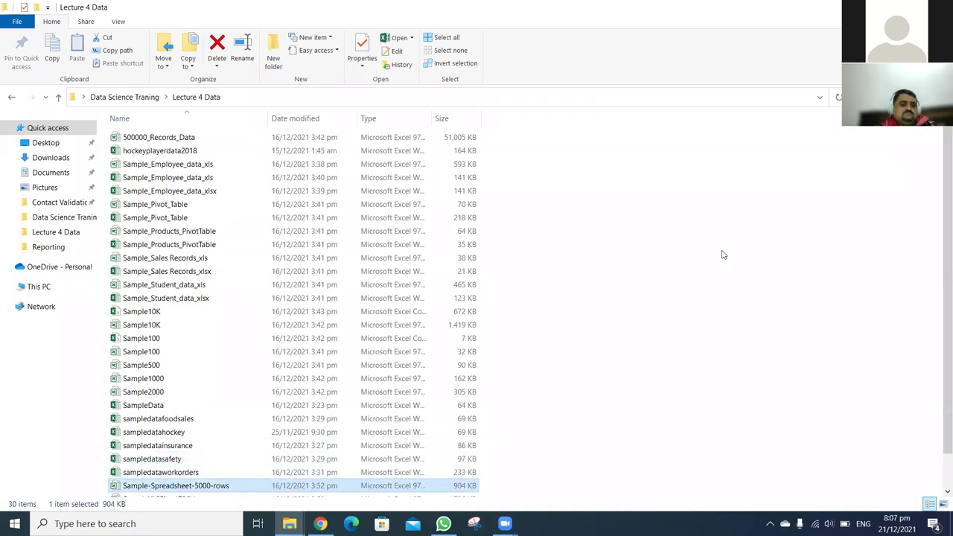
{"action": "key", "text": "Down"}
{"action": "key", "text": "Down"}
{"action": "key", "text": "Down"}
{"action": "key", "text": "Up"}
{"action": "key", "text": "Up"}
{"action": "key", "text": "Up"}
{"action": "key", "text": "Up"}
{"action": "key", "text": "Up"}
{"action": "key", "text": "Up"}
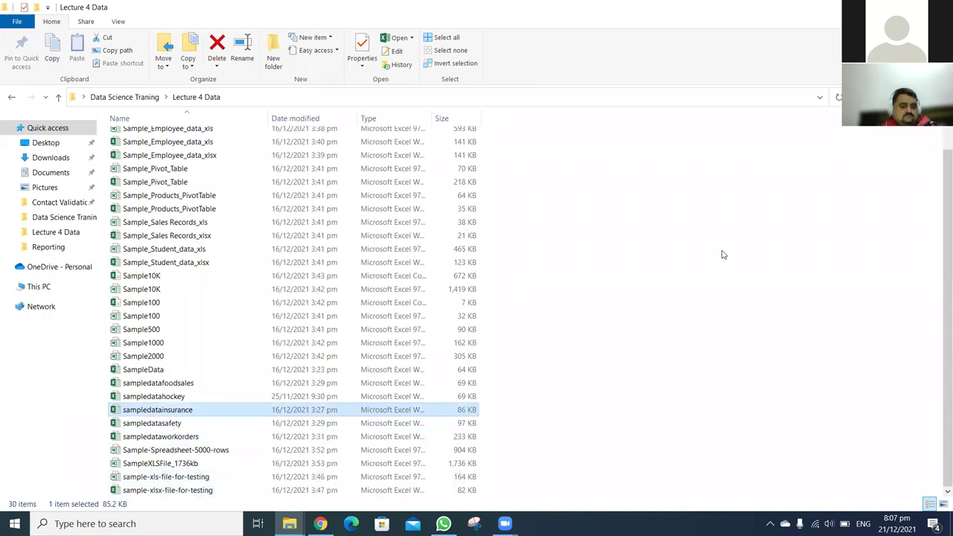
{"action": "key", "text": "Down"}
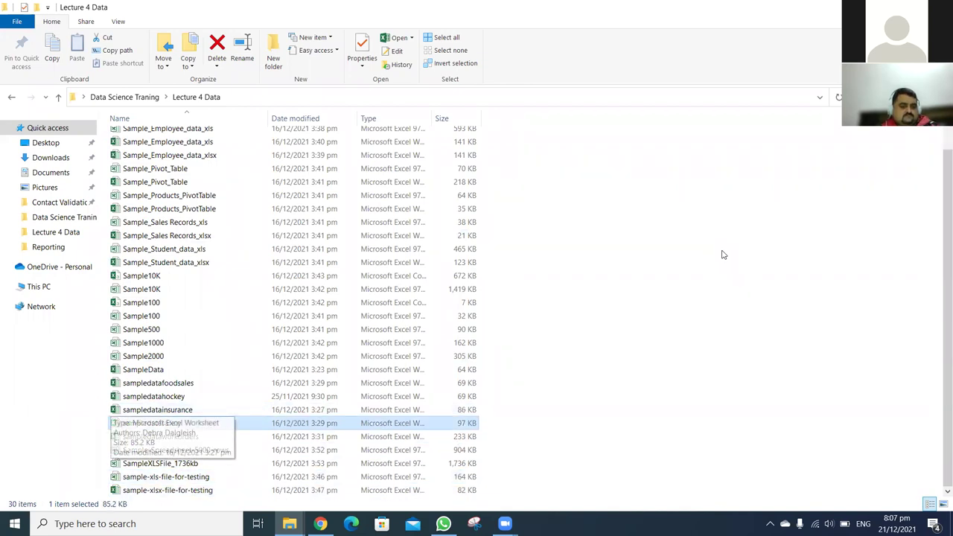
{"action": "key", "text": "Up"}
{"action": "key", "text": "Up"}
{"action": "key", "text": "Up"}
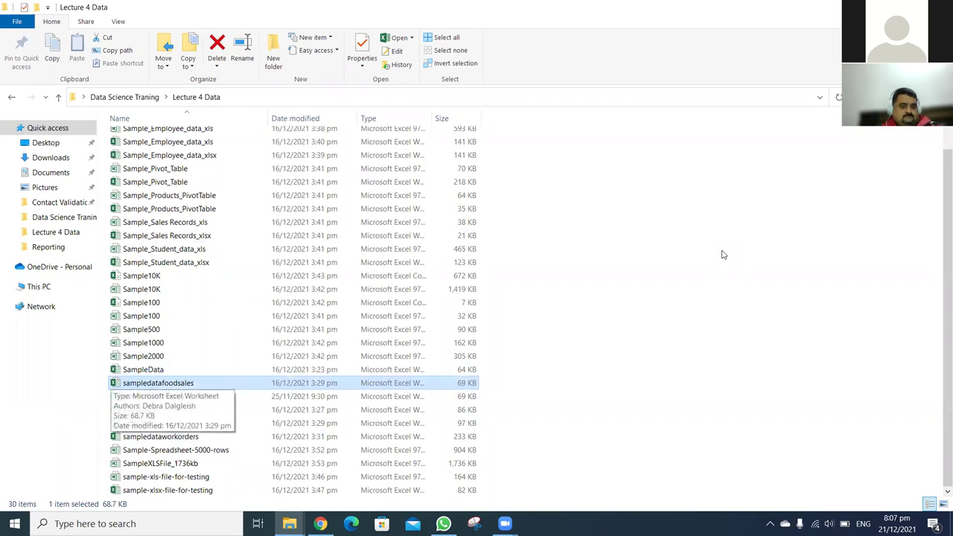
{"action": "key", "text": "Down"}
{"action": "key", "text": "Down"}
{"action": "key", "text": "Down"}
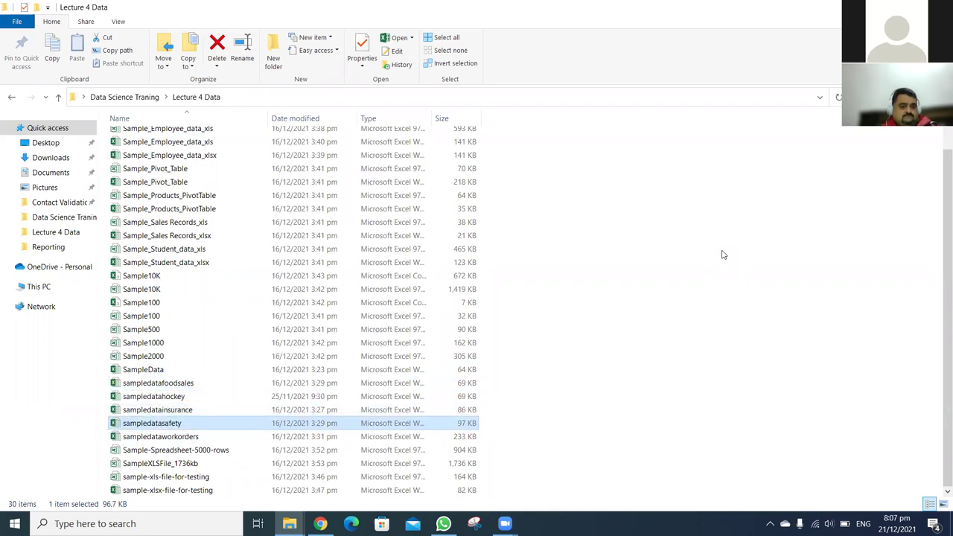
{"action": "key", "text": "Up"}
{"action": "key", "text": "Up"}
{"action": "key", "text": "Up"}
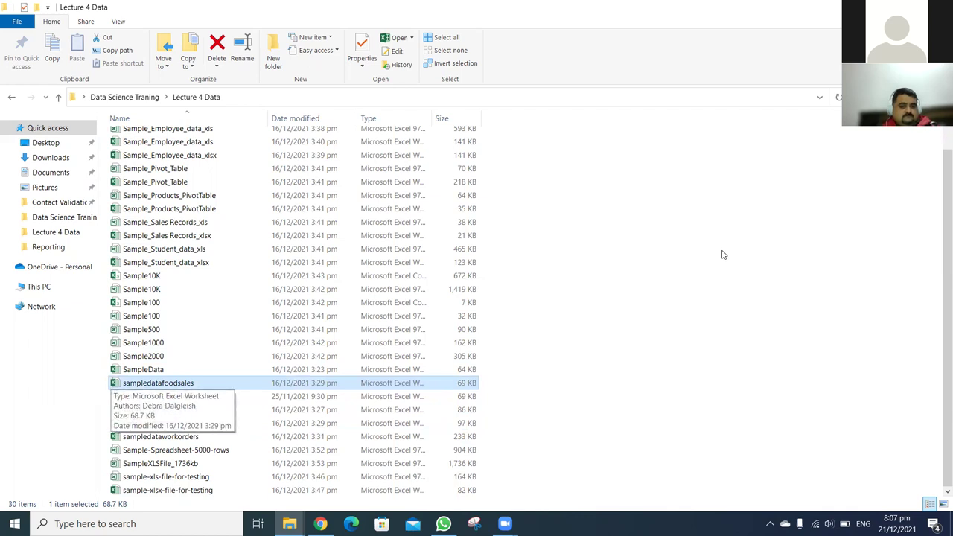
Open the sampledatafoodsales workbook and go to the OrderDate header cell on the FoodSales sheet
{"action": "key", "text": "Up"}
{"action": "key", "text": "Down"}
{"action": "key", "text": "Return"}
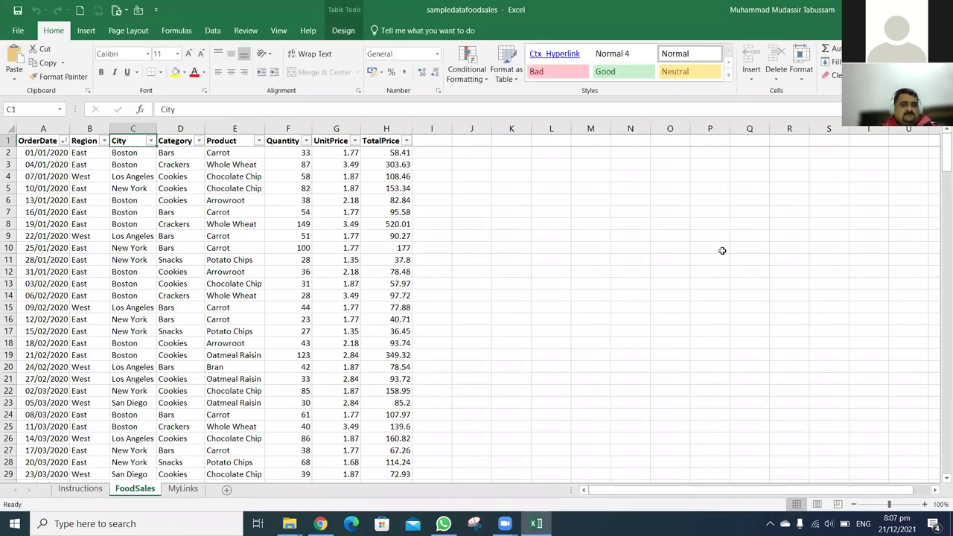
{"action": "key", "text": "Home"}
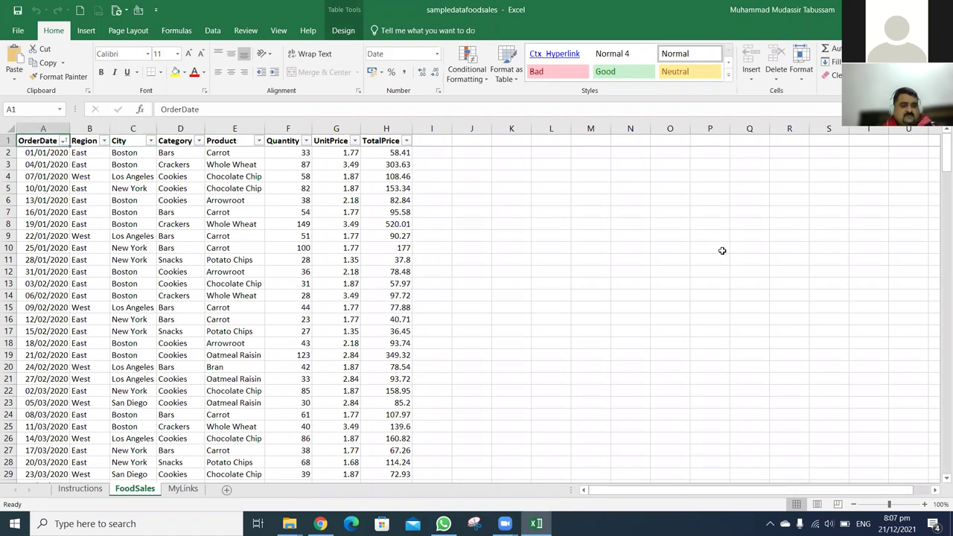
Select the full FoodSales table from OrderDate to TotalPrice to examine its extent, and return to cell A1
{"action": "key", "text": "ctrl+shift+Right"}
{"action": "key", "text": "ctrl+shift+Down"}
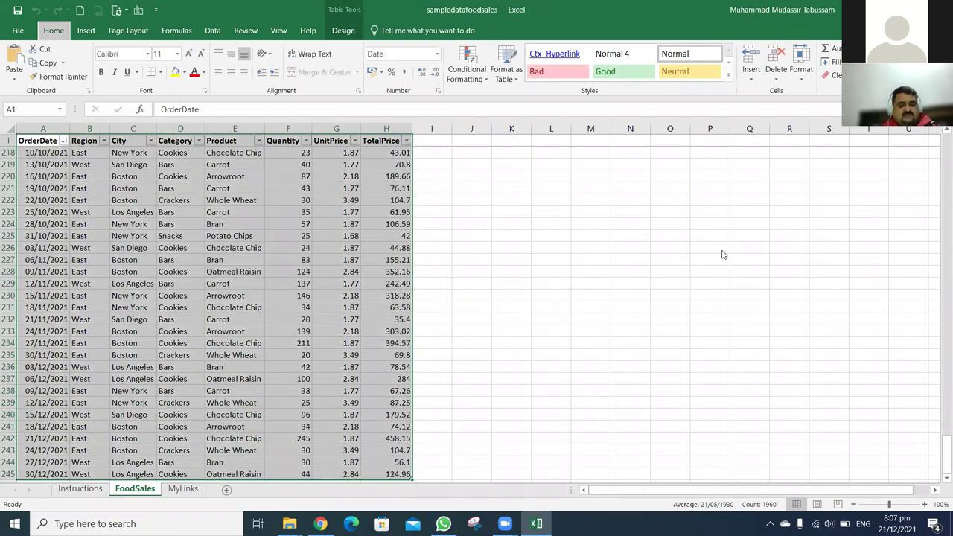
{"action": "key", "text": "ctrl+t"}
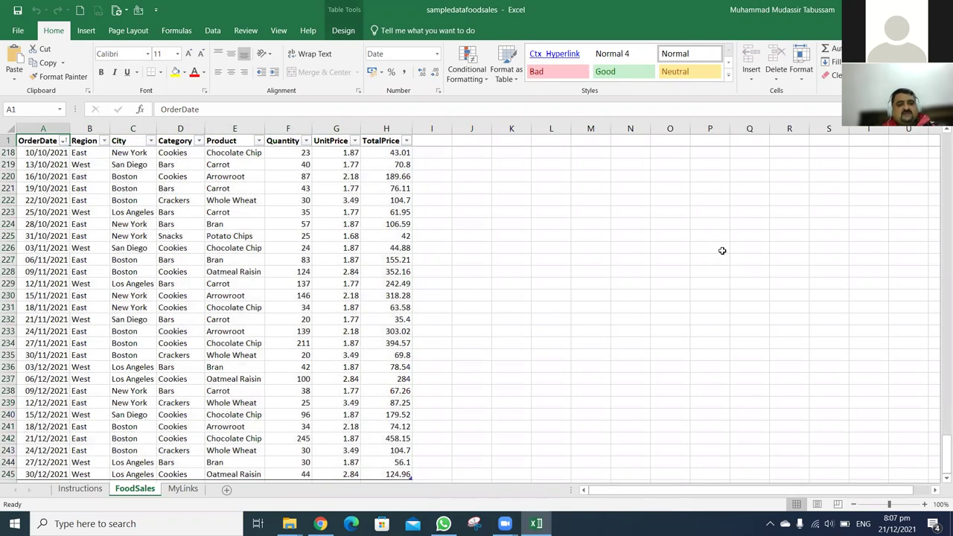
{"action": "key", "text": "ctrl+Home"}
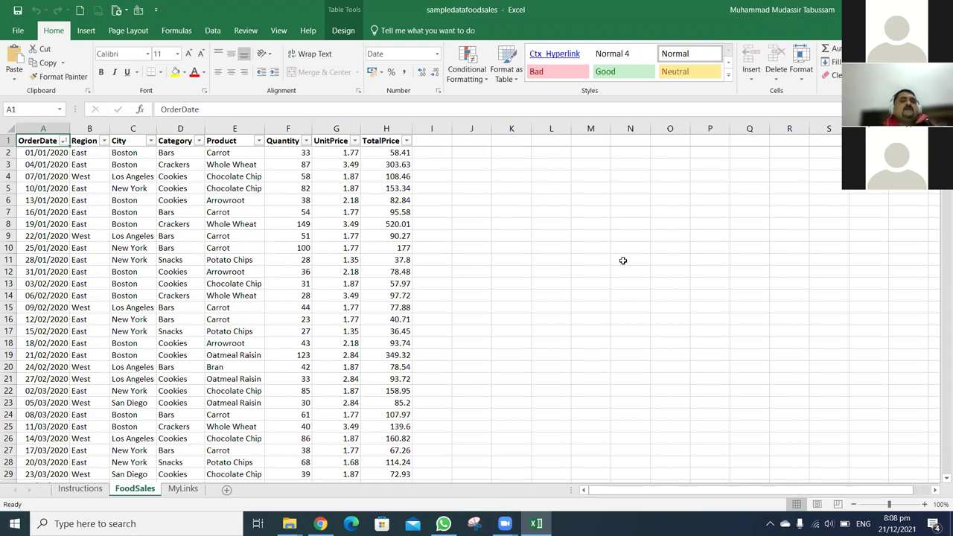
{"action": "key", "text": "ctrl+Page_Up"}
{"action": "key", "text": "ctrl+Page_Down"}
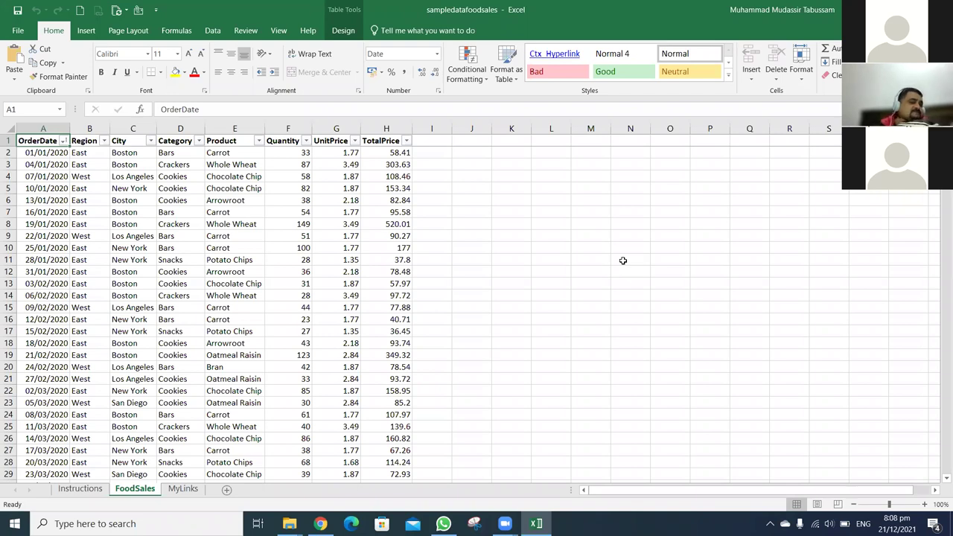
Highlight the header row and all records below it once more, and go back to the OrderDate header
{"action": "key", "text": "ctrl+shift+Right"}
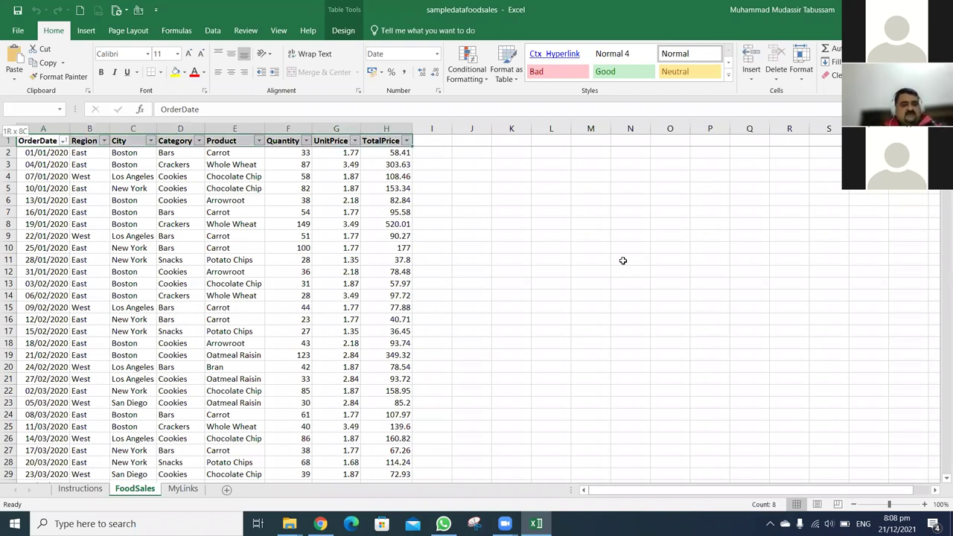
{"action": "key", "text": "ctrl+shift+Down"}
{"action": "scroll", "coordinate": [623, 261], "scroll_direction": "down", "scroll_amount": 2}
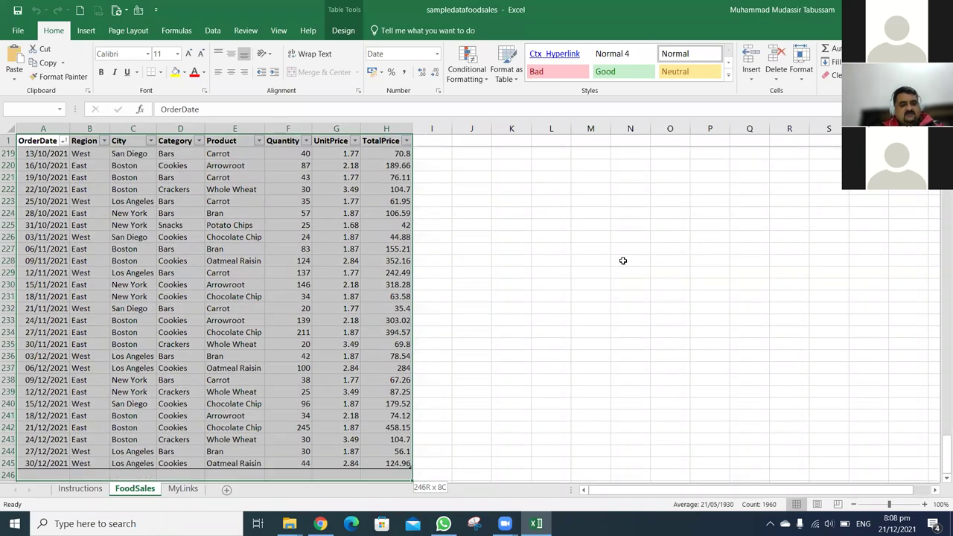
{"action": "key", "text": "shift+BackSpace"}
{"action": "key", "text": "ctrl+Home"}
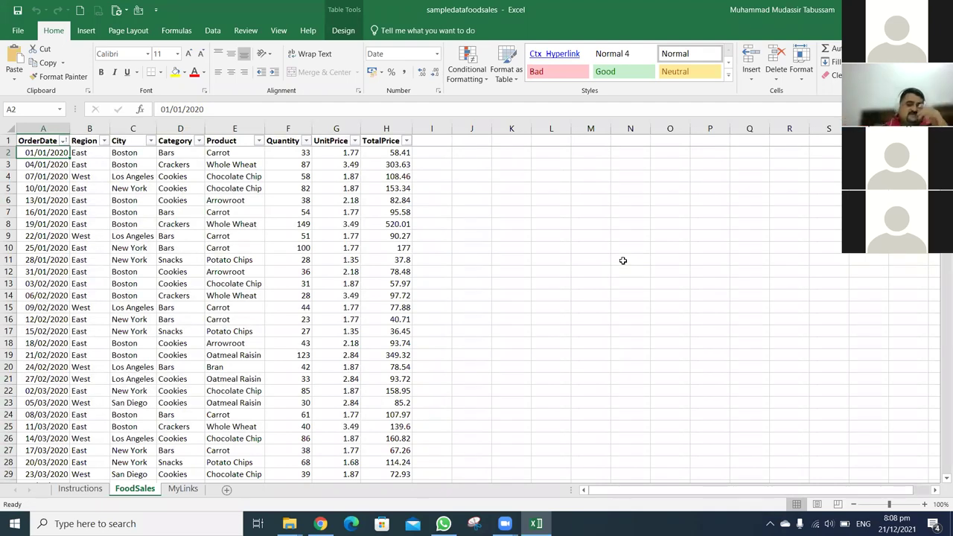
{"action": "key", "text": "Up"}
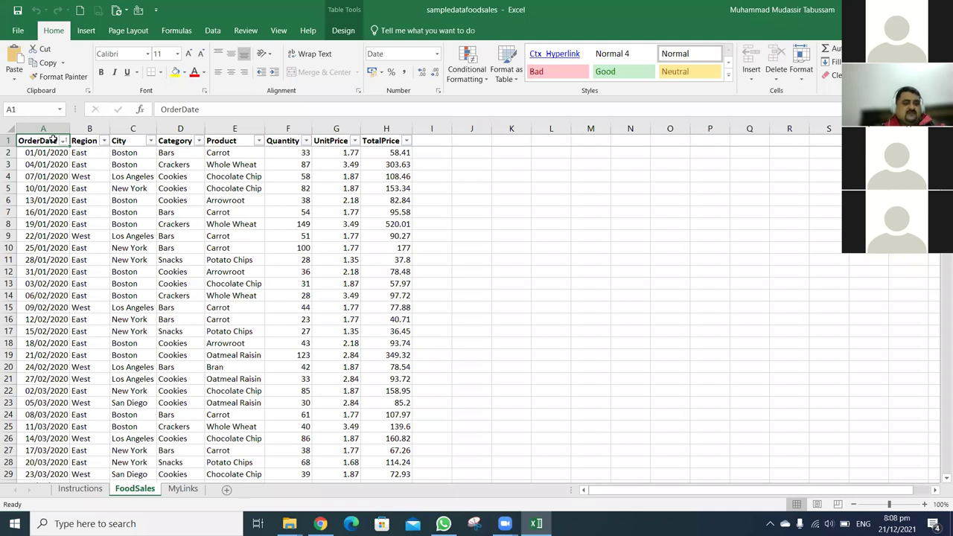
Review the column headers one by one from OrderDate to TotalPrice, and highlight the entire header row
{"action": "key", "text": "Right"}
{"action": "key", "text": "Right"}
{"action": "key", "text": "Right"}
{"action": "key", "text": "Right"}
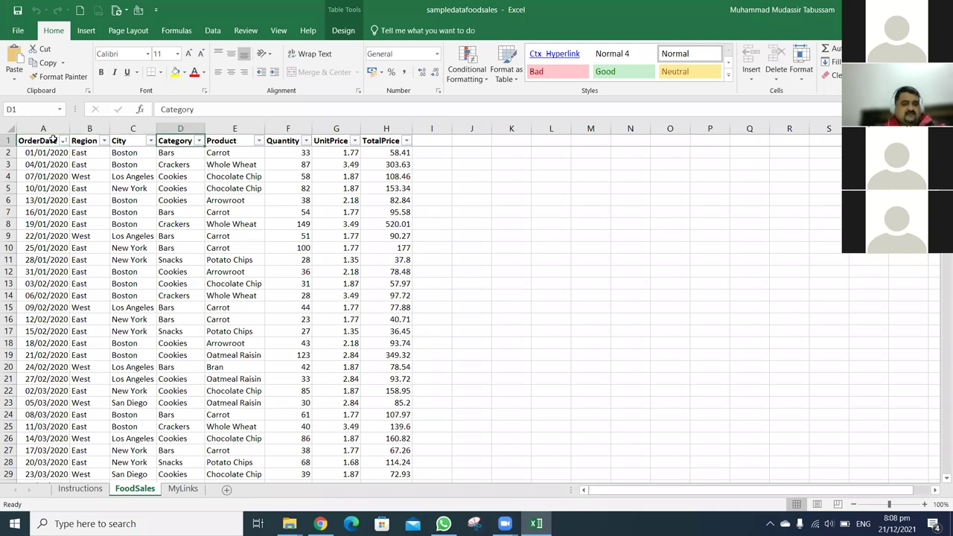
{"action": "key", "text": "Right"}
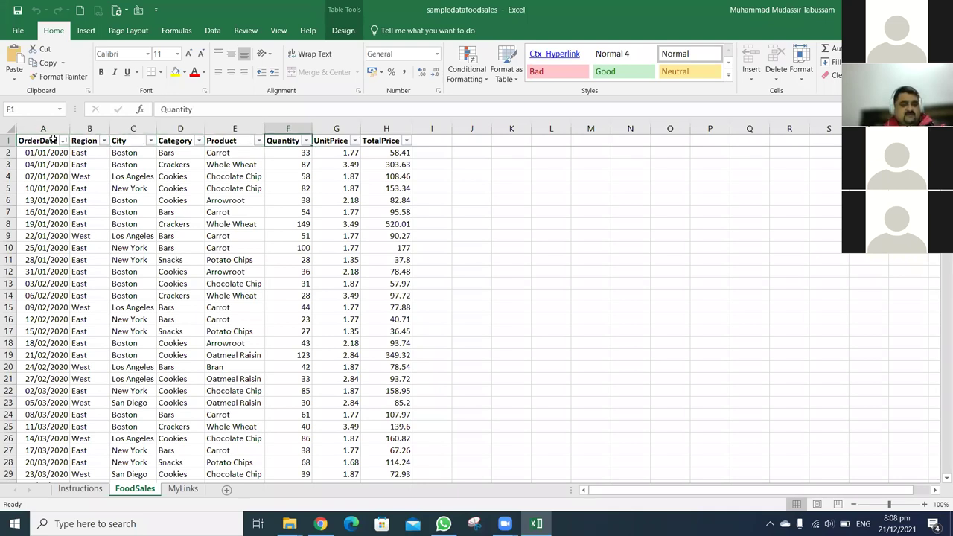
{"action": "key", "text": "Right"}
{"action": "key", "text": "Right"}
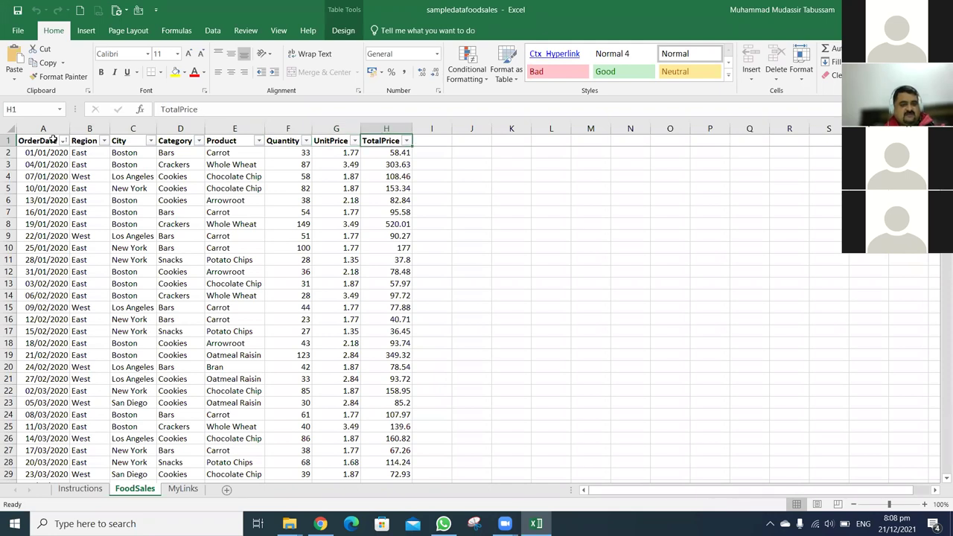
{"action": "key", "text": "ctrl+Left"}
{"action": "key", "text": "ctrl+shift+Right"}
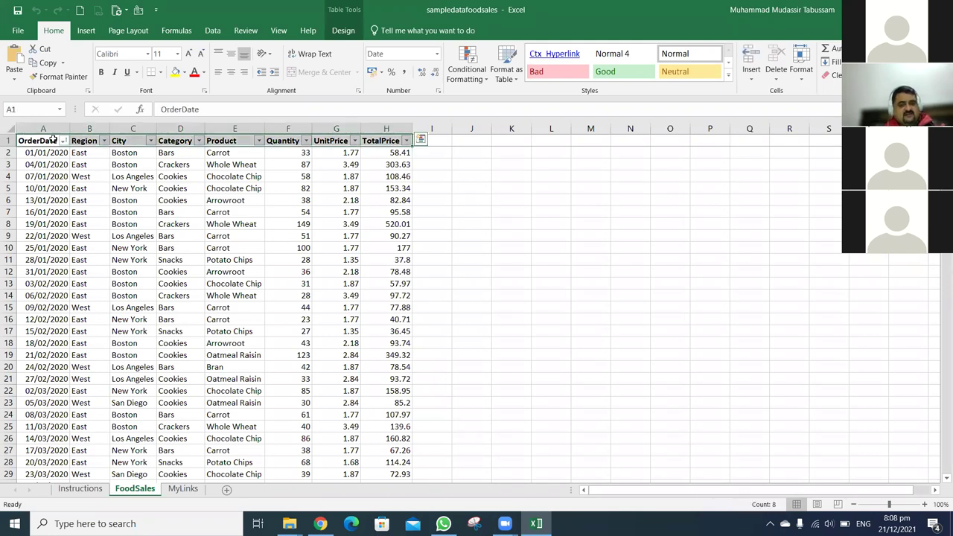
Review the first record's values across all columns in row 2 and return to the OrderDate header
{"action": "key", "text": "Down"}
{"action": "key", "text": "Right"}
{"action": "key", "text": "Right"}
{"action": "key", "text": "Right"}
{"action": "key", "text": "Right"}
{"action": "key", "text": "Right"}
{"action": "key", "text": "Right"}
{"action": "key", "text": "Right"}
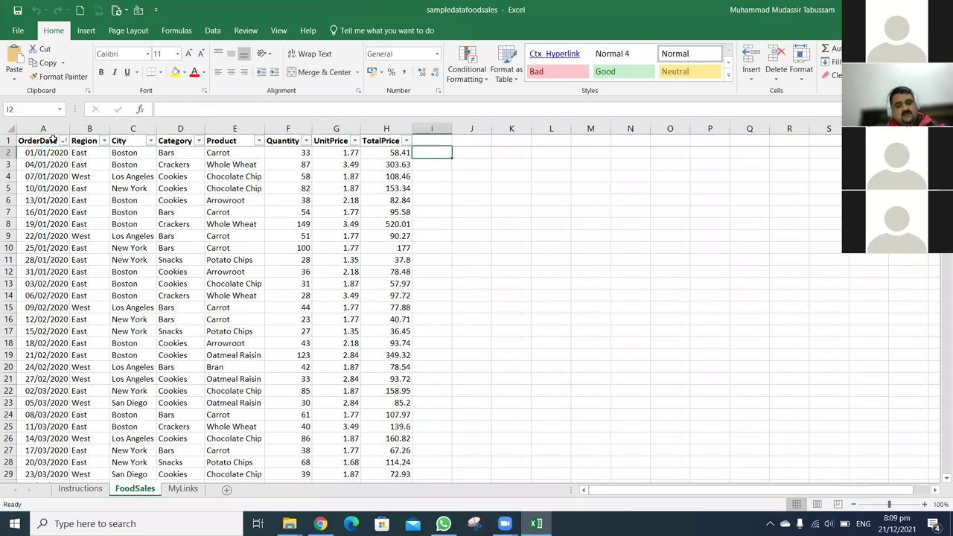
{"action": "key", "text": "Up"}
{"action": "key", "text": "Home"}
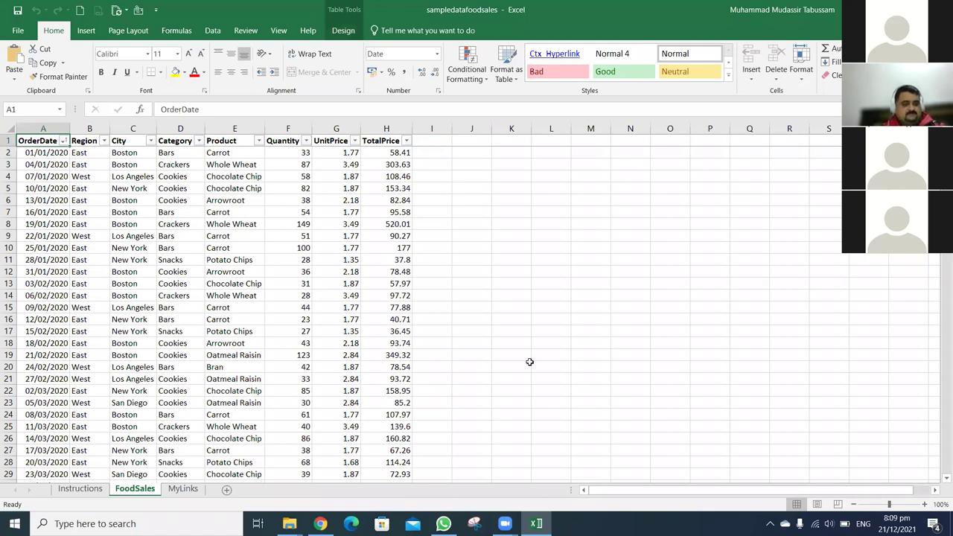
Highlight the OrderDate column down to its last record, and collapse the selection to cell A1 without editing it
{"action": "key", "text": "ctrl+shift+Down"}
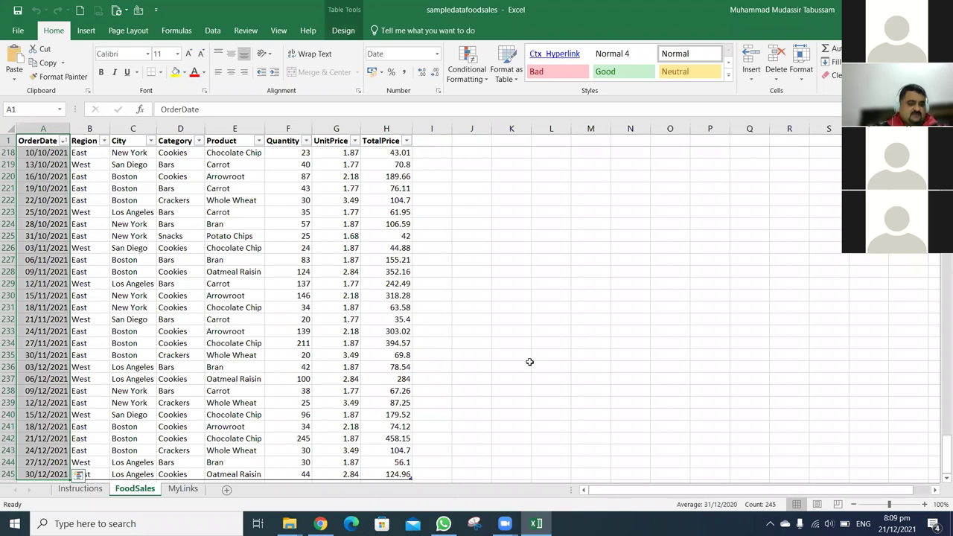
{"action": "key", "text": "F2"}
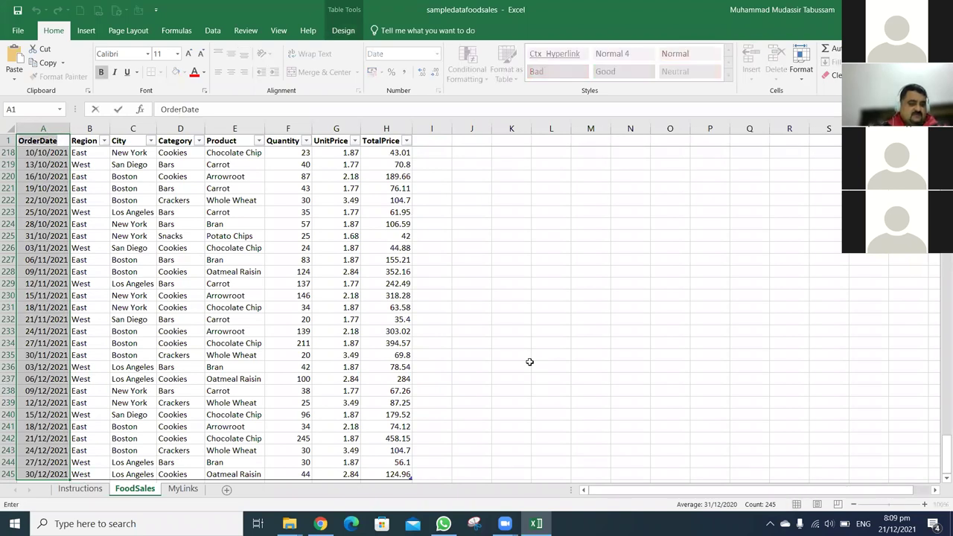
{"action": "key", "text": "Escape"}
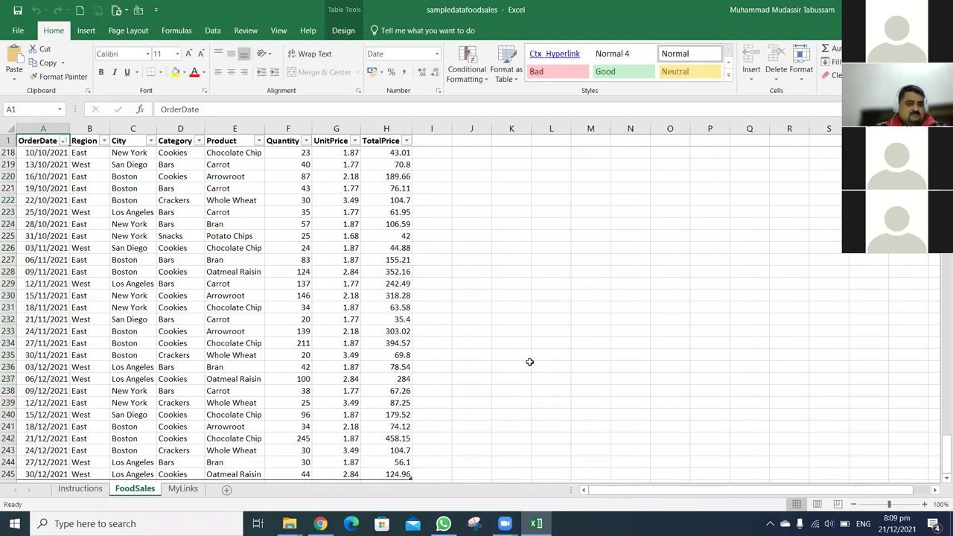
Display the OrderDate column in a two-decimal number format with thousands separators, and restore its date format
{"action": "key", "text": "ctrl+space"}
{"action": "key", "text": "ctrl+shift+1"}
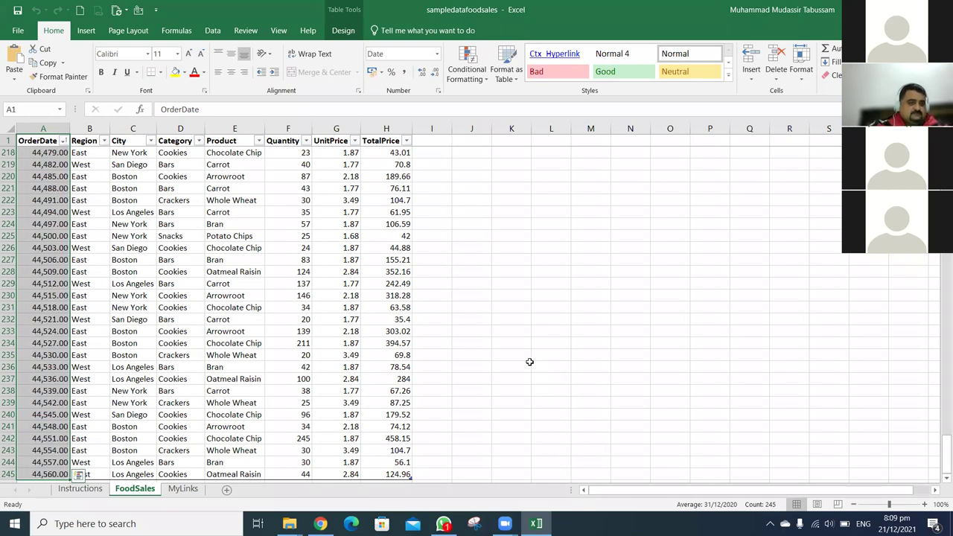
{"action": "key", "text": "F2"}
{"action": "key", "text": "Escape"}
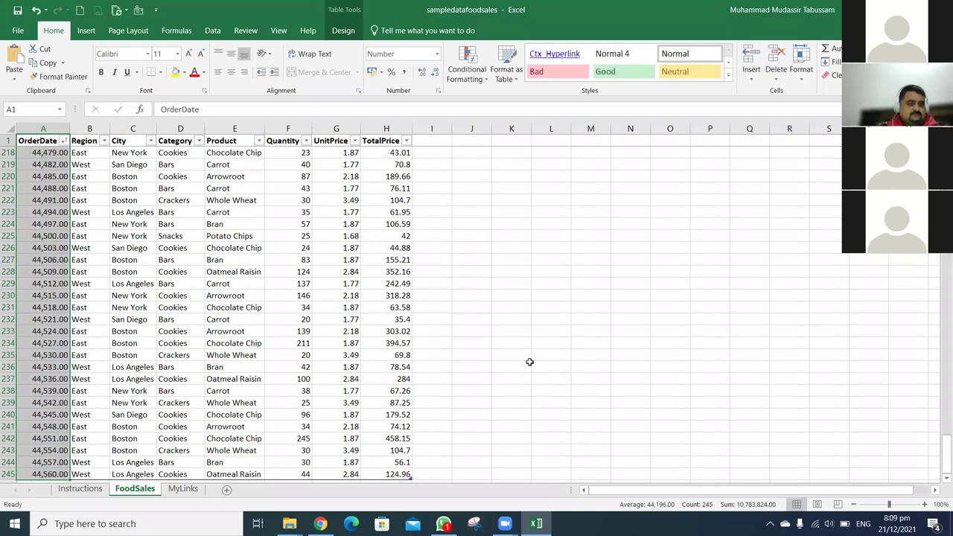
{"action": "key", "text": "ctrl+space"}
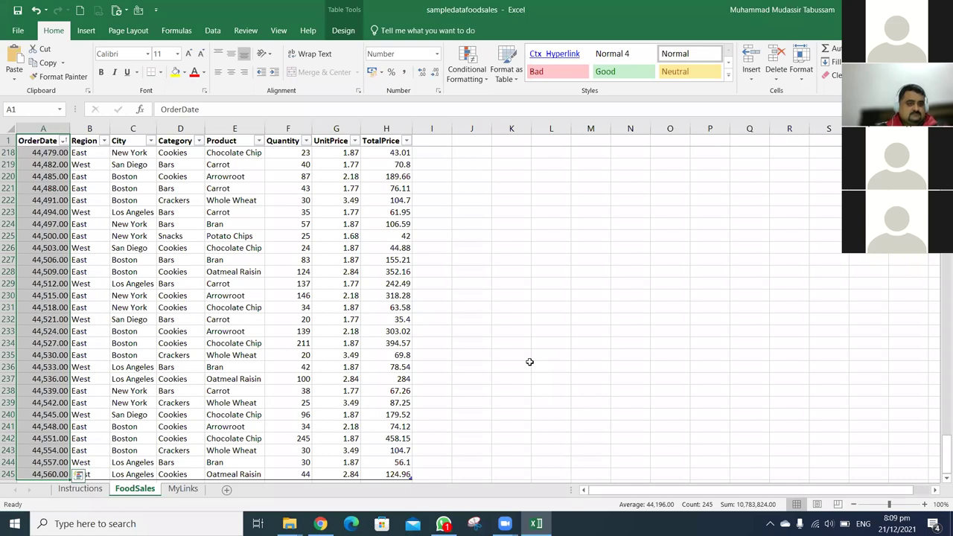
{"action": "key", "text": "F2"}
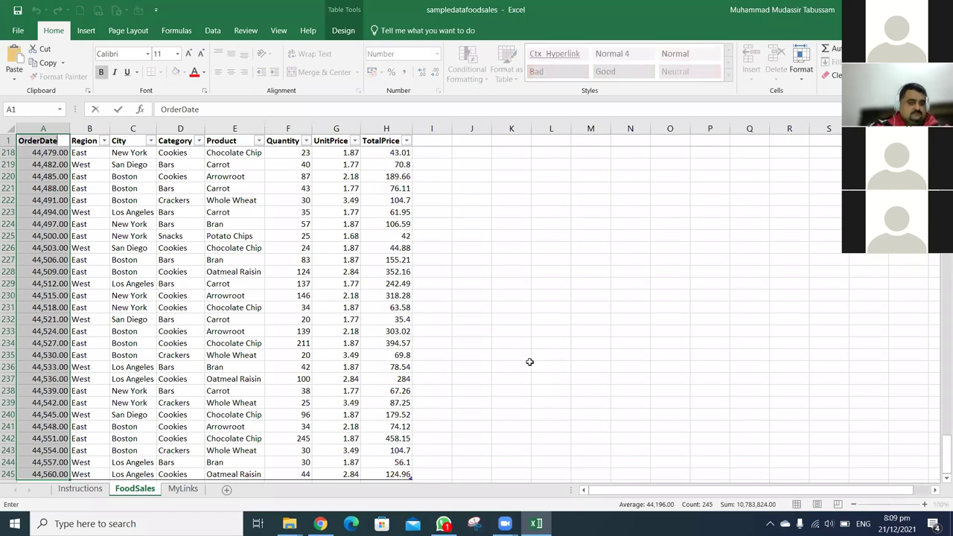
{"action": "key", "text": "Escape"}
{"action": "key", "text": "ctrl+shift+3"}
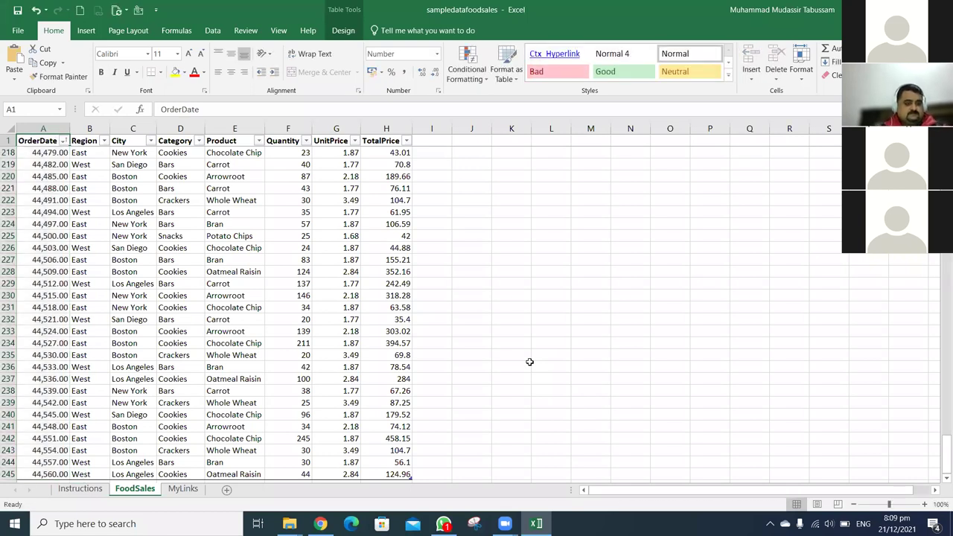
{"action": "key", "text": "shift+BackSpace"}
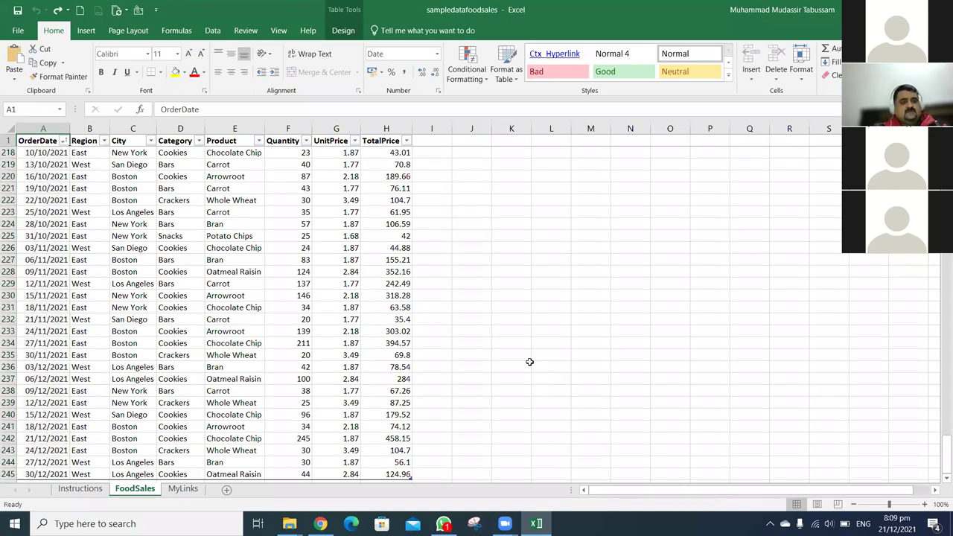
Go to the last record in the OrderDate column, look through the dates, and return to the OrderDate header
{"action": "key", "text": "ctrl+Down"}
{"action": "scroll", "coordinate": [530, 362], "scroll_direction": "up", "scroll_amount": 7}
{"action": "scroll", "coordinate": [530, 362], "scroll_direction": "down", "scroll_amount": 8}
{"action": "key", "text": "ctrl+Up"}
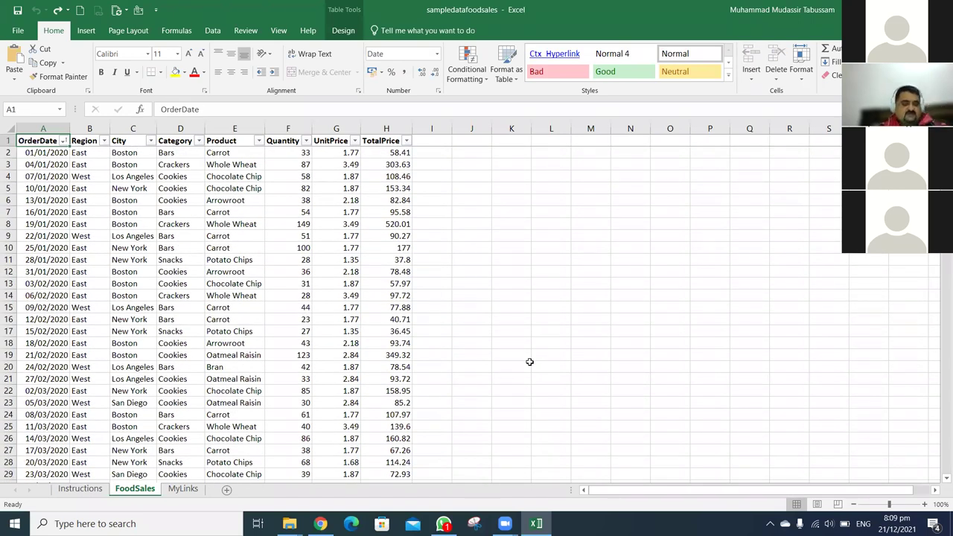
Examine the months listed under 2021 and 2020 in the OrderDate filter, without applying a filter
{"action": "key", "text": "alt+Down"}
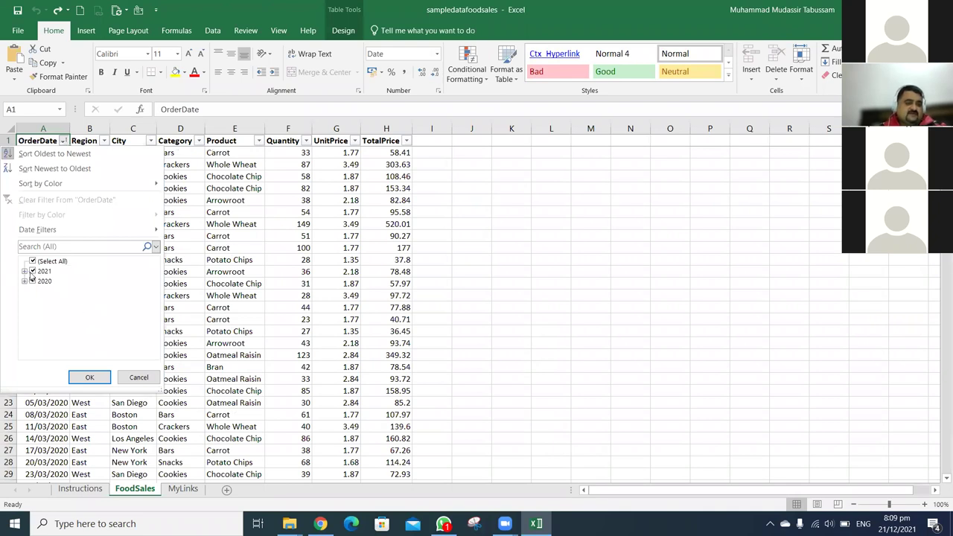
{"action": "left_click", "coordinate": [25, 271]}
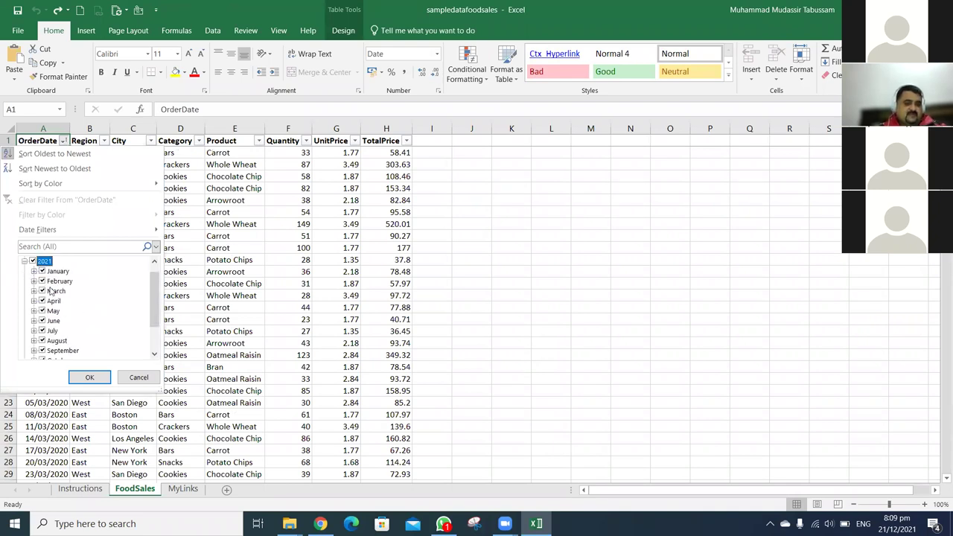
{"action": "left_click_drag", "start_coordinate": [151, 328], "coordinate": [152, 348]}
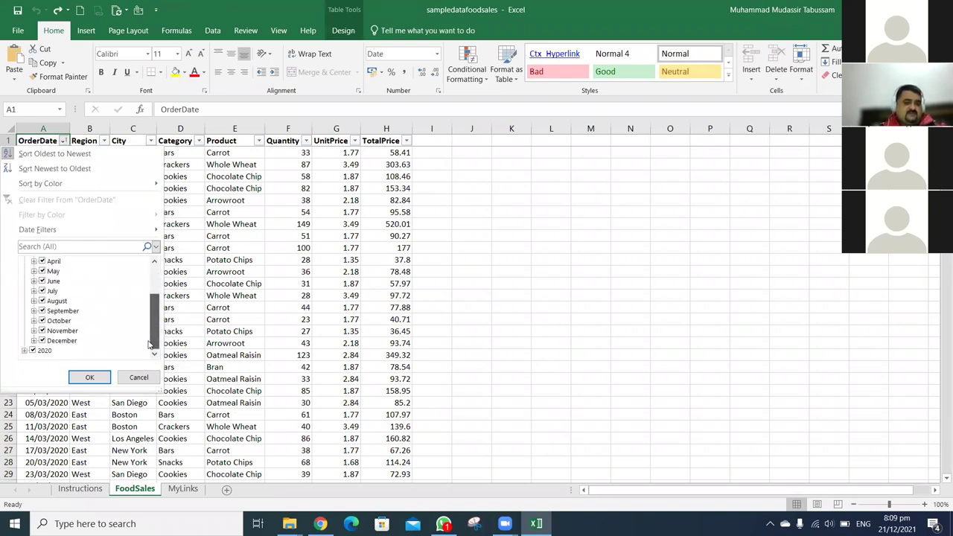
{"action": "double_click", "coordinate": [39, 353]}
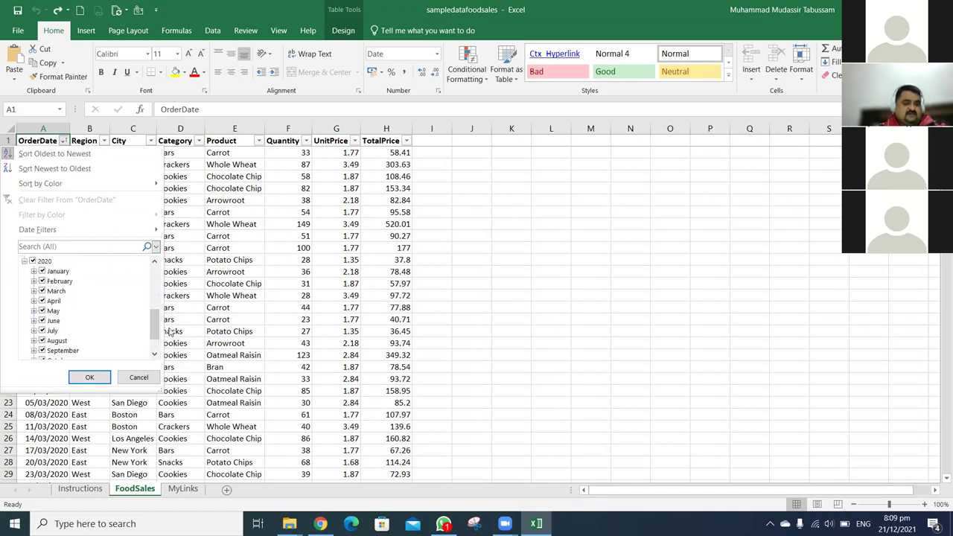
{"action": "scroll", "coordinate": [156, 349], "scroll_direction": "down", "scroll_amount": 1}
{"action": "left_click", "coordinate": [139, 377]}
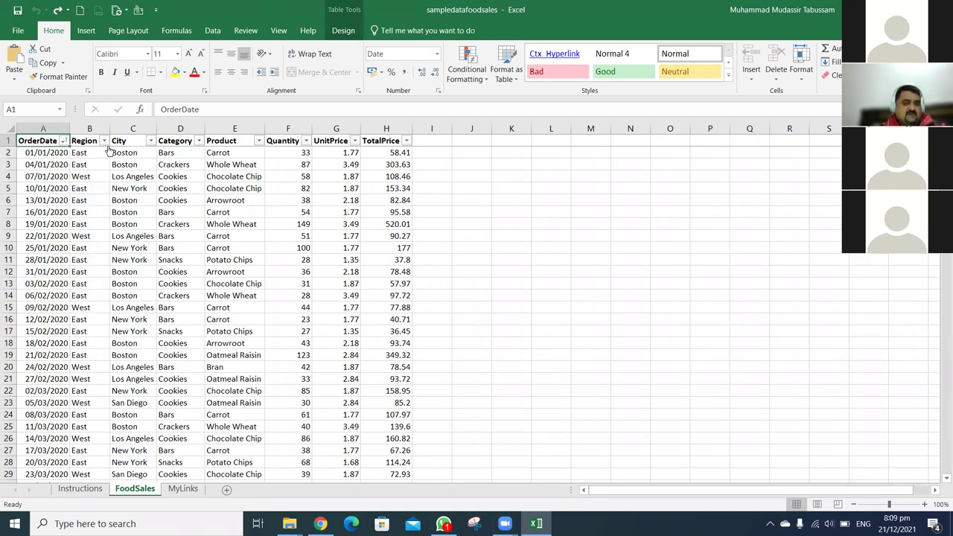
Examine the values offered in the Region and City filters, and close them without filtering
{"action": "left_click", "coordinate": [104, 140]}
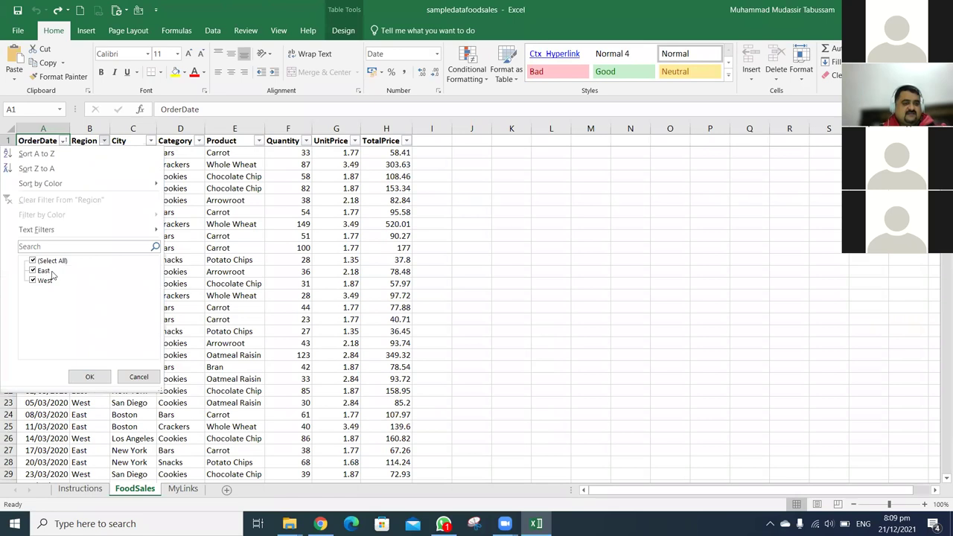
{"action": "left_click", "coordinate": [139, 377]}
{"action": "left_click", "coordinate": [152, 142]}
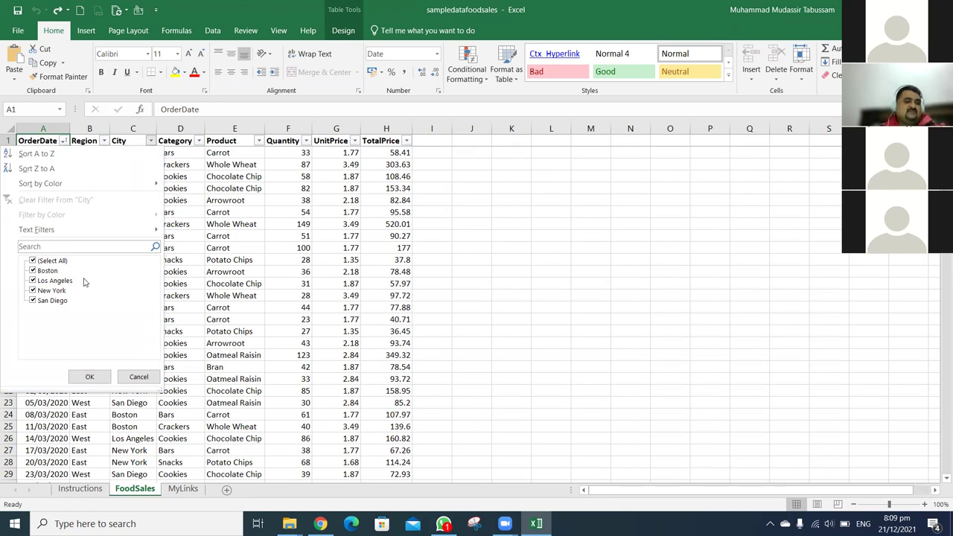
{"action": "left_click", "coordinate": [139, 377]}
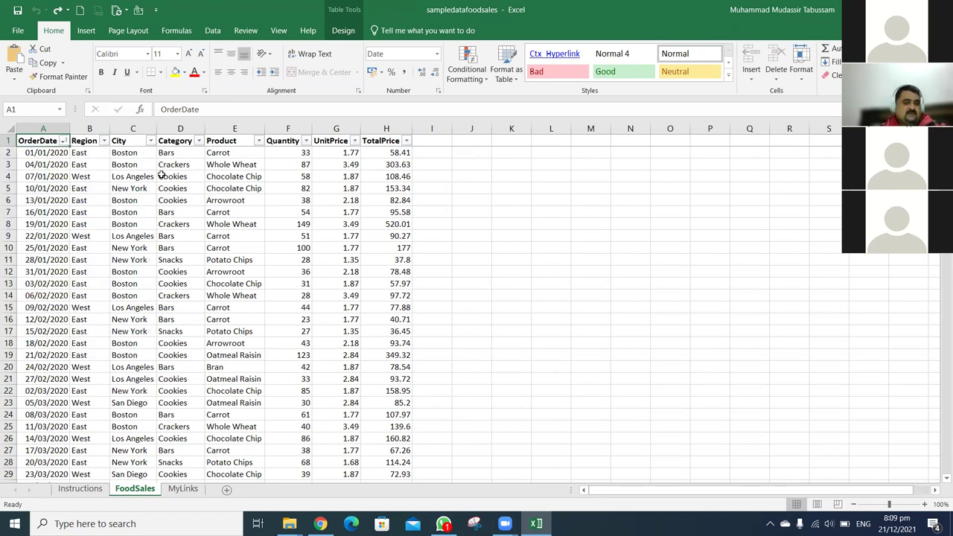
{"action": "left_click", "coordinate": [151, 141]}
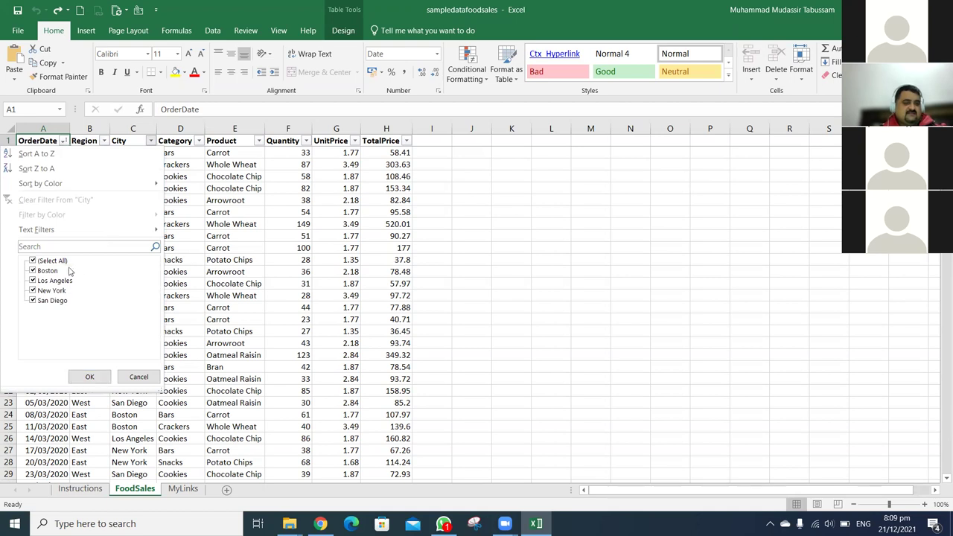
{"action": "left_click", "coordinate": [219, 249]}
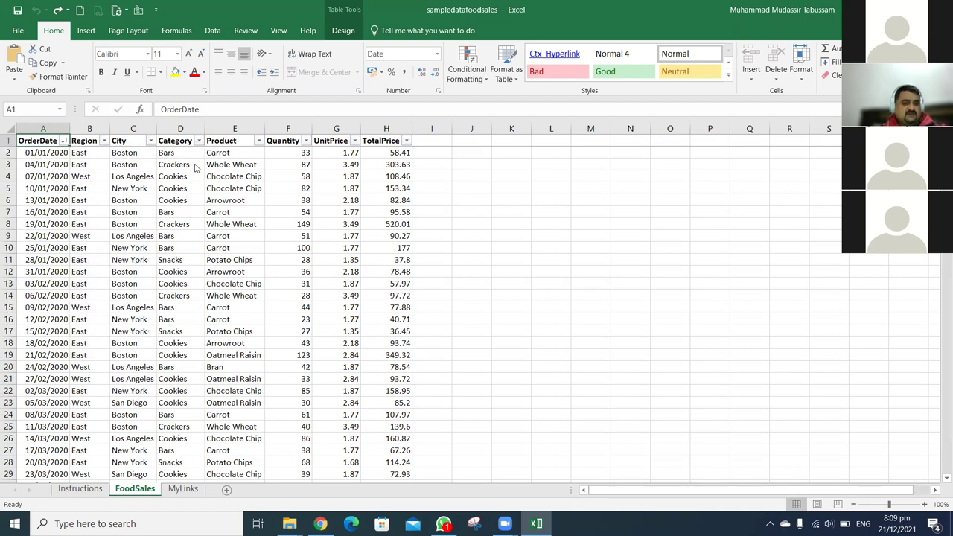
Examine the values offered in the Category and Product filters, and close them without filtering
{"action": "left_click", "coordinate": [199, 141]}
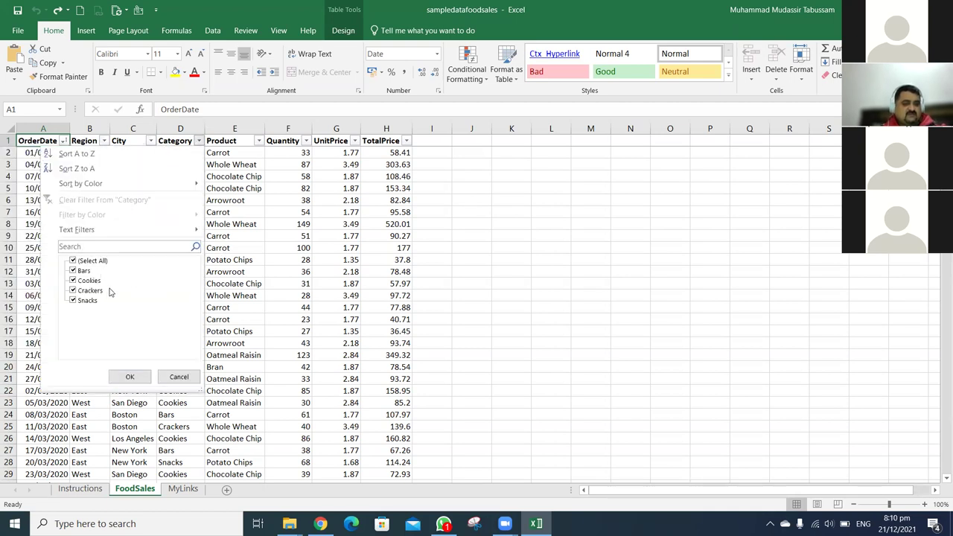
{"action": "left_click", "coordinate": [242, 190]}
{"action": "left_click", "coordinate": [259, 141]}
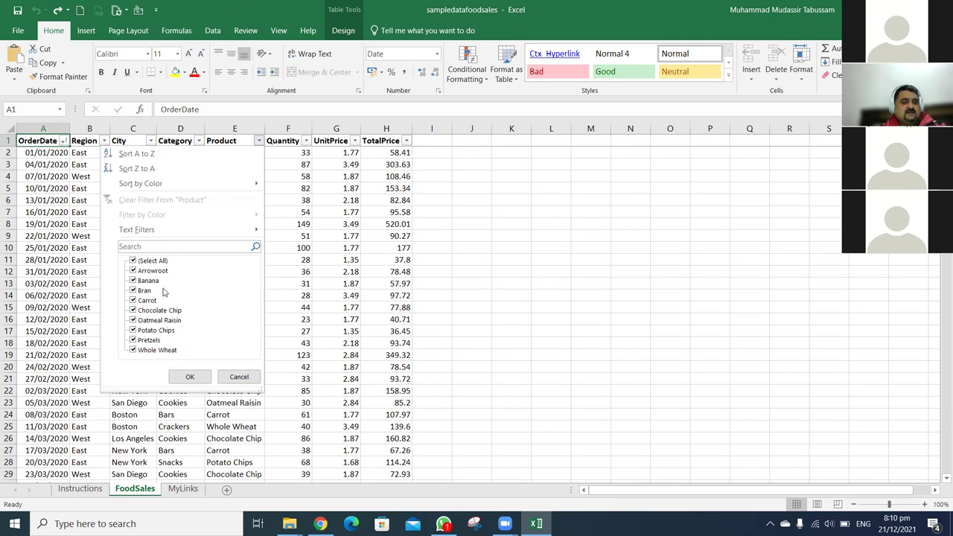
{"action": "left_click", "coordinate": [240, 377]}
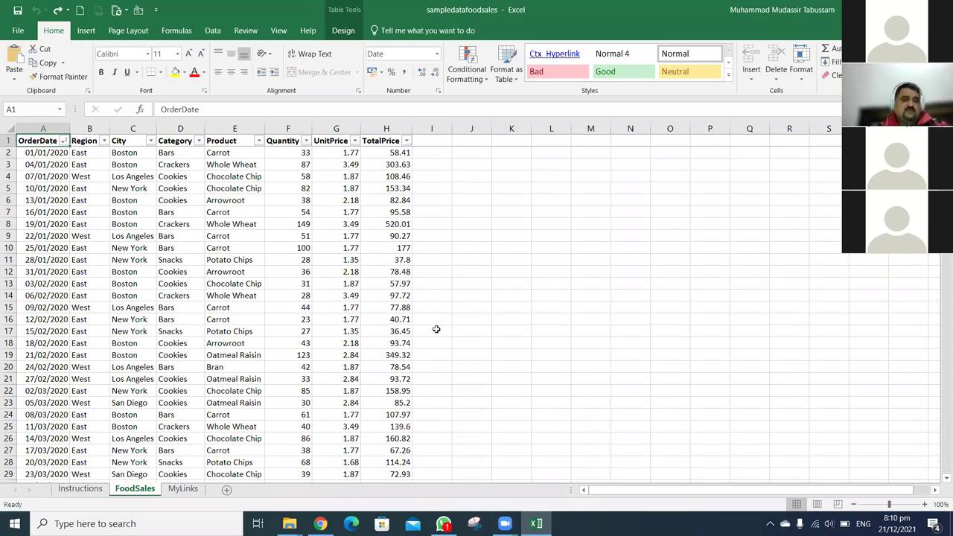
Examine the values offered in the Quantity and UnitPrice filters without filtering, and return to the Quantity header
{"action": "key", "text": "Right"}
{"action": "key", "text": "Right"}
{"action": "key", "text": "Right"}
{"action": "key", "text": "Right"}
{"action": "key", "text": "Right"}
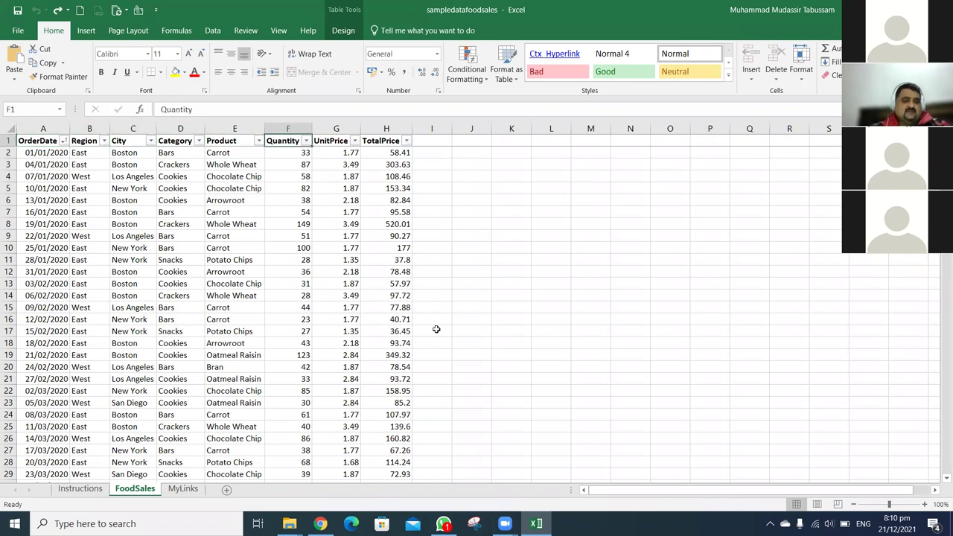
{"action": "key", "text": "alt+Down"}
{"action": "key", "text": "Escape"}
{"action": "key", "text": "Right"}
{"action": "key", "text": "alt+Down"}
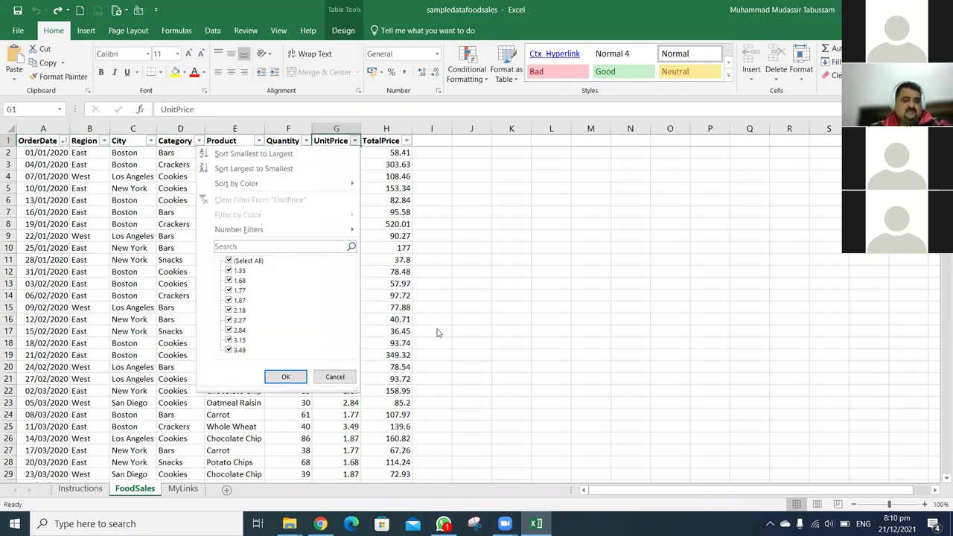
{"action": "key", "text": "Escape"}
{"action": "key", "text": "Left"}
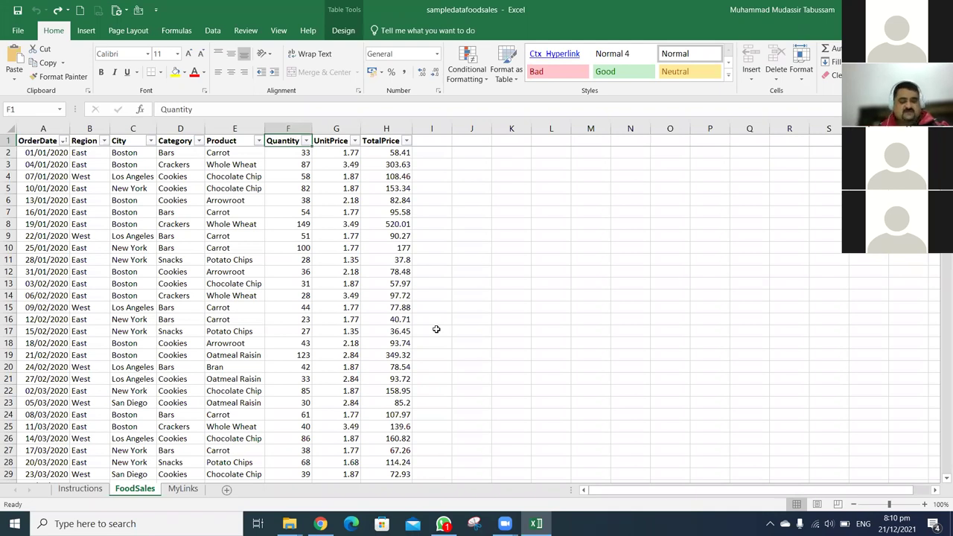
Deselect all dates in the OrderDate filter and expand the year 2021
{"action": "key", "text": "Home"}
{"action": "key", "text": "alt+Down"}
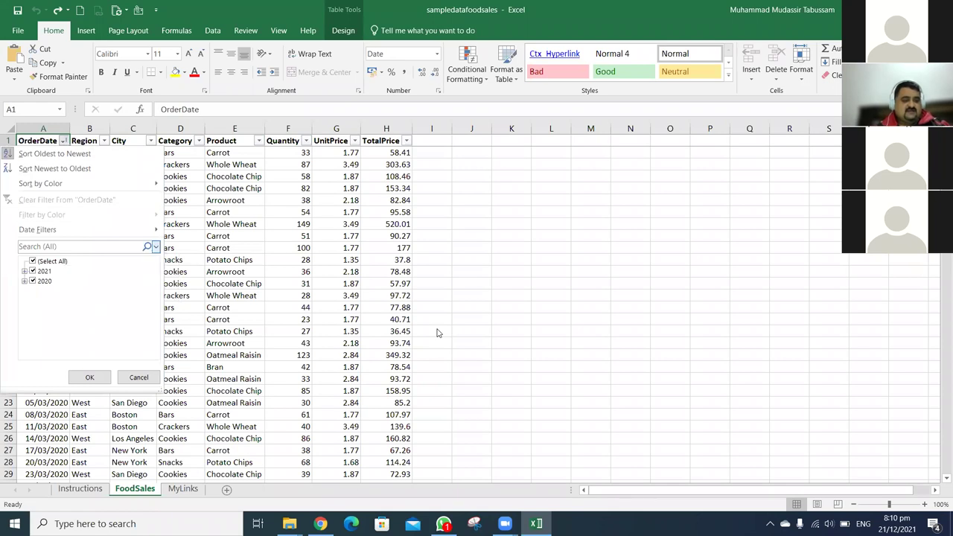
{"action": "key", "text": "Escape"}
{"action": "key", "text": "alt+Down"}
{"action": "key", "text": "Tab"}
{"action": "key", "text": "alt+Down"}
{"action": "key", "text": "Return"}
{"action": "key", "text": "space"}
{"action": "key", "text": "Down"}
{"action": "key", "text": "Right"}
Select only December under 2021 and apply the OrderDate filter
{"action": "key", "text": "Down"}
{"action": "key", "text": "Down"}
{"action": "key", "text": "Down"}
{"action": "key", "text": "Down"}
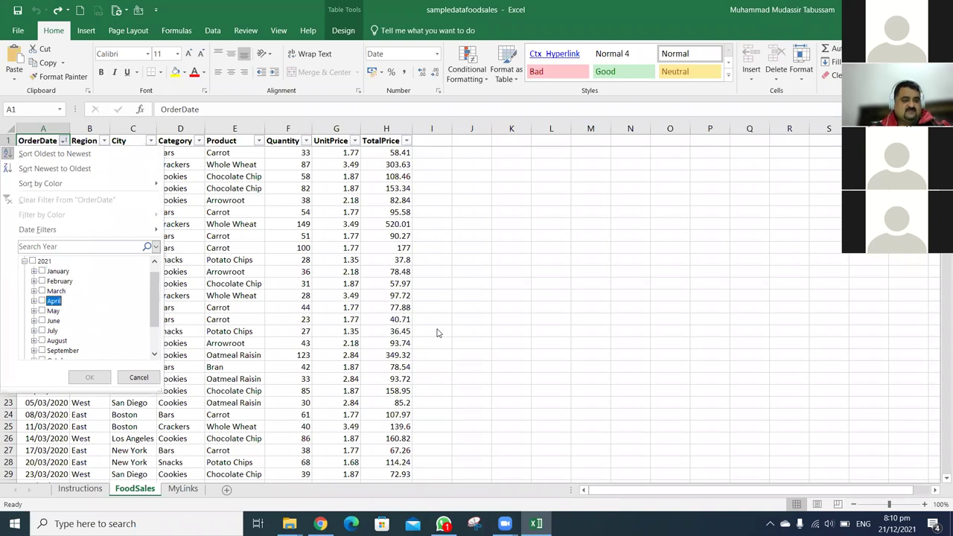
{"action": "key", "text": "Down"}
{"action": "key", "text": "Down"}
{"action": "key", "text": "Down"}
{"action": "key", "text": "Down"}
{"action": "key", "text": "Down"}
{"action": "key", "text": "Down"}
{"action": "key", "text": "Down"}
{"action": "key", "text": "Down"}
{"action": "key", "text": "Down"}
{"action": "key", "text": "Tab"}
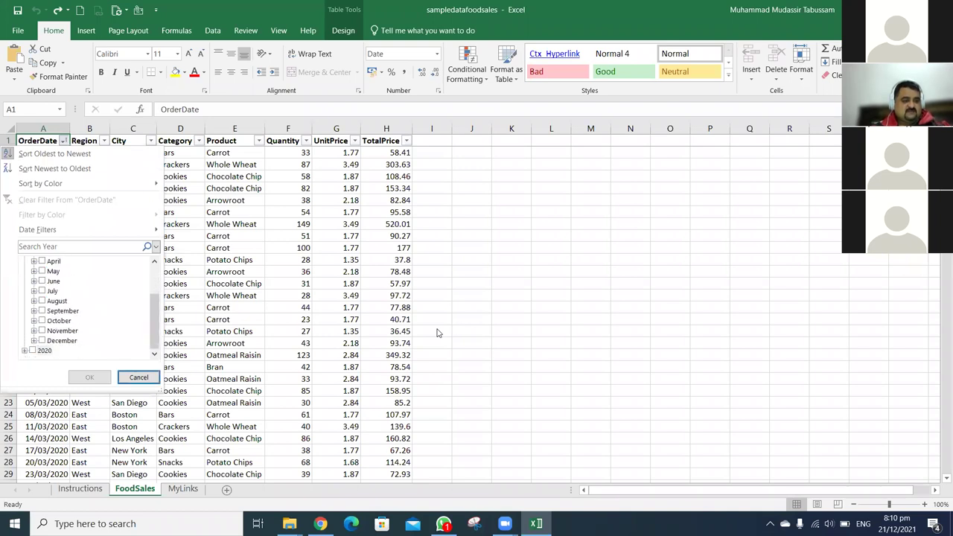
{"action": "key", "text": "shift+Tab"}
{"action": "key", "text": "space"}
{"action": "key", "text": "Return"}
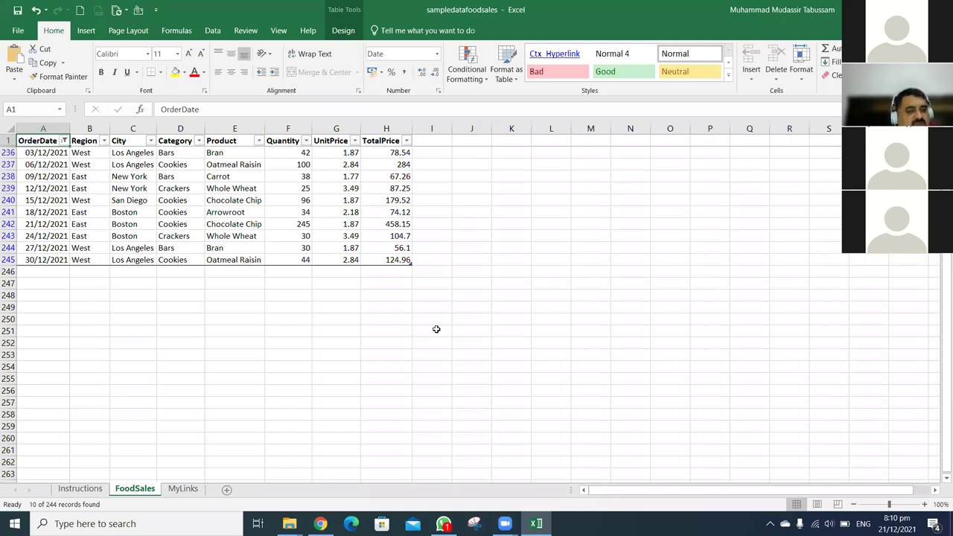
Review the headers of the filtered table from OrderDate to Quantity, and return to the OrderDate header
{"action": "key", "text": "Right"}
{"action": "key", "text": "Right"}
{"action": "key", "text": "Right"}
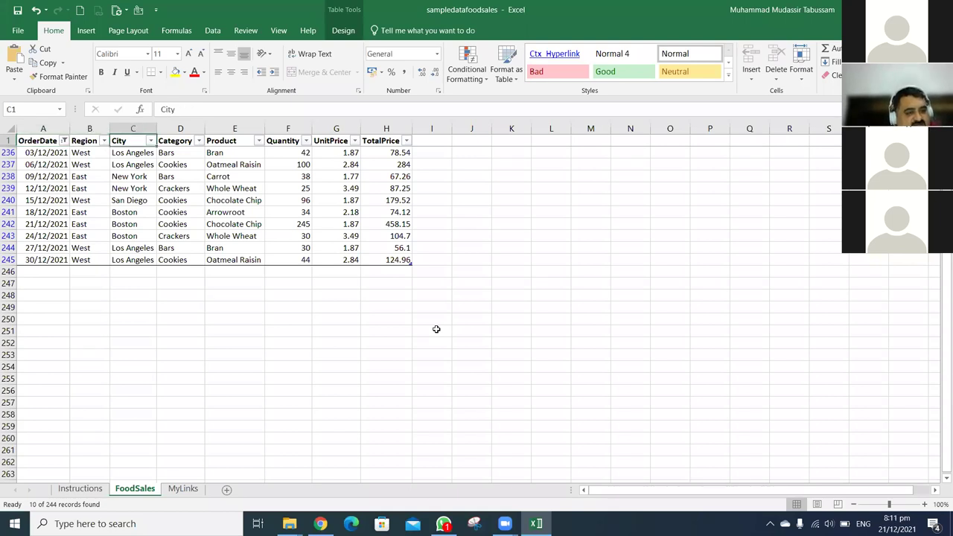
{"action": "key", "text": "Right"}
{"action": "key", "text": "Right"}
{"action": "key", "text": "Right"}
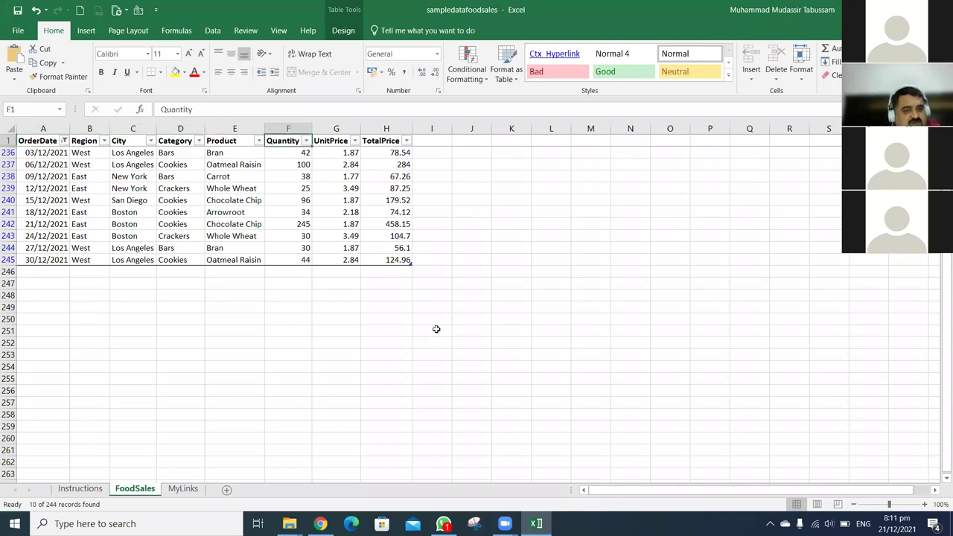
{"action": "key", "text": "Left"}
{"action": "key", "text": "Left"}
{"action": "key", "text": "Left"}
{"action": "key", "text": "Left"}
{"action": "key", "text": "Left"}
{"action": "key", "text": "Left"}
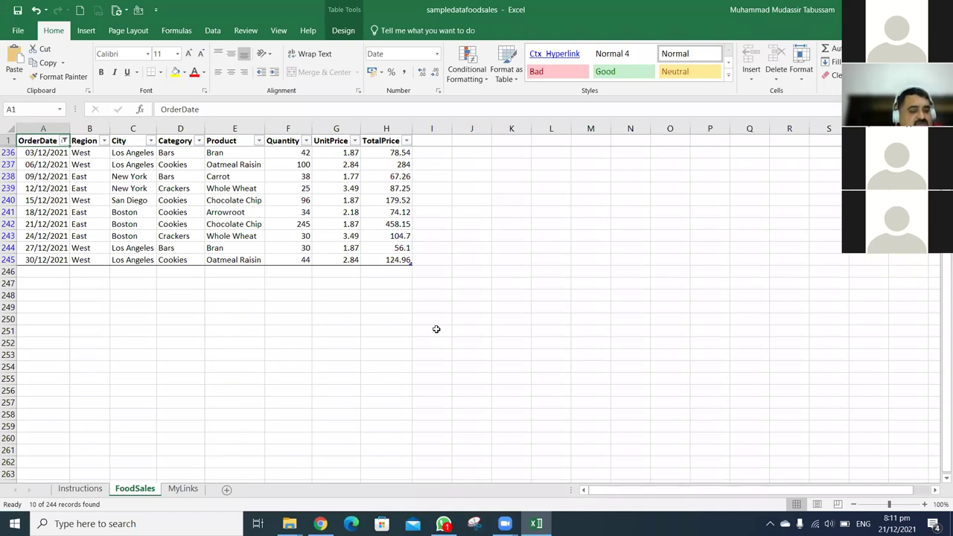
Filter the Region column to show only West
{"action": "key", "text": "Right"}
{"action": "key", "text": "alt+Down"}
{"action": "key", "text": "space"}
{"action": "key", "text": "Down"}
{"action": "key", "text": "Down"}
{"action": "key", "text": "space"}
{"action": "key", "text": "Return"}
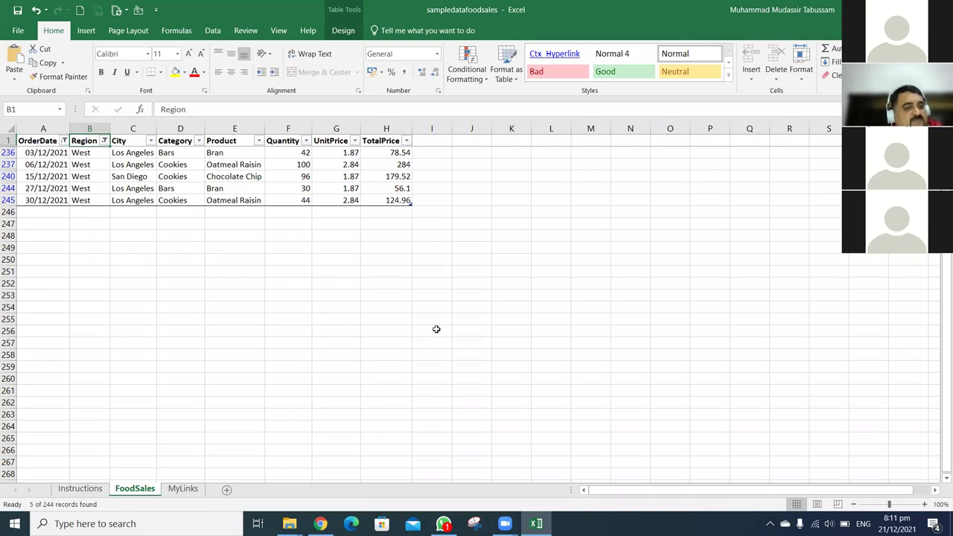
Filter the City column to show only Los Angeles
{"action": "key", "text": "Right"}
{"action": "key", "text": "alt+Down"}
{"action": "key", "text": "space"}
{"action": "key", "text": "Down"}
{"action": "key", "text": "space"}
{"action": "key", "text": "Return"}
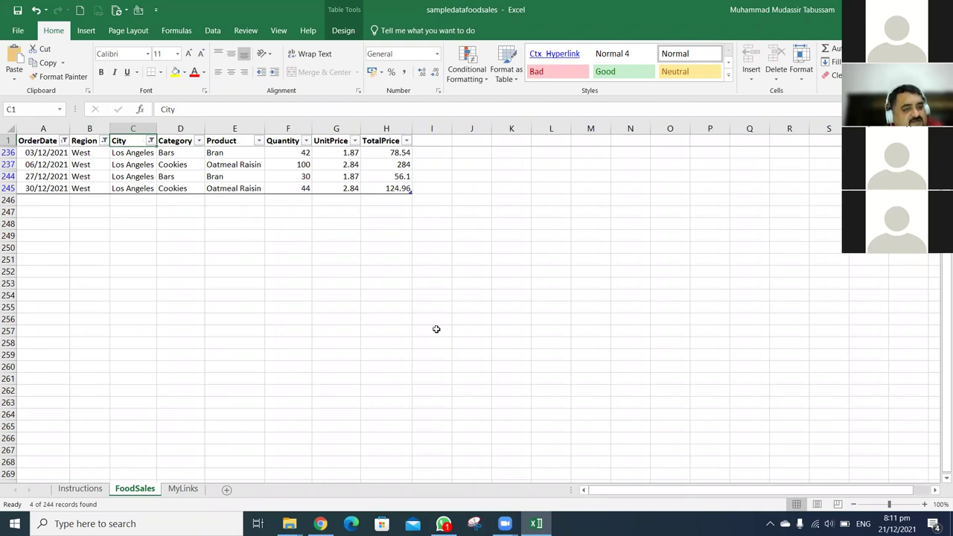
Exclude Bars from the Category filter to show only Cookies, and move to the Product header
{"action": "key", "text": "Right"}
{"action": "key", "text": "alt+Down"}
{"action": "key", "text": "Down"}
{"action": "key", "text": "Down"}
{"action": "key", "text": "Down"}
{"action": "key", "text": "Down"}
{"action": "key", "text": "Down"}
{"action": "key", "text": "Down"}
{"action": "key", "text": "Down"}
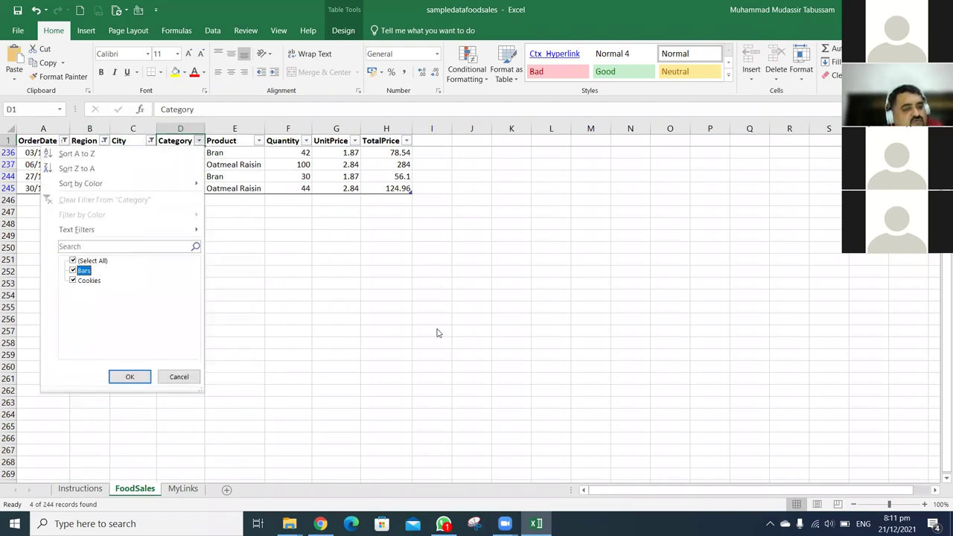
{"action": "key", "text": "space"}
{"action": "key", "text": "Return"}
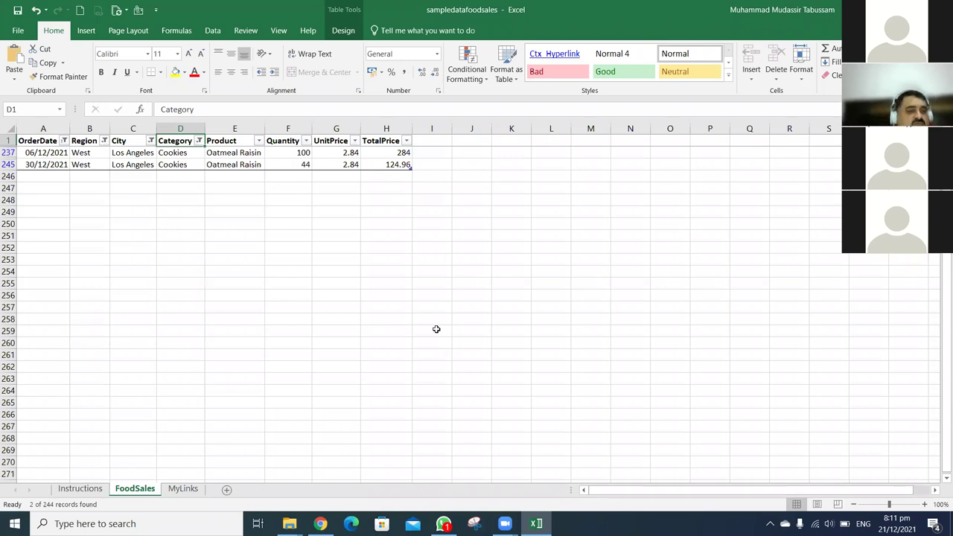
{"action": "key", "text": "Right"}
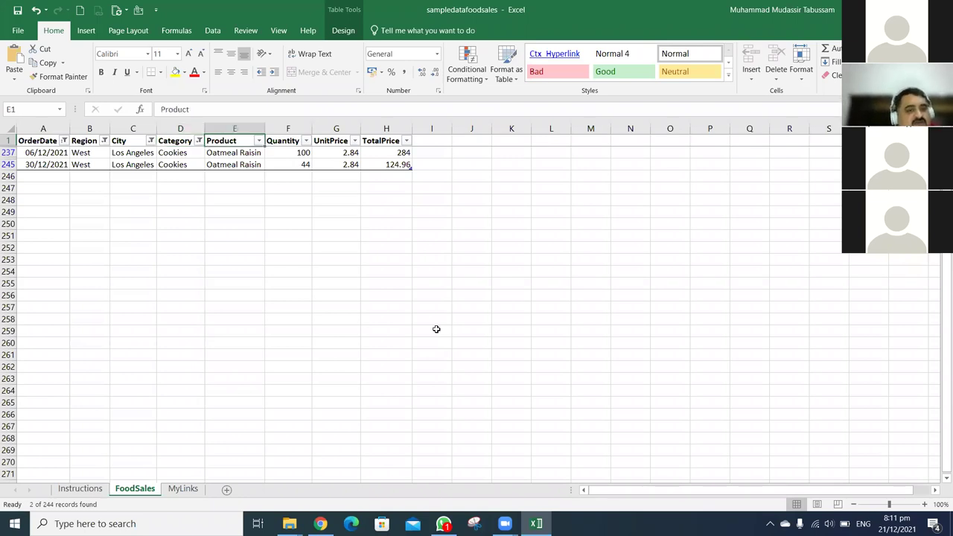
Review the first filtered record from OrderDate to TotalPrice, examining how Quantity and UnitPrice relate to TotalPrice
{"action": "key", "text": "Down"}
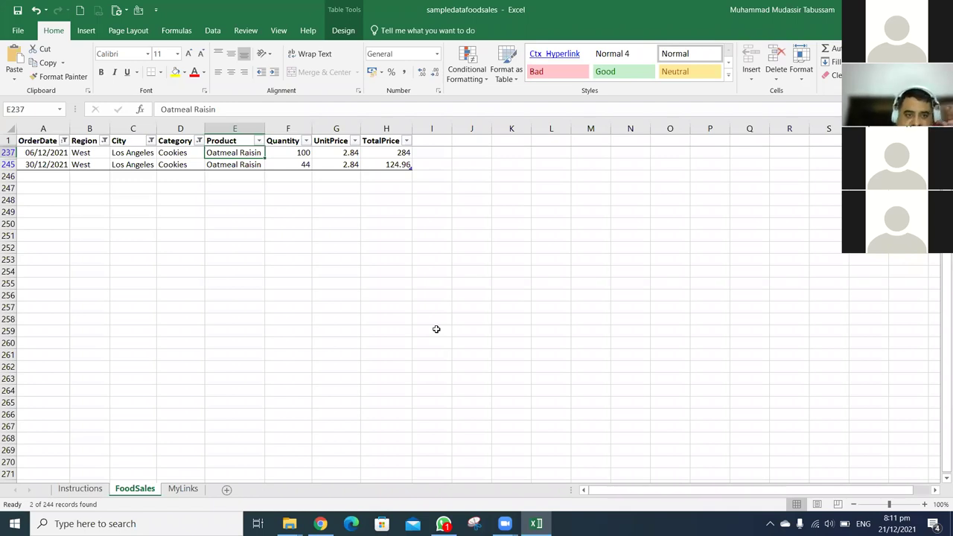
{"action": "key", "text": "Up"}
{"action": "key", "text": "Down"}
{"action": "key", "text": "Left"}
{"action": "key", "text": "Left"}
{"action": "key", "text": "Left"}
{"action": "key", "text": "Left"}
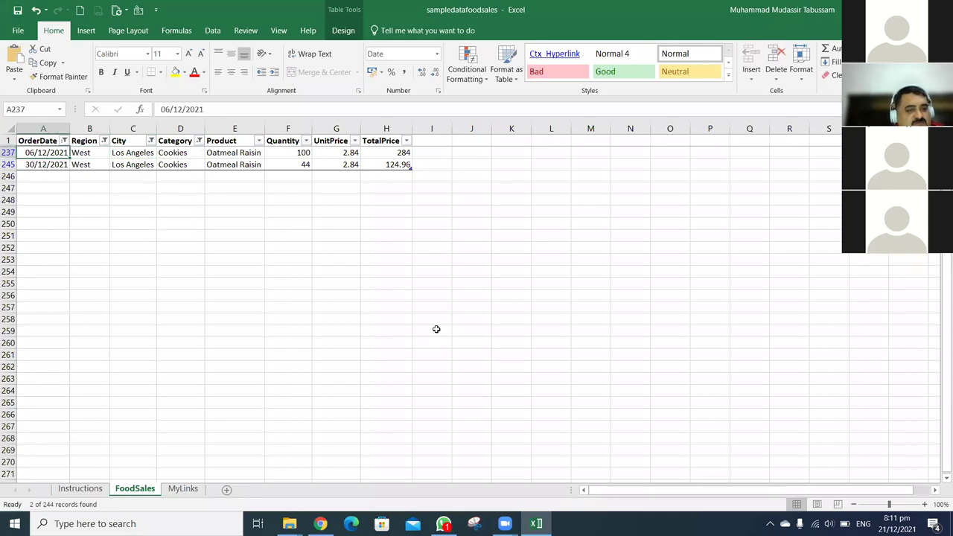
{"action": "key", "text": "Right"}
{"action": "key", "text": "Right"}
{"action": "key", "text": "Right"}
{"action": "key", "text": "Right"}
{"action": "key", "text": "Right"}
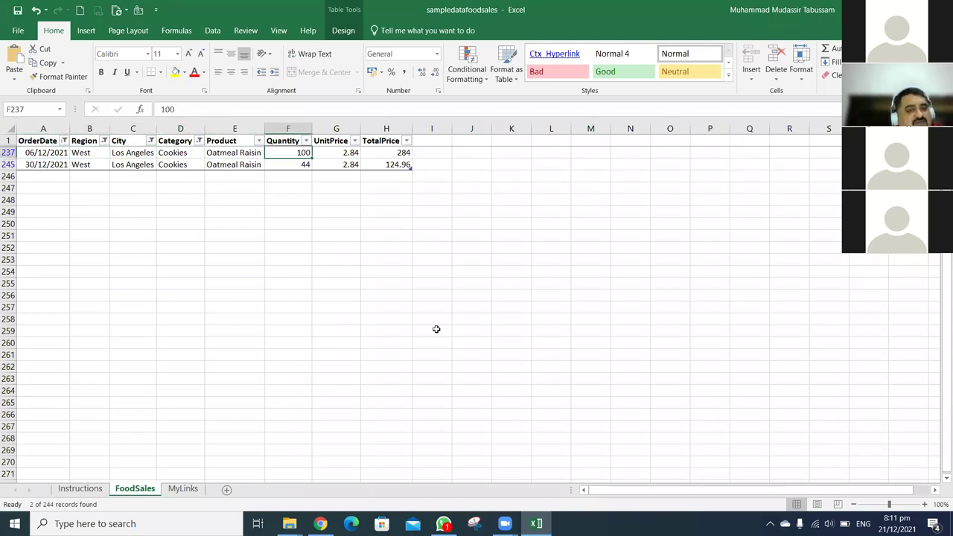
{"action": "key", "text": "Right"}
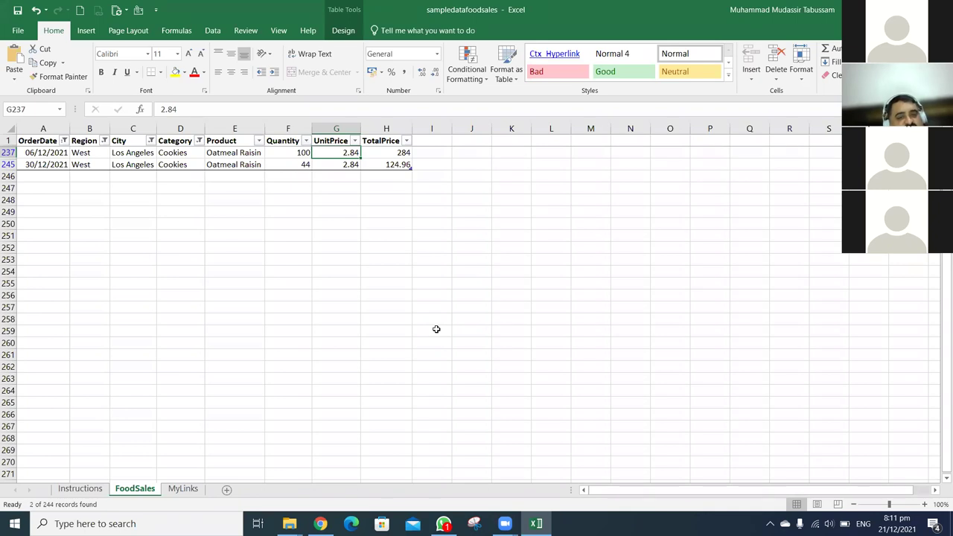
{"action": "key", "text": "Right"}
{"action": "key", "text": "Left"}
{"action": "key", "text": "Left"}
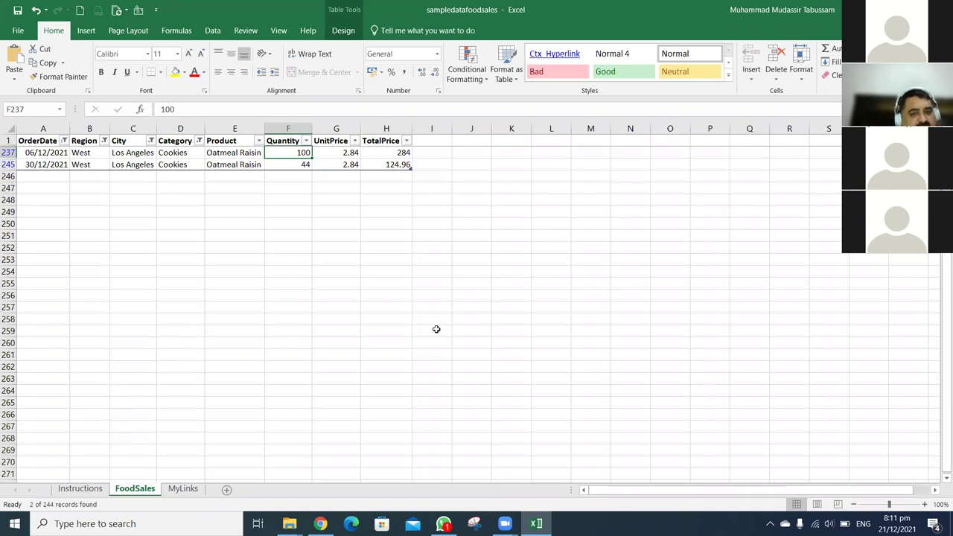
{"action": "key", "text": "Right"}
{"action": "key", "text": "Right"}
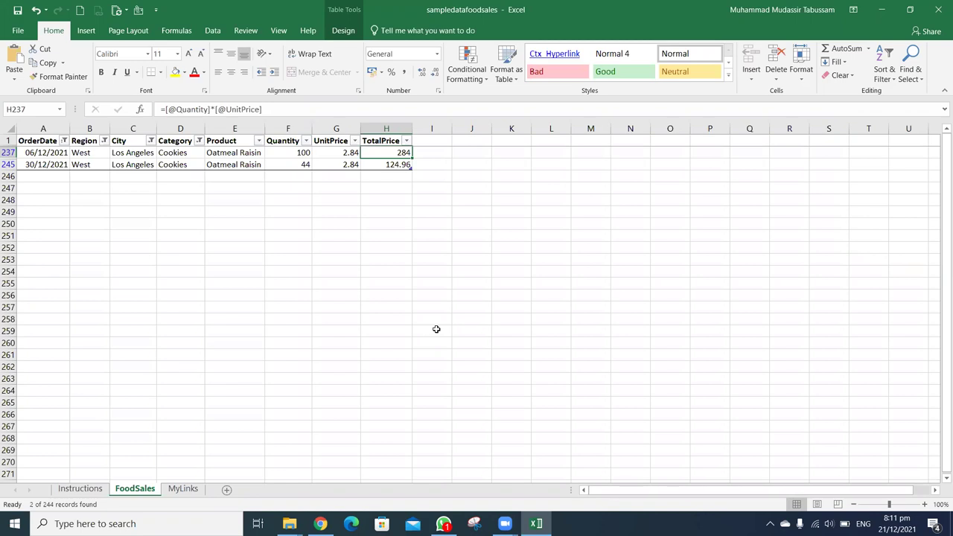
Review the second filtered record from OrderDate to TotalPrice and inspect the formula in its TotalPrice cell
{"action": "key", "text": "Left"}
{"action": "key", "text": "Left"}
{"action": "key", "text": "Down"}
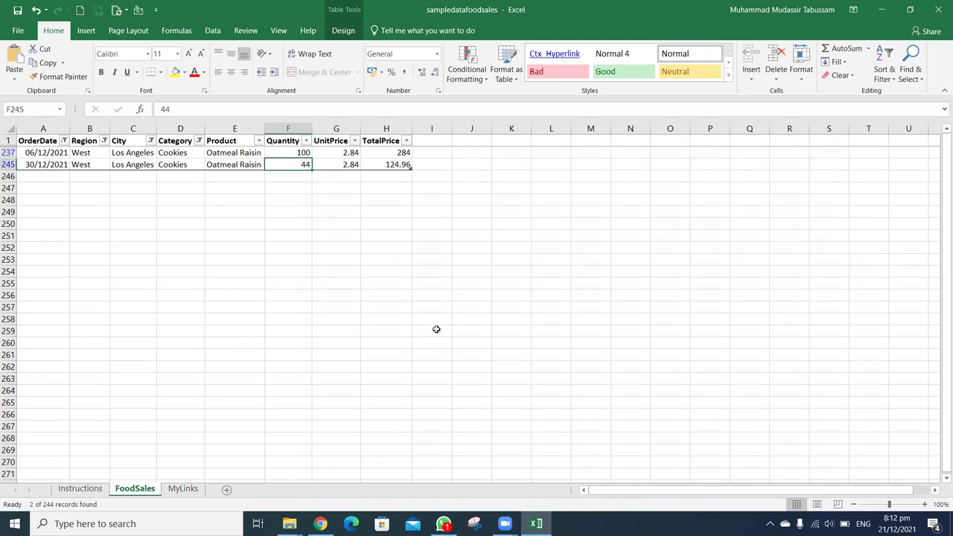
{"action": "key", "text": "Left"}
{"action": "key", "text": "Left"}
{"action": "key", "text": "Left"}
{"action": "key", "text": "Left"}
{"action": "key", "text": "Left"}
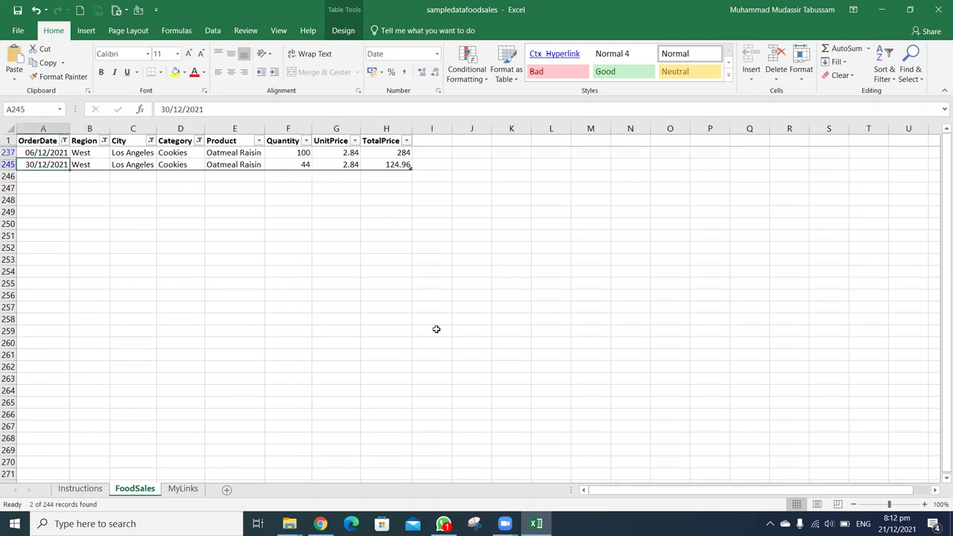
{"action": "key", "text": "Right"}
{"action": "key", "text": "Right"}
{"action": "key", "text": "Right"}
{"action": "key", "text": "Right"}
{"action": "key", "text": "Right"}
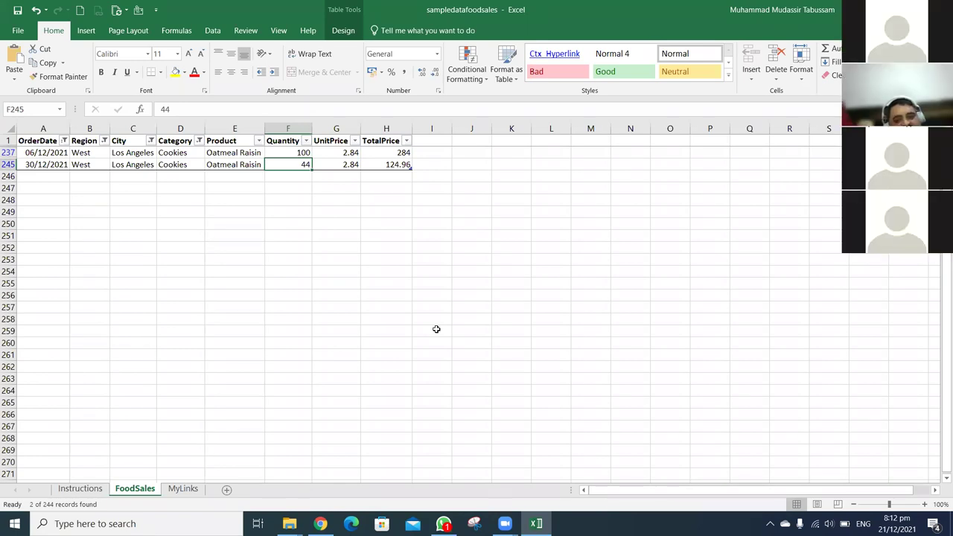
{"action": "key", "text": "Right"}
{"action": "key", "text": "Left"}
{"action": "key", "text": "Right"}
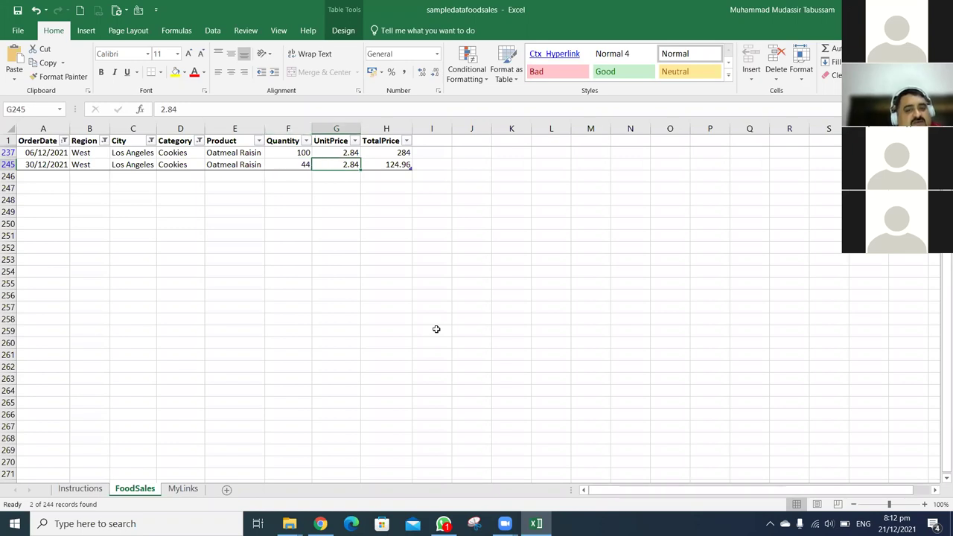
{"action": "key", "text": "Right"}
{"action": "key", "text": "F2"}
{"action": "key", "text": "Escape"}
{"action": "key", "text": "Left"}
{"action": "key", "text": "Left"}
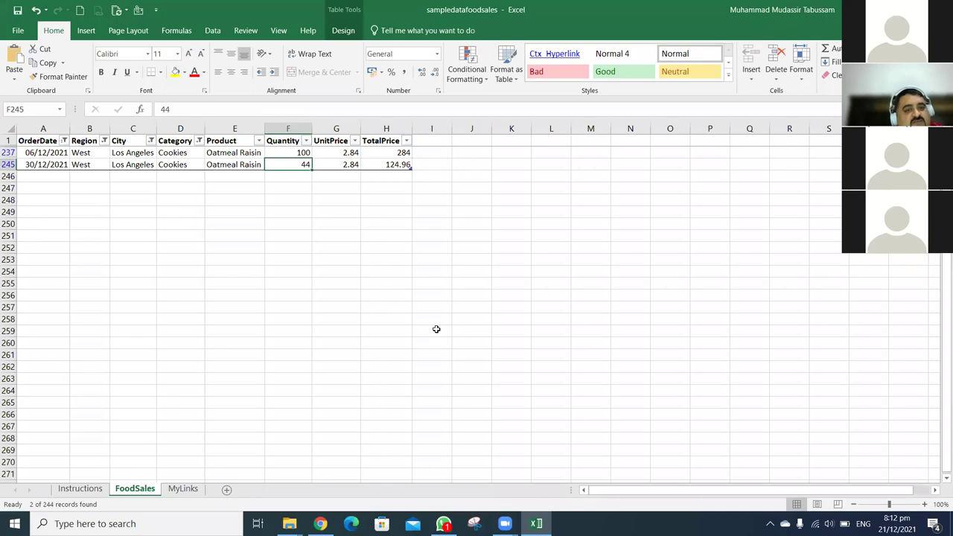
Enter a formula multiplying Quantity by UnitPrice in cell I245, beside the second record's TotalPrice
{"action": "key", "text": "Right"}
{"action": "key", "text": "Right"}
{"action": "key", "text": "Right"}
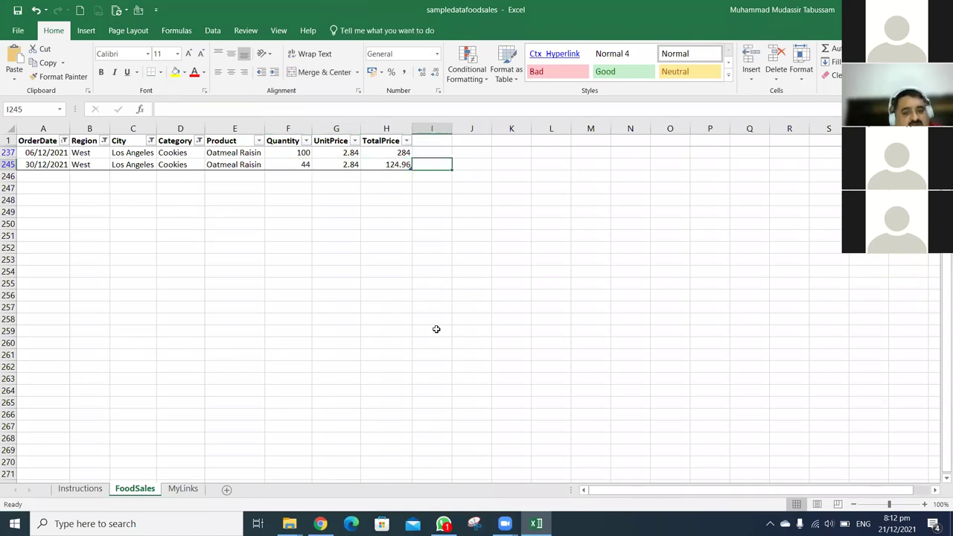
{"action": "type", "text": "="}
{"action": "key", "text": "Left"}
{"action": "key", "text": "Left"}
{"action": "key", "text": "Left"}
{"action": "type", "text": "*"}
{"action": "key", "text": "Left"}
{"action": "key", "text": "Left"}
{"action": "key", "text": "Return"}
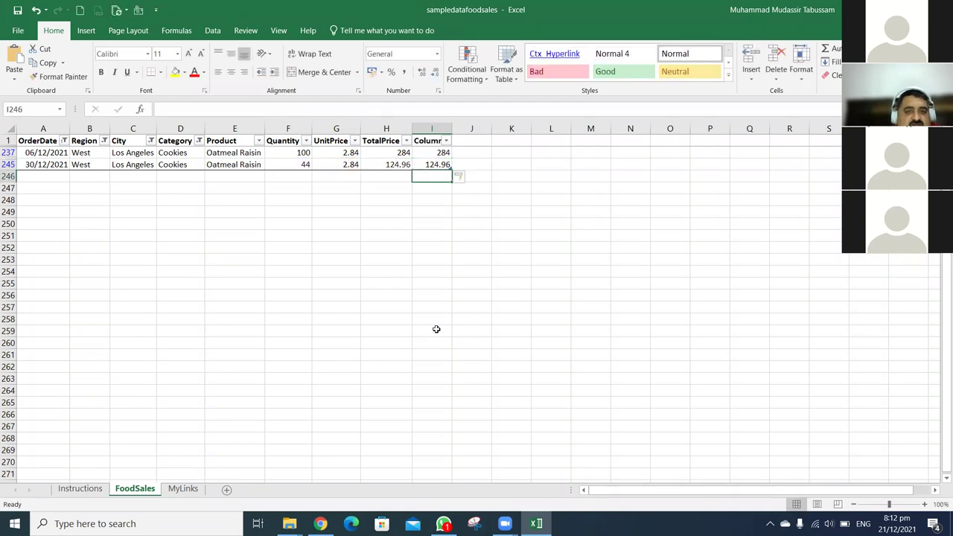
Remove the whole added column I, including its header and calculated formulas
{"action": "key", "text": "Delete"}
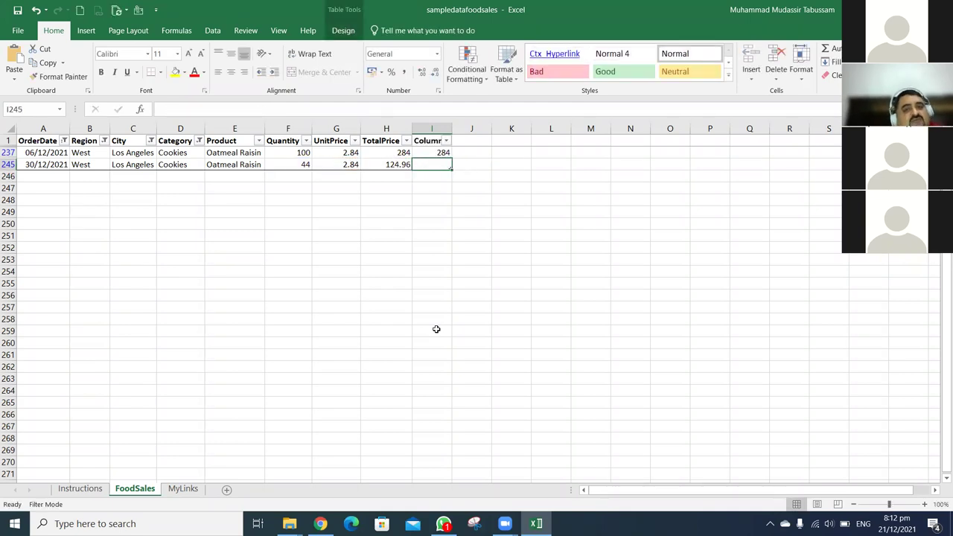
{"action": "key", "text": "ctrl+z"}
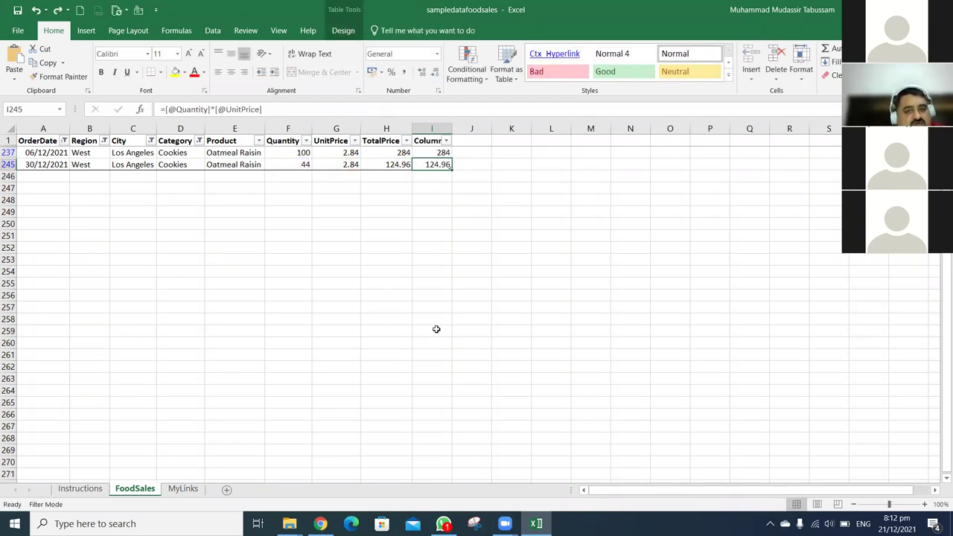
{"action": "key", "text": "shift+Up"}
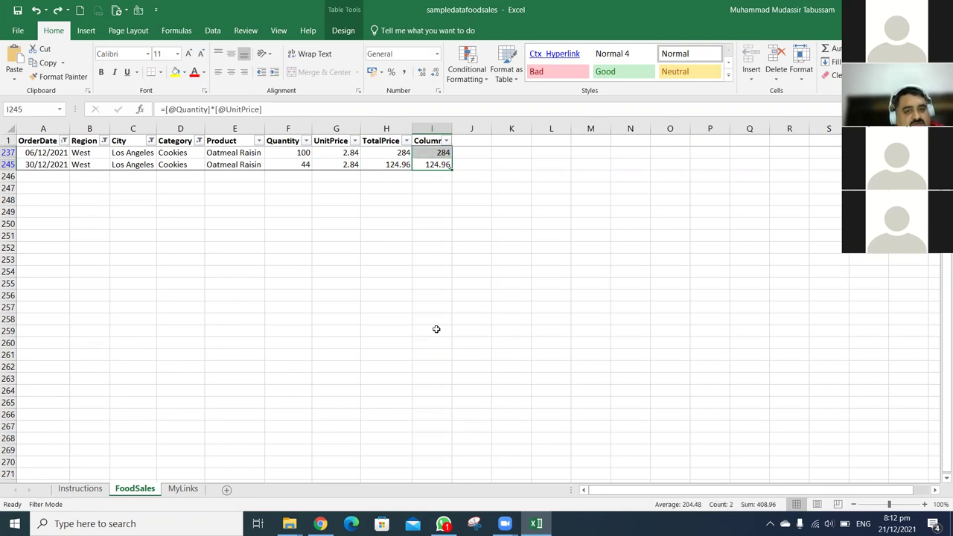
{"action": "left_click", "coordinate": [439, 129]}
{"action": "key", "text": "Delete"}
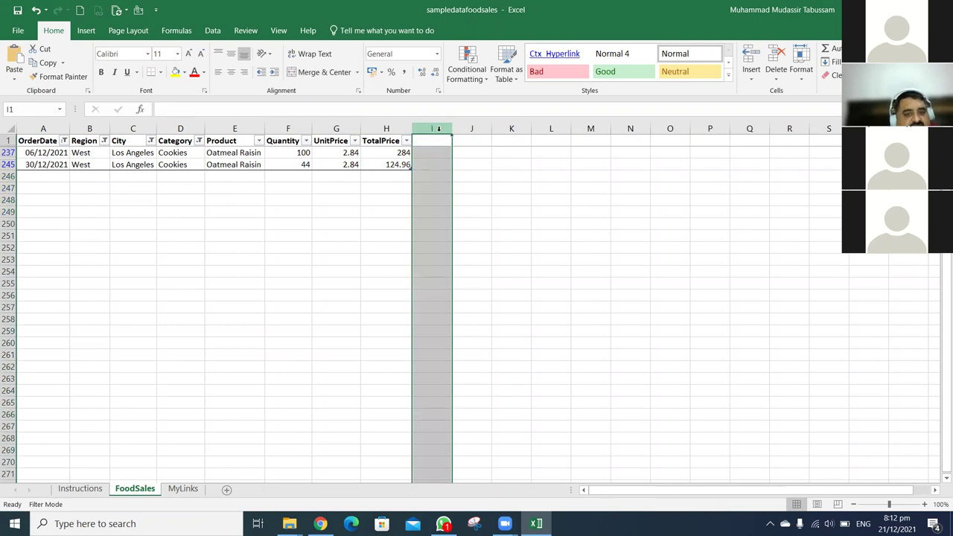
Clear all filters from the food sales table
{"action": "key", "text": "alt+a"}
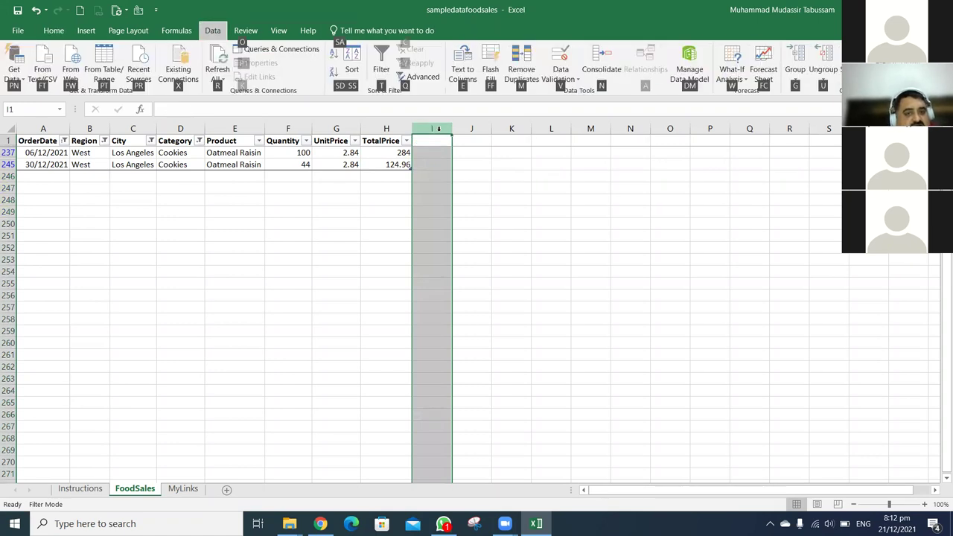
{"action": "left_click", "coordinate": [333, 165]}
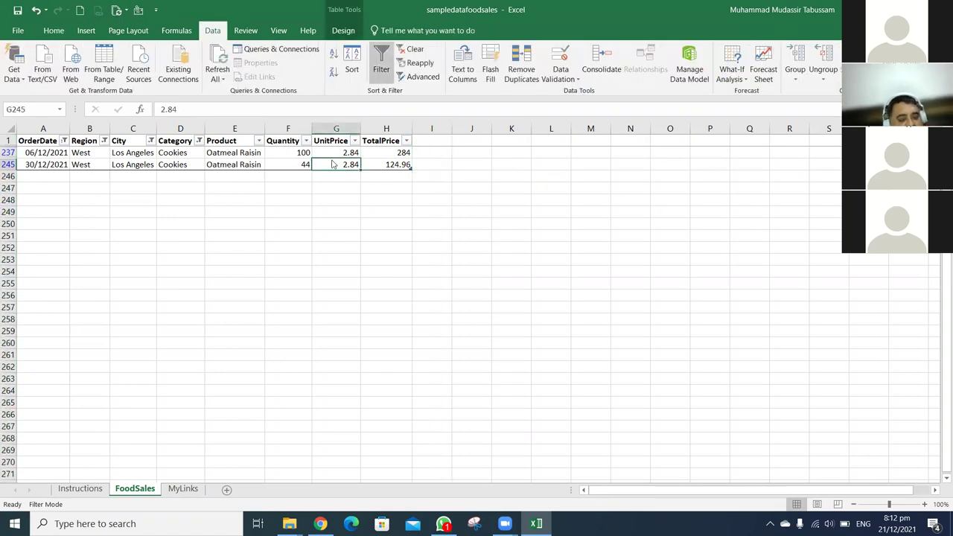
{"action": "key", "text": "alt+a"}
{"action": "key", "text": "c"}
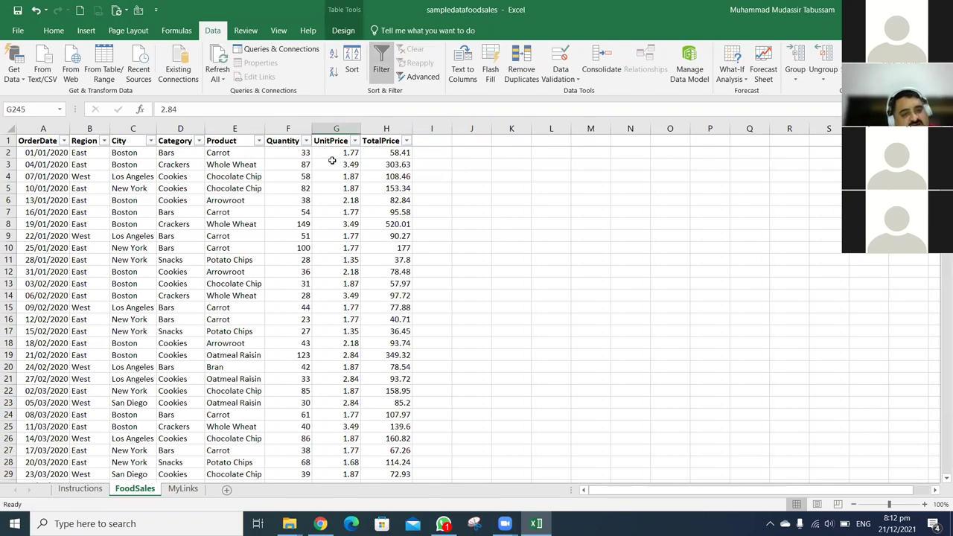
Review the unfiltered table's headers from OrderDate to TotalPrice and check how far the TotalPrice column extends
{"action": "key", "text": "Left"}
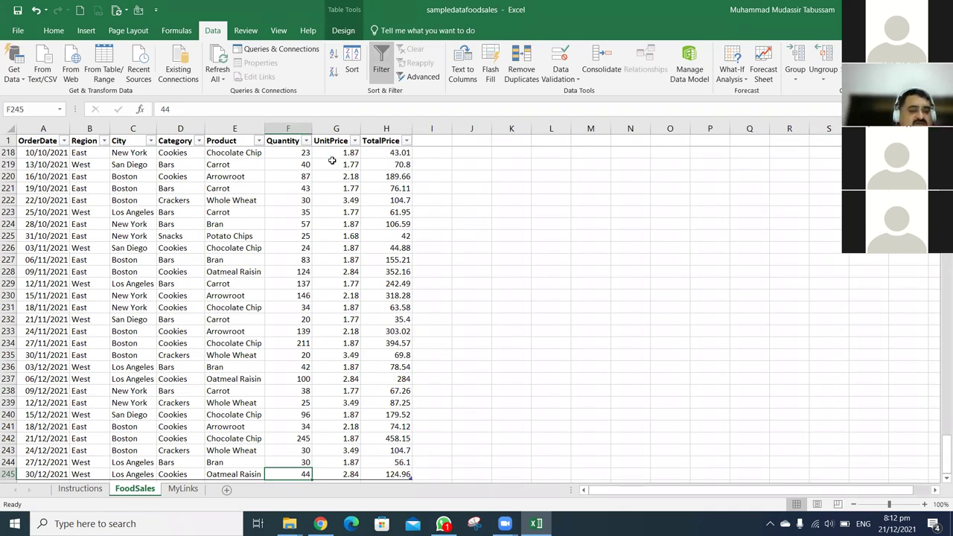
{"action": "key", "text": "Left"}
{"action": "key", "text": "Left"}
{"action": "key", "text": "Left"}
{"action": "key", "text": "Left"}
{"action": "key", "text": "ctrl+Up"}
{"action": "key", "text": "Right"}
{"action": "key", "text": "Right"}
{"action": "key", "text": "Right"}
{"action": "key", "text": "Right"}
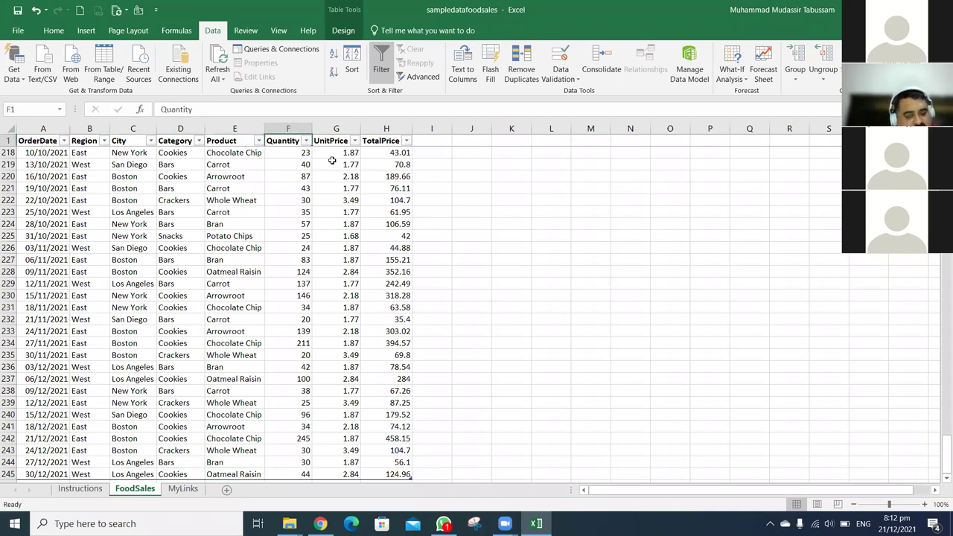
{"action": "key", "text": "Right"}
{"action": "key", "text": "Right"}
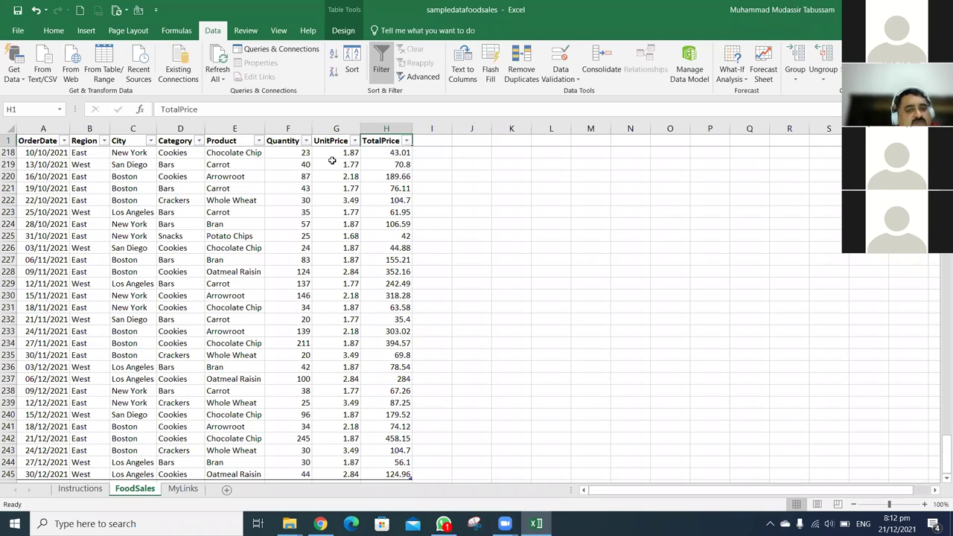
{"action": "key", "text": "ctrl+Down"}
{"action": "key", "text": "ctrl+Up"}
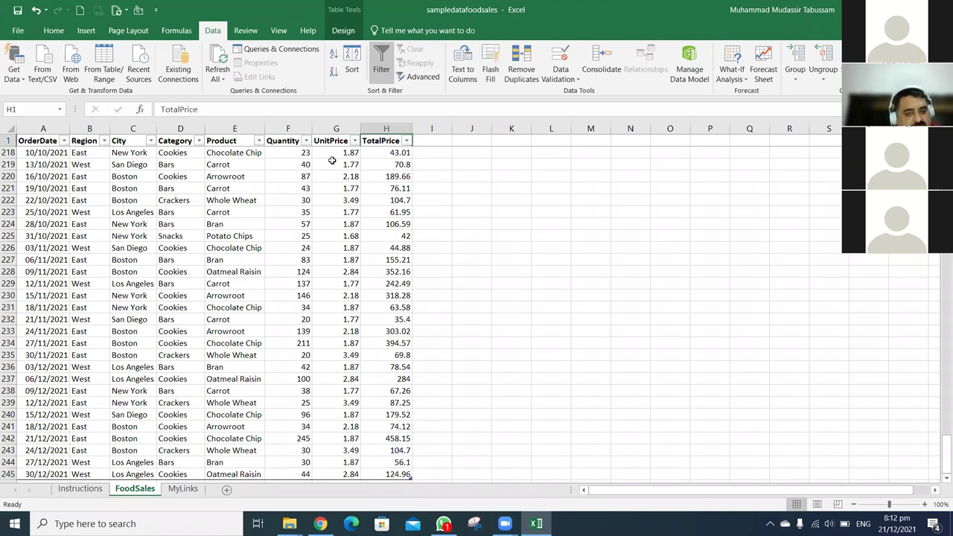
Go back over the headers from TotalPrice to OrderDate and forward again to UnitPrice
{"action": "key", "text": "Left"}
{"action": "key", "text": "Left"}
{"action": "key", "text": "Left"}
{"action": "key", "text": "Left"}
{"action": "key", "text": "Left"}
{"action": "key", "text": "Left"}
{"action": "key", "text": "Left"}
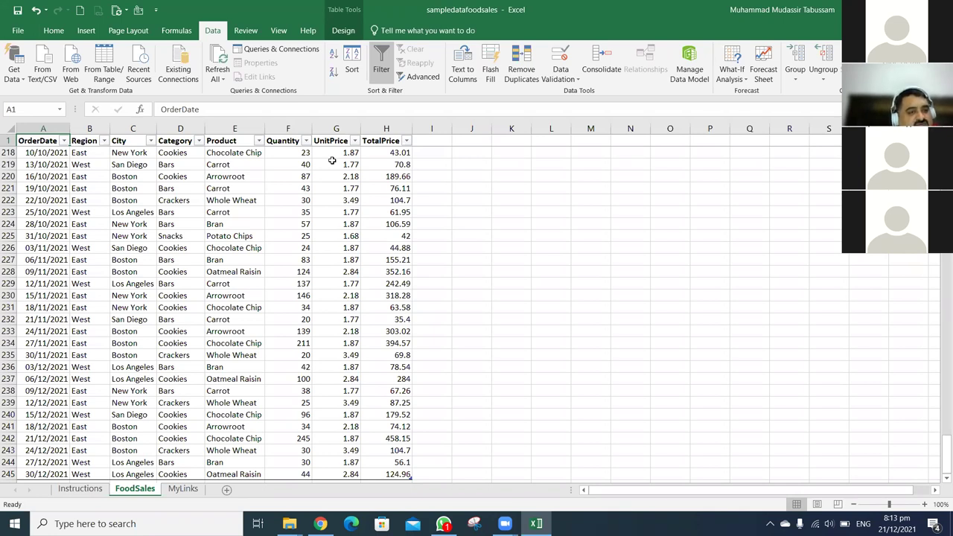
{"action": "key", "text": "Right"}
{"action": "key", "text": "Right"}
{"action": "key", "text": "Right"}
{"action": "key", "text": "Right"}
{"action": "key", "text": "Right"}
{"action": "key", "text": "Right"}
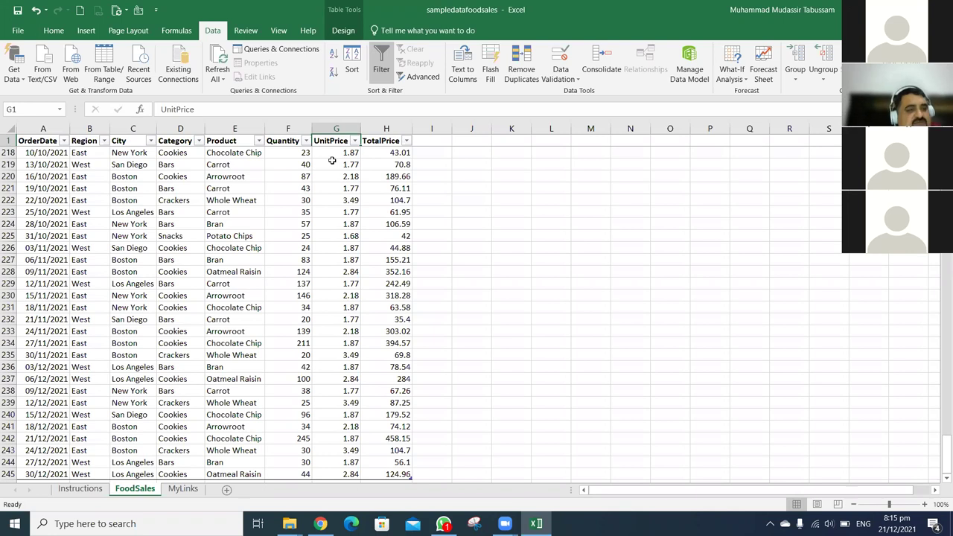
Examine the available filter values of the Region, City, Category and Product columns without changing them
{"action": "key", "text": "Left"}
{"action": "key", "text": "Left"}
{"action": "key", "text": "Left"}
{"action": "key", "text": "Left"}
{"action": "key", "text": "Left"}
{"action": "key", "text": "alt+Down"}
{"action": "key", "text": "Escape"}
{"action": "key", "text": "Right"}
{"action": "key", "text": "alt+Down"}
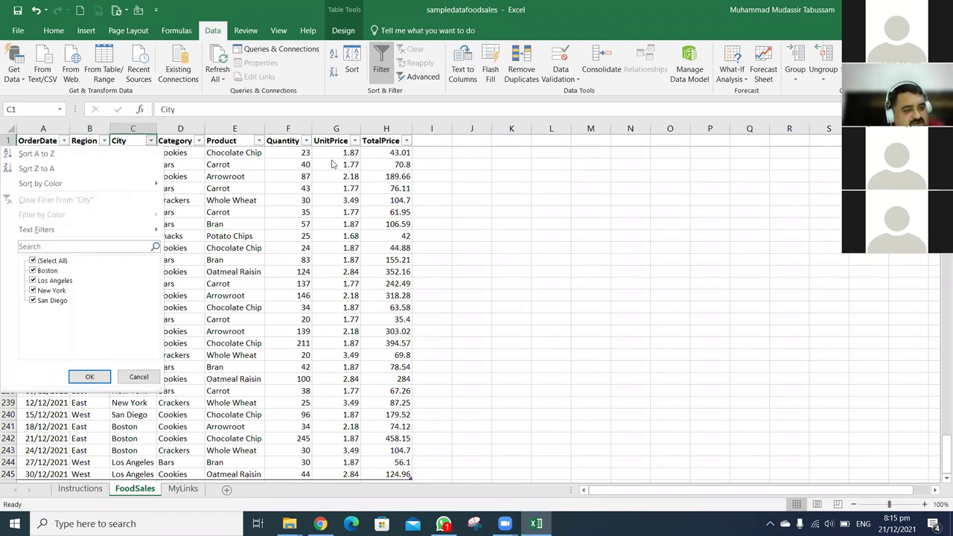
{"action": "key", "text": "Escape"}
{"action": "key", "text": "Right"}
{"action": "key", "text": "alt+Down"}
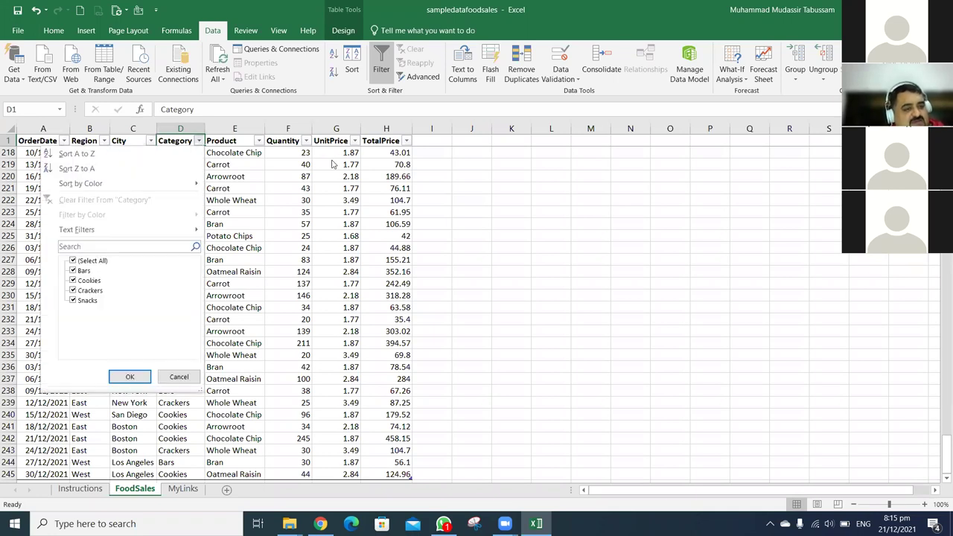
{"action": "key", "text": "Escape"}
{"action": "key", "text": "Right"}
{"action": "key", "text": "alt+Down"}
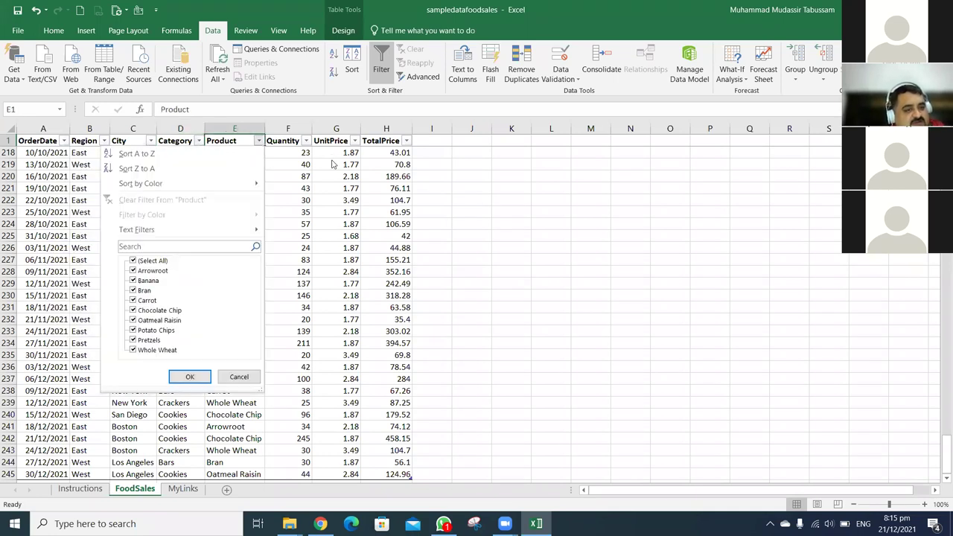
{"action": "key", "text": "Escape"}
{"action": "key", "text": "Right"}
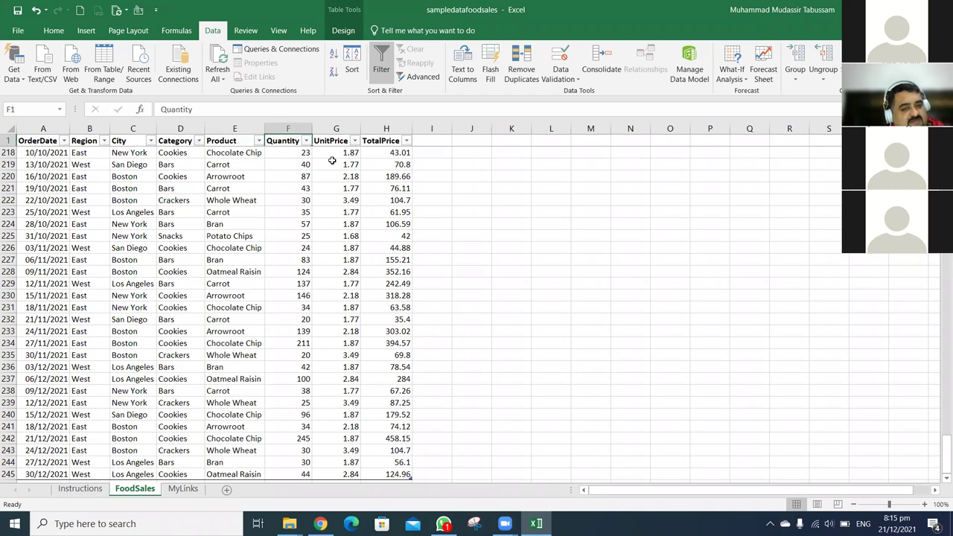
Check the extent of the OrderDate column down to the sheet's end, and return to its second record
{"action": "key", "text": "Left"}
{"action": "key", "text": "Left"}
{"action": "key", "text": "Left"}
{"action": "key", "text": "Left"}
{"action": "key", "text": "Left"}
{"action": "key", "text": "ctrl+Down"}
{"action": "key", "text": "ctrl+Down"}
{"action": "key", "text": "ctrl+Up"}
{"action": "key", "text": "ctrl+Up"}
{"action": "key", "text": "Down"}
{"action": "key", "text": "Down"}
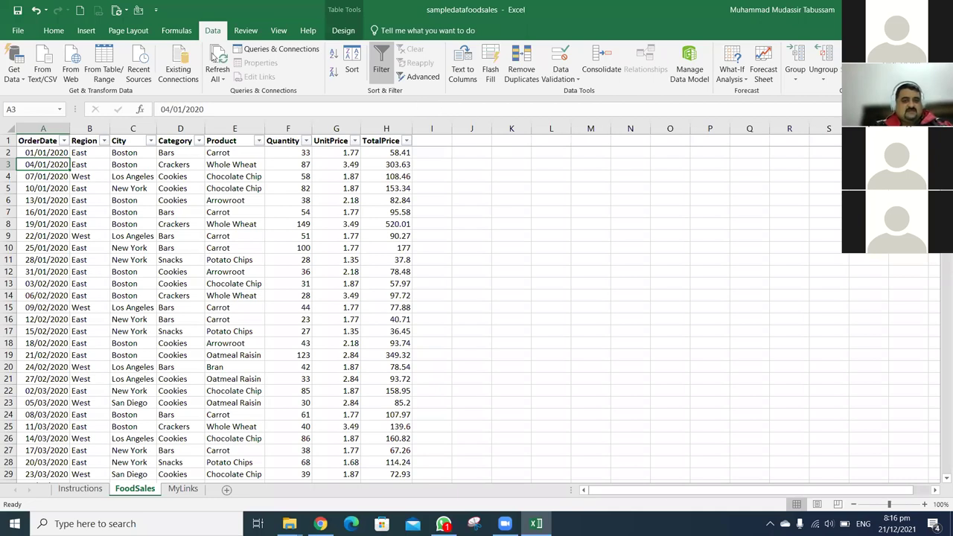
Open a second window of the sampledatafoodsales workbook, leaving the window arrangement as it is
{"action": "left_click", "coordinate": [281, 35]}
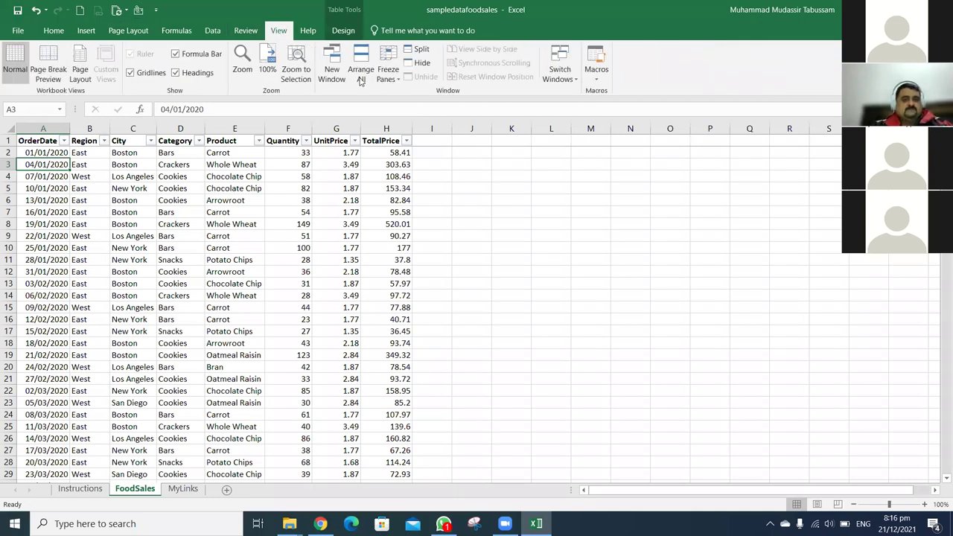
{"action": "left_click", "coordinate": [362, 74]}
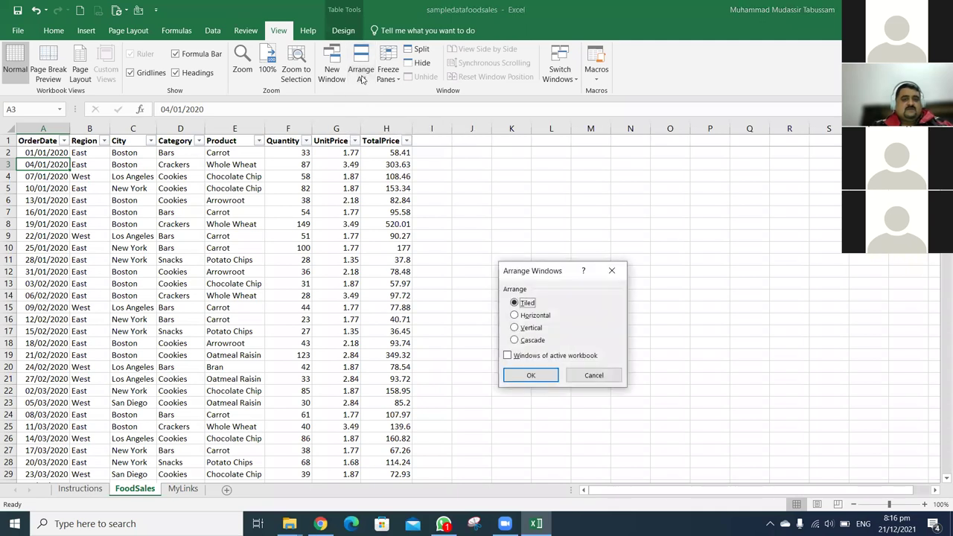
{"action": "left_click", "coordinate": [592, 375]}
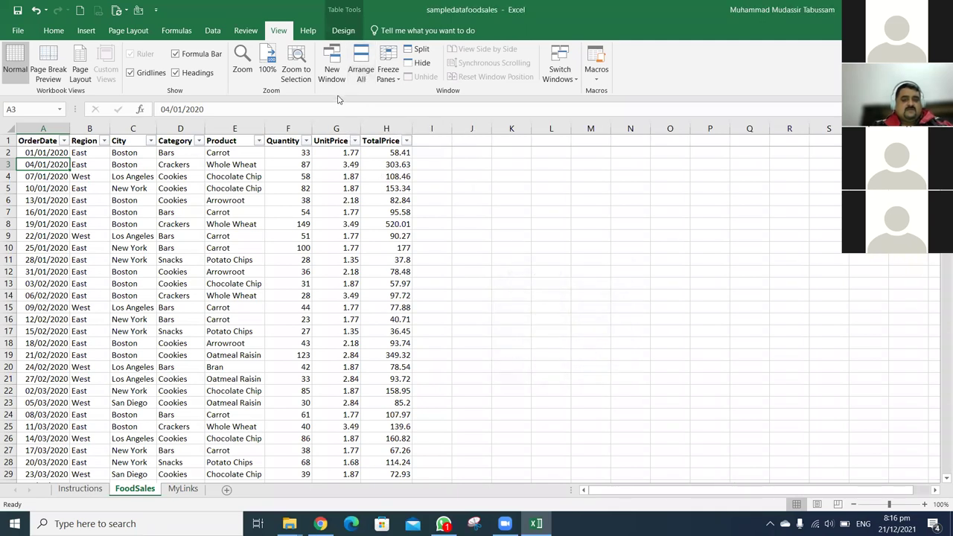
{"action": "left_click", "coordinate": [332, 69]}
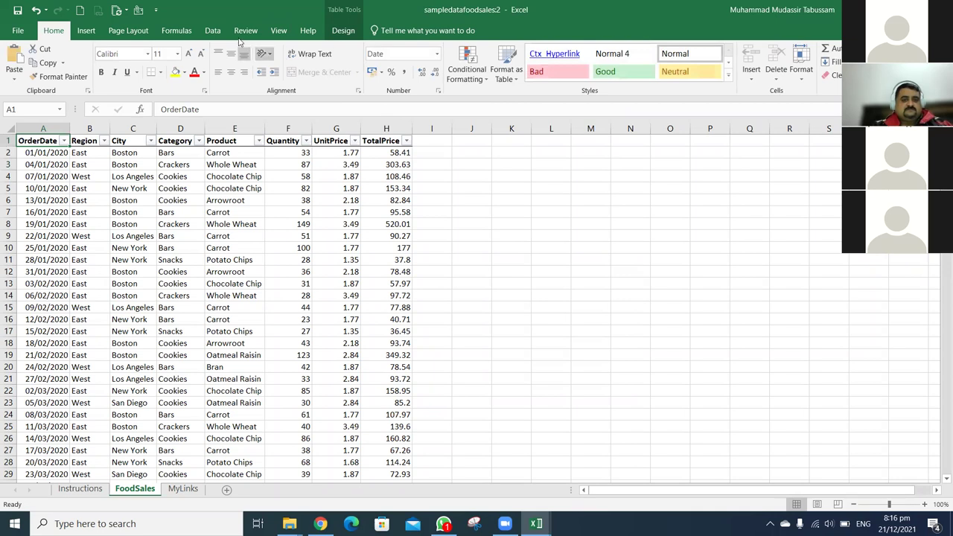
Arrange the two workbook windows vertically side by side, and insert a new worksheet after FoodSales using the original window
{"action": "left_click", "coordinate": [278, 30]}
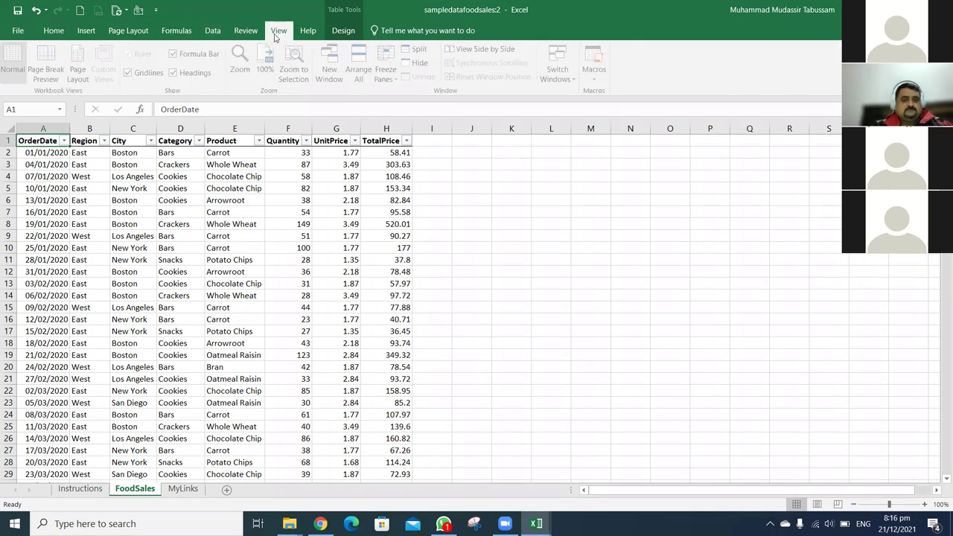
{"action": "left_click", "coordinate": [356, 73]}
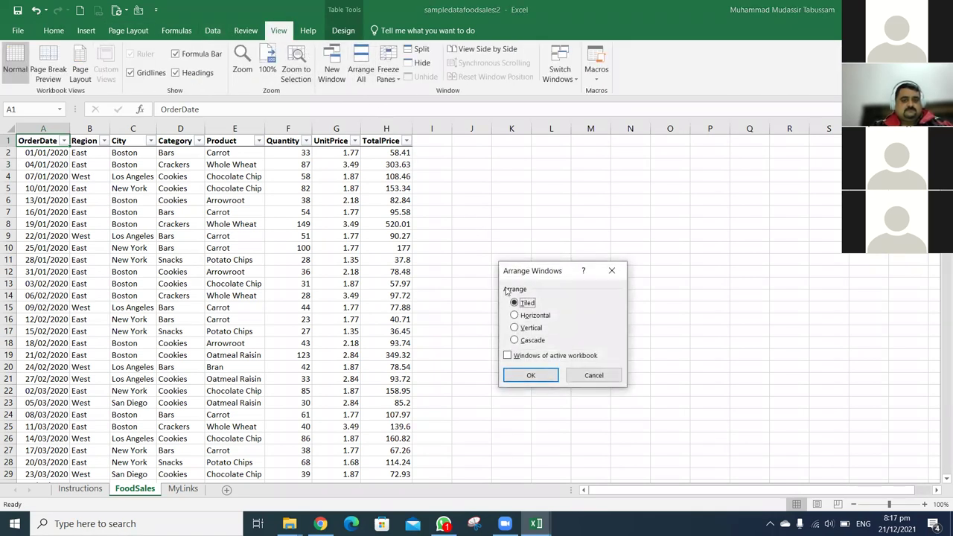
{"action": "left_click", "coordinate": [535, 329]}
{"action": "left_click", "coordinate": [536, 375]}
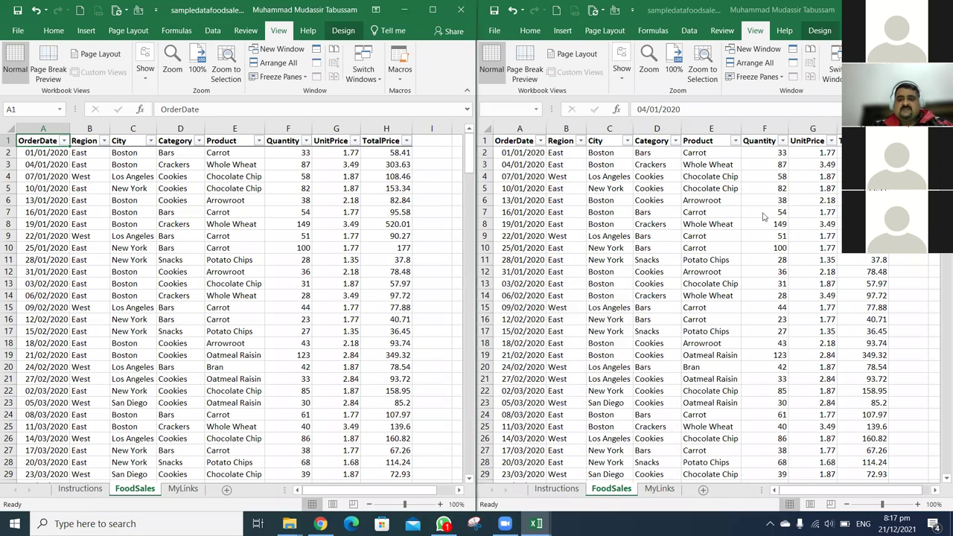
{"action": "key", "text": "ctrl+F6"}
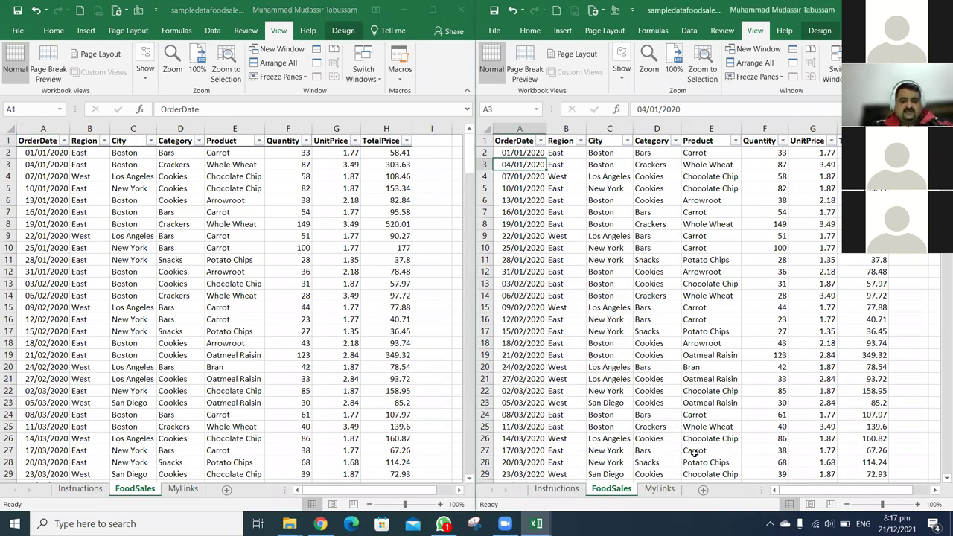
{"action": "left_click", "coordinate": [703, 491]}
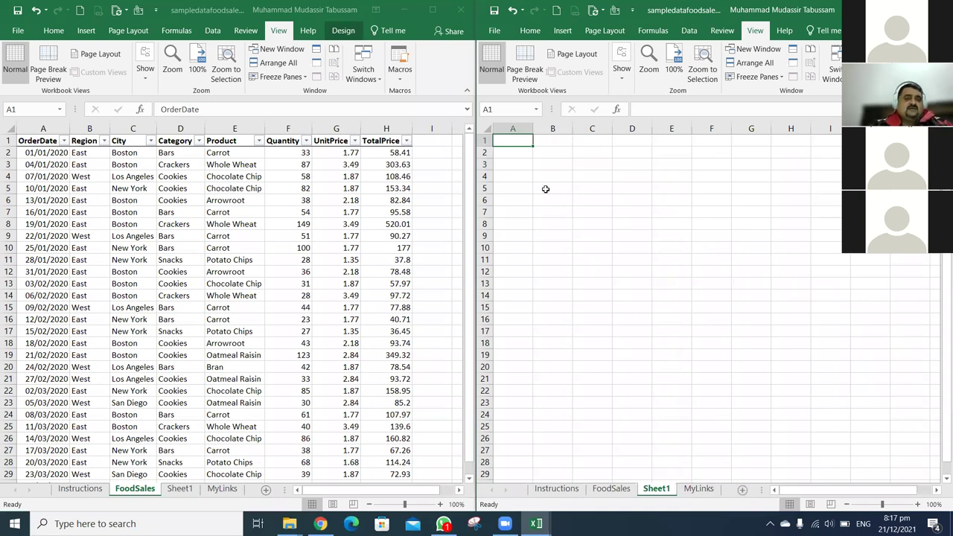
{"action": "left_click", "coordinate": [28, 125]}
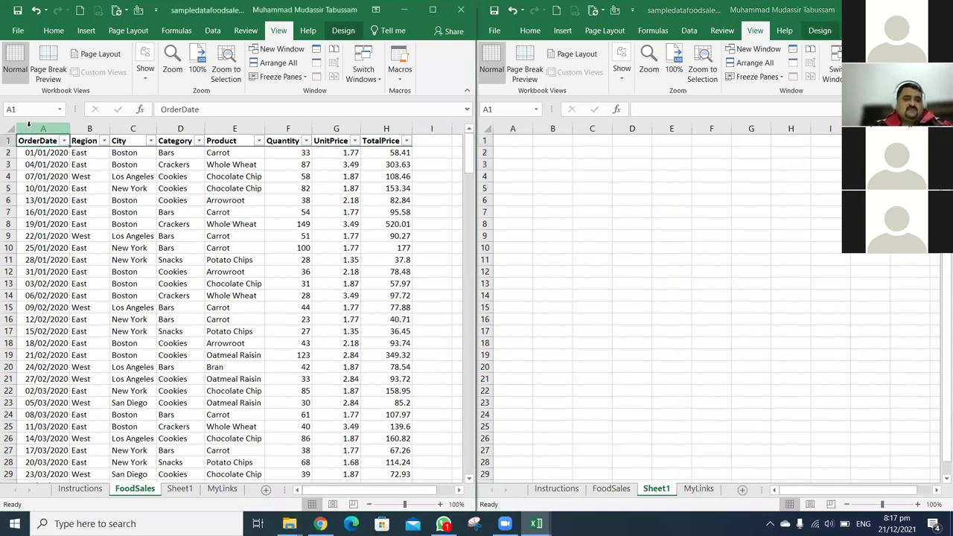
{"action": "left_click_drag", "start_coordinate": [39, 125], "coordinate": [413, 125]}
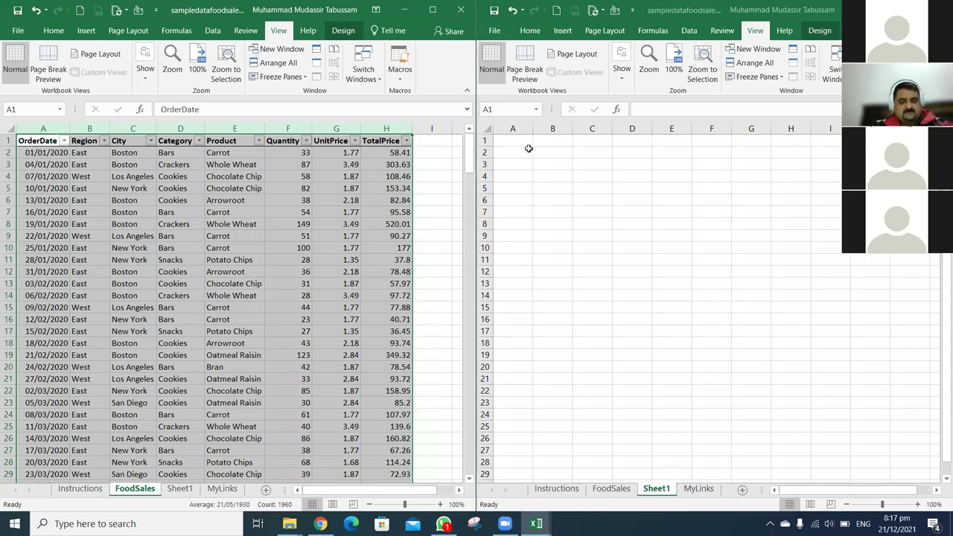
{"action": "left_click", "coordinate": [547, 155]}
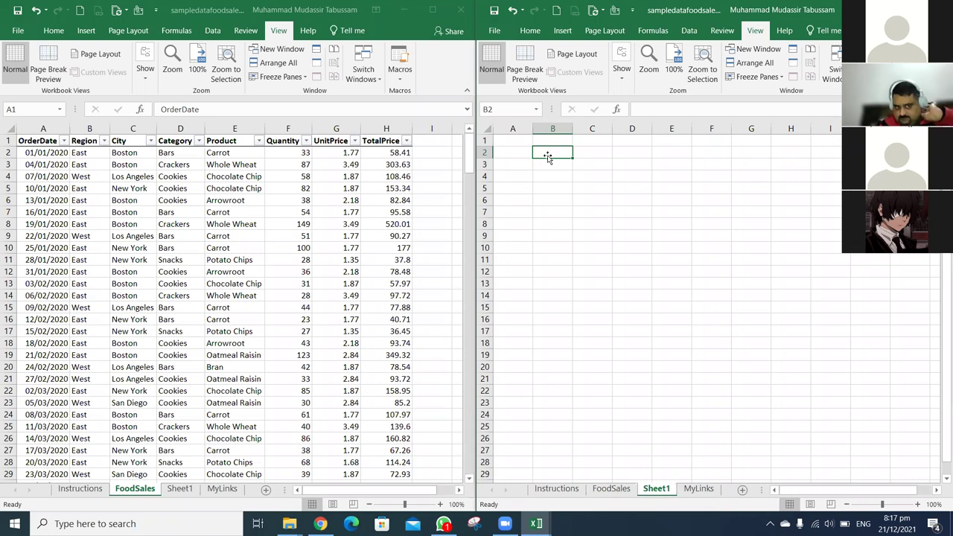
{"action": "type", "text": "Region"}
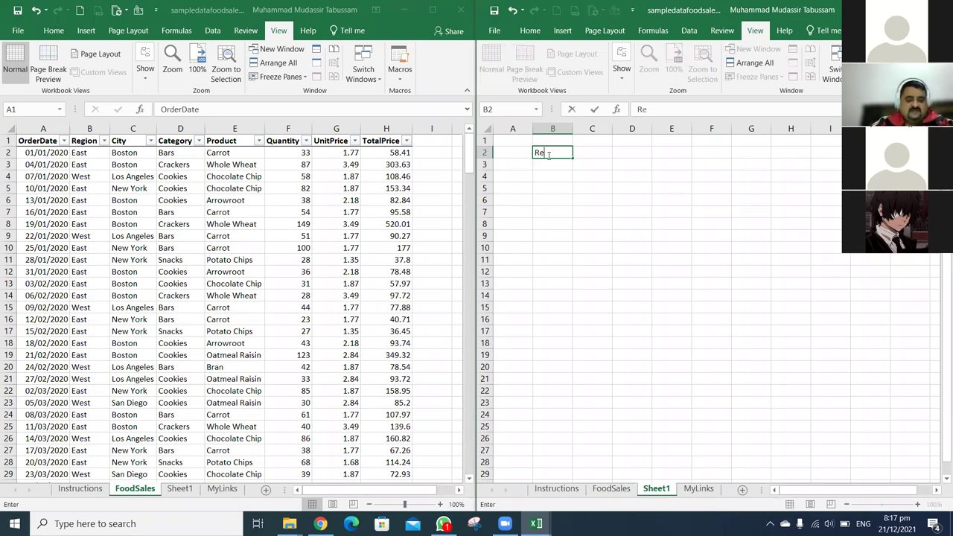
{"action": "key", "text": "Return"}
{"action": "left_click", "coordinate": [548, 157]}
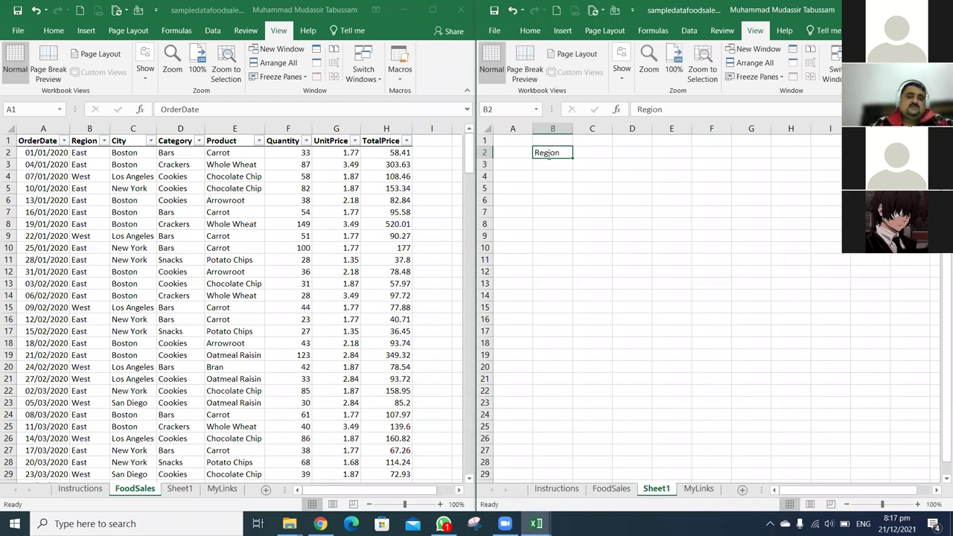
{"action": "key", "text": "F2"}
{"action": "type", "text": "s"}
{"action": "key", "text": "Return"}
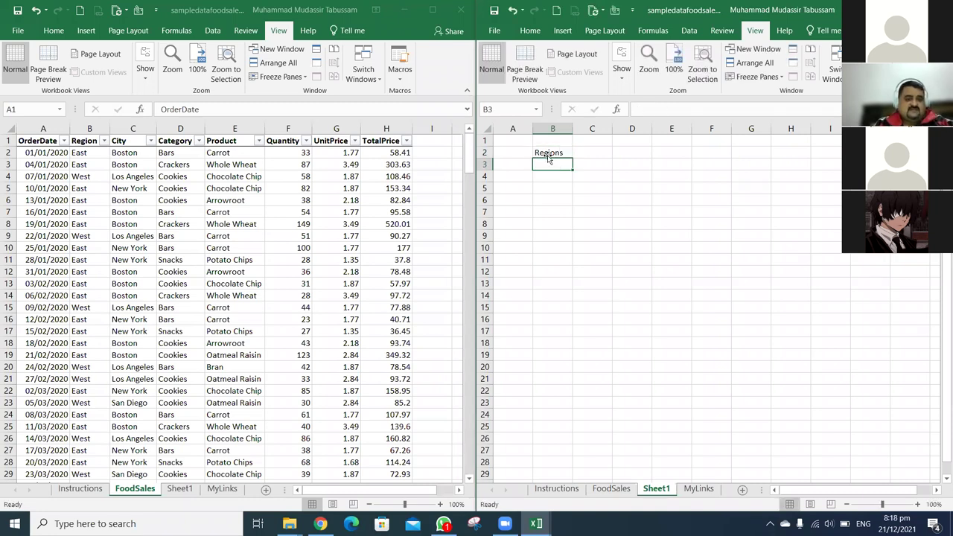
{"action": "type", "text": "Cities"}
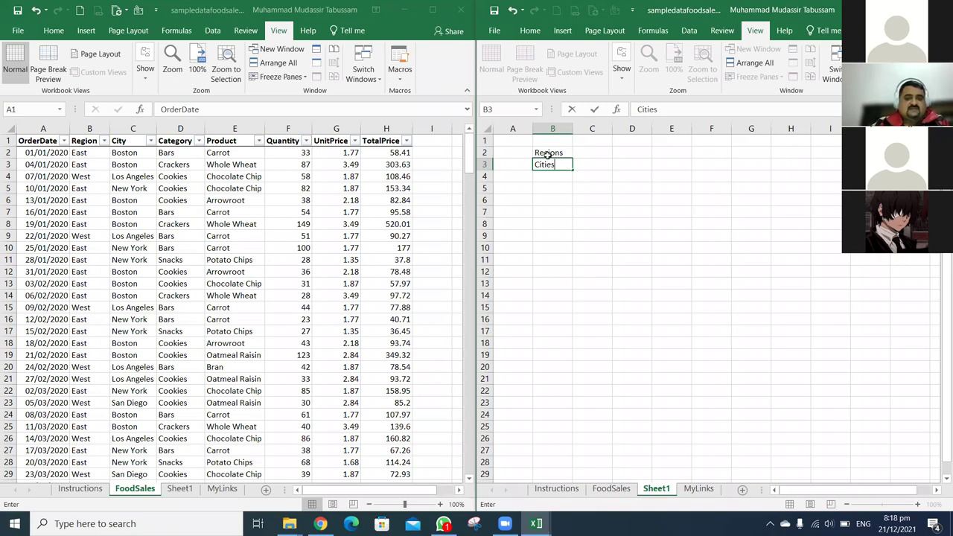
{"action": "key", "text": "Return"}
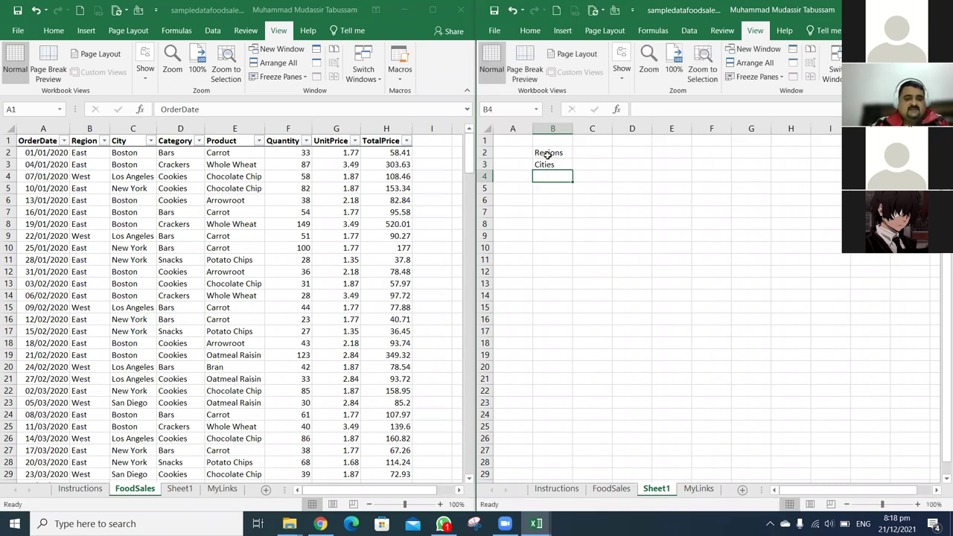
{"action": "key", "text": "Up"}
{"action": "key", "text": "Up"}
{"action": "key", "text": "shift+Down"}
{"action": "key", "text": "Delete"}
{"action": "key", "text": "Left"}
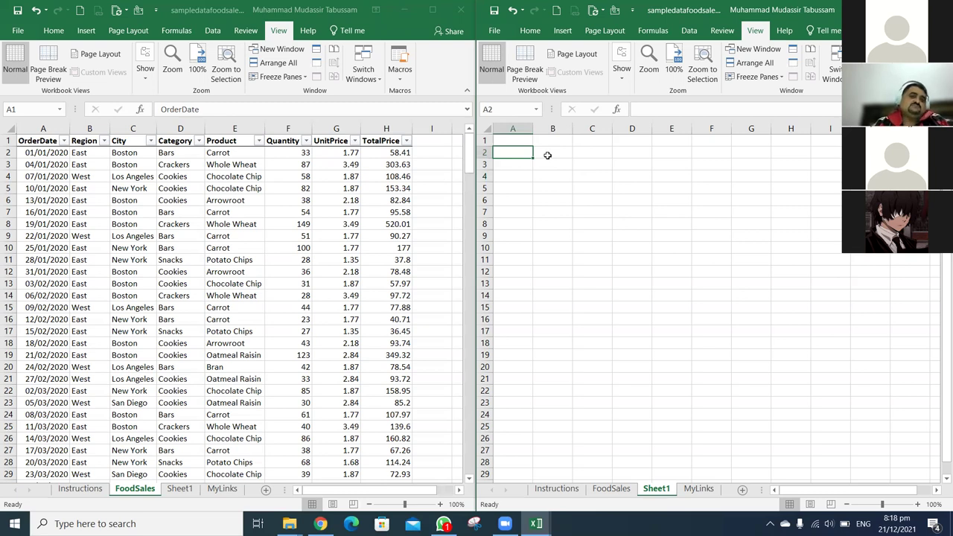
{"action": "left_click", "coordinate": [65, 141]}
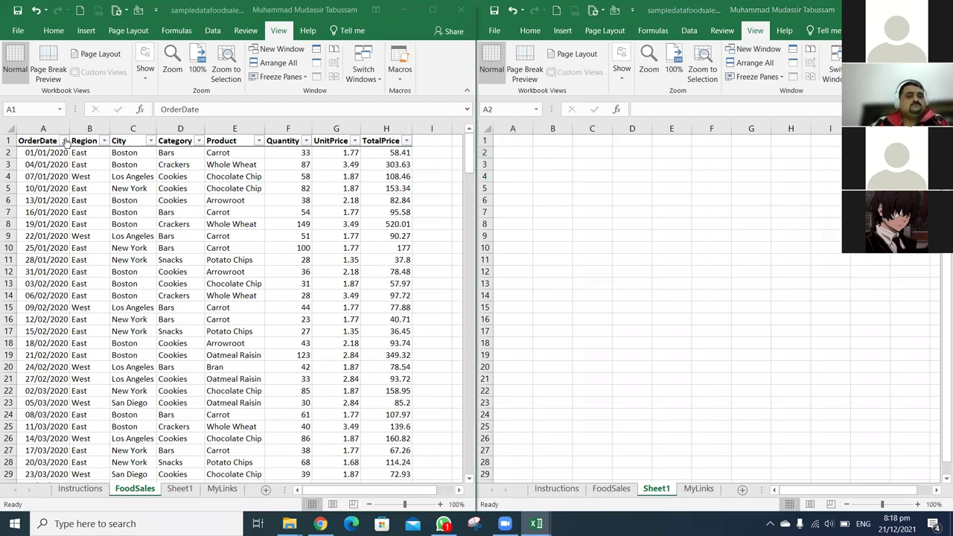
{"action": "key", "text": "ctrl+a"}
{"action": "key", "text": "alt+Down"}
{"action": "key", "text": "Escape"}
{"action": "left_click", "coordinate": [36, 143]}
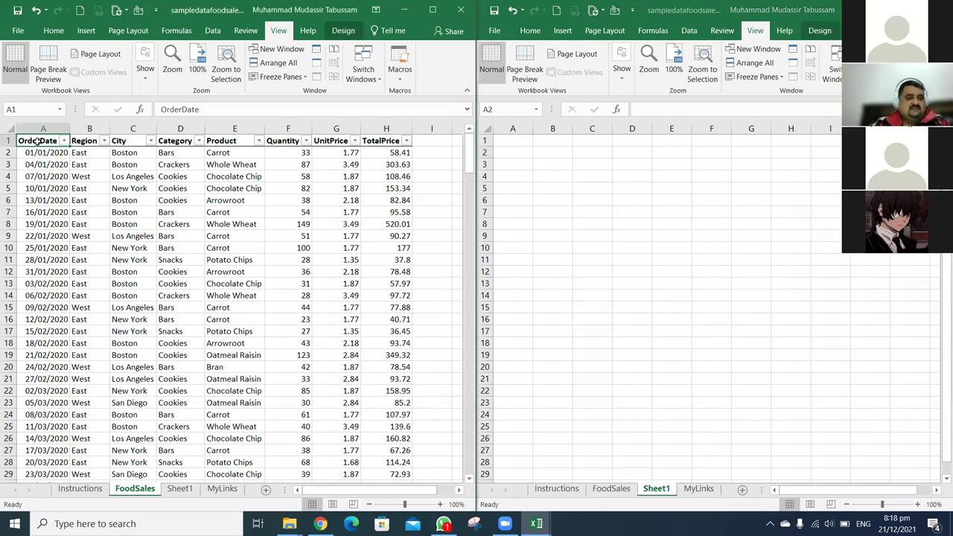
{"action": "key", "text": "shift+Right"}
{"action": "key", "text": "shift+Right"}
{"action": "key", "text": "shift+Right"}
{"action": "key", "text": "shift+Right"}
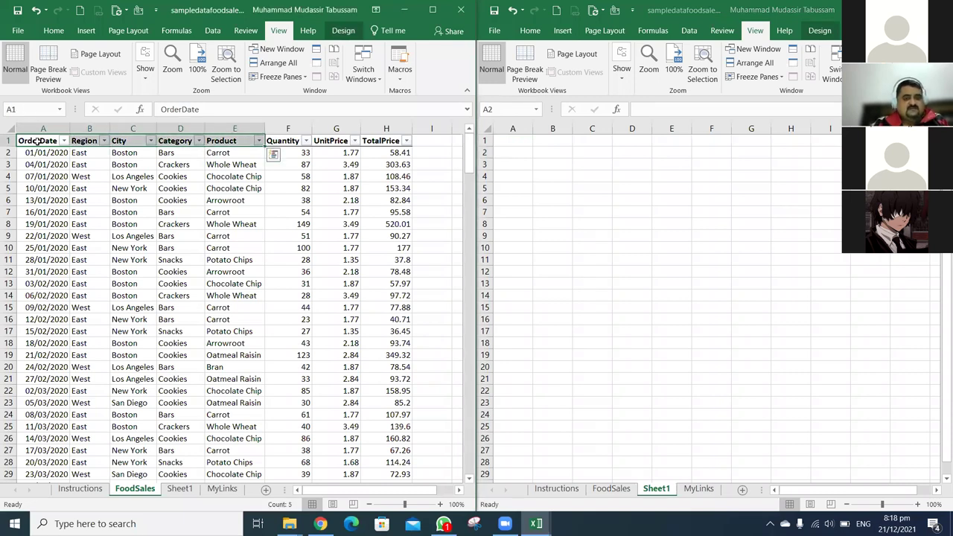
{"action": "key", "text": "ctrl+q"}
{"action": "key", "text": "Right"}
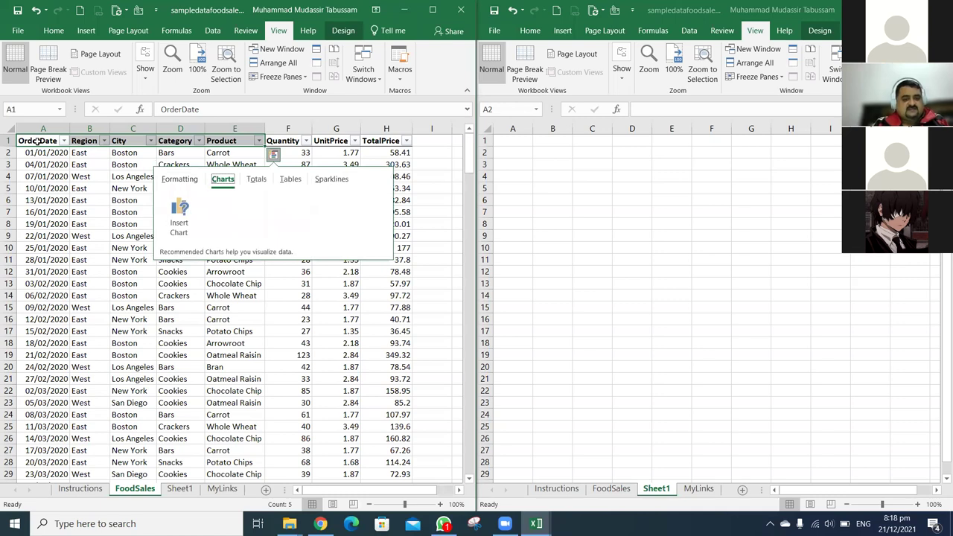
{"action": "key", "text": "Right"}
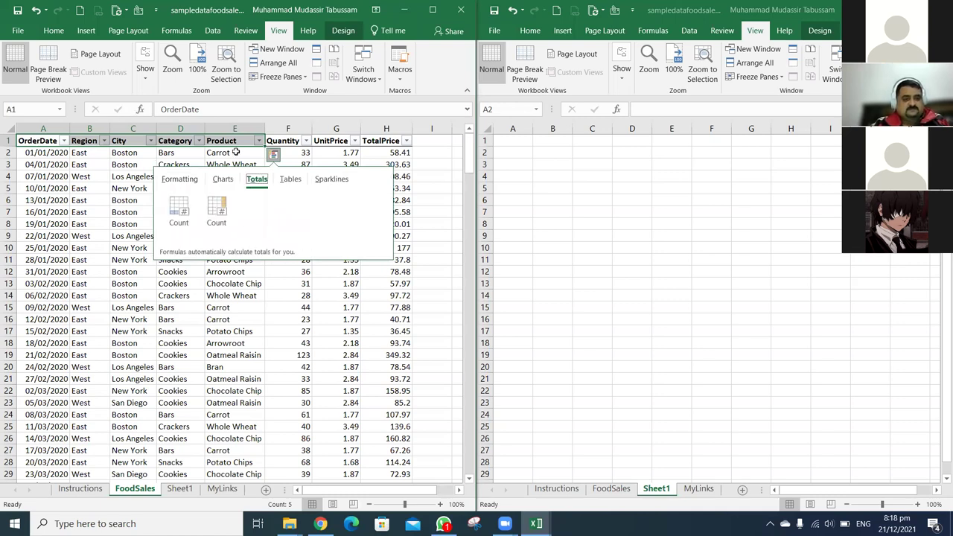
{"action": "left_click", "coordinate": [237, 152]}
{"action": "key", "text": "ctrl+shift+Down"}
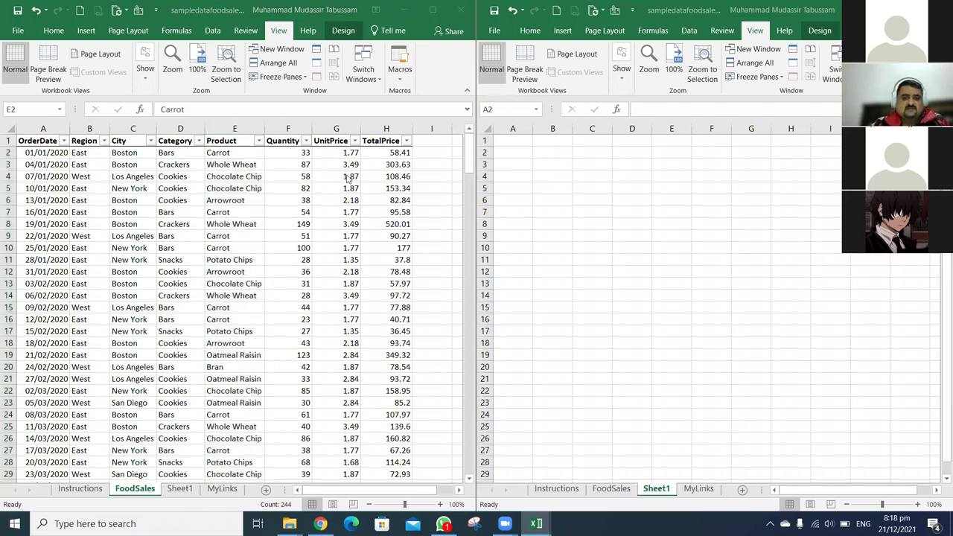
Copy the FoodSales headers OrderDate to TotalPrice, paste them transposed into Sheet1 from cell B2, and widen column B to fit
{"action": "left_click", "coordinate": [74, 140]}
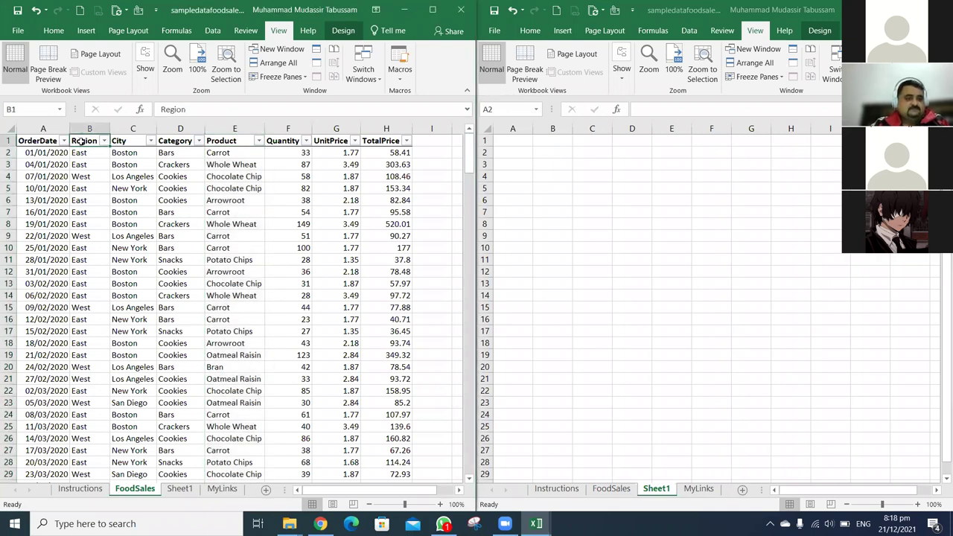
{"action": "key", "text": "Left"}
{"action": "key", "text": "ctrl+shift+Right"}
{"action": "key", "text": "ctrl+c"}
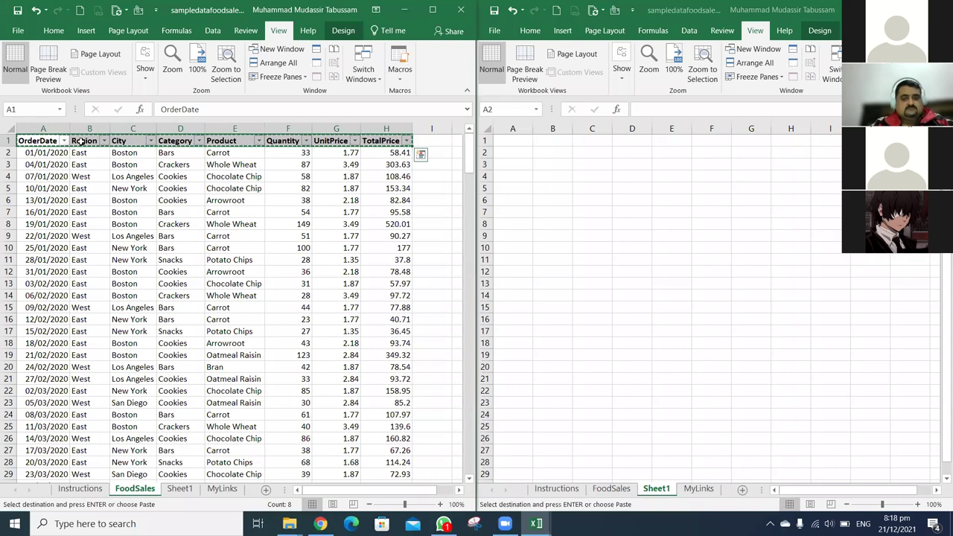
{"action": "left_click", "coordinate": [180, 140]}
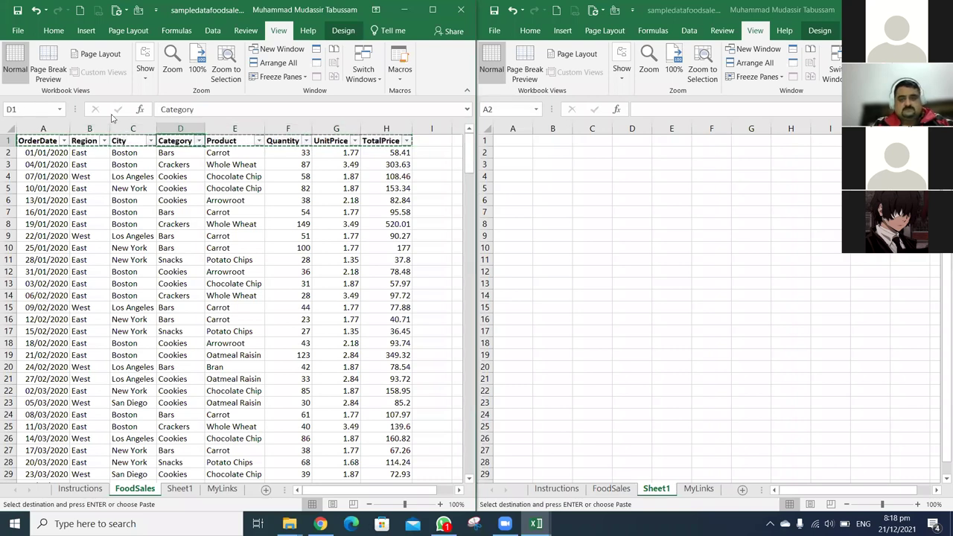
{"action": "left_click", "coordinate": [549, 155]}
{"action": "key", "text": "ctrl+alt+v"}
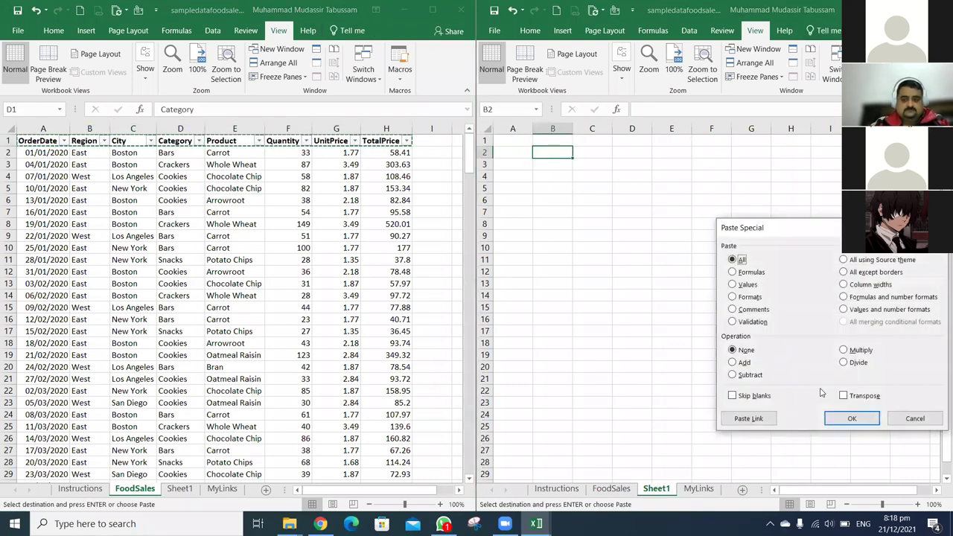
{"action": "left_click", "coordinate": [864, 400]}
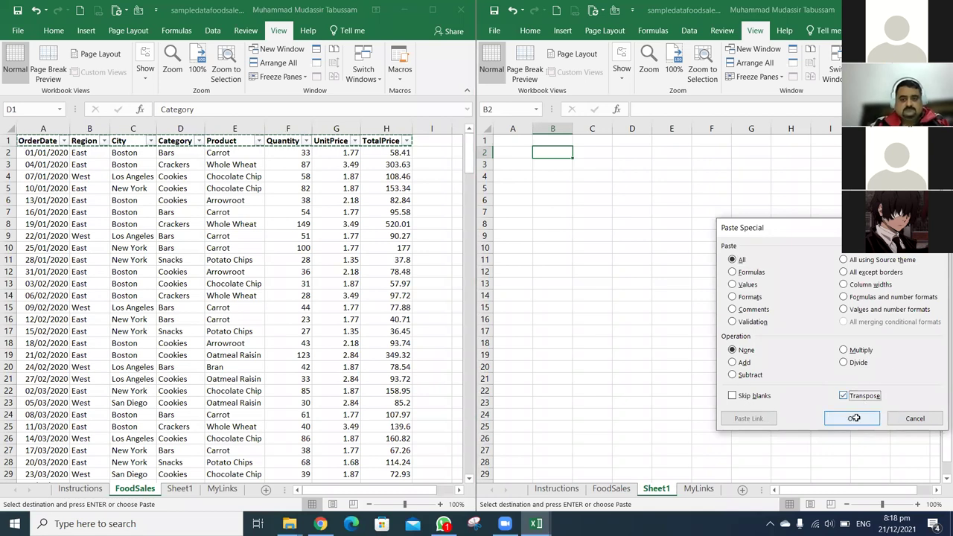
{"action": "left_click", "coordinate": [853, 419]}
{"action": "left_click_drag", "start_coordinate": [573, 130], "coordinate": [577, 129]}
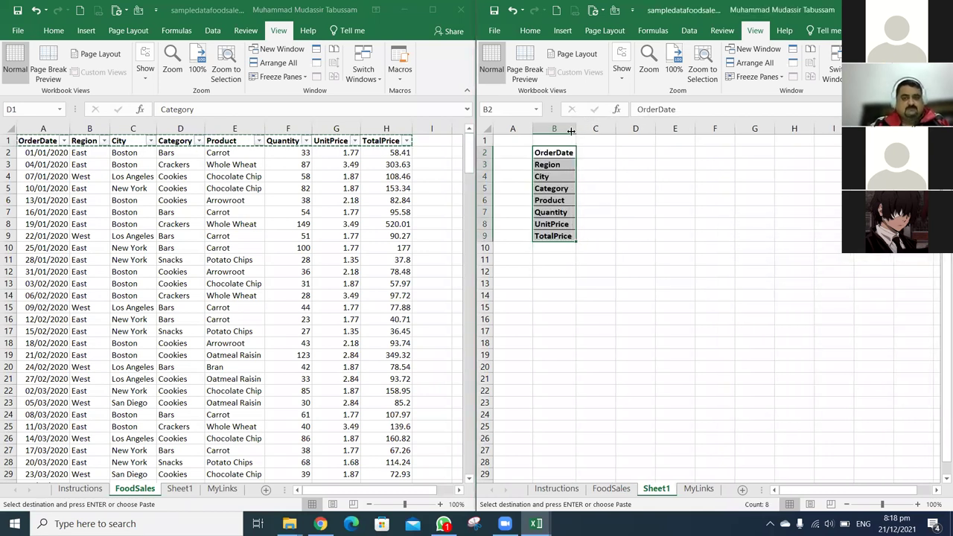
Go over the OrderDate and Region entries of the transposed header list in Sheet1
{"action": "left_click", "coordinate": [639, 270]}
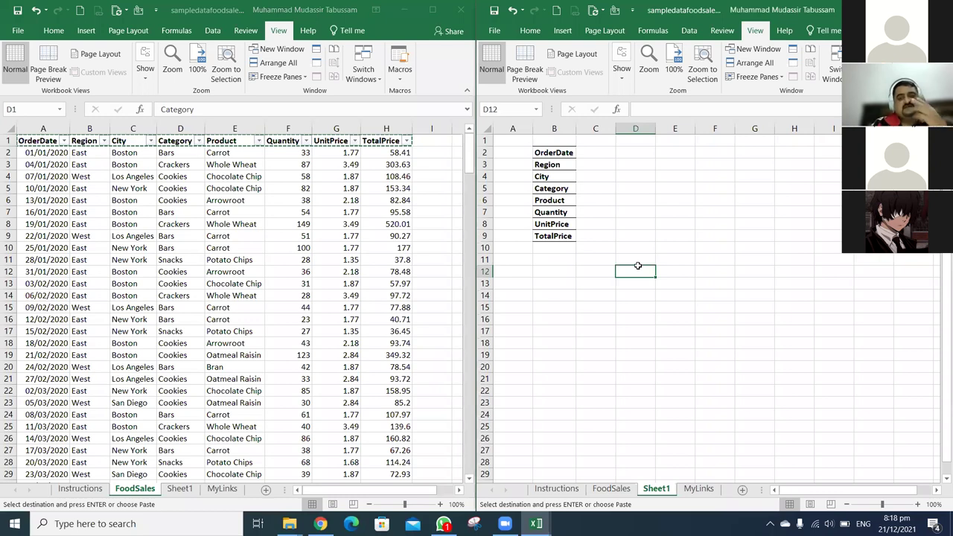
{"action": "key", "text": "Left"}
{"action": "key", "text": "Left"}
{"action": "key", "text": "ctrl+Up"}
{"action": "key", "text": "ctrl+Up"}
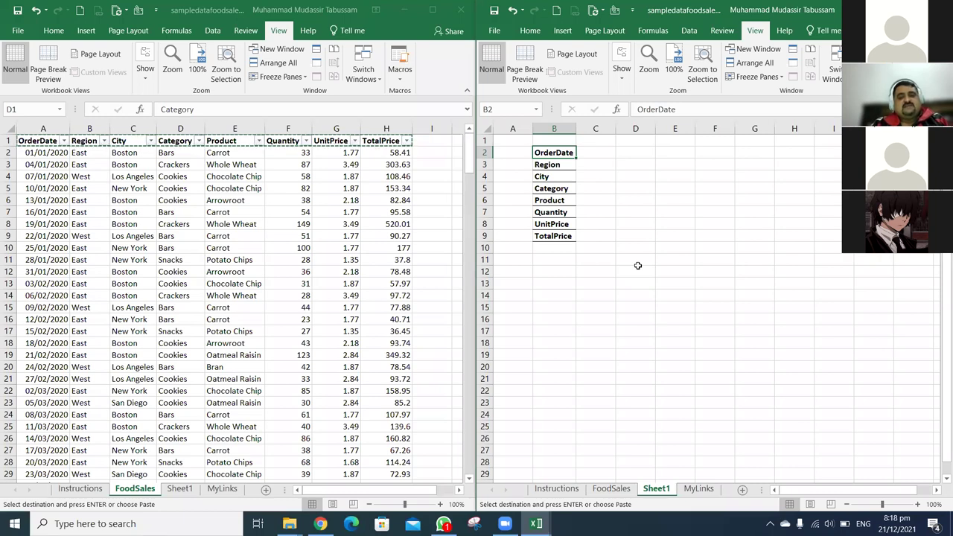
{"action": "key", "text": "Down"}
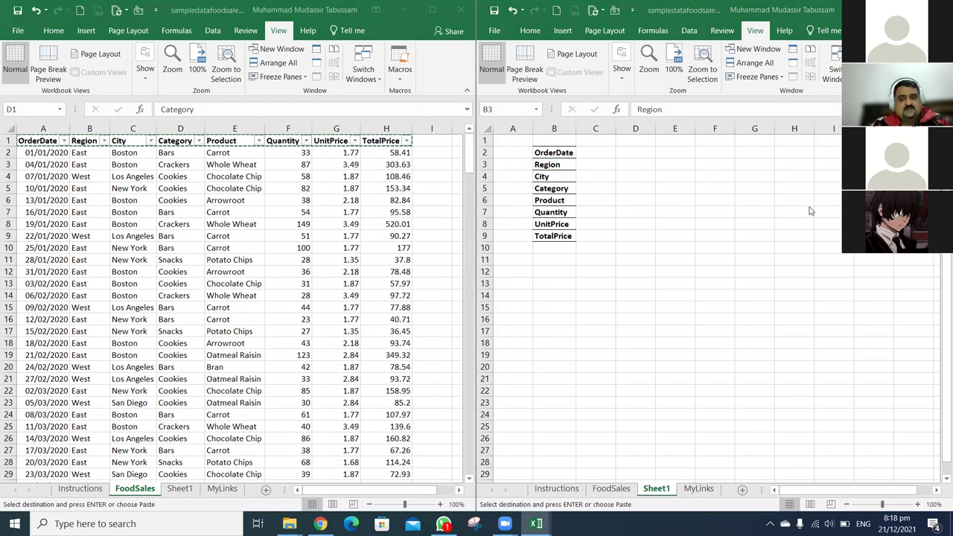
{"action": "left_click", "coordinate": [679, 199]}
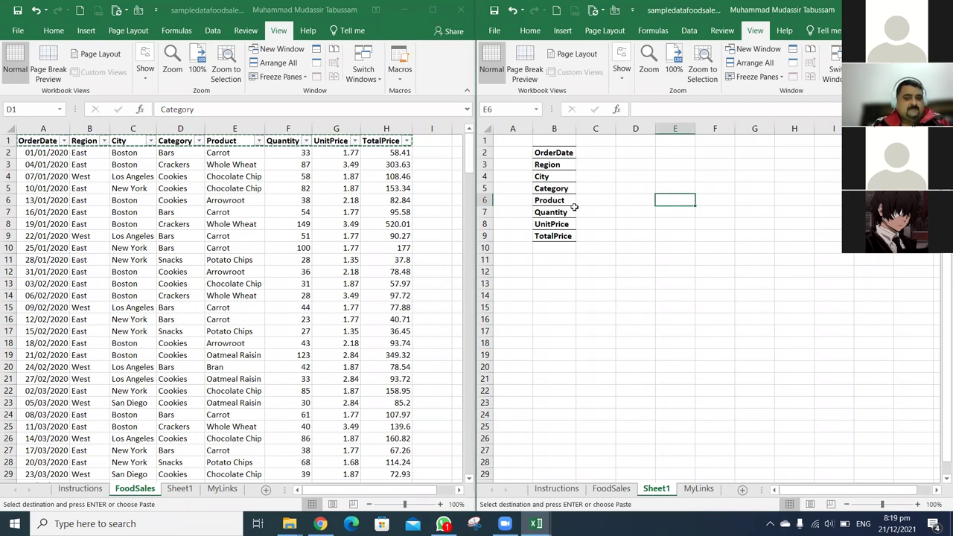
Maximize the window showing FoodSales, clear its pending copy selection and return to the OrderDate header
{"action": "left_click", "coordinate": [432, 10]}
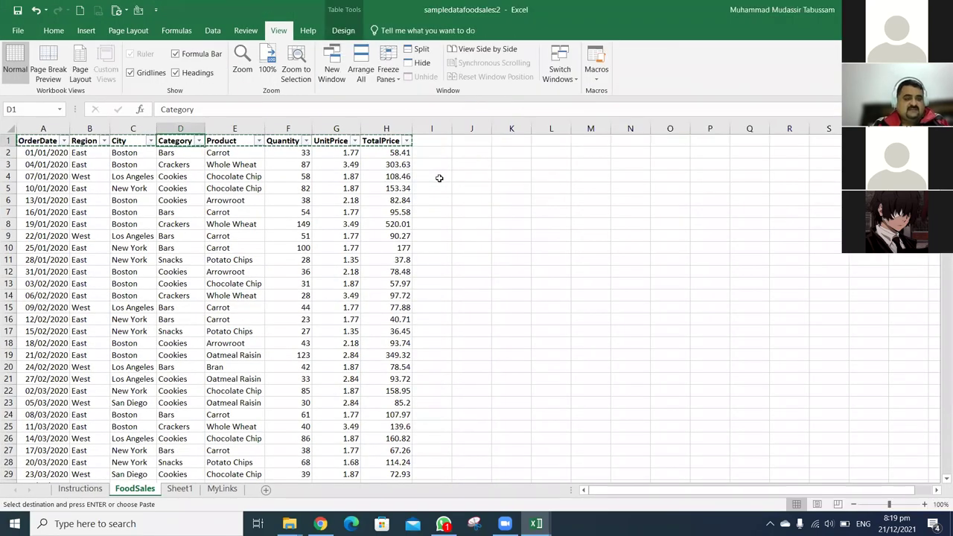
{"action": "key", "text": "Escape"}
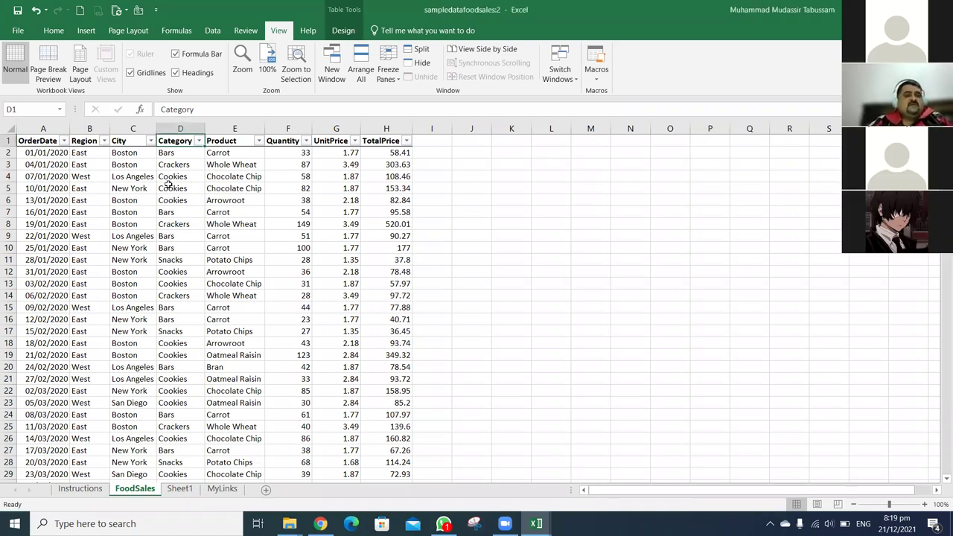
{"action": "key", "text": "Left"}
{"action": "key", "text": "Left"}
{"action": "key", "text": "Left"}
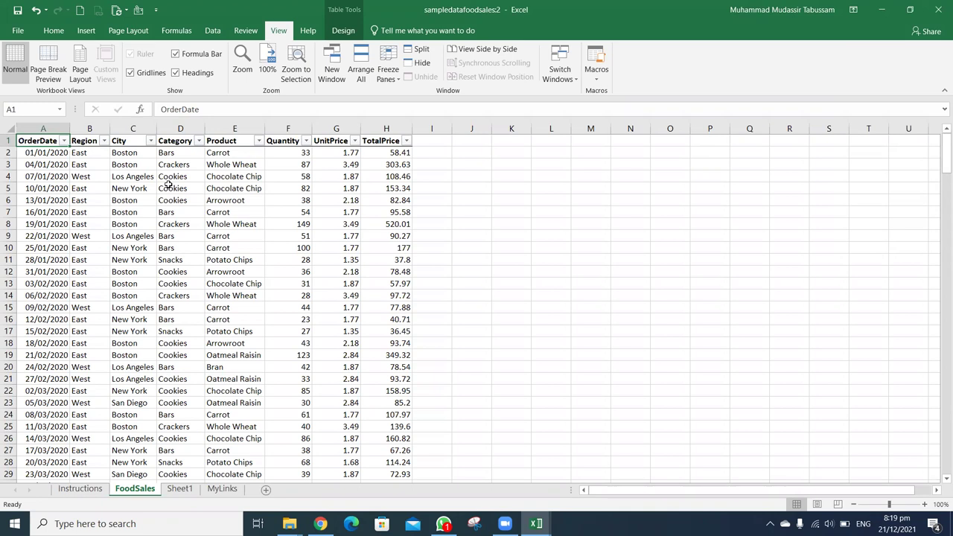
{"action": "key", "text": "ctrl+shift+Right"}
{"action": "key", "text": "ctrl+shift+Down"}
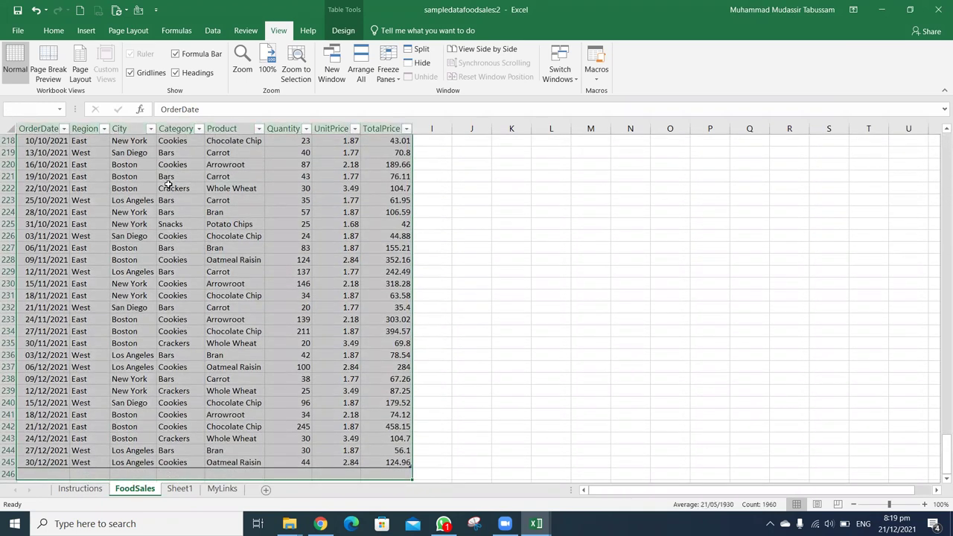
{"action": "key", "text": "shift+Up"}
{"action": "key", "text": "shift+Up"}
{"action": "key", "text": "shift+Up"}
{"action": "key", "text": "shift+Up"}
{"action": "key", "text": "shift+Up"}
{"action": "key", "text": "shift+Up"}
{"action": "key", "text": "shift+Up"}
{"action": "key", "text": "shift+Up"}
Select the whole food sales table, from the OrderDate header to the last TotalPrice record in row 245
{"action": "key", "text": "ctrl+Home"}
{"action": "key", "text": "shift+Right"}
{"action": "key", "text": "shift+Right"}
{"action": "key", "text": "shift+Right"}
{"action": "key", "text": "shift+Right"}
{"action": "key", "text": "shift+Right"}
{"action": "key", "text": "shift+Right"}
{"action": "key", "text": "shift+Right"}
{"action": "key", "text": "ctrl+shift+Down"}
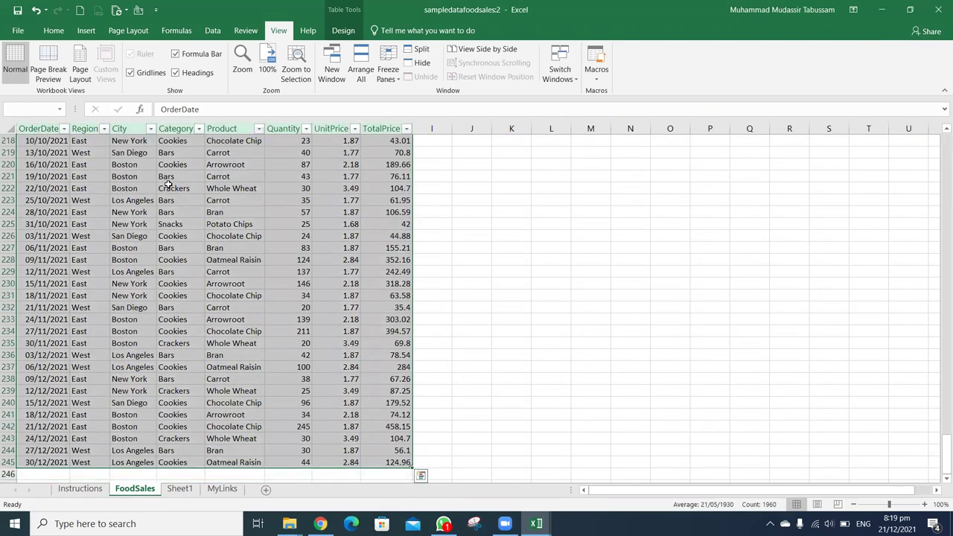
Create a PivotTable from the selected Sales_Data table on a new worksheet
{"action": "left_click", "coordinate": [85, 30]}
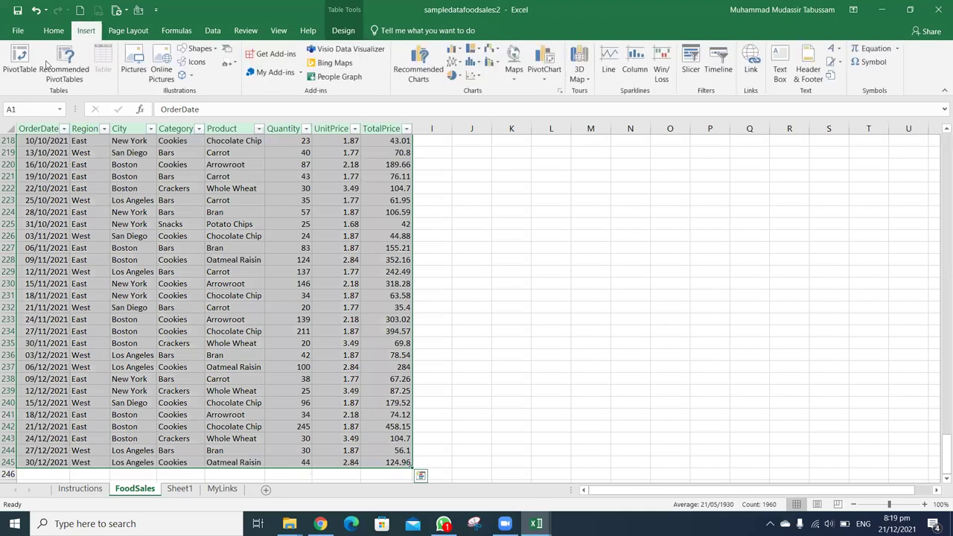
{"action": "left_click", "coordinate": [20, 60]}
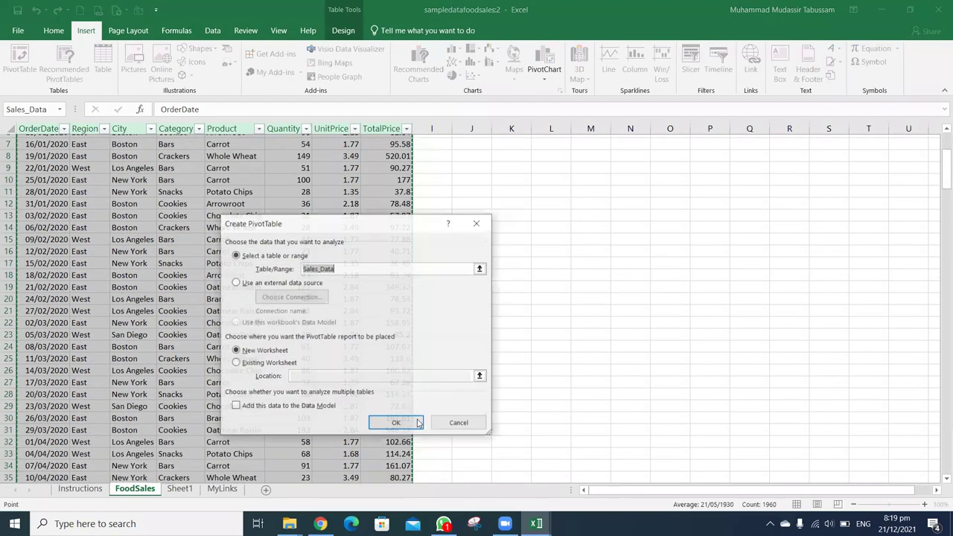
{"action": "left_click", "coordinate": [418, 424]}
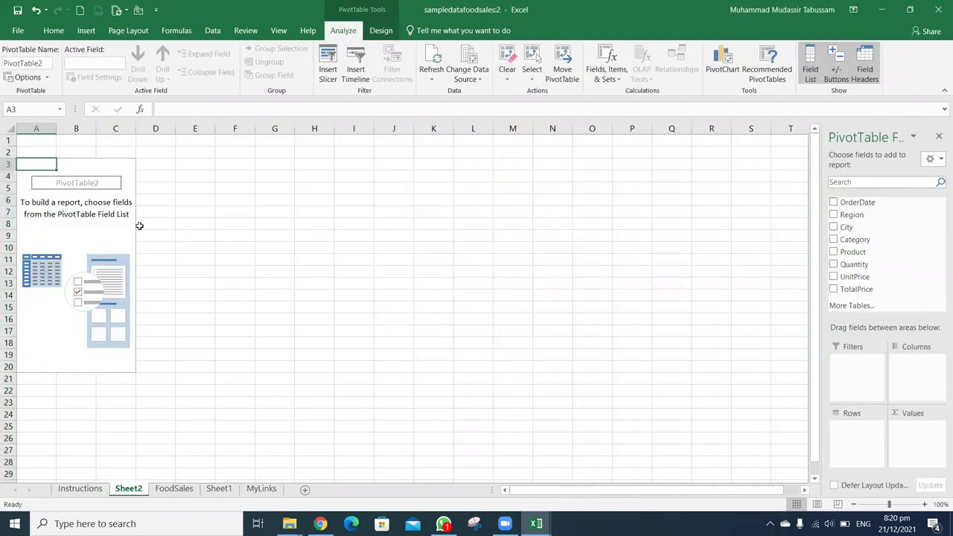
Point out row 3 and column H of the new sheet, then return to the empty PivotTable area
{"action": "left_click", "coordinate": [93, 167]}
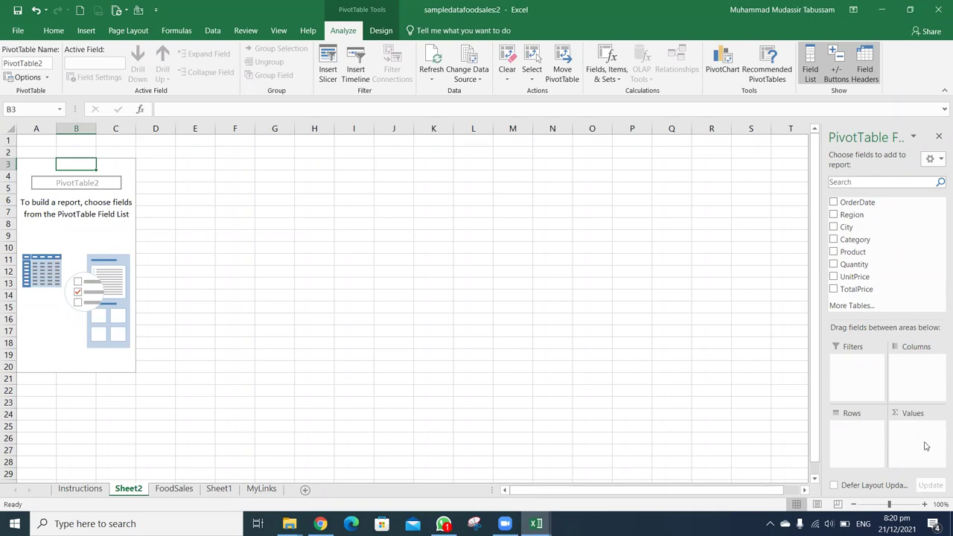
{"action": "left_click", "coordinate": [7, 164]}
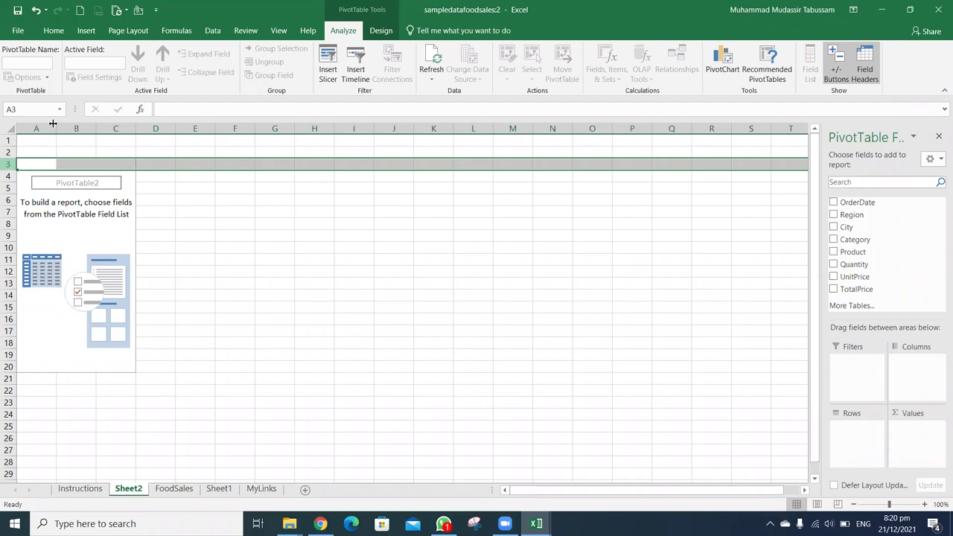
{"action": "left_click", "coordinate": [311, 129]}
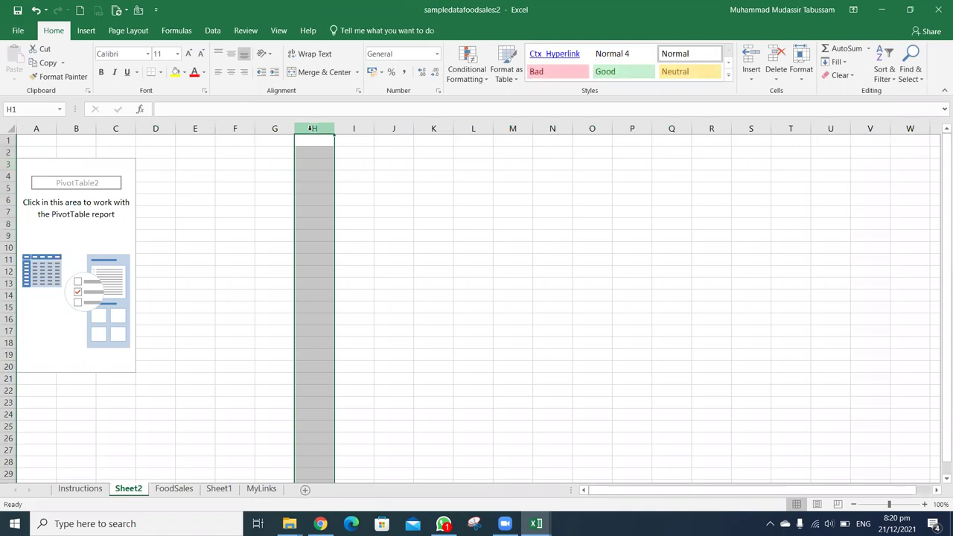
{"action": "left_click", "coordinate": [123, 166]}
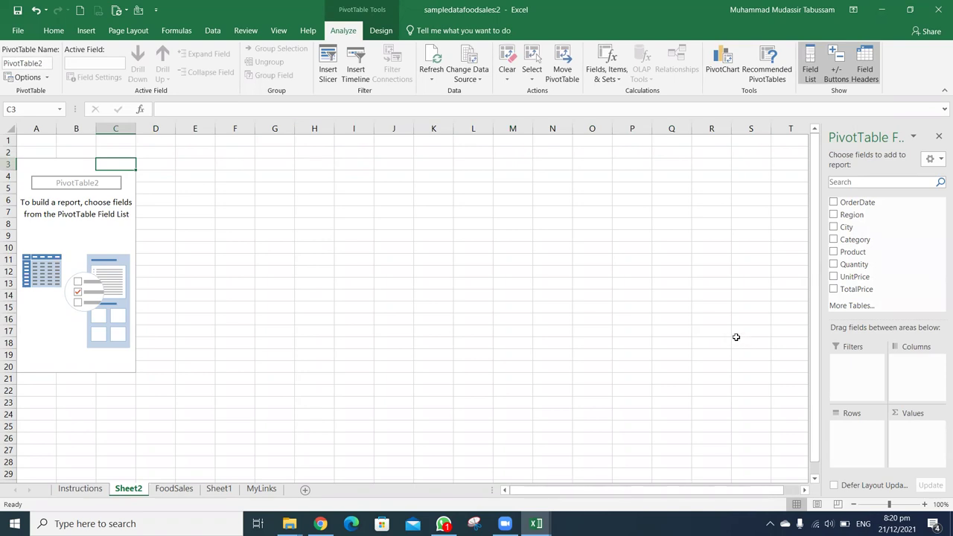
Try Region, City, Category and Product one at a time as the PivotTable's row field, clearing each again
{"action": "left_click", "coordinate": [833, 215]}
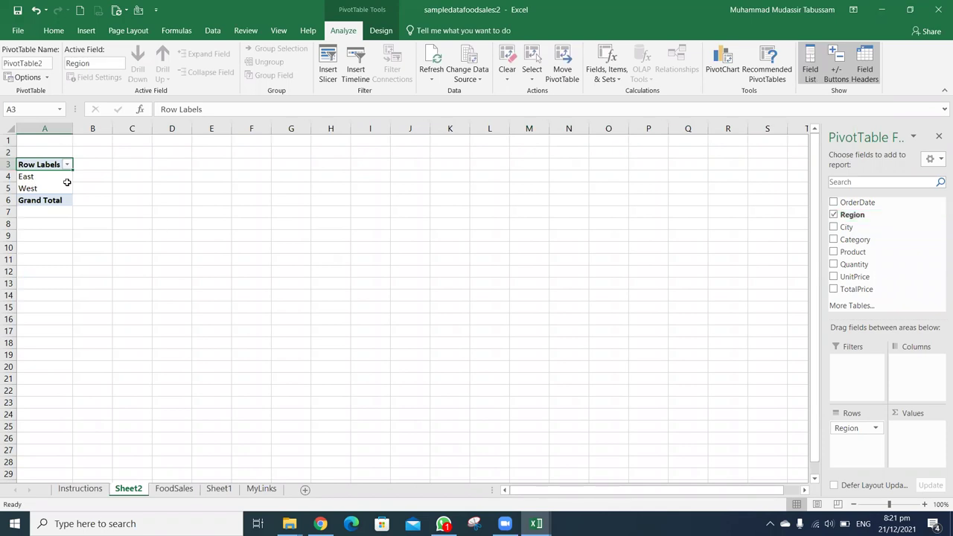
{"action": "left_click", "coordinate": [834, 215]}
{"action": "left_click_drag", "start_coordinate": [849, 215], "coordinate": [859, 442]}
{"action": "left_click", "coordinate": [833, 215]}
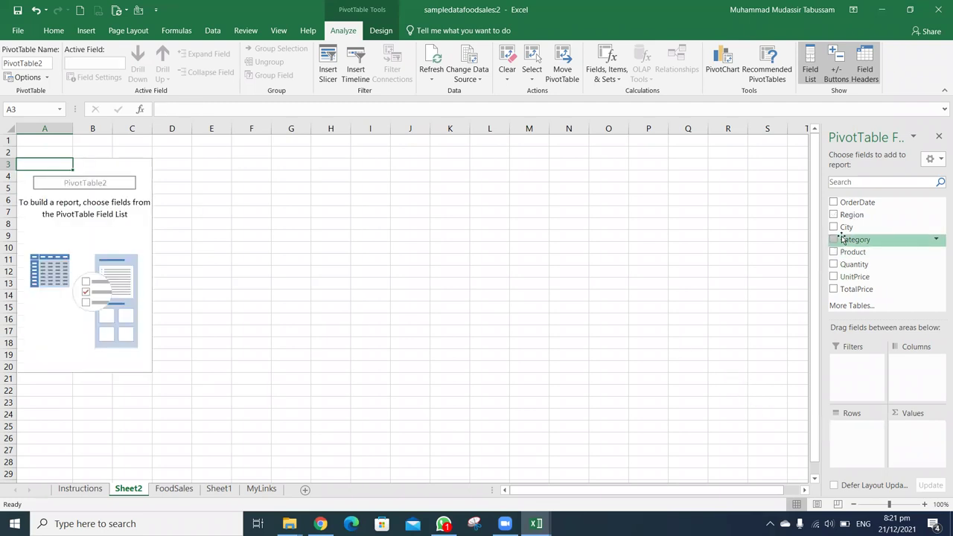
{"action": "left_click", "coordinate": [834, 227]}
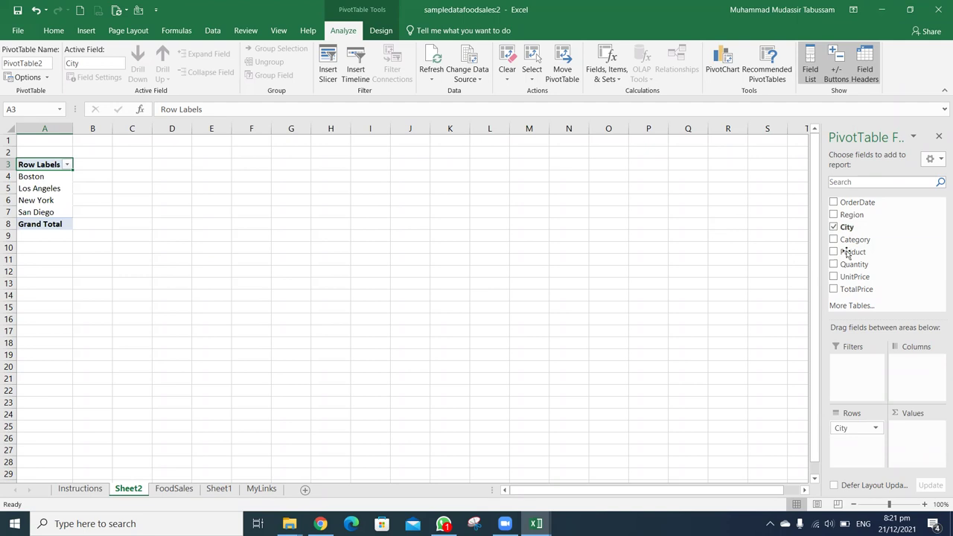
{"action": "left_click", "coordinate": [833, 227]}
{"action": "left_click", "coordinate": [833, 239]}
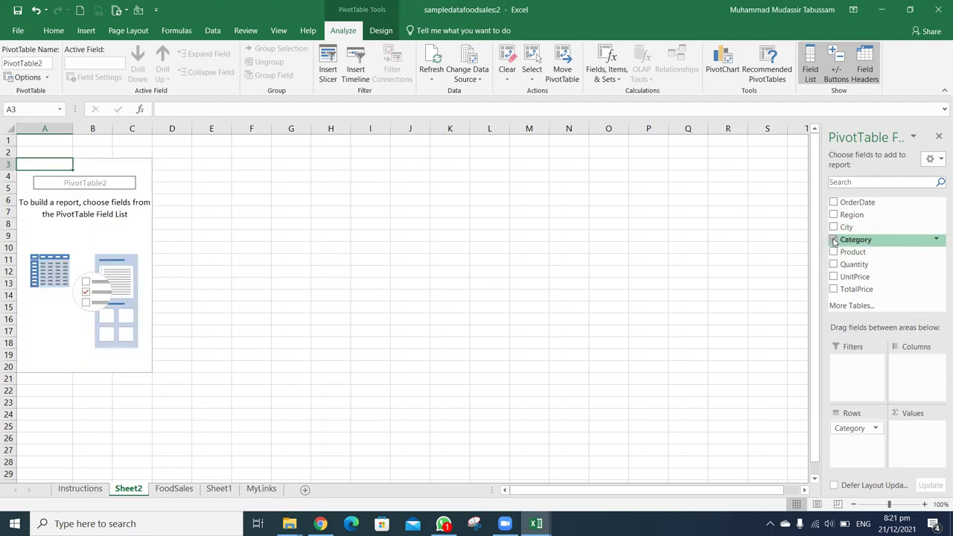
{"action": "left_click", "coordinate": [834, 239]}
{"action": "left_click", "coordinate": [833, 252]}
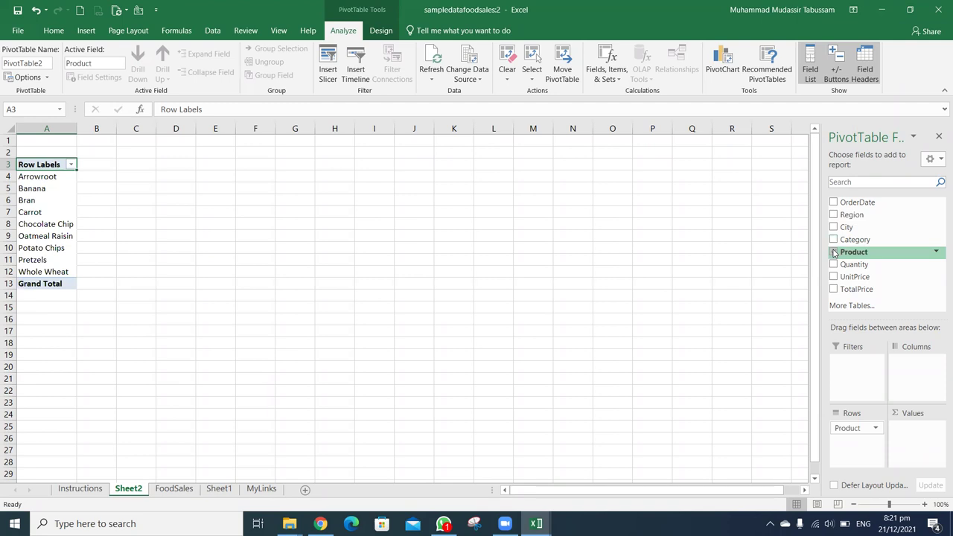
{"action": "left_click", "coordinate": [833, 252]}
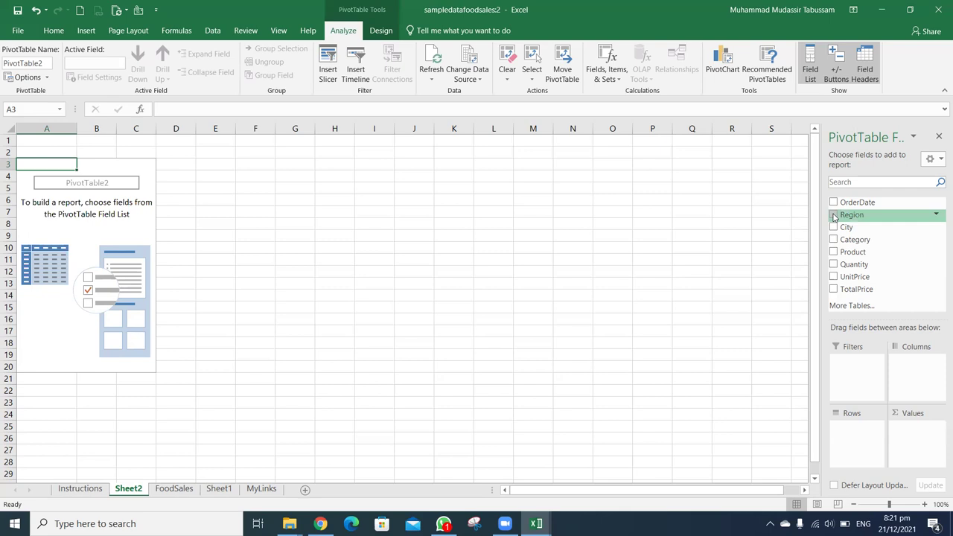
Filter the Region column of the FoodSales table to show only the East records
{"action": "left_click", "coordinate": [179, 489]}
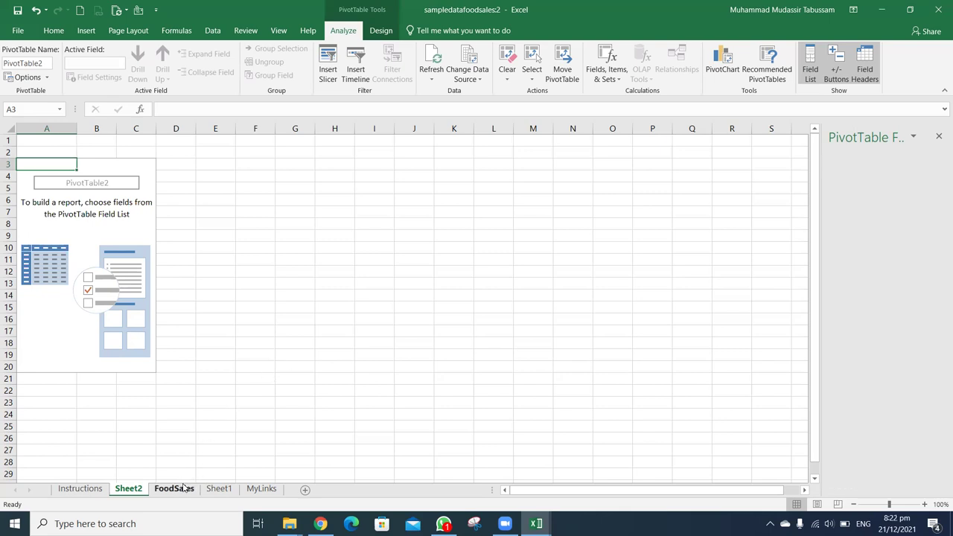
{"action": "key", "text": "ctrl+Home"}
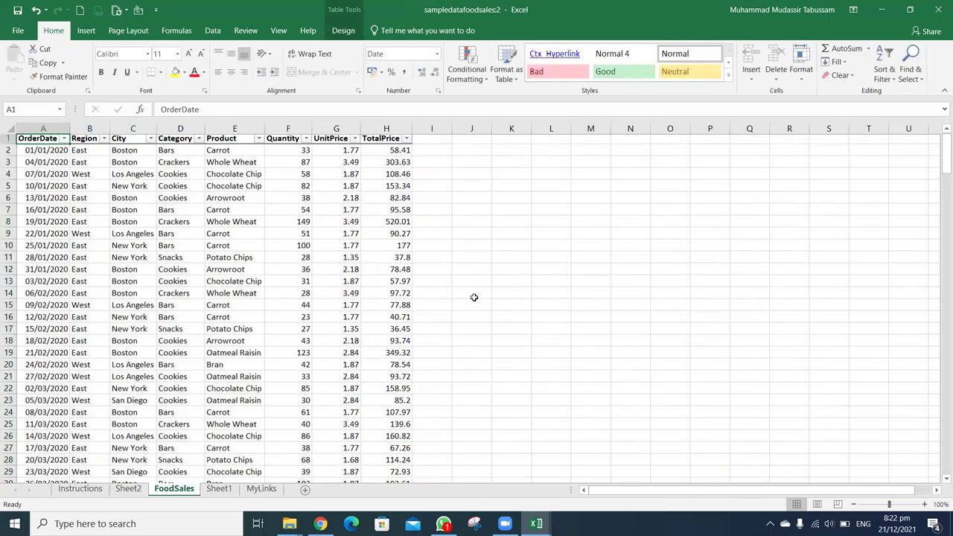
{"action": "key", "text": "Right"}
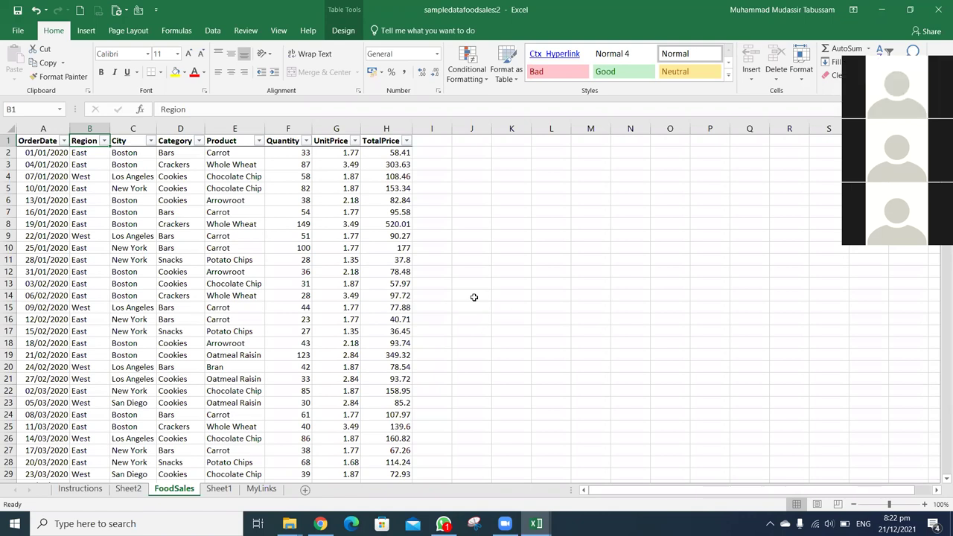
{"action": "key", "text": "alt+Down"}
{"action": "key", "text": "Down"}
{"action": "key", "text": "Down"}
{"action": "key", "text": "Down"}
{"action": "key", "text": "Down"}
{"action": "key", "text": "Down"}
{"action": "key", "text": "space"}
{"action": "key", "text": "Down"}
{"action": "key", "text": "space"}
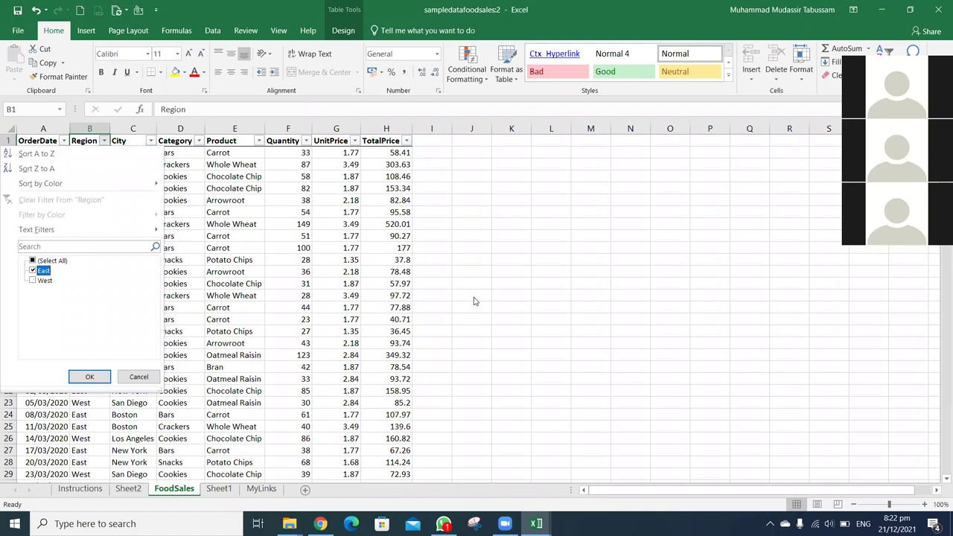
{"action": "key", "text": "Tab"}
{"action": "key", "text": "Return"}
Select the TotalPrice values of the filtered East records in FoodSales to read their sum
{"action": "key", "text": "Right"}
{"action": "key", "text": "Right"}
{"action": "key", "text": "Right"}
{"action": "key", "text": "Right"}
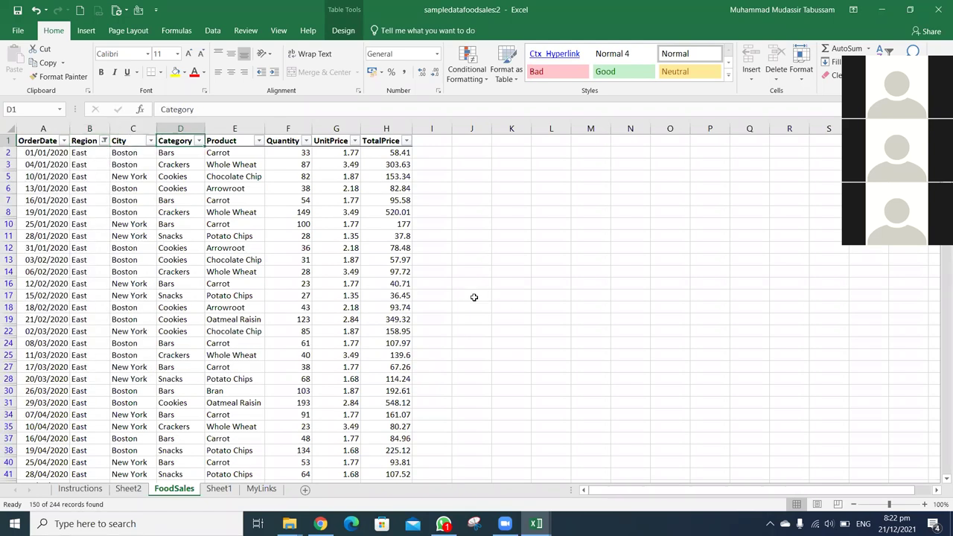
{"action": "key", "text": "shift+Down"}
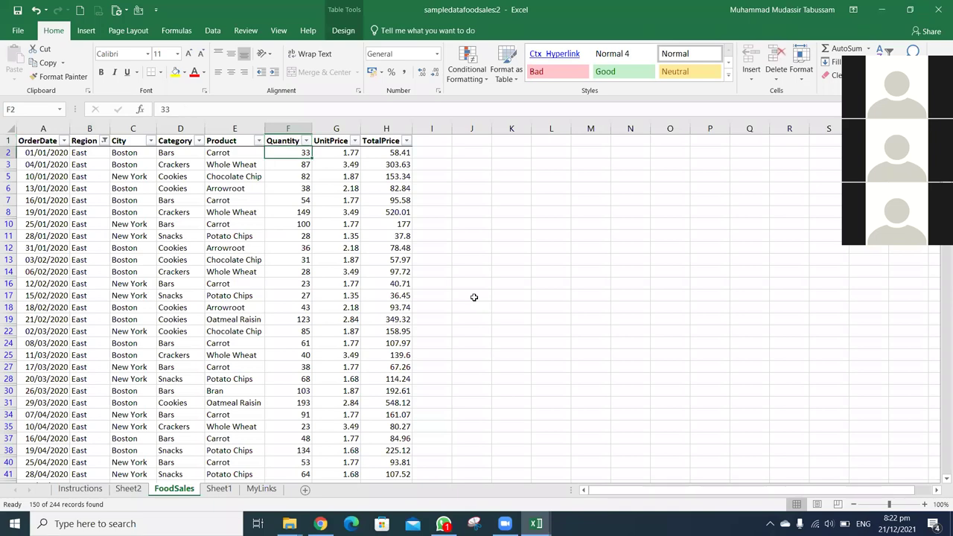
{"action": "key", "text": "ctrl+shift+Down"}
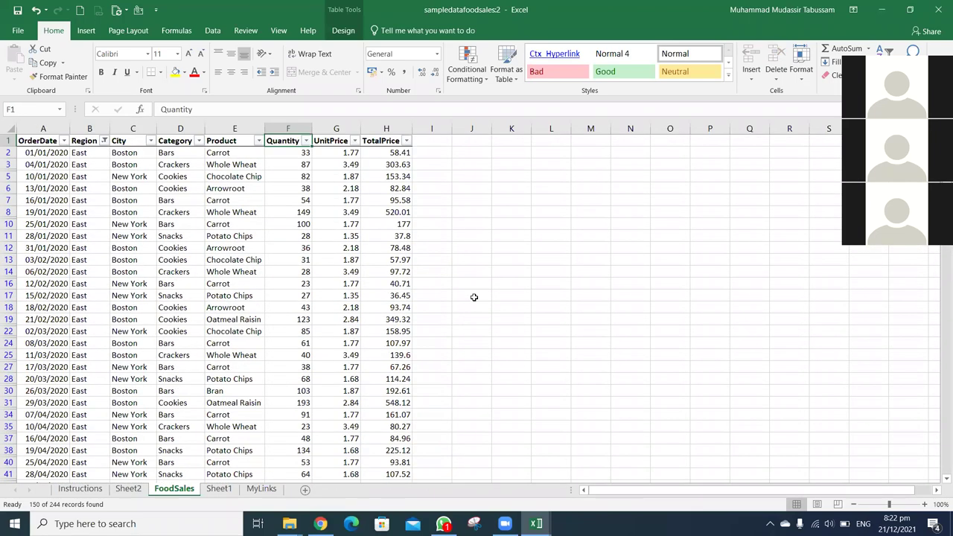
{"action": "key", "text": "Right"}
{"action": "key", "text": "ctrl+shift+Down"}
{"action": "key", "text": "ctrl+shift+Up"}
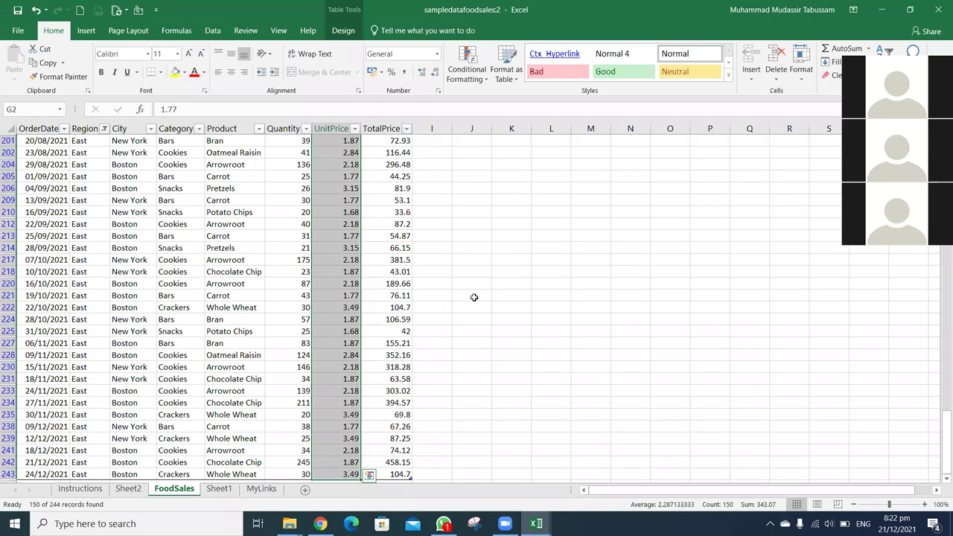
{"action": "key", "text": "ctrl+shift+Down"}
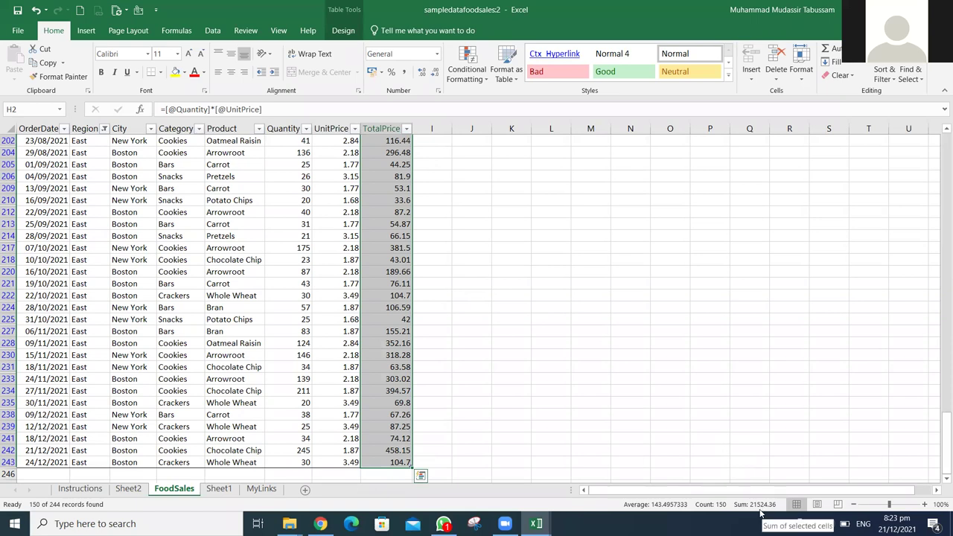
{"action": "left_click", "coordinate": [925, 506]}
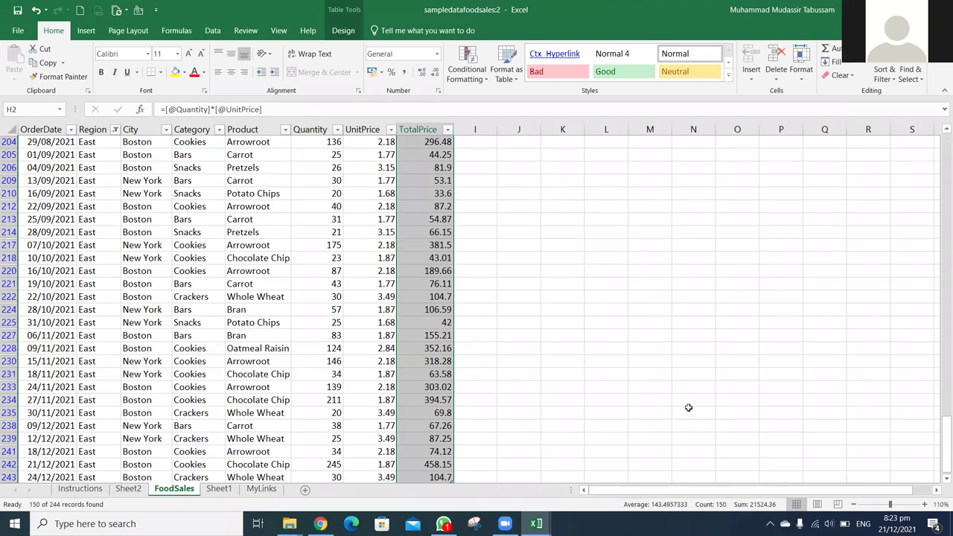
{"action": "key", "text": "ctrl+Page_Up"}
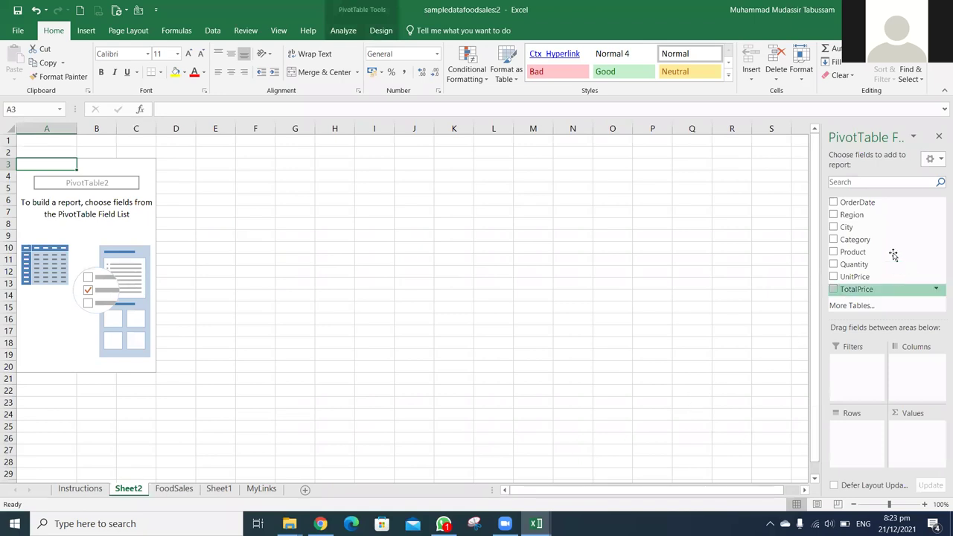
{"action": "key", "text": "ctrl+Page_Down"}
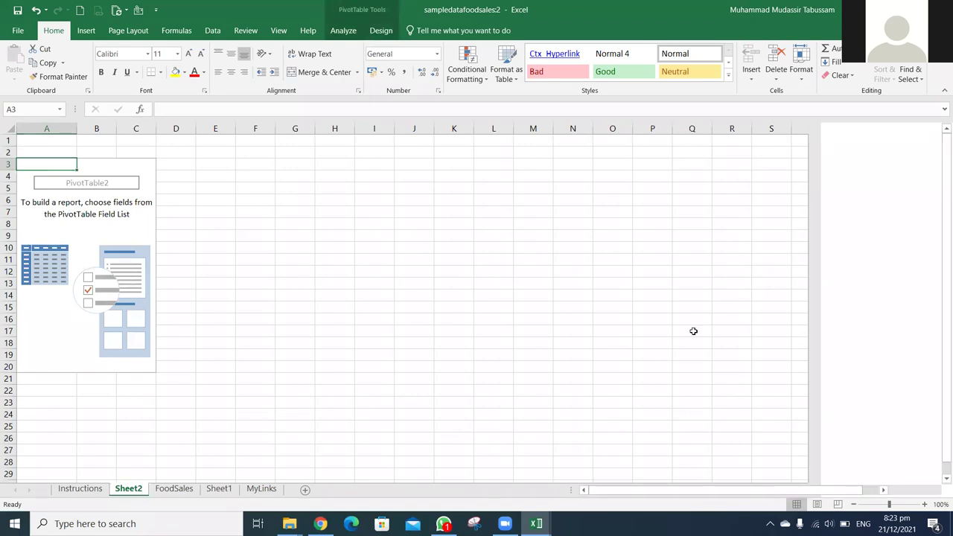
{"action": "left_click", "coordinate": [855, 505]}
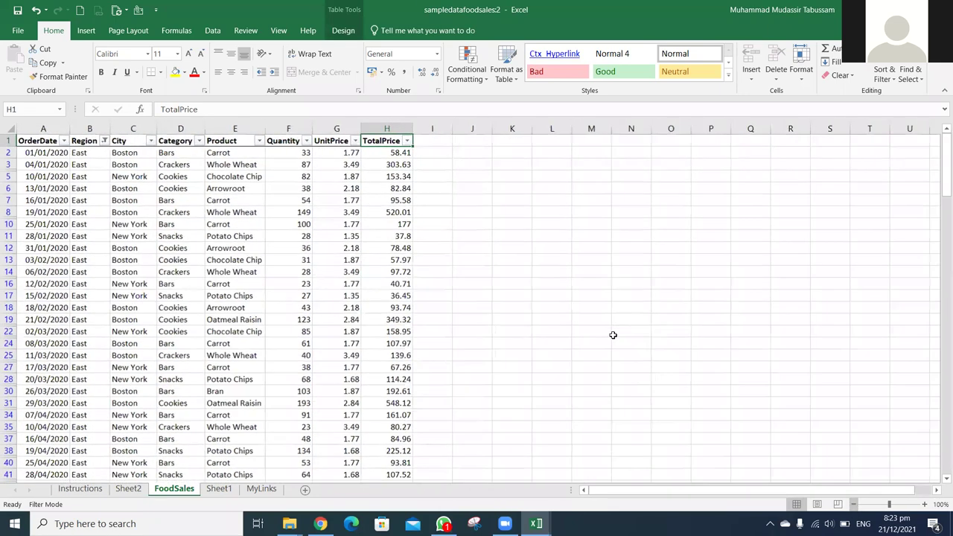
Change the Region filter of the FoodSales table to show only the West records
{"action": "key", "text": "Left"}
{"action": "key", "text": "Left"}
{"action": "key", "text": "Left"}
{"action": "key", "text": "Left"}
{"action": "key", "text": "Left"}
{"action": "key", "text": "Left"}
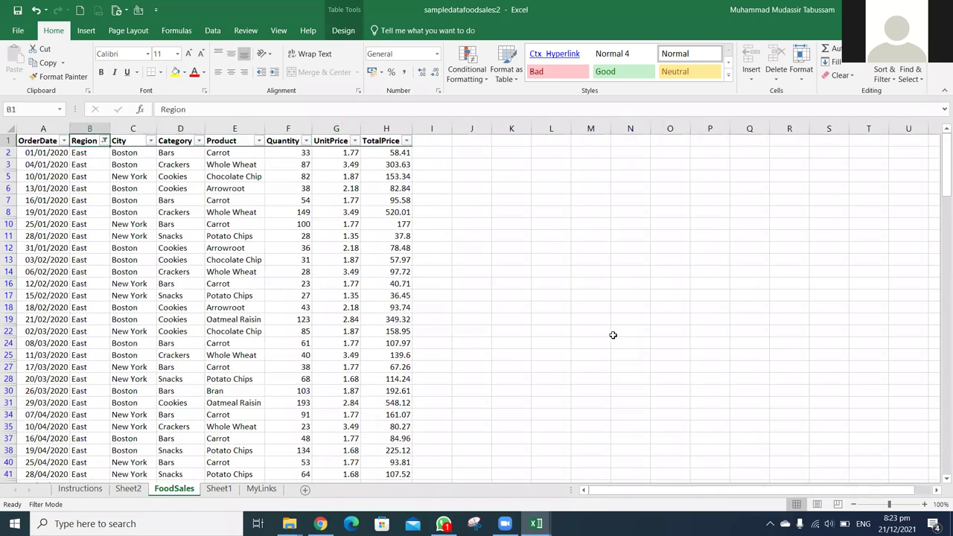
{"action": "key", "text": "alt+Down"}
{"action": "key", "text": "Down"}
{"action": "key", "text": "Down"}
{"action": "key", "text": "Down"}
{"action": "key", "text": "Down"}
{"action": "key", "text": "Down"}
{"action": "key", "text": "Down"}
{"action": "key", "text": "Down"}
{"action": "key", "text": "Down"}
{"action": "key", "text": "space"}
{"action": "key", "text": "Down"}
{"action": "key", "text": "space"}
{"action": "key", "text": "Return"}
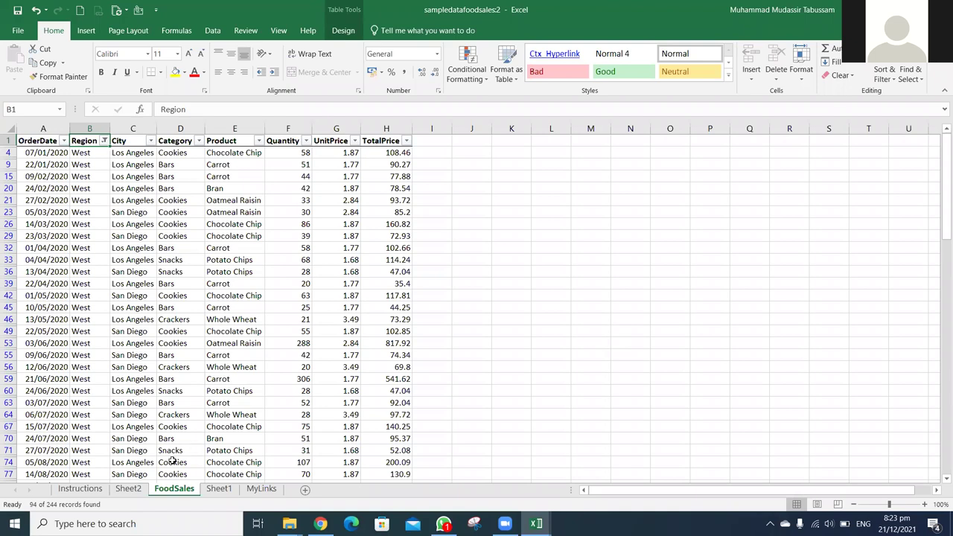
In the Sheet2 PivotTable, set Region as the row field and summarize TotalPrice as the value field
{"action": "left_click", "coordinate": [128, 489]}
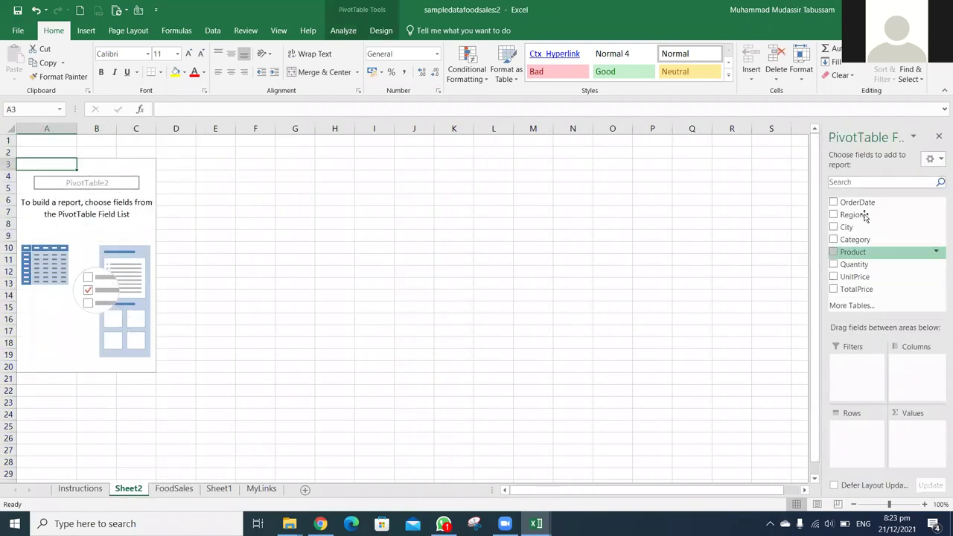
{"action": "left_click", "coordinate": [835, 215]}
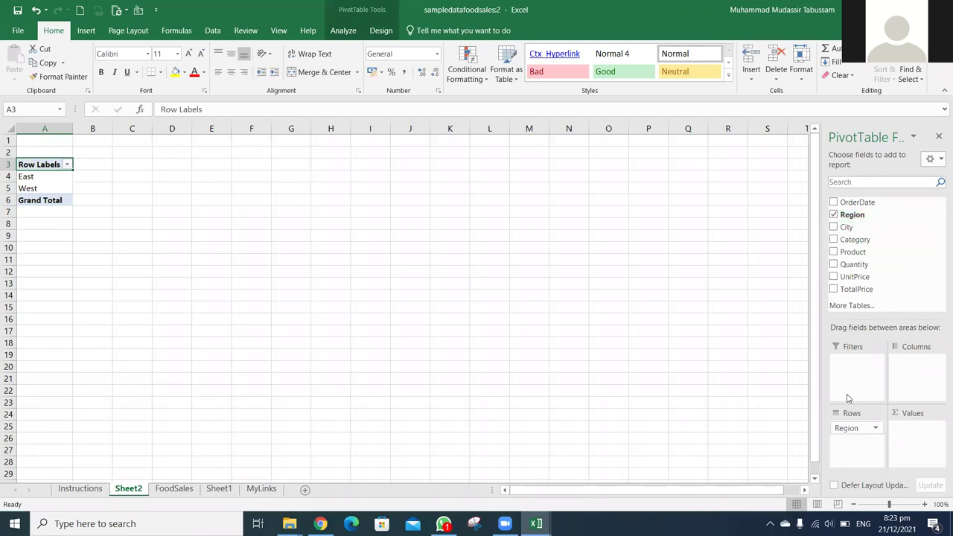
{"action": "left_click_drag", "start_coordinate": [856, 289], "coordinate": [914, 445]}
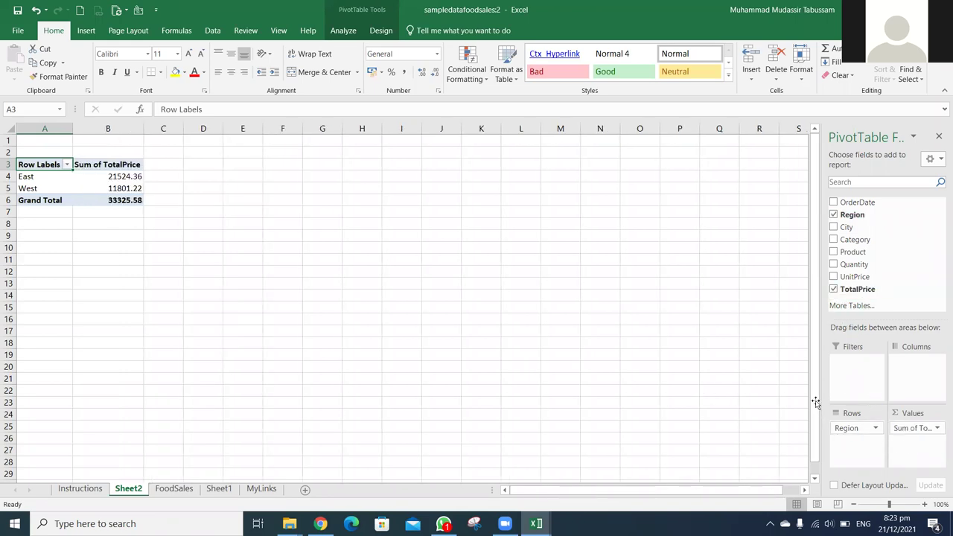
Format the Sum of TotalPrice values as Number with 0 decimal places and a 1000 separator, and select the East total
{"action": "left_click", "coordinate": [937, 428]}
{"action": "left_click", "coordinate": [916, 418]}
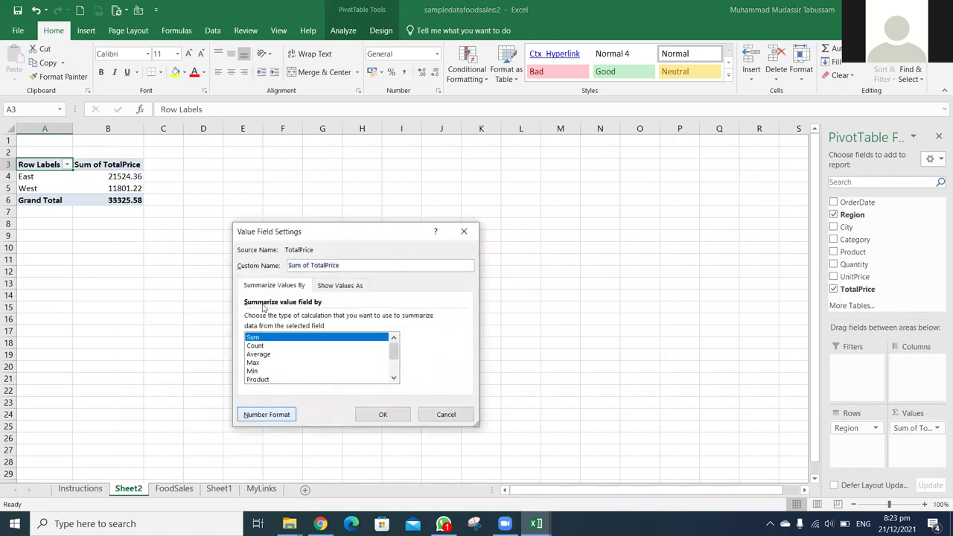
{"action": "left_click", "coordinate": [278, 414]}
{"action": "left_click", "coordinate": [228, 243]}
{"action": "left_click", "coordinate": [300, 277]}
{"action": "double_click", "coordinate": [384, 266]}
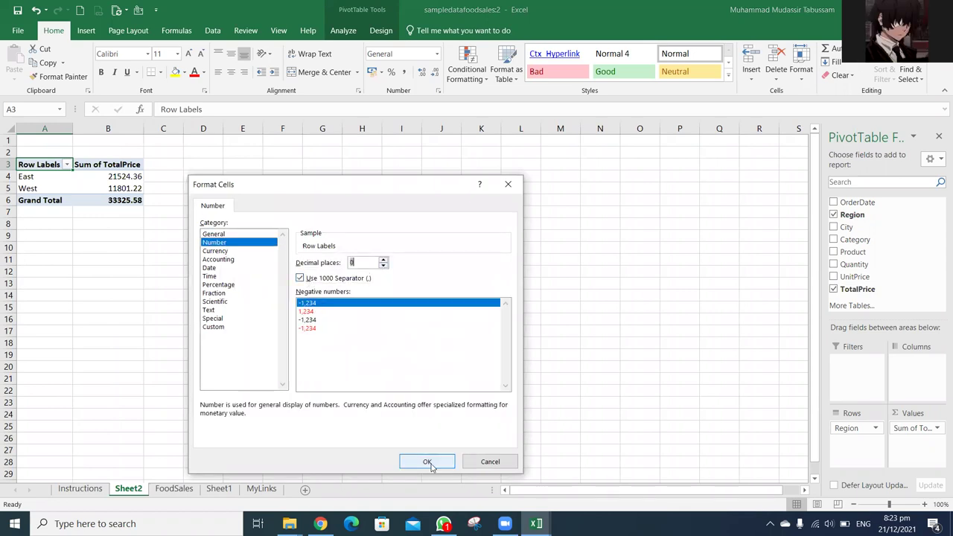
{"action": "left_click", "coordinate": [430, 463]}
{"action": "left_click", "coordinate": [369, 415]}
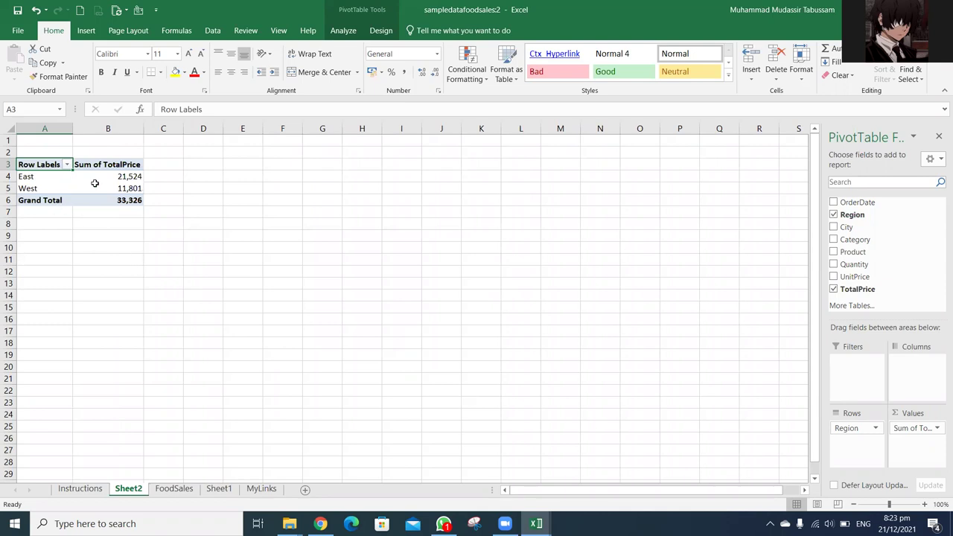
{"action": "left_click", "coordinate": [133, 177]}
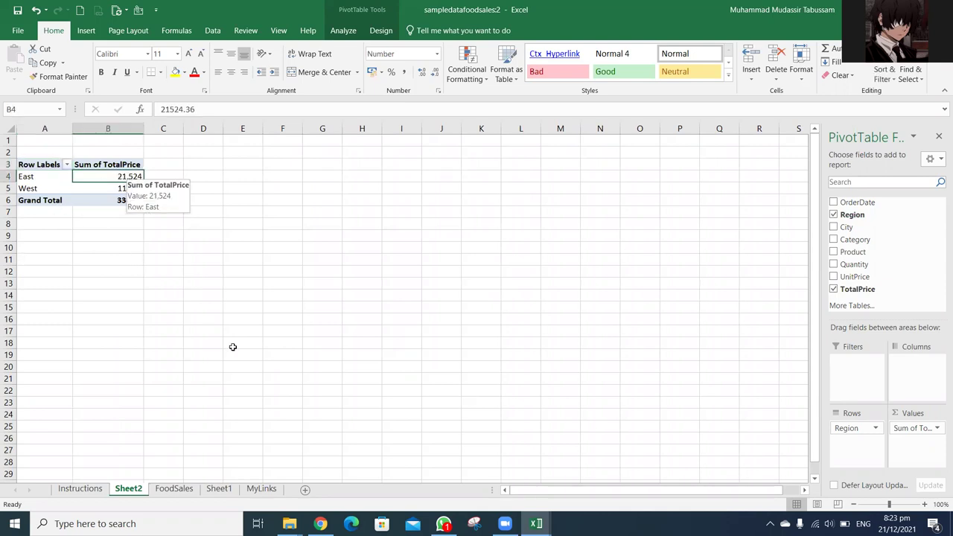
Select the West total in the PivotTable, and clear the Region filter of the FoodSales table
{"action": "key", "text": "Down"}
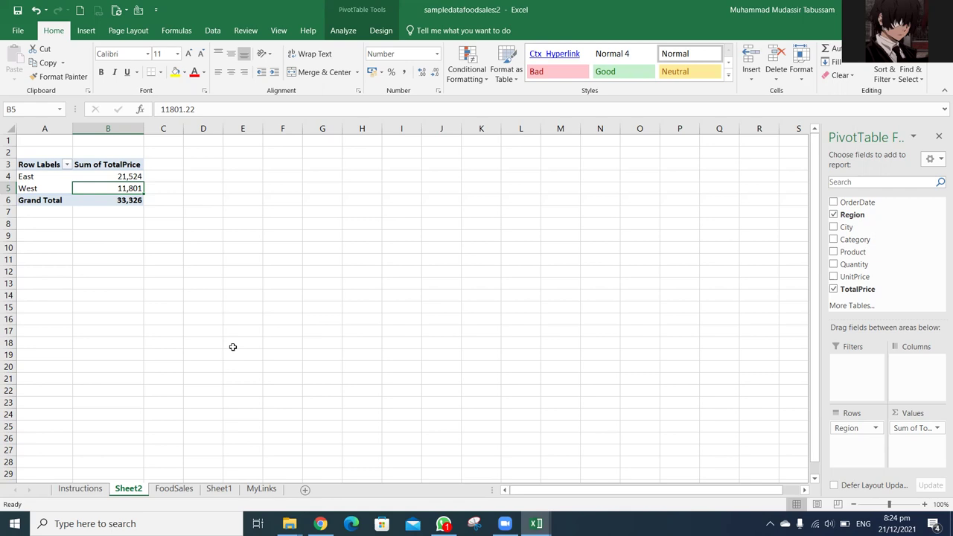
{"action": "key", "text": "ctrl+Page_Down"}
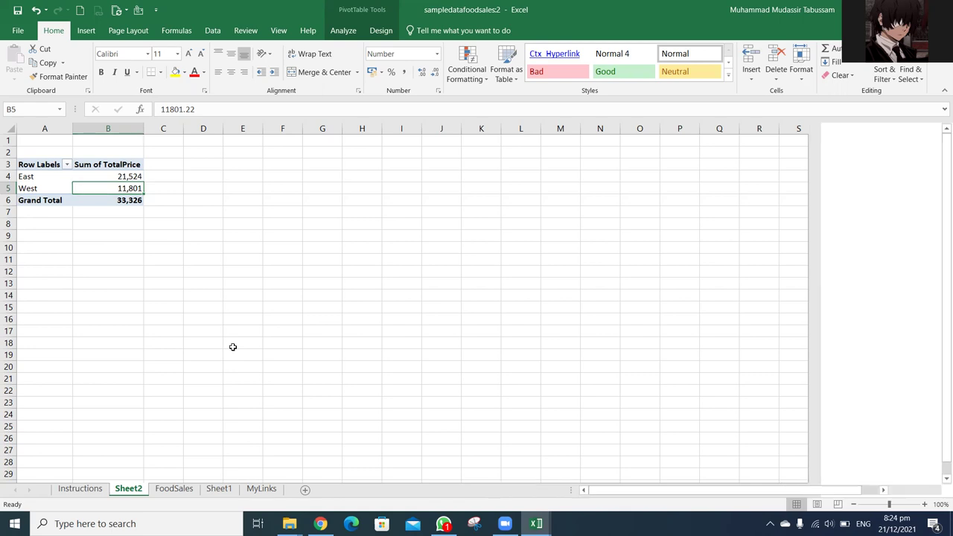
{"action": "key", "text": "alt+a"}
{"action": "key", "text": "c"}
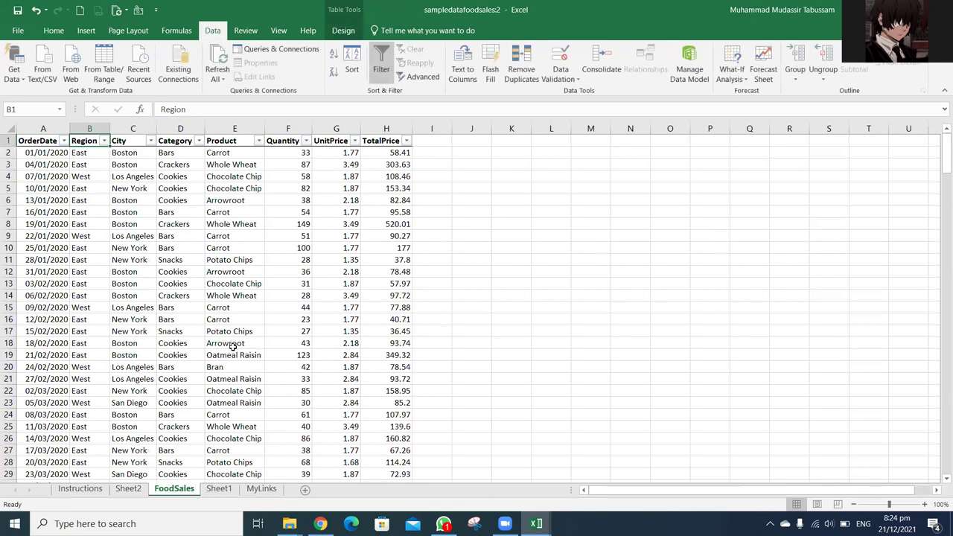
Filter the Region column to East only and view the cities offered in the City filter
{"action": "key", "text": "alt+Down"}
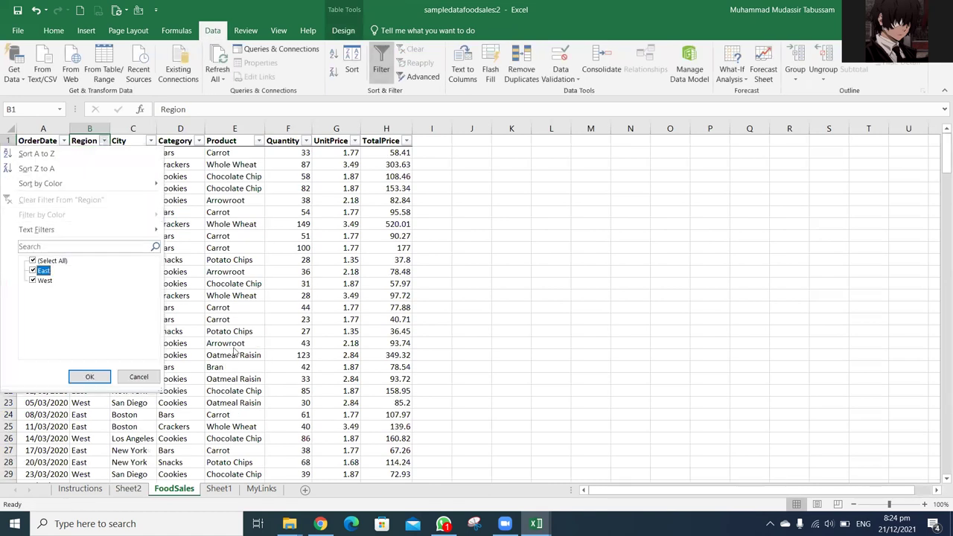
{"action": "key", "text": "space"}
{"action": "key", "text": "Down"}
{"action": "key", "text": "space"}
{"action": "key", "text": "Return"}
{"action": "key", "text": "Right"}
{"action": "key", "text": "alt+Down"}
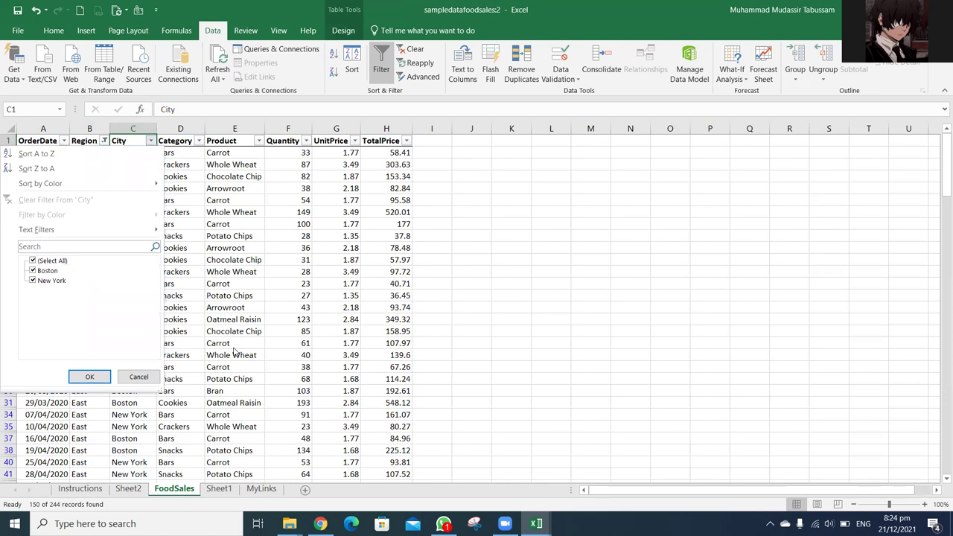
{"action": "key", "text": "Escape"}
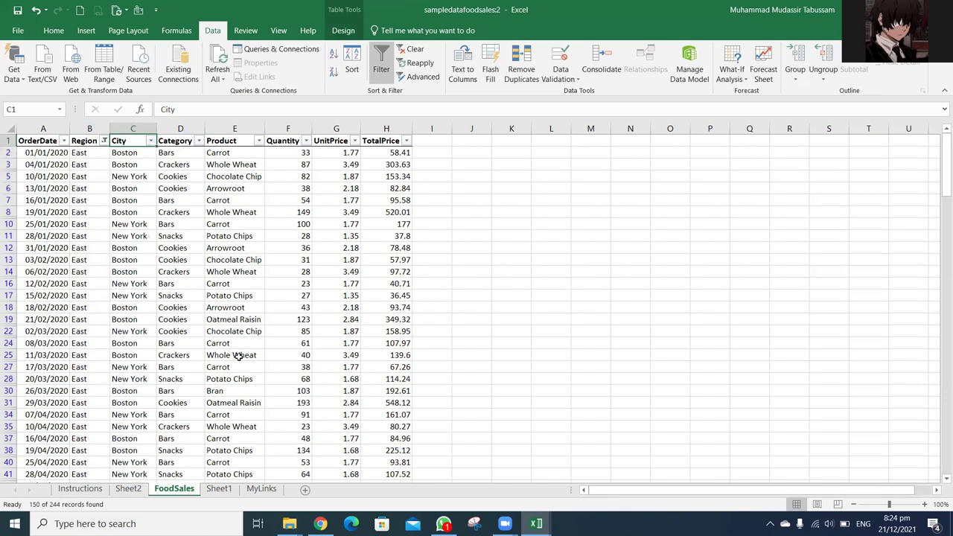
Clear the FoodSales filters and filter Region again to show only the East records
{"action": "key", "text": "alt+a"}
{"action": "key", "text": "c"}
{"action": "key", "text": "Left"}
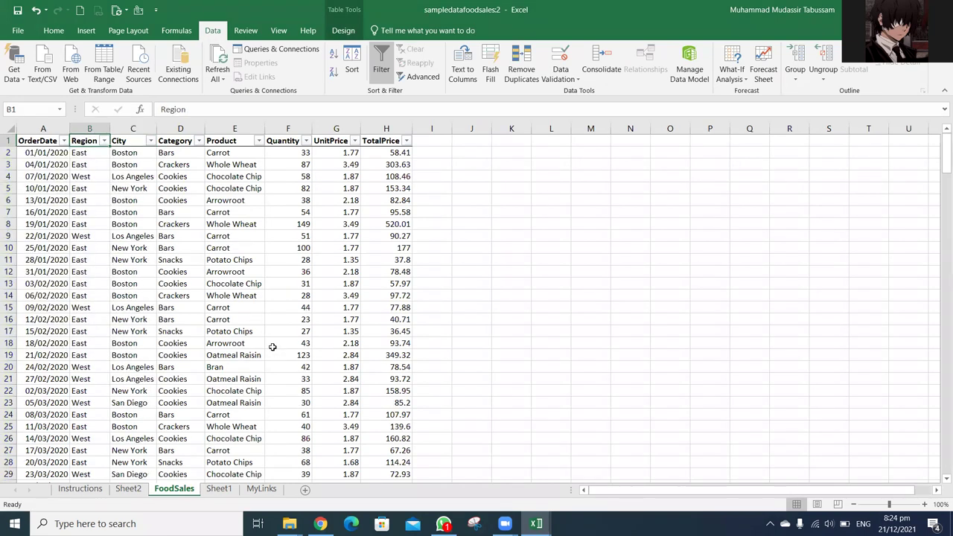
{"action": "key", "text": "alt+Down"}
{"action": "key", "text": "Tab"}
{"action": "key", "text": "space"}
{"action": "key", "text": "Down"}
{"action": "key", "text": "space"}
{"action": "key", "text": "Return"}
{"action": "key", "text": "Right"}
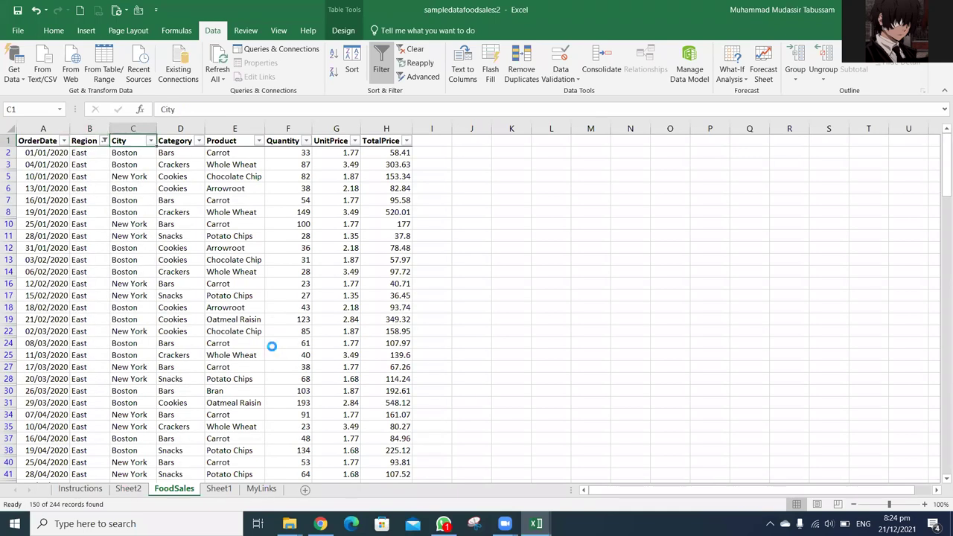
Filter the City column of the East records to show only Boston
{"action": "key", "text": "alt+Down"}
{"action": "key", "text": "Tab"}
{"action": "key", "text": "space"}
{"action": "key", "text": "Down"}
{"action": "key", "text": "space"}
{"action": "key", "text": "Return"}
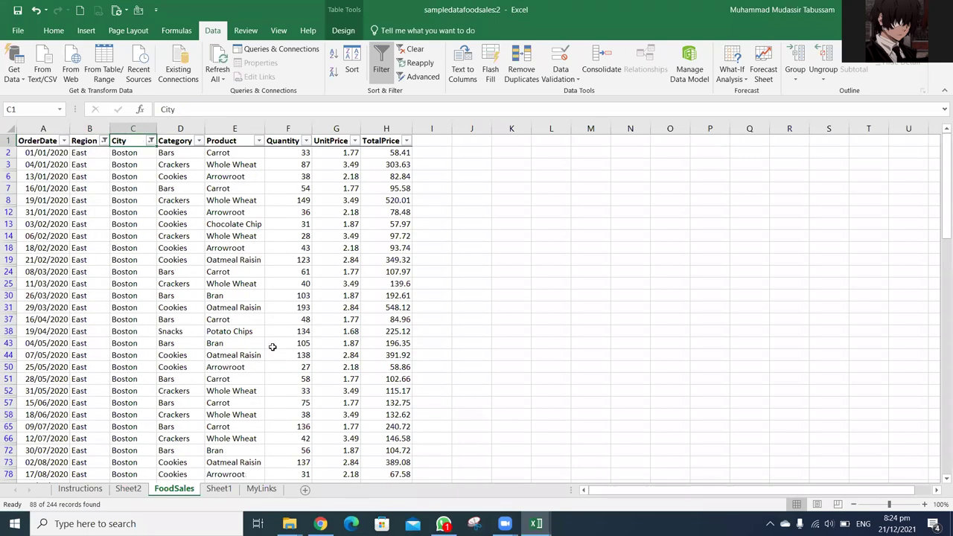
Select all TotalPrice values of the filtered East and Boston records to read their sum
{"action": "key", "text": "Right"}
{"action": "key", "text": "Right"}
{"action": "key", "text": "Right"}
{"action": "key", "text": "Right"}
{"action": "key", "text": "Right"}
{"action": "key", "text": "Down"}
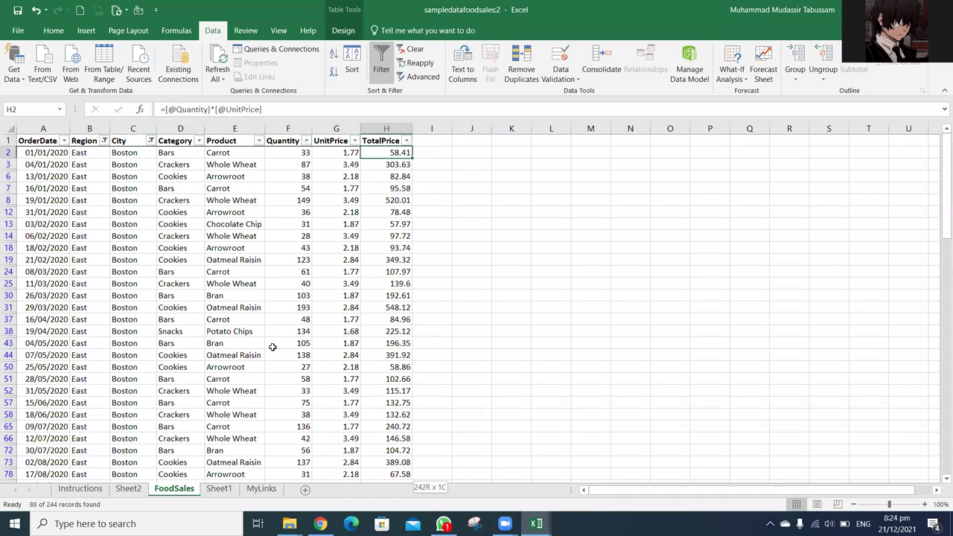
{"action": "key", "text": "ctrl+shift+Down"}
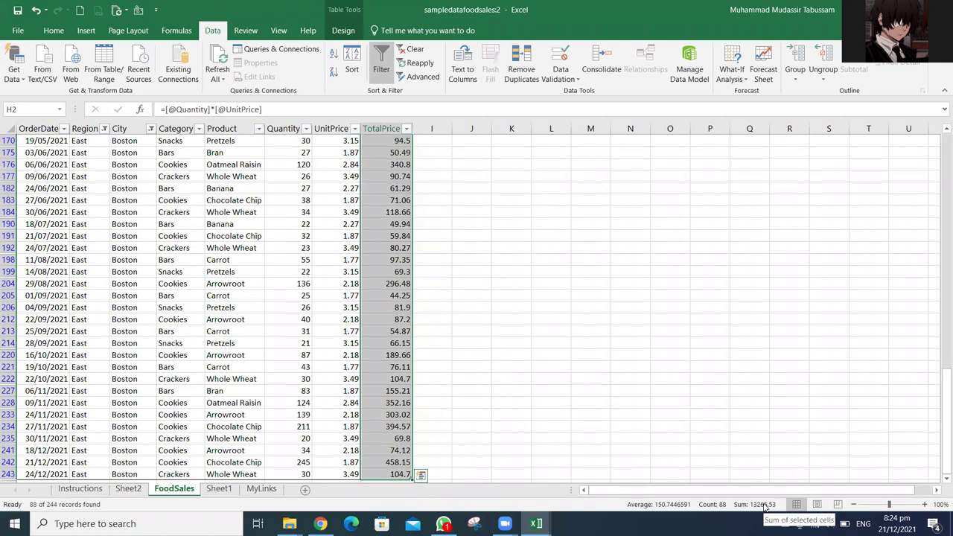
In the Sheet2 PivotTable, add City as a row field below Region and select the Boston label
{"action": "left_click", "coordinate": [128, 489]}
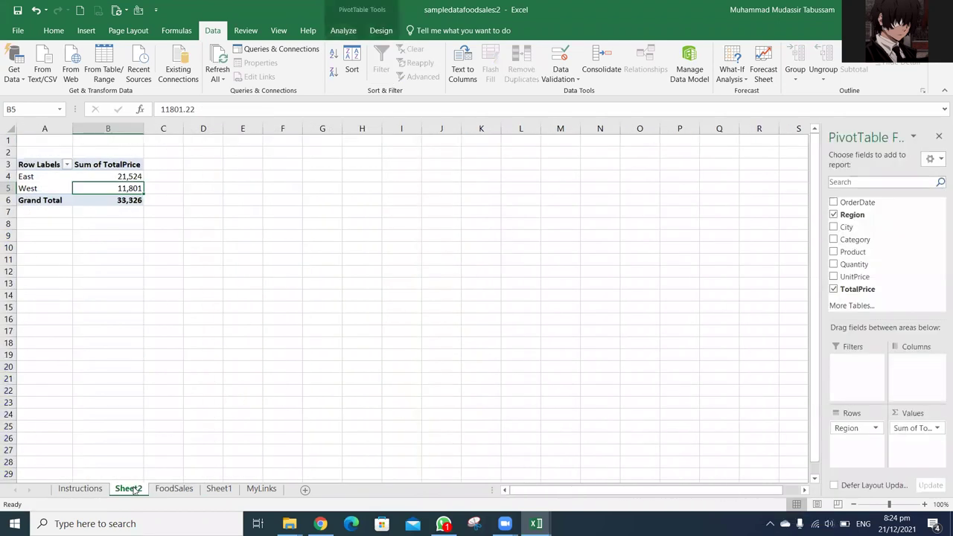
{"action": "left_click", "coordinate": [30, 181]}
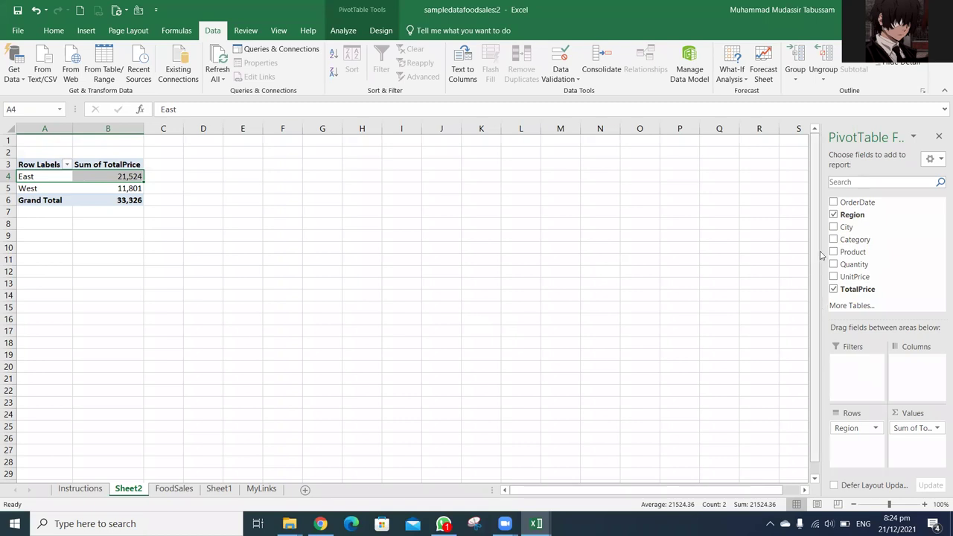
{"action": "left_click_drag", "start_coordinate": [849, 227], "coordinate": [846, 447]}
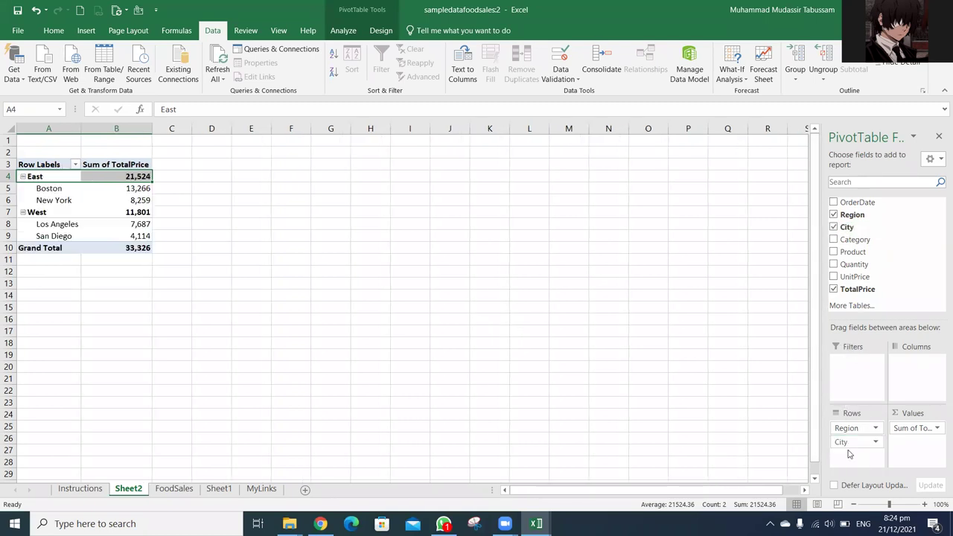
{"action": "left_click", "coordinate": [59, 189]}
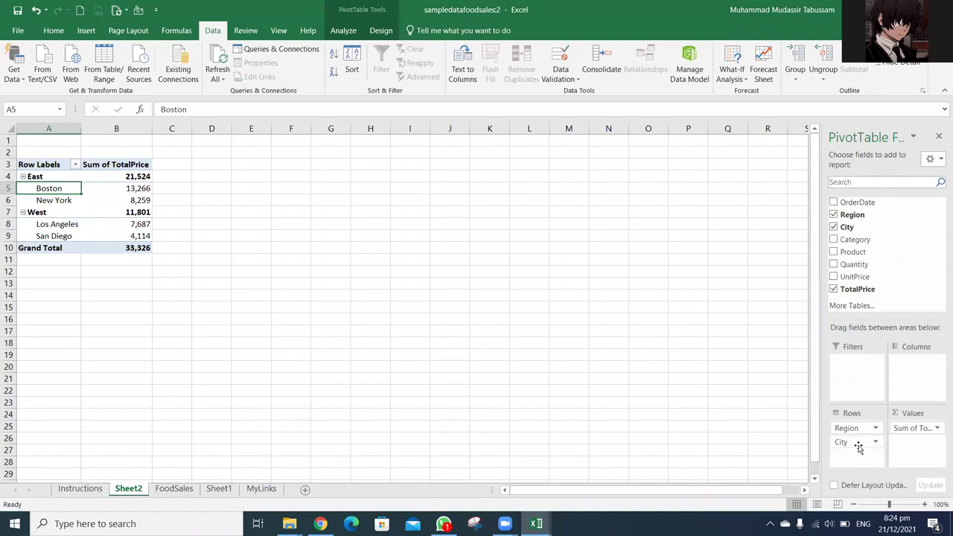
Try City as a column field to inspect each region's city totals, and return it to the rows below Region
{"action": "left_click_drag", "start_coordinate": [859, 445], "coordinate": [916, 382]}
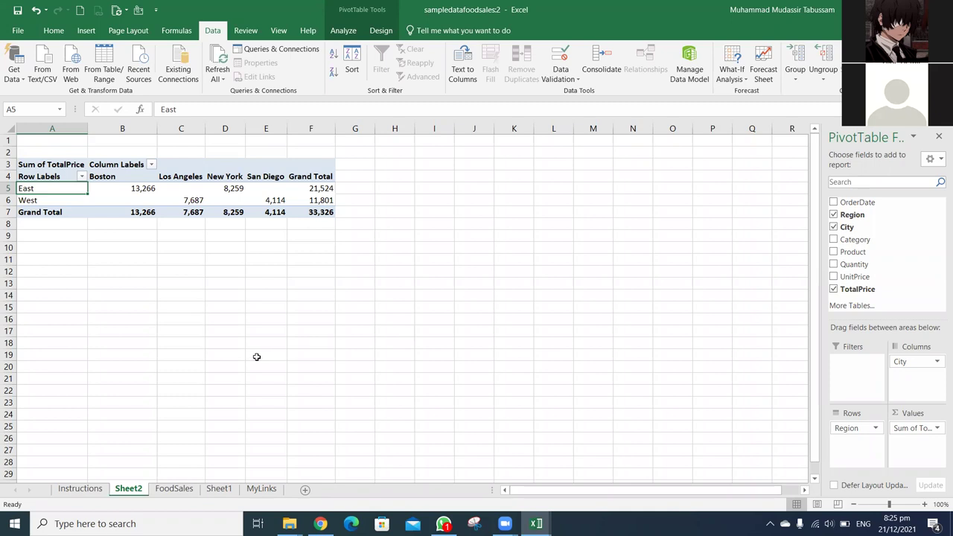
{"action": "left_click", "coordinate": [319, 188]}
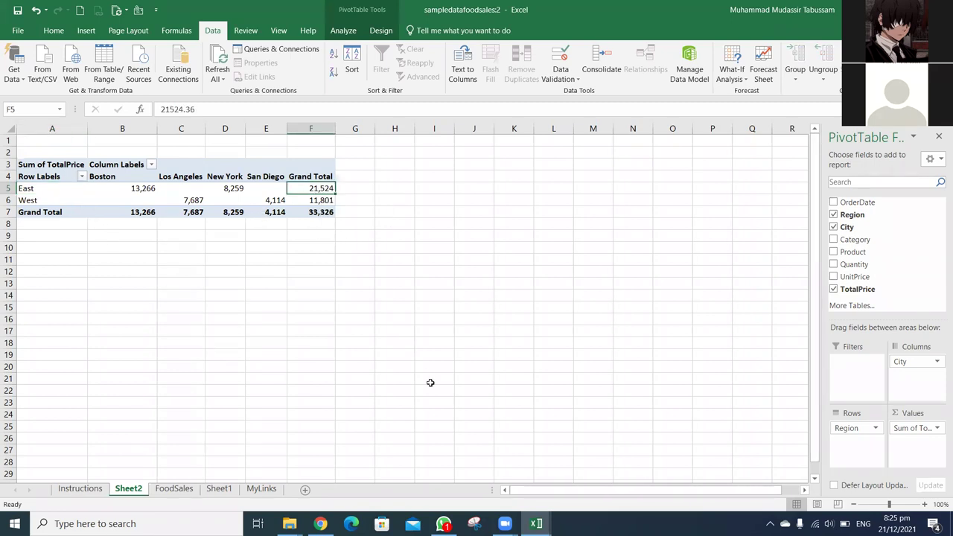
{"action": "left_click", "coordinate": [142, 190]}
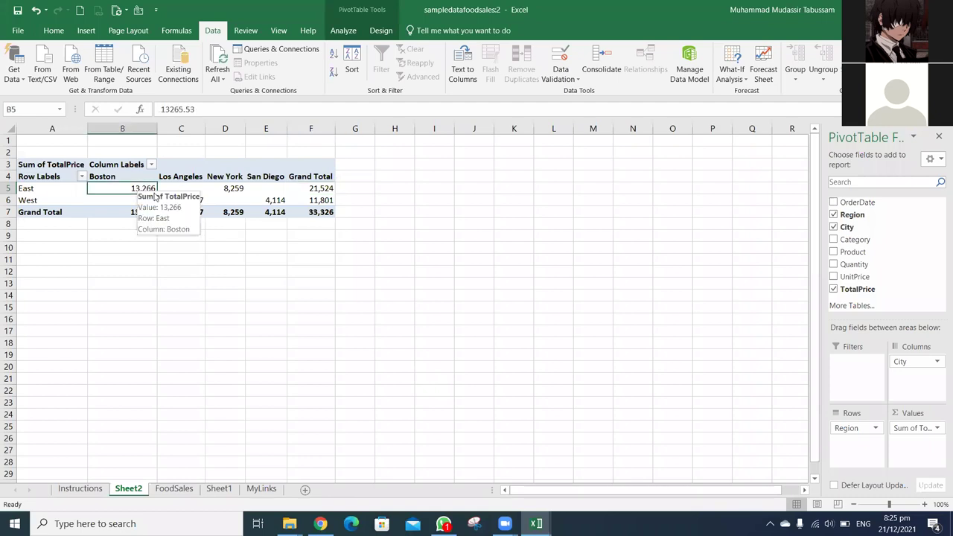
{"action": "left_click", "coordinate": [241, 188]}
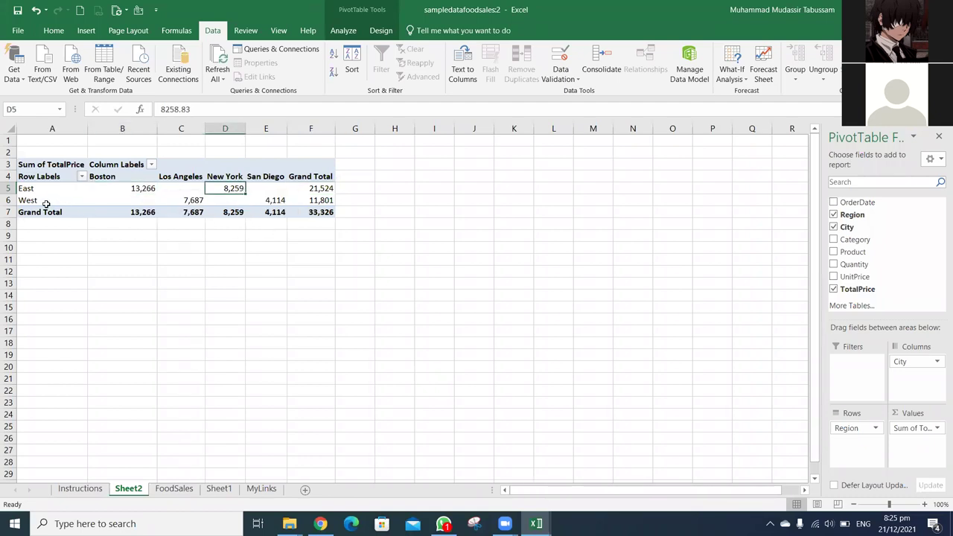
{"action": "left_click", "coordinate": [198, 202]}
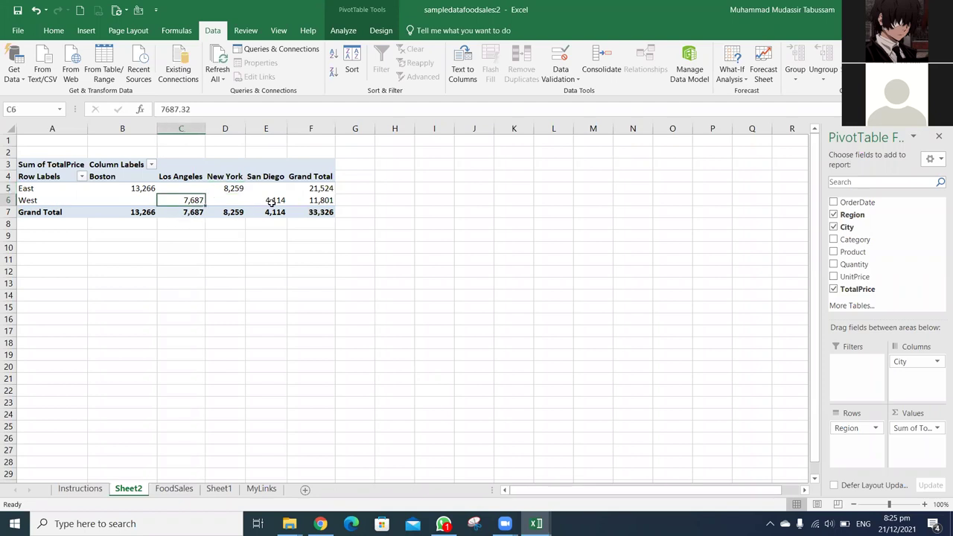
{"action": "key", "text": "Right"}
{"action": "key", "text": "Right"}
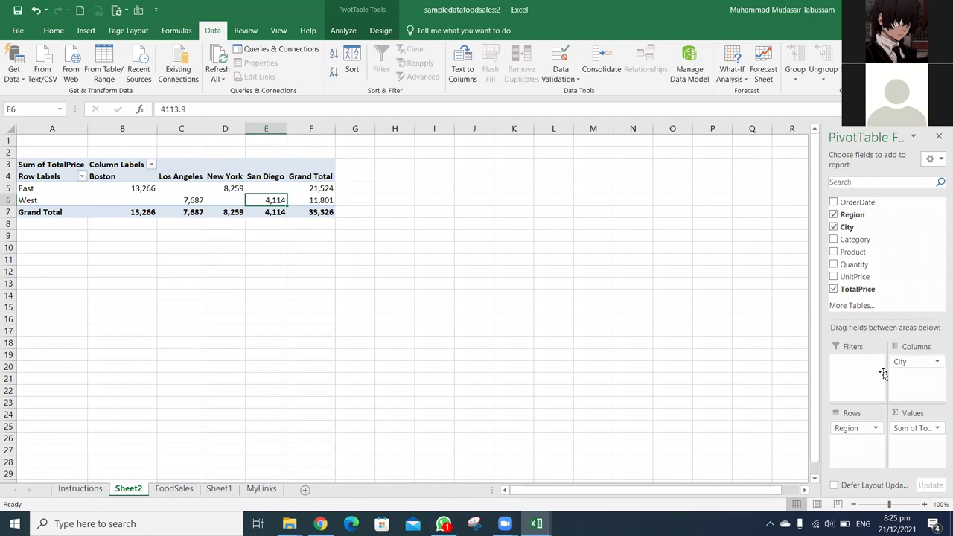
{"action": "left_click_drag", "start_coordinate": [920, 363], "coordinate": [867, 457]}
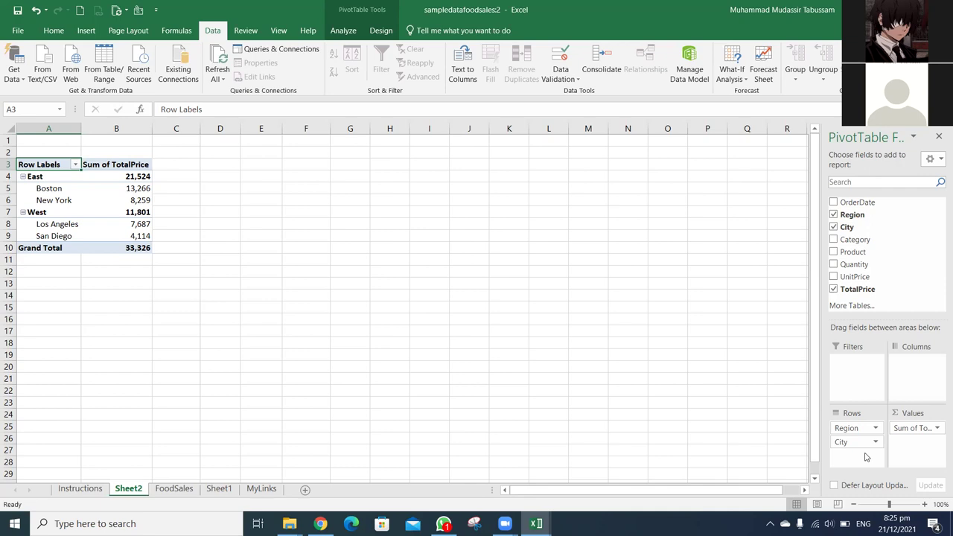
Clear the Region and City filters of the FoodSales table to show all records
{"action": "left_click", "coordinate": [176, 488]}
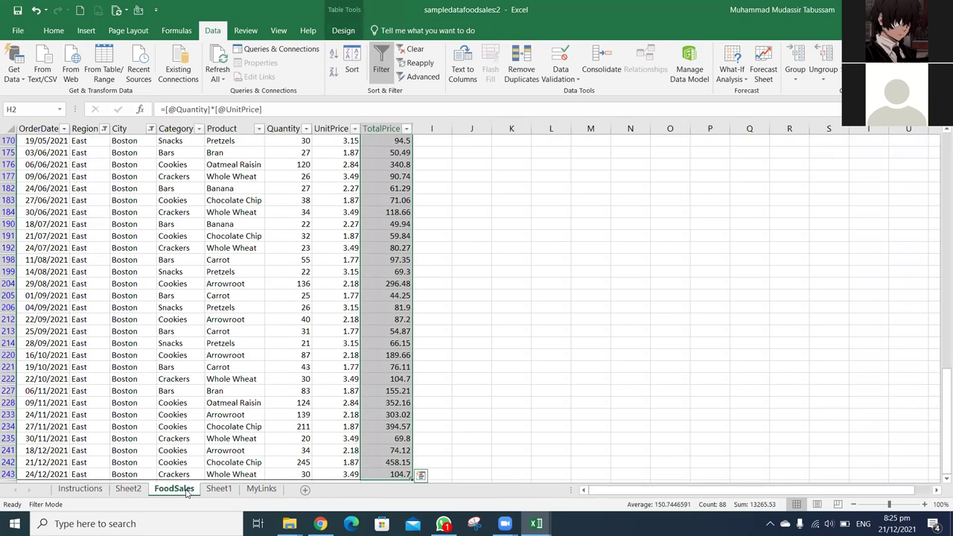
{"action": "key", "text": "ctrl+Up"}
{"action": "key", "text": "alt+a"}
{"action": "key", "text": "c"}
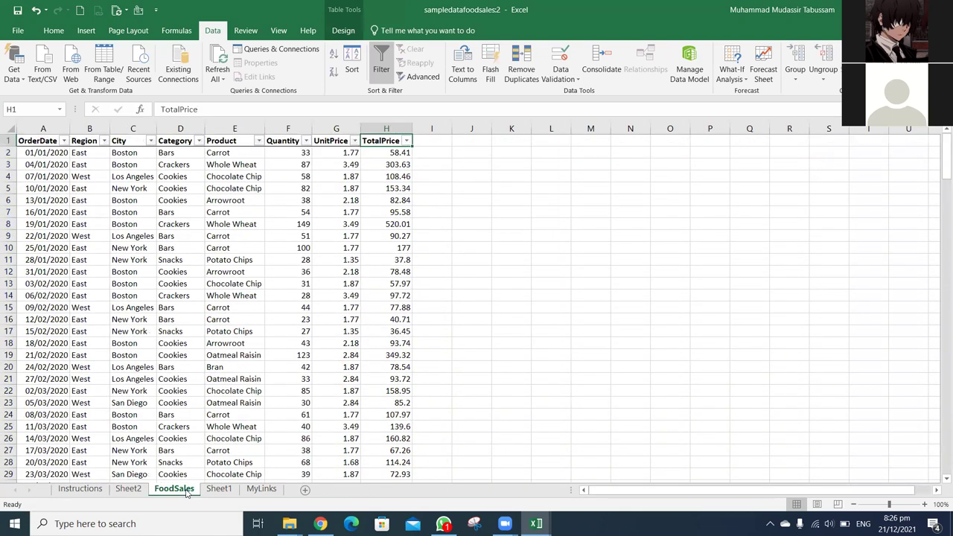
Add Category as a row field below City in the Sheet2 PivotTable and show the report in tabular form
{"action": "left_click", "coordinate": [124, 492]}
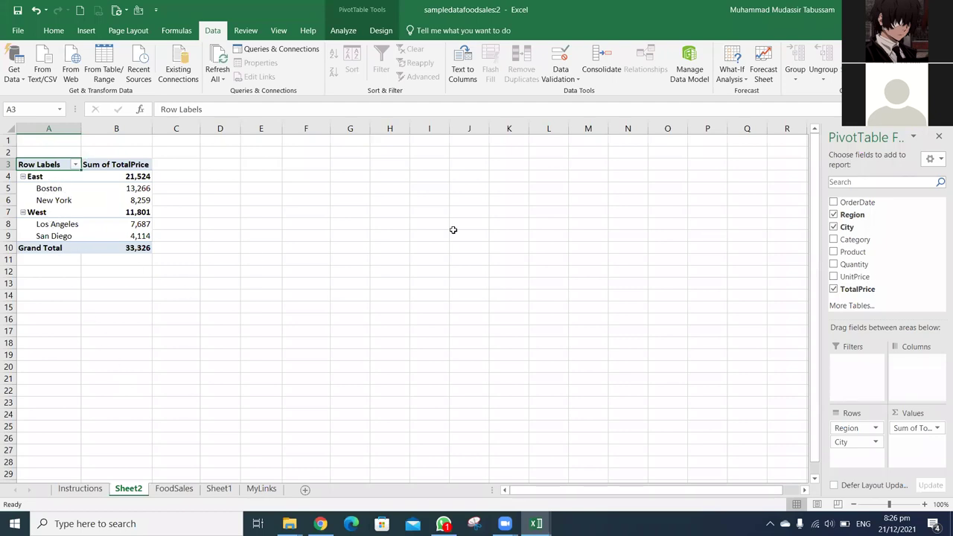
{"action": "mouse_move", "coordinate": [853, 240]}
{"action": "left_mouse_down"}
{"action": "mouse_move", "coordinate": [893, 483]}
{"action": "mouse_move", "coordinate": [859, 462]}
{"action": "left_mouse_up"}
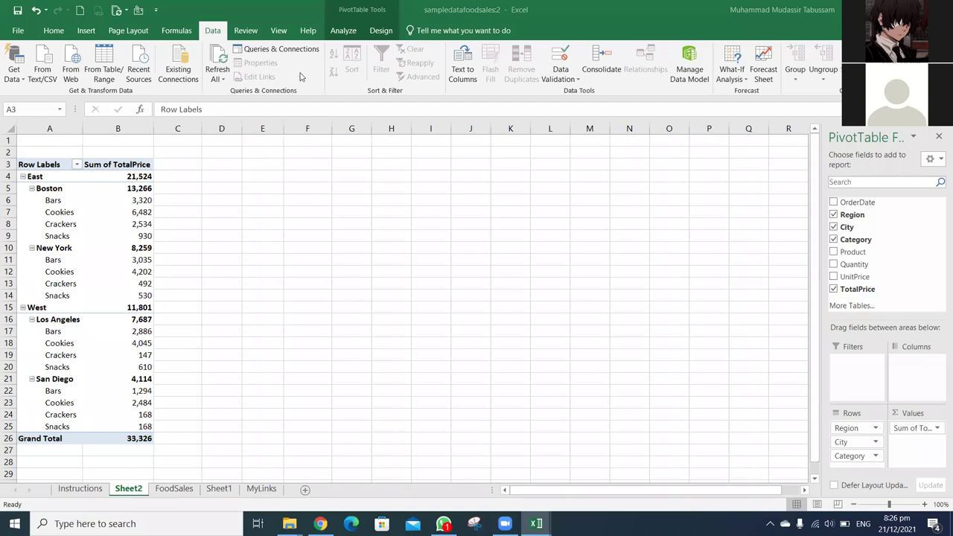
{"action": "left_click", "coordinate": [380, 31]}
{"action": "left_click", "coordinate": [81, 75]}
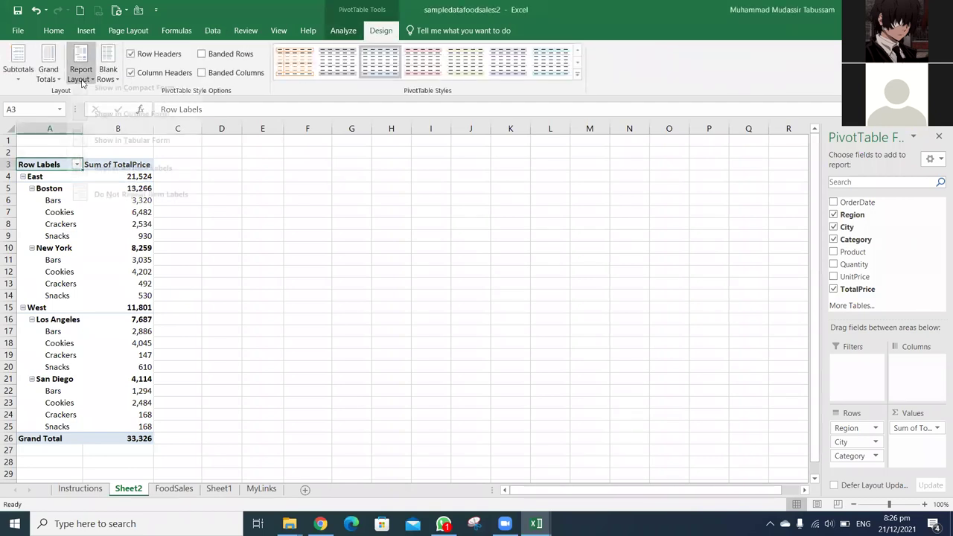
{"action": "left_click", "coordinate": [137, 151]}
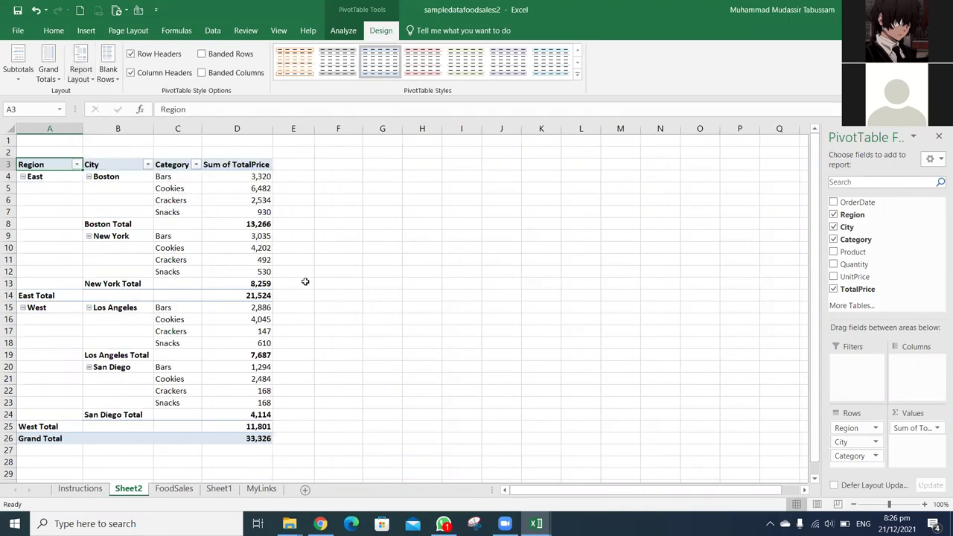
Apply the red PivotTable style from the second row of the Medium styles
{"action": "left_click", "coordinate": [577, 74]}
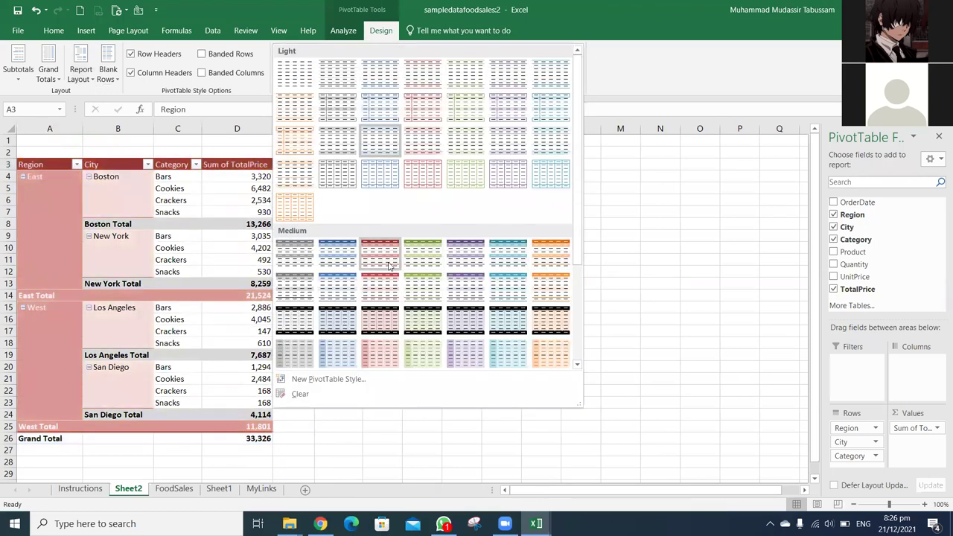
{"action": "scroll", "coordinate": [402, 259], "scroll_direction": "down", "scroll_amount": 4}
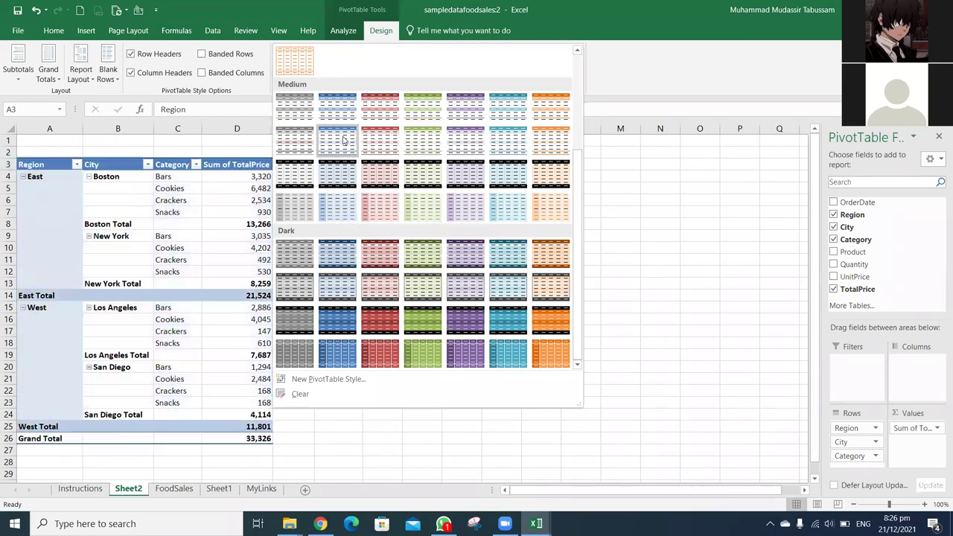
{"action": "left_click", "coordinate": [379, 140]}
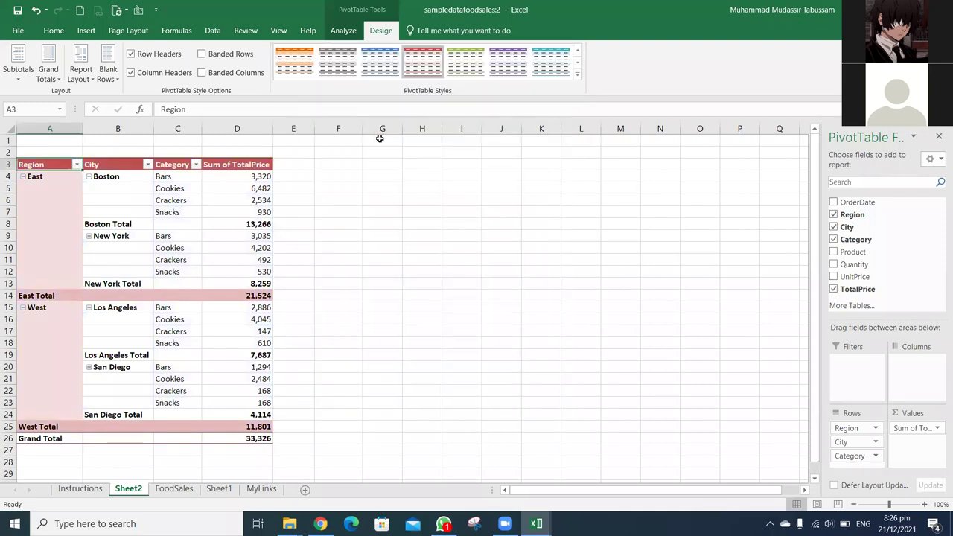
{"action": "left_click", "coordinate": [522, 229]}
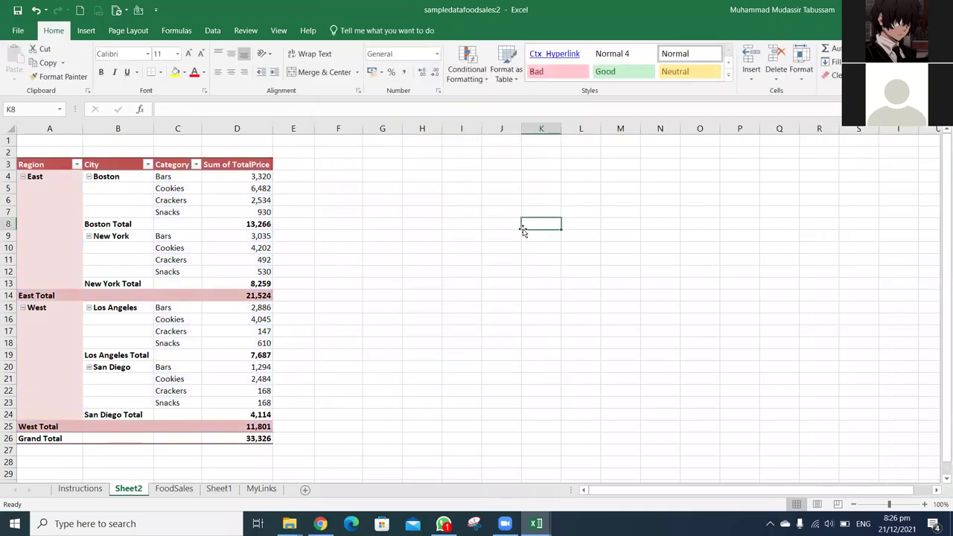
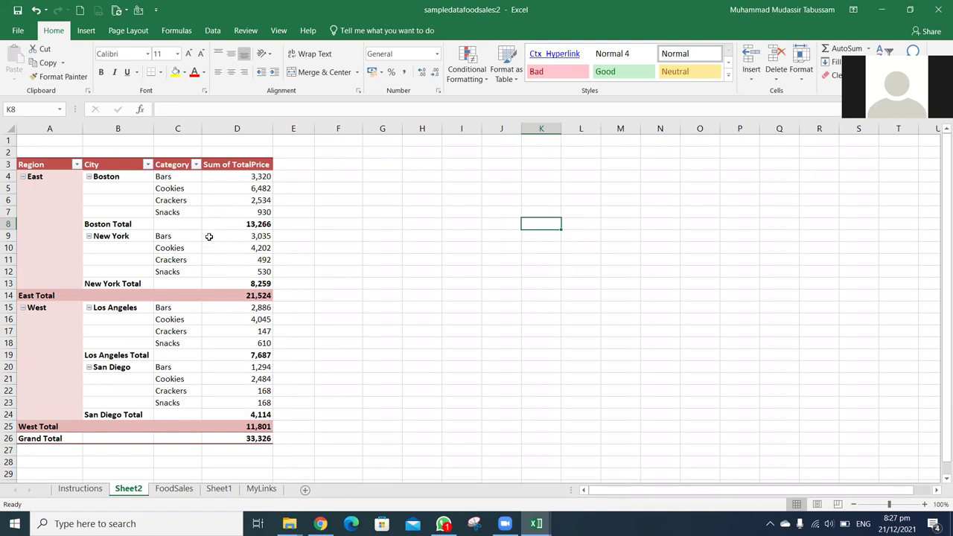
Remove City from the PivotTable's row fields, leaving Region and Category
{"action": "left_click", "coordinate": [120, 200]}
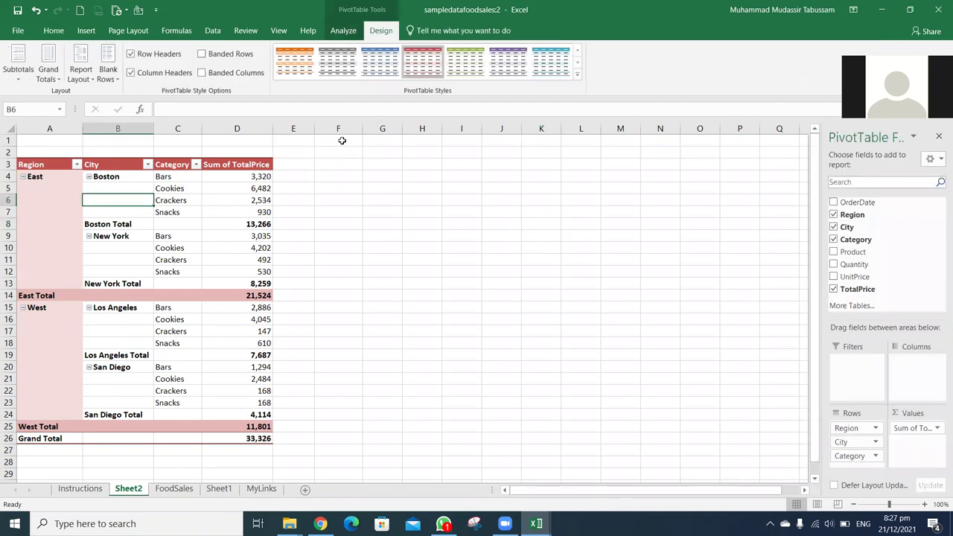
{"action": "left_click", "coordinate": [842, 445]}
{"action": "left_click_drag", "start_coordinate": [842, 445], "coordinate": [639, 394]}
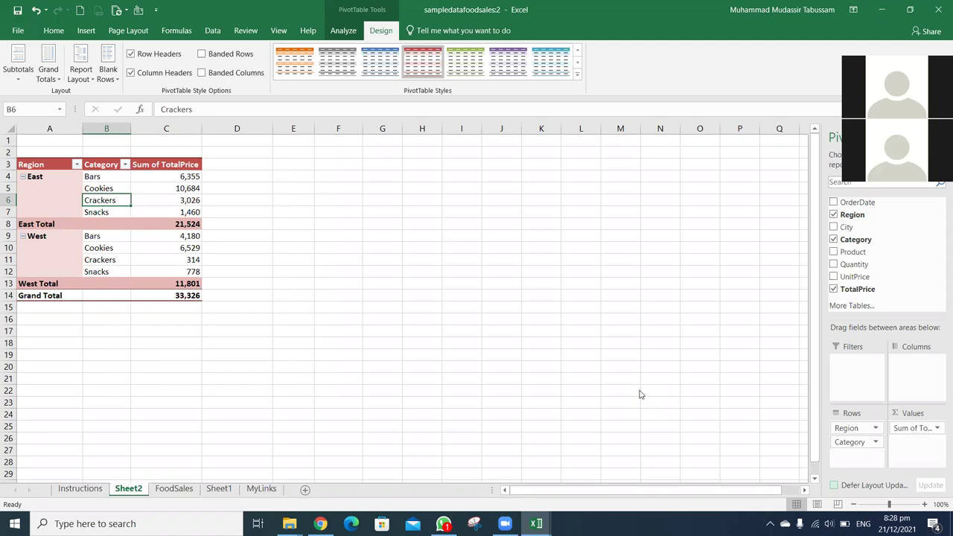
{"action": "key", "text": "shift+Tab"}
{"action": "left_click", "coordinate": [136, 225]}
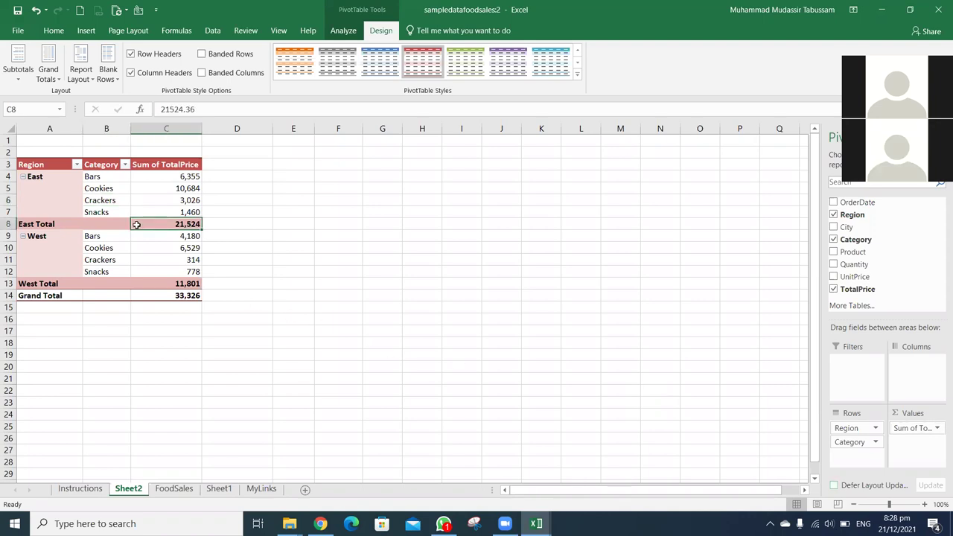
{"action": "key", "text": "Up"}
{"action": "key", "text": "Left"}
{"action": "key", "text": "Up"}
{"action": "key", "text": "Up"}
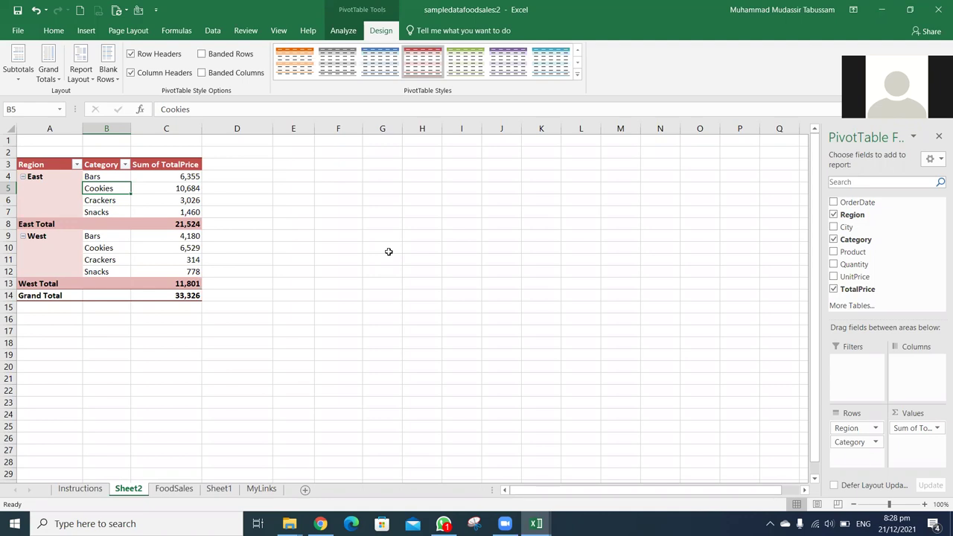
Sort the PivotTable's categories within each region by Sum of TotalPrice from largest to smallest
{"action": "right_click", "coordinate": [193, 176]}
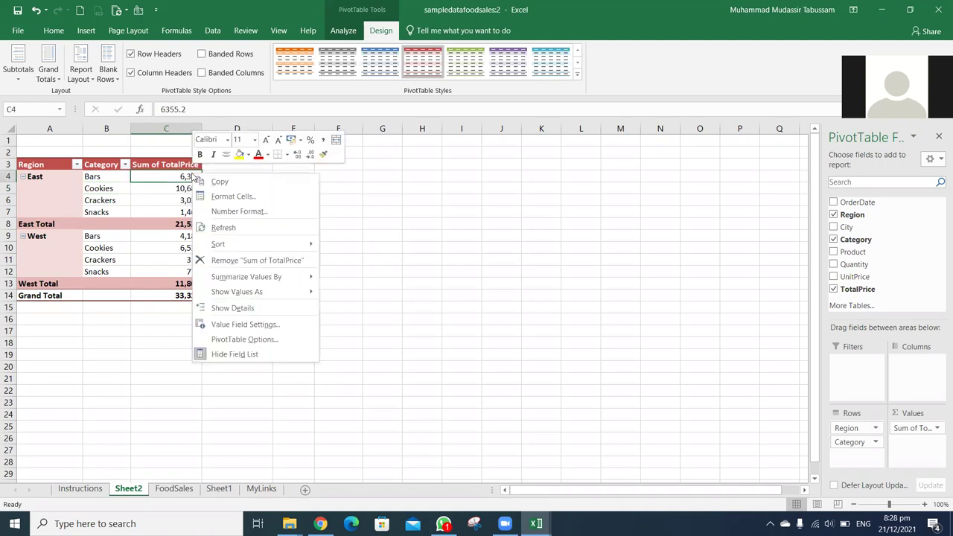
{"action": "mouse_move", "coordinate": [265, 246]}
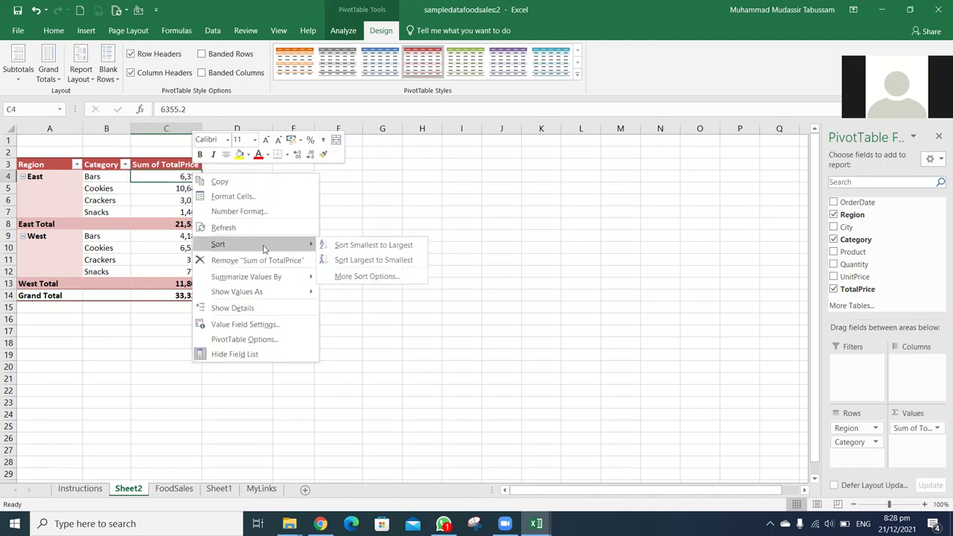
{"action": "left_click", "coordinate": [376, 260]}
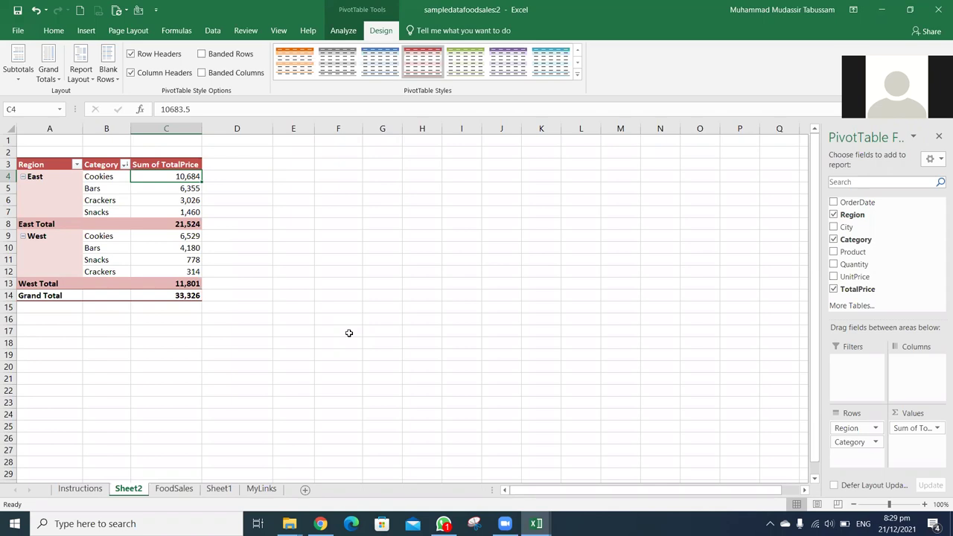
Enter =C4/$C$8 in D4 to calculate the Cookies share of the East total
{"action": "key", "text": "Right"}
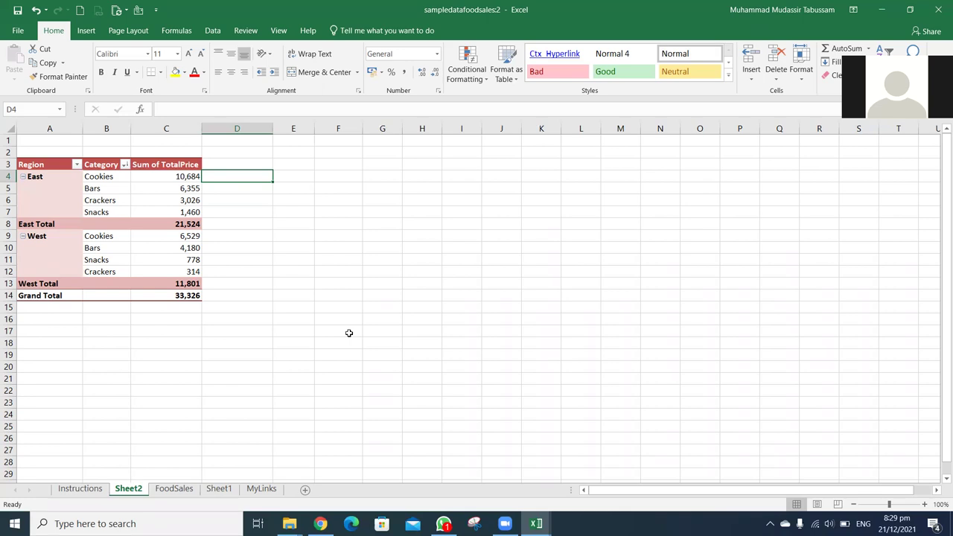
{"action": "type", "text": "="}
{"action": "key", "text": "Left"}
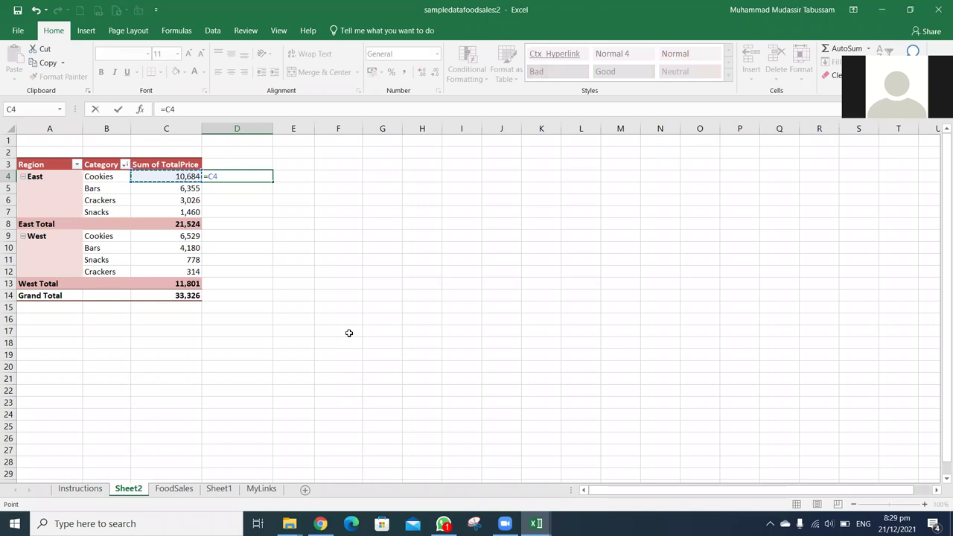
{"action": "type", "text": "/"}
{"action": "key", "text": "Down"}
{"action": "key", "text": "Down"}
{"action": "key", "text": "Down"}
{"action": "key", "text": "Down"}
{"action": "key", "text": "F4"}
{"action": "key", "text": "ctrl+Return"}
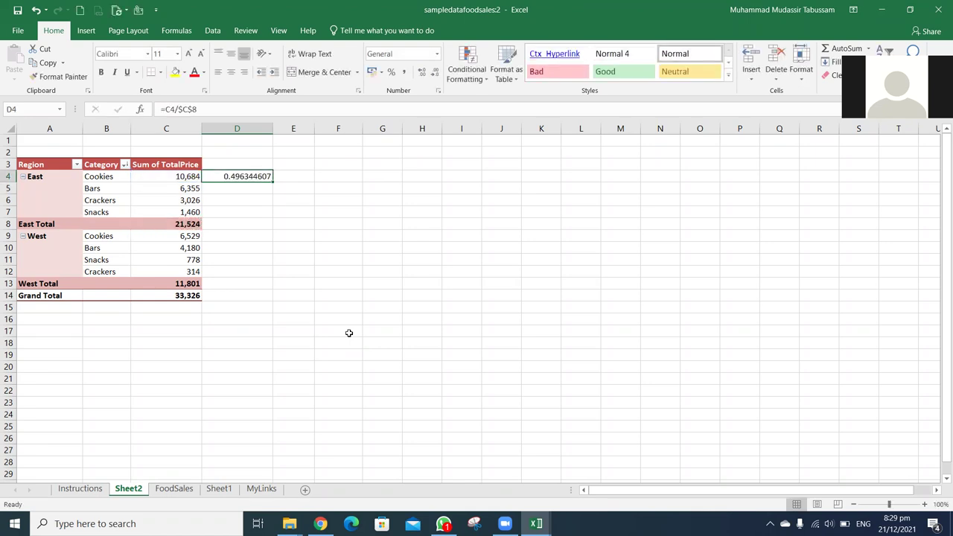
Format D4 as a centred percentage and fill its formula down to D7 for the remaining East categories
{"action": "left_click", "coordinate": [391, 72]}
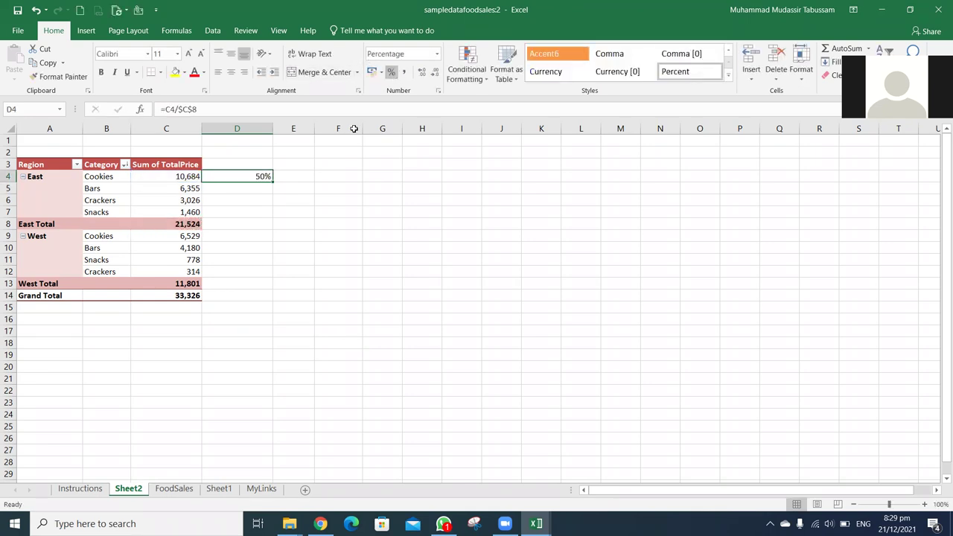
{"action": "left_click", "coordinate": [231, 72]}
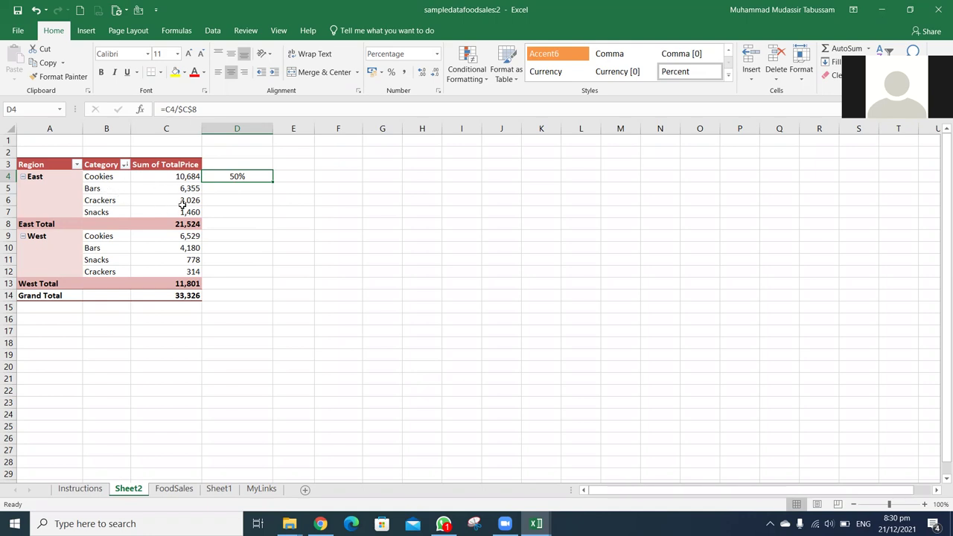
{"action": "left_click", "coordinate": [221, 191]}
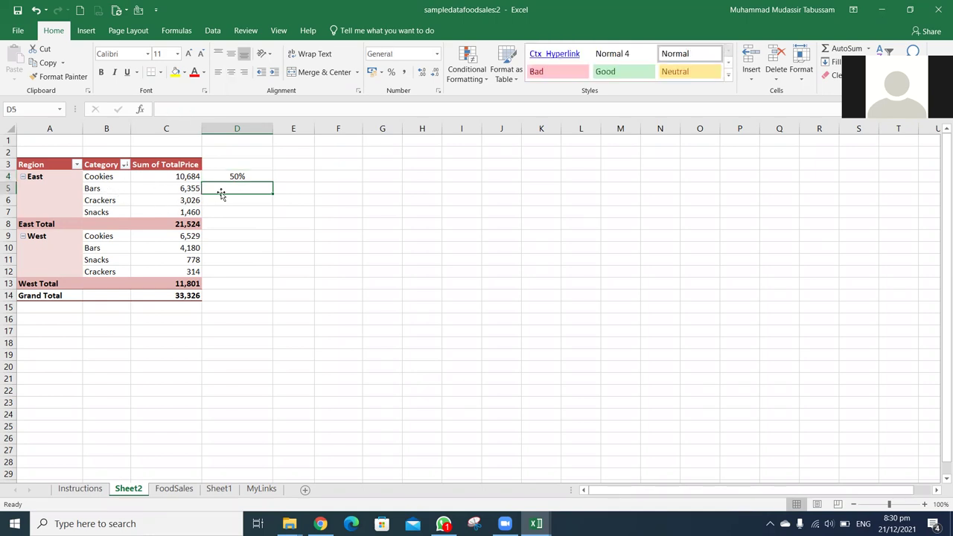
{"action": "left_click", "coordinate": [238, 177]}
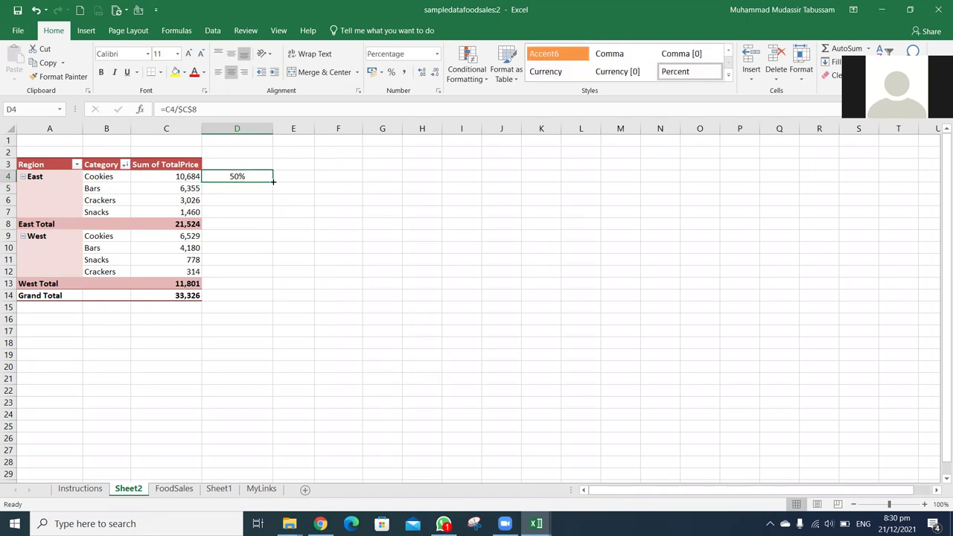
{"action": "left_click_drag", "start_coordinate": [273, 181], "coordinate": [270, 216]}
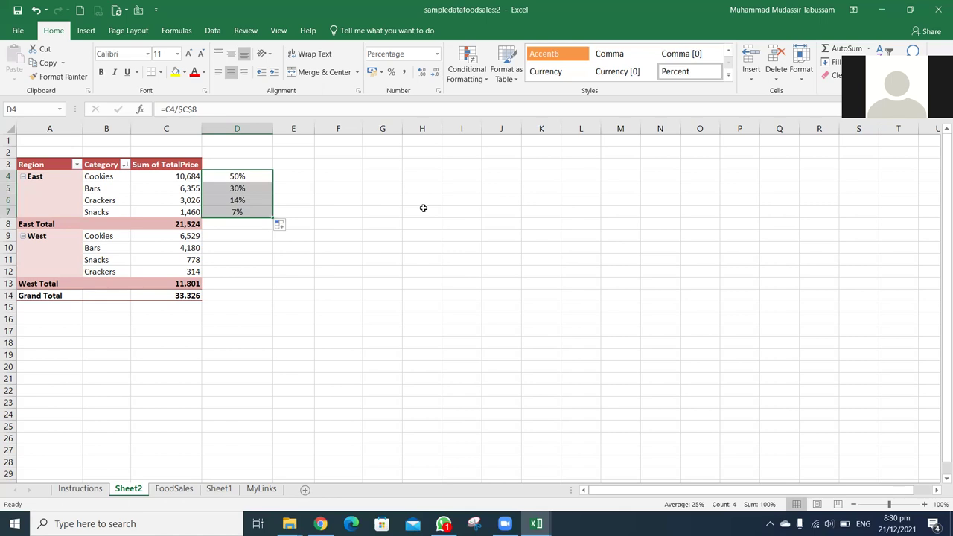
{"action": "key", "text": "shift+BackSpace"}
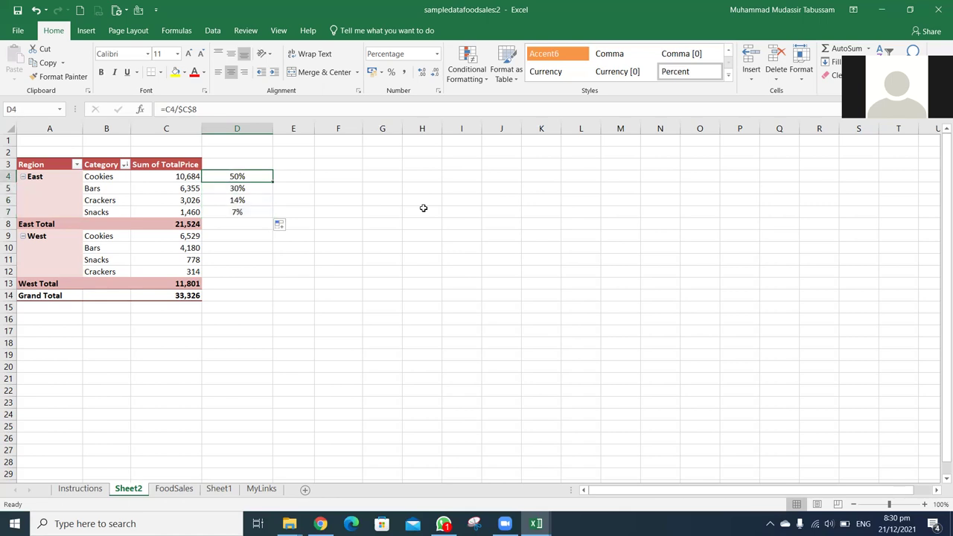
{"action": "key", "text": "ctrl+shift+Down"}
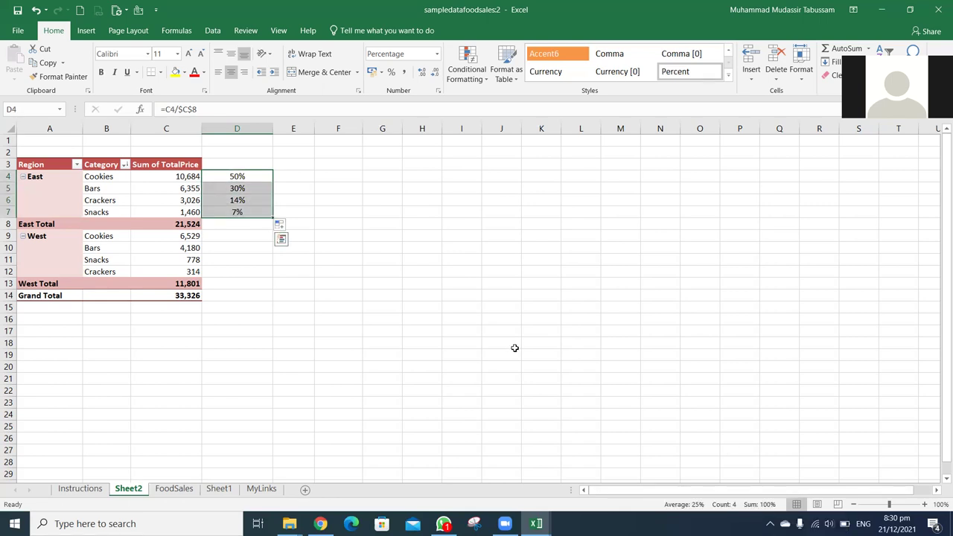
{"action": "key", "text": "alt+shift+F10"}
{"action": "key", "text": "Up"}
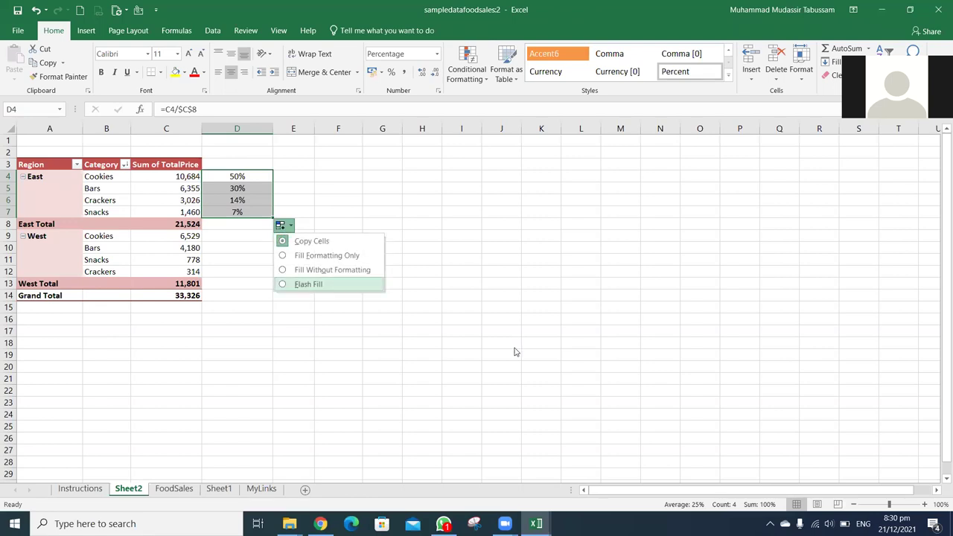
{"action": "key", "text": "Escape"}
Copy the percentage formula from D4 into D9 beside the West region's Cookies row
{"action": "left_click", "coordinate": [347, 248]}
{"action": "key", "text": "Left"}
{"action": "key", "text": "Up"}
{"action": "key", "text": "Up"}
{"action": "key", "text": "Up"}
{"action": "key", "text": "Up"}
{"action": "key", "text": "Up"}
{"action": "key", "text": "Up"}
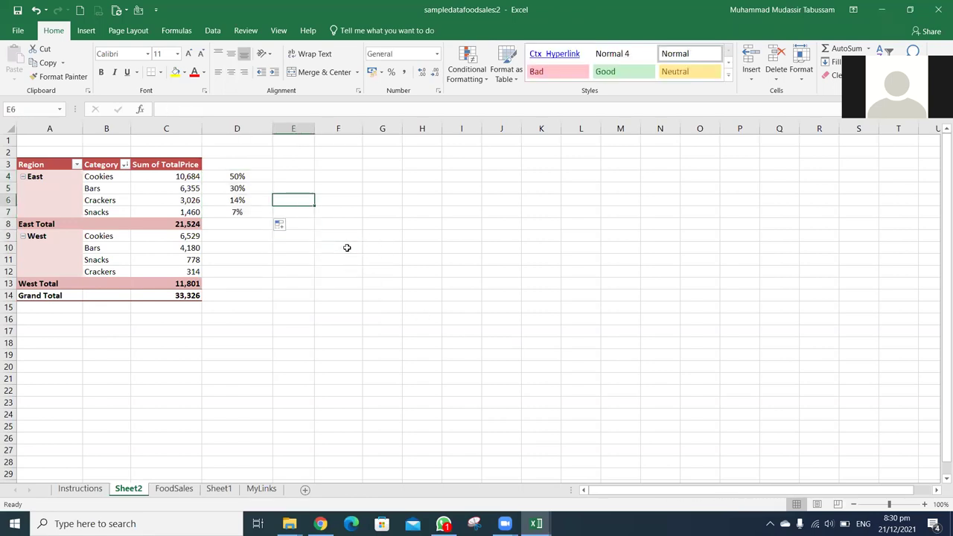
{"action": "key", "text": "Left"}
{"action": "key", "text": "ctrl+c"}
{"action": "key", "text": "Down"}
{"action": "key", "text": "Down"}
{"action": "key", "text": "Down"}
{"action": "key", "text": "Down"}
{"action": "key", "text": "Down"}
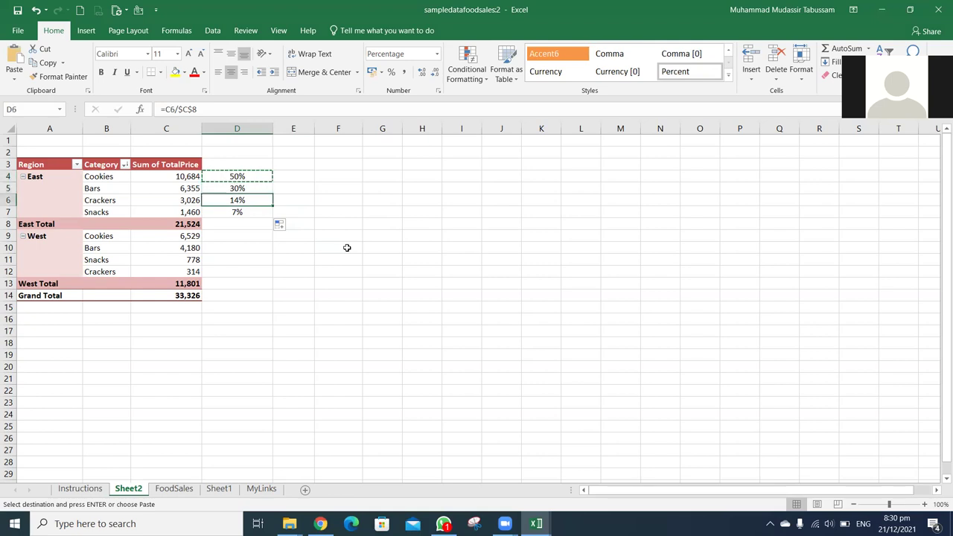
{"action": "key", "text": "ctrl+v"}
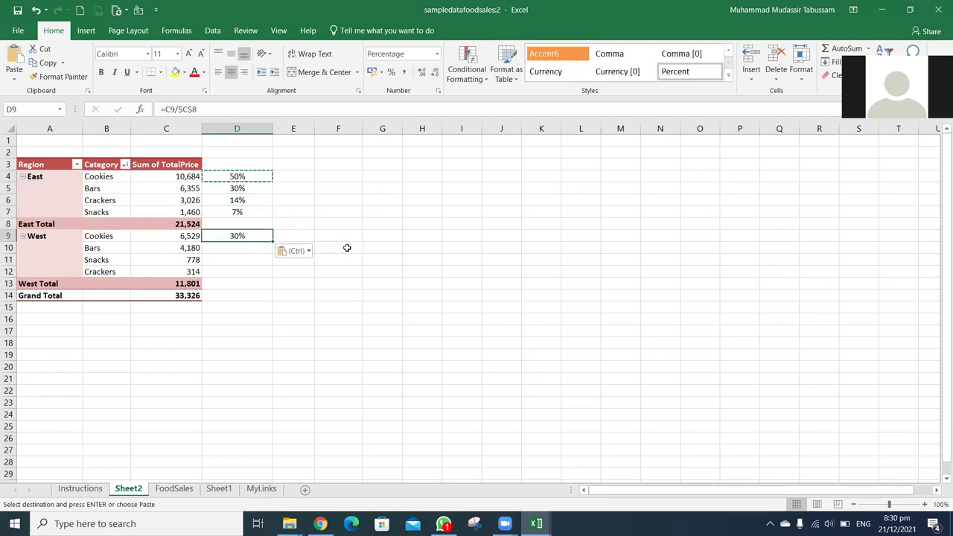
Change the divisor of the D9 formula to the West total, giving =C9/$C$13
{"action": "key", "text": "F2"}
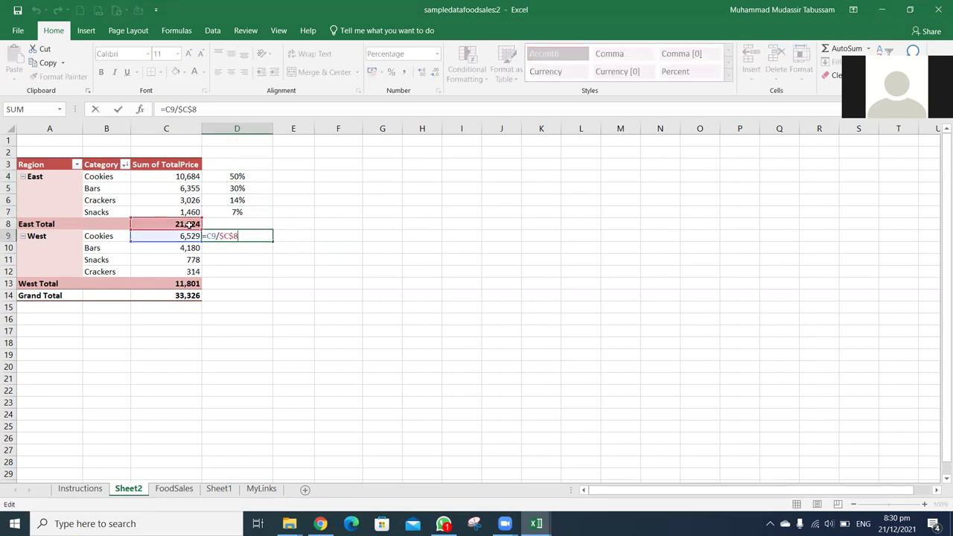
{"action": "left_click", "coordinate": [194, 284]}
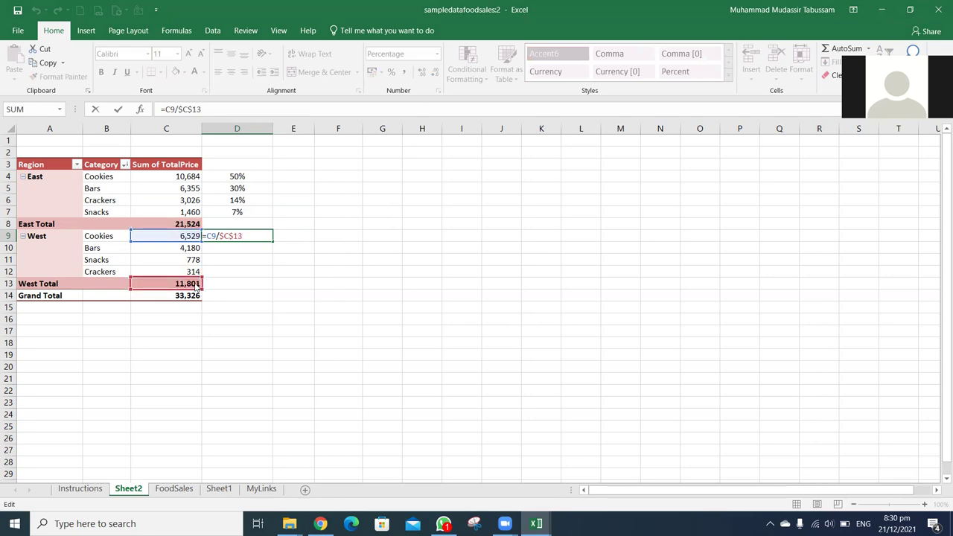
{"action": "key", "text": "Return"}
{"action": "key", "text": "Up"}
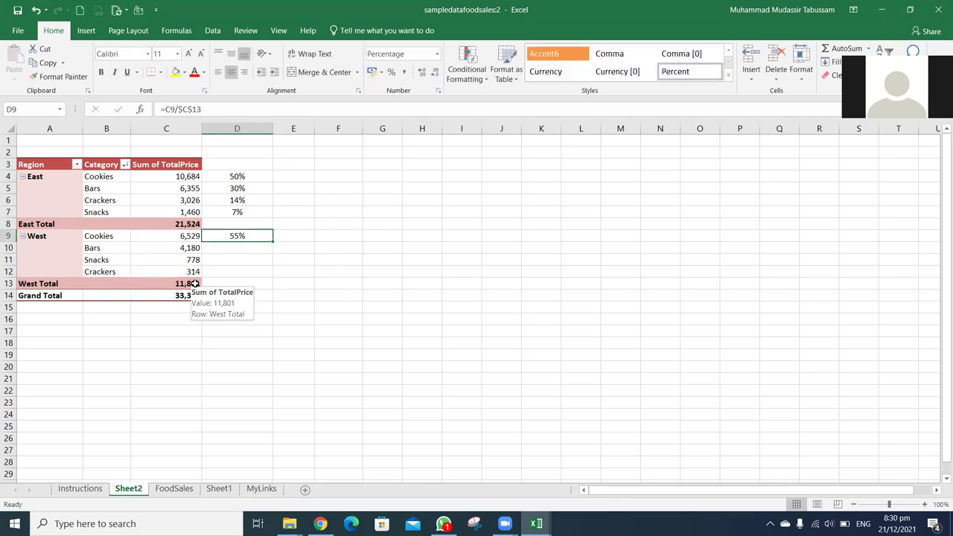
Copy the D9 formula into D10:D12 for the remaining West categories
{"action": "key", "text": "ctrl+c"}
{"action": "key", "text": "ctrl+Down"}
{"action": "key", "text": "ctrl+Up"}
{"action": "key", "text": "ctrl+Up"}
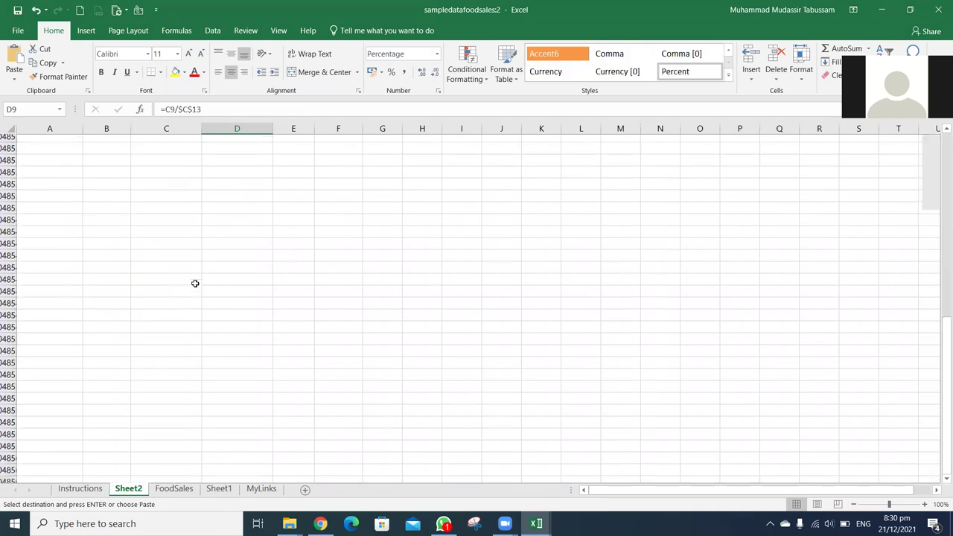
{"action": "key", "text": "ctrl+Up"}
{"action": "key", "text": "ctrl+Up"}
{"action": "key", "text": "Down"}
{"action": "key", "text": "Down"}
{"action": "key", "text": "Down"}
{"action": "key", "text": "Down"}
{"action": "key", "text": "Down"}
{"action": "key", "text": "Down"}
{"action": "key", "text": "Down"}
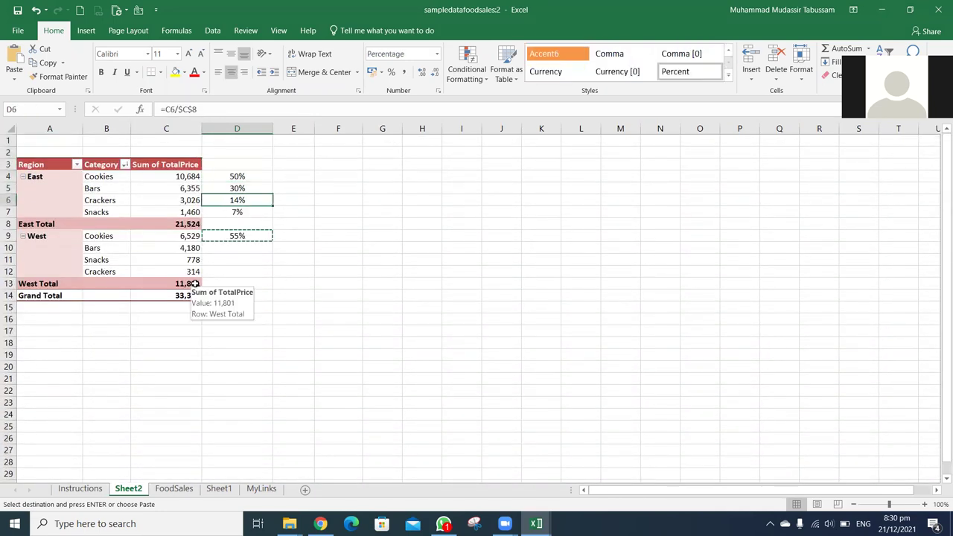
{"action": "key", "text": "Down"}
{"action": "key", "text": "Down"}
{"action": "key", "text": "shift+Down"}
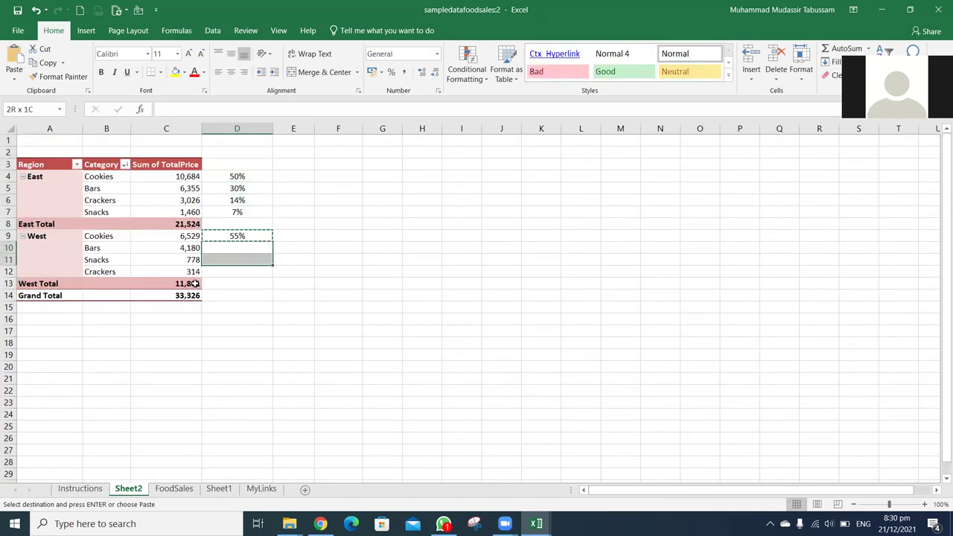
{"action": "key", "text": "shift+Down"}
{"action": "key", "text": "ctrl+v"}
{"action": "key", "text": "Escape"}
{"action": "key", "text": "Up"}
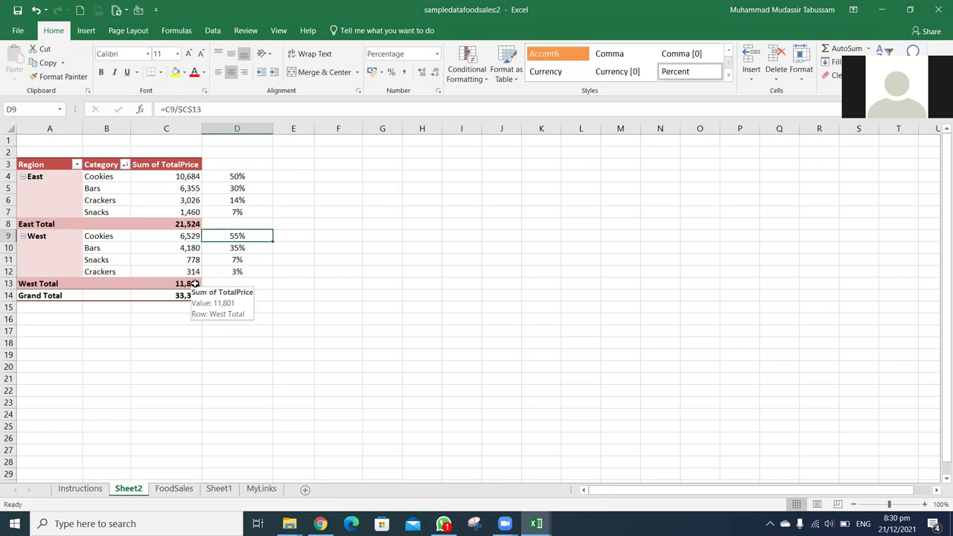
{"action": "key", "text": "Right"}
{"action": "key", "text": "Right"}
{"action": "key", "text": "Left"}
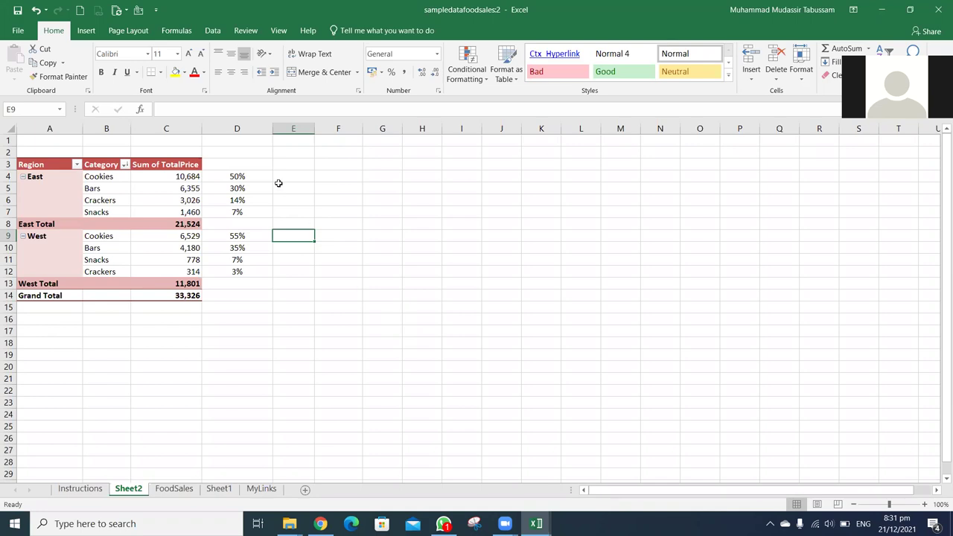
{"action": "left_click", "coordinate": [241, 128]}
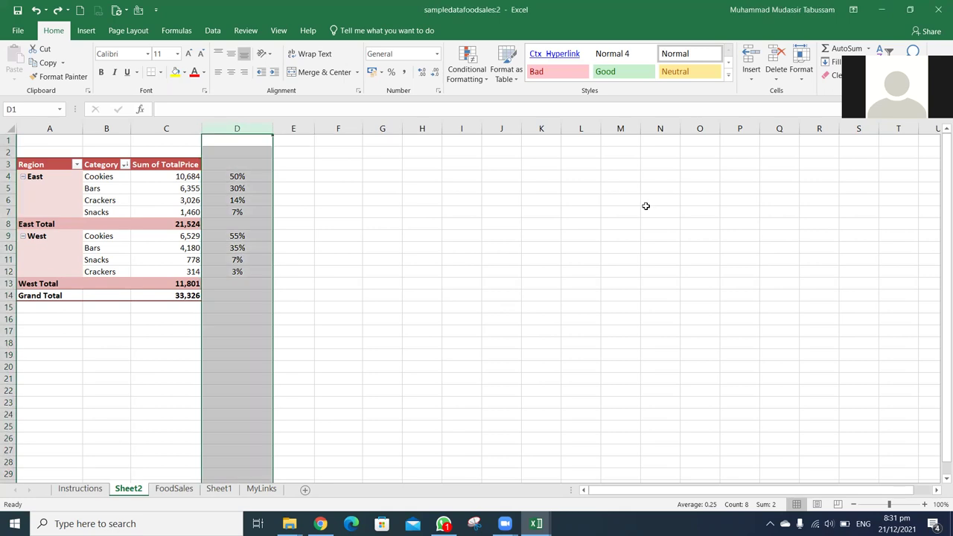
{"action": "left_click", "coordinate": [425, 310]}
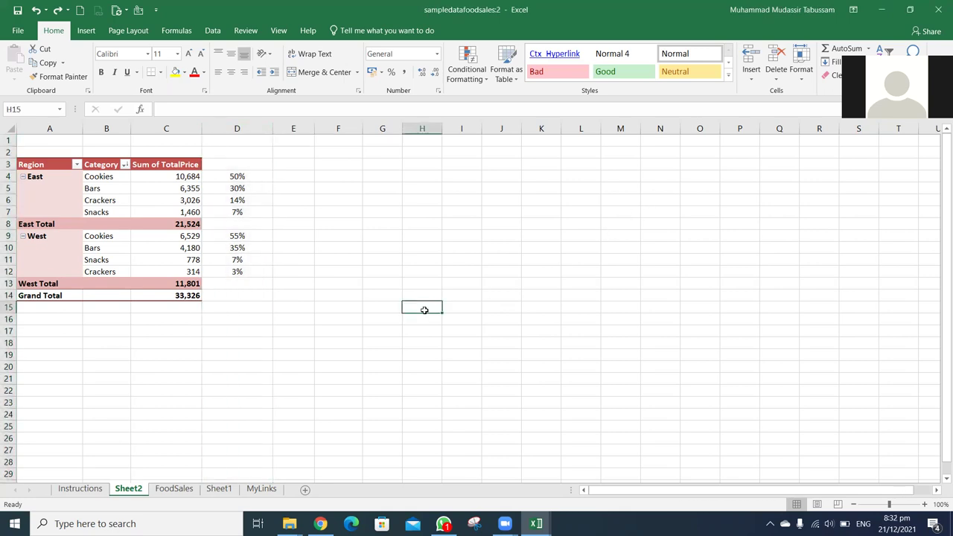
{"action": "key", "text": "ctrl+Up"}
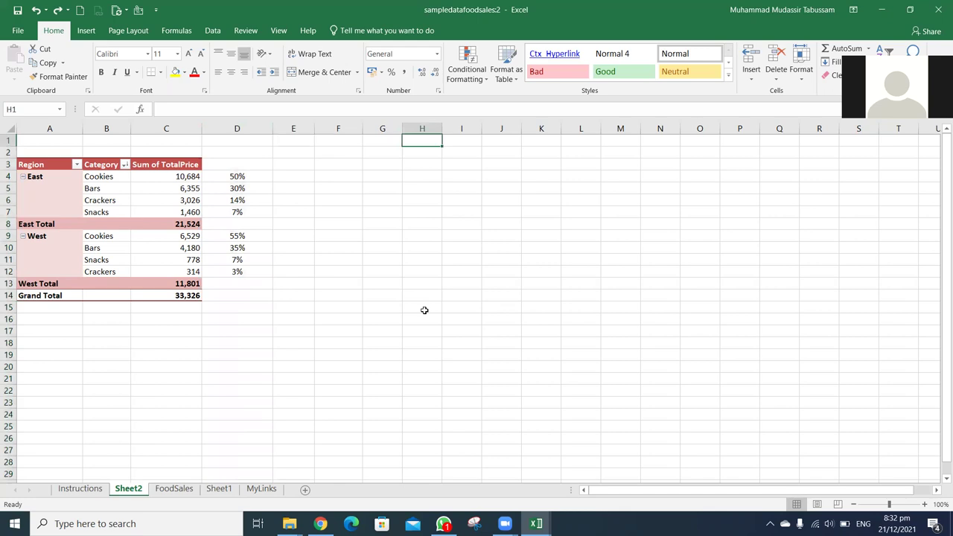
{"action": "key", "text": "Left"}
{"action": "key", "text": "Left"}
{"action": "key", "text": "Left"}
{"action": "key", "text": "Left"}
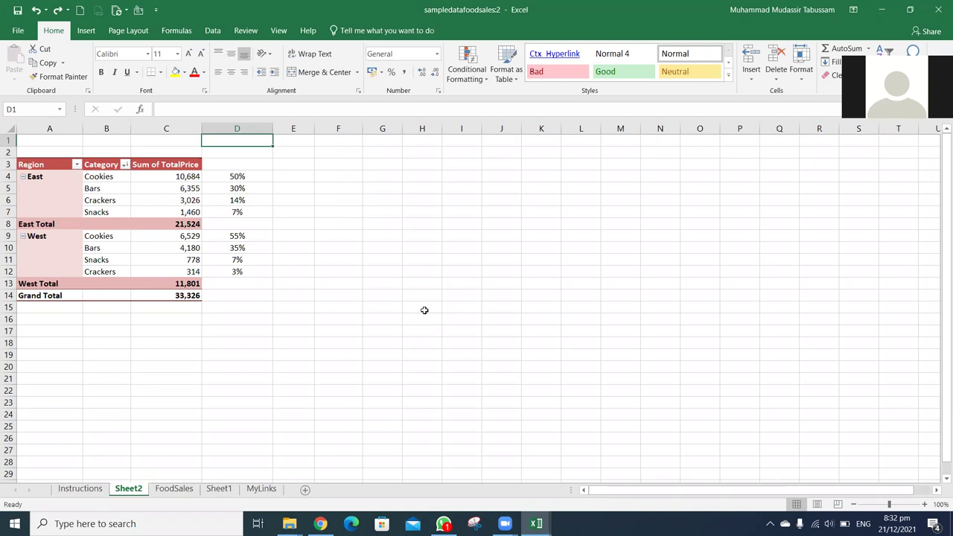
Delete column D with the category percentages beside the PivotTable
{"action": "left_click", "coordinate": [253, 126]}
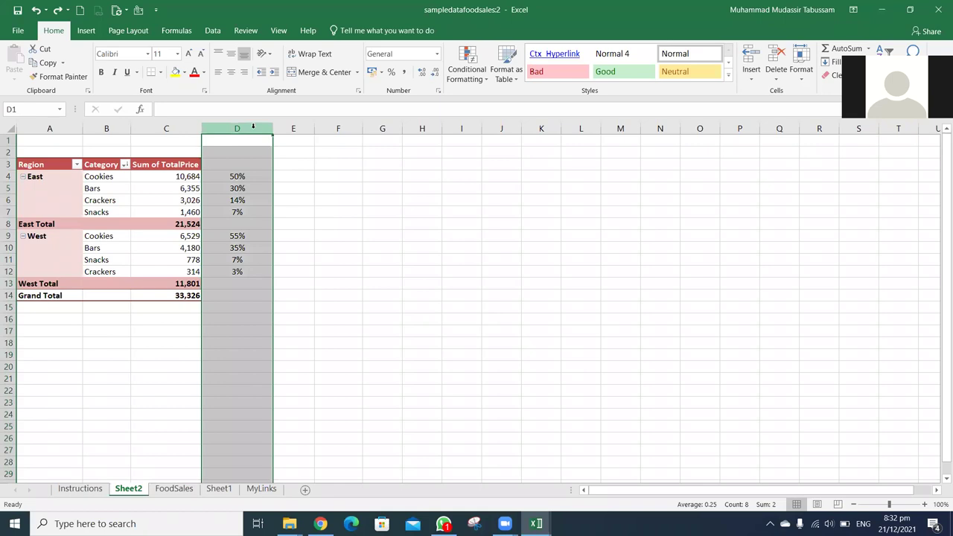
{"action": "key", "text": "Down"}
{"action": "key", "text": "Down"}
{"action": "key", "text": "Down"}
{"action": "key", "text": "Left"}
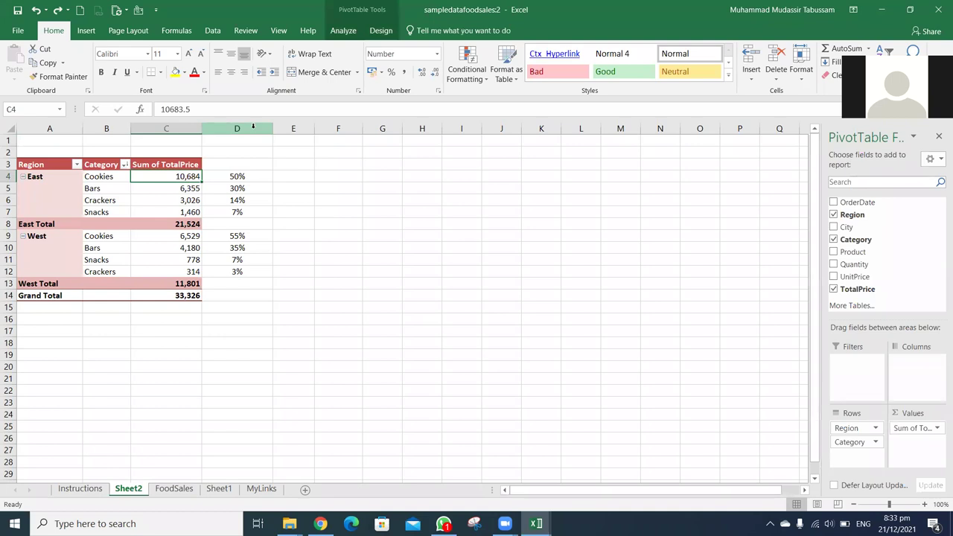
{"action": "key", "text": "Right"}
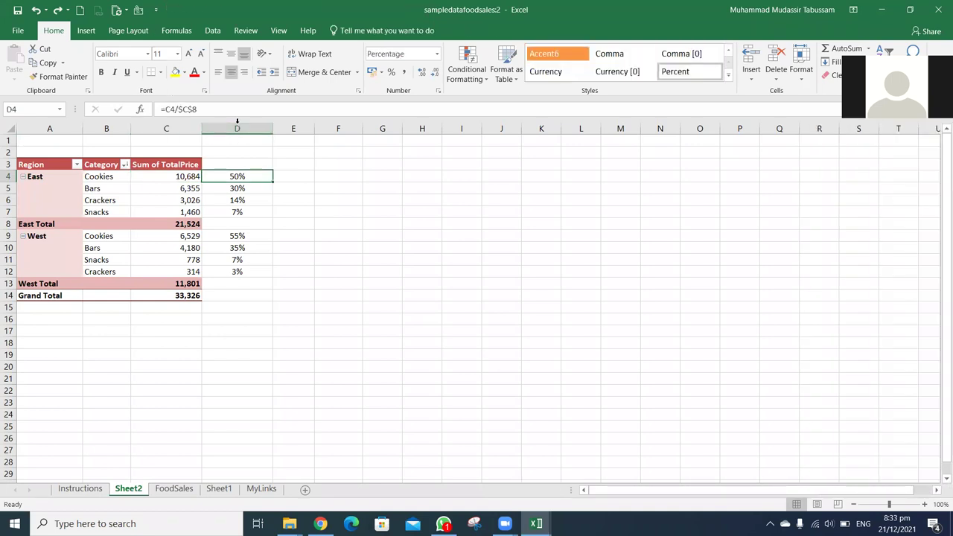
{"action": "left_click", "coordinate": [237, 128]}
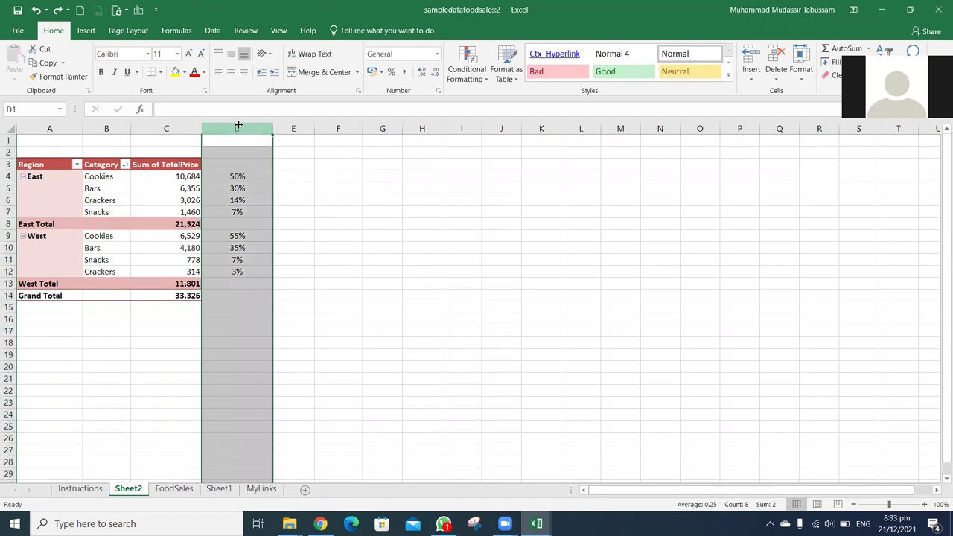
{"action": "key", "text": "ctrl+minus"}
Replace TotalPrice with Quantity as the PivotTable's values and sort the categories by quantity from largest to smallest
{"action": "left_click", "coordinate": [190, 179]}
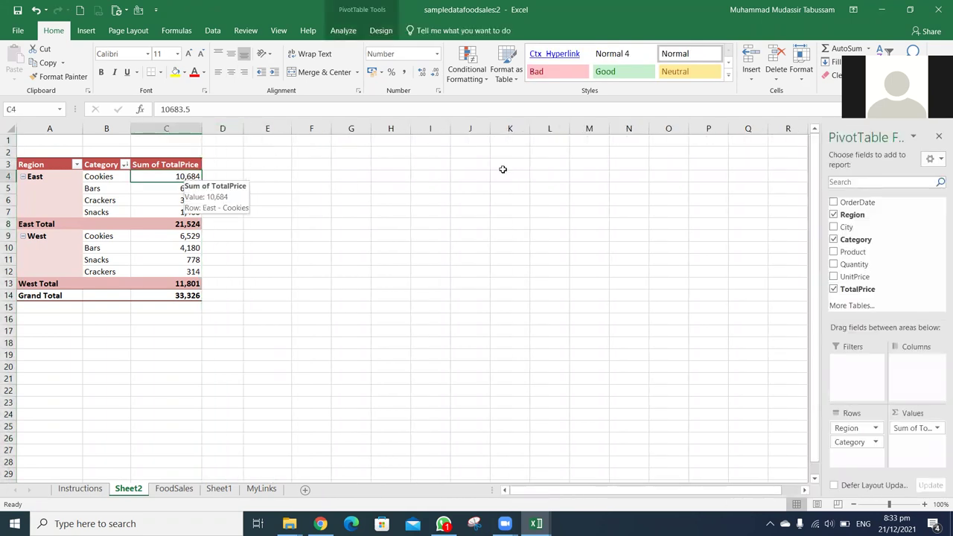
{"action": "left_click_drag", "start_coordinate": [916, 429], "coordinate": [734, 364]}
{"action": "left_click_drag", "start_coordinate": [854, 265], "coordinate": [915, 441]}
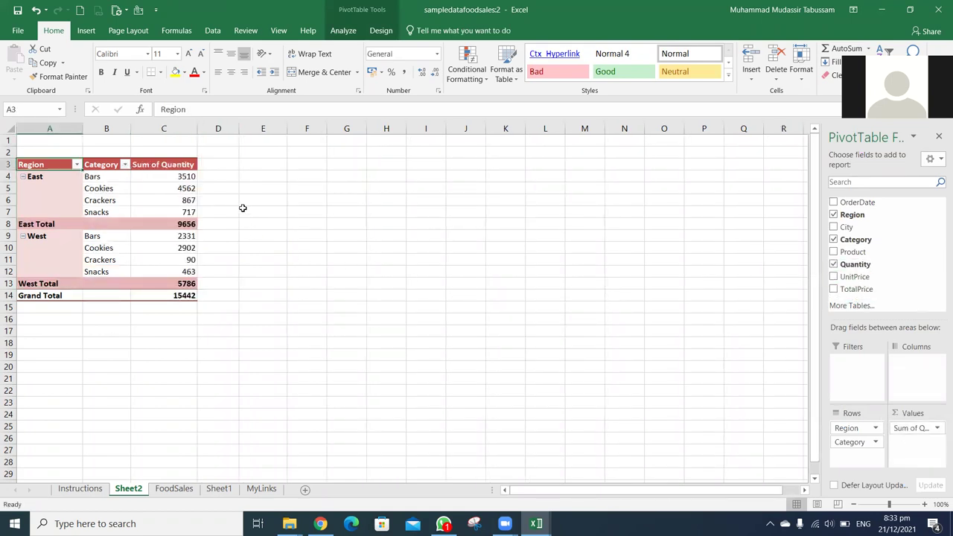
{"action": "right_click", "coordinate": [188, 177]}
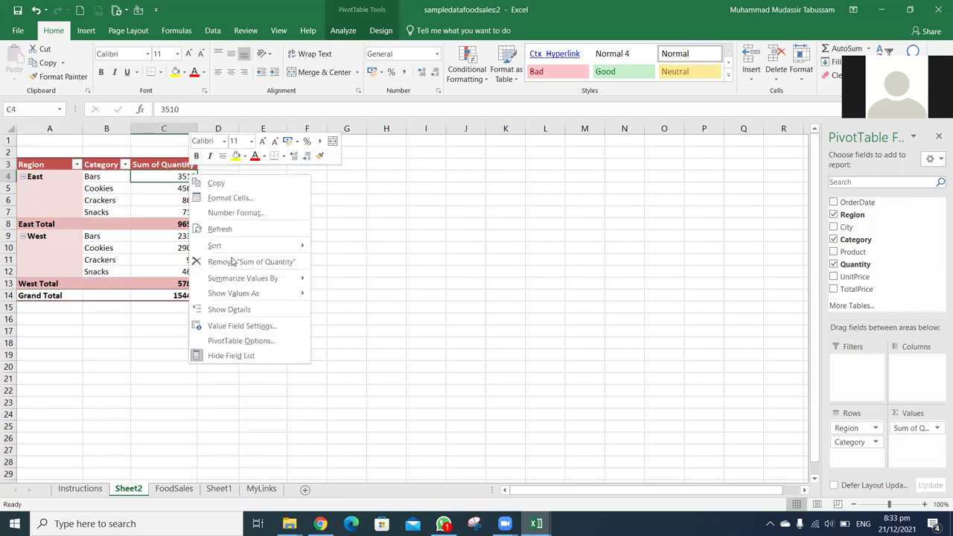
{"action": "mouse_move", "coordinate": [228, 245]}
{"action": "left_click", "coordinate": [350, 262]}
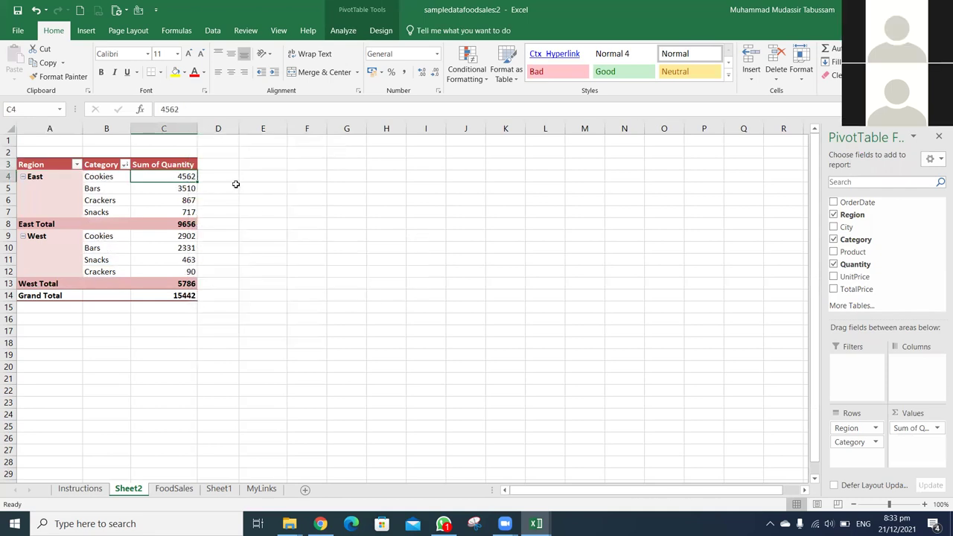
Enter =C4/$C$8 in D4 to divide East Cookies quantity by the East total
{"action": "left_click", "coordinate": [229, 179]}
{"action": "type", "text": "="}
{"action": "key", "text": "Left"}
{"action": "type", "text": "/"}
{"action": "key", "text": "Left"}
{"action": "key", "text": "Down"}
{"action": "key", "text": "Down"}
{"action": "key", "text": "Down"}
{"action": "key", "text": "Down"}
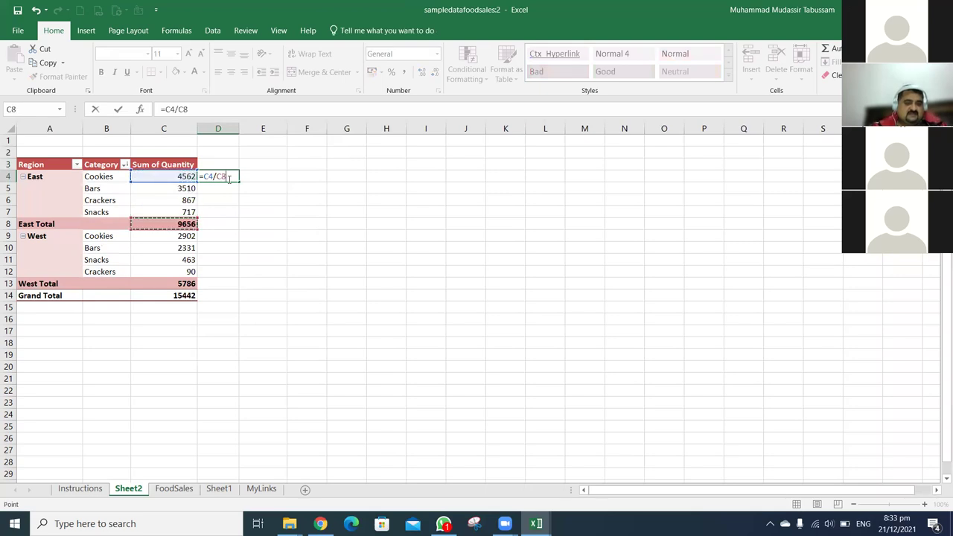
{"action": "key", "text": "F4"}
{"action": "key", "text": "Return"}
Format D4 as a percentage and copy its formula to D5:D7 for the remaining East categories
{"action": "left_click", "coordinate": [229, 182]}
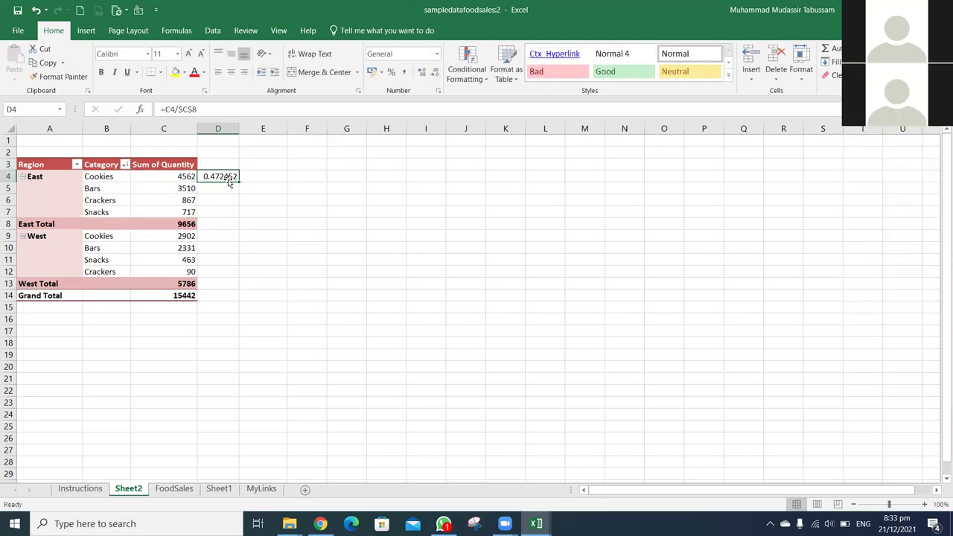
{"action": "key", "text": "ctrl+shift+5"}
{"action": "key", "text": "ctrl+c"}
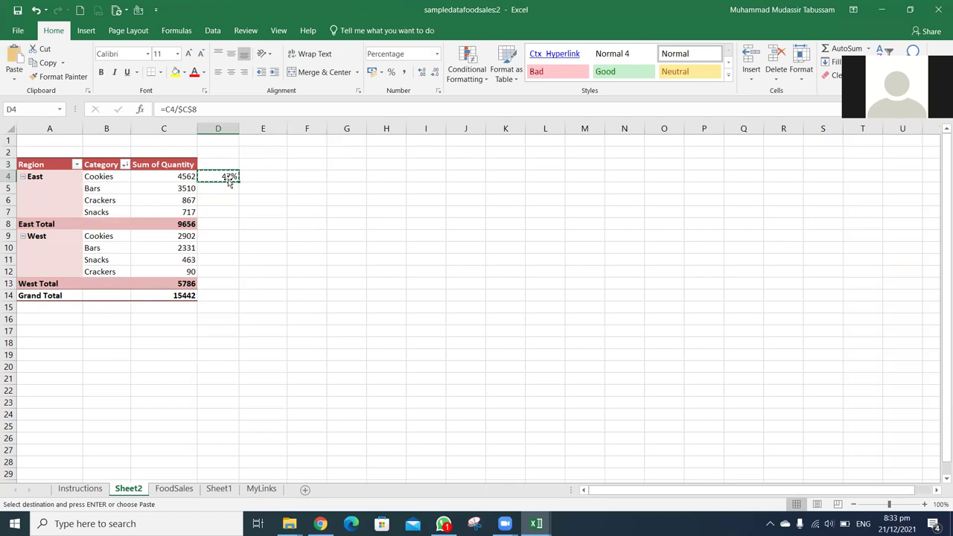
{"action": "key", "text": "Down"}
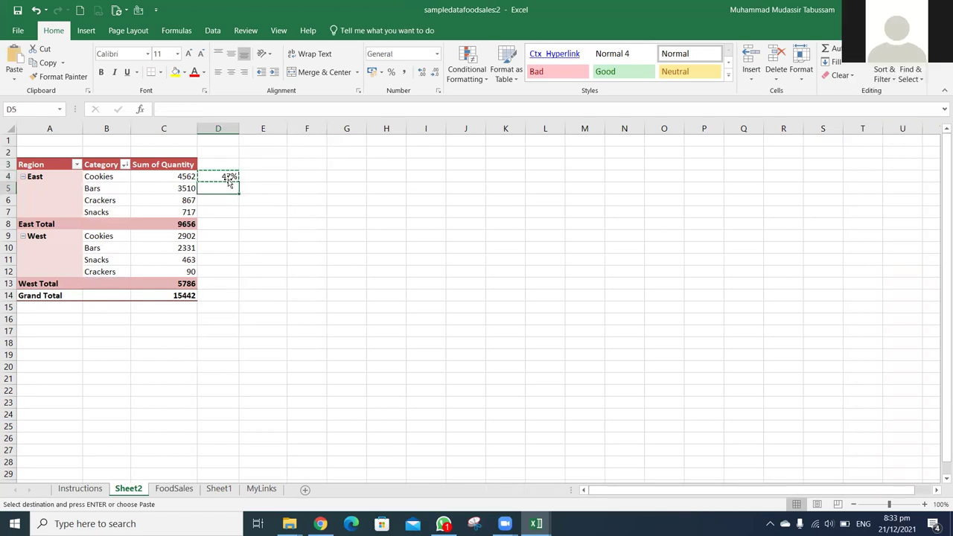
{"action": "key", "text": "shift+Down"}
{"action": "key", "text": "shift+Down"}
{"action": "key", "text": "ctrl+v"}
Copy the percentage formula into D9 and change its divisor to the West total, giving =C9/$C$13
{"action": "key", "text": "Up"}
{"action": "key", "text": "Down"}
{"action": "key", "text": "Up"}
{"action": "key", "text": "Down"}
{"action": "key", "text": "Down"}
{"action": "key", "text": "Down"}
{"action": "key", "text": "Down"}
{"action": "key", "text": "Down"}
{"action": "key", "text": "ctrl+v"}
{"action": "key", "text": "F2"}
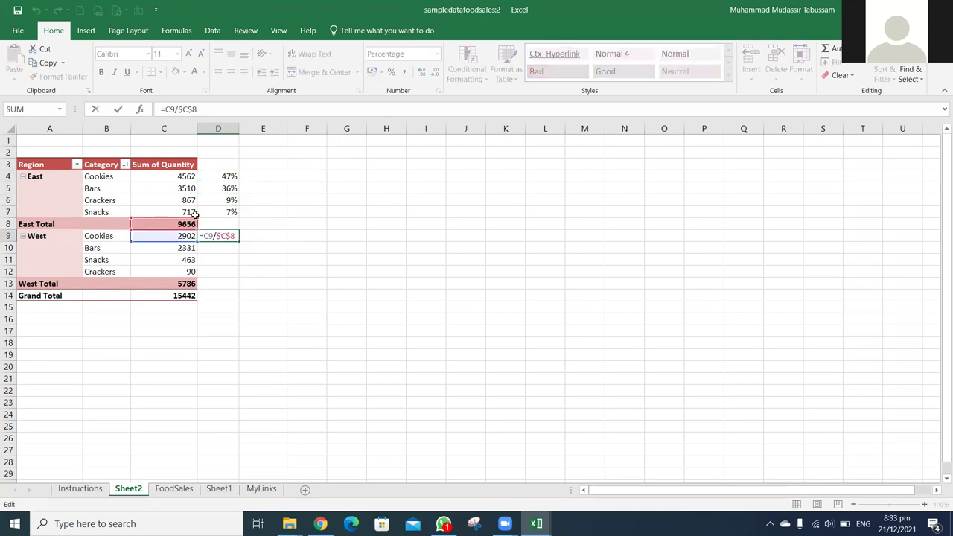
{"action": "left_click_drag", "start_coordinate": [196, 222], "coordinate": [191, 285]}
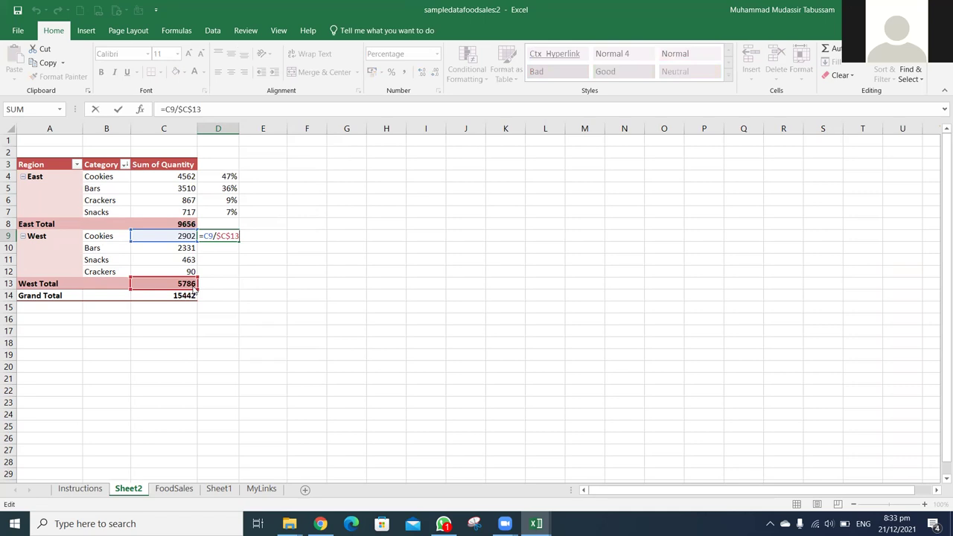
{"action": "key", "text": "Return"}
Copy the D9 percentage formula to D10:D12 for the remaining West categories
{"action": "key", "text": "Up"}
{"action": "key", "text": "ctrl+c"}
{"action": "key", "text": "Down"}
{"action": "key", "text": "shift+Down"}
{"action": "key", "text": "shift+Down"}
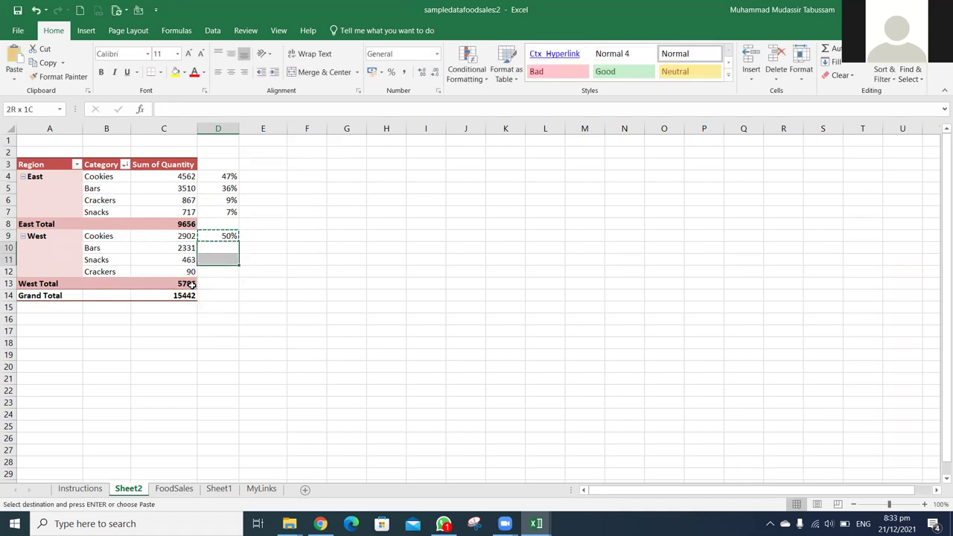
{"action": "key", "text": "ctrl+v"}
{"action": "key", "text": "Escape"}
{"action": "key", "text": "Up"}
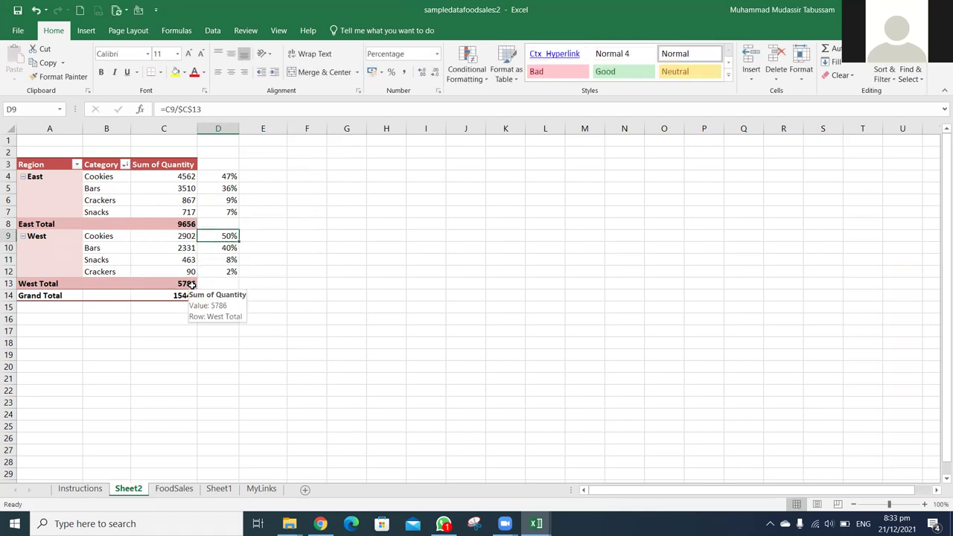
{"action": "key", "text": "Up"}
{"action": "key", "text": "Up"}
{"action": "key", "text": "Up"}
{"action": "key", "text": "Up"}
{"action": "key", "text": "Up"}
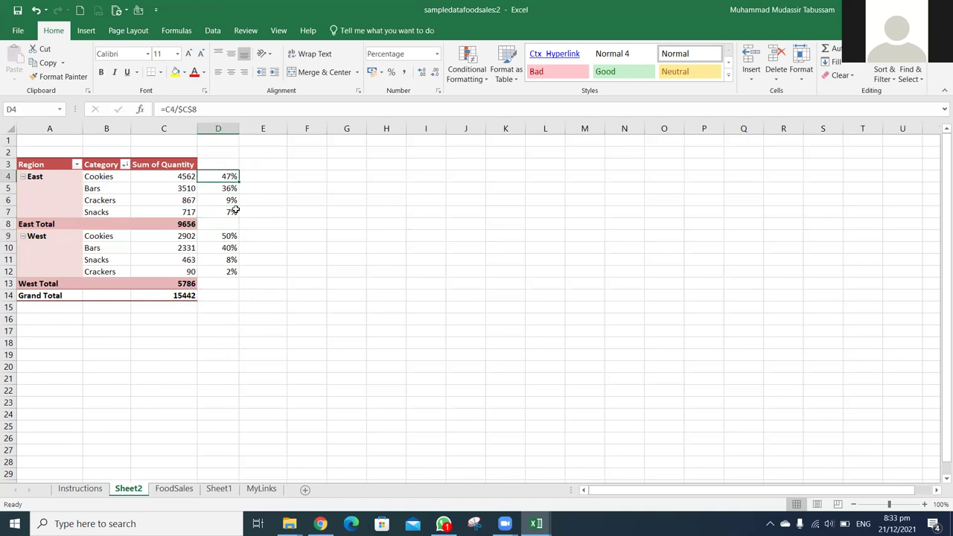
{"action": "left_click", "coordinate": [172, 177]}
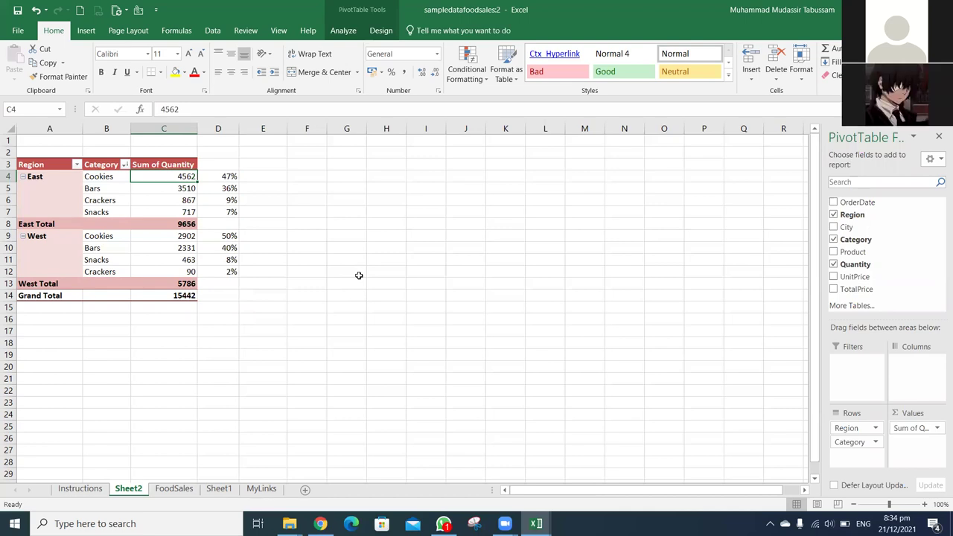
Clear the percentage formulas from column D and return to the PivotTable's first category cell
{"action": "left_click", "coordinate": [222, 125]}
{"action": "key", "text": "Delete"}
{"action": "key", "text": "Down"}
{"action": "key", "text": "Down"}
{"action": "key", "text": "Down"}
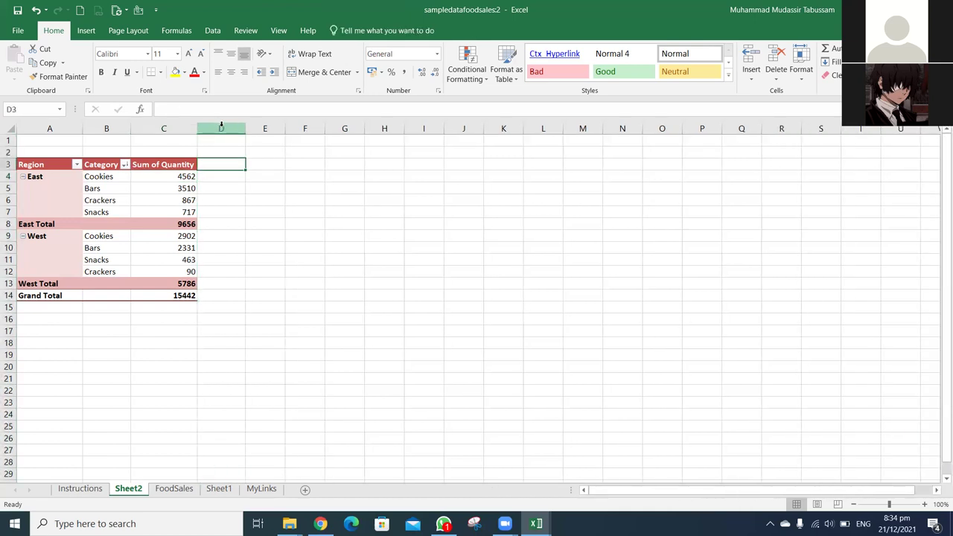
{"action": "key", "text": "Left"}
{"action": "key", "text": "Left"}
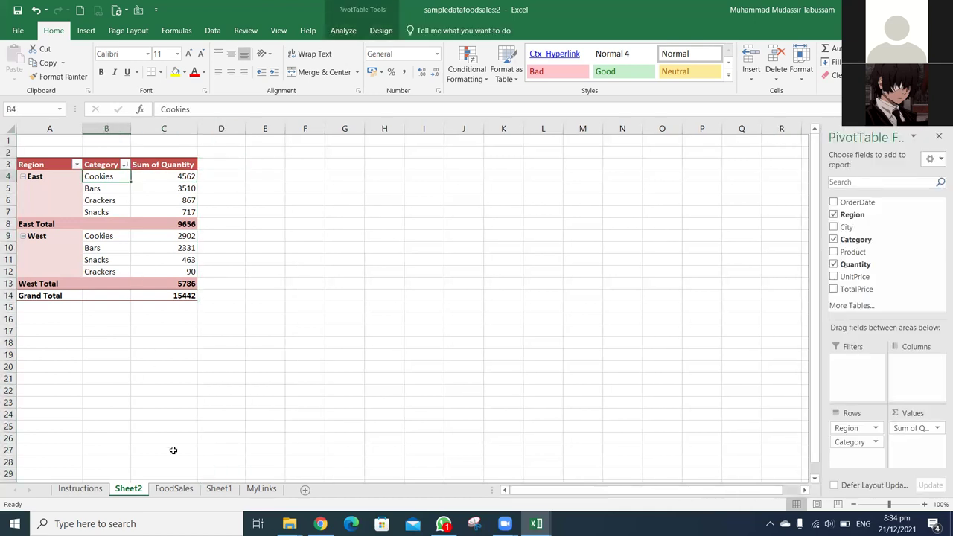
Look at the Product column in the FoodSales source data and return to Sheet2
{"action": "left_click", "coordinate": [180, 490]}
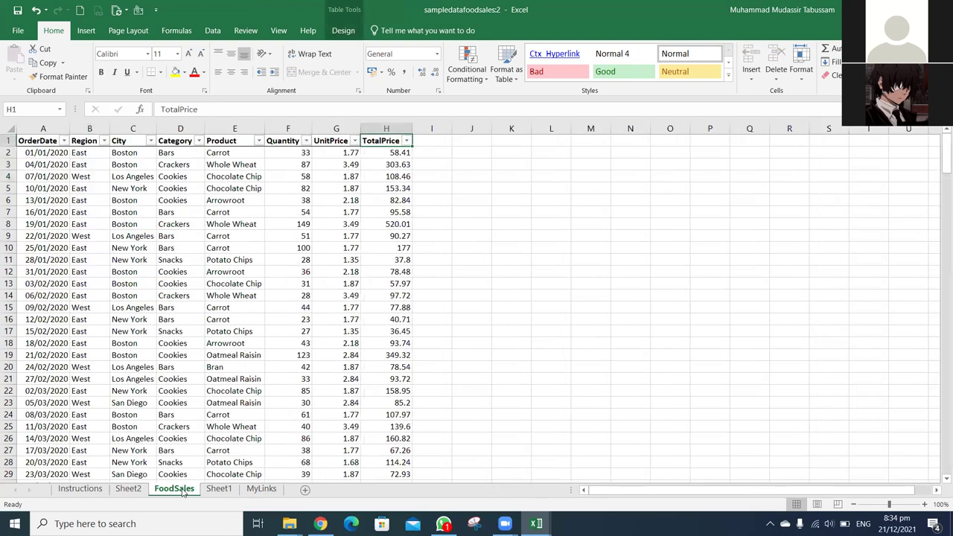
{"action": "key", "text": "Left"}
{"action": "key", "text": "Left"}
{"action": "key", "text": "Left"}
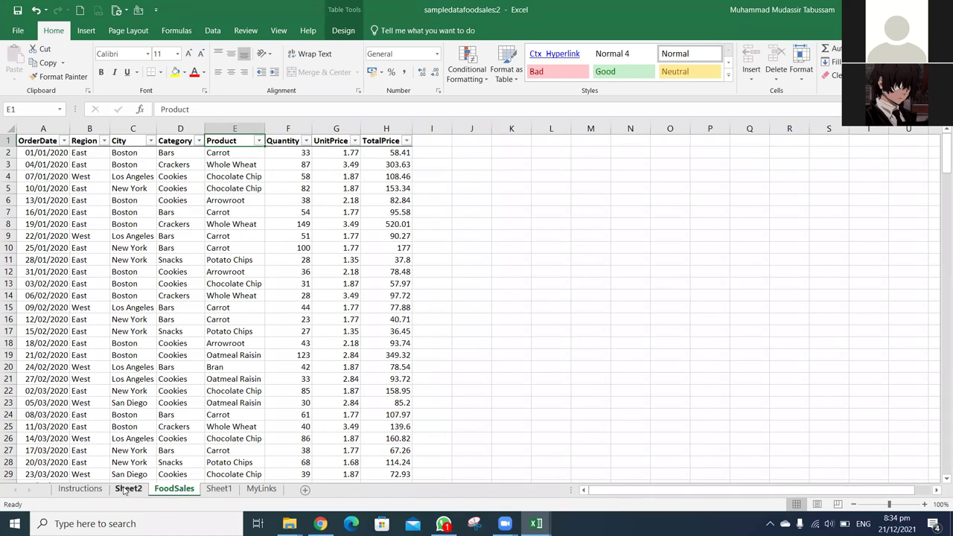
{"action": "key", "text": "ctrl+Page_Up"}
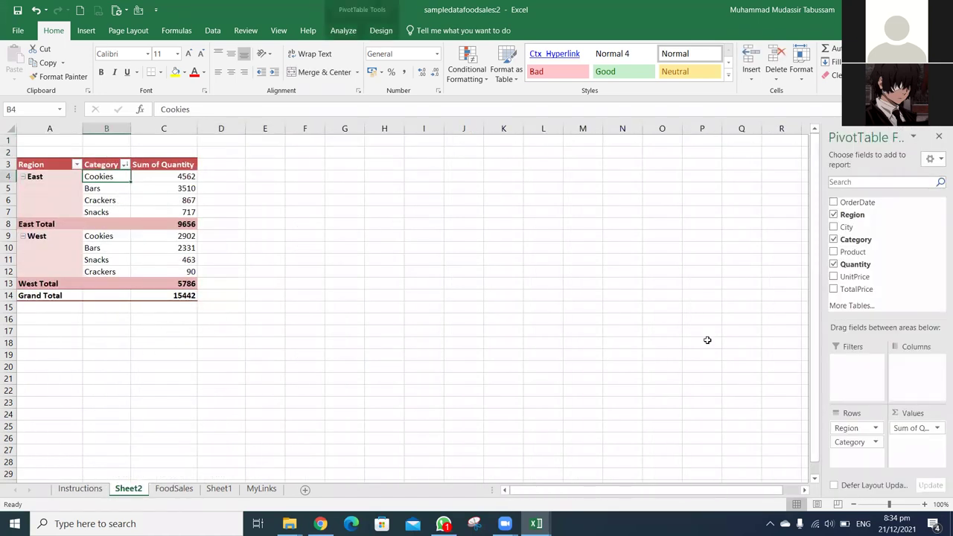
Replace Category with Product in the PivotTable's rows and sort the products by quantity from largest to smallest
{"action": "left_click_drag", "start_coordinate": [854, 251], "coordinate": [917, 376]}
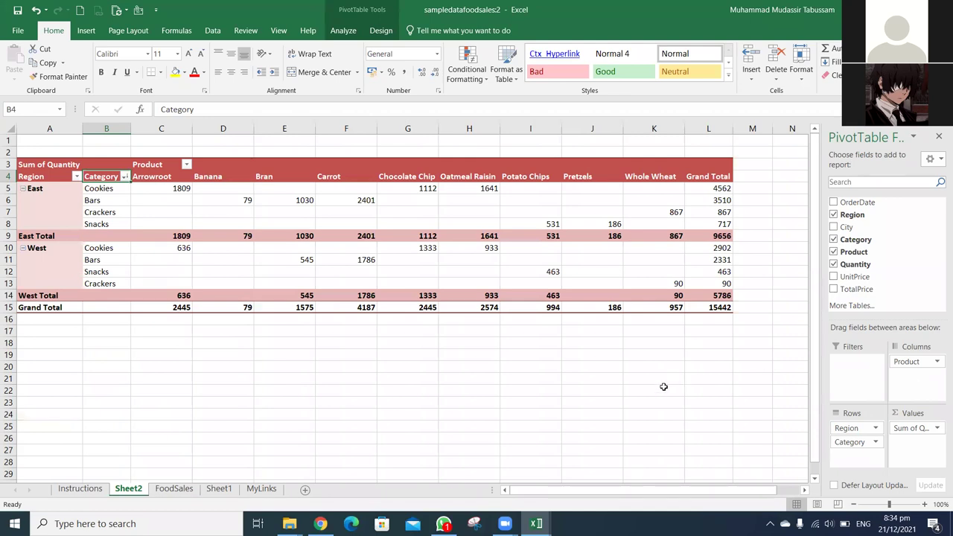
{"action": "left_click_drag", "start_coordinate": [864, 444], "coordinate": [901, 373]}
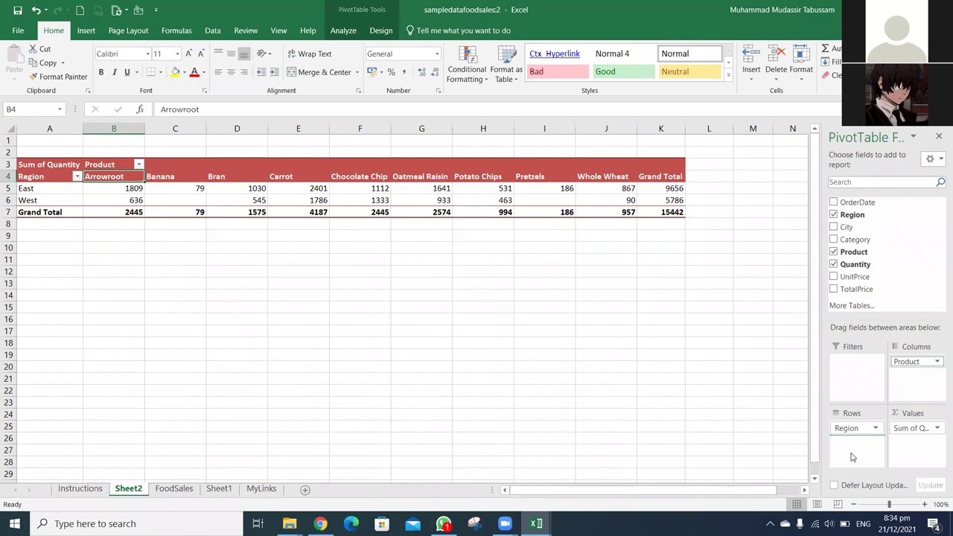
{"action": "left_click_drag", "start_coordinate": [853, 457], "coordinate": [852, 456]}
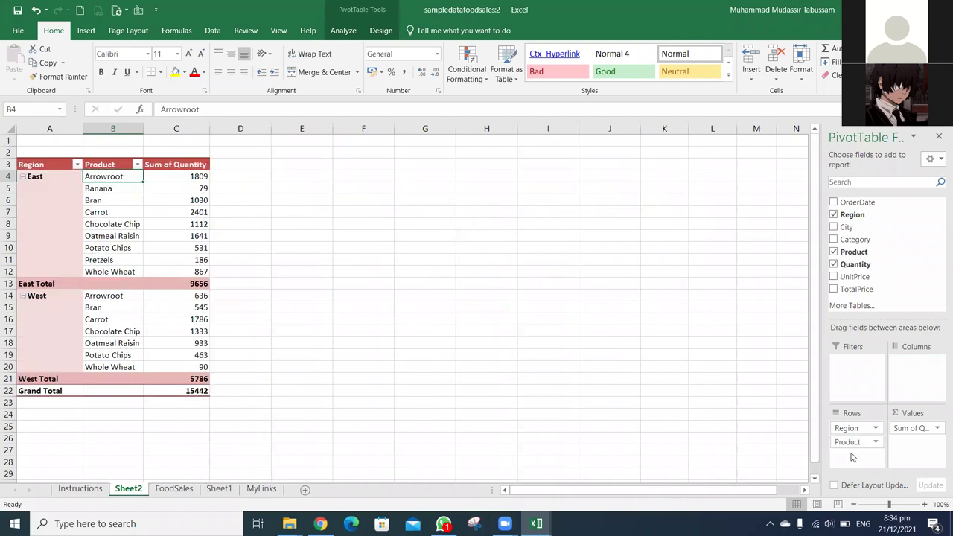
{"action": "right_click", "coordinate": [187, 177]}
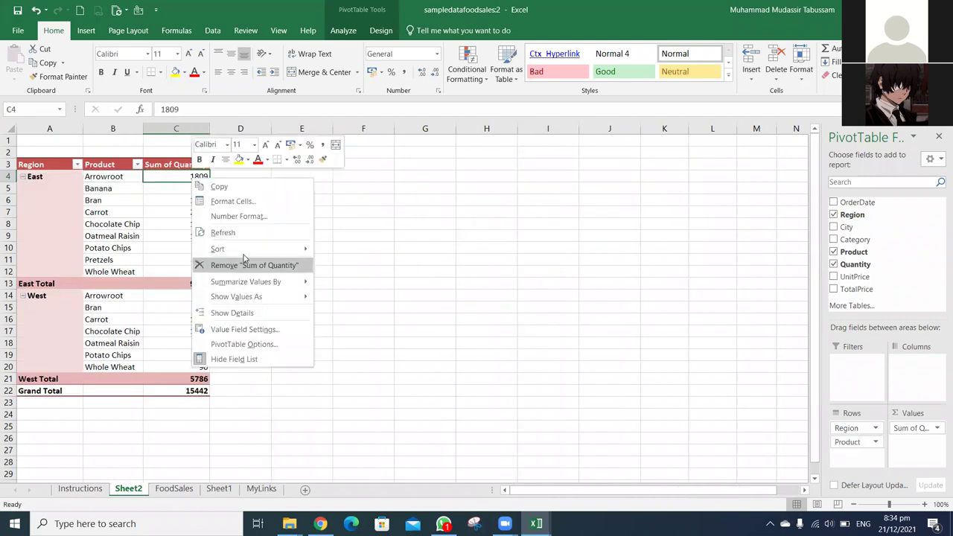
{"action": "mouse_move", "coordinate": [246, 248]}
{"action": "left_click", "coordinate": [370, 265]}
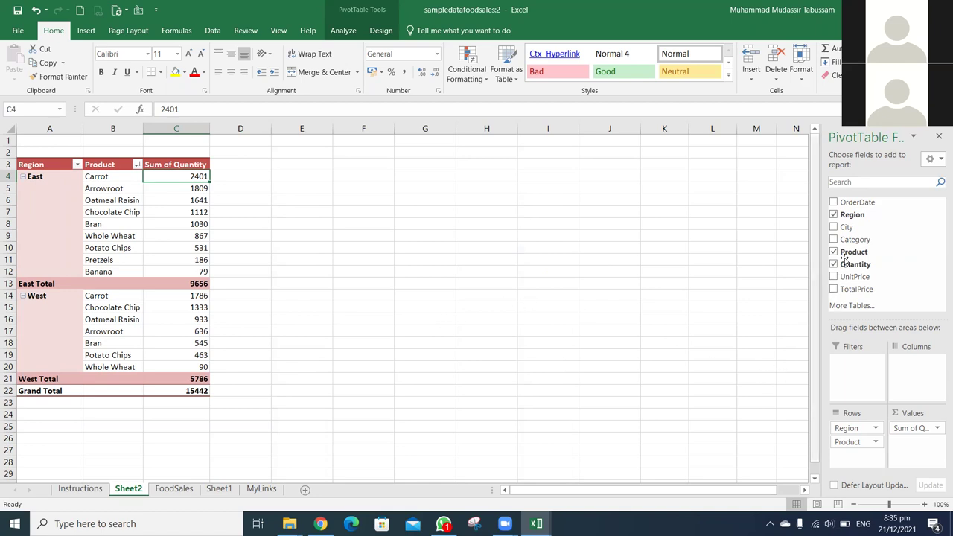
Add Category between Region and Product in the PivotTable's rows, and move it to the columns area
{"action": "left_click_drag", "start_coordinate": [855, 240], "coordinate": [862, 439]}
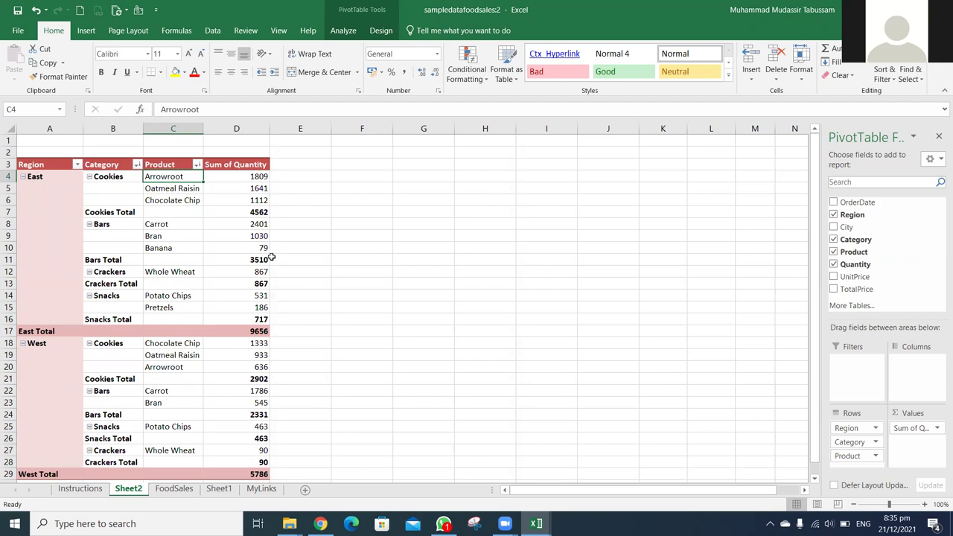
{"action": "mouse_move", "coordinate": [268, 256]}
{"action": "left_click_drag", "start_coordinate": [864, 444], "coordinate": [916, 384]}
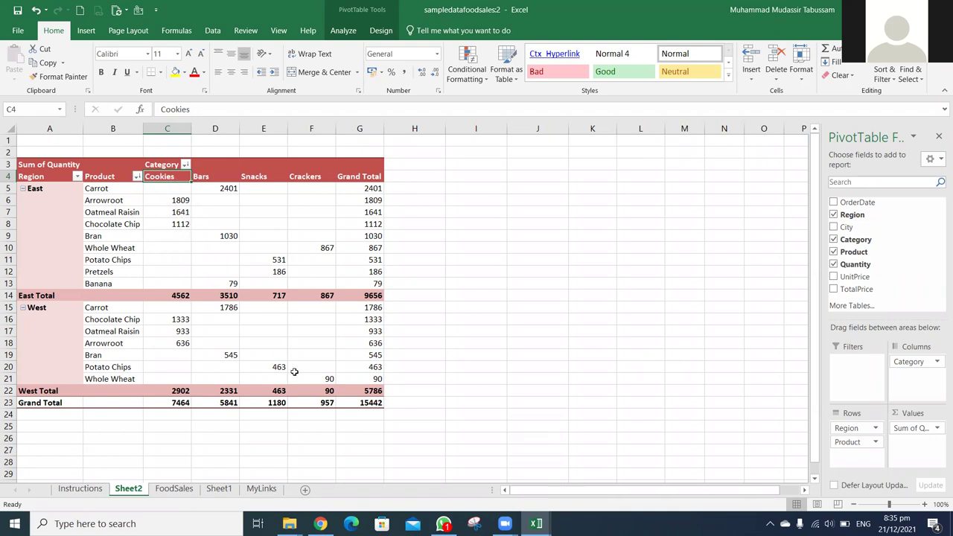
{"action": "mouse_move", "coordinate": [294, 371]}
{"action": "mouse_move", "coordinate": [189, 221]}
Switch the PivotTable's values from Quantity to TotalPrice and back to Quantity
{"action": "left_click", "coordinate": [179, 199]}
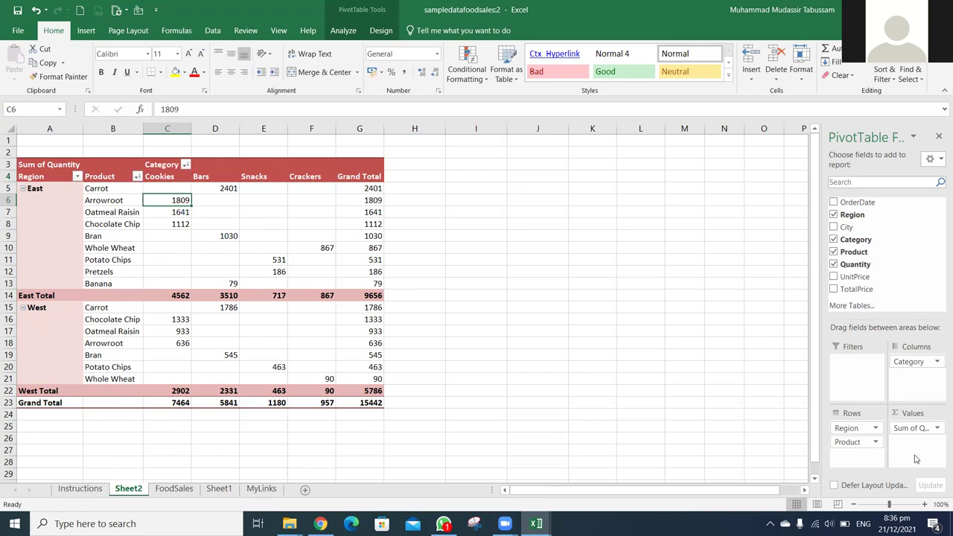
{"action": "left_click_drag", "start_coordinate": [864, 290], "coordinate": [880, 442]}
{"action": "left_click_drag", "start_coordinate": [786, 431], "coordinate": [715, 410]}
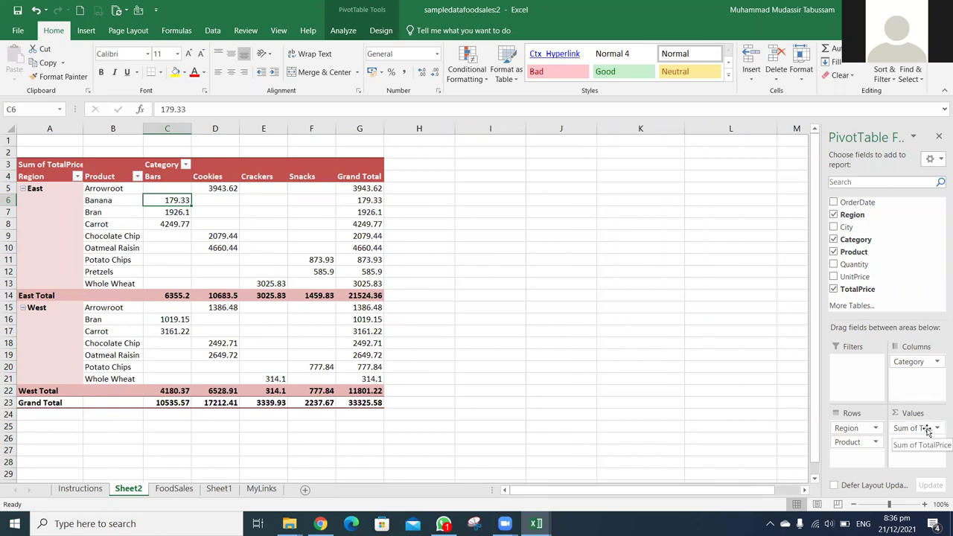
{"action": "left_click_drag", "start_coordinate": [927, 431], "coordinate": [689, 376]}
{"action": "left_click_drag", "start_coordinate": [857, 264], "coordinate": [926, 432]}
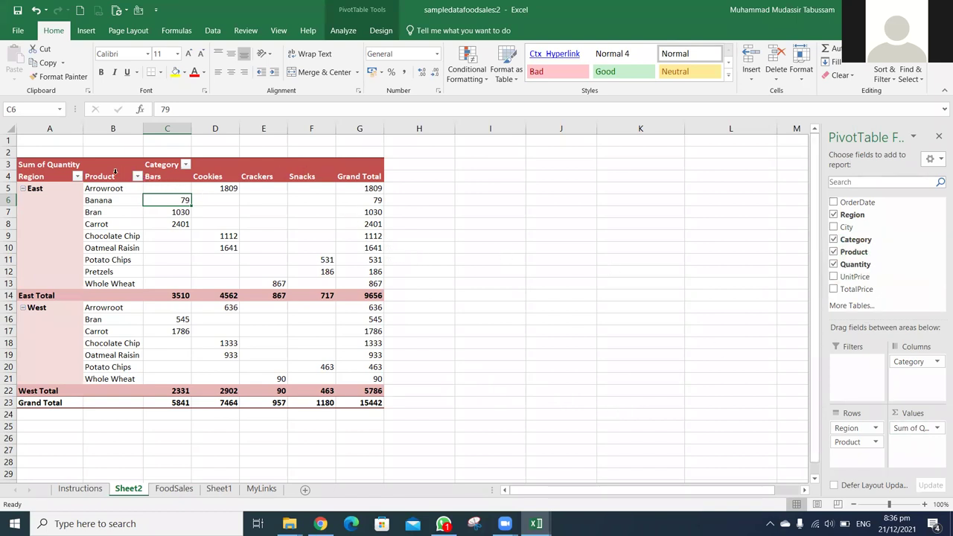
Look over the East region's products and the category headings in the PivotTable
{"action": "left_click_drag", "start_coordinate": [109, 189], "coordinate": [112, 283]}
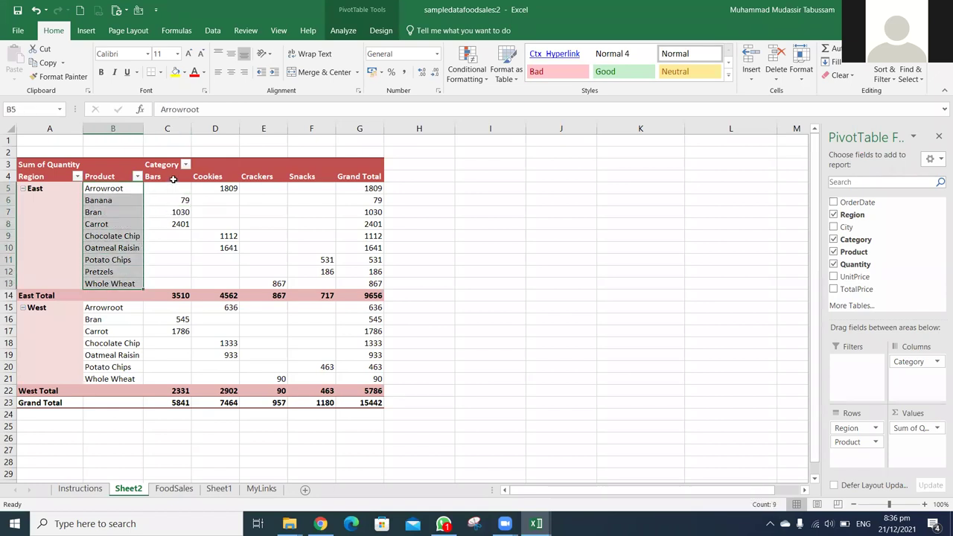
{"action": "left_click", "coordinate": [197, 177]}
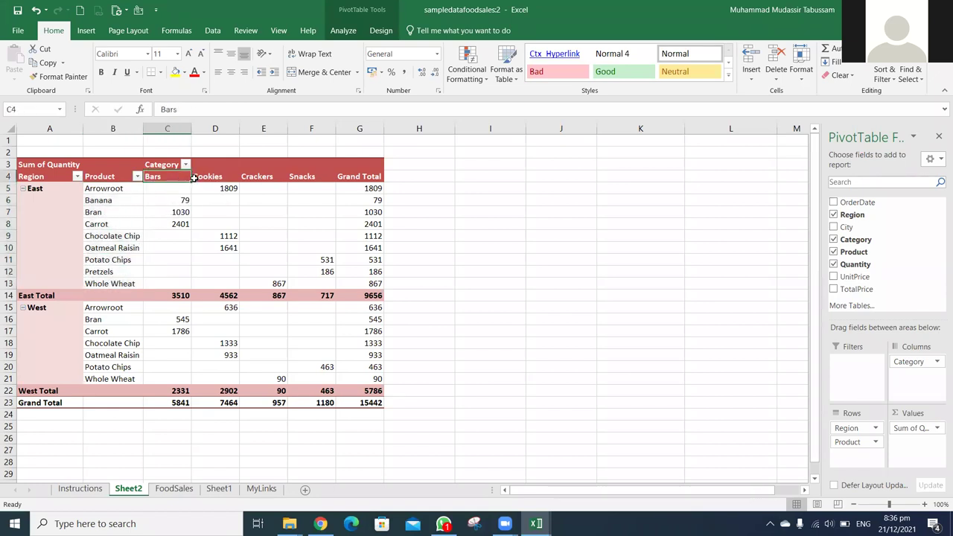
{"action": "left_click", "coordinate": [251, 174]}
{"action": "left_click", "coordinate": [312, 180]}
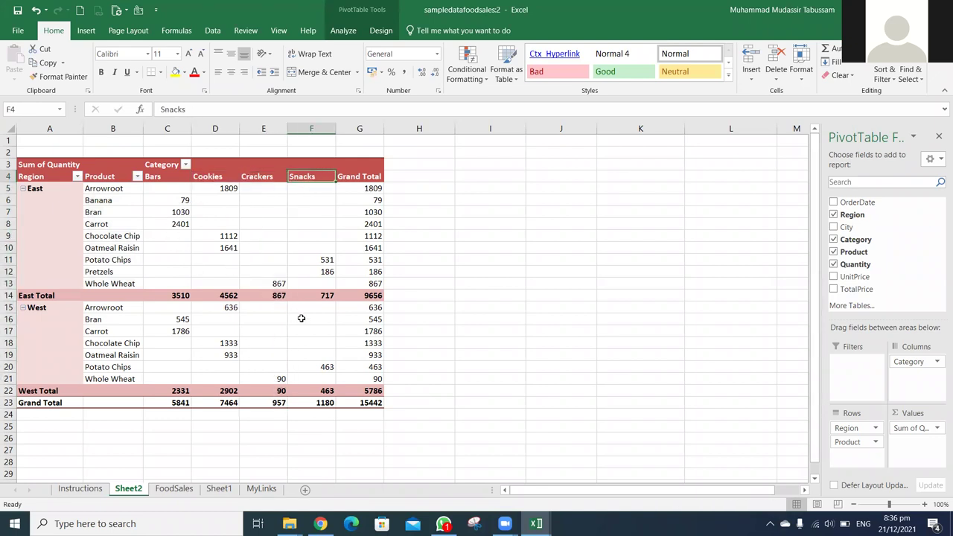
{"action": "mouse_move", "coordinate": [302, 319]}
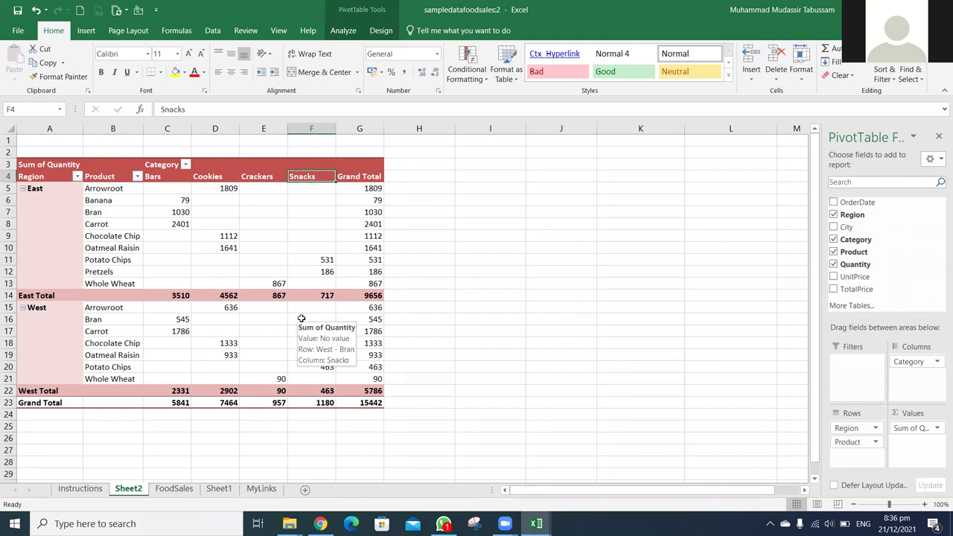
{"action": "left_click", "coordinate": [59, 128]}
{"action": "left_click_drag", "start_coordinate": [82, 128], "coordinate": [341, 138]}
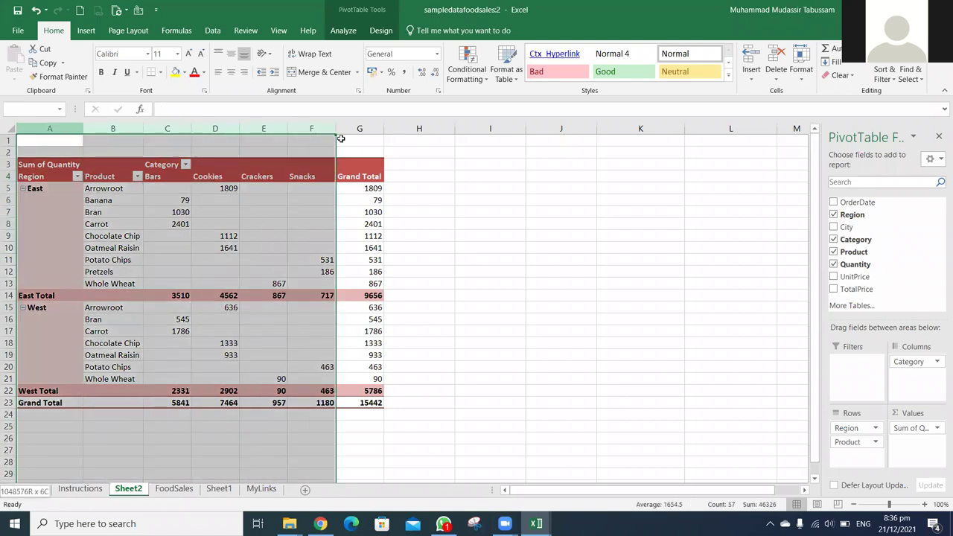
{"action": "left_click", "coordinate": [87, 31]}
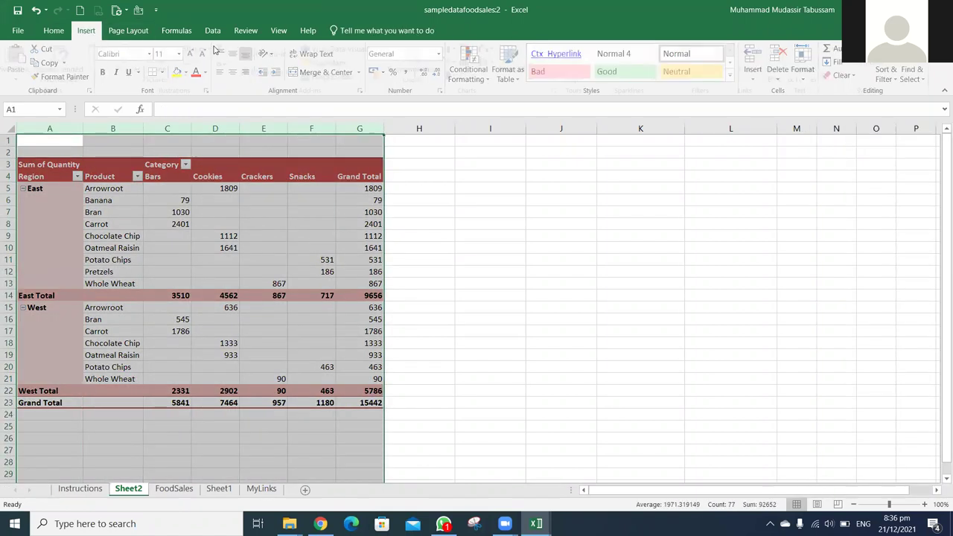
{"action": "left_click", "coordinate": [542, 71]}
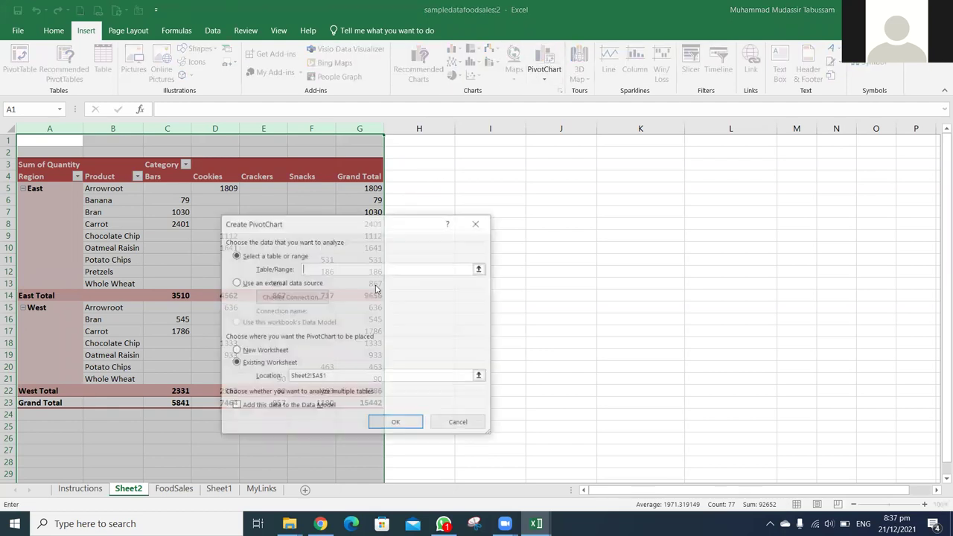
{"action": "left_click", "coordinate": [459, 424]}
Delete the PivotTable from Sheet2 and create a PivotChart of the FoodSales table Sales_Data on a new worksheet
{"action": "left_click_drag", "start_coordinate": [59, 127], "coordinate": [380, 120]}
{"action": "key", "text": "Delete"}
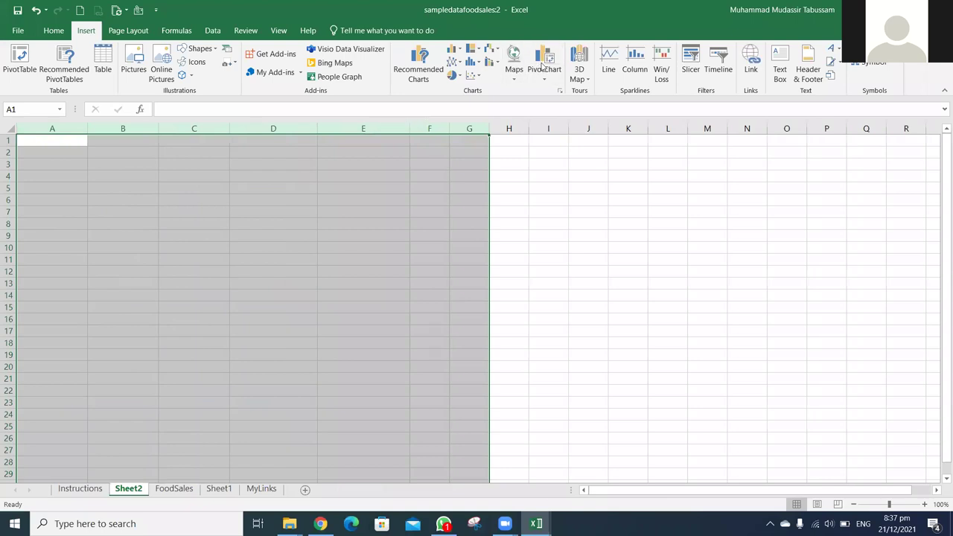
{"action": "left_click", "coordinate": [175, 490]}
{"action": "left_click_drag", "start_coordinate": [176, 495], "coordinate": [127, 462]}
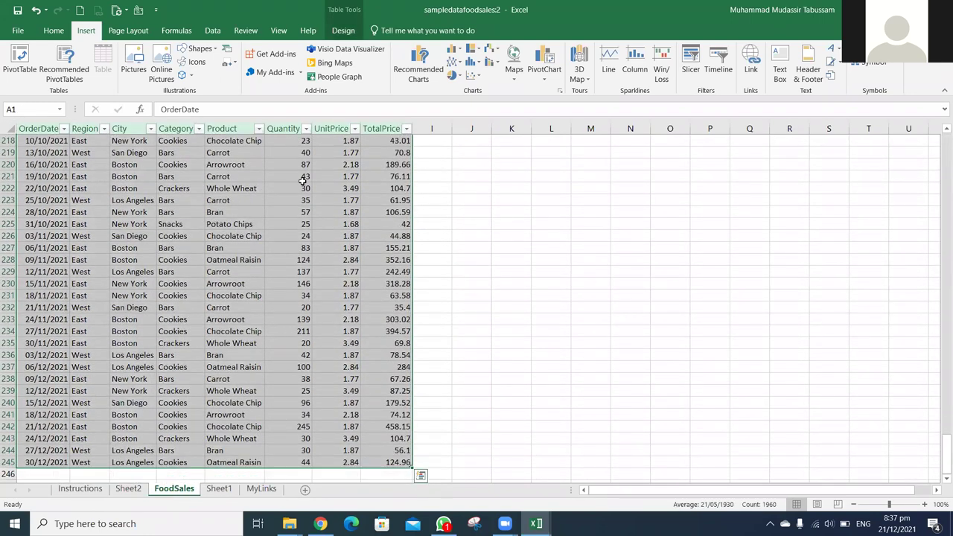
{"action": "left_click", "coordinate": [544, 63]}
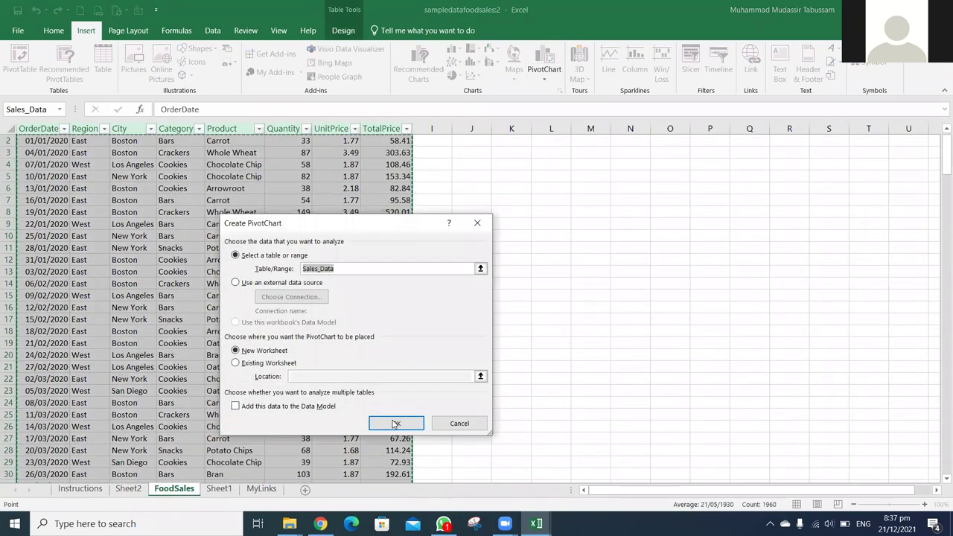
{"action": "left_click", "coordinate": [395, 422]}
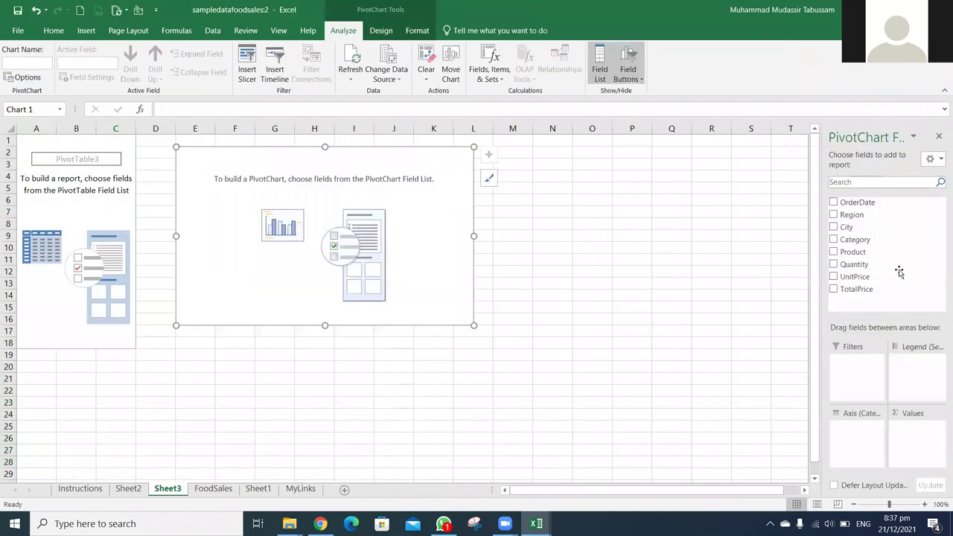
Set Region, City, Category and Product as the PivotChart's axis fields and TotalPrice as its values
{"action": "left_click_drag", "start_coordinate": [866, 218], "coordinate": [847, 428]}
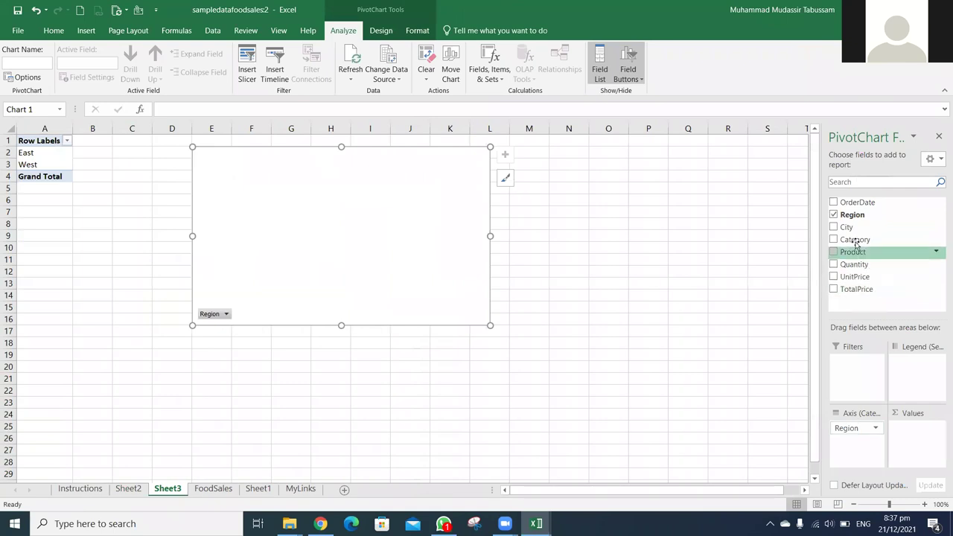
{"action": "left_click_drag", "start_coordinate": [850, 230], "coordinate": [849, 444]}
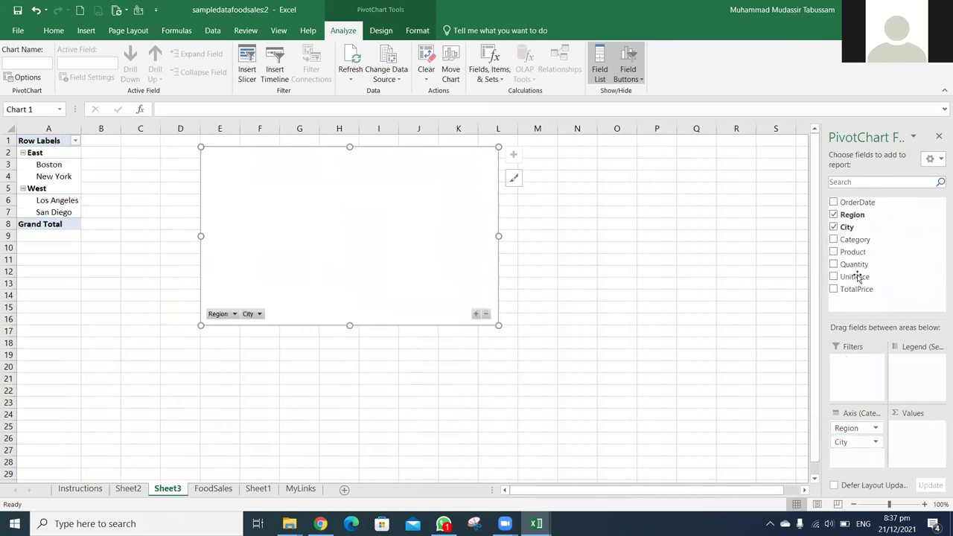
{"action": "left_click_drag", "start_coordinate": [857, 240], "coordinate": [858, 458]}
{"action": "left_click_drag", "start_coordinate": [861, 257], "coordinate": [862, 326]}
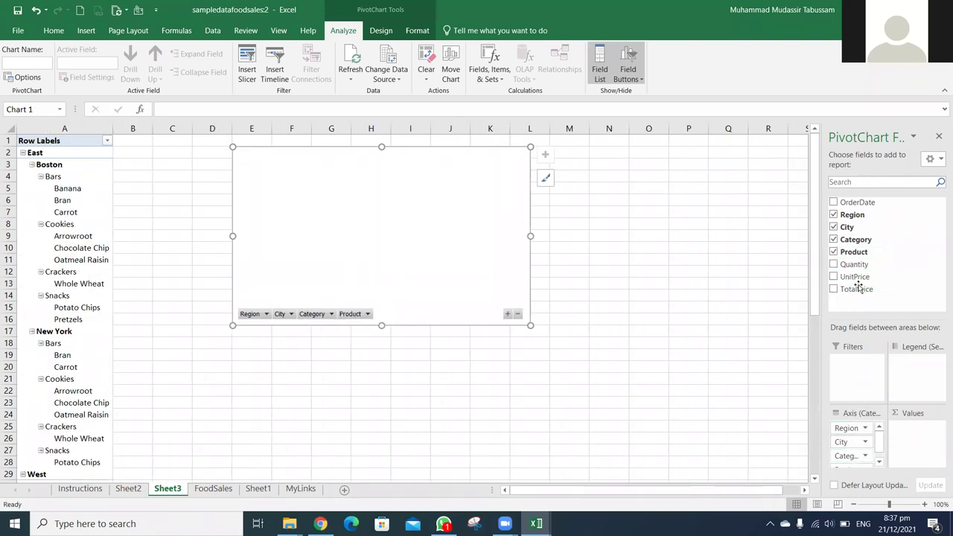
{"action": "left_click_drag", "start_coordinate": [857, 289], "coordinate": [917, 438]}
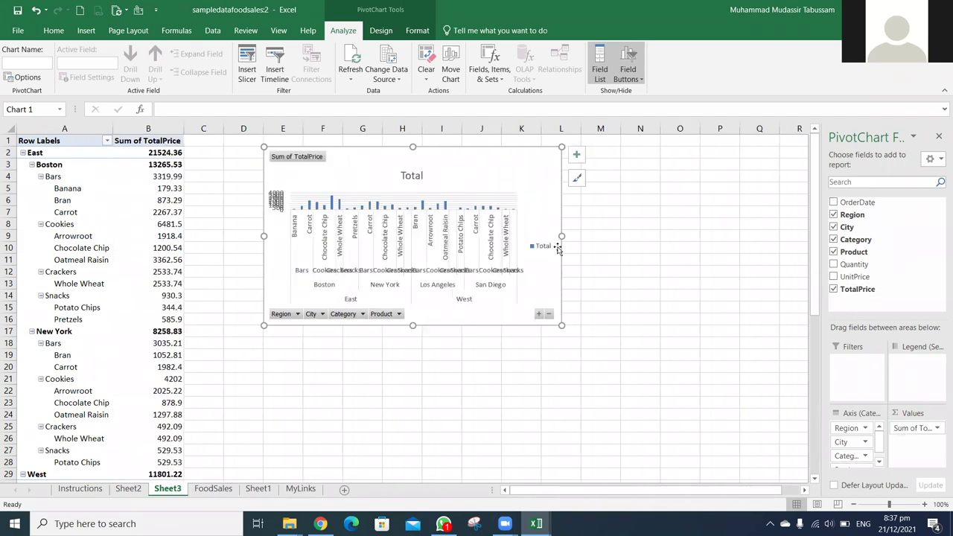
Widen and heighten the PivotChart to span about 25 rows and columns D to V, placed at the top of the sheet
{"action": "left_click_drag", "start_coordinate": [648, 239], "coordinate": [808, 238]}
{"action": "left_click_drag", "start_coordinate": [434, 355], "coordinate": [395, 356]}
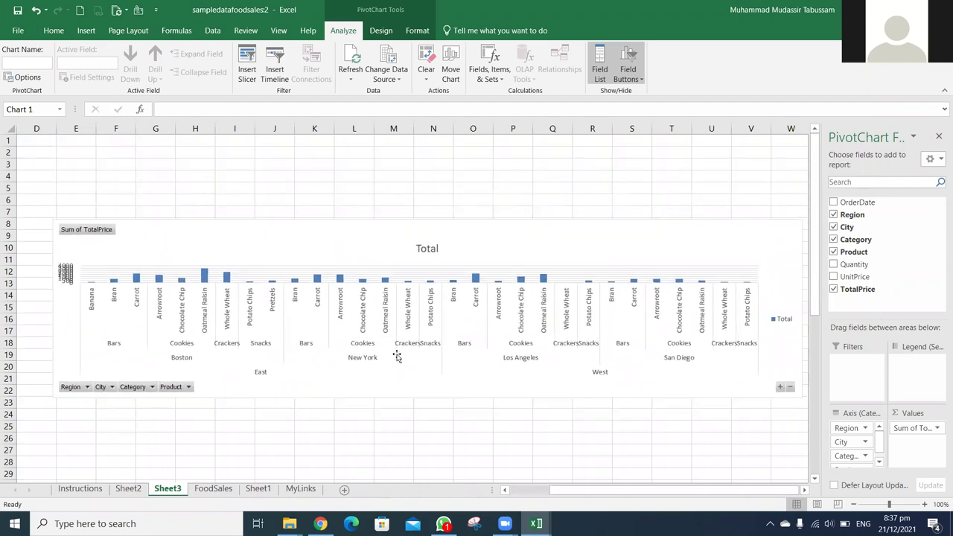
{"action": "left_click_drag", "start_coordinate": [411, 461], "coordinate": [411, 466]}
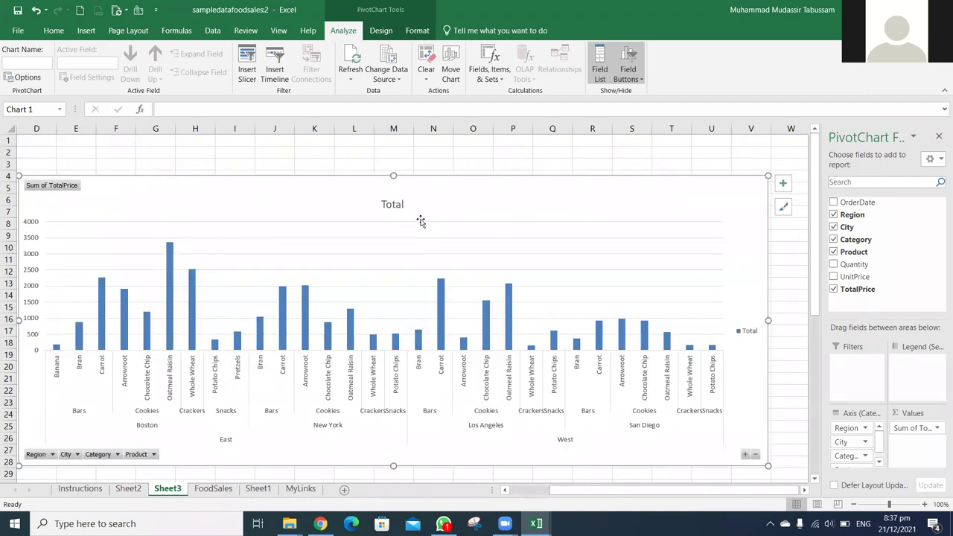
{"action": "left_click_drag", "start_coordinate": [414, 143], "coordinate": [422, 141]}
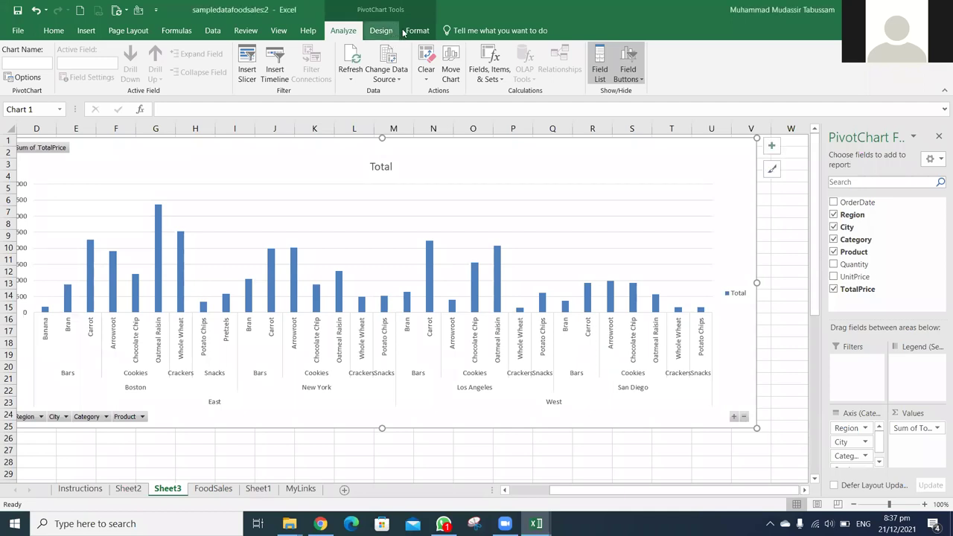
Apply the first chart style to the PivotChart and recolor it with the third colorful palette, starting with red
{"action": "left_click", "coordinate": [381, 31]}
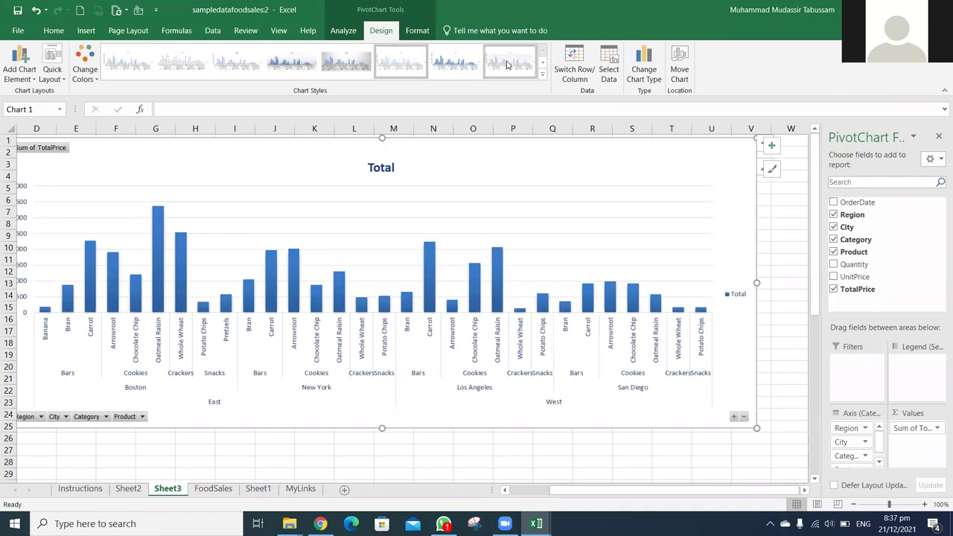
{"action": "left_click", "coordinate": [543, 75]}
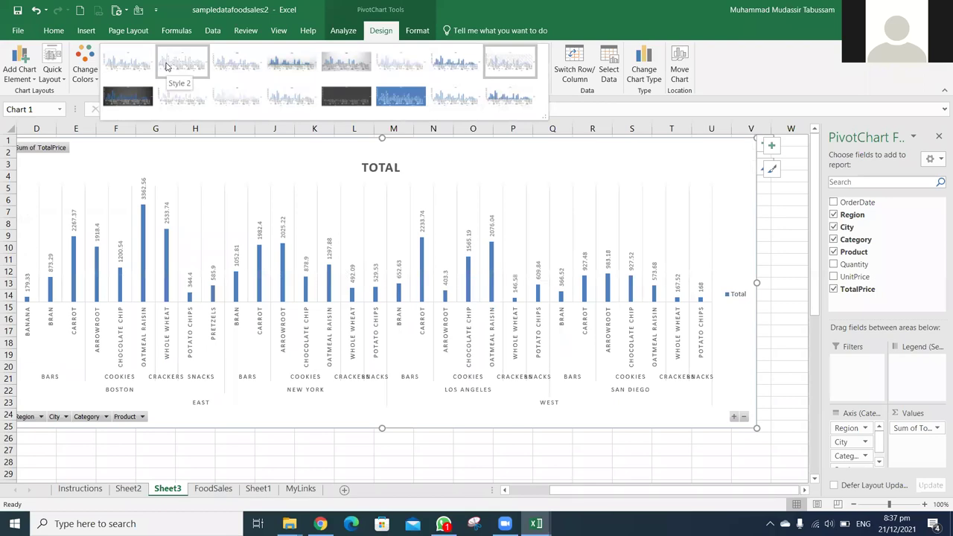
{"action": "left_click", "coordinate": [105, 61]}
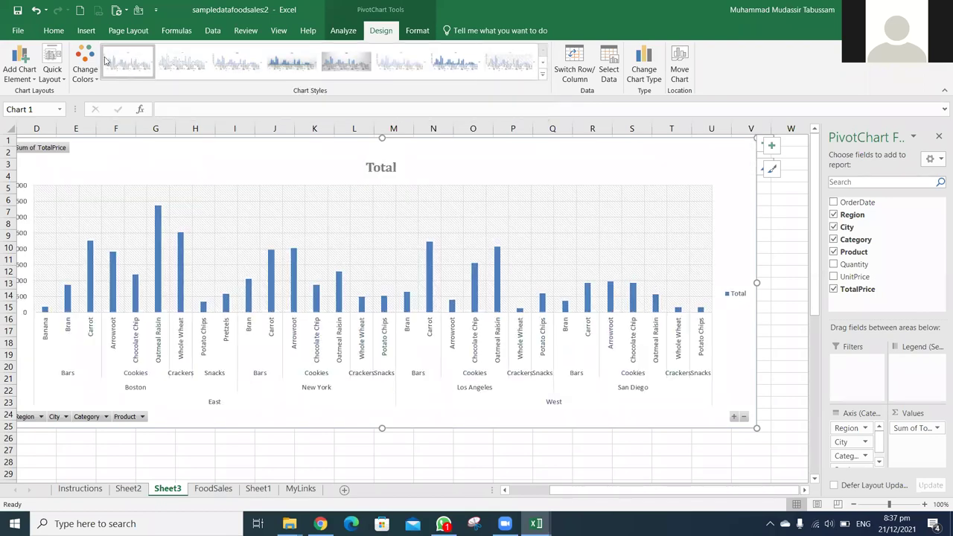
{"action": "left_click", "coordinate": [85, 67]}
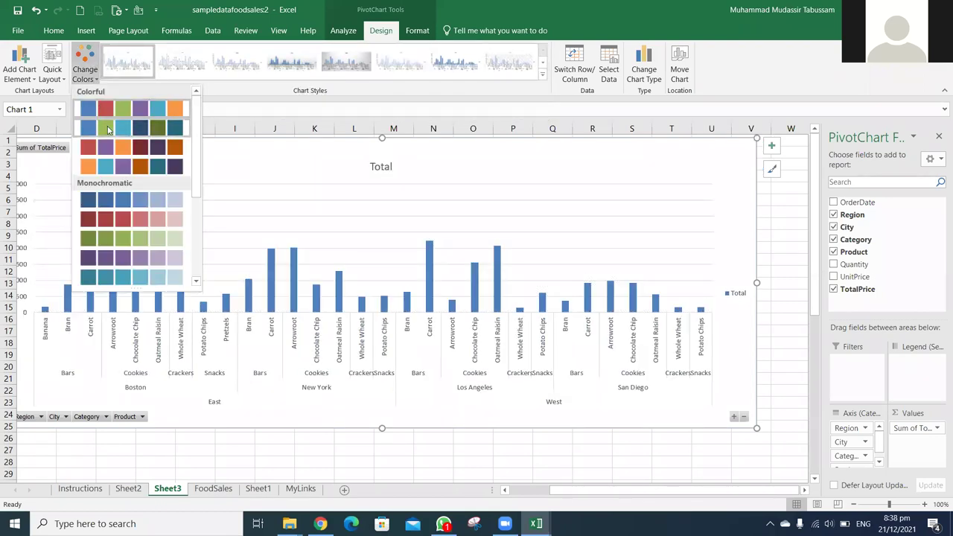
{"action": "left_click", "coordinate": [110, 146]}
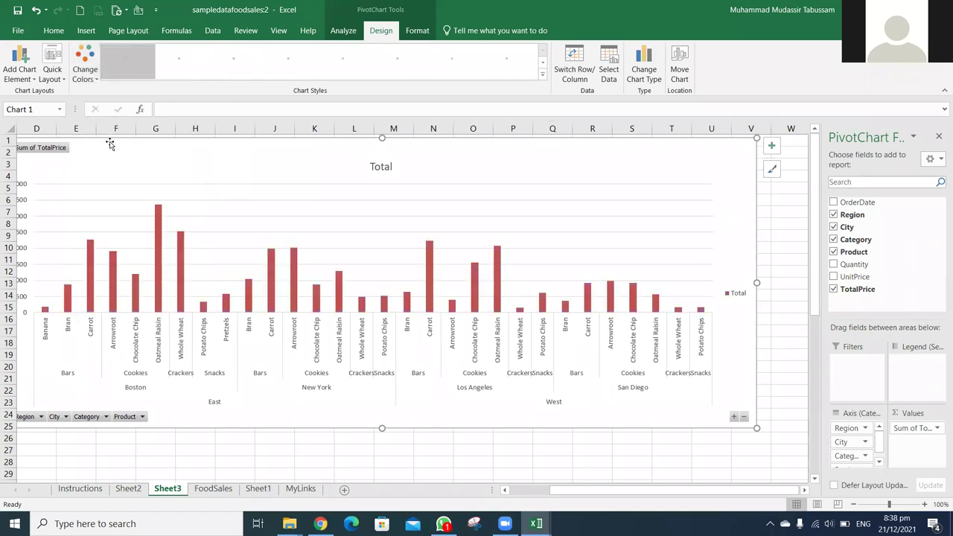
Apply the quick layout with data labels and the legend above the bars, and replace TotalPrice with Quantity as the chart's values
{"action": "left_click", "coordinate": [53, 71]}
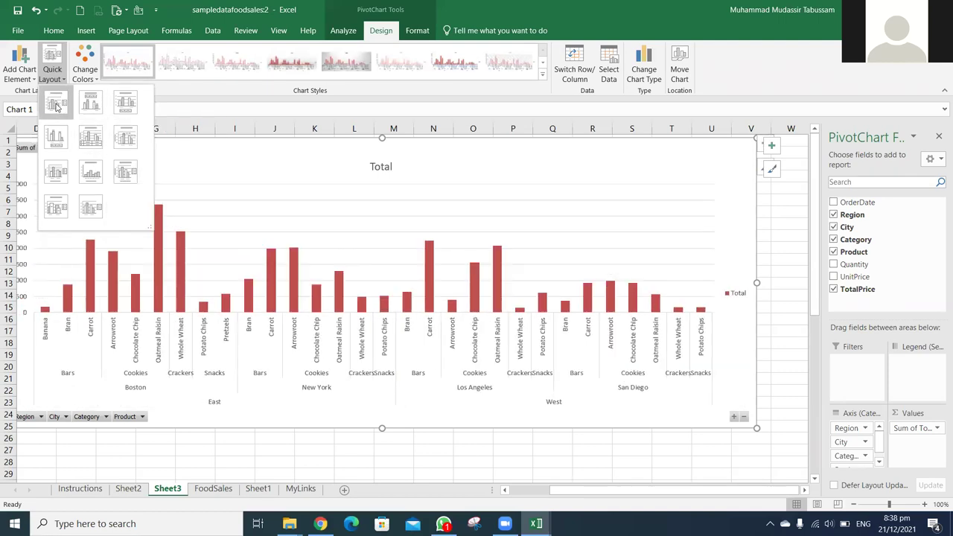
{"action": "left_click", "coordinate": [90, 102]}
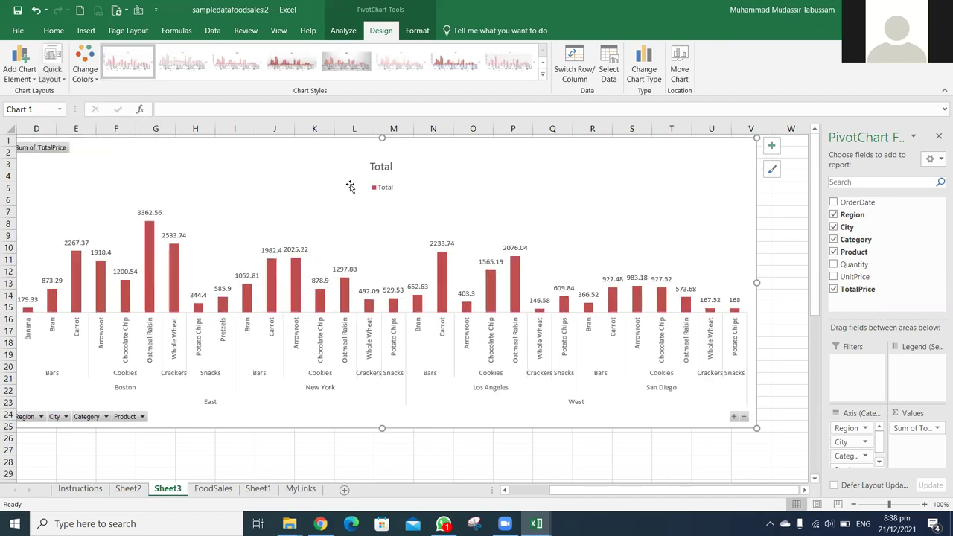
{"action": "left_click_drag", "start_coordinate": [921, 425], "coordinate": [864, 402]}
{"action": "left_click", "coordinate": [856, 265]}
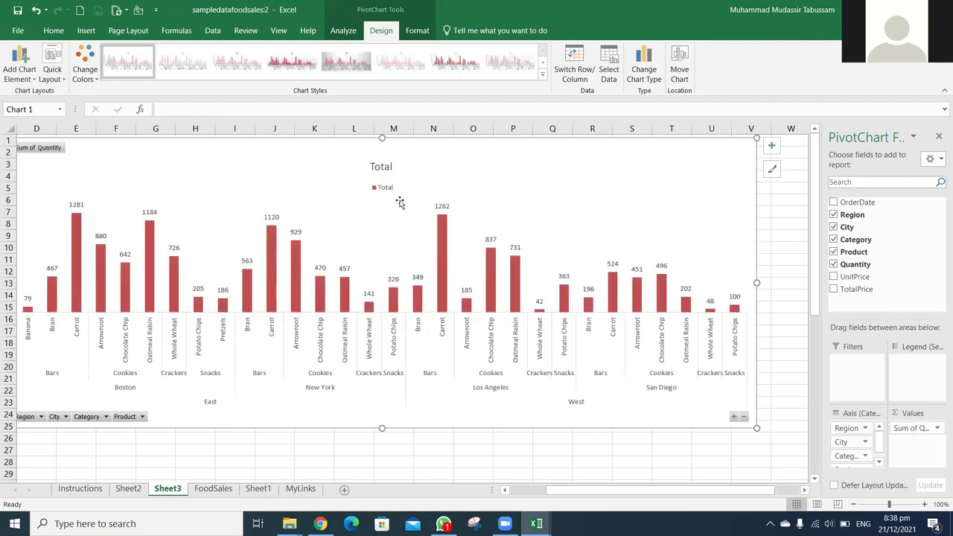
Collapse the PivotChart to the region level and close the field list, keeping the chart near the top of the sheet
{"action": "left_click_drag", "start_coordinate": [437, 144], "coordinate": [484, 155]}
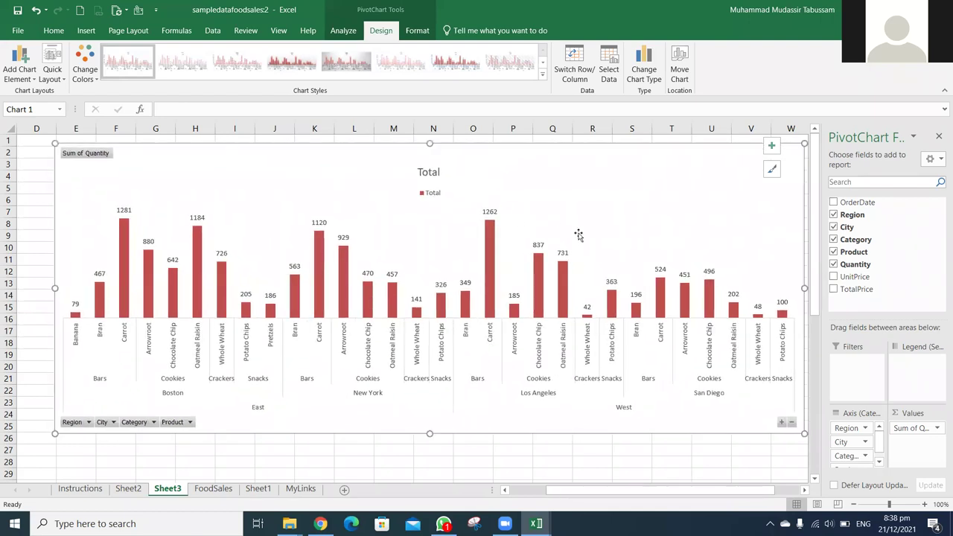
{"action": "left_click", "coordinate": [792, 425]}
{"action": "left_click", "coordinate": [793, 425]}
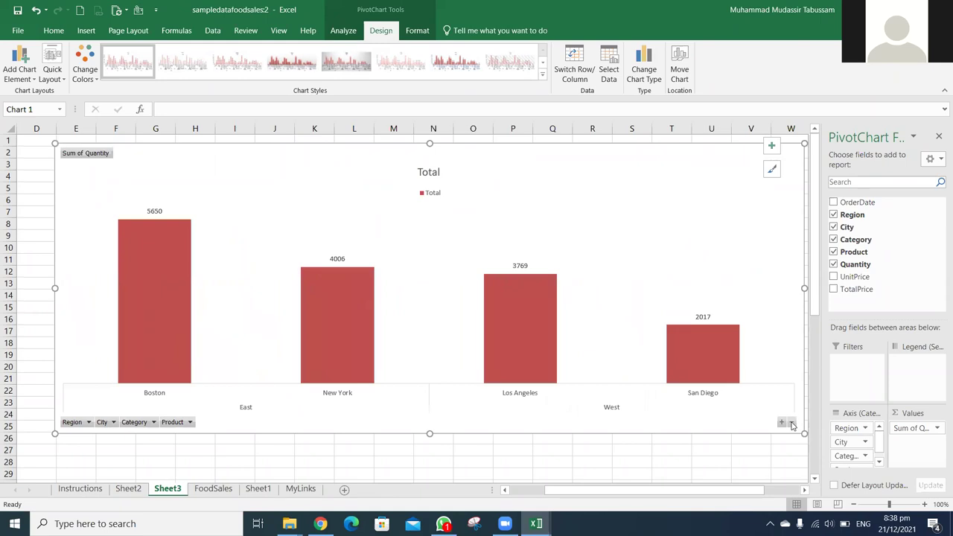
{"action": "left_click", "coordinate": [793, 425]}
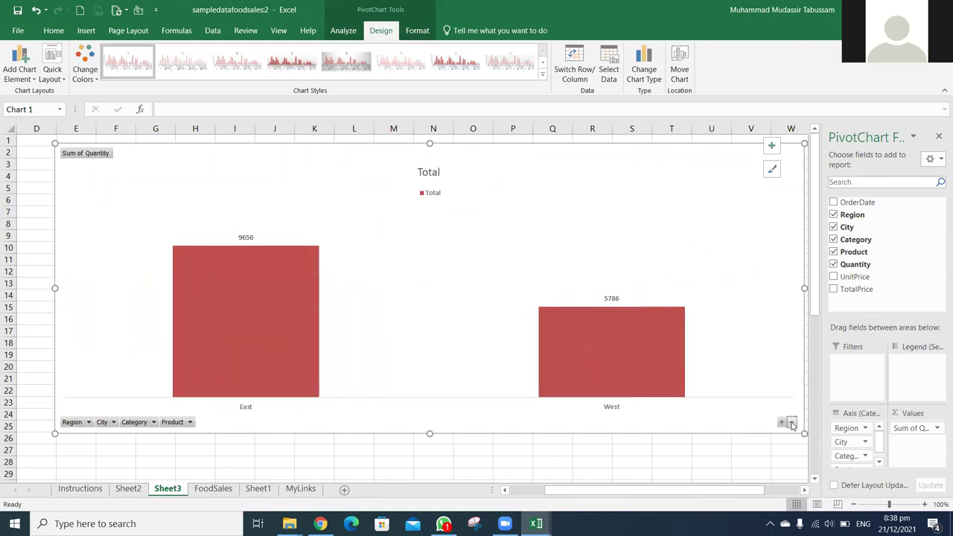
{"action": "left_click_drag", "start_coordinate": [594, 145], "coordinate": [578, 144]}
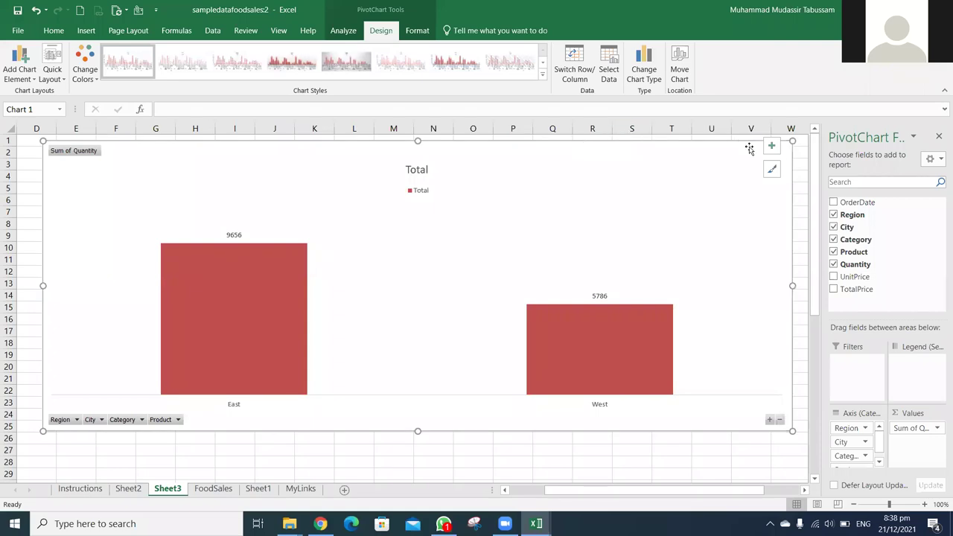
{"action": "left_click", "coordinate": [940, 139]}
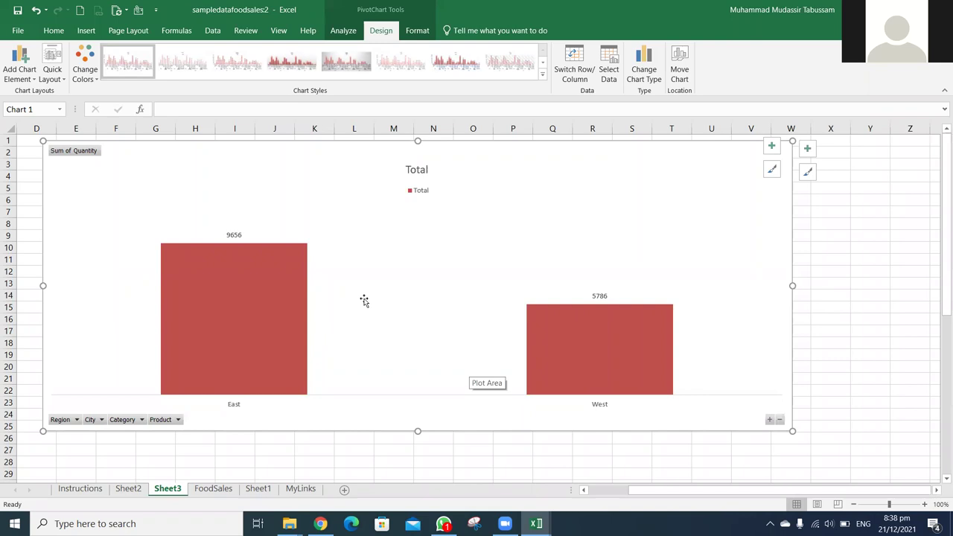
Expand the PivotChart to the city level, and check the FoodSales source data before returning to Sheet3
{"action": "mouse_move", "coordinate": [590, 396]}
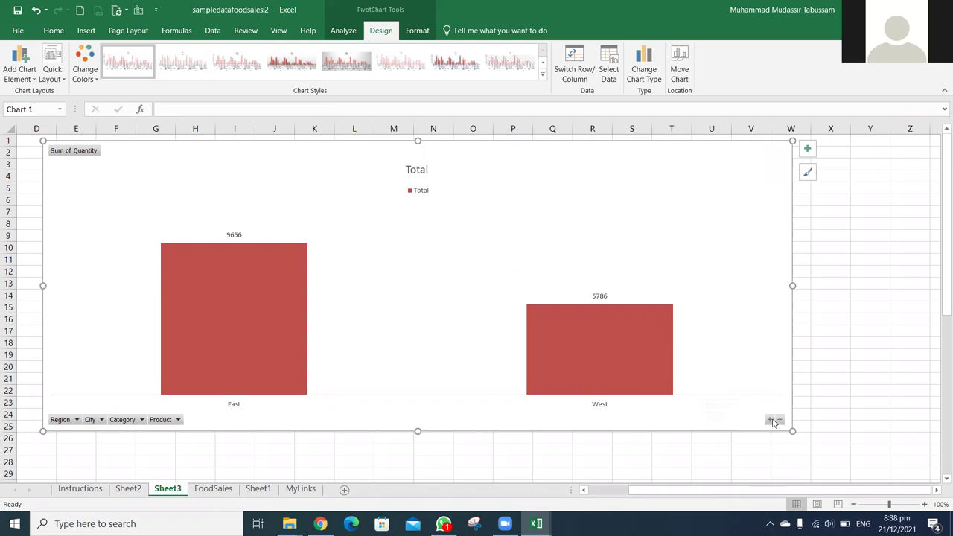
{"action": "left_click", "coordinate": [771, 420]}
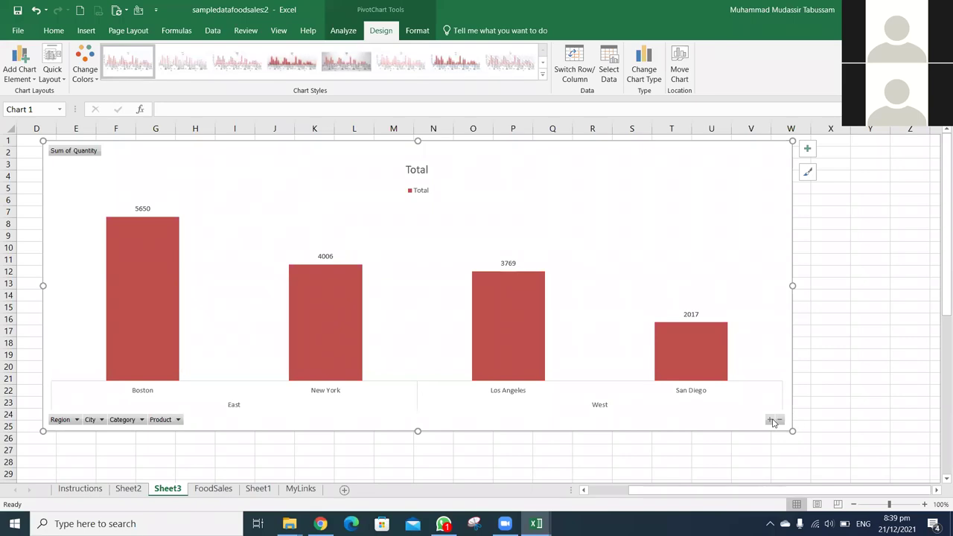
{"action": "key", "text": "ctrl+Page_Down"}
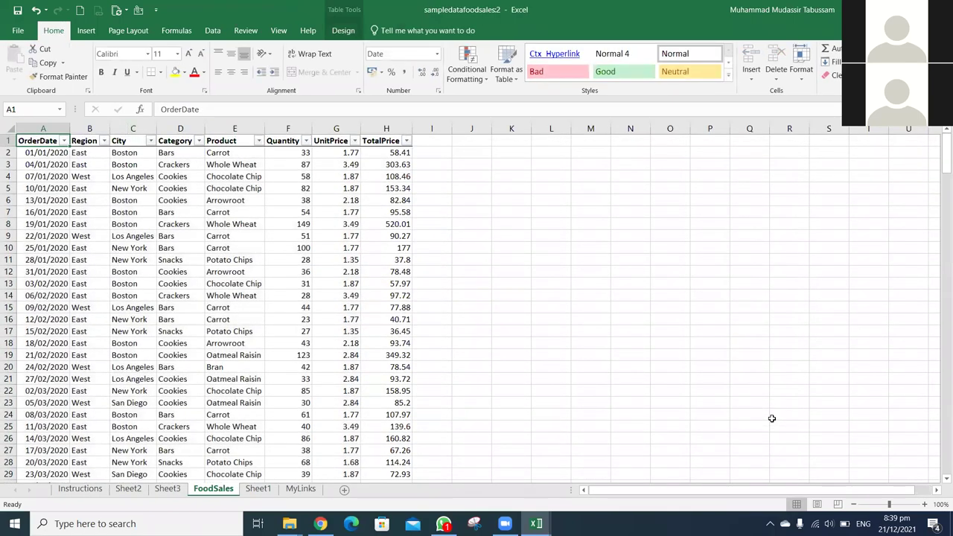
{"action": "key", "text": "ctrl+Page_Up"}
{"action": "key", "text": "ctrl+Page_Up"}
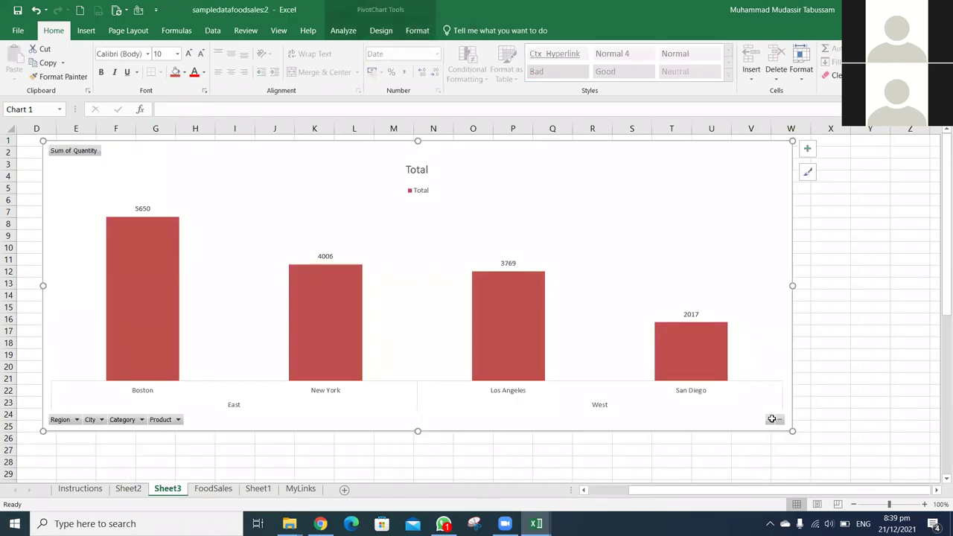
Expand the Sheet3 PivotChart through the category level down to the individual products
{"action": "key", "text": "ctrl+Page_Down"}
{"action": "left_click", "coordinate": [771, 420]}
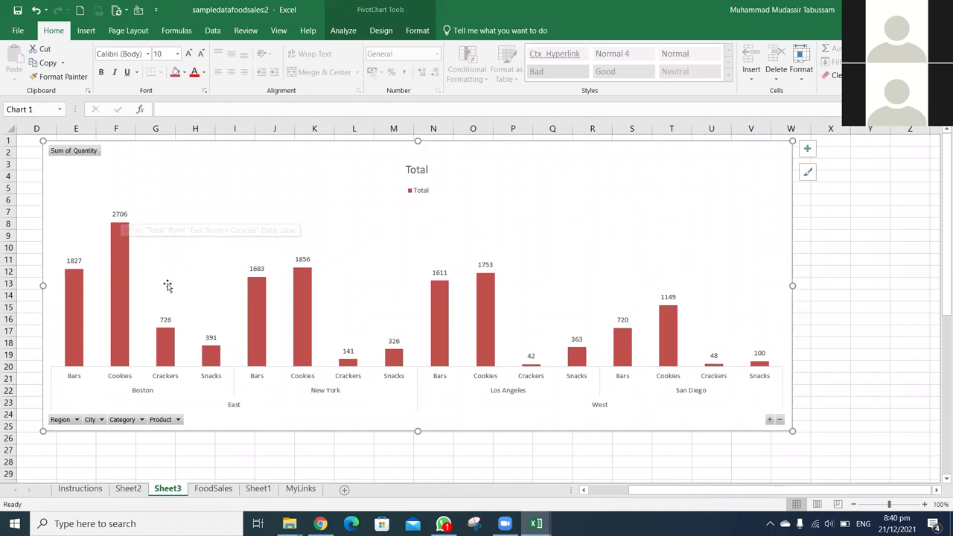
{"action": "left_click", "coordinate": [770, 421]}
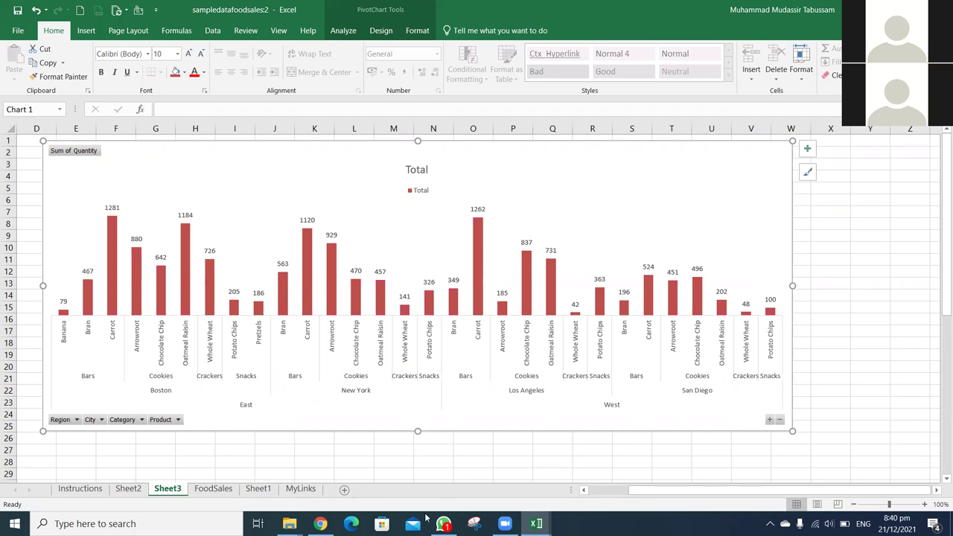
Check the Product column in the FoodSales source data and return to the PivotChart on Sheet3
{"action": "left_click", "coordinate": [225, 493]}
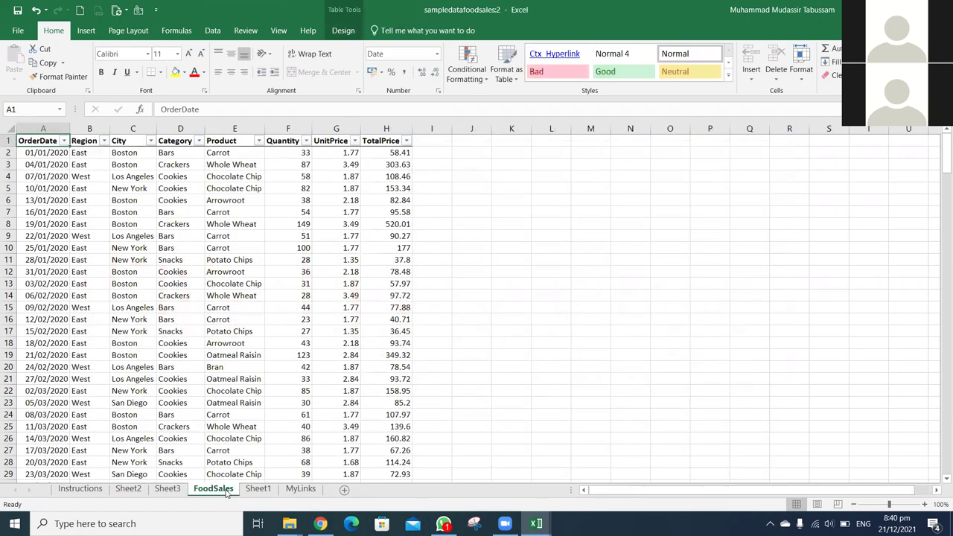
{"action": "key", "text": "Right"}
{"action": "key", "text": "Right"}
{"action": "key", "text": "Right"}
{"action": "key", "text": "Right"}
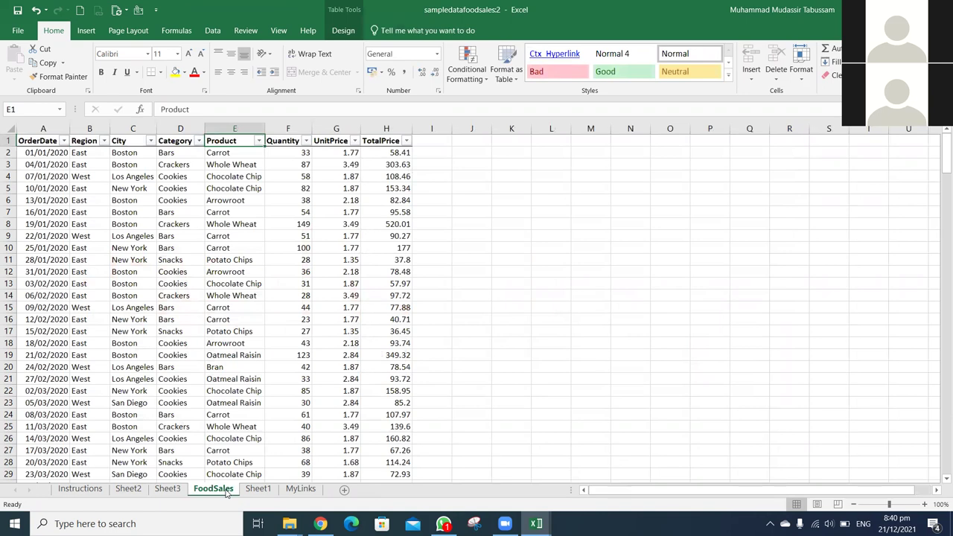
{"action": "key", "text": "ctrl+Page_Up"}
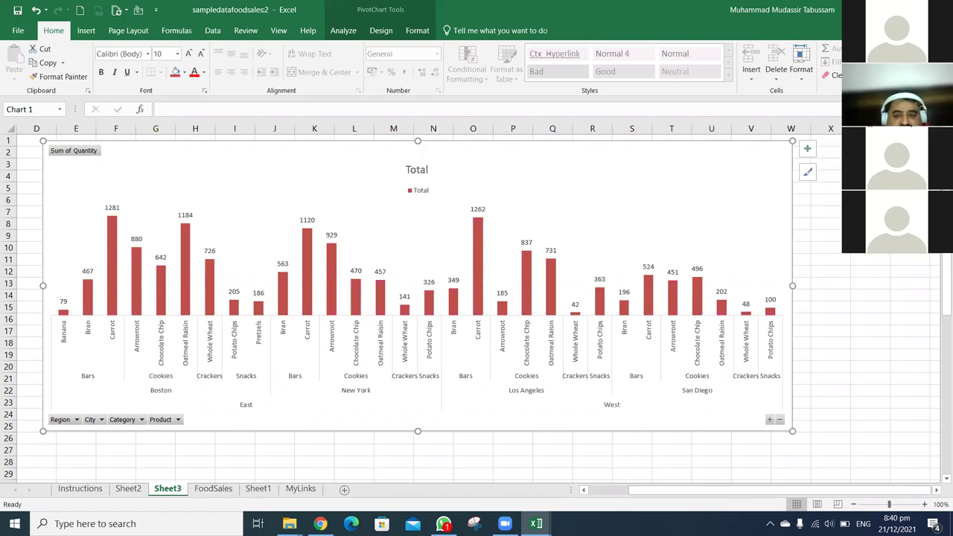
{"action": "left_click", "coordinate": [769, 420]}
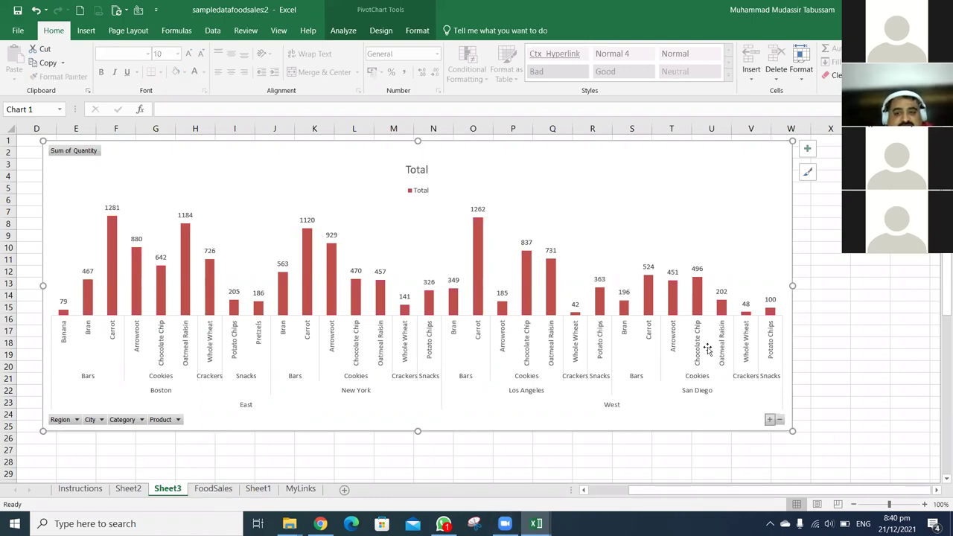
Show the field list for the PivotTable on Sheet3 and add OrderDate as a report filter
{"action": "left_click", "coordinate": [411, 32]}
{"action": "left_click", "coordinate": [380, 31]}
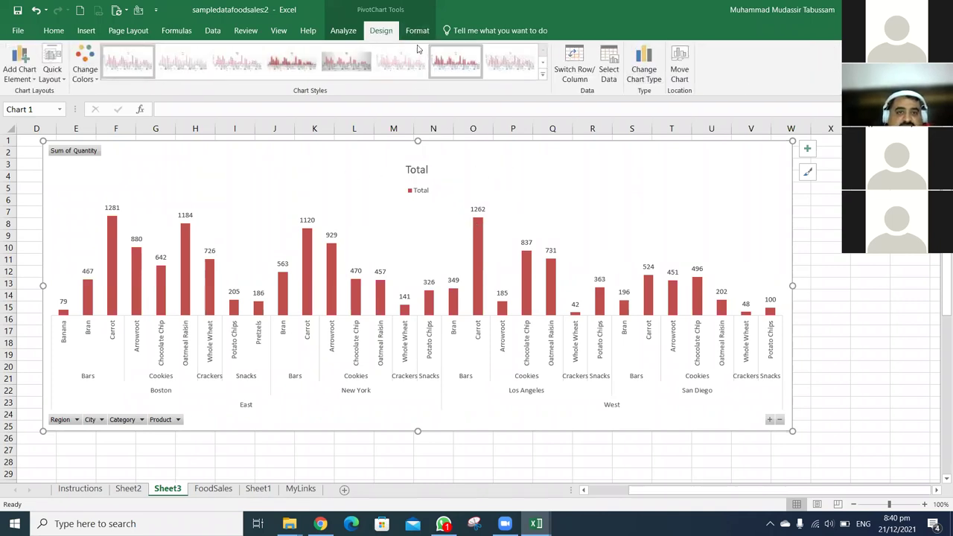
{"action": "left_click", "coordinate": [417, 31]}
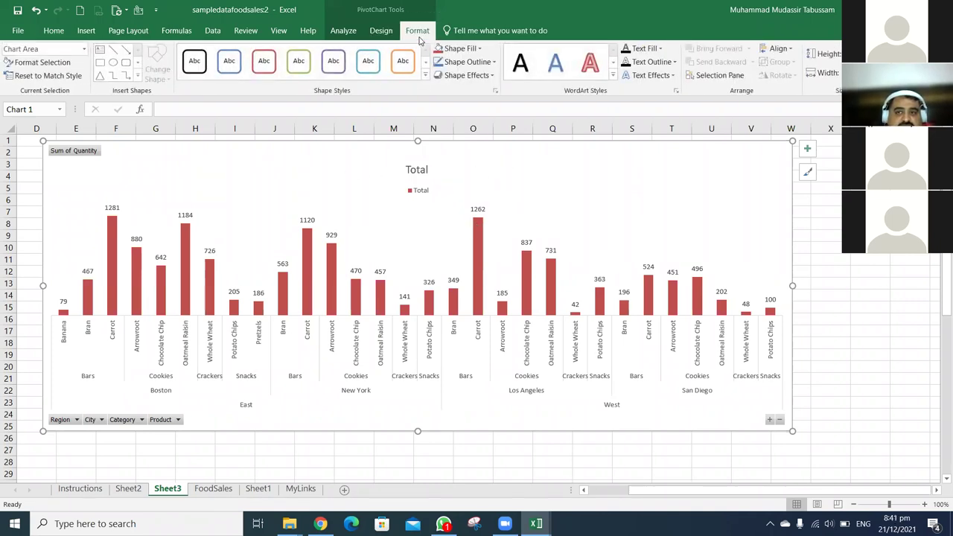
{"action": "left_click", "coordinate": [381, 31]}
{"action": "left_click", "coordinate": [584, 490]}
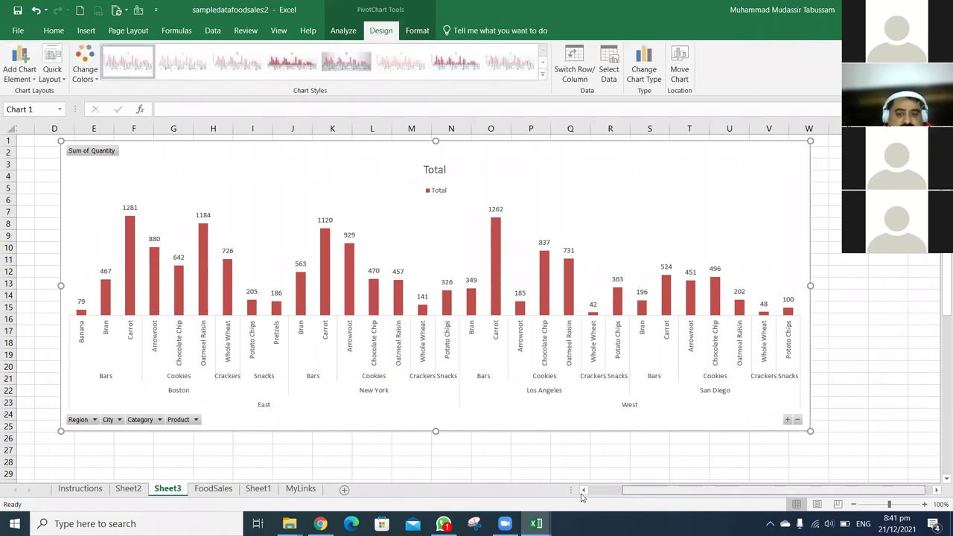
{"action": "left_click", "coordinate": [584, 491]}
{"action": "left_click", "coordinate": [167, 353]}
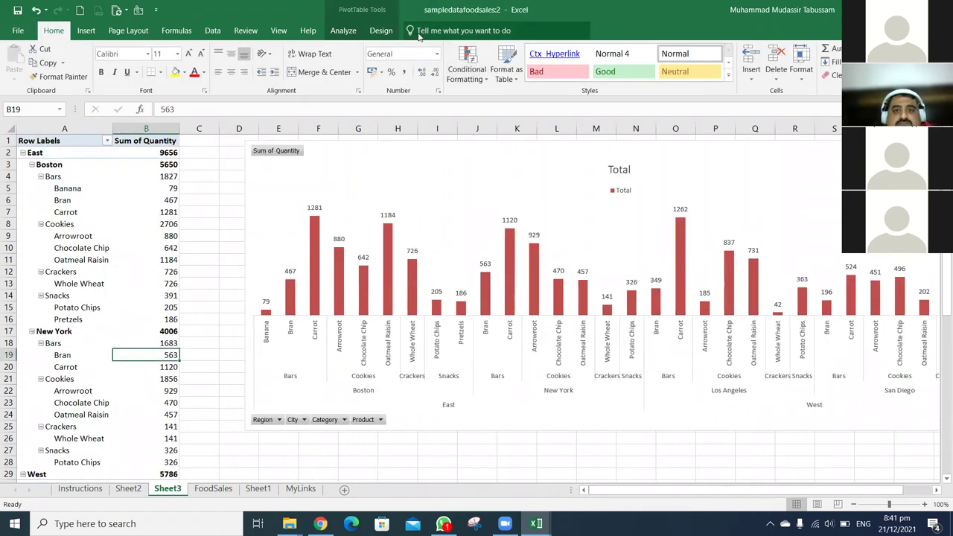
{"action": "left_click", "coordinate": [381, 31]}
{"action": "left_click", "coordinate": [343, 30]}
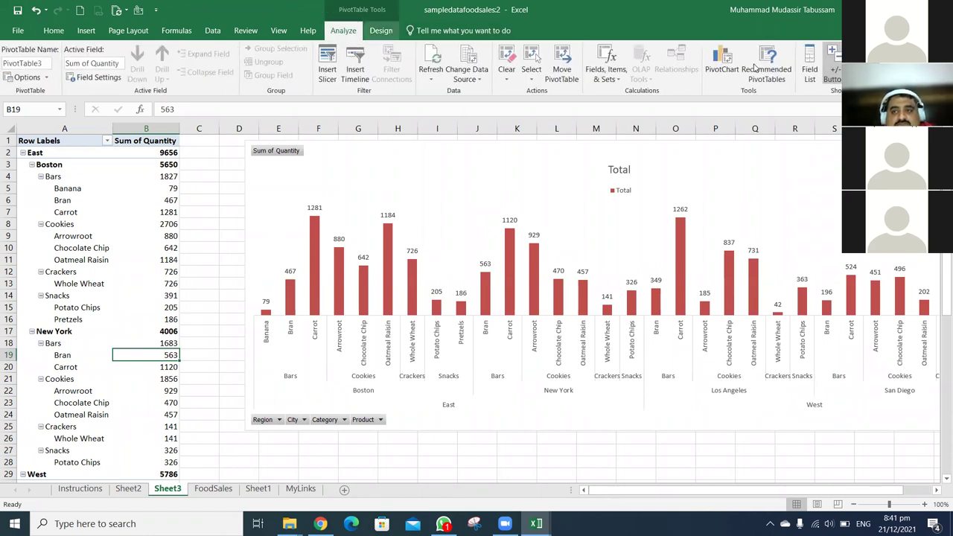
{"action": "left_click", "coordinate": [810, 65]}
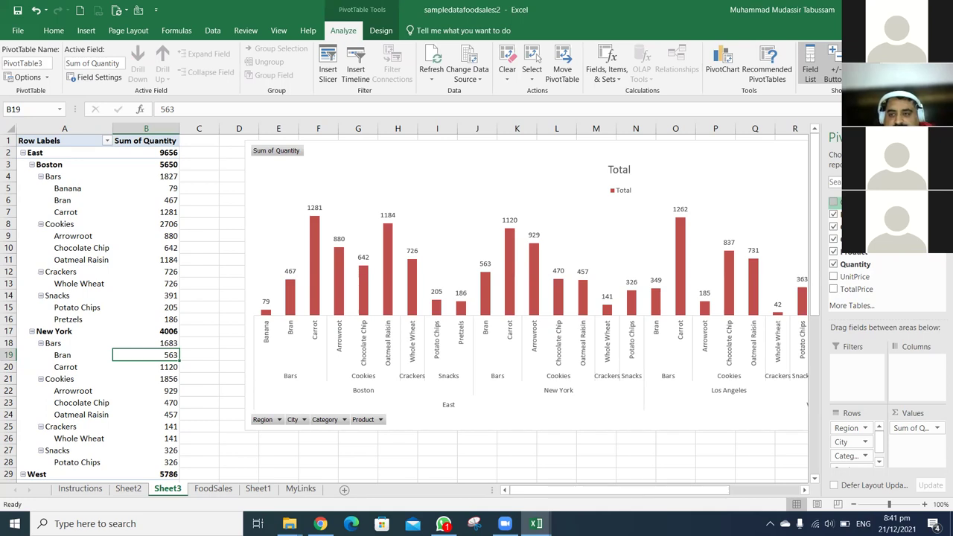
{"action": "left_click_drag", "start_coordinate": [836, 203], "coordinate": [849, 365]}
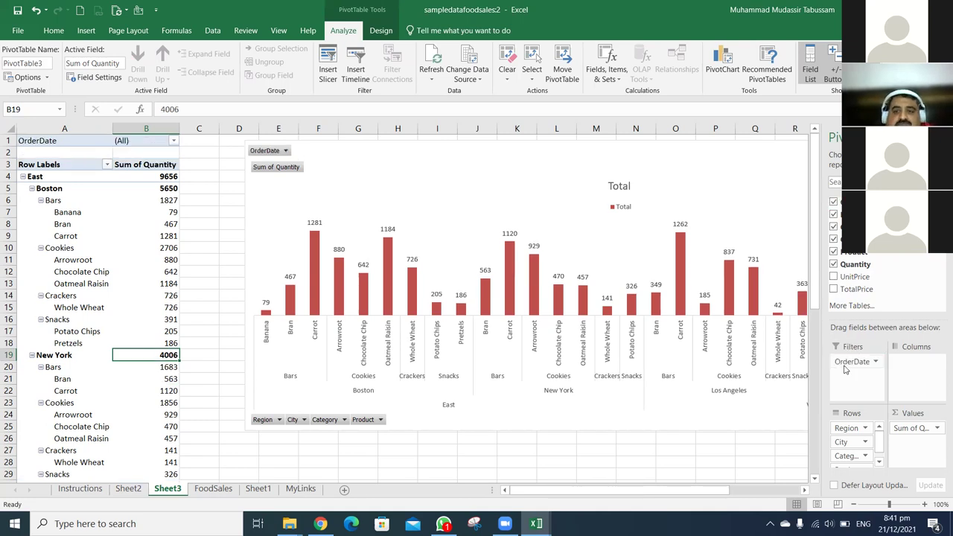
Remove Region, City and Category from the PivotChart's axis, leaving only Product
{"action": "left_click", "coordinate": [639, 462]}
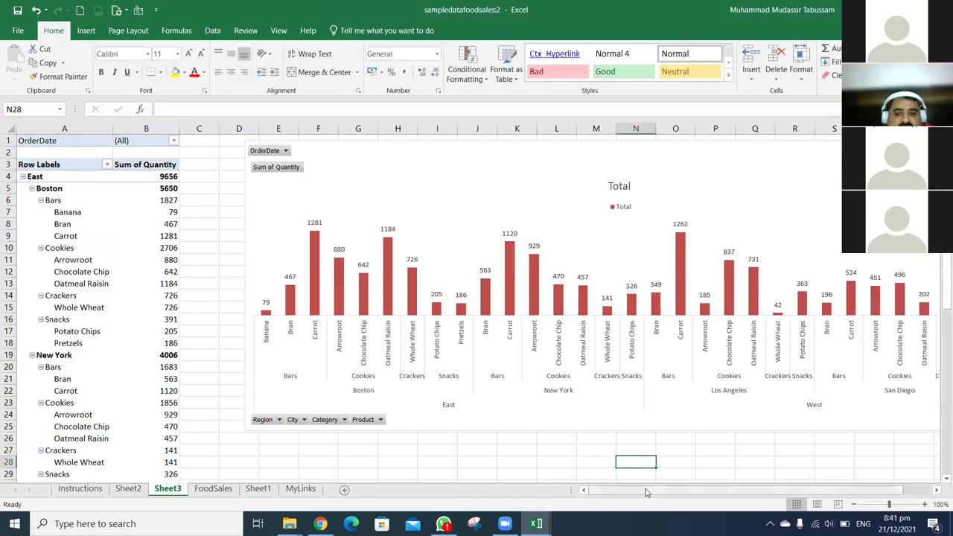
{"action": "scroll", "coordinate": [646, 492], "scroll_direction": "right", "scroll_amount": 4}
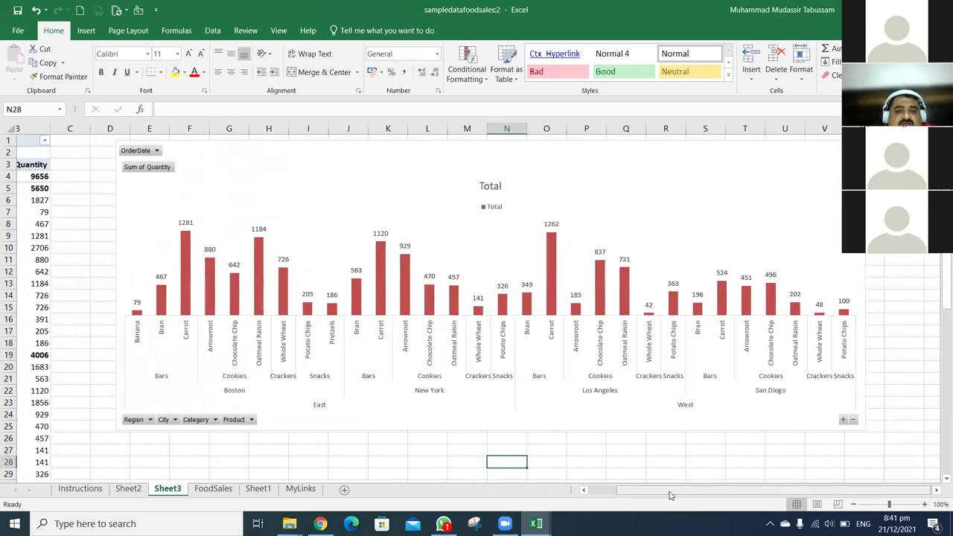
{"action": "scroll", "coordinate": [669, 495], "scroll_direction": "right", "scroll_amount": 1}
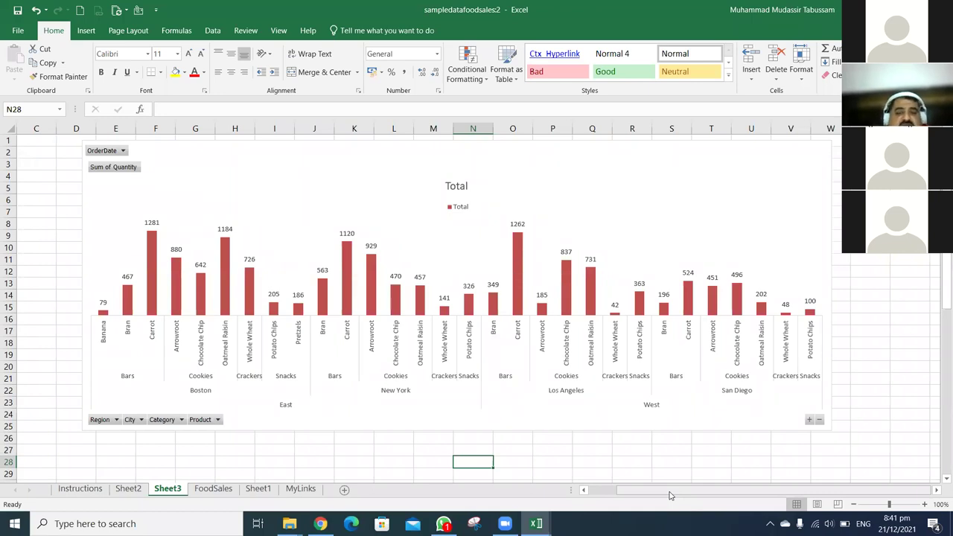
{"action": "left_click", "coordinate": [631, 177]}
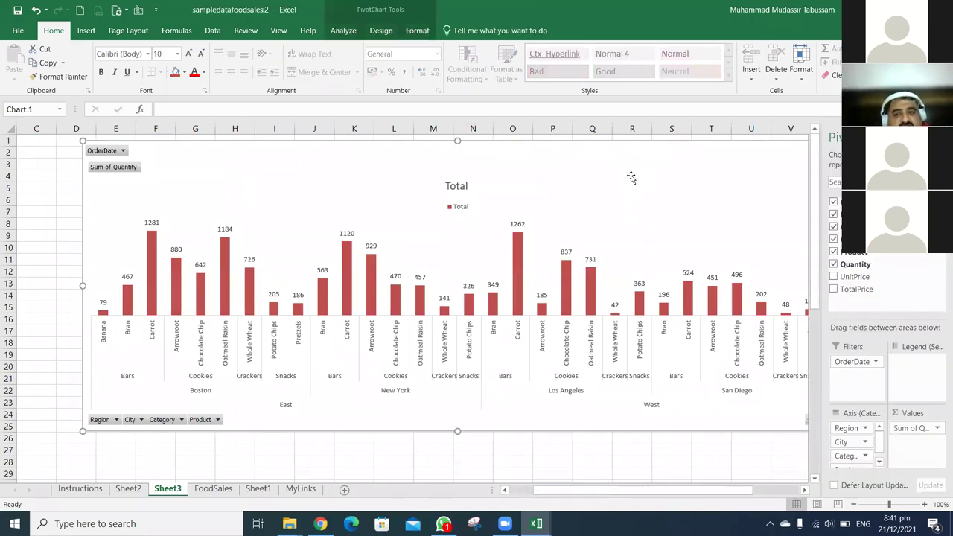
{"action": "left_click_drag", "start_coordinate": [855, 428], "coordinate": [753, 409]}
{"action": "left_click_drag", "start_coordinate": [855, 428], "coordinate": [789, 426]}
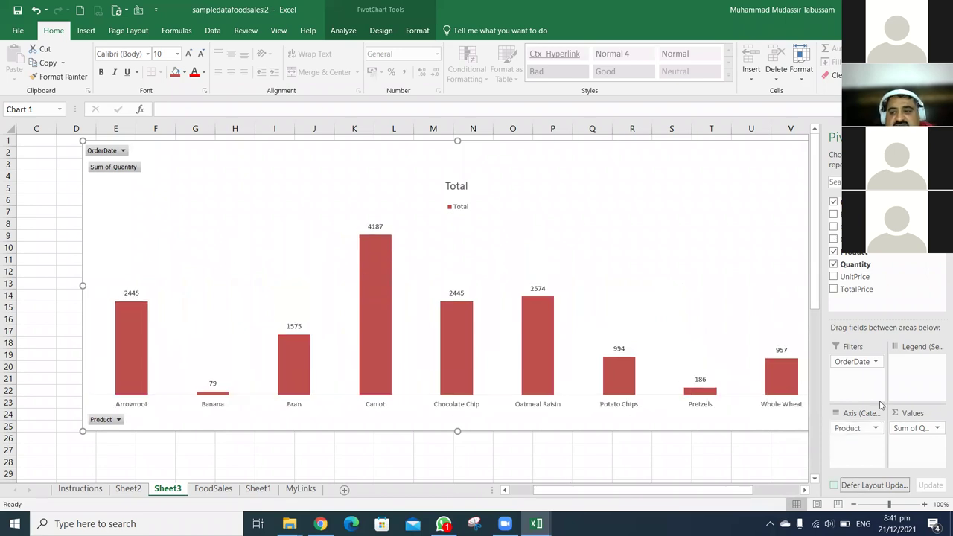
Replace Product with OrderDate on the PivotChart's axis, and remove the Quarters and OrderDate levels to keep only Years
{"action": "left_click_drag", "start_coordinate": [835, 202], "coordinate": [750, 455]}
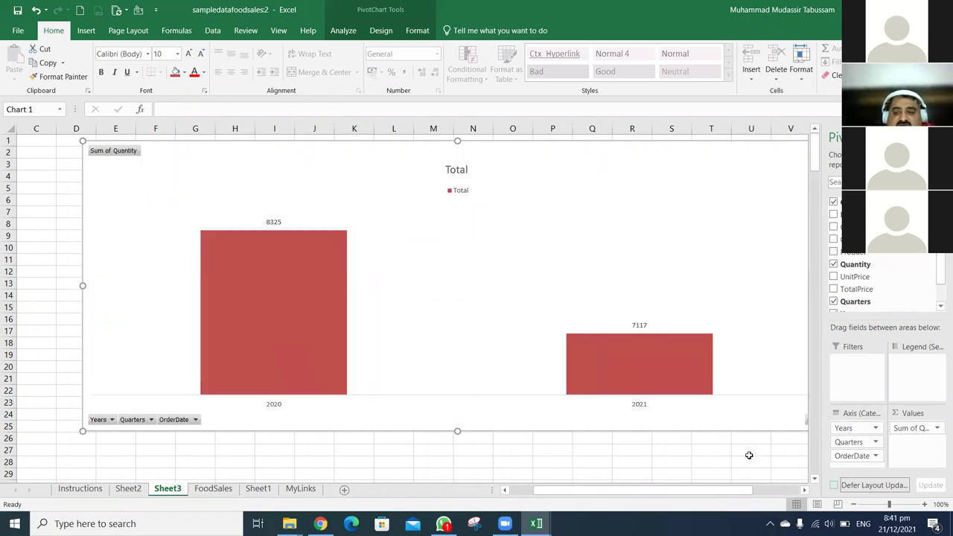
{"action": "left_click_drag", "start_coordinate": [850, 442], "coordinate": [785, 466]}
{"action": "left_click_drag", "start_coordinate": [849, 442], "coordinate": [743, 451]}
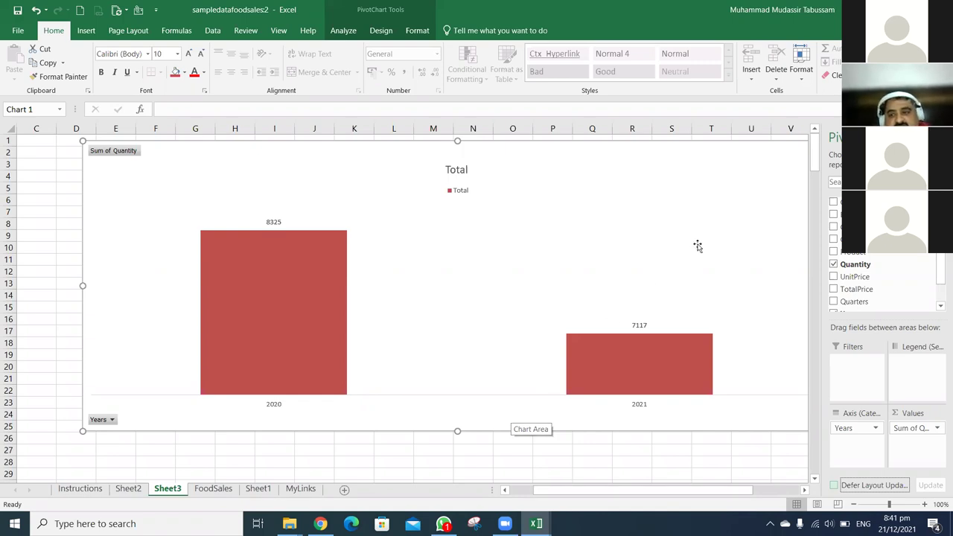
Add Region to the PivotChart's axis, try it below Years, and restore the order with Region above Years
{"action": "left_click_drag", "start_coordinate": [838, 214], "coordinate": [855, 458]}
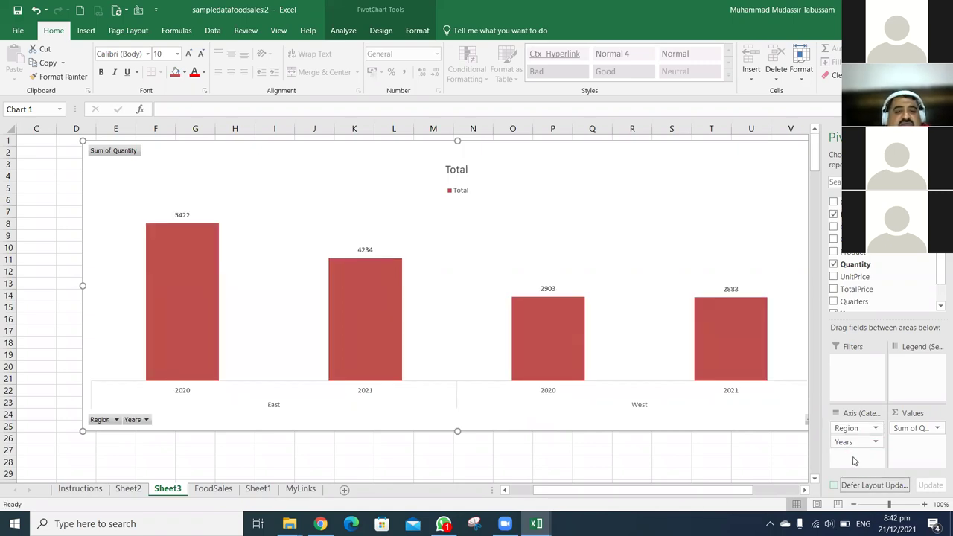
{"action": "left_click_drag", "start_coordinate": [846, 430], "coordinate": [847, 456]}
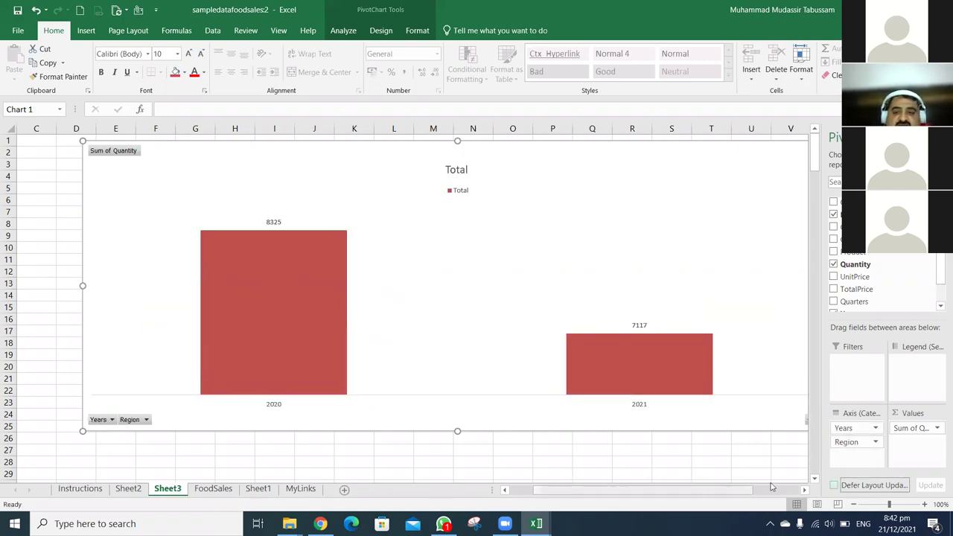
{"action": "scroll", "coordinate": [721, 491], "scroll_direction": "right", "scroll_amount": 2}
{"action": "scroll", "coordinate": [726, 490], "scroll_direction": "left", "scroll_amount": 2}
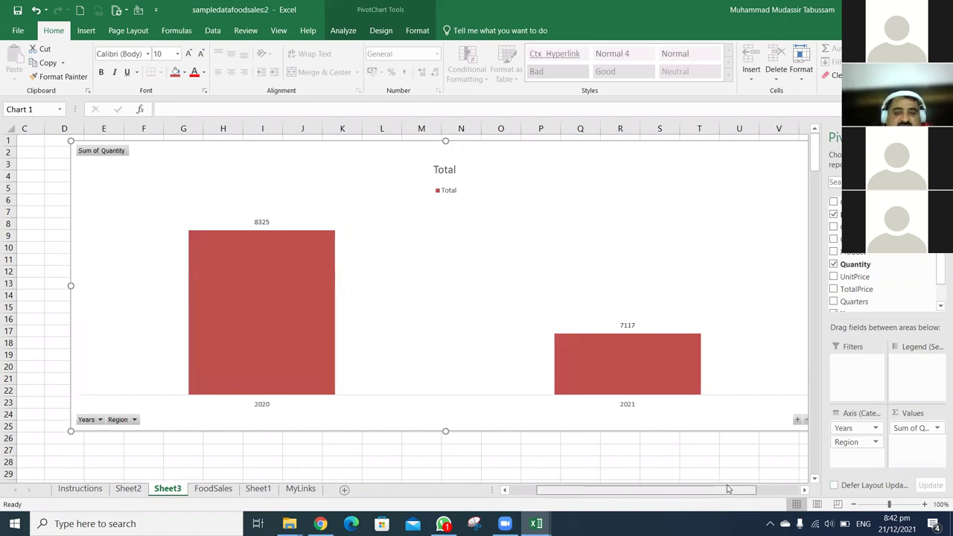
{"action": "left_click_drag", "start_coordinate": [853, 434], "coordinate": [852, 456]}
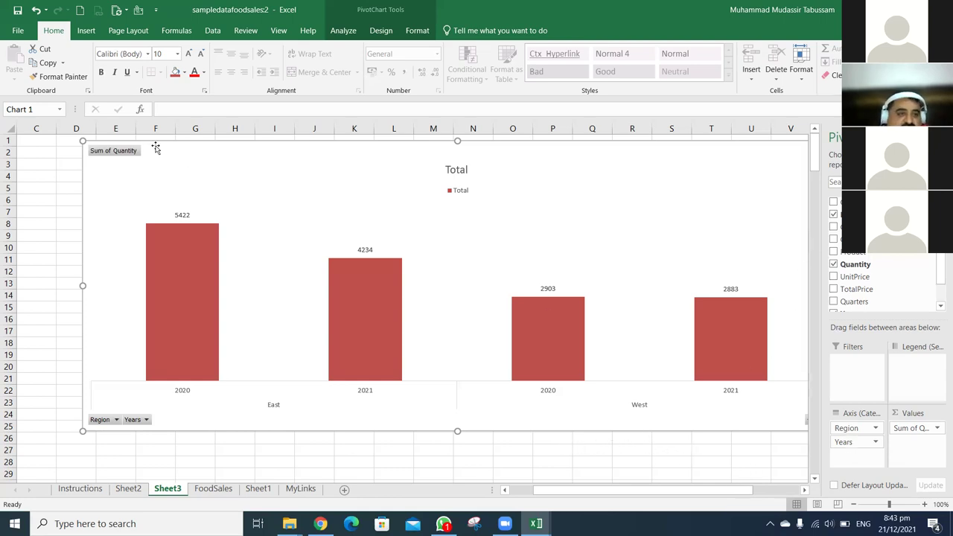
Shrink the PivotChart and move it back up to row 1 of the sheet
{"action": "left_click_drag", "start_coordinate": [83, 141], "coordinate": [203, 208]}
{"action": "left_click_drag", "start_coordinate": [347, 209], "coordinate": [235, 145]}
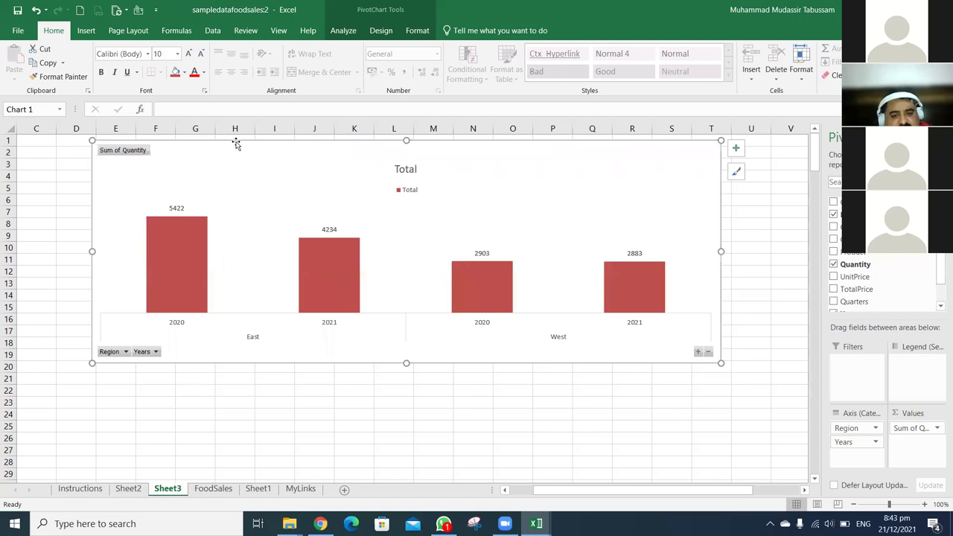
{"action": "left_click", "coordinate": [505, 523]}
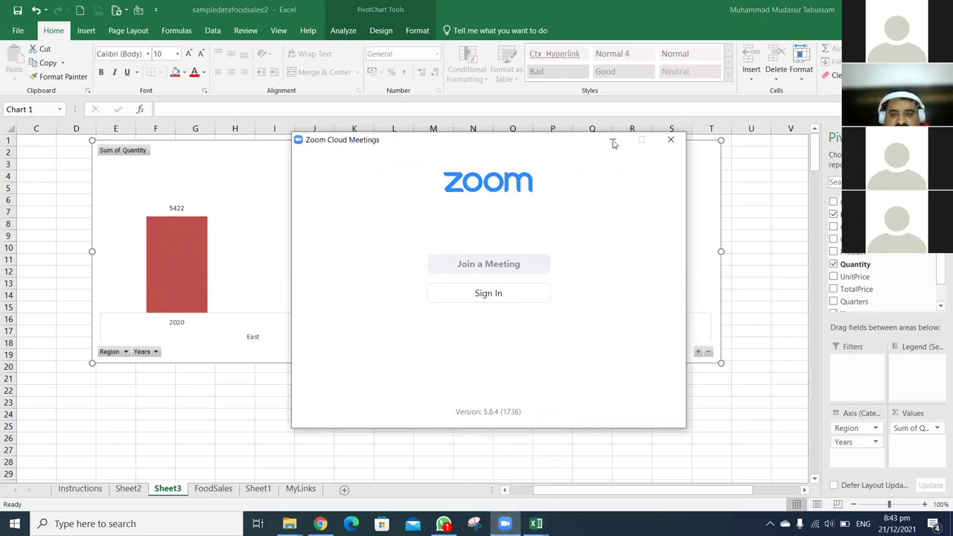
{"action": "left_click", "coordinate": [613, 143]}
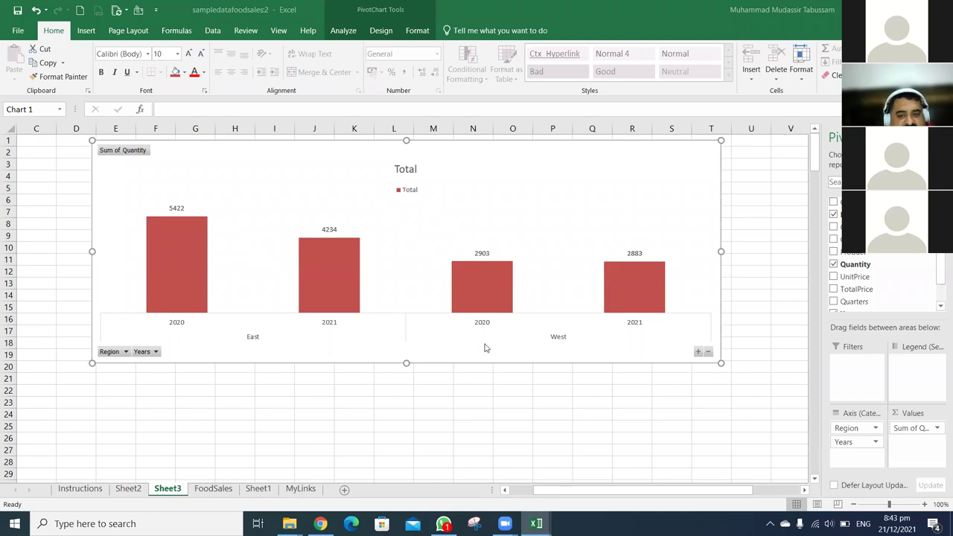
{"action": "key", "text": "Escape"}
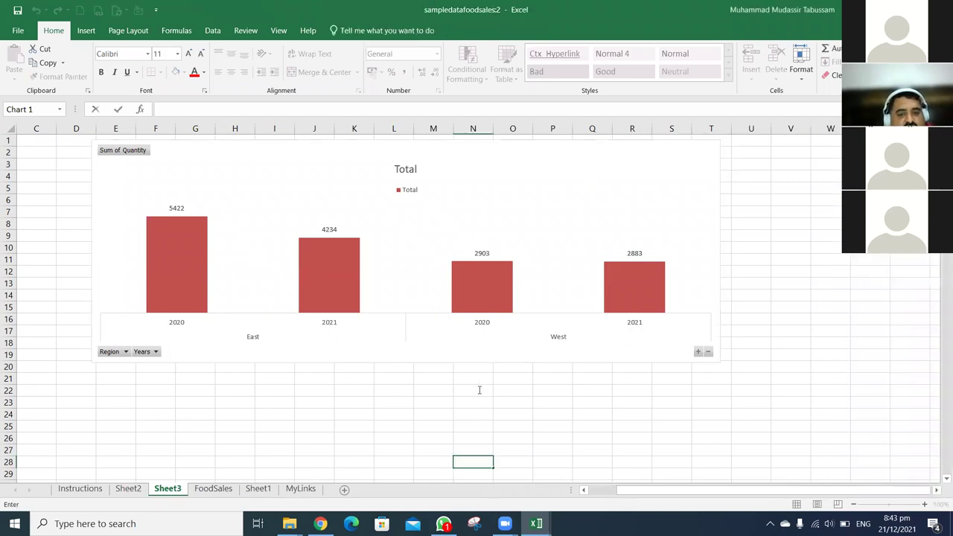
Enter the West region's 2020 and 2021 quantities below the chart: 2903 in N22 and 2883 in O22
{"action": "double_click", "coordinate": [478, 390]}
{"action": "key", "text": "Escape"}
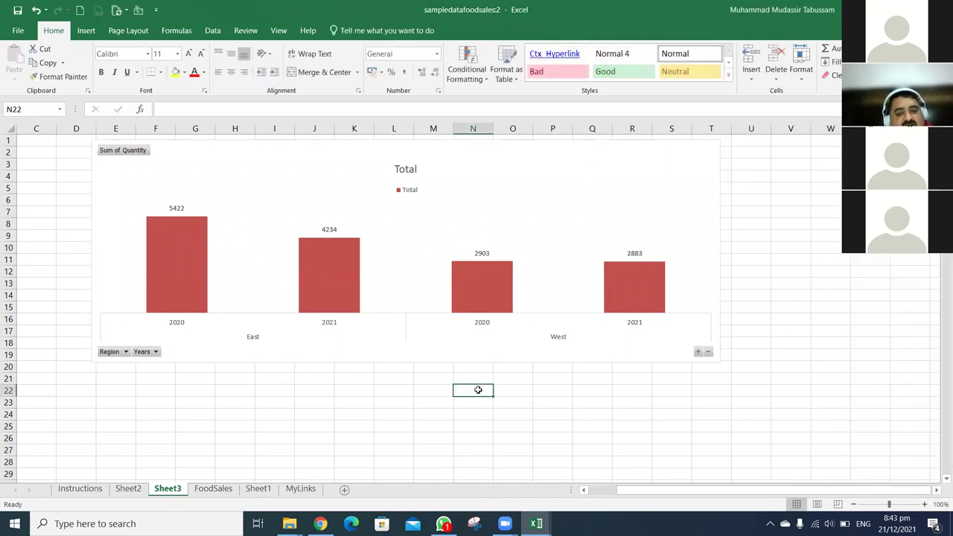
{"action": "key", "text": "Right"}
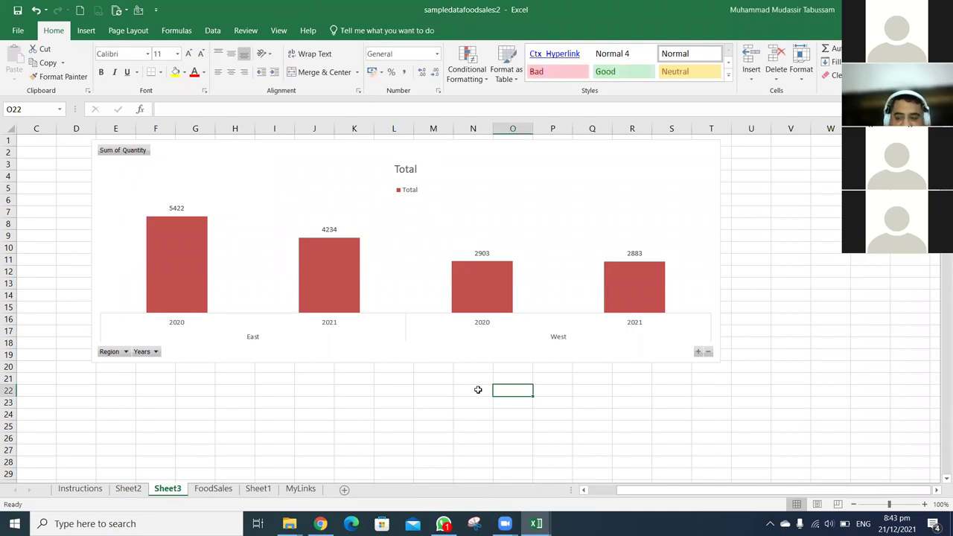
{"action": "type", "text": "2883"}
{"action": "key", "text": "Return"}
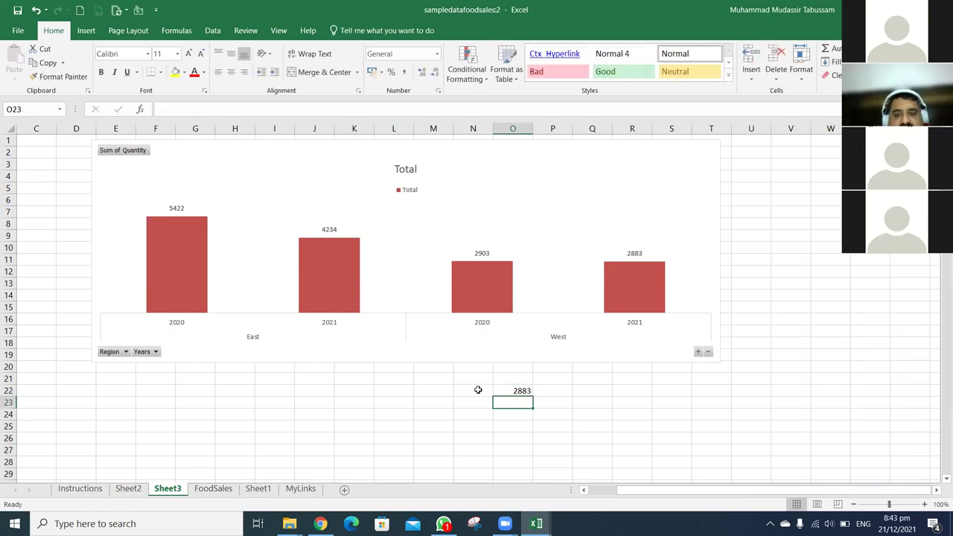
{"action": "left_click", "coordinate": [479, 390]}
{"action": "type", "text": "2903"}
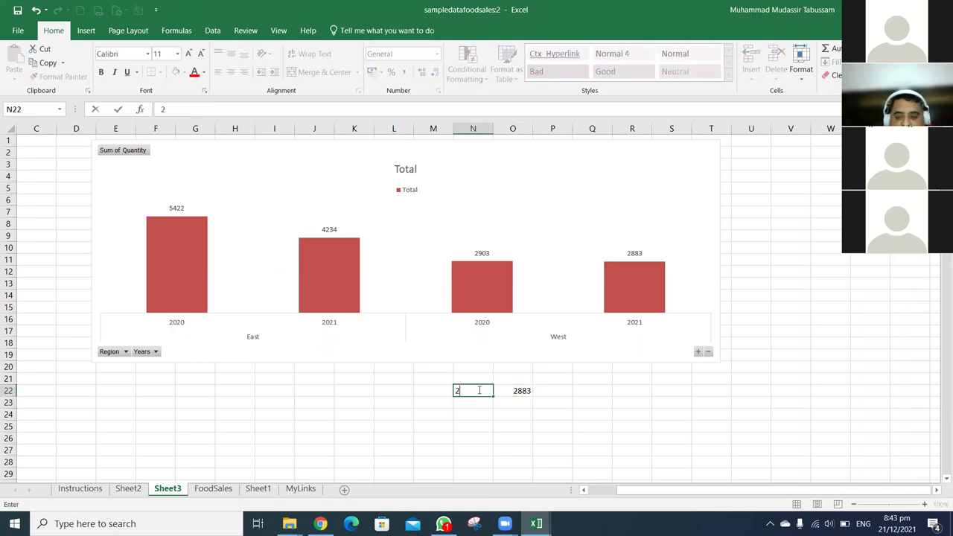
{"action": "key", "text": "Return"}
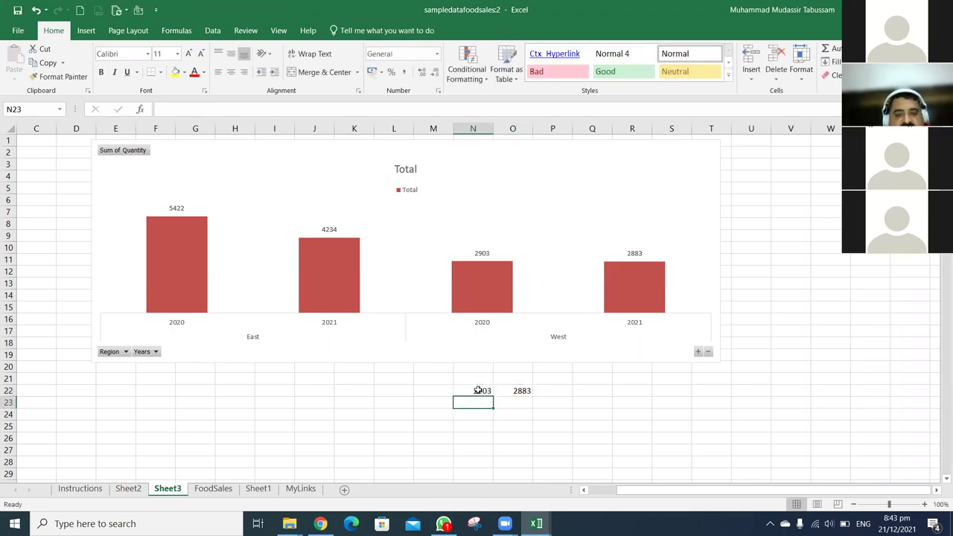
{"action": "key", "text": "Up"}
{"action": "key", "text": "Right"}
{"action": "key", "text": "Left"}
{"action": "key", "text": "Down"}
{"action": "key", "text": "Up"}
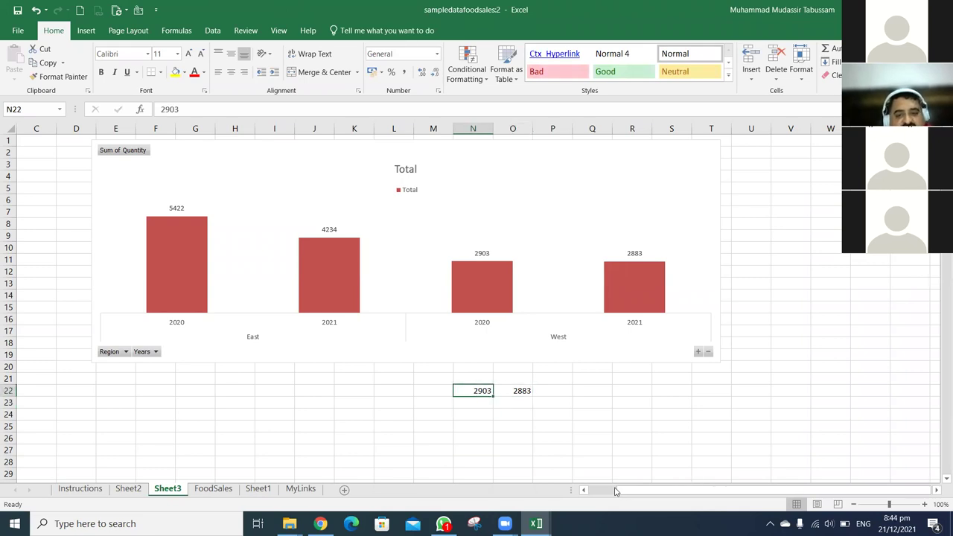
{"action": "key", "text": "Right"}
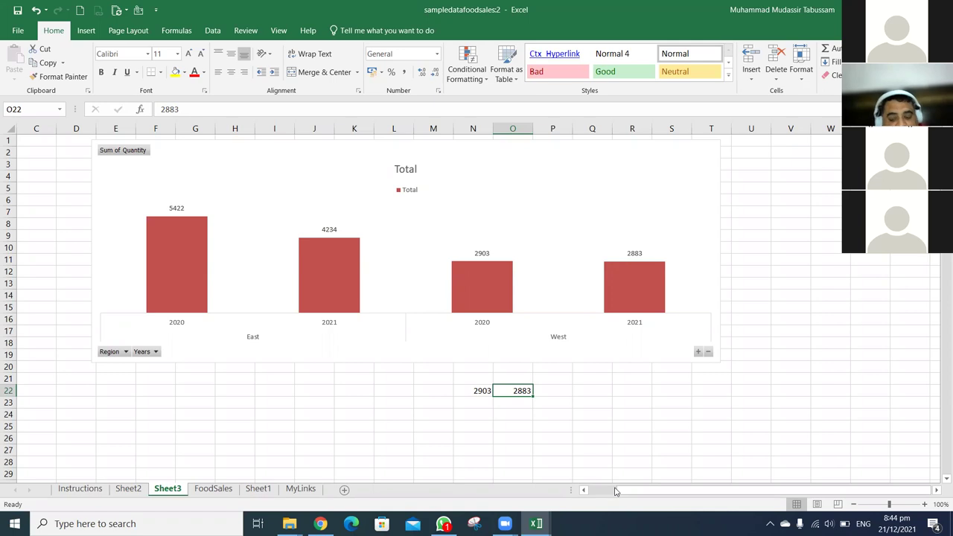
Label the West quantities below the chart with 2020 in cell N21 and 2021 in cell O21
{"action": "key", "text": "Right"}
{"action": "key", "text": "Left"}
{"action": "key", "text": "Left"}
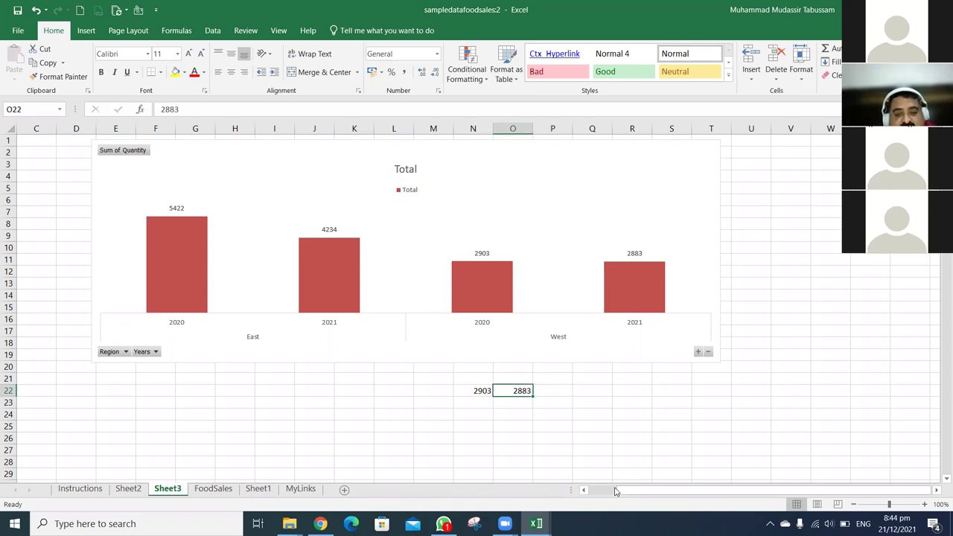
{"action": "key", "text": "Up"}
{"action": "type", "text": "2020."}
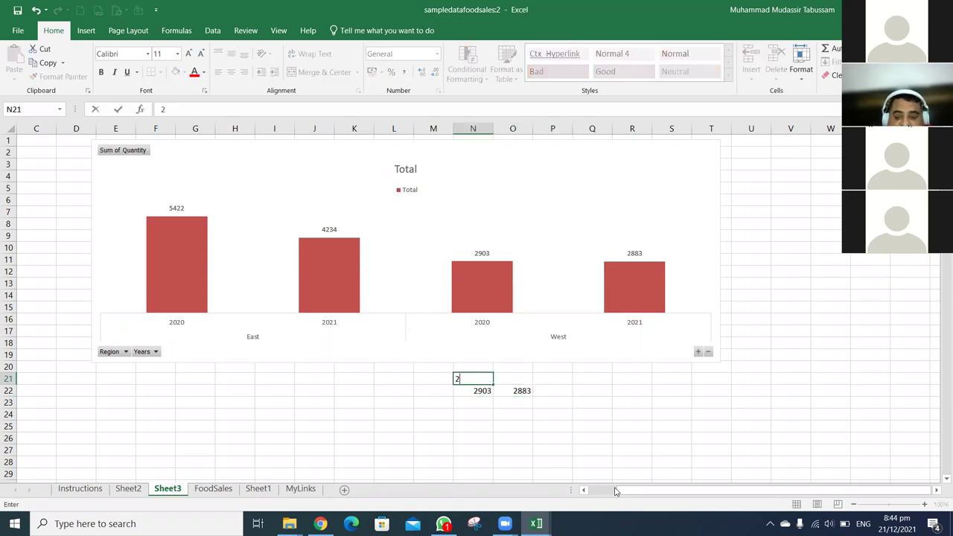
{"action": "key", "text": "BackSpace"}
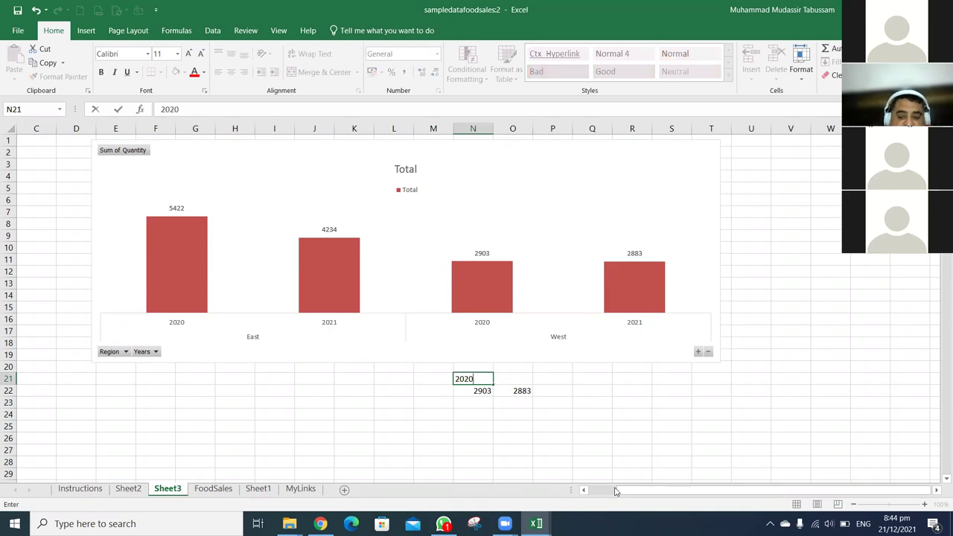
{"action": "key", "text": "Right"}
{"action": "type", "text": "2021"}
{"action": "key", "text": "Return"}
Enter the year headings 2020 in cell G21 and 2021 in cell H21 for the East region
{"action": "key", "text": "Up"}
{"action": "key", "text": "Left"}
{"action": "key", "text": "Left"}
{"action": "key", "text": "Left"}
{"action": "key", "text": "Left"}
{"action": "key", "text": "Left"}
{"action": "key", "text": "Left"}
{"action": "key", "text": "Left"}
{"action": "key", "text": "Left"}
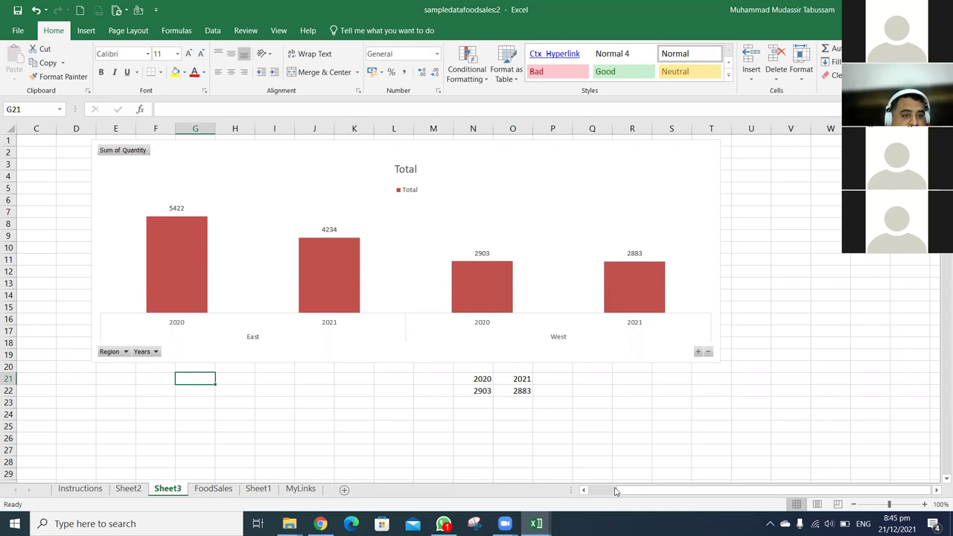
{"action": "type", "text": "2020"}
{"action": "key", "text": "Return"}
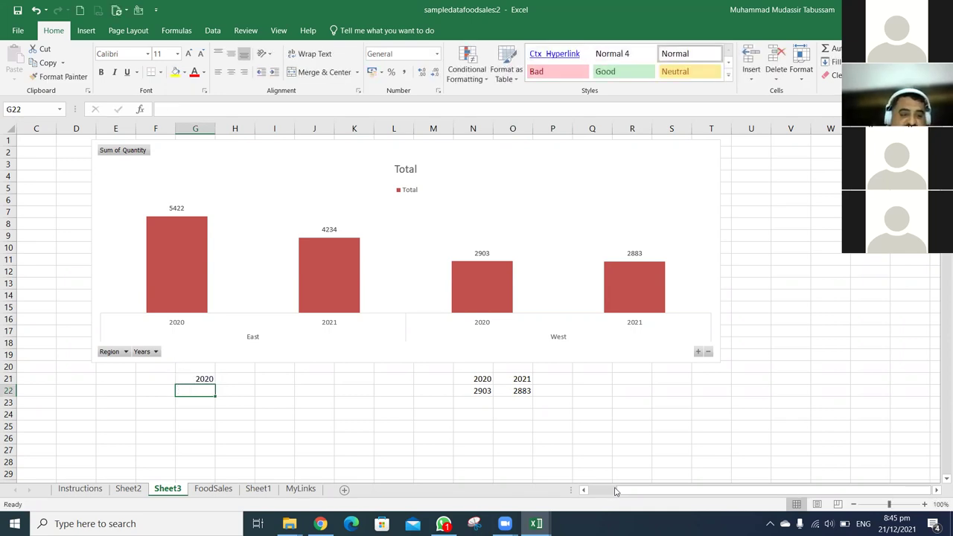
{"action": "key", "text": "Up"}
{"action": "key", "text": "Right"}
{"action": "type", "text": "2021"}
{"action": "key", "text": "Return"}
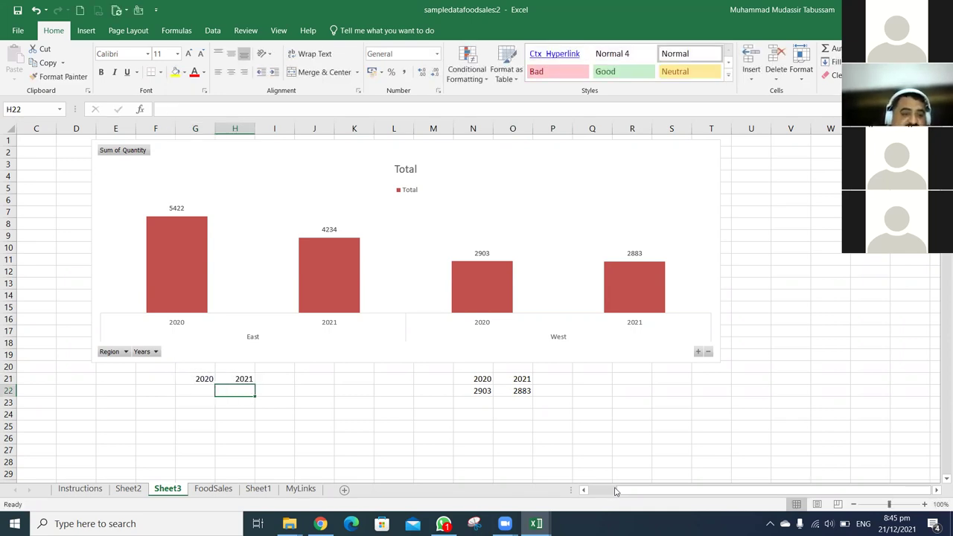
Enter the East quantities under their years: 5422 in cell G22 and 4234 in cell H22
{"action": "key", "text": "Left"}
{"action": "type", "text": "5422"}
{"action": "key", "text": "Return"}
{"action": "key", "text": "Up"}
{"action": "key", "text": "Right"}
{"action": "type", "text": "4234"}
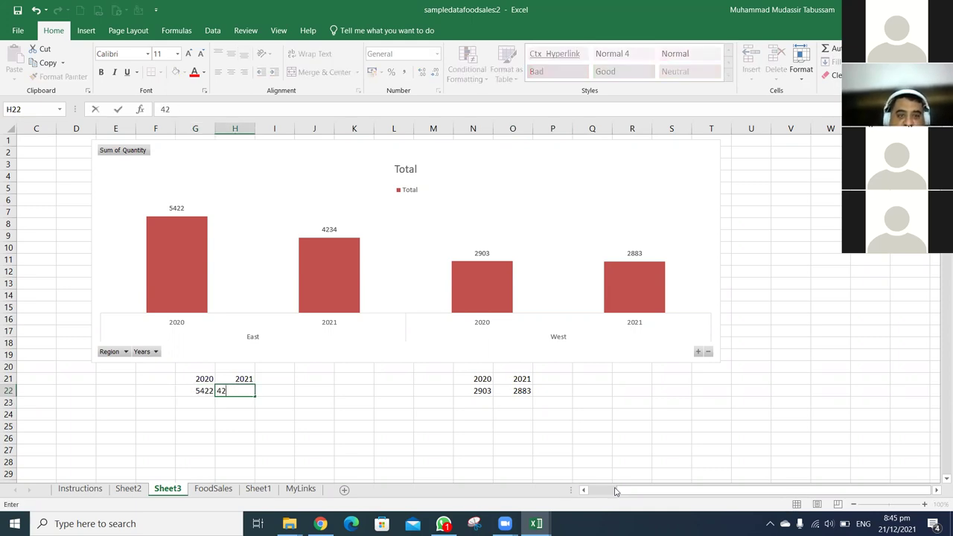
{"action": "key", "text": "Return"}
{"action": "key", "text": "Up"}
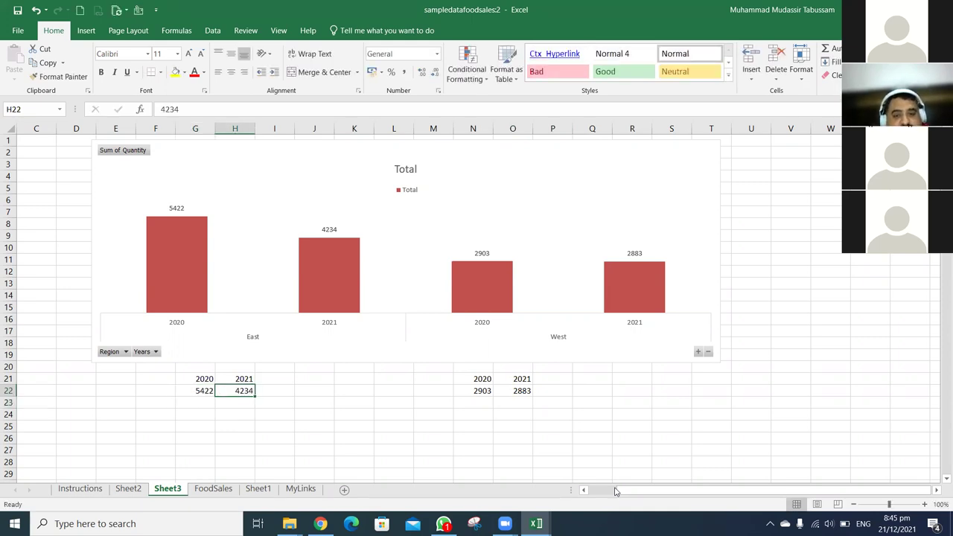
Calculate the West year-over-year change in cell P22 with the formula =O22/N22-1
{"action": "key", "text": "Right"}
{"action": "key", "text": "Right"}
{"action": "key", "text": "Right"}
{"action": "key", "text": "Right"}
{"action": "key", "text": "Right"}
{"action": "key", "text": "Right"}
{"action": "key", "text": "Right"}
{"action": "key", "text": "Right"}
{"action": "key", "text": "Right"}
{"action": "key", "text": "Right"}
{"action": "key", "text": "Up"}
{"action": "key", "text": "Left"}
{"action": "key", "text": "Down"}
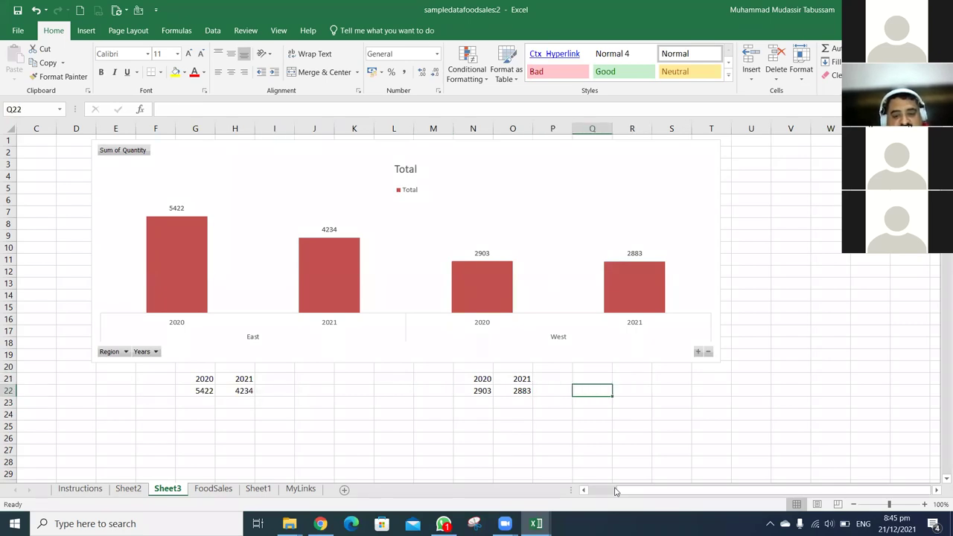
{"action": "key", "text": "Left"}
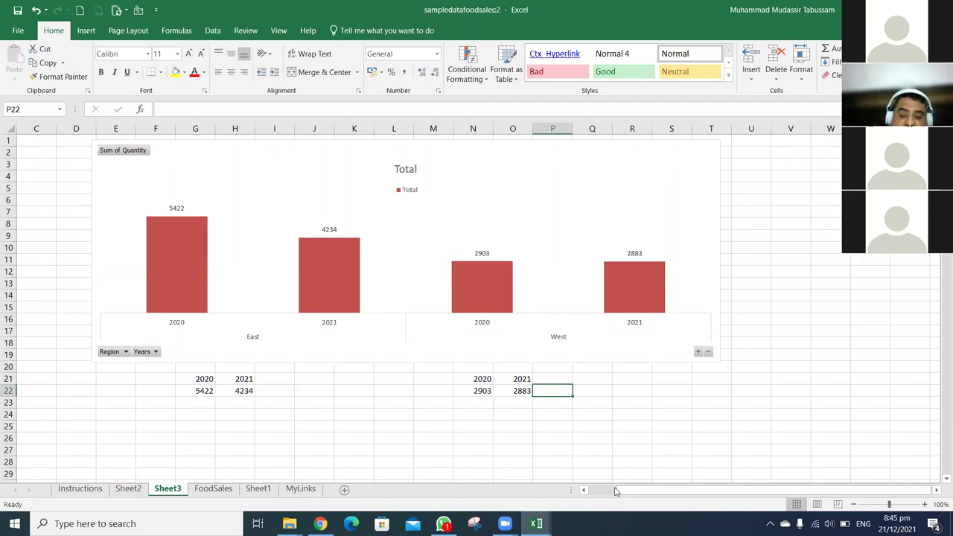
{"action": "type", "text": "="}
{"action": "key", "text": "Left"}
{"action": "type", "text": "/"}
{"action": "key", "text": "Left"}
{"action": "key", "text": "Left"}
{"action": "type", "text": "-1"}
{"action": "key", "text": "Return"}
{"action": "key", "text": "Up"}
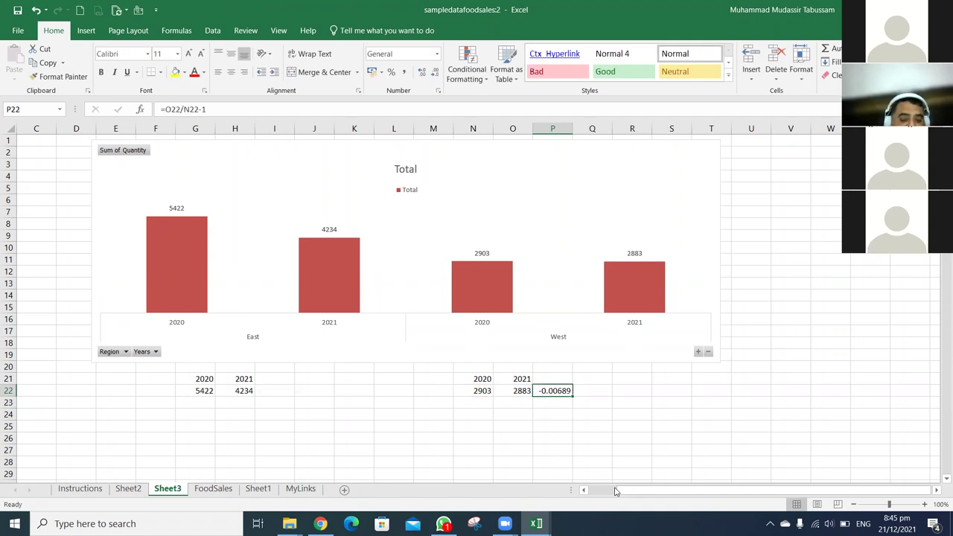
Format the change in cell P22 as a percentage with two decimal places
{"action": "key", "text": "ctrl+shift+5"}
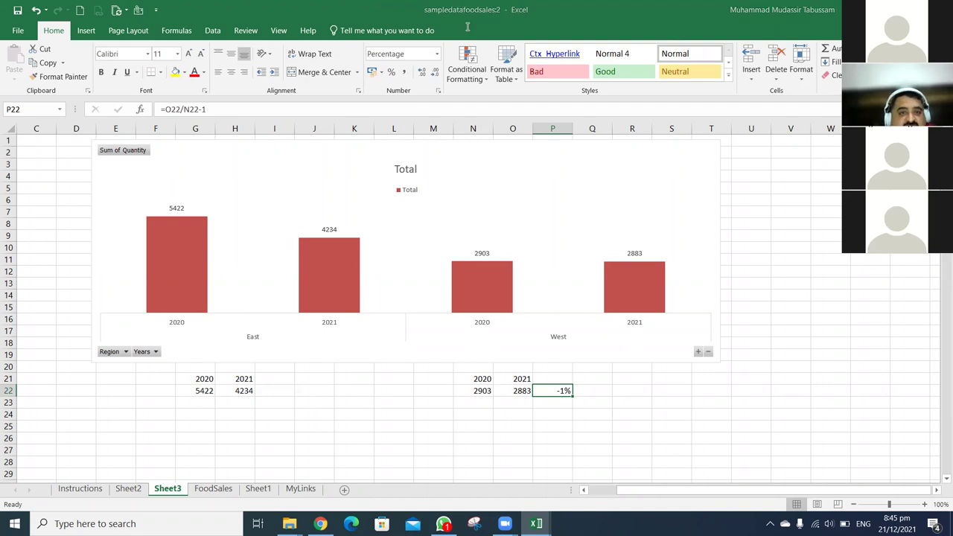
{"action": "left_click", "coordinate": [422, 72]}
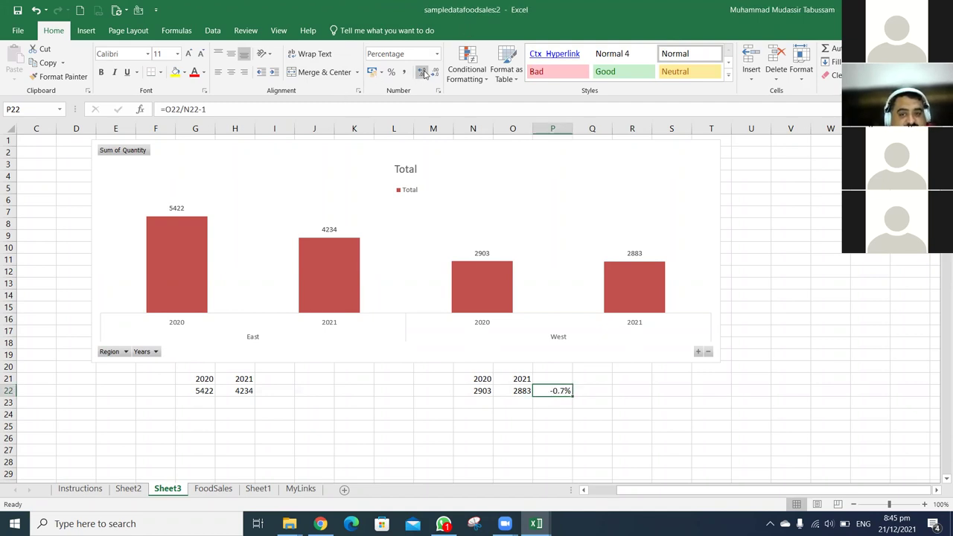
{"action": "left_click", "coordinate": [424, 73]}
{"action": "mouse_move", "coordinate": [644, 296]}
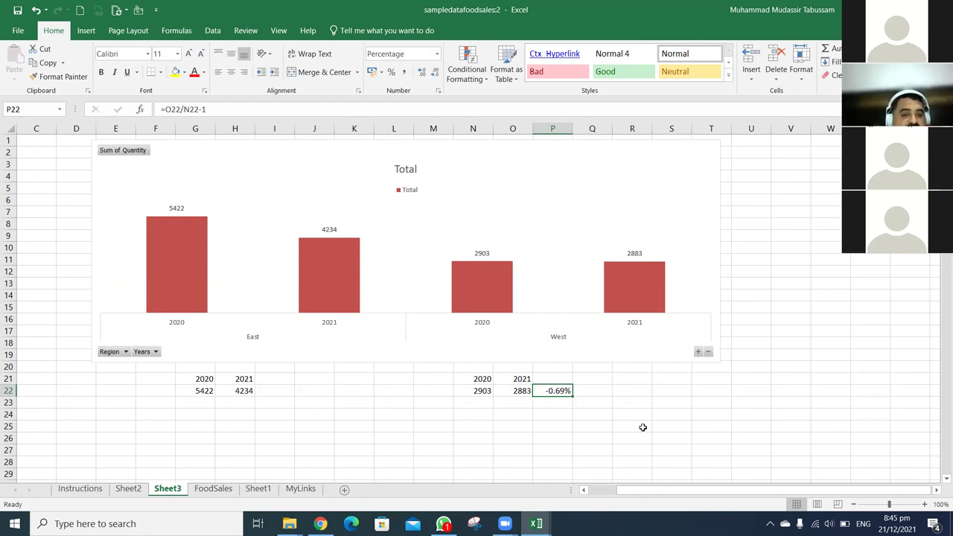
Copy the growth formula from cell P22 into cell I22 for the East figures
{"action": "key", "text": "ctrl+c"}
{"action": "key", "text": "Left"}
{"action": "key", "text": "Left"}
{"action": "key", "text": "Left"}
{"action": "key", "text": "Left"}
{"action": "key", "text": "Left"}
{"action": "key", "text": "Left"}
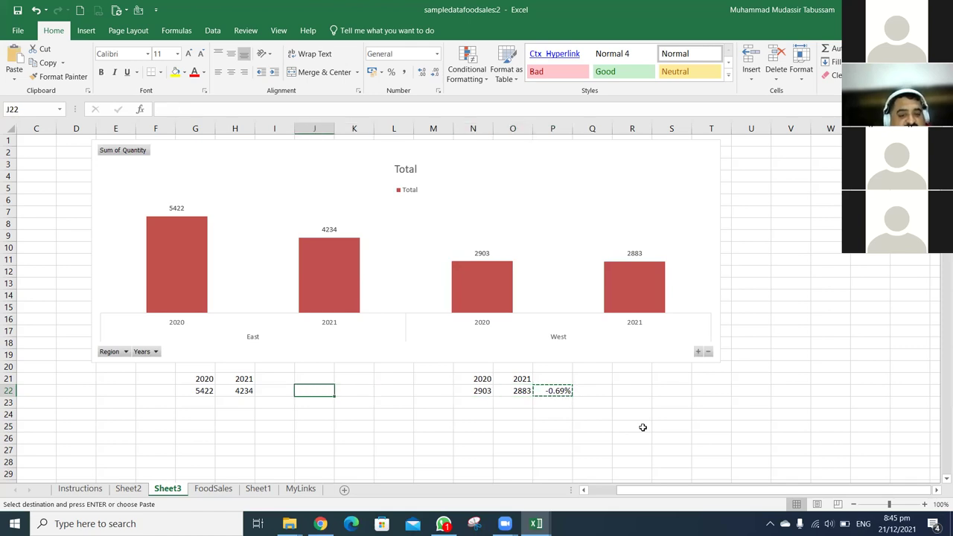
{"action": "key", "text": "Left"}
{"action": "key", "text": "ctrl+v"}
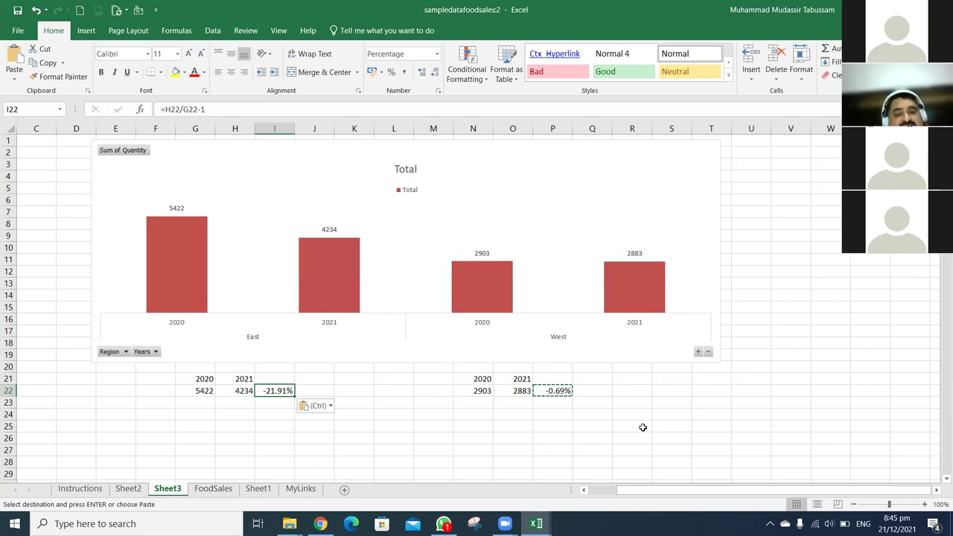
{"action": "key", "text": "Escape"}
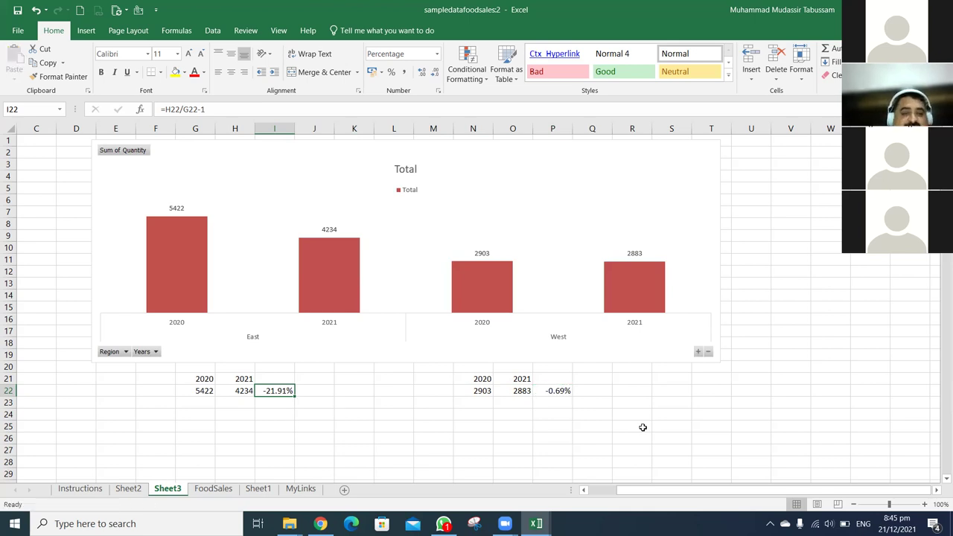
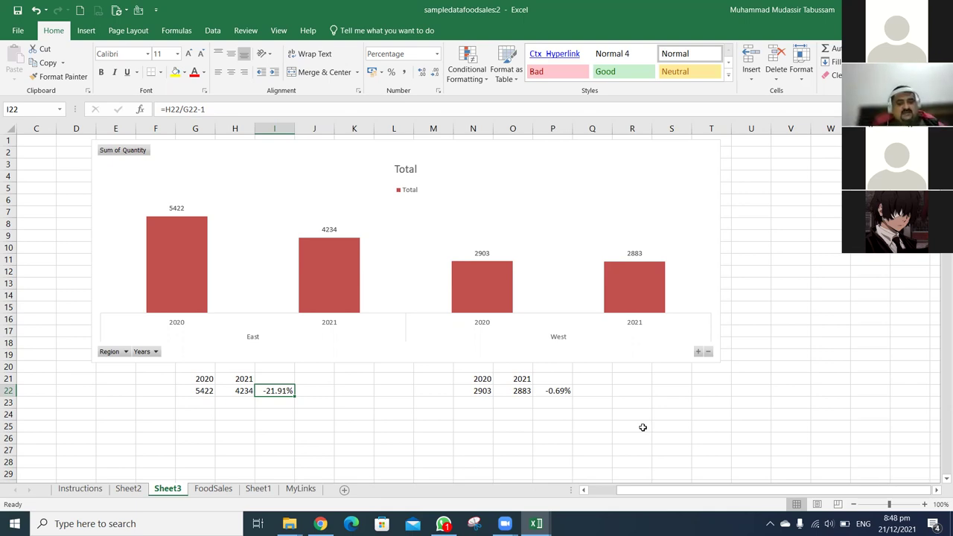
{"action": "left_click", "coordinate": [214, 490]}
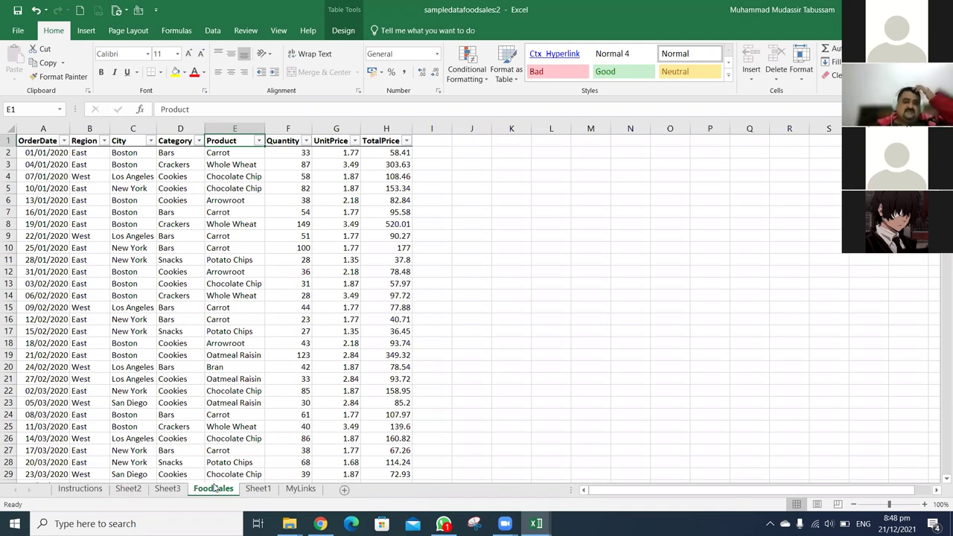
{"action": "left_click", "coordinate": [167, 489]}
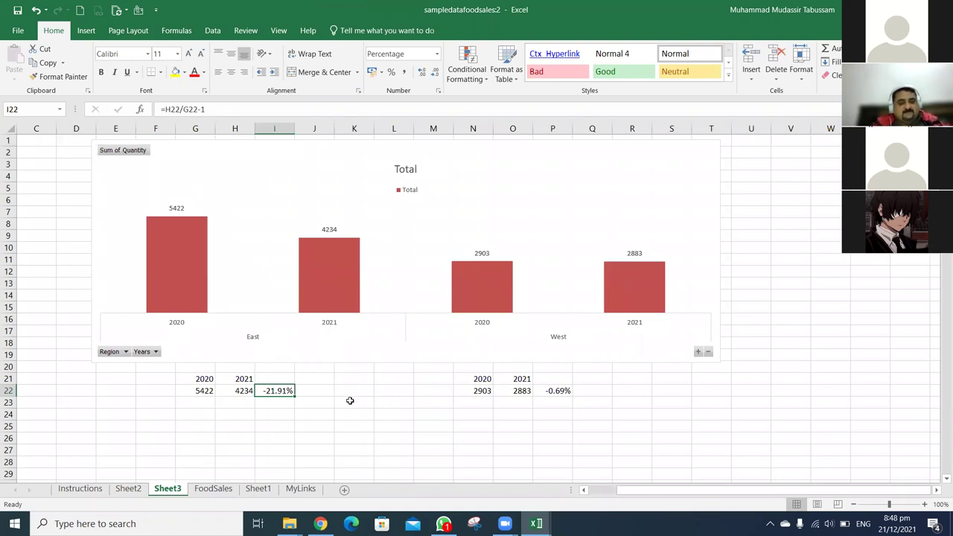
{"action": "left_click", "coordinate": [631, 167]}
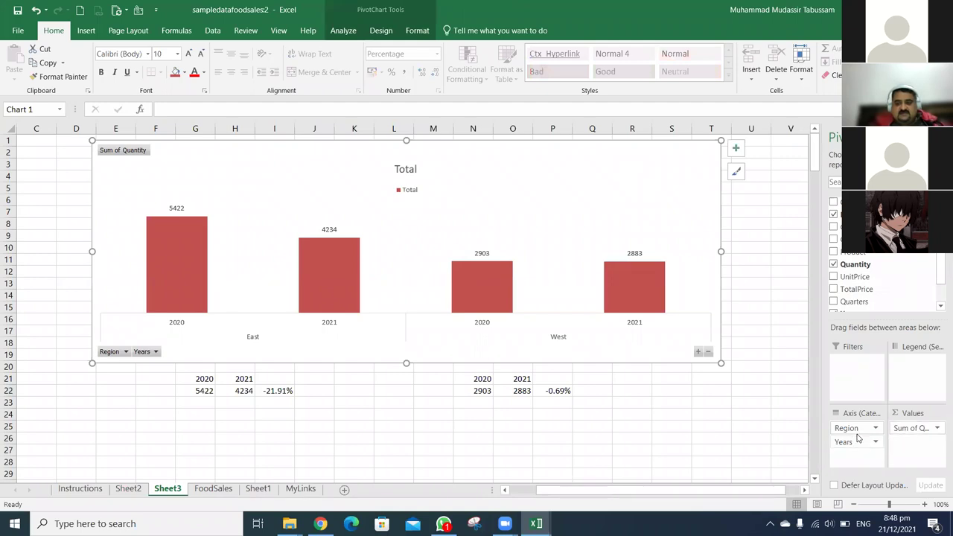
{"action": "left_click_drag", "start_coordinate": [853, 430], "coordinate": [853, 363]}
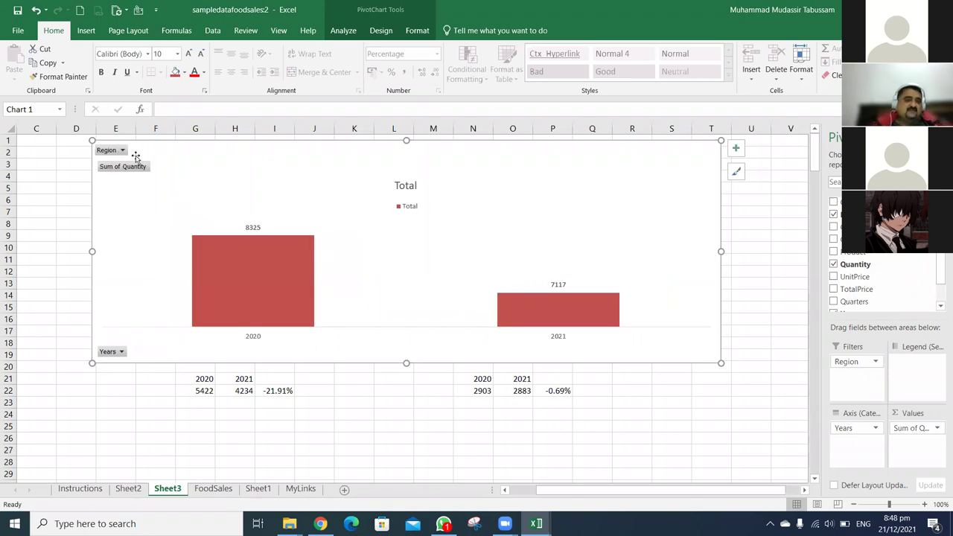
{"action": "left_click", "coordinate": [123, 150]}
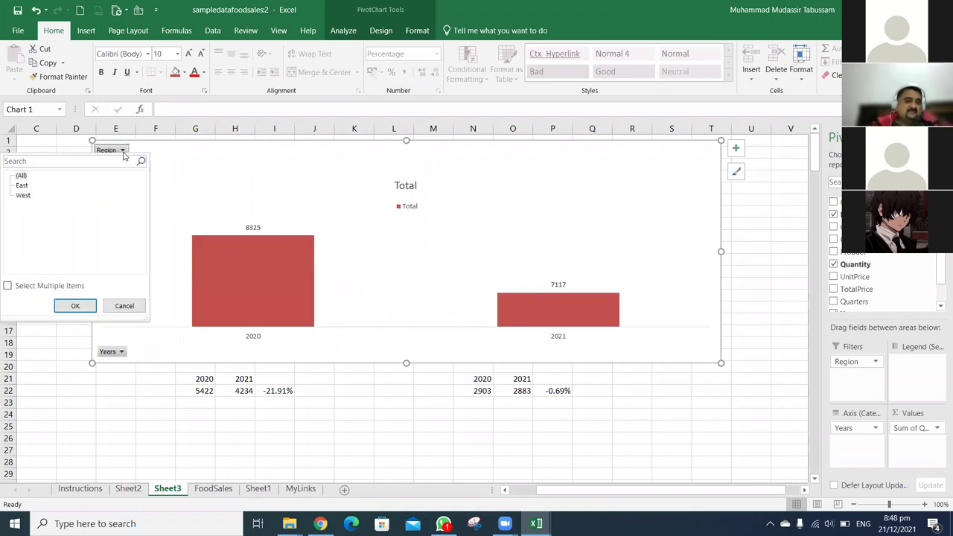
{"action": "left_click", "coordinate": [343, 422]}
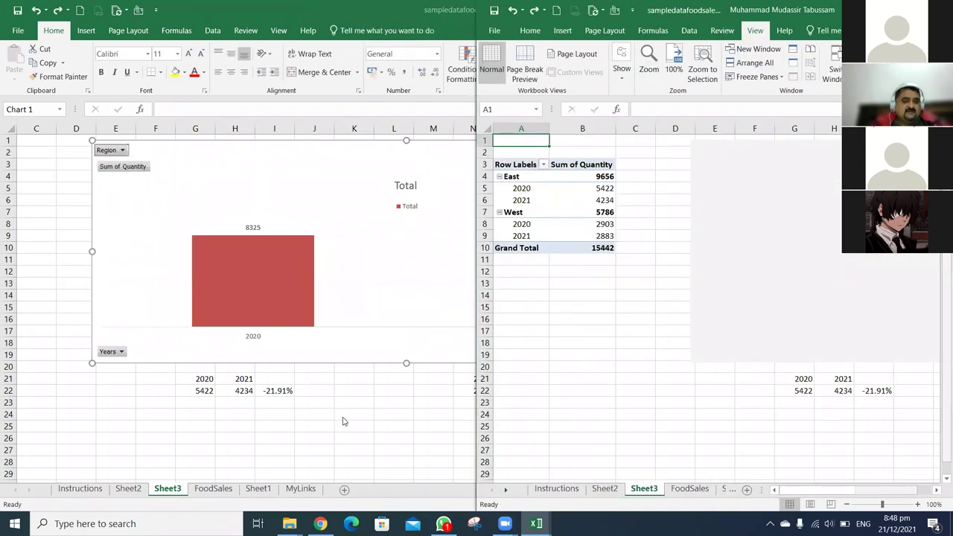
{"action": "key", "text": "ctrl+z"}
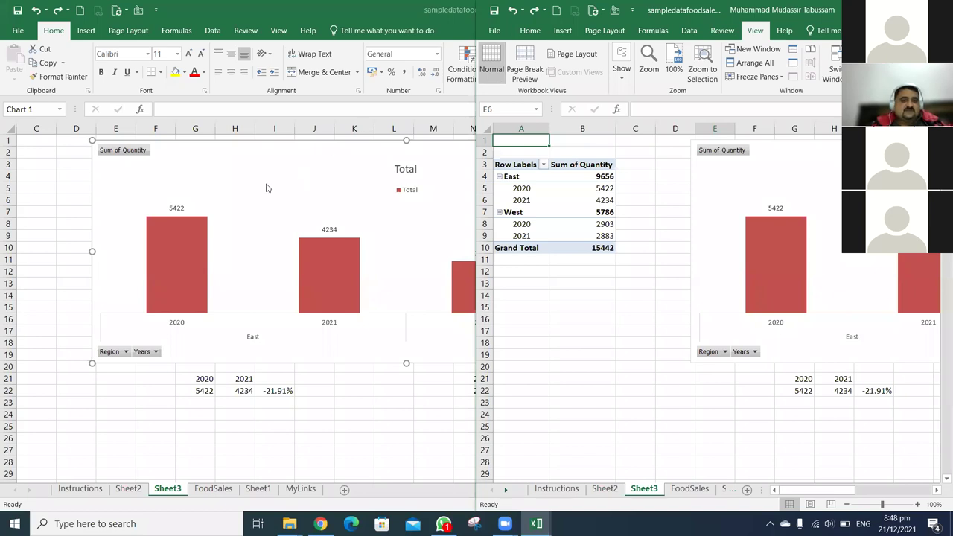
{"action": "key", "text": "super+Up"}
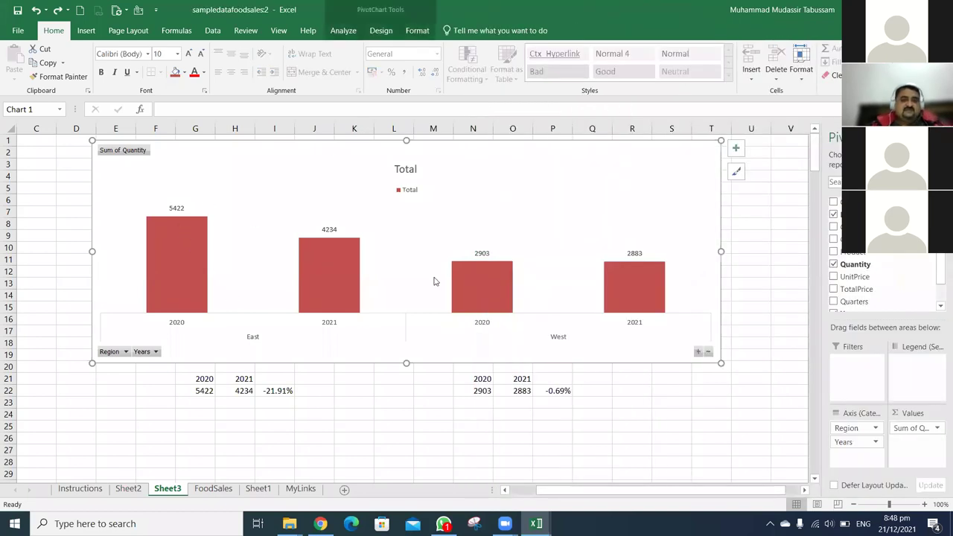
Make Region a report filter of the pivot chart instead of an axis field and filter it to East, with multiple item selection enabled
{"action": "left_click_drag", "start_coordinate": [857, 428], "coordinate": [862, 373]}
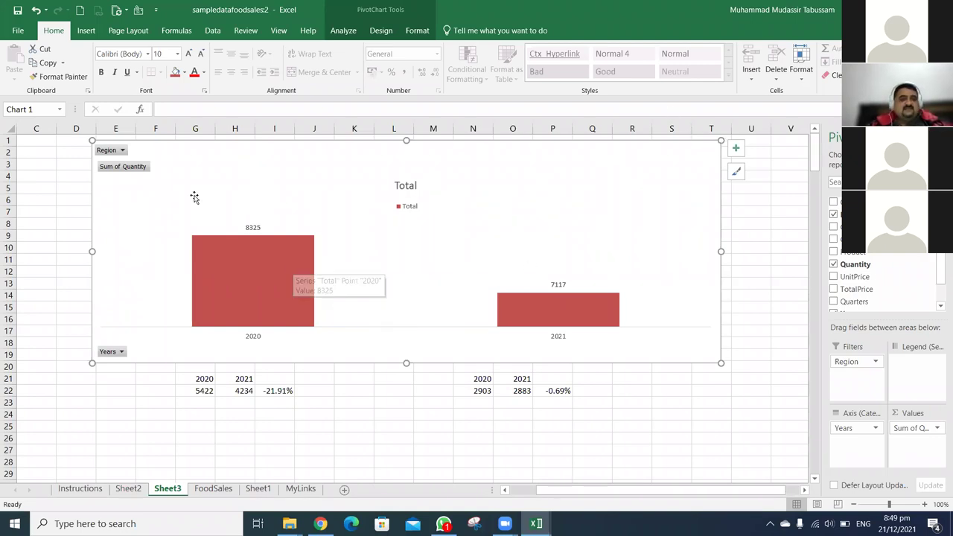
{"action": "left_click", "coordinate": [122, 151]}
{"action": "left_click", "coordinate": [21, 186]}
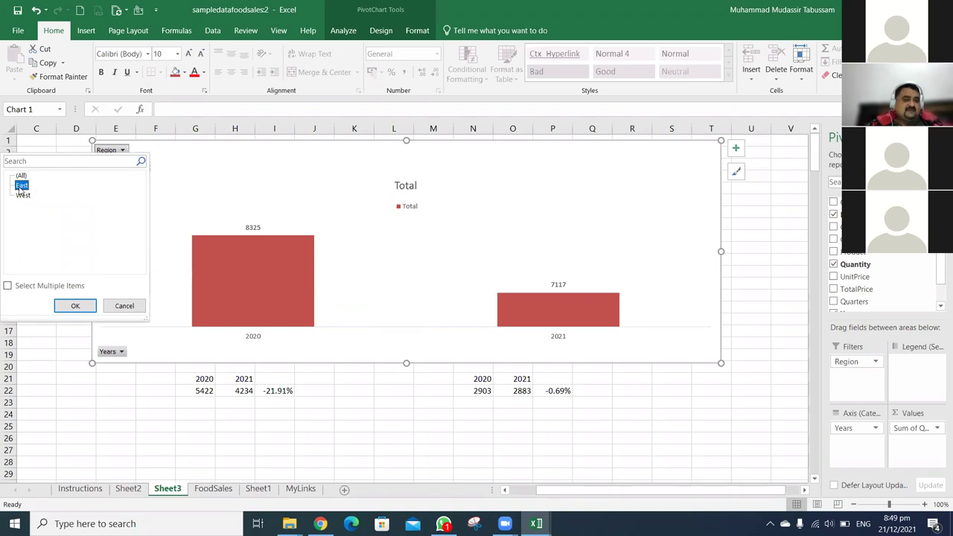
{"action": "left_click", "coordinate": [45, 283]}
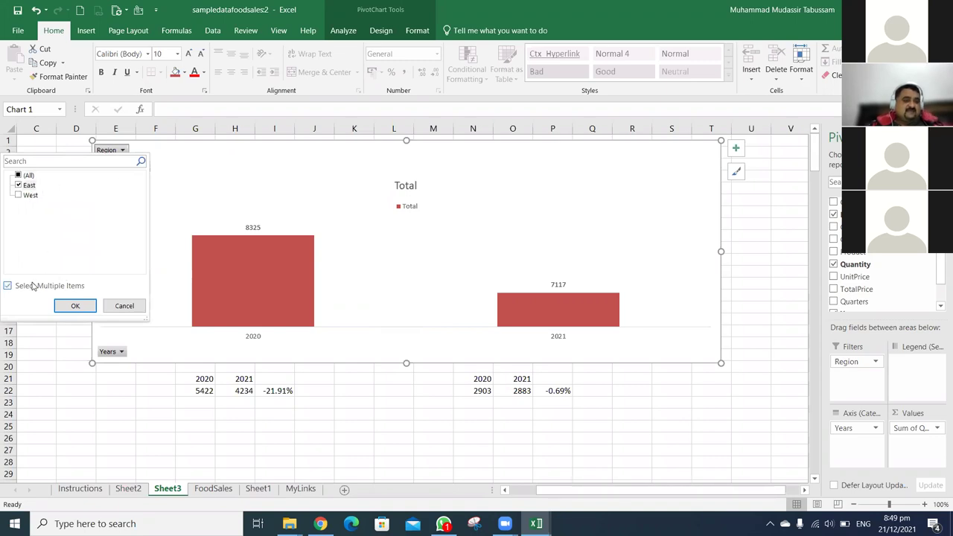
{"action": "left_click", "coordinate": [75, 307]}
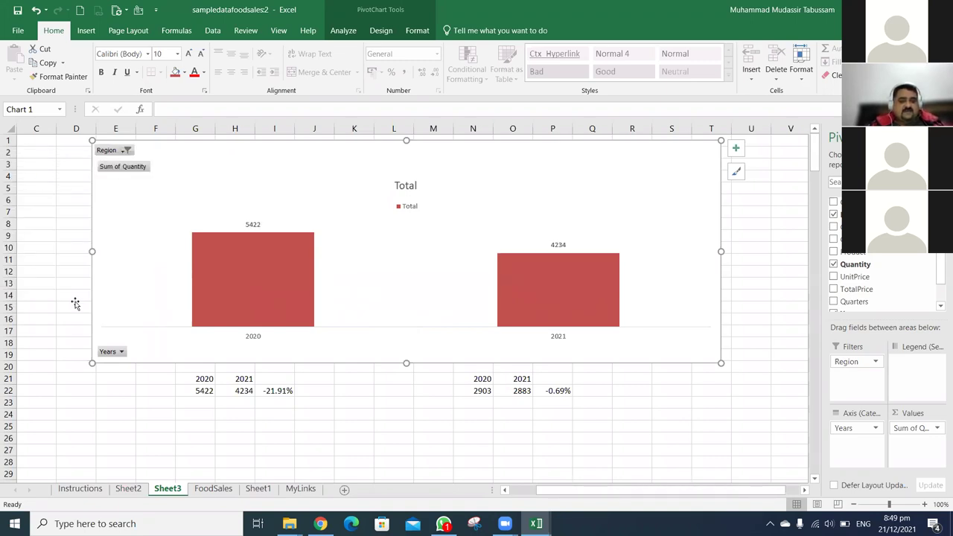
Group the order dates in the pivot table rows by months and years, without quarters
{"action": "left_click", "coordinate": [855, 429]}
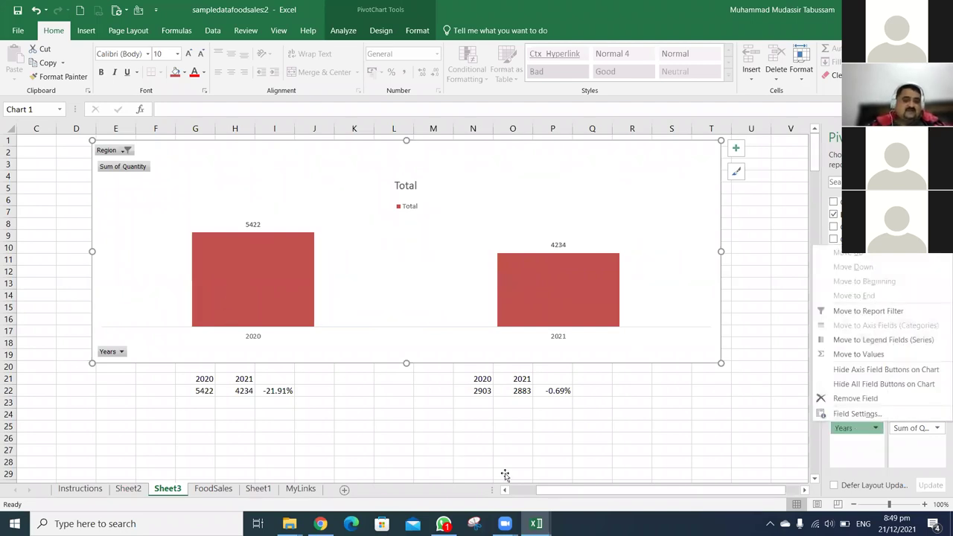
{"action": "left_click_drag", "start_coordinate": [565, 492], "coordinate": [323, 413]}
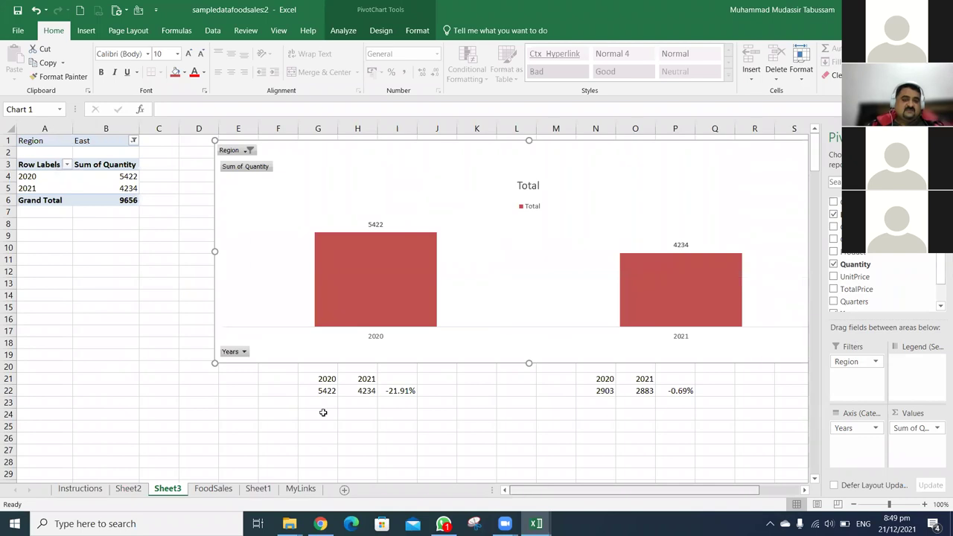
{"action": "right_click", "coordinate": [39, 178]}
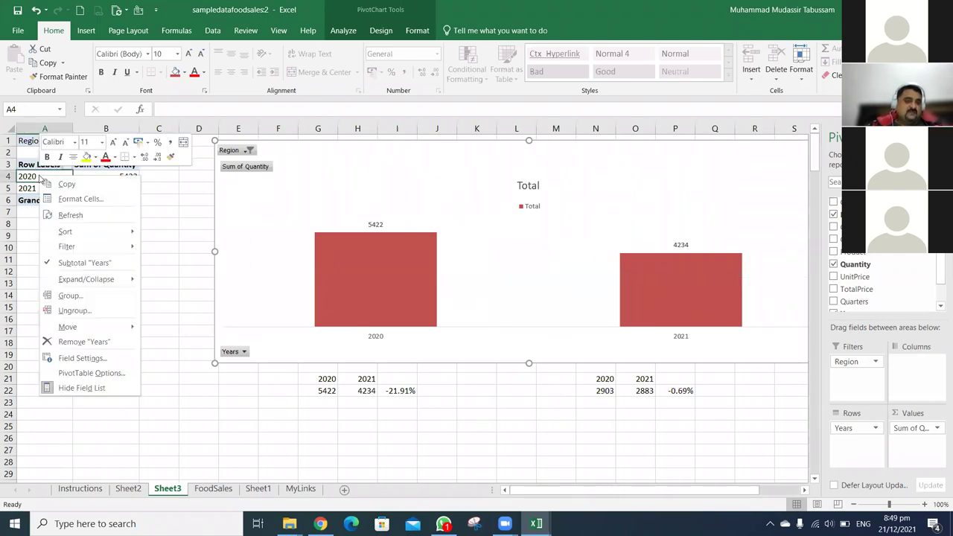
{"action": "left_click", "coordinate": [71, 296]}
{"action": "left_click", "coordinate": [47, 320]}
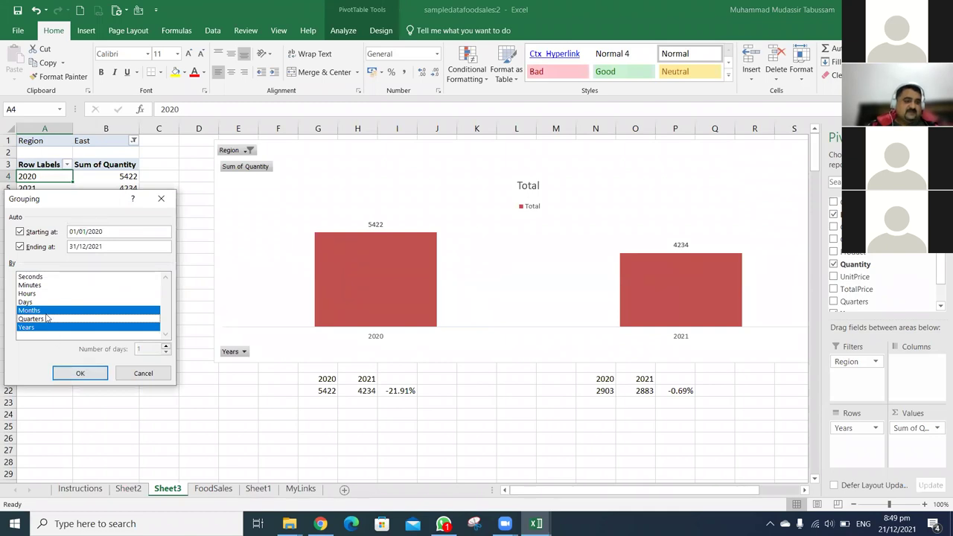
{"action": "left_click", "coordinate": [88, 372]}
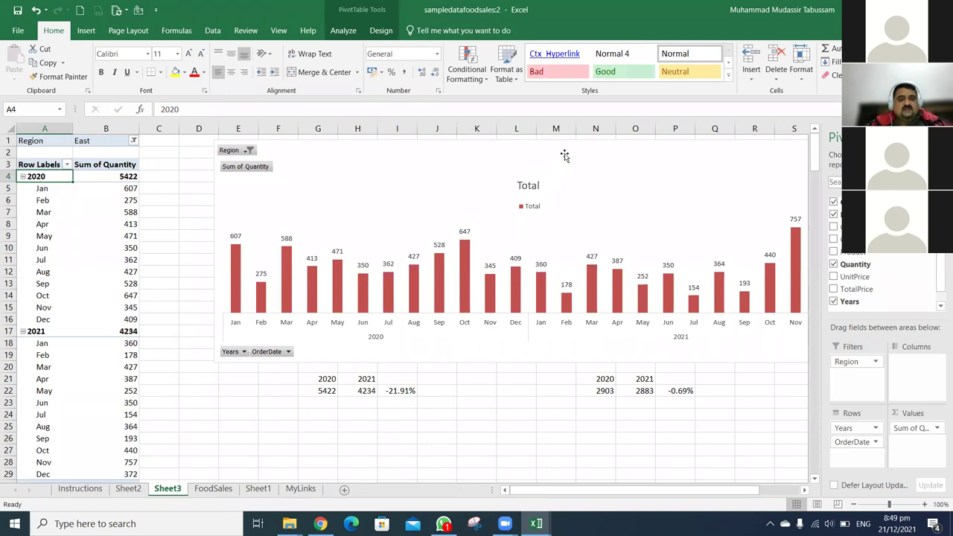
Place the pivot chart over columns E to U, widening it, and collapse and re-expand its month level
{"action": "left_click_drag", "start_coordinate": [550, 151], "coordinate": [474, 158]}
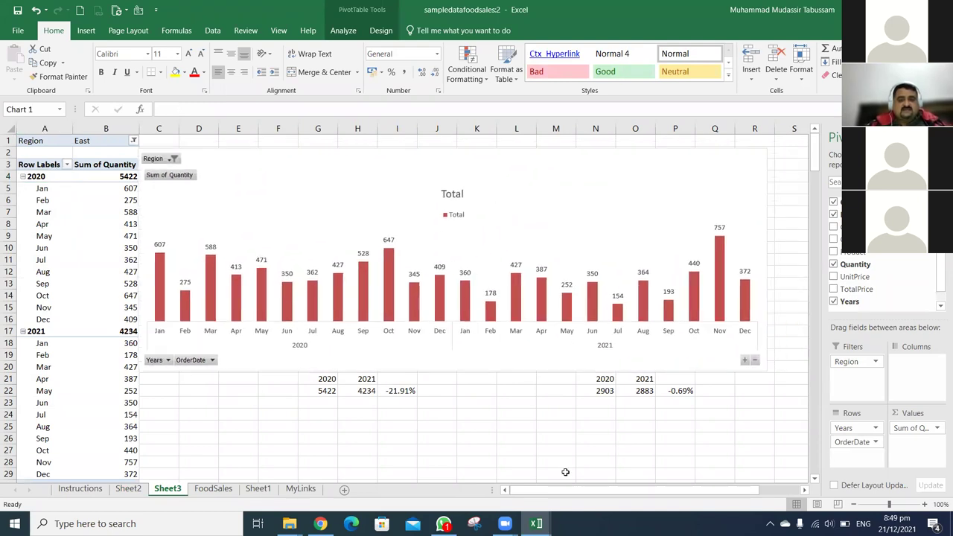
{"action": "left_click_drag", "start_coordinate": [566, 489], "coordinate": [605, 489]}
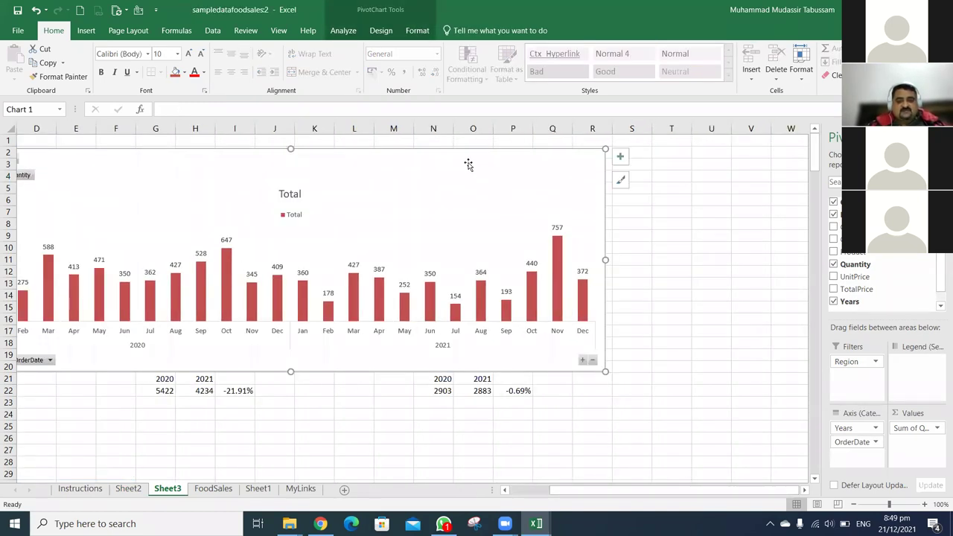
{"action": "left_click_drag", "start_coordinate": [479, 151], "coordinate": [559, 147]}
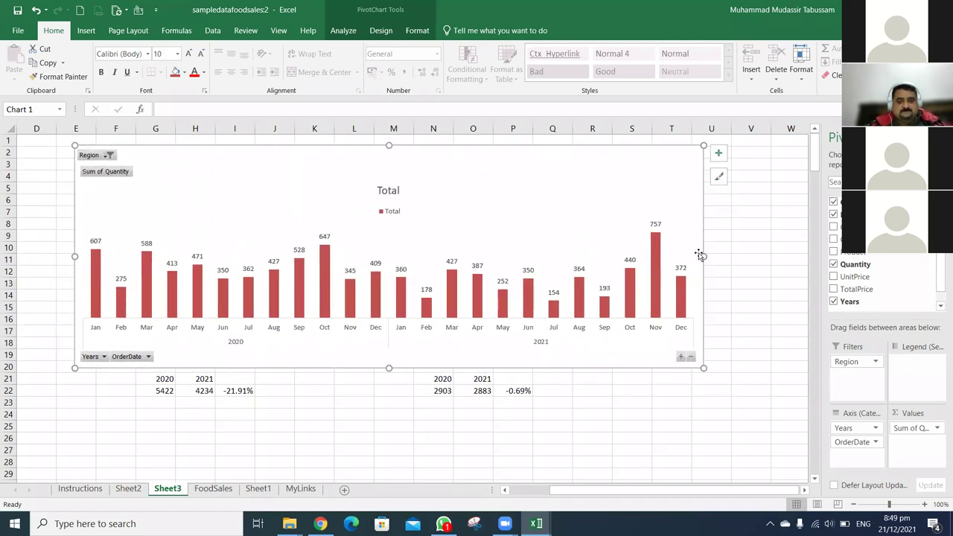
{"action": "left_click_drag", "start_coordinate": [705, 257], "coordinate": [750, 258]}
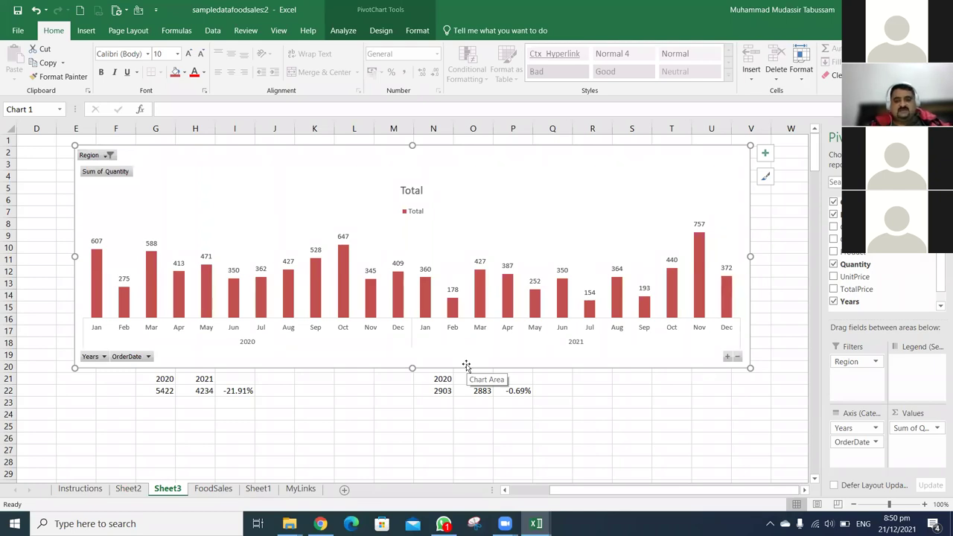
{"action": "left_click", "coordinate": [737, 357]}
{"action": "left_click", "coordinate": [729, 357]}
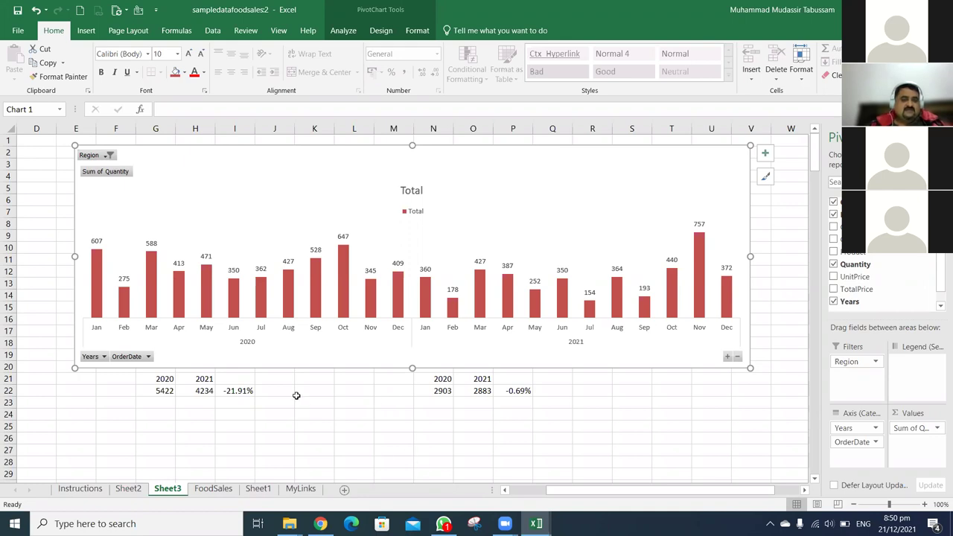
Move the OrderDate field from the pivot table's rows to its columns and reposition the chart just below the column headings
{"action": "left_click_drag", "start_coordinate": [221, 143], "coordinate": [379, 152]}
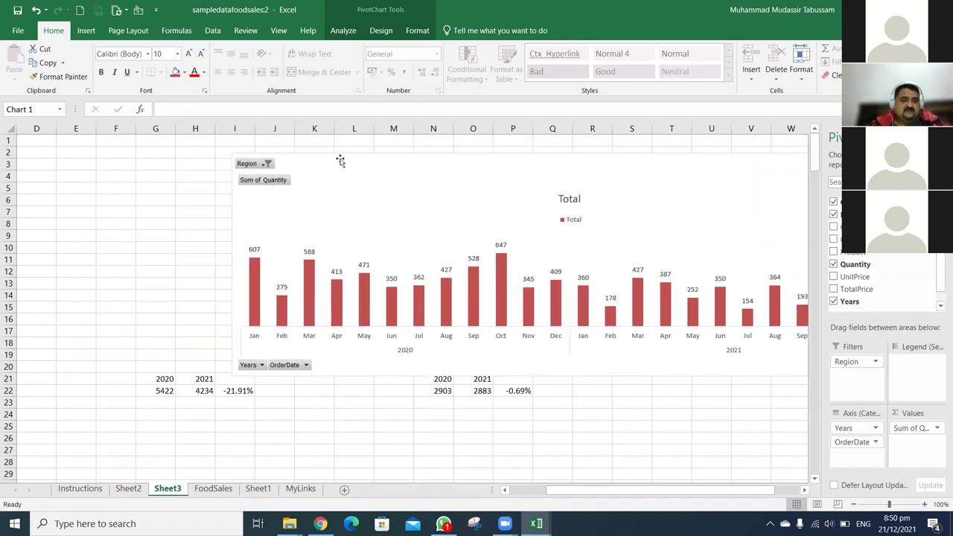
{"action": "scroll", "coordinate": [224, 335], "scroll_direction": "left", "scroll_amount": 3}
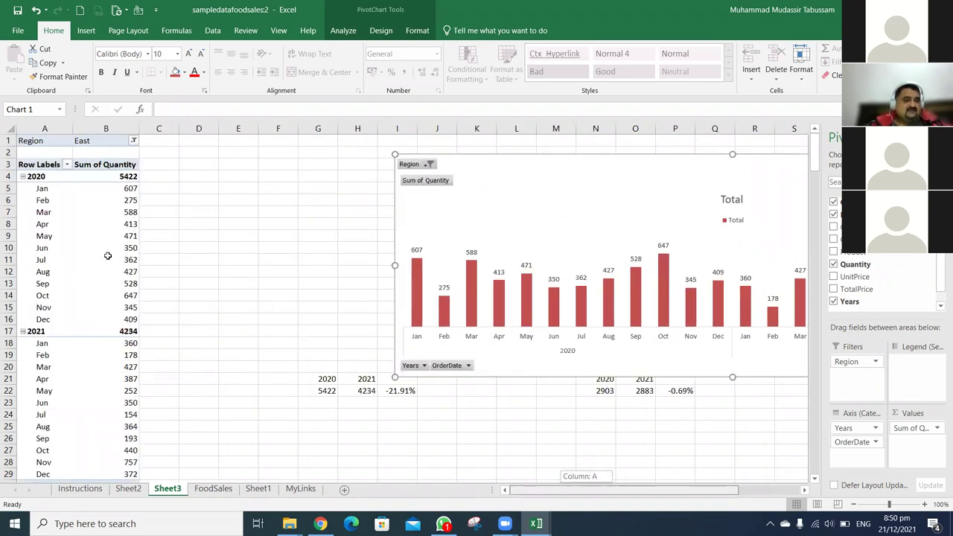
{"action": "left_click", "coordinate": [81, 214]}
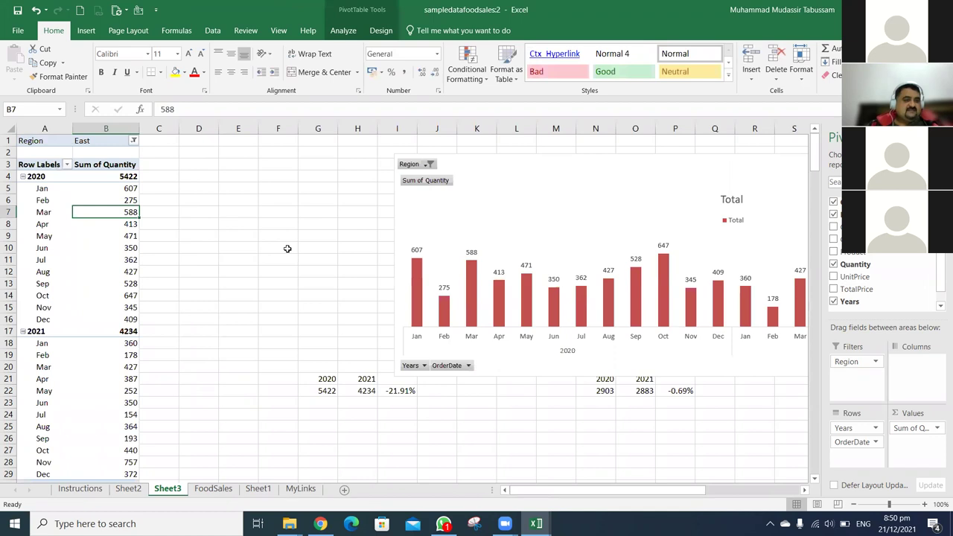
{"action": "left_click_drag", "start_coordinate": [854, 443], "coordinate": [909, 381]}
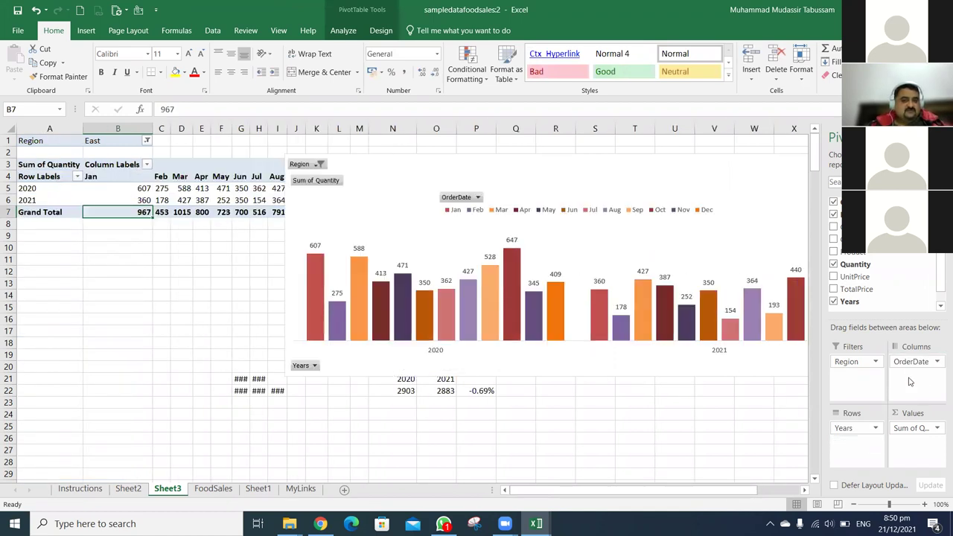
{"action": "left_click_drag", "start_coordinate": [446, 208], "coordinate": [266, 232]}
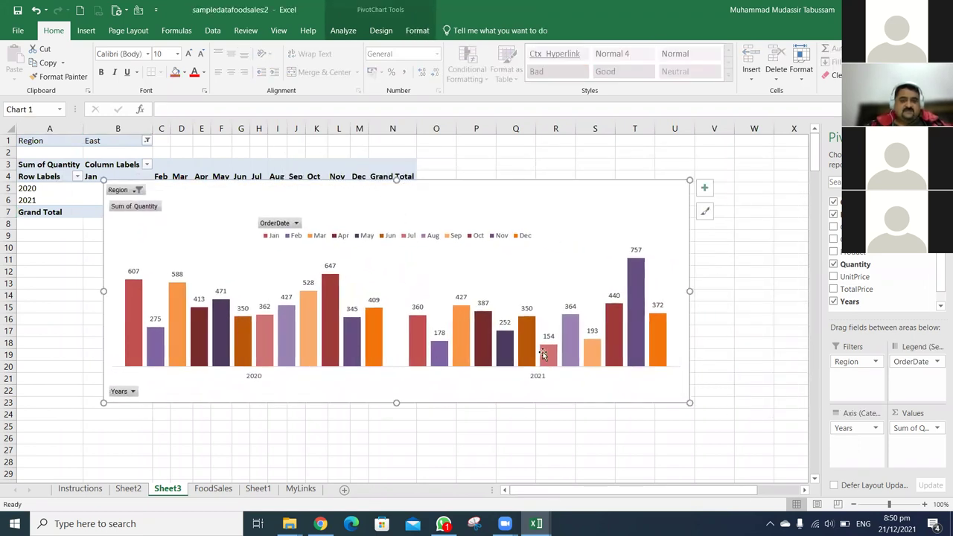
Remove the data labels from the pivot chart
{"action": "left_click", "coordinate": [706, 191]}
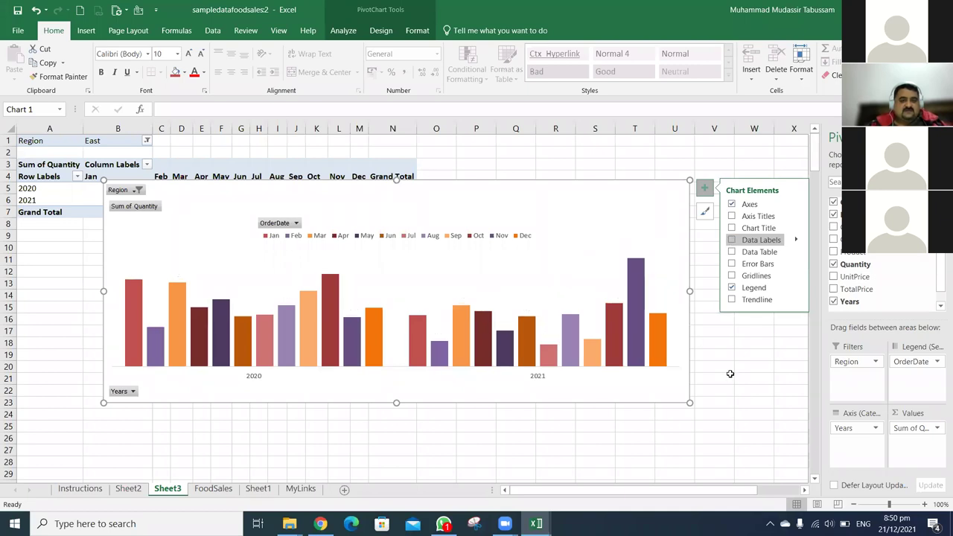
{"action": "left_click", "coordinate": [749, 411]}
{"action": "left_click", "coordinate": [689, 343]}
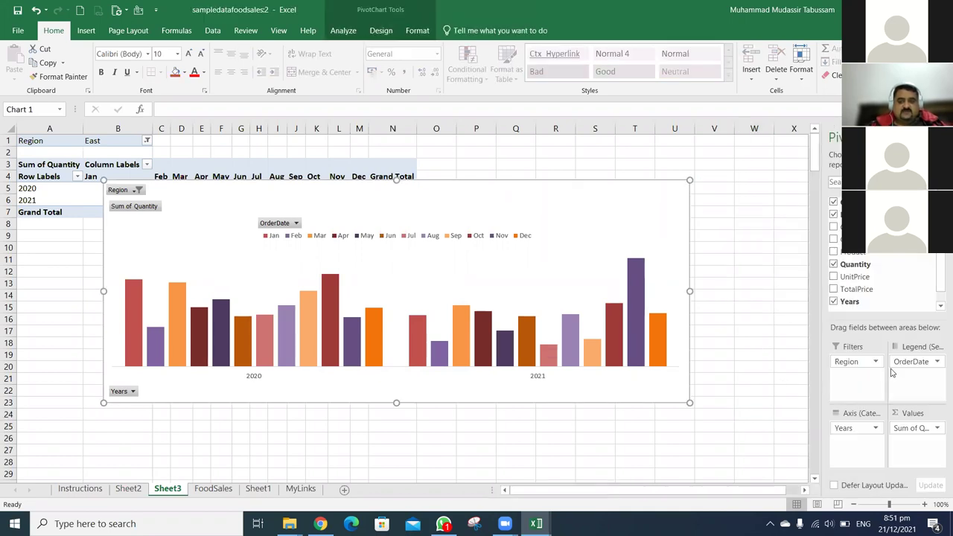
Rearrange the pivot chart fields so OrderDate is the axis and Years is the legend
{"action": "left_click_drag", "start_coordinate": [897, 364], "coordinate": [918, 369]}
{"action": "left_click_drag", "start_coordinate": [385, 186], "coordinate": [417, 184]}
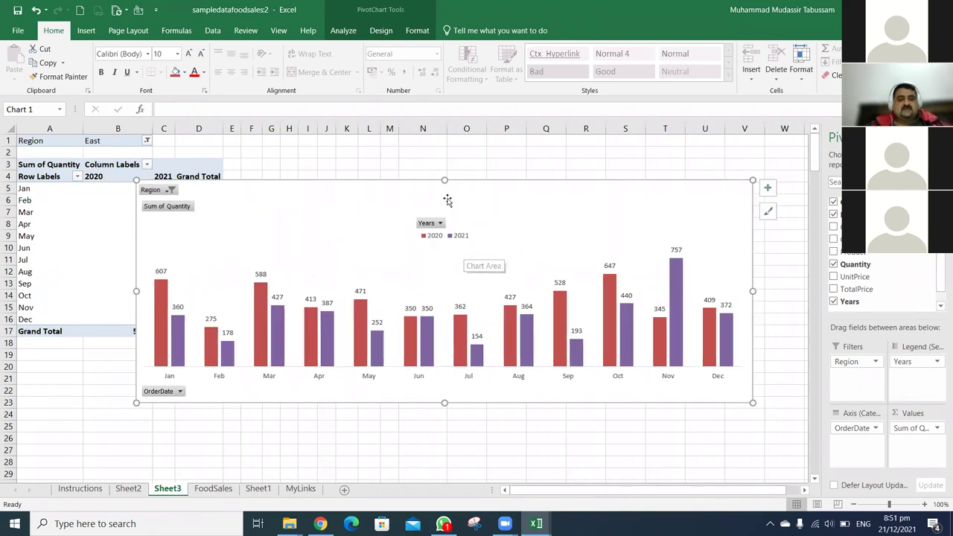
Make the pivot chart taller and place it beside the pivot table, starting at column E in row 1
{"action": "left_click_drag", "start_coordinate": [622, 493], "coordinate": [632, 493]}
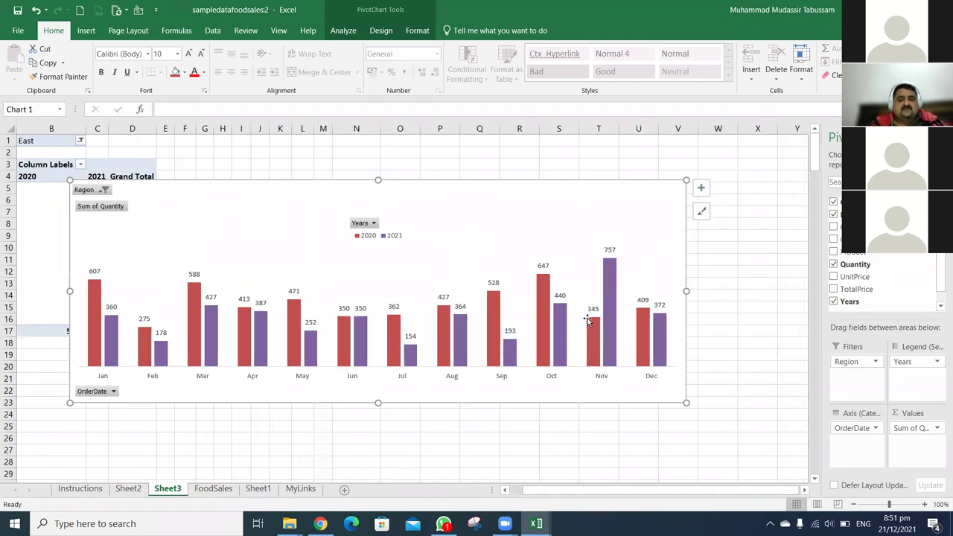
{"action": "left_click_drag", "start_coordinate": [440, 183], "coordinate": [489, 235]}
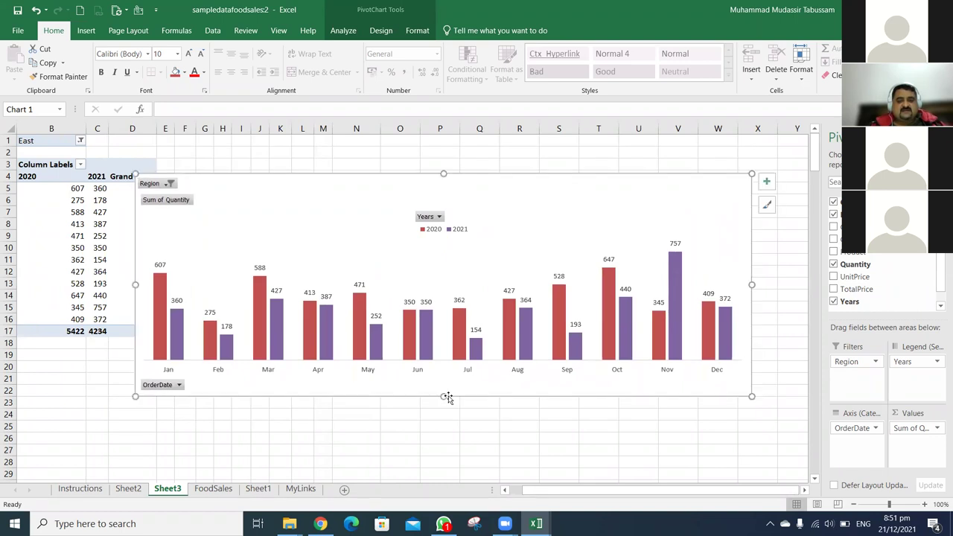
{"action": "left_click_drag", "start_coordinate": [444, 396], "coordinate": [444, 447]}
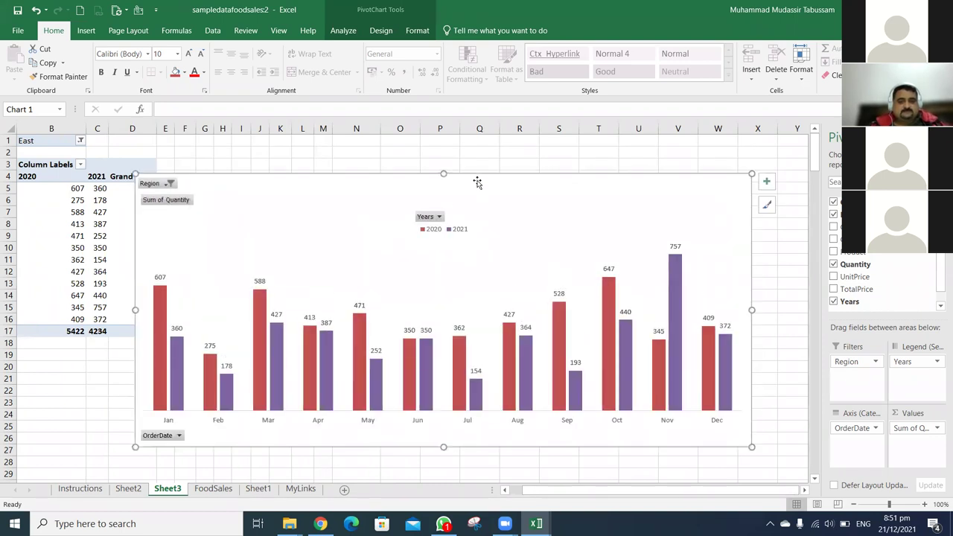
{"action": "left_click_drag", "start_coordinate": [473, 170], "coordinate": [460, 140]}
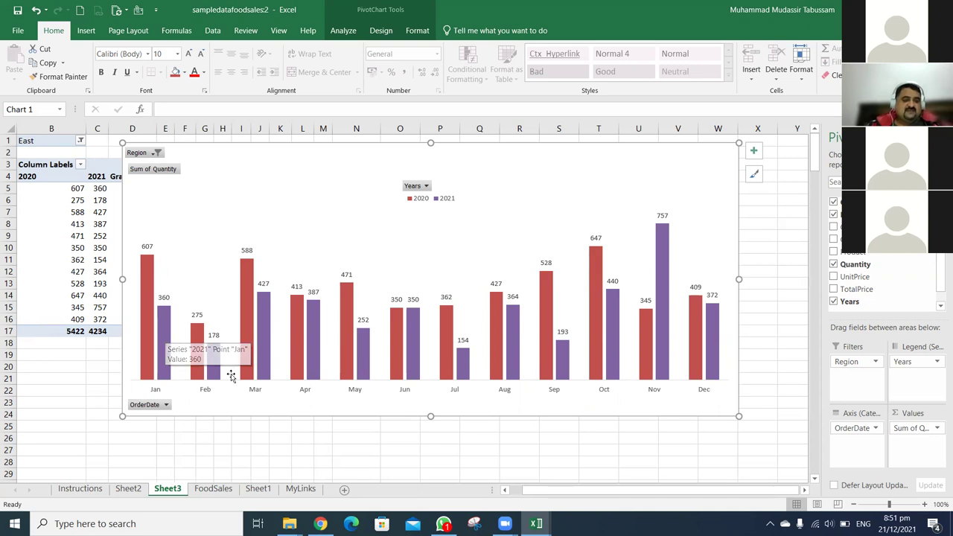
{"action": "mouse_move", "coordinate": [216, 365]}
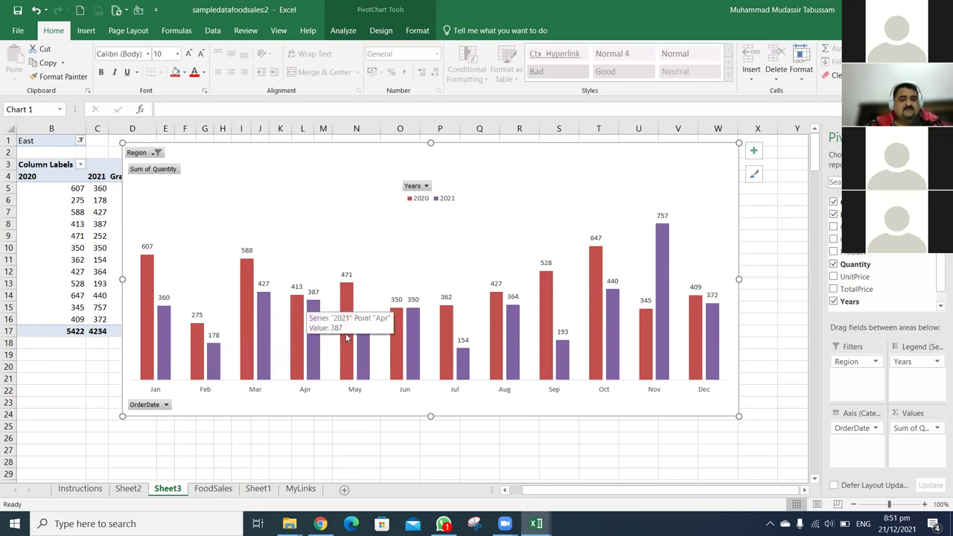
{"action": "mouse_move", "coordinate": [380, 380]}
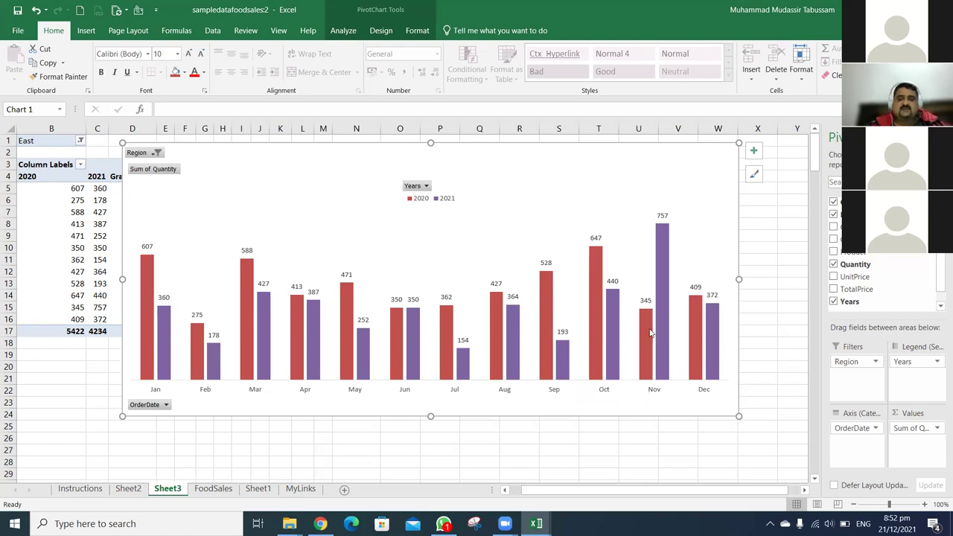
{"action": "mouse_move", "coordinate": [667, 323]}
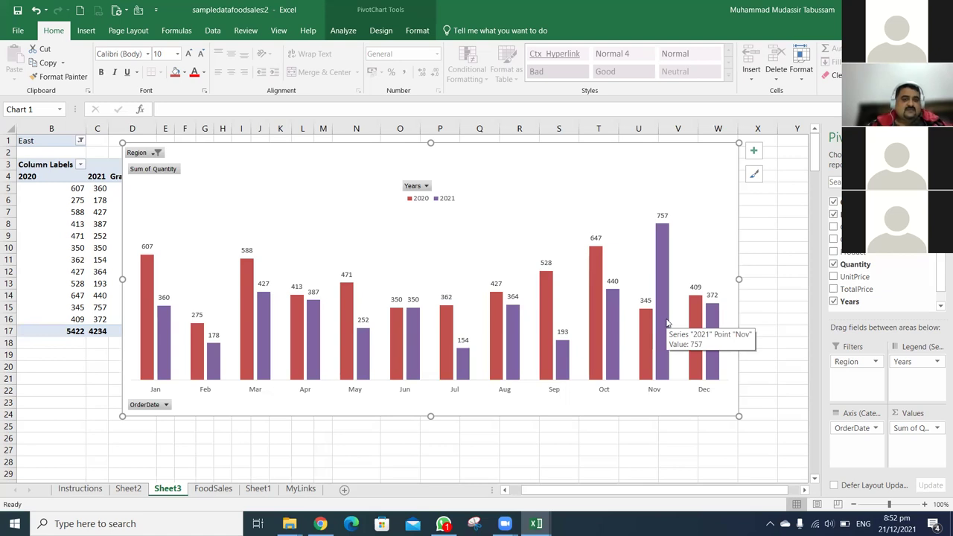
{"action": "left_click_drag", "start_coordinate": [234, 146], "coordinate": [277, 142]}
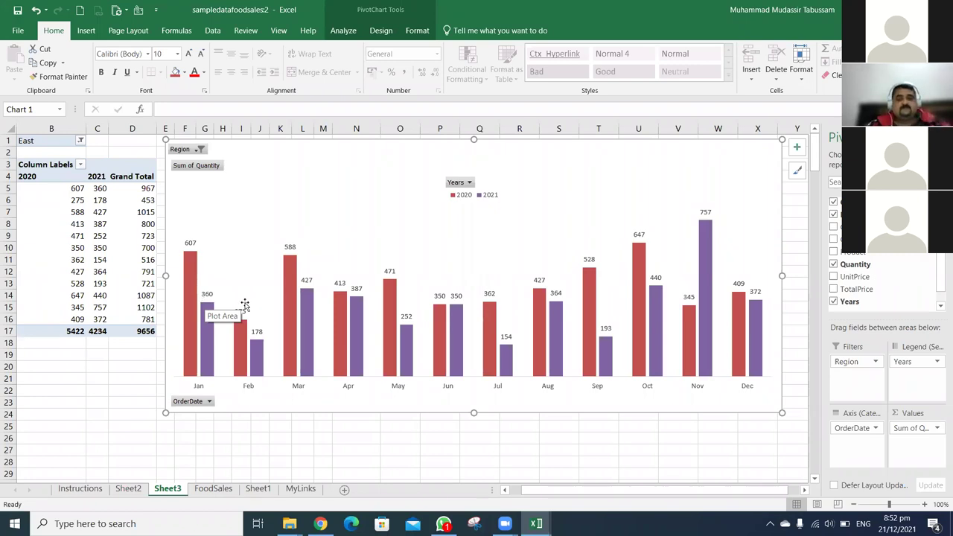
Make OrderDate a report filter of the pivot chart and filter it to Jan
{"action": "left_click_drag", "start_coordinate": [847, 432], "coordinate": [853, 391]}
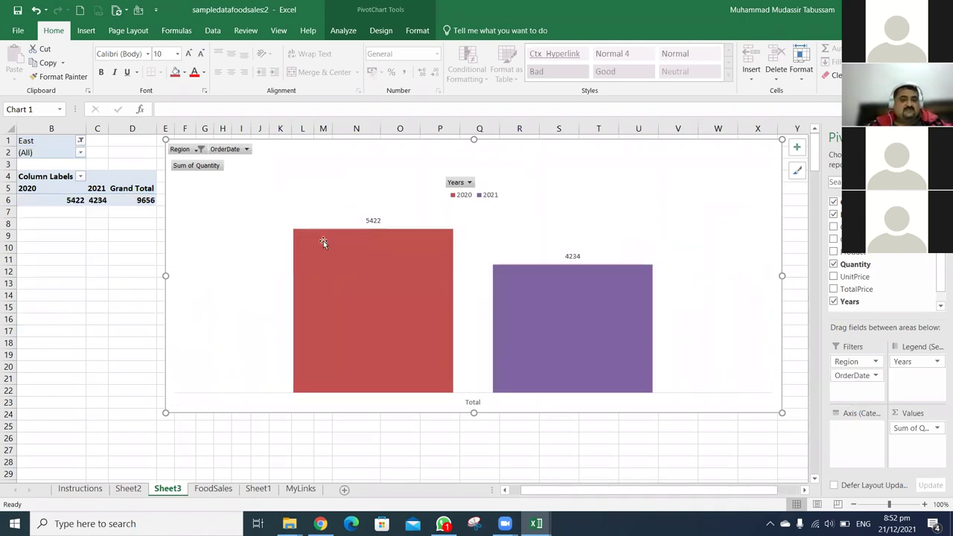
{"action": "left_click", "coordinate": [247, 150]}
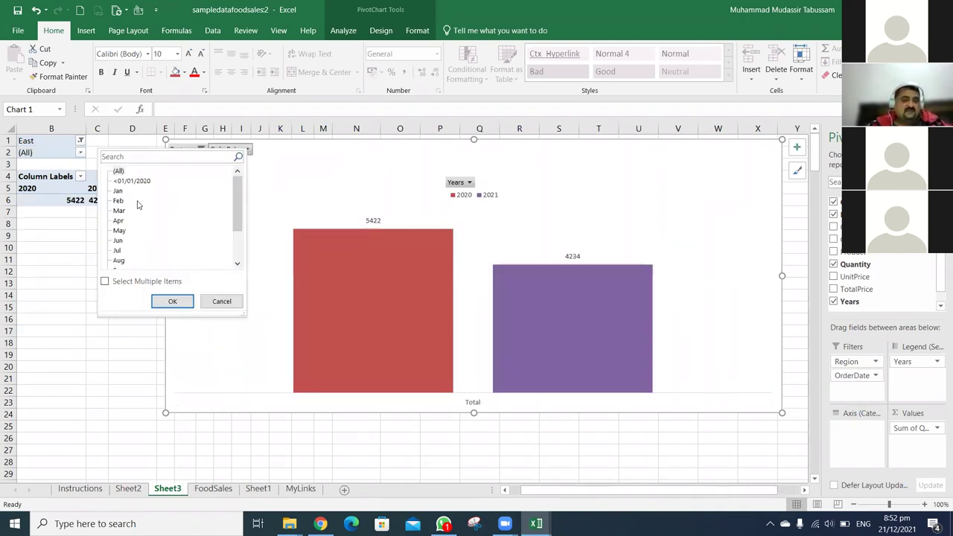
{"action": "left_click", "coordinate": [117, 191]}
{"action": "left_click", "coordinate": [173, 302]}
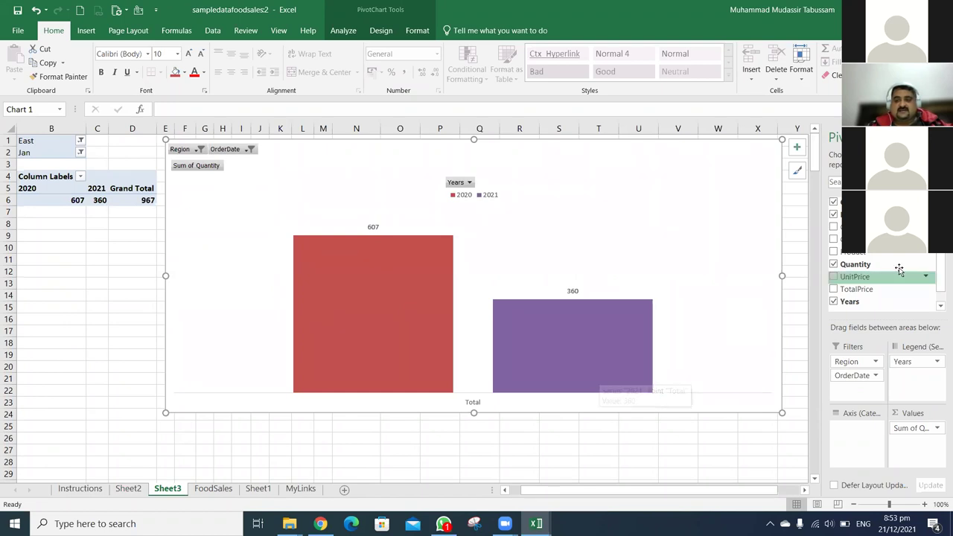
Add the Category field to the pivot chart's axis
{"action": "mouse_move", "coordinate": [895, 292]}
{"action": "left_mouse_down"}
{"action": "mouse_move", "coordinate": [872, 300]}
{"action": "mouse_move", "coordinate": [846, 431]}
{"action": "left_mouse_up"}
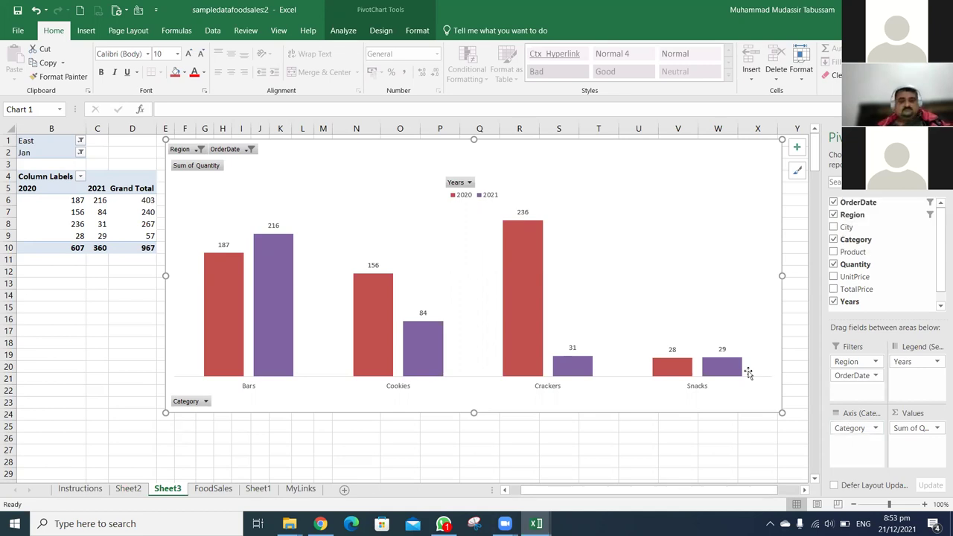
{"action": "mouse_move", "coordinate": [537, 524]}
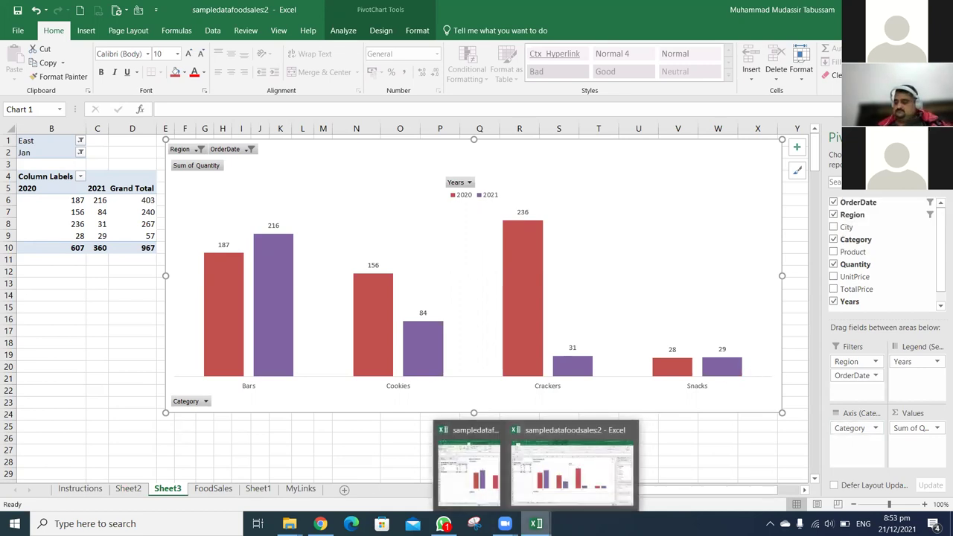
{"action": "mouse_move", "coordinate": [505, 524]}
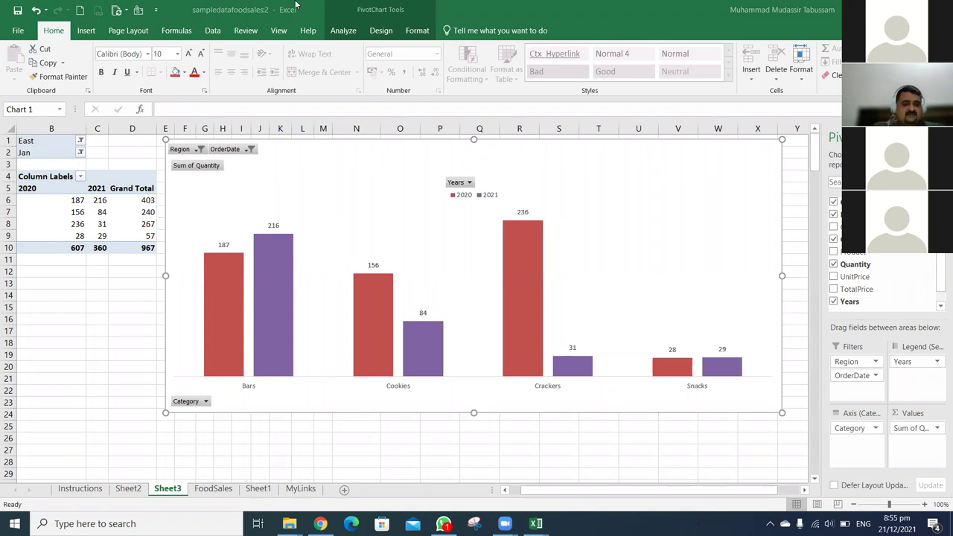
Enable multiple item selection in the chart's OrderDate filter, keeping only Jan selected
{"action": "left_click", "coordinate": [198, 150]}
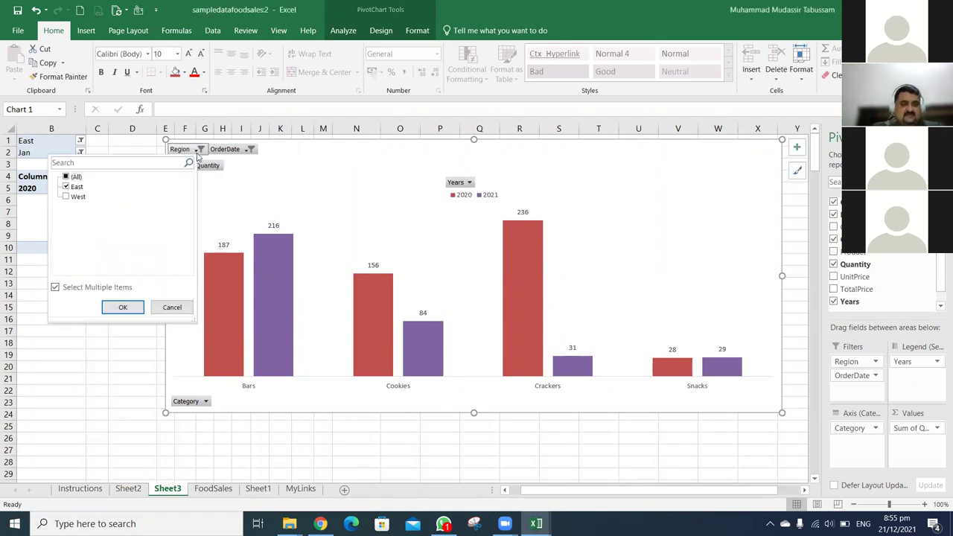
{"action": "left_click", "coordinate": [251, 149]}
{"action": "left_click", "coordinate": [119, 283]}
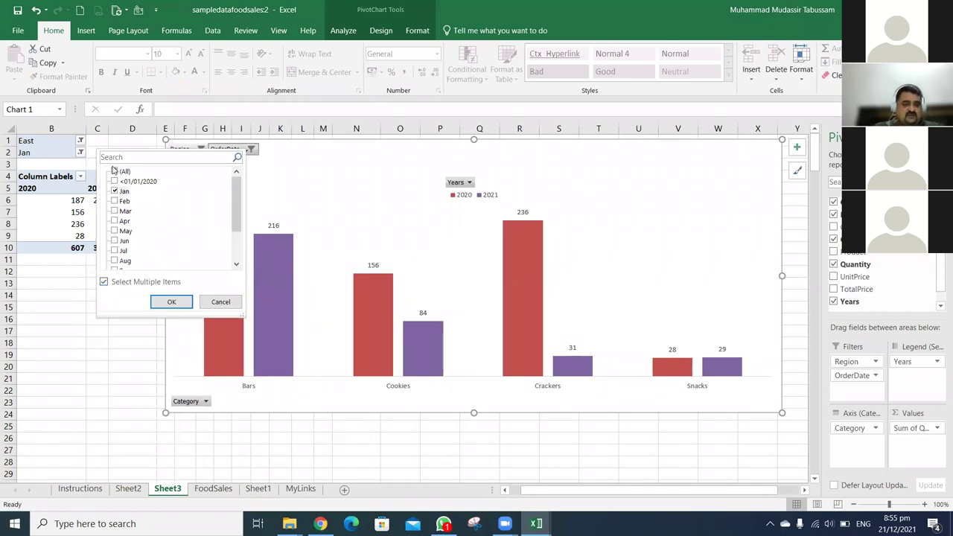
{"action": "left_click", "coordinate": [171, 301]}
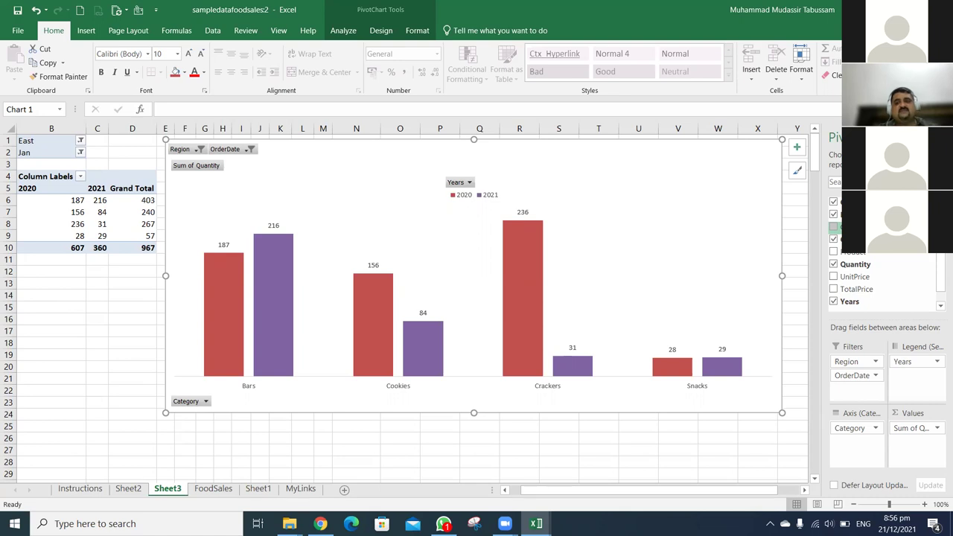
Add the City and Product fields to the pivot chart's axis below Category
{"action": "left_click_drag", "start_coordinate": [838, 227], "coordinate": [853, 444]}
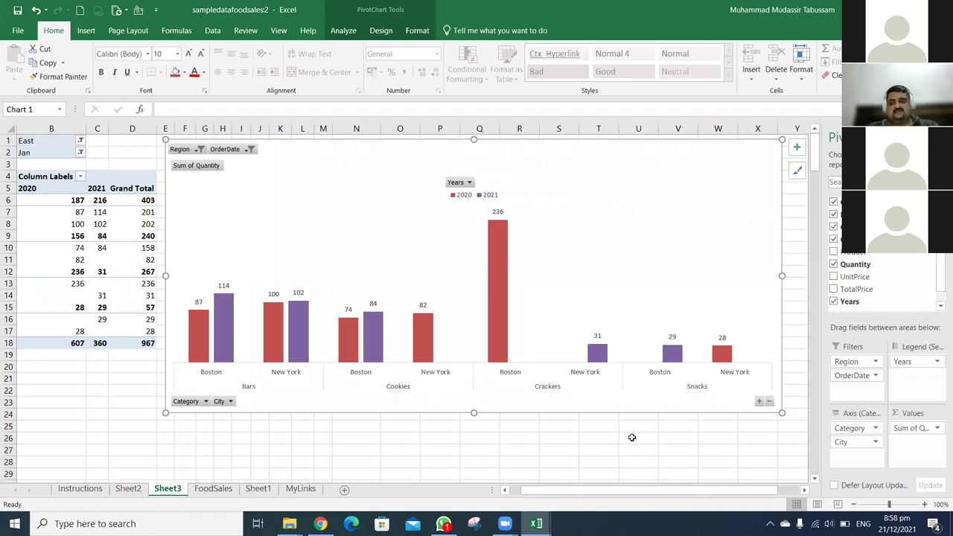
{"action": "left_click_drag", "start_coordinate": [853, 253], "coordinate": [853, 457]}
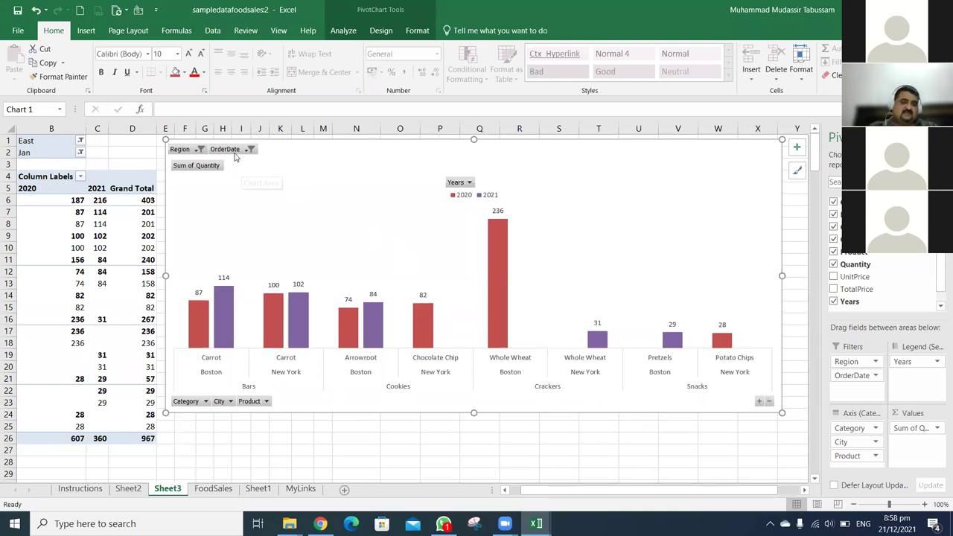
Filter the pivot chart's OrderDate to Feb only, excluding Jan
{"action": "left_click", "coordinate": [251, 150]}
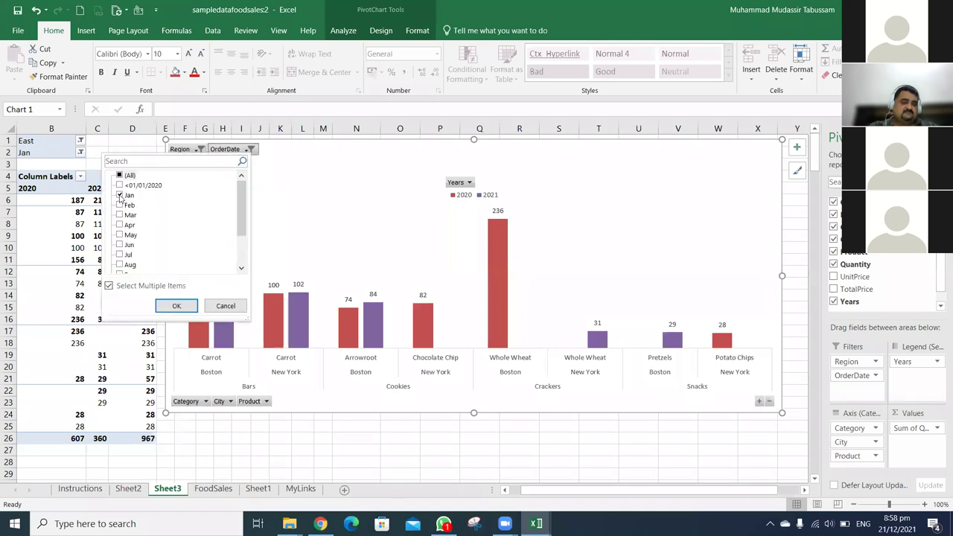
{"action": "left_click", "coordinate": [119, 195]}
{"action": "left_click", "coordinate": [119, 204]}
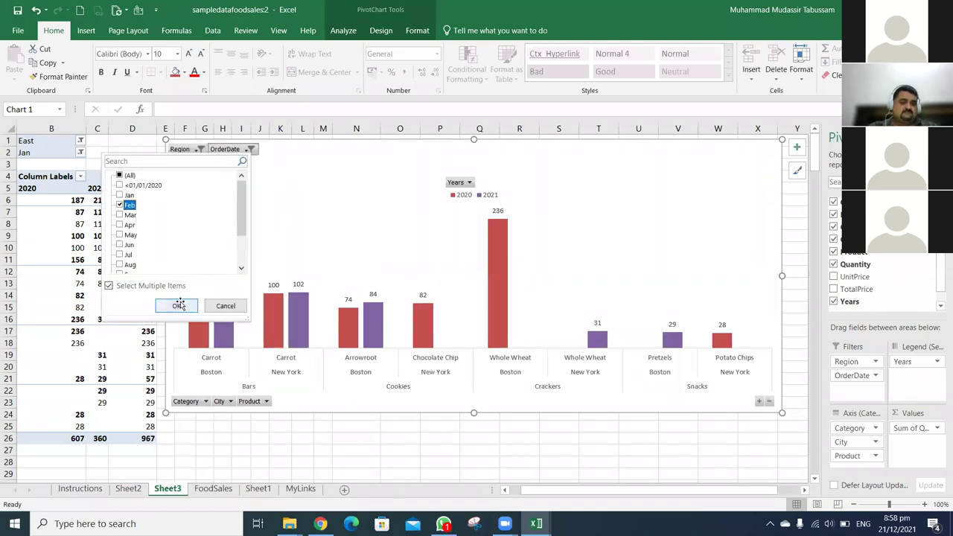
{"action": "left_click", "coordinate": [179, 306]}
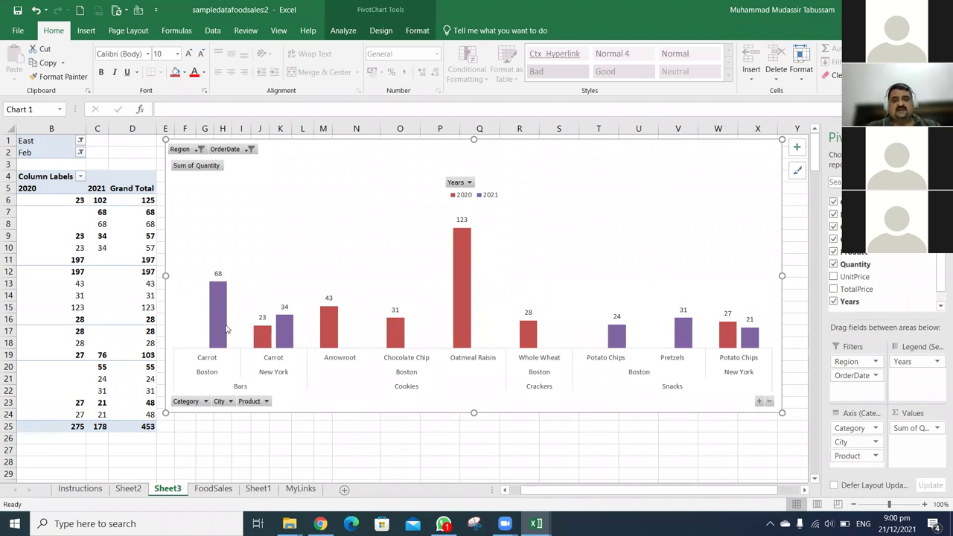
Set the pivot chart's OrderDate filter to include all months
{"action": "mouse_move", "coordinate": [227, 329]}
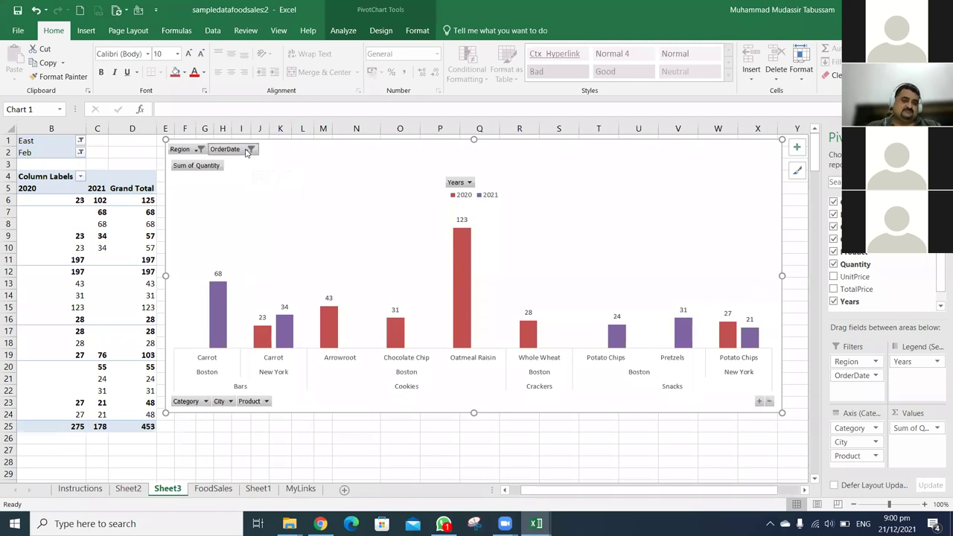
{"action": "left_click", "coordinate": [252, 150]}
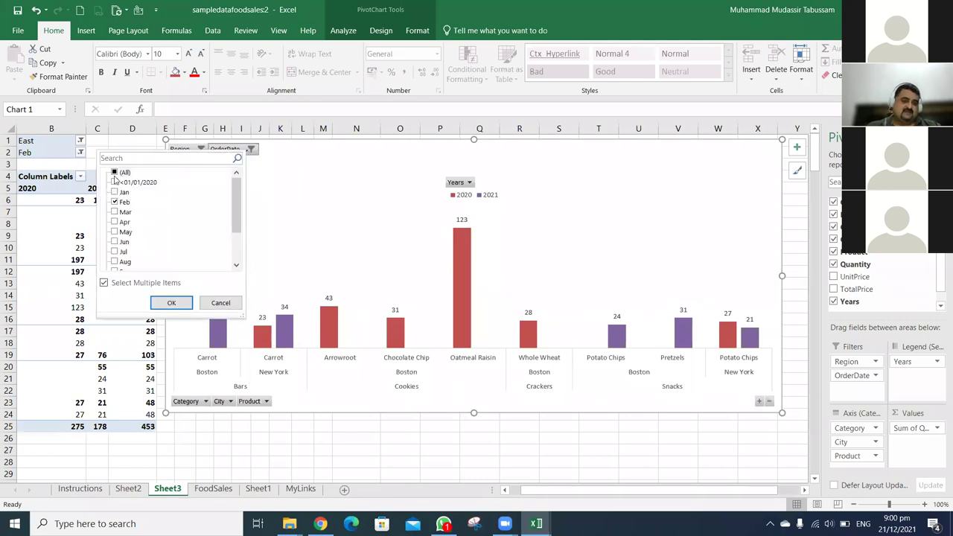
{"action": "left_click", "coordinate": [118, 172]}
{"action": "left_click", "coordinate": [176, 303]}
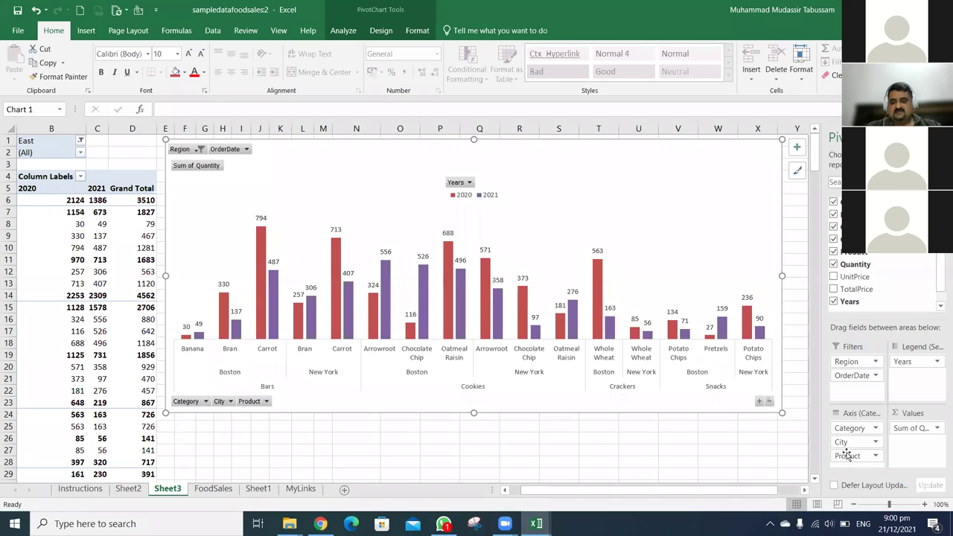
Remove Product from the chart's axis and collapse the city level so only categories are plotted
{"action": "left_click_drag", "start_coordinate": [847, 454], "coordinate": [781, 443]}
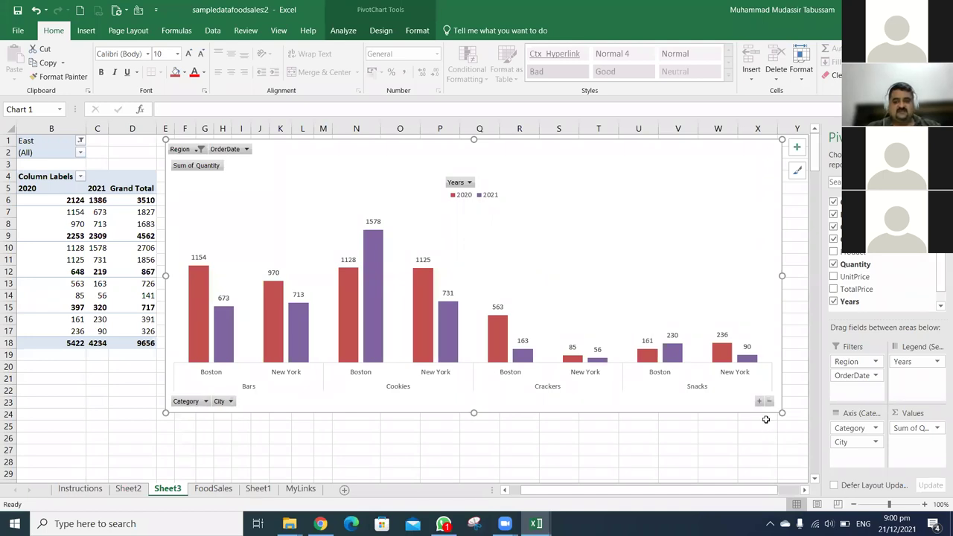
{"action": "left_click", "coordinate": [770, 402]}
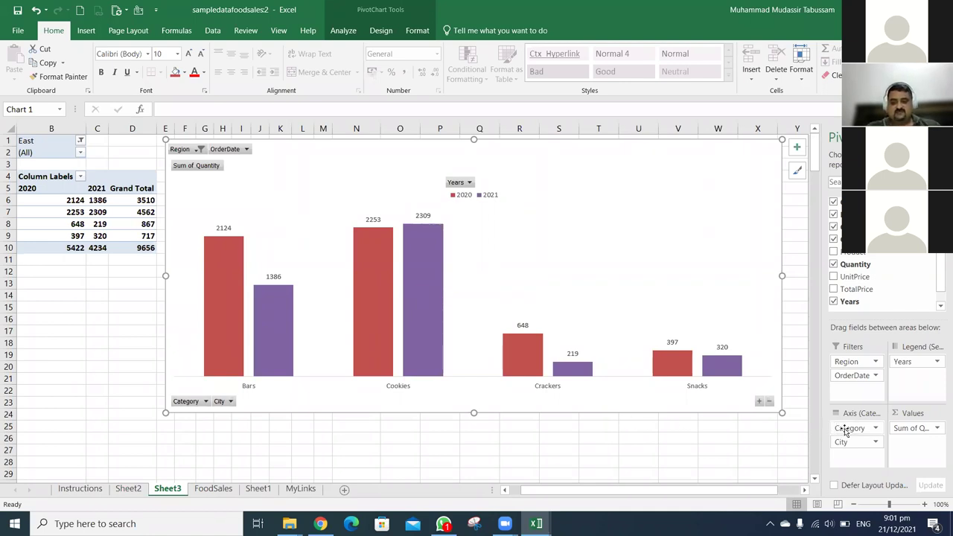
Make Category a report filter and leave Product as the chart's only axis field, removing Region and City
{"action": "left_click_drag", "start_coordinate": [845, 429], "coordinate": [849, 390]}
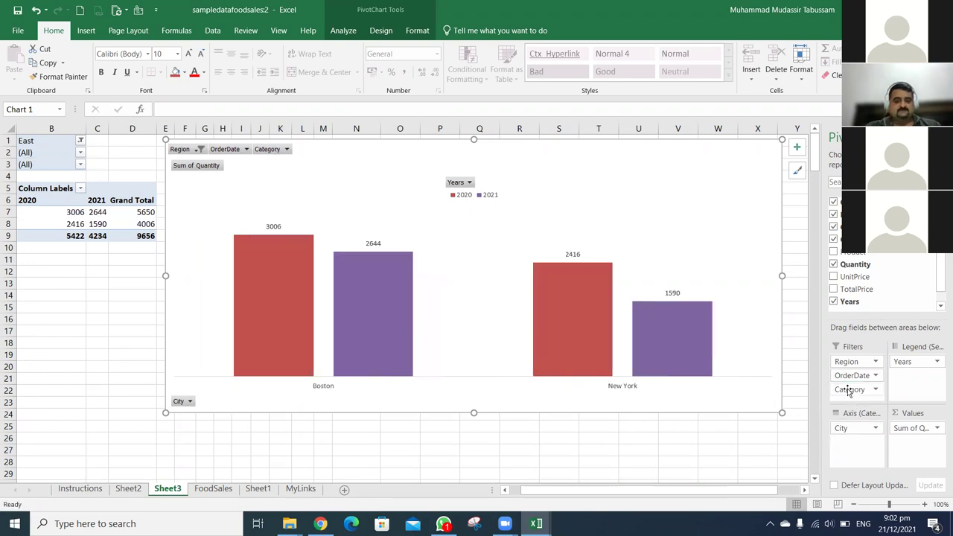
{"action": "left_click_drag", "start_coordinate": [847, 362], "coordinate": [754, 426]}
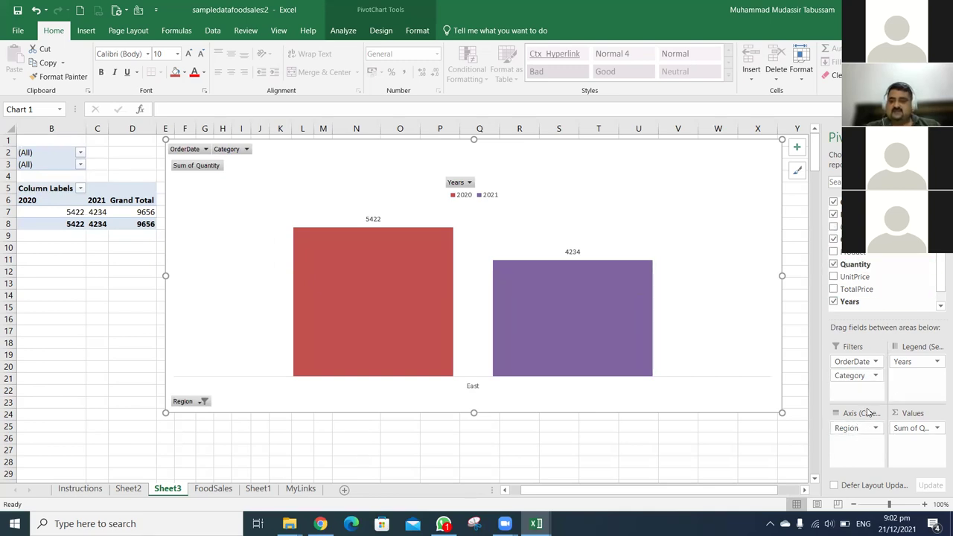
{"action": "left_click_drag", "start_coordinate": [855, 429], "coordinate": [780, 451]}
{"action": "left_click_drag", "start_coordinate": [853, 252], "coordinate": [854, 436]}
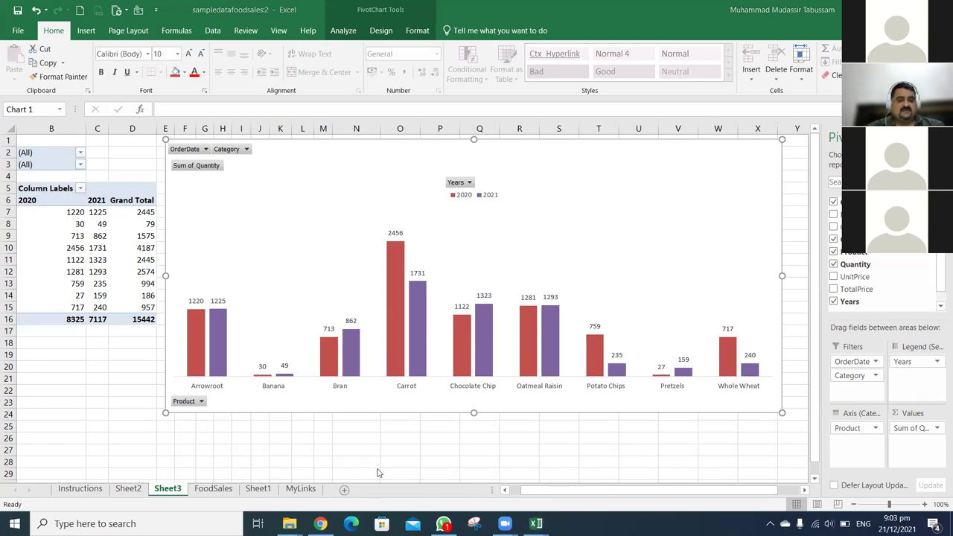
Switch to the workbook's other window, sampledatafoodsales:1, and close it
{"action": "key", "text": "alt+Tab"}
{"action": "key", "text": "Tab"}
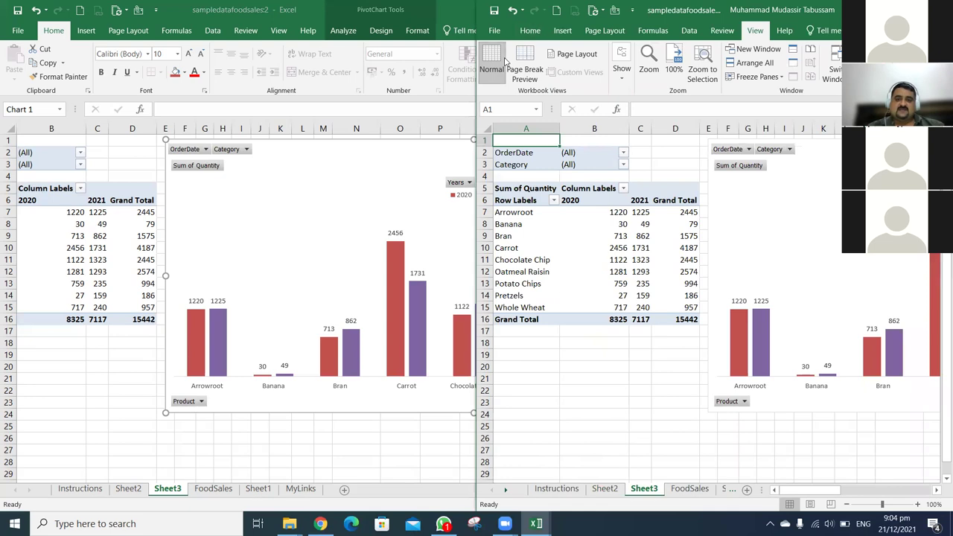
{"action": "left_click", "coordinate": [494, 30]}
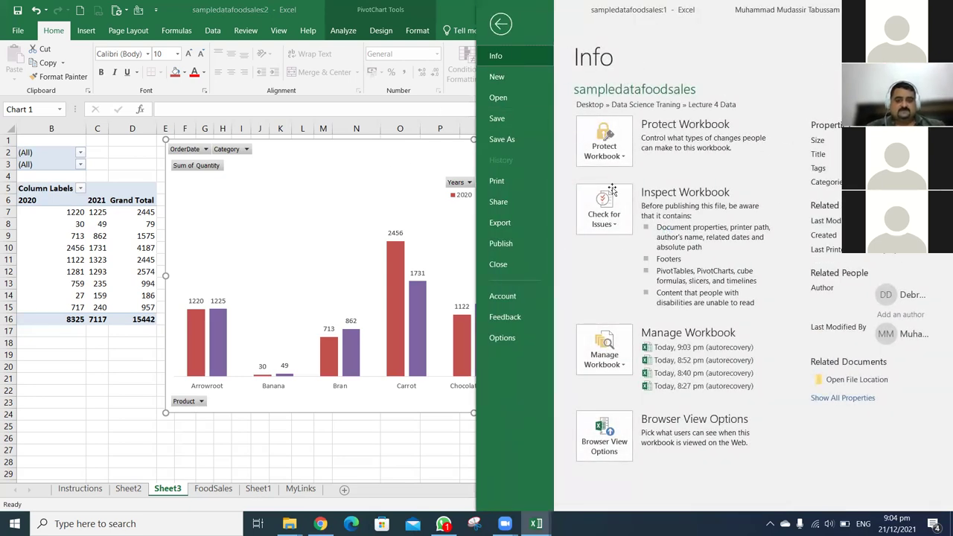
{"action": "key", "text": "ctrl+w"}
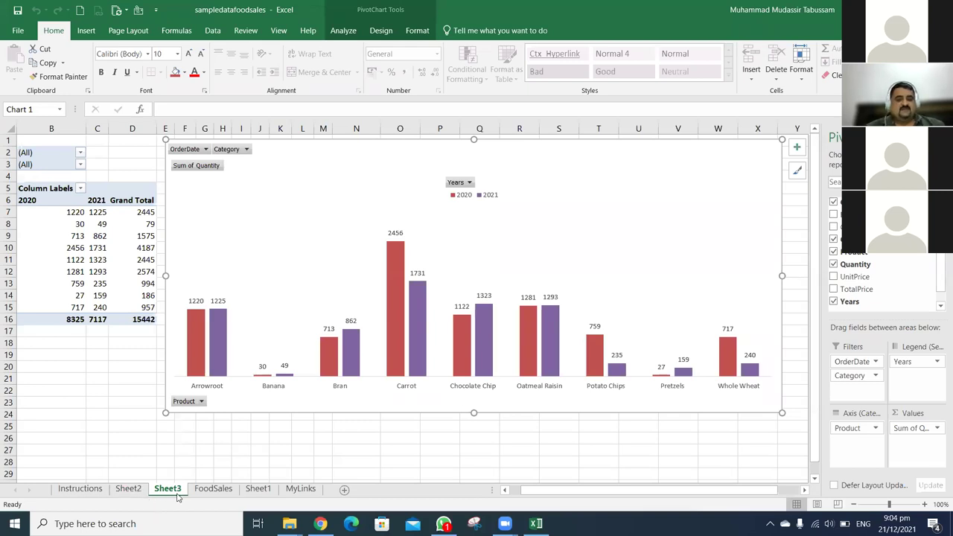
Examine the Region, City and Category columns on the FoodSales sheet, comparing them with the pivot chart's fields on Sheet3
{"action": "left_click", "coordinate": [214, 492]}
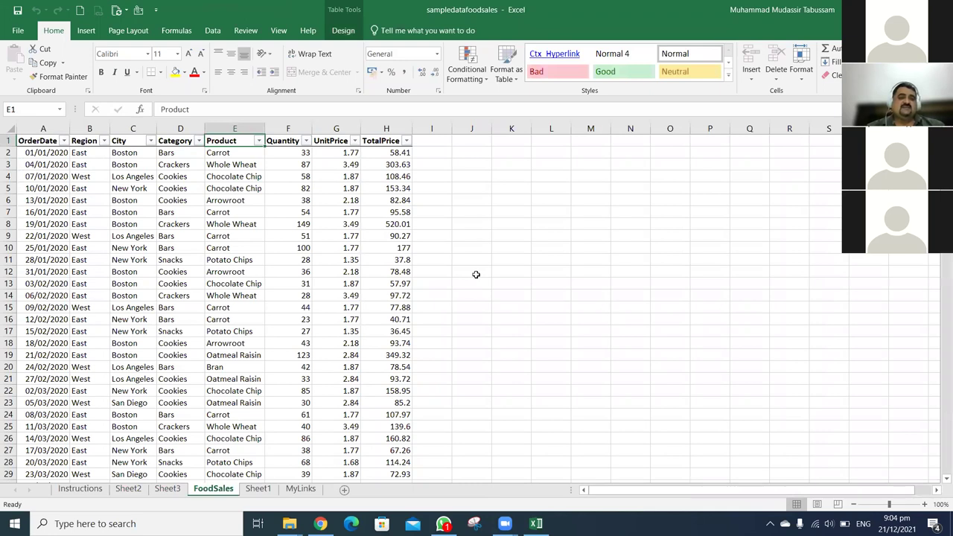
{"action": "key", "text": "Left"}
{"action": "key", "text": "Left"}
{"action": "key", "text": "Left"}
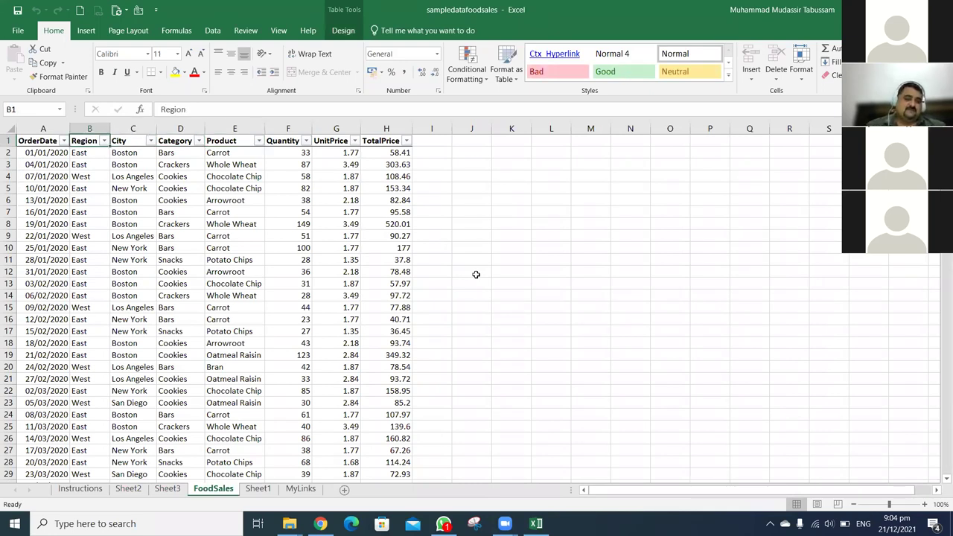
{"action": "key", "text": "Right"}
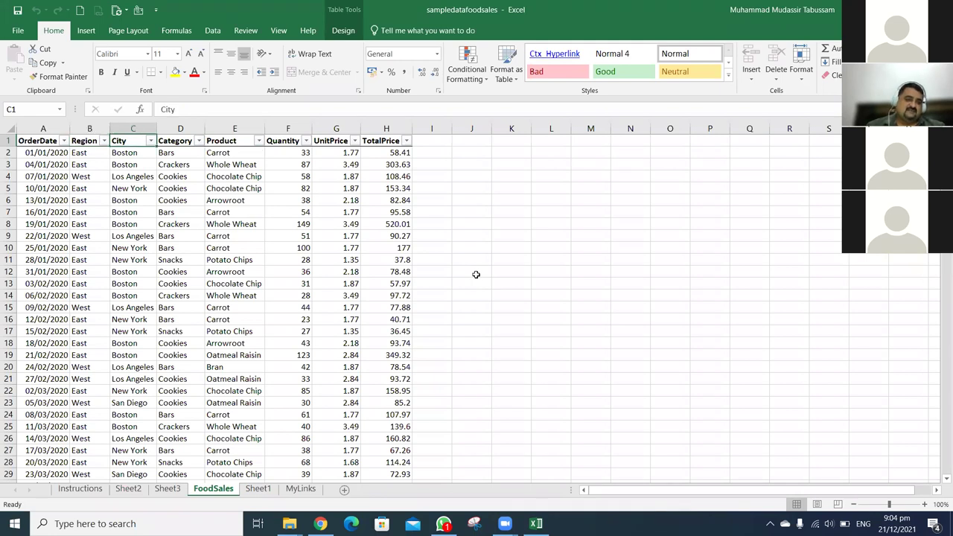
{"action": "key", "text": "Right"}
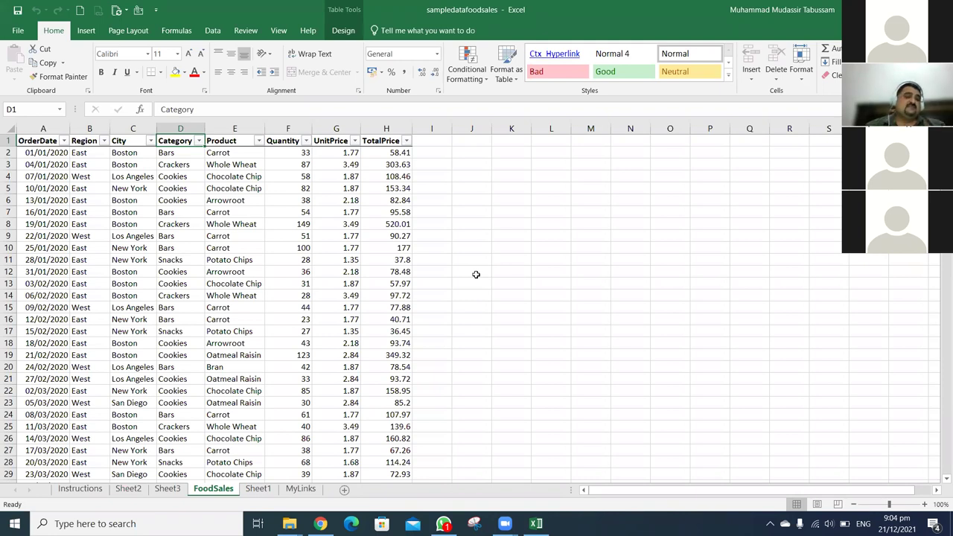
{"action": "key", "text": "ctrl+Page_Up"}
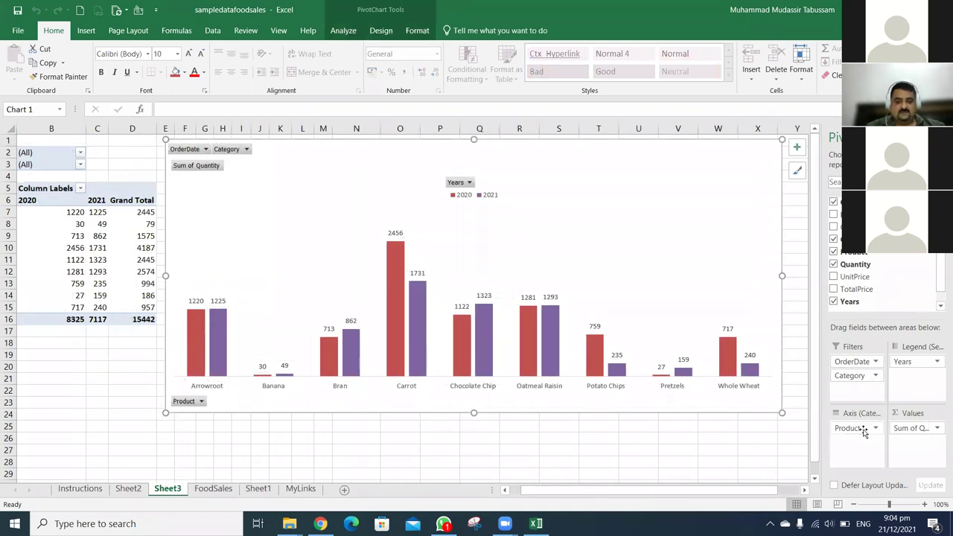
{"action": "left_click", "coordinate": [215, 490]}
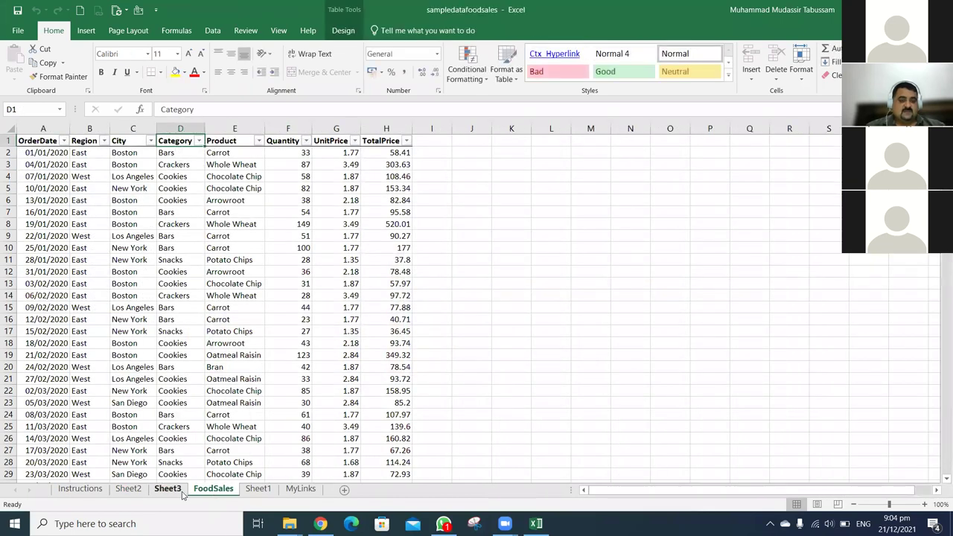
{"action": "left_click", "coordinate": [167, 489]}
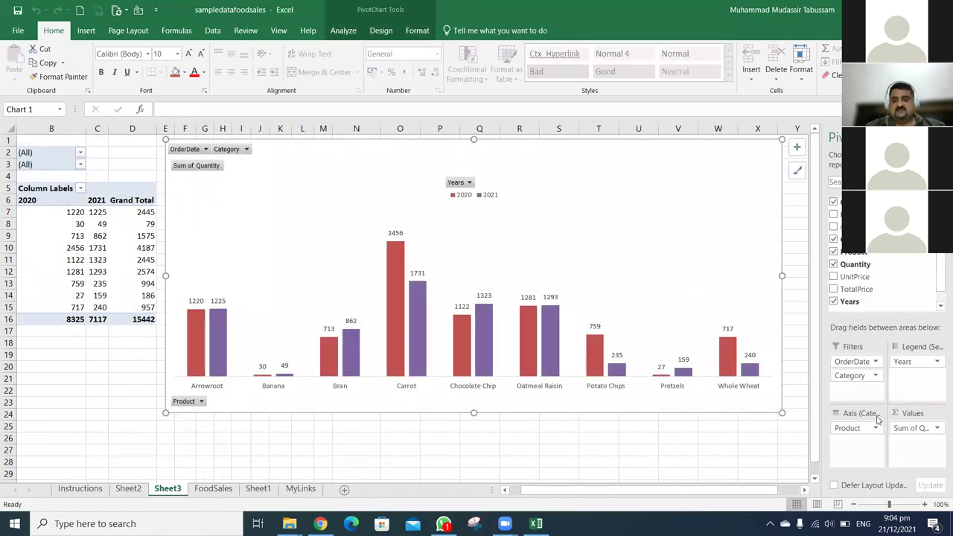
Remove Product from the pivot chart's axis, keeping the sum of Quantity as the plotted value
{"action": "left_click_drag", "start_coordinate": [866, 428], "coordinate": [846, 445]}
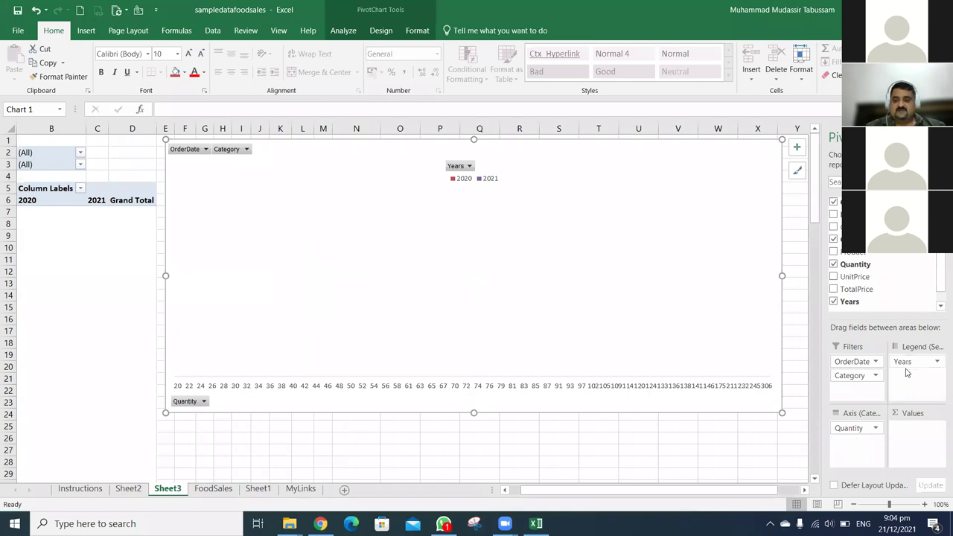
{"action": "left_click", "coordinate": [858, 430]}
{"action": "left_click_drag", "start_coordinate": [858, 431], "coordinate": [898, 431]}
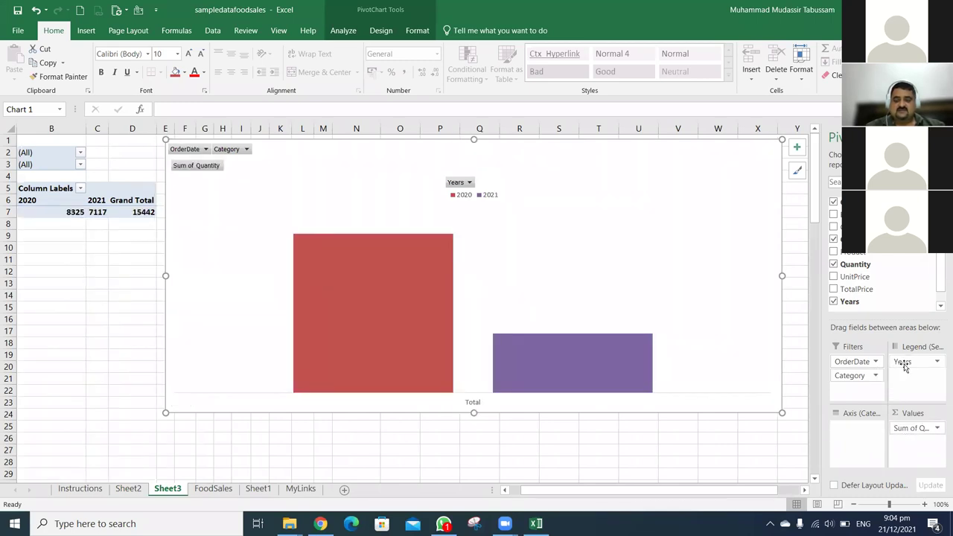
Remove Years from the chart's legend and place OrderDate on the axis, grouped under Region
{"action": "left_click_drag", "start_coordinate": [904, 365], "coordinate": [778, 450]}
{"action": "left_click_drag", "start_coordinate": [862, 362], "coordinate": [853, 430]}
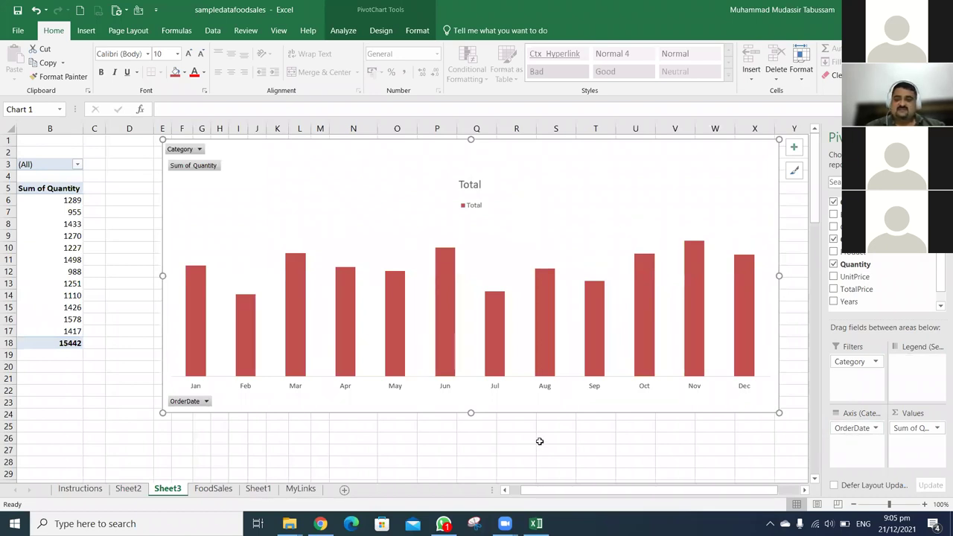
{"action": "left_click_drag", "start_coordinate": [857, 214], "coordinate": [859, 427]}
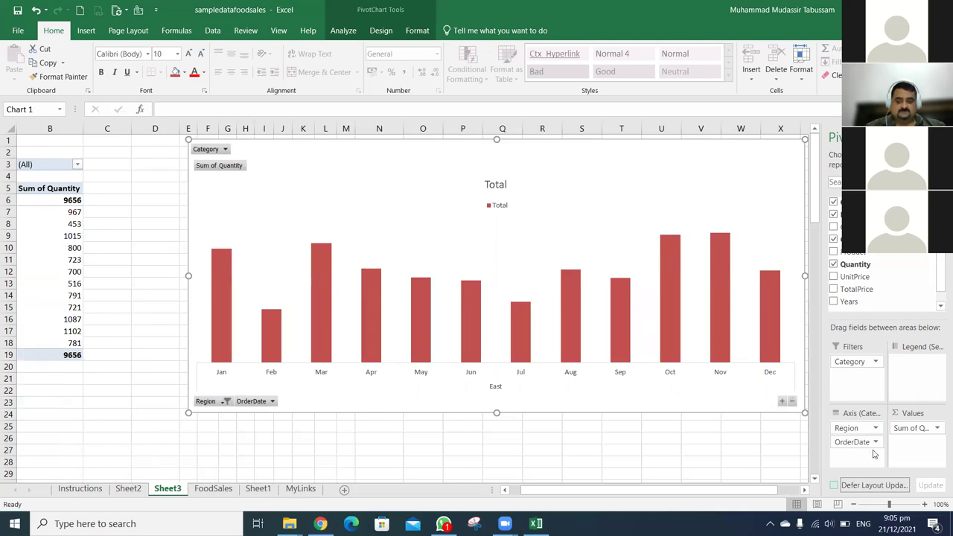
Clear all remaining fields from the pivot chart, including the summed Quantity and the Category filter
{"action": "left_click_drag", "start_coordinate": [857, 429], "coordinate": [775, 433]}
{"action": "left_click_drag", "start_coordinate": [914, 428], "coordinate": [741, 427]}
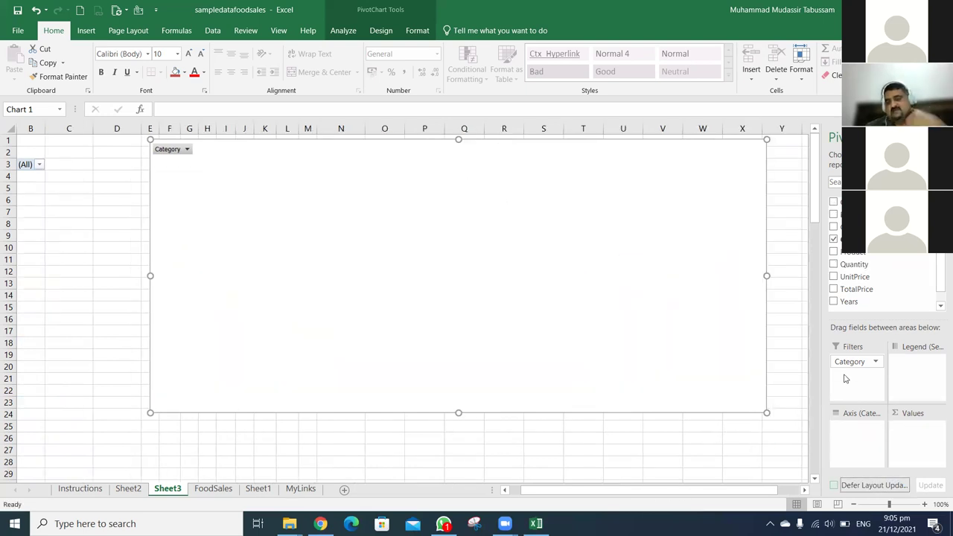
{"action": "left_click_drag", "start_coordinate": [854, 362], "coordinate": [646, 434]}
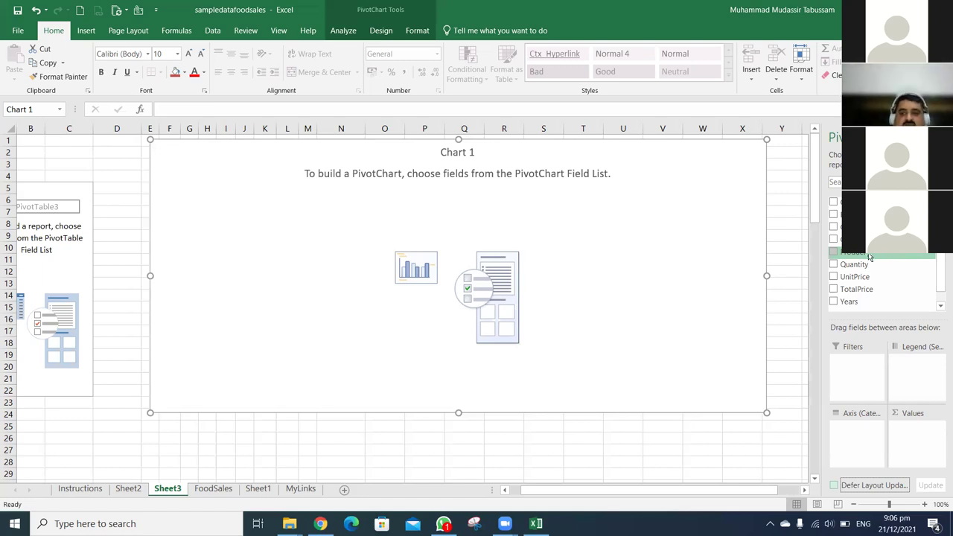
Rebuild the pivot chart with Product on the axis and the sum of TotalPrice as its values
{"action": "left_click", "coordinate": [835, 253]}
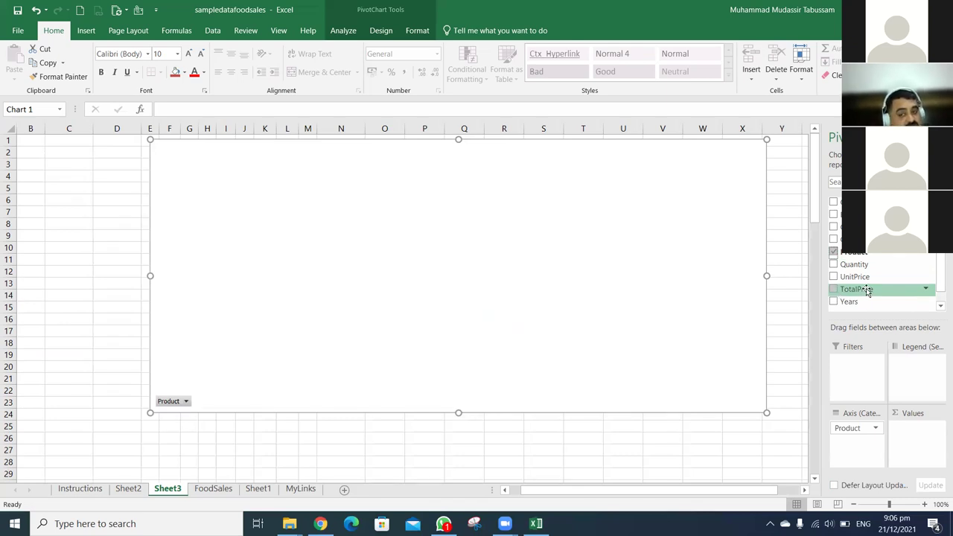
{"action": "left_click_drag", "start_coordinate": [868, 292], "coordinate": [916, 430]}
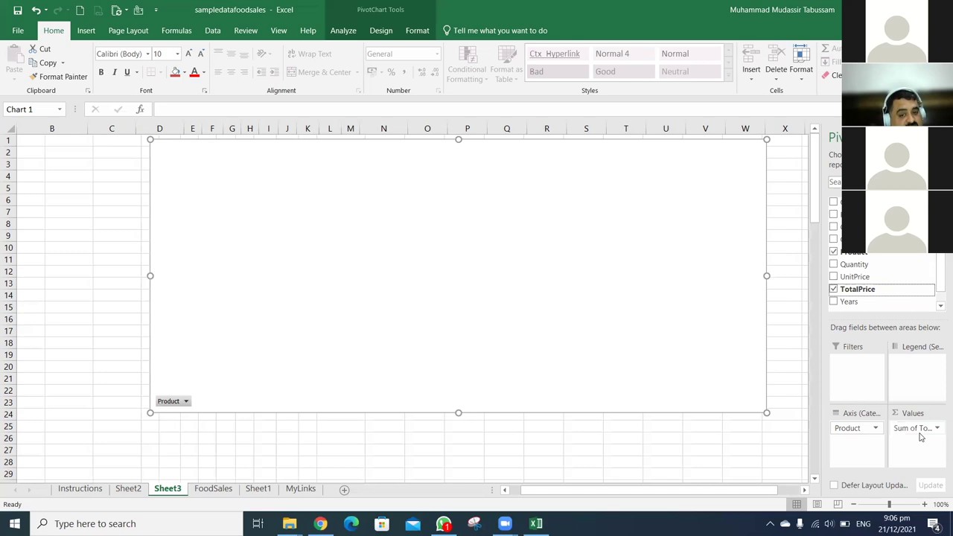
Turn on data labels for the TotalPrice chart and position it beside the pivot table, starting around row 2
{"action": "left_click_drag", "start_coordinate": [611, 147], "coordinate": [511, 151]}
{"action": "left_click", "coordinate": [718, 143]}
{"action": "left_click", "coordinate": [746, 196]}
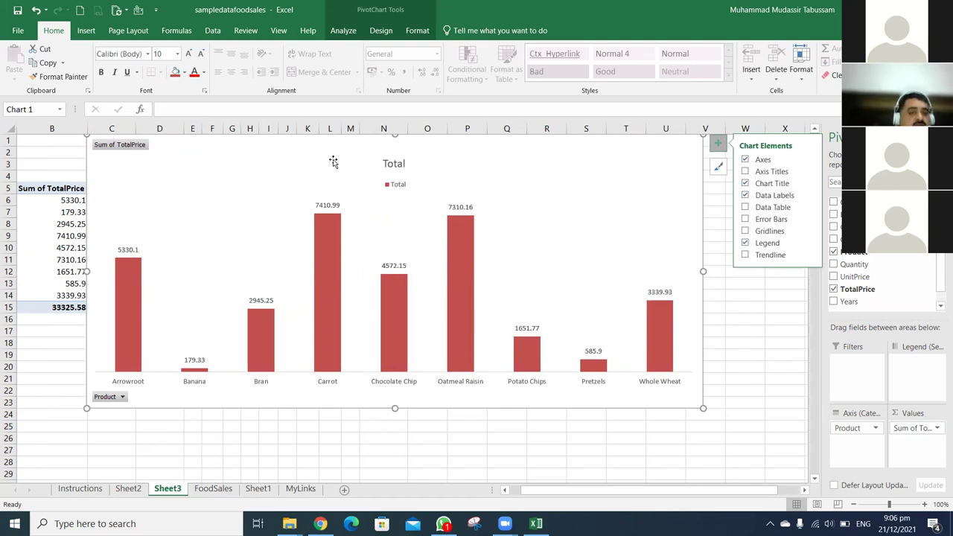
{"action": "left_click_drag", "start_coordinate": [393, 162], "coordinate": [422, 162]}
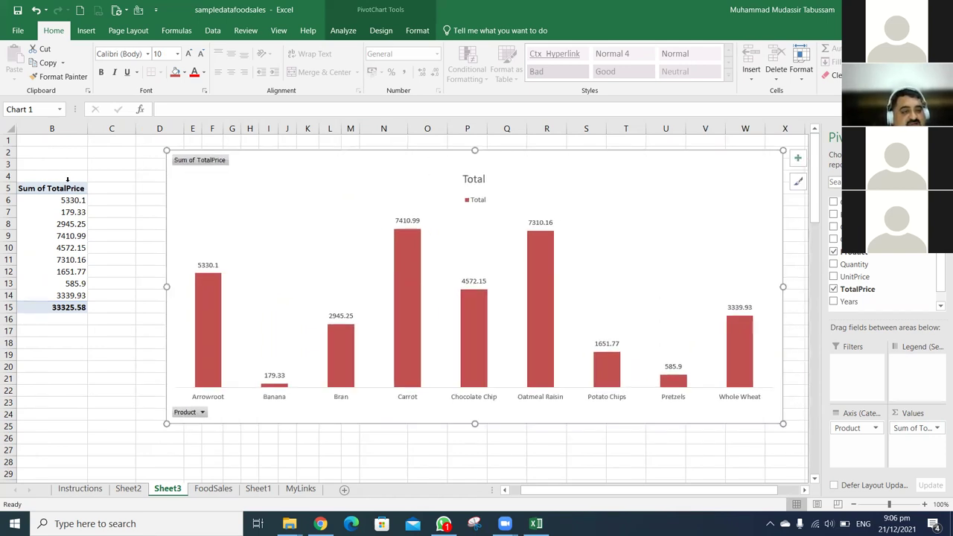
Sort the pivot table's products by Sum of TotalPrice from largest to smallest
{"action": "right_click", "coordinate": [76, 203]}
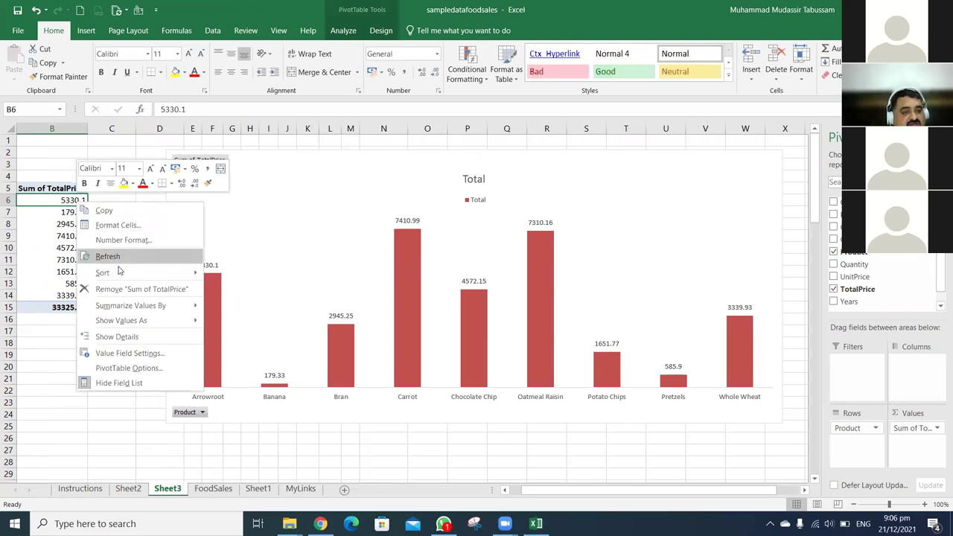
{"action": "mouse_move", "coordinate": [149, 273]}
{"action": "left_click", "coordinate": [243, 289]}
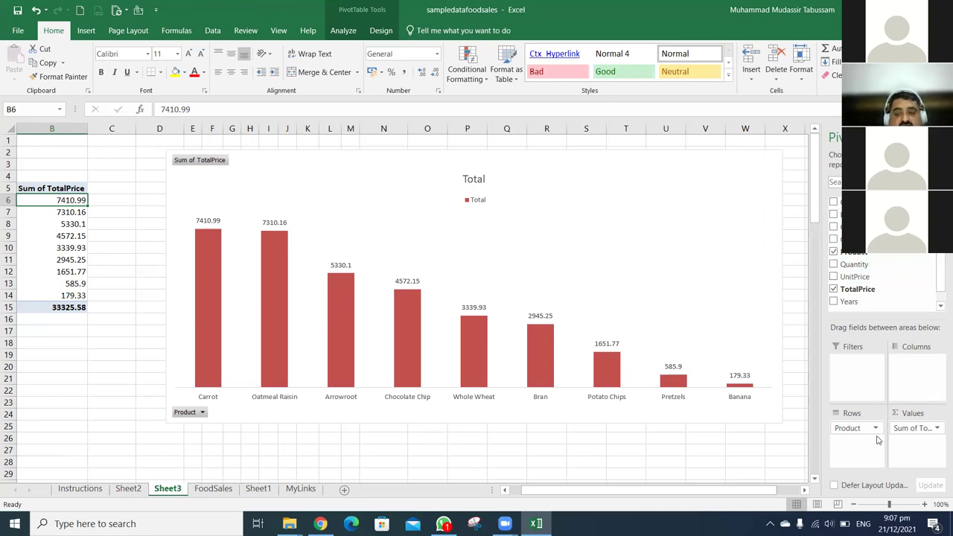
Replace Product with Category in the pivot rows and sort the categories by Sum of TotalPrice from largest to smallest
{"action": "left_click_drag", "start_coordinate": [852, 430], "coordinate": [761, 439]}
{"action": "left_click_drag", "start_coordinate": [848, 239], "coordinate": [851, 440]}
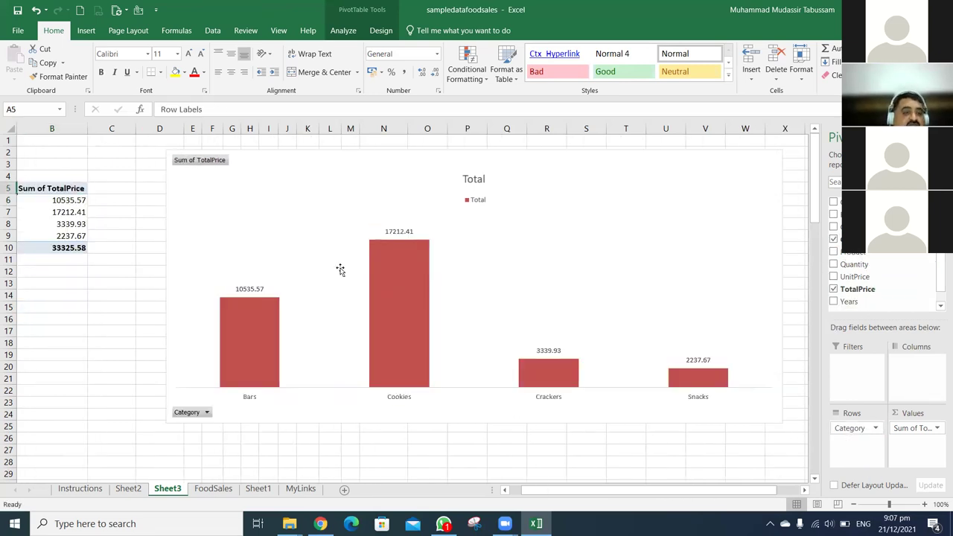
{"action": "right_click", "coordinate": [69, 205]}
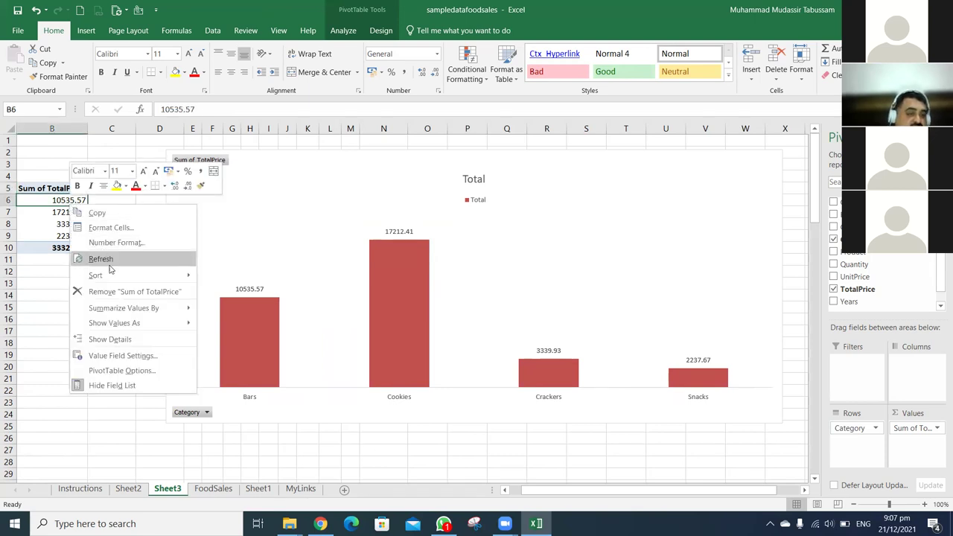
{"action": "mouse_move", "coordinate": [149, 275]}
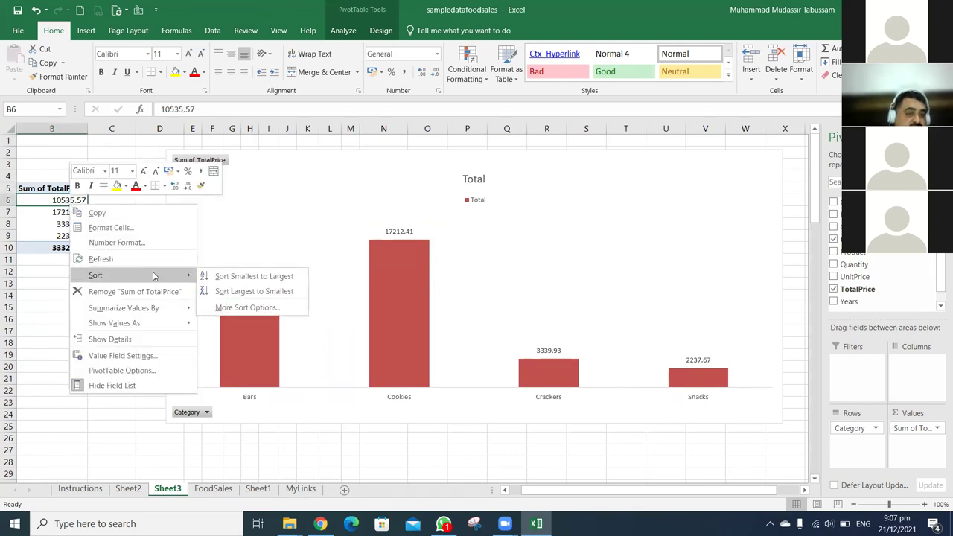
{"action": "left_click", "coordinate": [238, 292]}
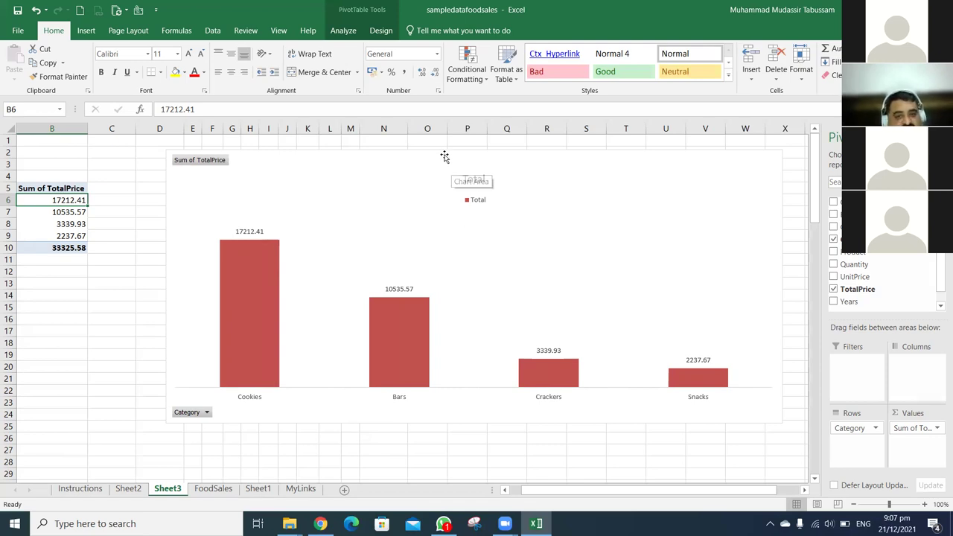
Move the chart closer to the pivot table and replace Category with City on its axis
{"action": "left_click_drag", "start_coordinate": [432, 151], "coordinate": [400, 147]}
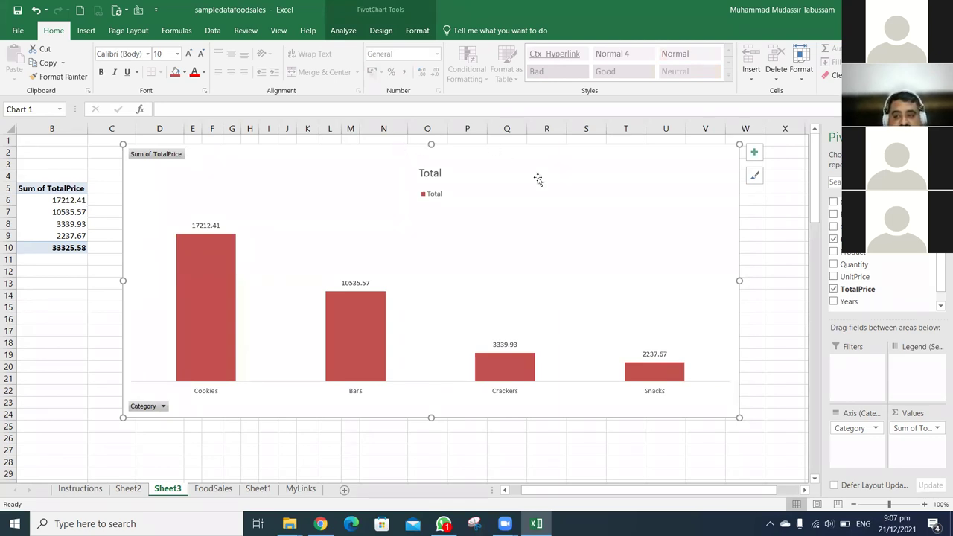
{"action": "left_click_drag", "start_coordinate": [856, 429], "coordinate": [770, 445]}
{"action": "left_click_drag", "start_coordinate": [836, 226], "coordinate": [845, 452]}
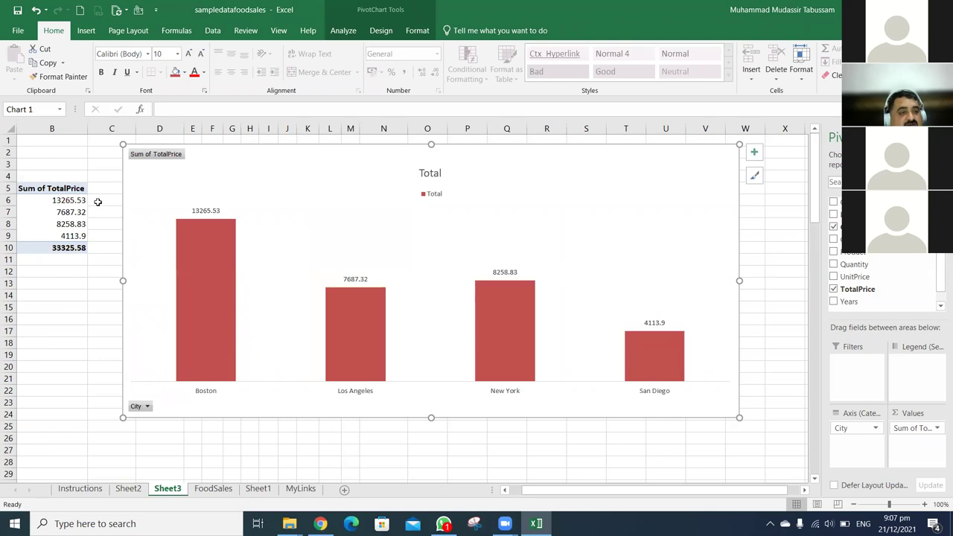
Sort the cities by Sum of TotalPrice from largest to smallest
{"action": "right_click", "coordinate": [74, 200]}
{"action": "mouse_move", "coordinate": [123, 271]}
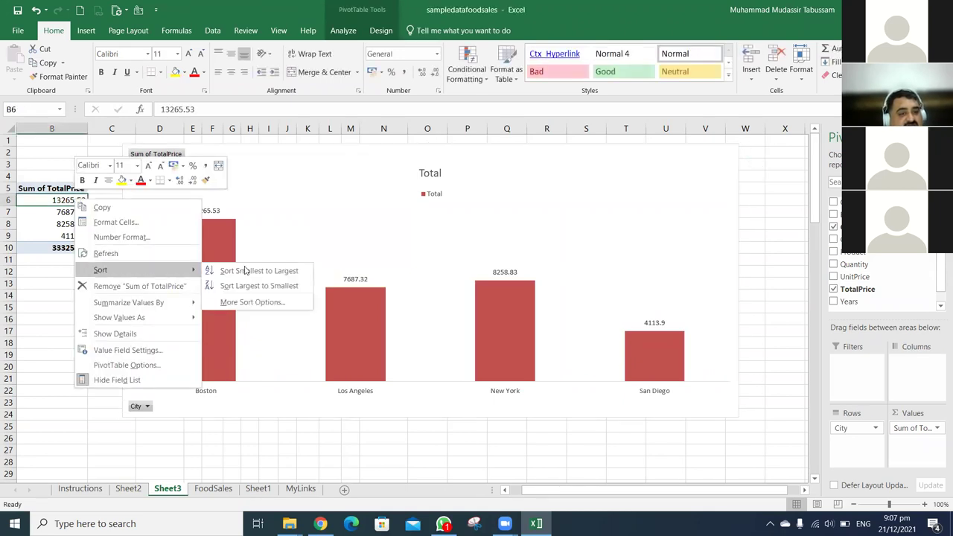
{"action": "left_click", "coordinate": [255, 285]}
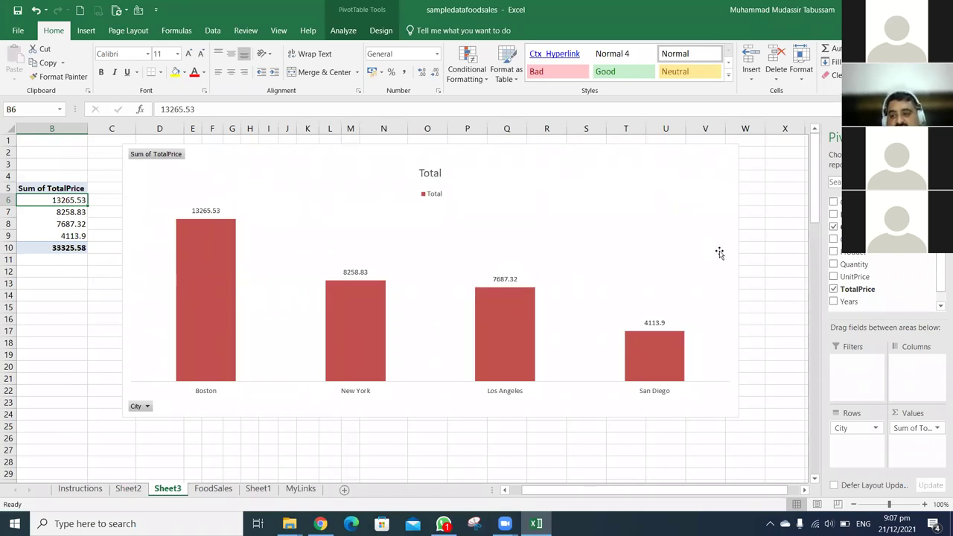
Replace City with Region on the axis and include West alongside East in the Region filter
{"action": "left_click", "coordinate": [834, 226]}
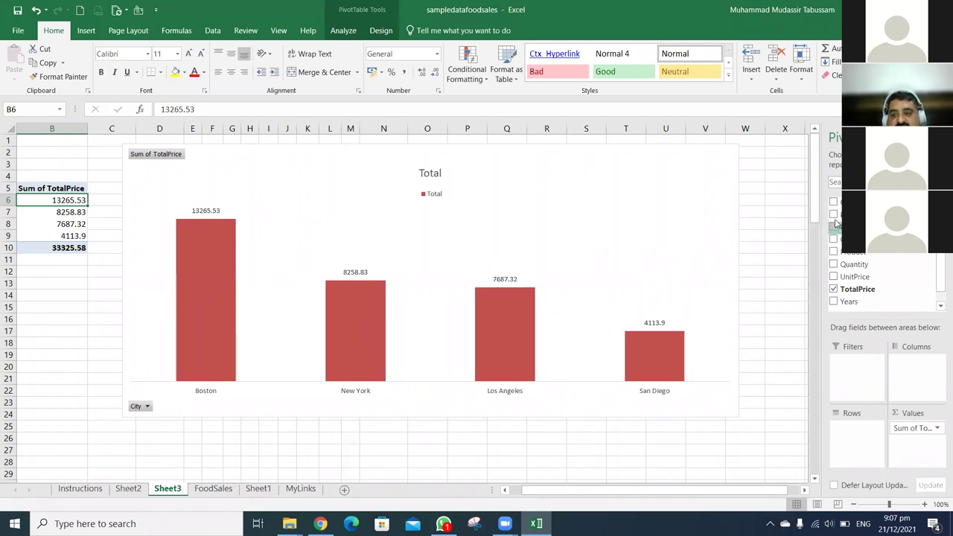
{"action": "left_click", "coordinate": [834, 214]}
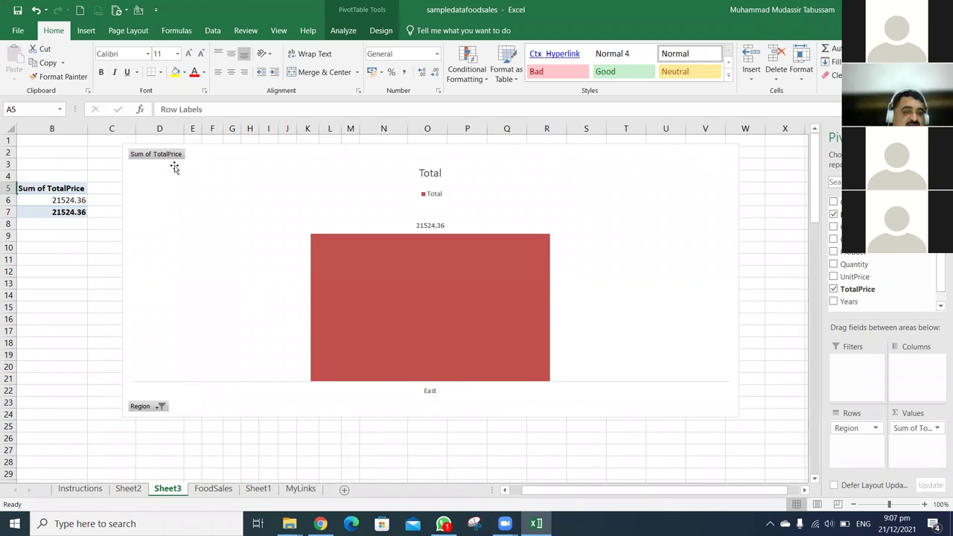
{"action": "left_click", "coordinate": [160, 406]}
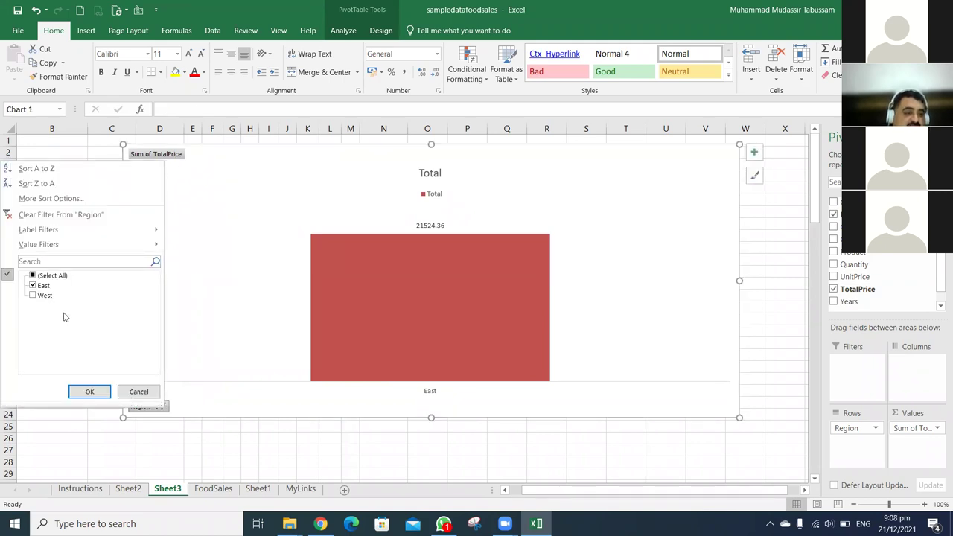
{"action": "left_click", "coordinate": [33, 296]}
{"action": "left_click", "coordinate": [89, 392]}
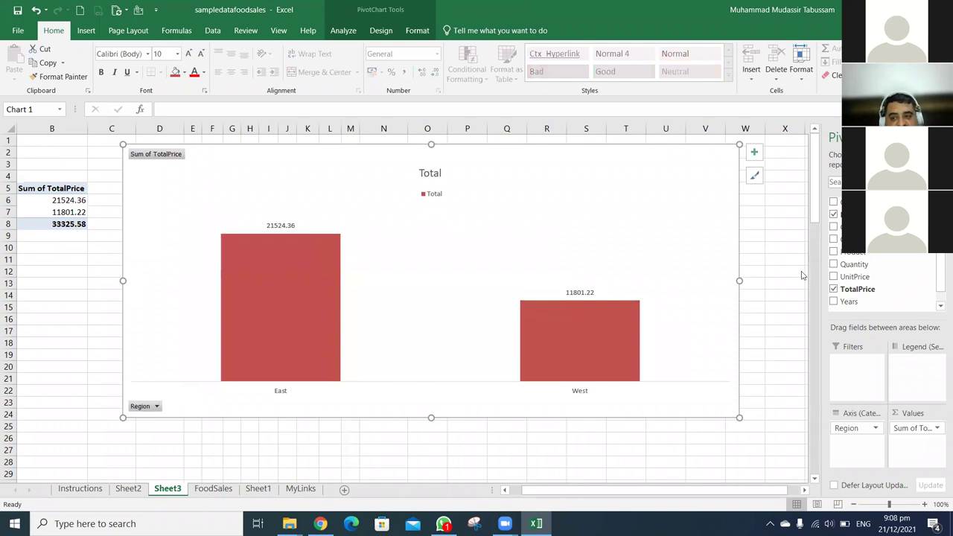
Add the City, Category, Product and Years fields beneath Region on the chart axis
{"action": "left_click", "coordinate": [834, 227]}
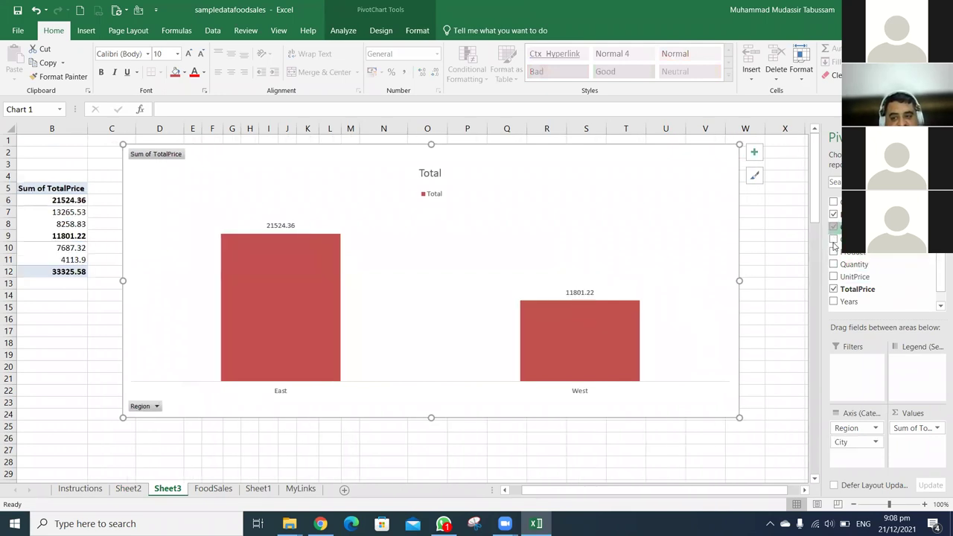
{"action": "left_click", "coordinate": [834, 238]}
{"action": "left_click", "coordinate": [834, 253]}
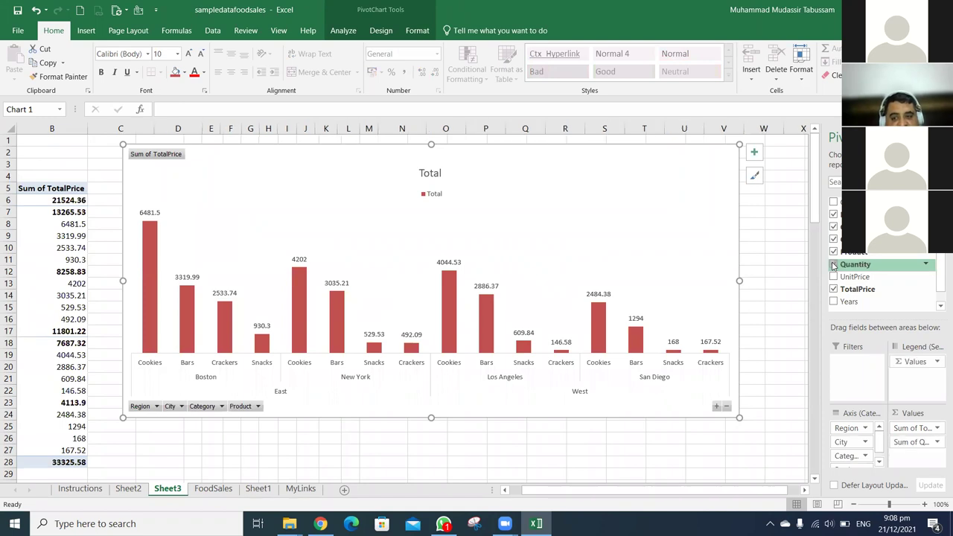
{"action": "left_click", "coordinate": [834, 265]}
{"action": "left_click", "coordinate": [834, 265]}
{"action": "left_click", "coordinate": [834, 301]}
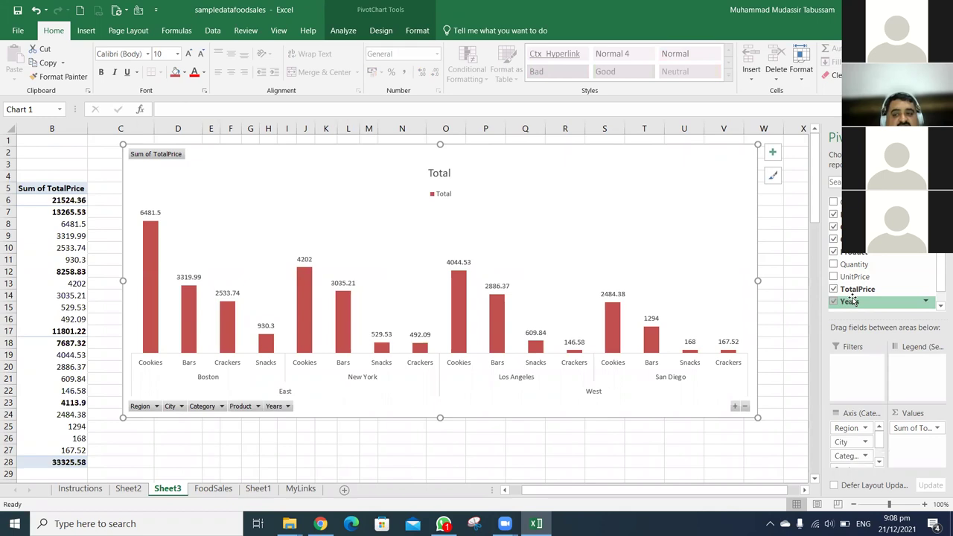
Collapse the chart to region level and expand it level by level through City, Category, Product and Years
{"action": "left_click", "coordinate": [745, 407]}
{"action": "left_click", "coordinate": [745, 407]}
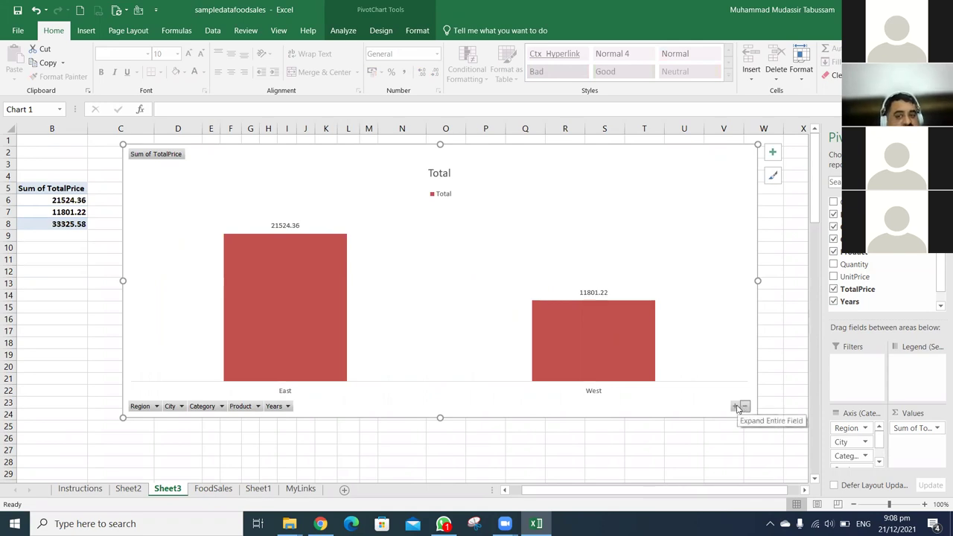
{"action": "left_click", "coordinate": [736, 408]}
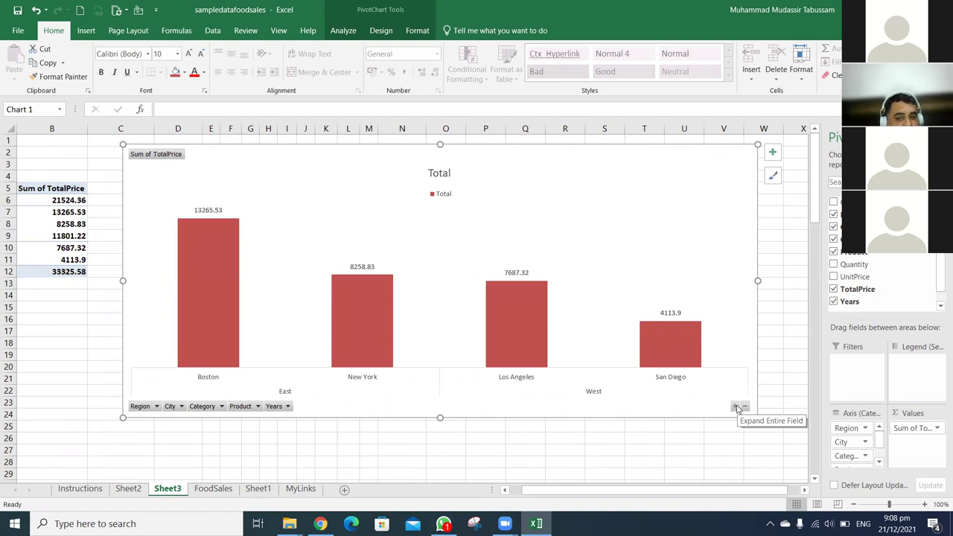
{"action": "left_click", "coordinate": [736, 407]}
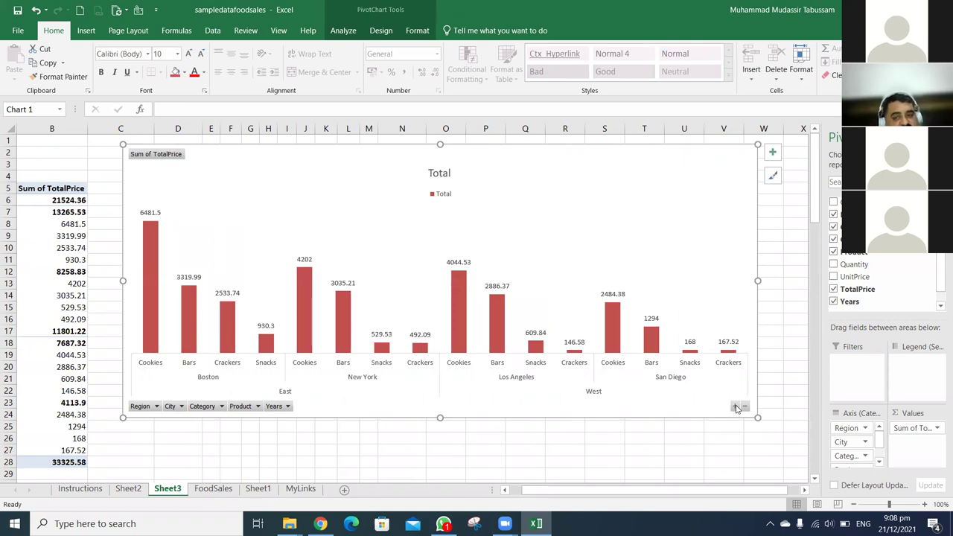
{"action": "left_click", "coordinate": [736, 408]}
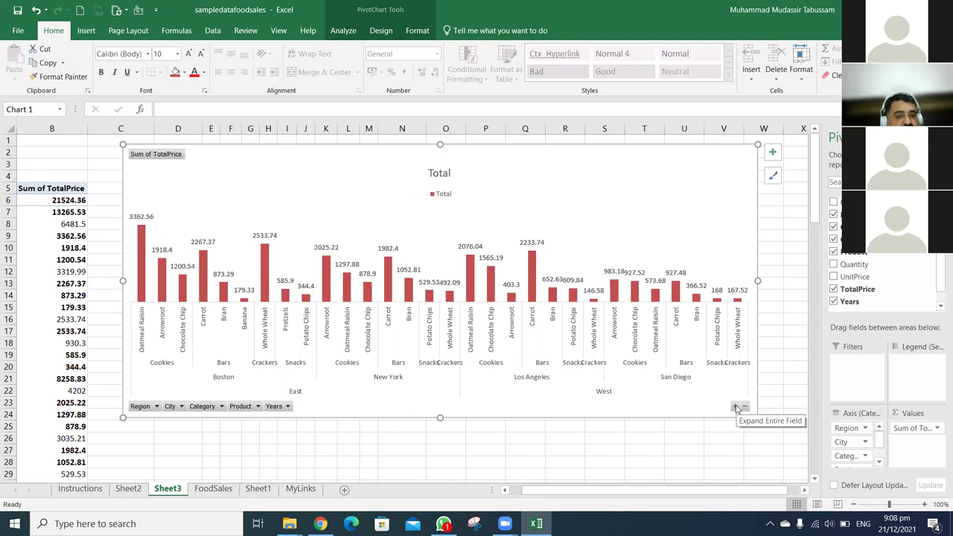
{"action": "left_click", "coordinate": [736, 408]}
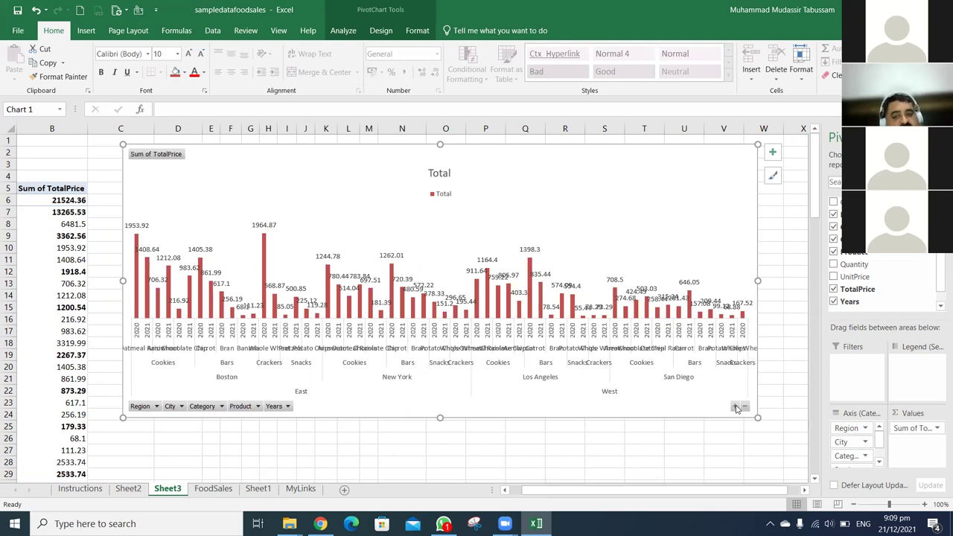
Collapse every expanded level of the chart back to the regions
{"action": "left_click", "coordinate": [747, 407]}
{"action": "left_click", "coordinate": [747, 408]}
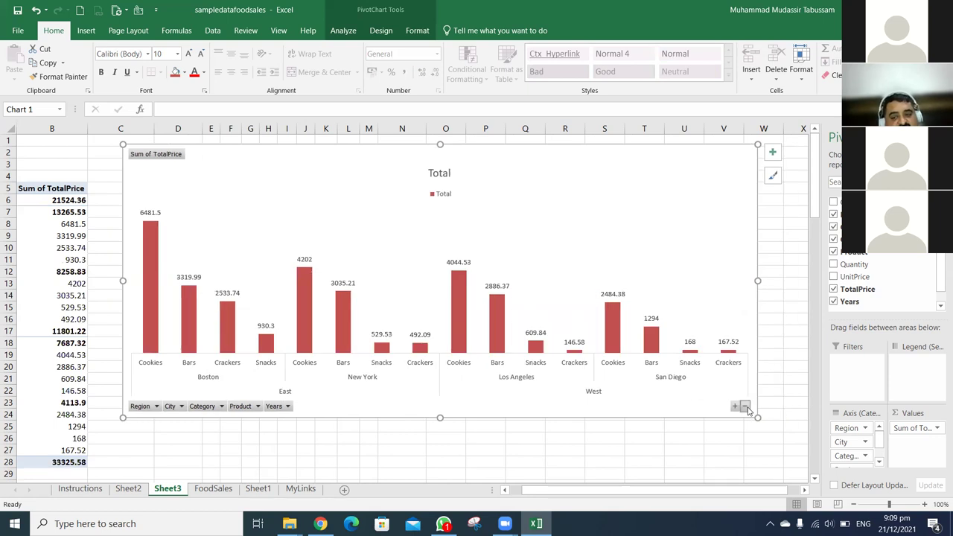
{"action": "left_click", "coordinate": [746, 407]}
{"action": "left_click", "coordinate": [746, 408]}
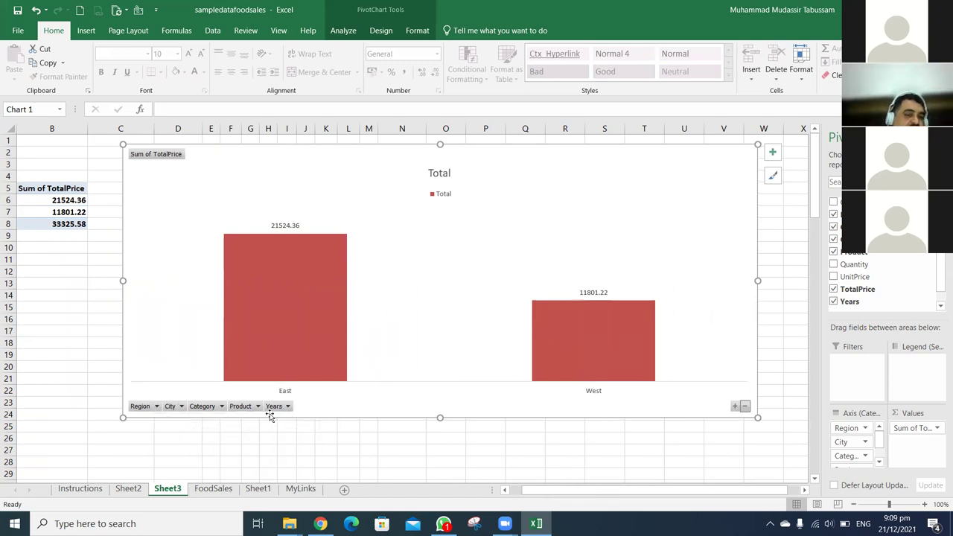
{"action": "left_click", "coordinate": [221, 406]}
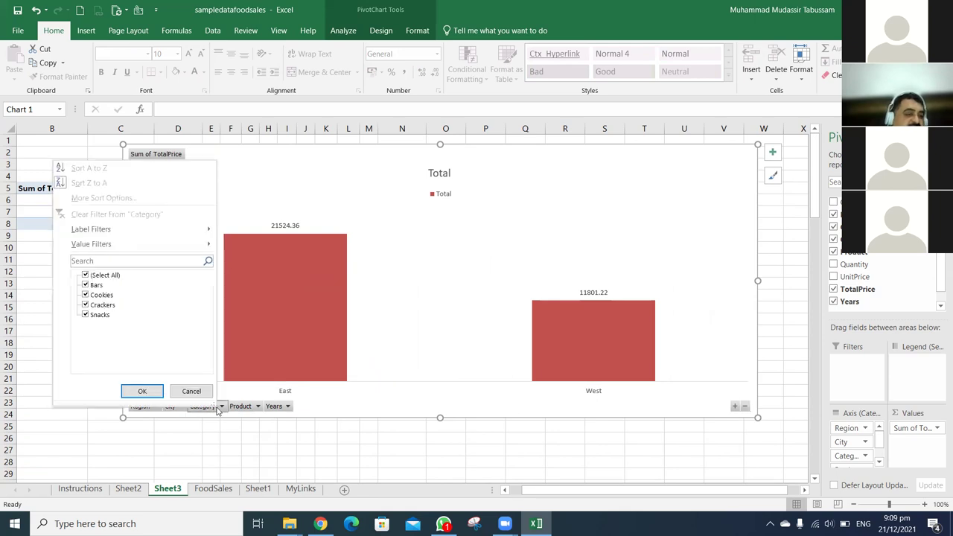
{"action": "left_click", "coordinate": [228, 463]}
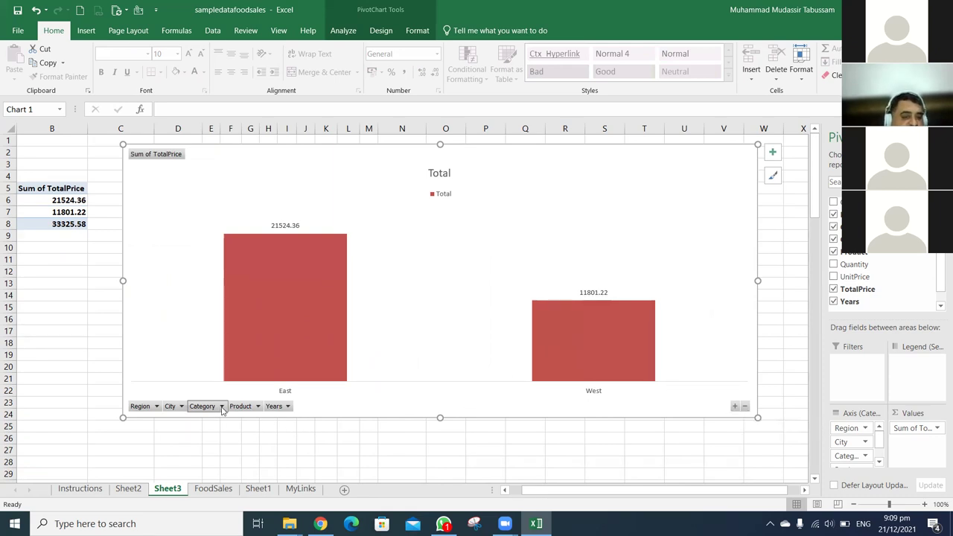
{"action": "left_click", "coordinate": [181, 406]}
{"action": "left_click", "coordinate": [152, 407]}
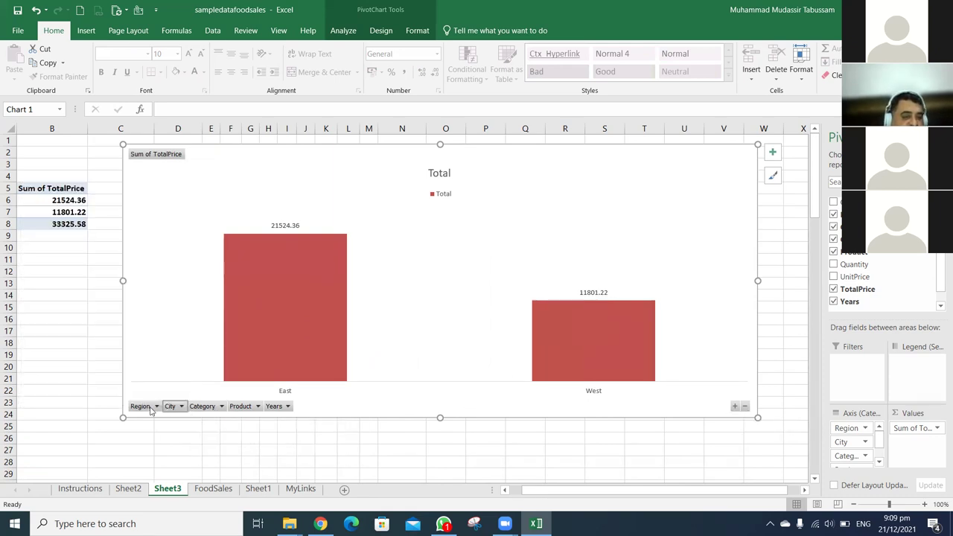
{"action": "left_click", "coordinate": [153, 407]}
{"action": "left_click", "coordinate": [235, 435]}
Filter the chart's Product field to show only Arrowroot
{"action": "left_click", "coordinate": [258, 407]}
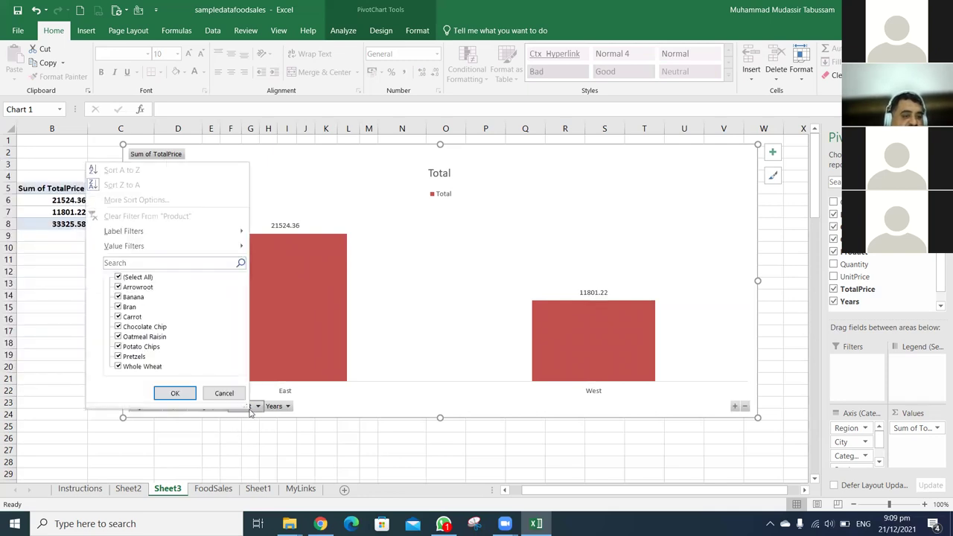
{"action": "left_click", "coordinate": [118, 277]}
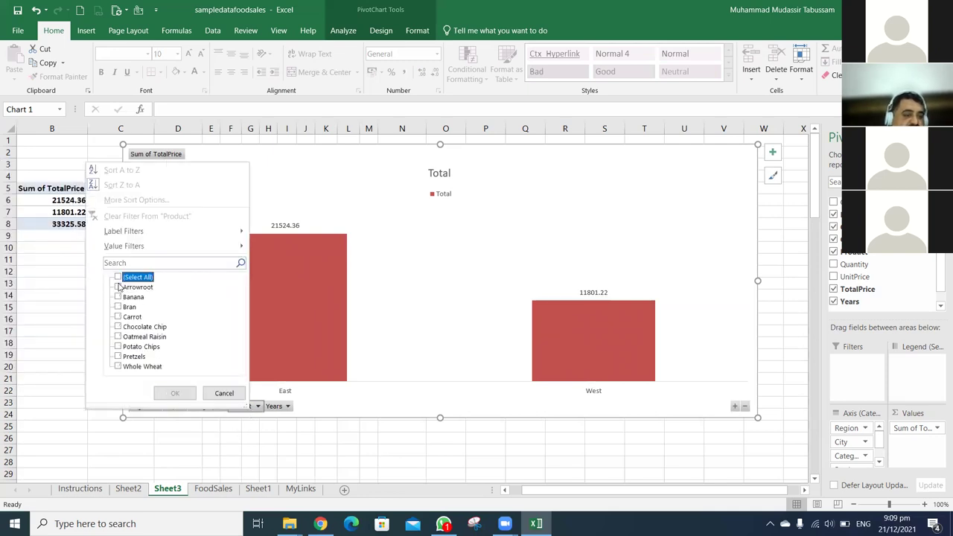
{"action": "left_click", "coordinate": [118, 287]}
{"action": "left_click", "coordinate": [175, 394]}
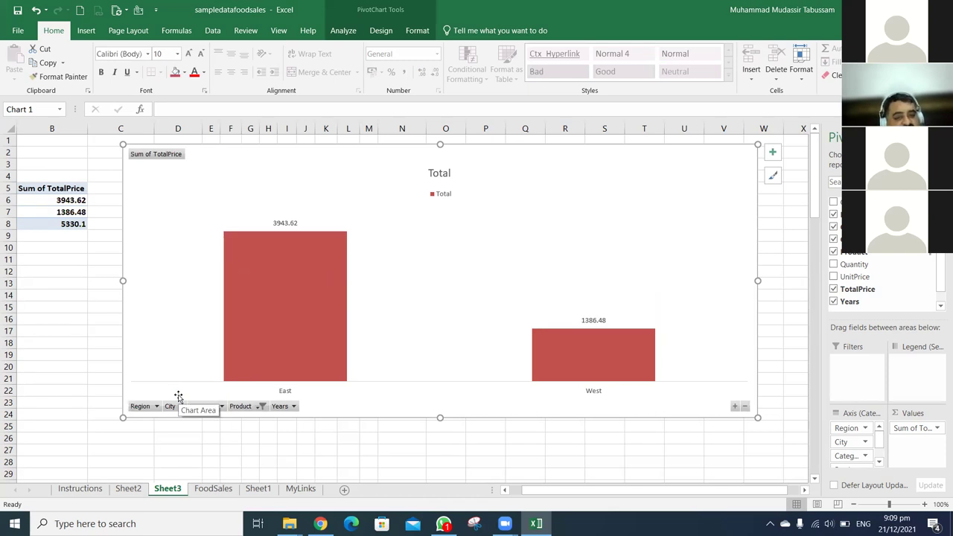
Change the chart's Product filter so that only Banana is selected
{"action": "left_click", "coordinate": [237, 407]}
{"action": "left_click", "coordinate": [106, 283]}
{"action": "left_click", "coordinate": [106, 292]}
{"action": "left_click", "coordinate": [166, 388]}
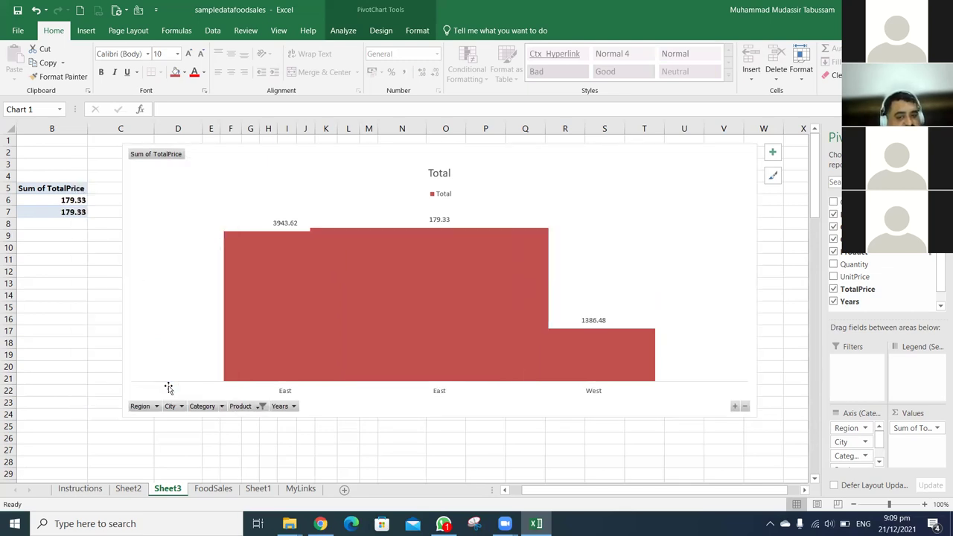
Add Arrowroot, Bran and Carrot to the chart's Product filter alongside Banana
{"action": "left_click", "coordinate": [231, 407]}
{"action": "left_click", "coordinate": [250, 407]}
{"action": "left_click", "coordinate": [251, 408]}
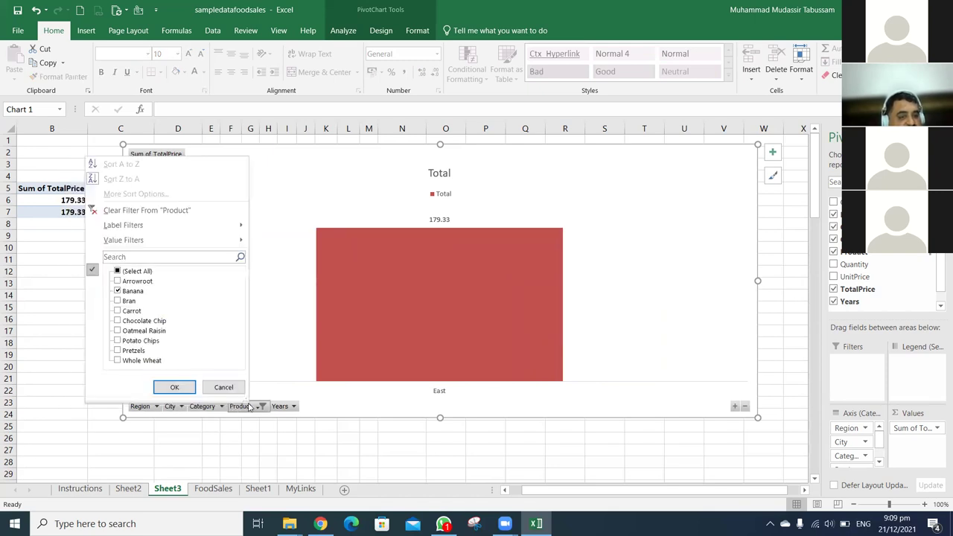
{"action": "left_click", "coordinate": [118, 281]}
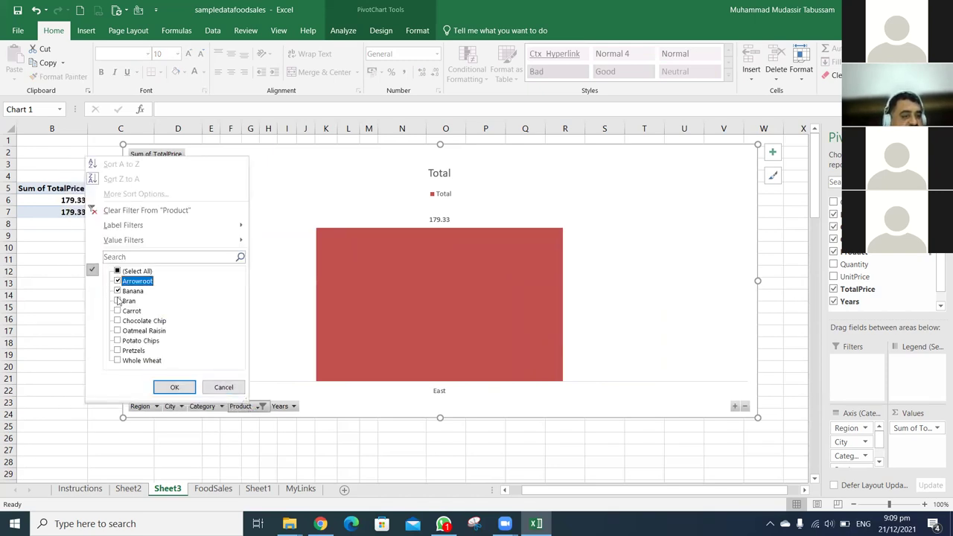
{"action": "left_click", "coordinate": [117, 301]}
{"action": "left_click", "coordinate": [190, 387]}
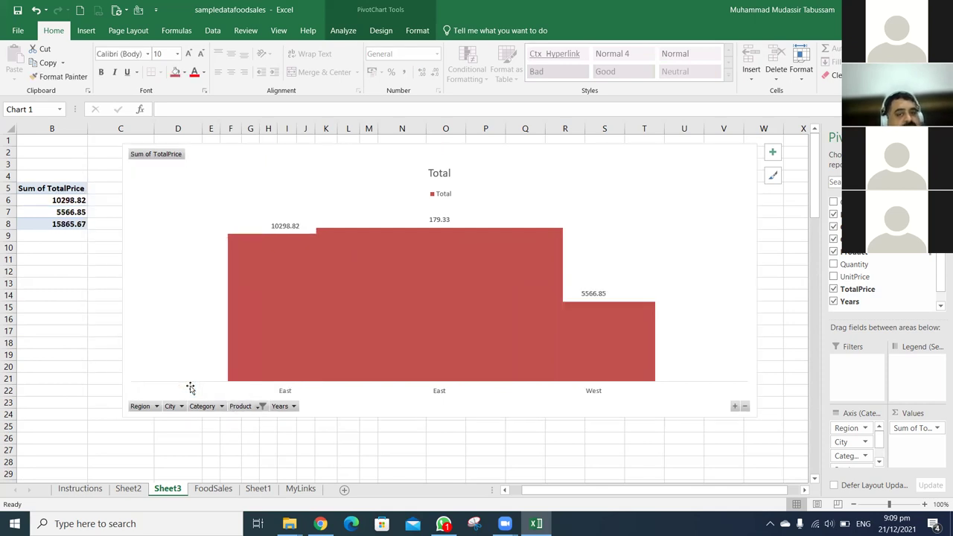
Reselect all products in the Product filter and move Region below City in the axis field order
{"action": "left_click", "coordinate": [262, 406]}
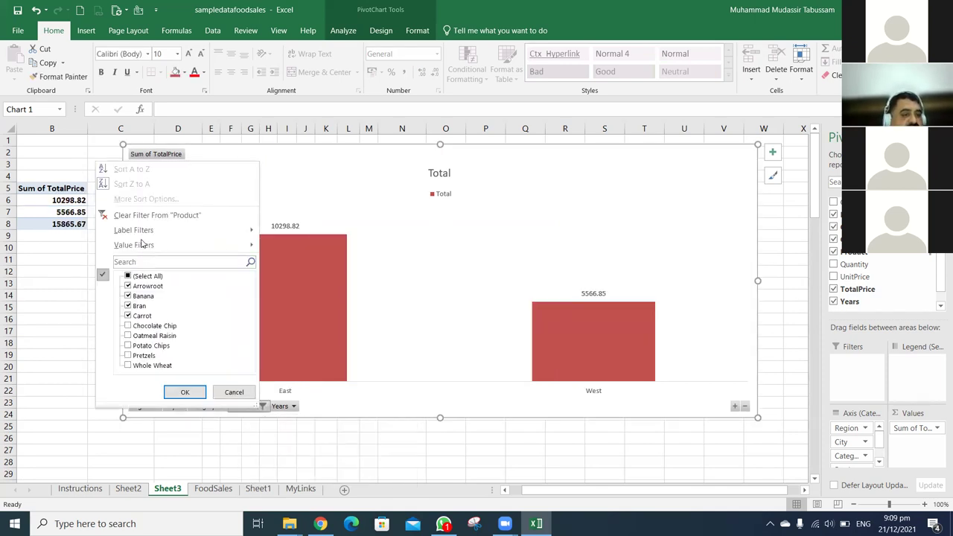
{"action": "left_click", "coordinate": [128, 277]}
{"action": "left_click", "coordinate": [186, 393]}
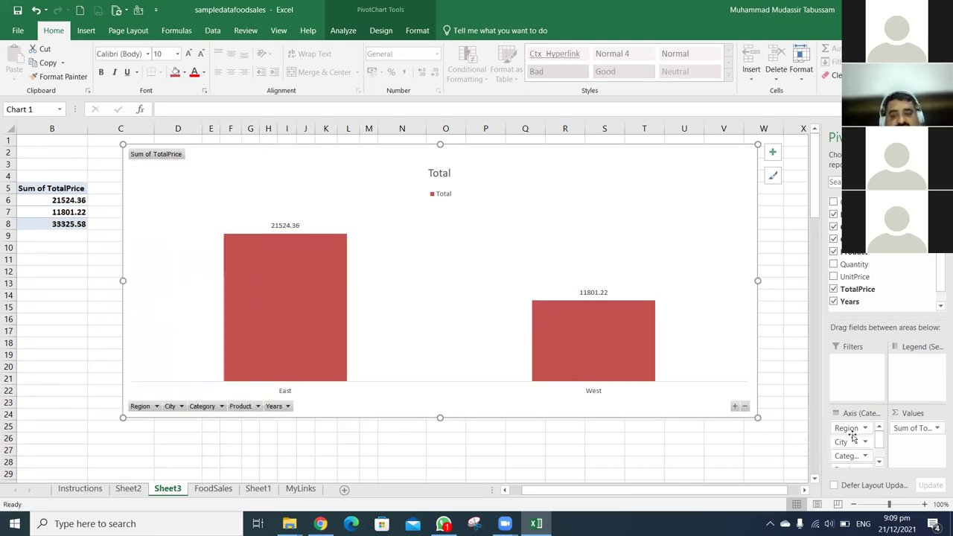
{"action": "left_click_drag", "start_coordinate": [849, 429], "coordinate": [856, 447]}
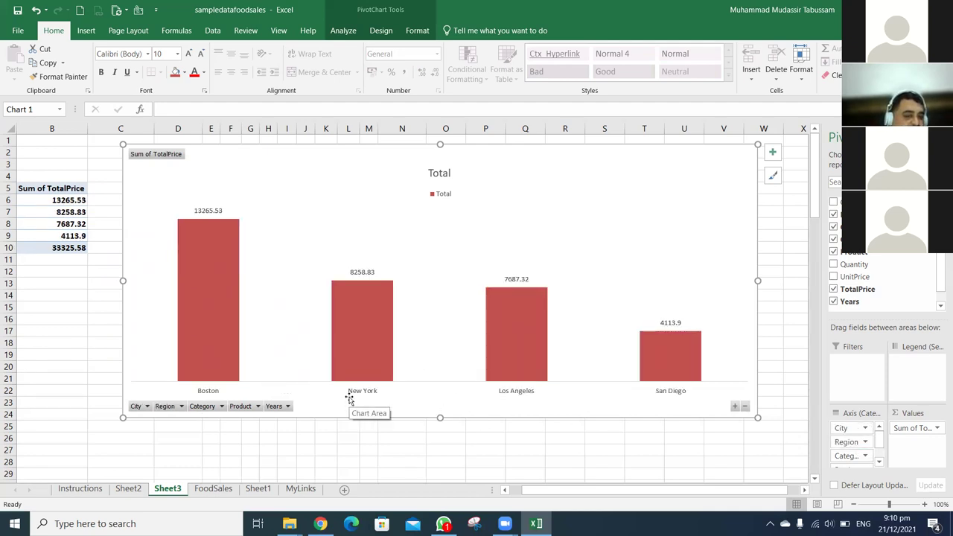
Expand the cities to show their regions and remove Region from the chart's axis fields
{"action": "left_click", "coordinate": [744, 407]}
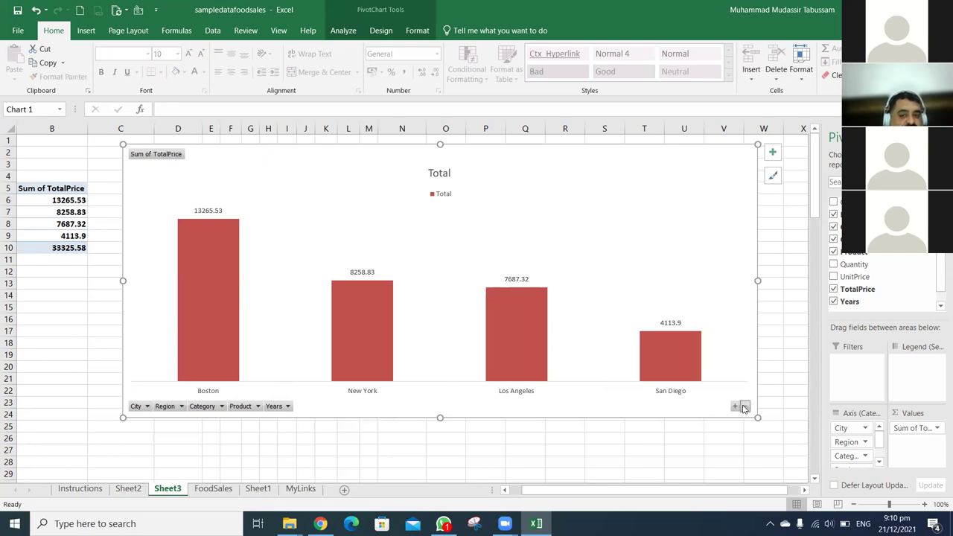
{"action": "left_click", "coordinate": [737, 407]}
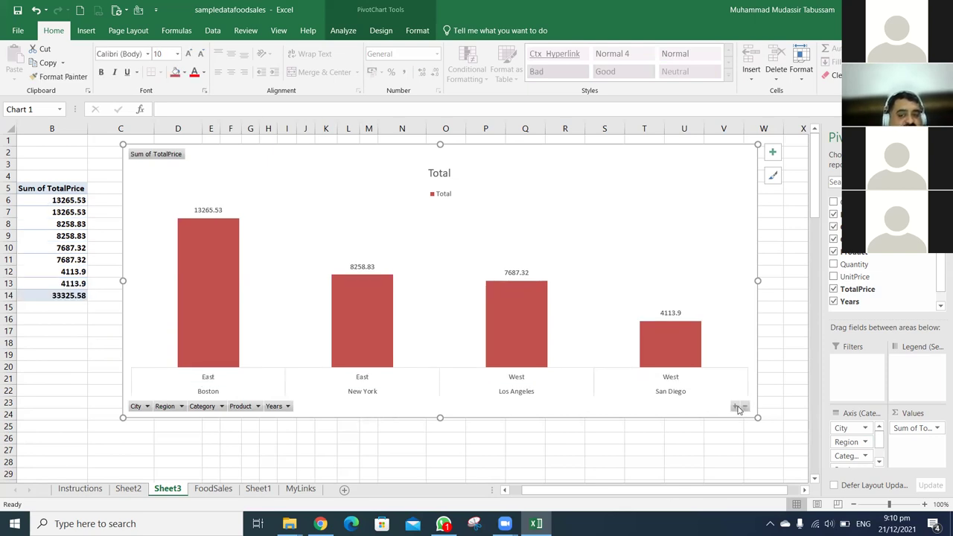
{"action": "left_click_drag", "start_coordinate": [847, 443], "coordinate": [711, 453]}
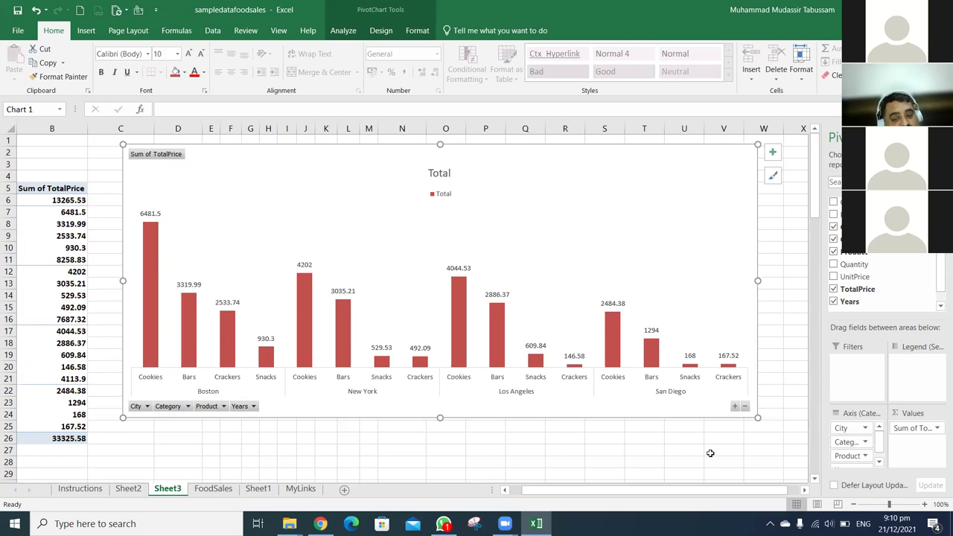
Replace the pivot chart's fields with Product as the only axis field and UnitPrice as the only value
{"action": "left_click", "coordinate": [213, 488]}
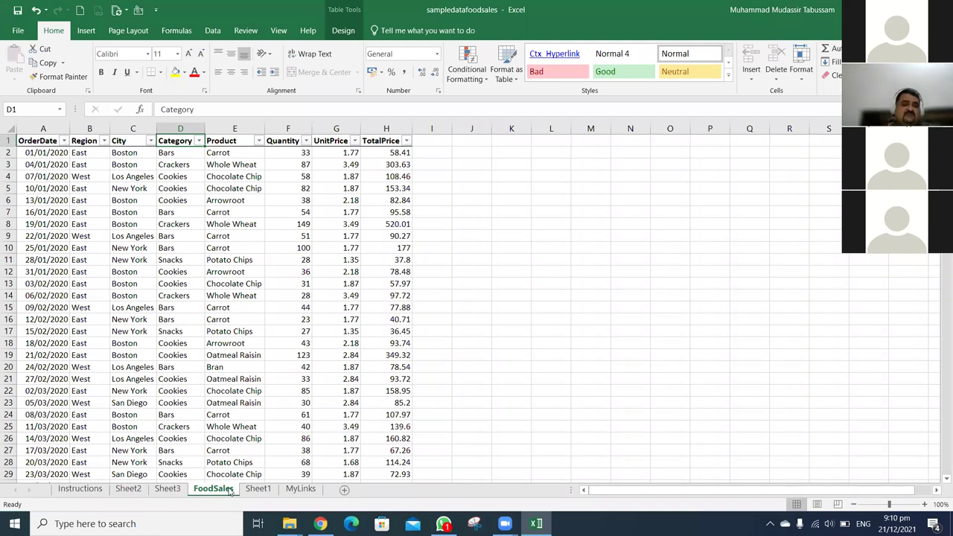
{"action": "left_click", "coordinate": [167, 488]}
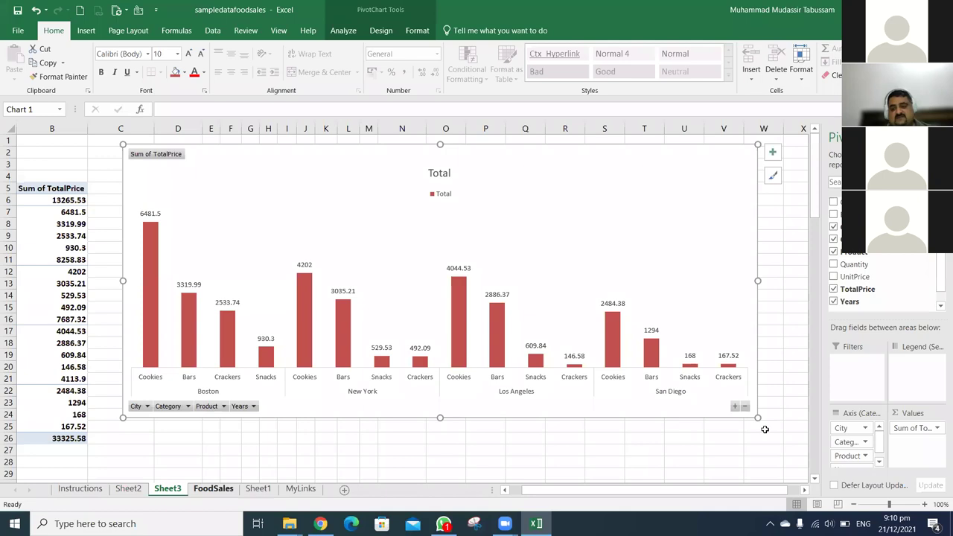
{"action": "left_click_drag", "start_coordinate": [842, 427], "coordinate": [739, 443]}
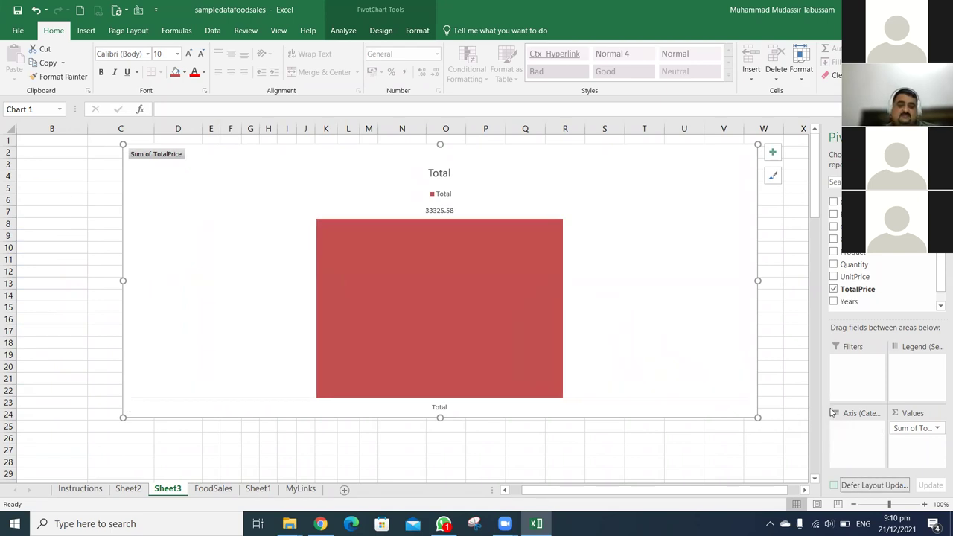
{"action": "left_click_drag", "start_coordinate": [917, 427], "coordinate": [743, 441]}
{"action": "left_click_drag", "start_coordinate": [870, 254], "coordinate": [854, 436]}
{"action": "left_click_drag", "start_coordinate": [855, 280], "coordinate": [905, 445]}
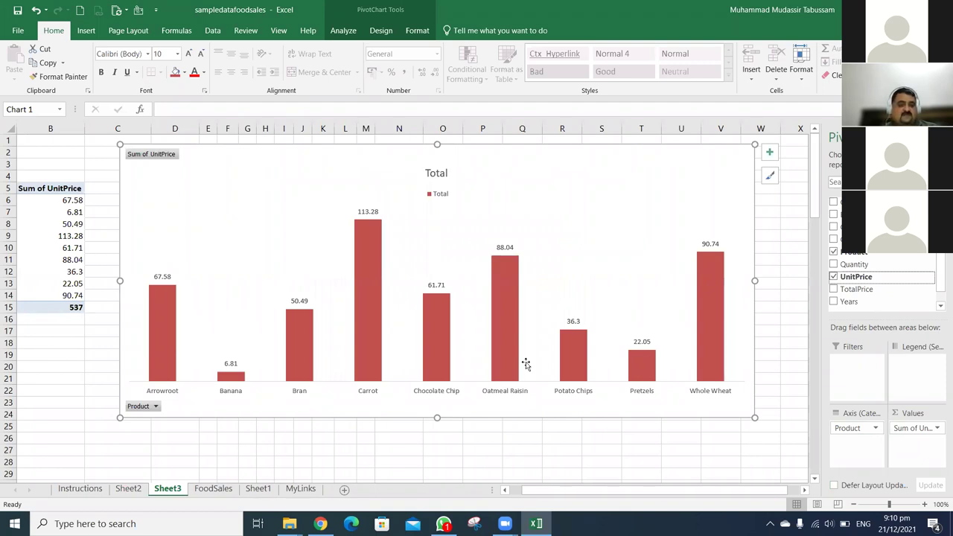
Sort the products by sum of UnitPrice from largest to smallest and bring the row labels into view
{"action": "right_click", "coordinate": [73, 199]}
{"action": "mouse_move", "coordinate": [171, 272]}
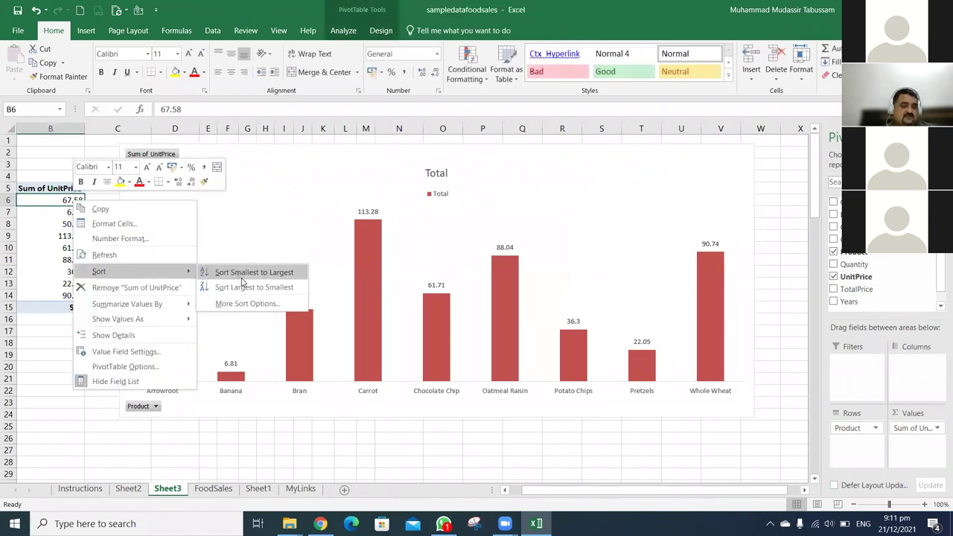
{"action": "left_click", "coordinate": [246, 287]}
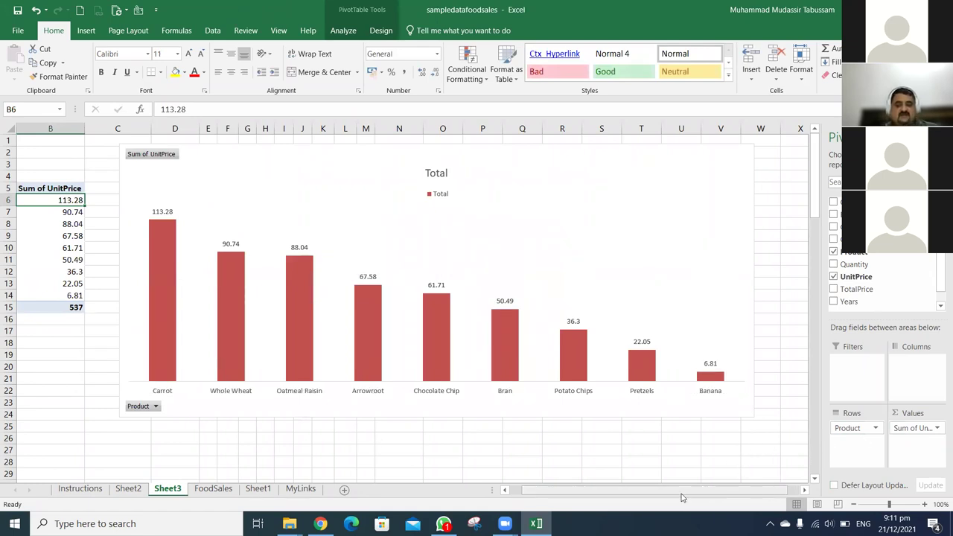
{"action": "left_click_drag", "start_coordinate": [637, 498], "coordinate": [596, 499]}
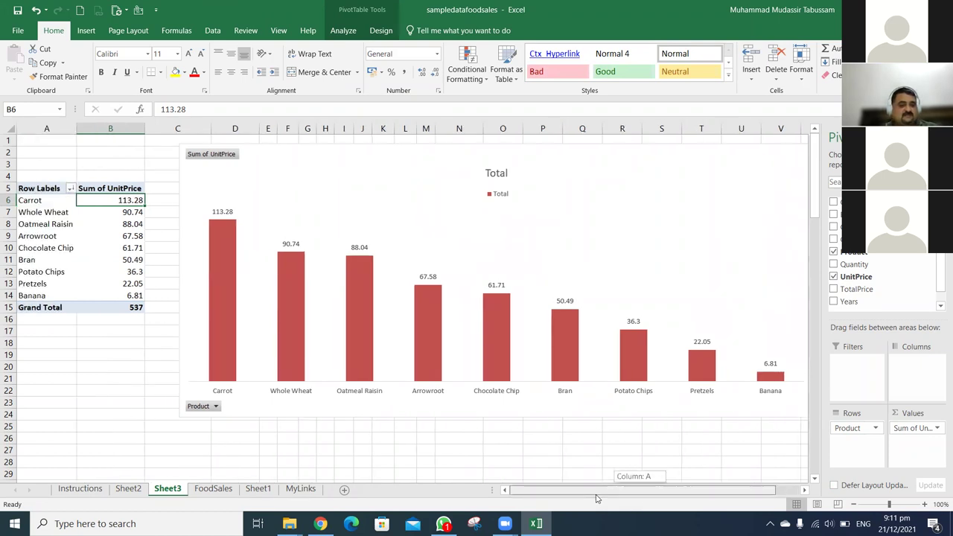
{"action": "left_click", "coordinate": [930, 432]}
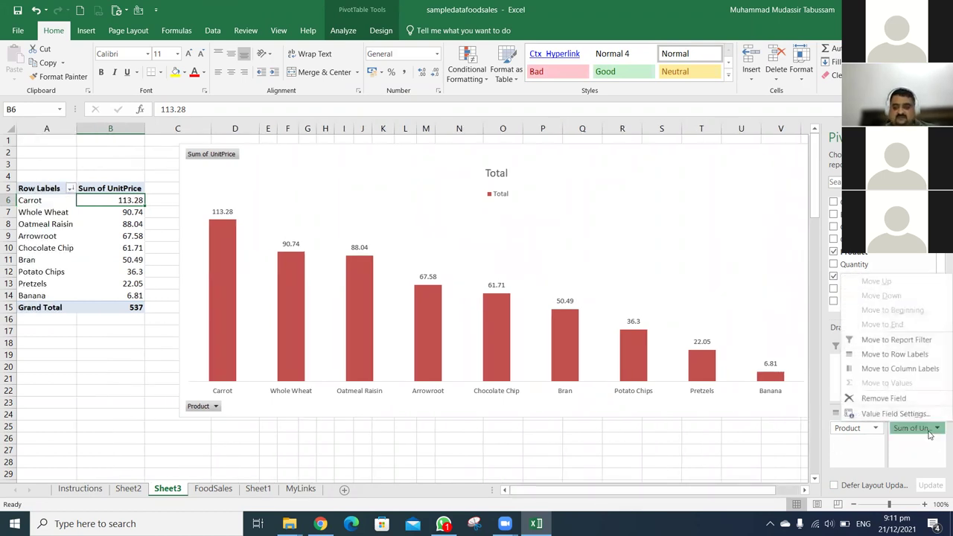
{"action": "left_click", "coordinate": [546, 428]}
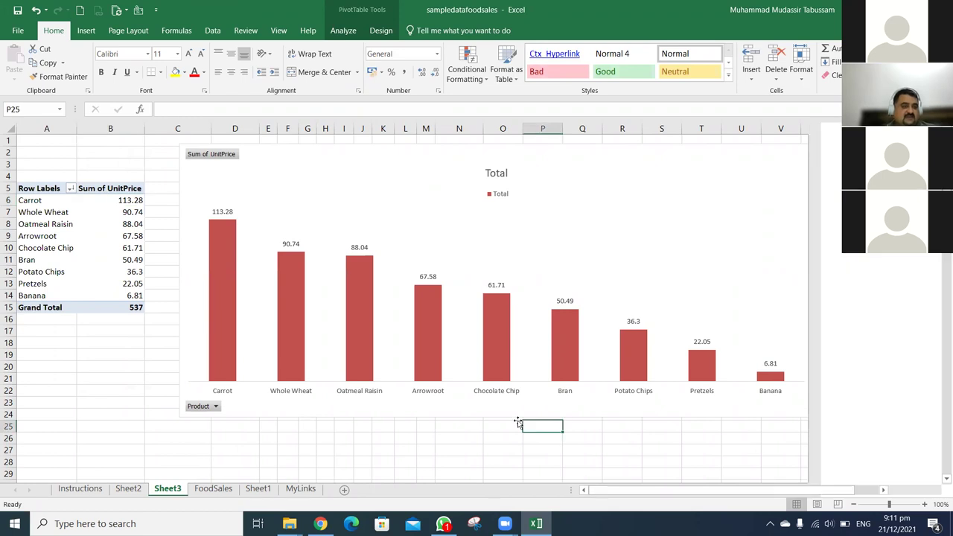
On the FoodSales sheet, filter the Product column to show only Carrot
{"action": "left_click", "coordinate": [135, 200]}
{"action": "key", "text": "ctrl+Page_Down"}
{"action": "key", "text": "Left"}
{"action": "key", "text": "Left"}
{"action": "key", "text": "Right"}
{"action": "key", "text": "Right"}
{"action": "key", "text": "Right"}
{"action": "key", "text": "alt+Down"}
{"action": "key", "text": "Tab"}
{"action": "key", "text": "space"}
{"action": "key", "text": "Down"}
{"action": "key", "text": "Down"}
{"action": "key", "text": "Down"}
{"action": "key", "text": "Down"}
{"action": "key", "text": "space"}
{"action": "key", "text": "Return"}
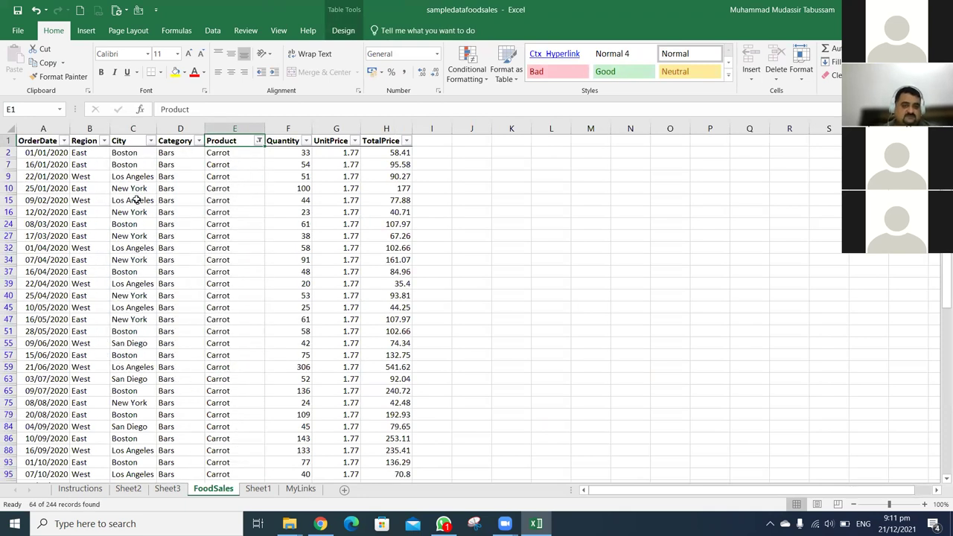
Select the filtered UnitPrice column to check the sum of the Carrot prices
{"action": "key", "text": "Right"}
{"action": "key", "text": "Right"}
{"action": "key", "text": "Down"}
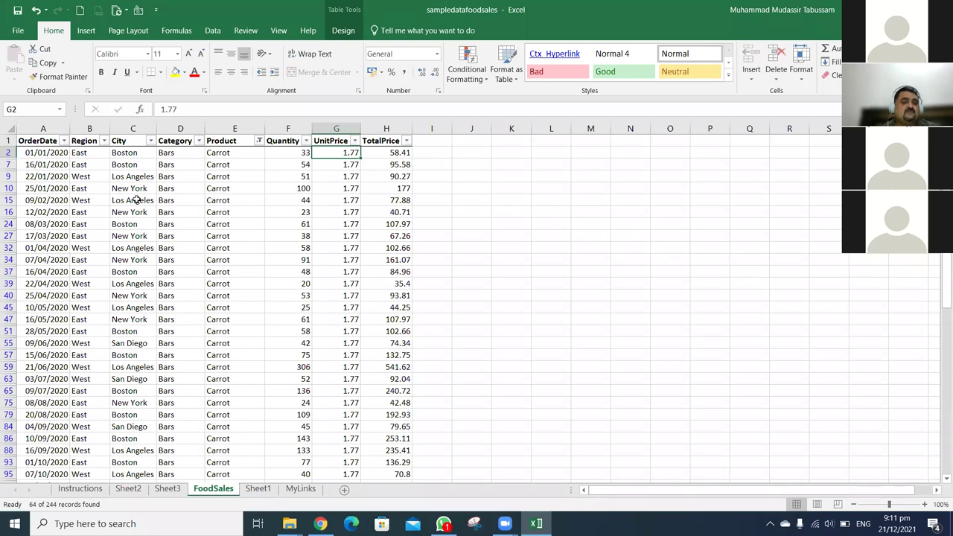
{"action": "left_click", "coordinate": [348, 122]}
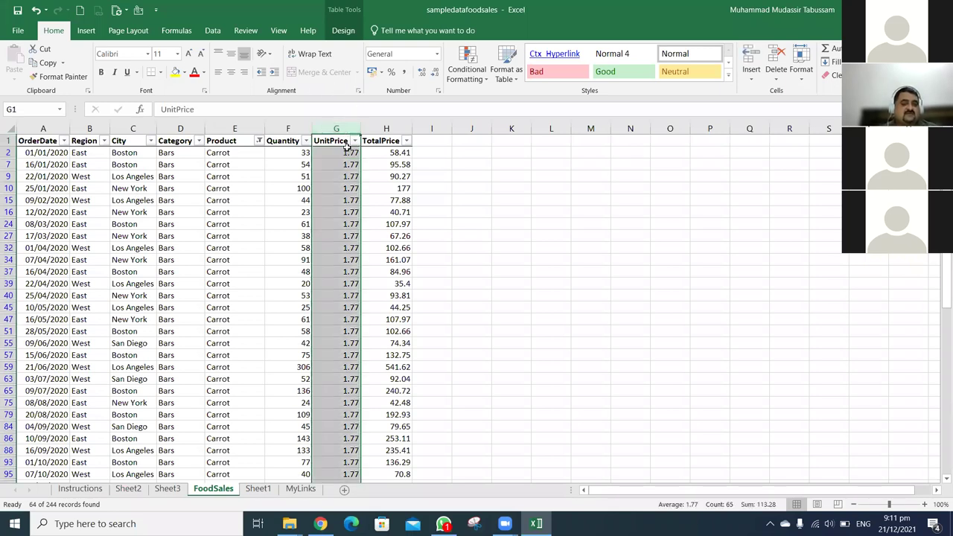
Return to Sheet3 and summarize the pivot table's UnitPrice values by Average instead of Sum
{"action": "key", "text": "ctrl+Page_Up"}
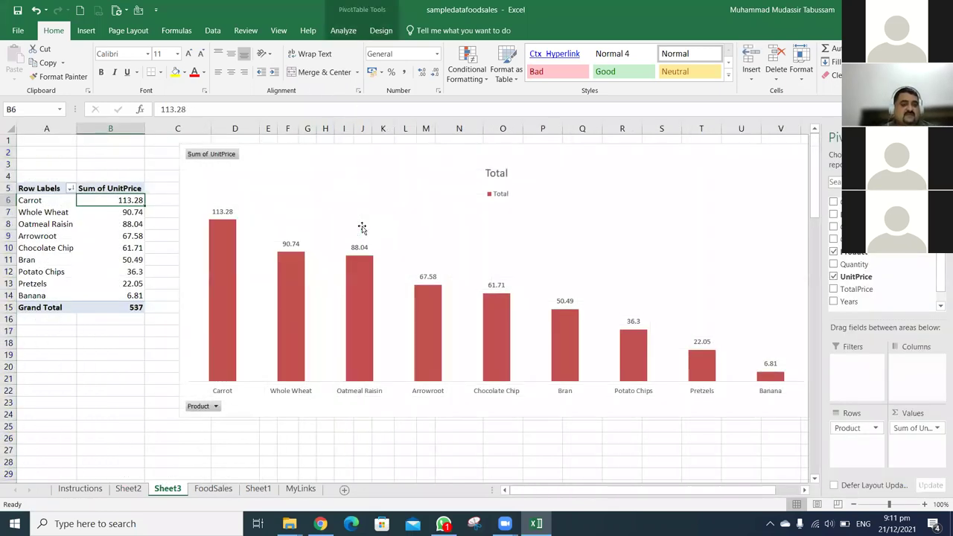
{"action": "left_click", "coordinate": [910, 428]}
{"action": "left_click", "coordinate": [893, 411]}
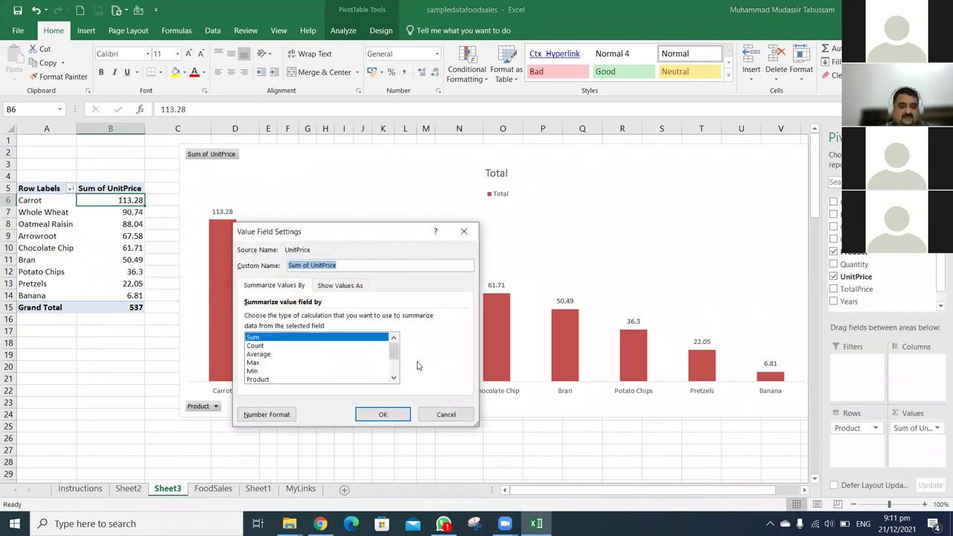
{"action": "key", "text": "Down"}
{"action": "key", "text": "Down"}
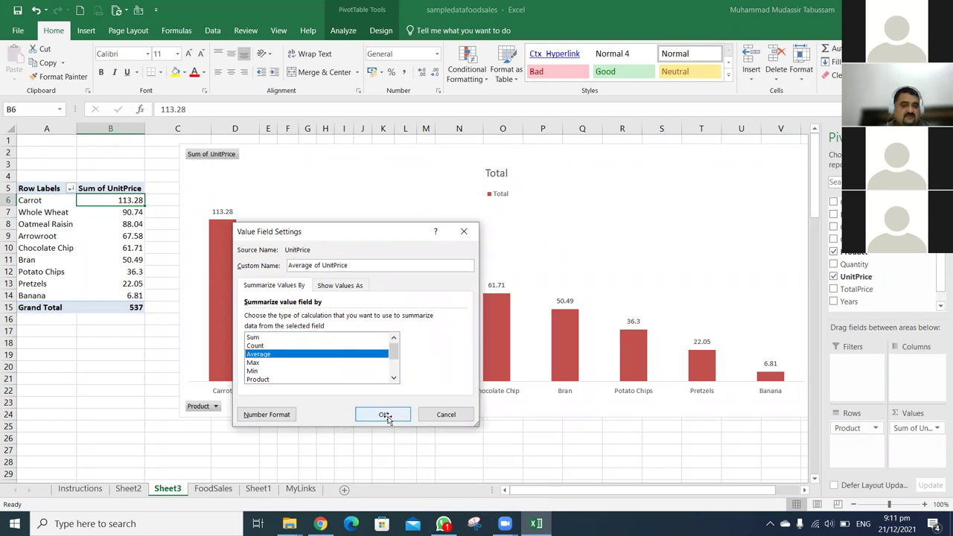
{"action": "left_click", "coordinate": [383, 415]}
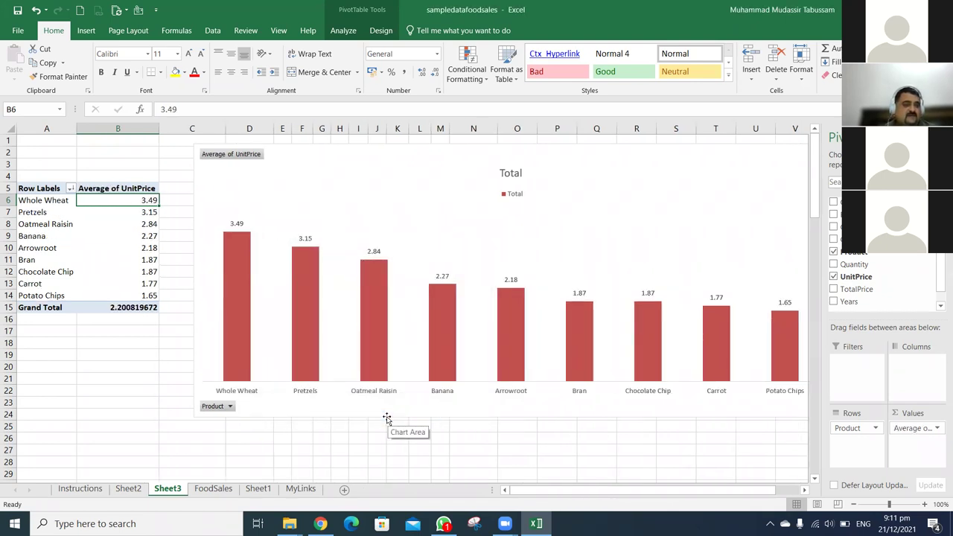
Move the chart up beside the row labels so that it starts at column B
{"action": "mouse_move", "coordinate": [145, 284]}
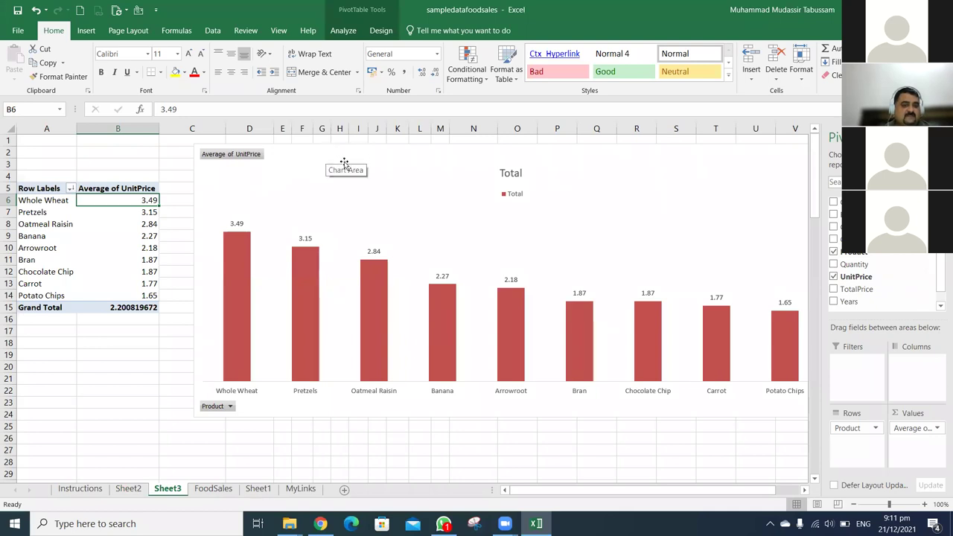
{"action": "left_click", "coordinate": [45, 285]}
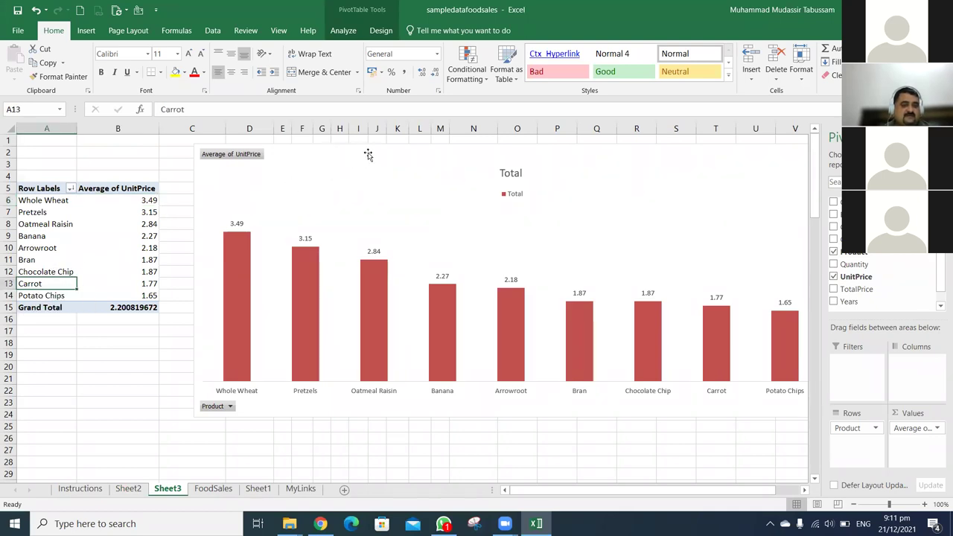
{"action": "left_click", "coordinate": [368, 154]}
{"action": "left_click_drag", "start_coordinate": [368, 154], "coordinate": [252, 145]}
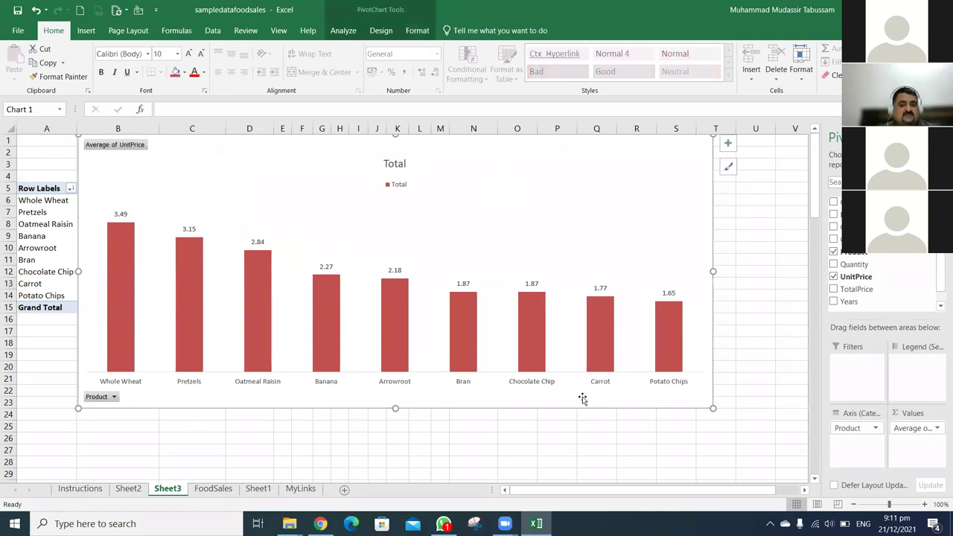
{"action": "left_click", "coordinate": [526, 416]}
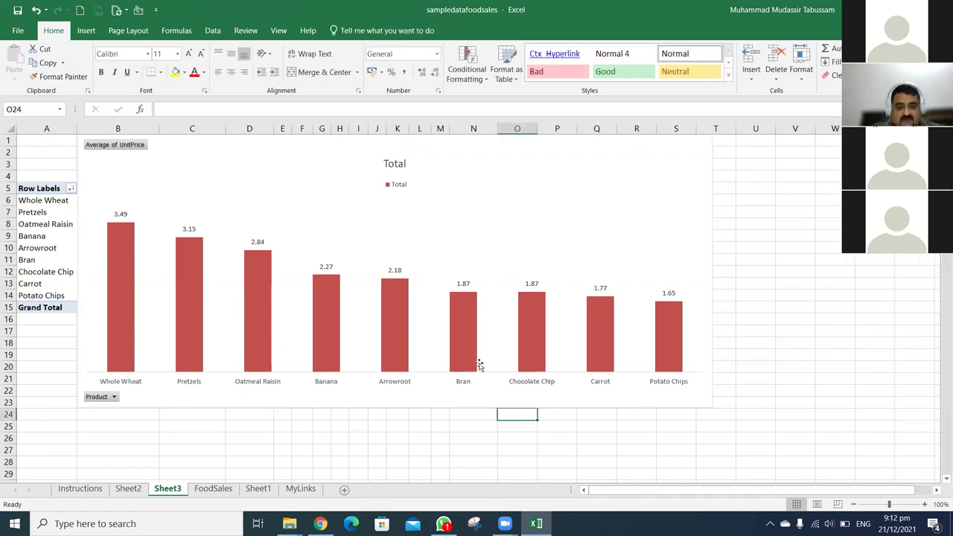
{"action": "left_click", "coordinate": [467, 287]}
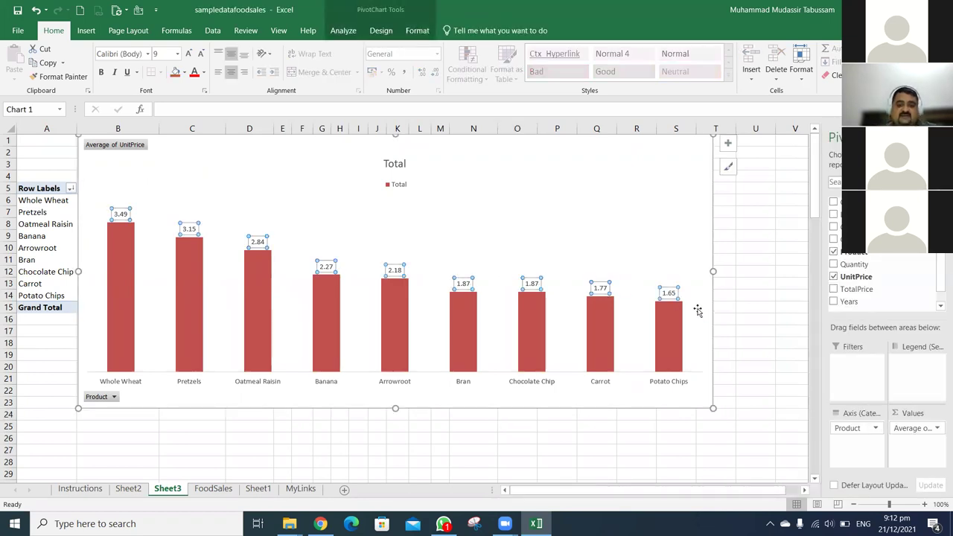
{"action": "left_click", "coordinate": [748, 316]}
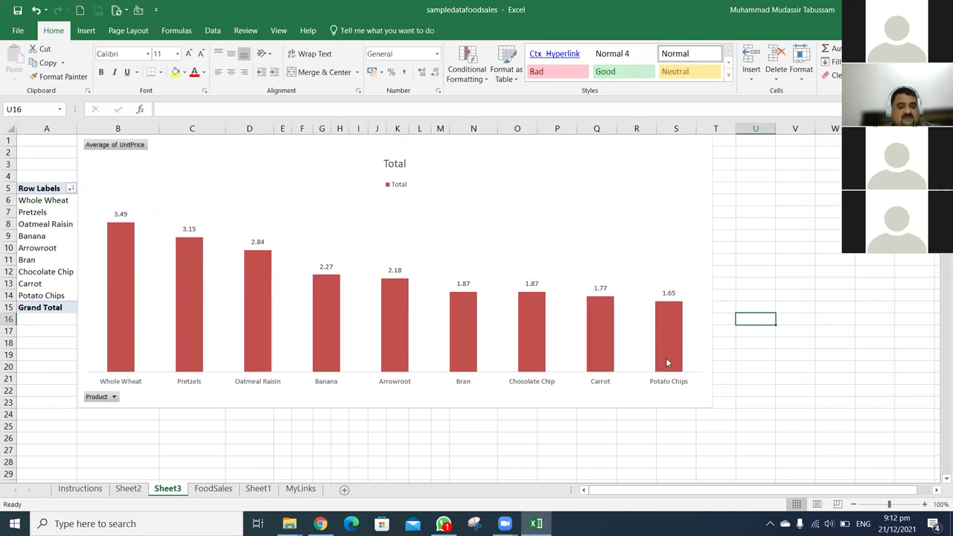
{"action": "left_click", "coordinate": [602, 292]}
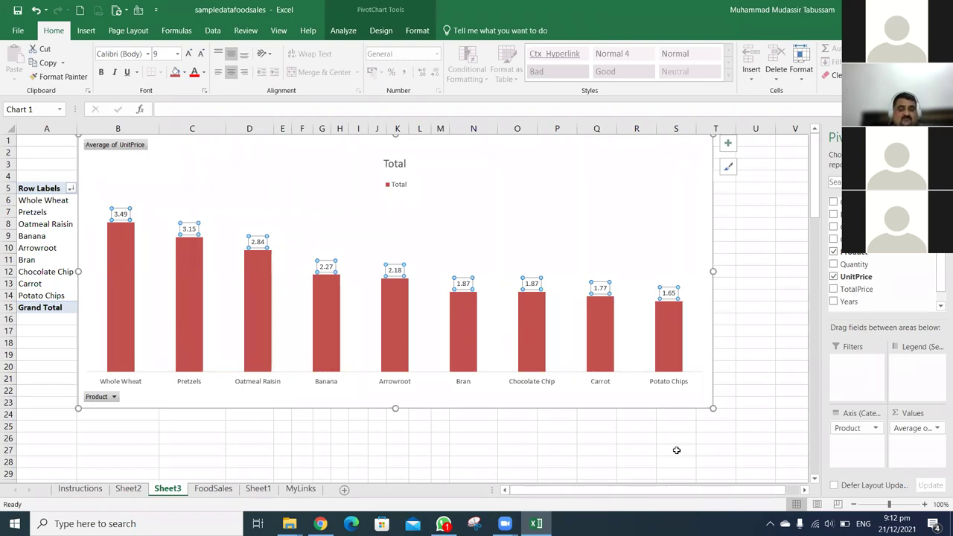
{"action": "left_click", "coordinate": [676, 451]}
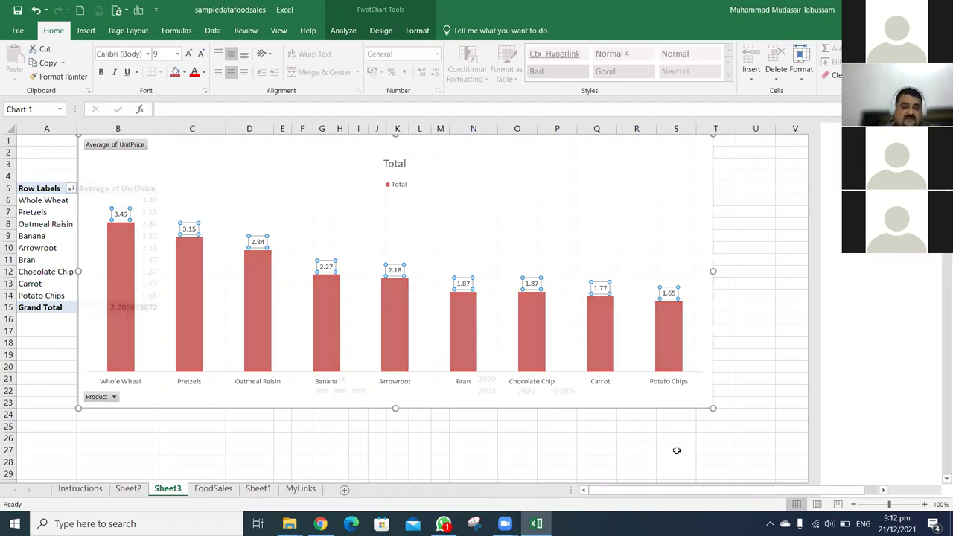
Clear the Product filter on the FoodSales sheet so all records are shown
{"action": "key", "text": "ctrl+Page_Down"}
{"action": "key", "text": "Left"}
{"action": "key", "text": "Left"}
{"action": "key", "text": "alt+a"}
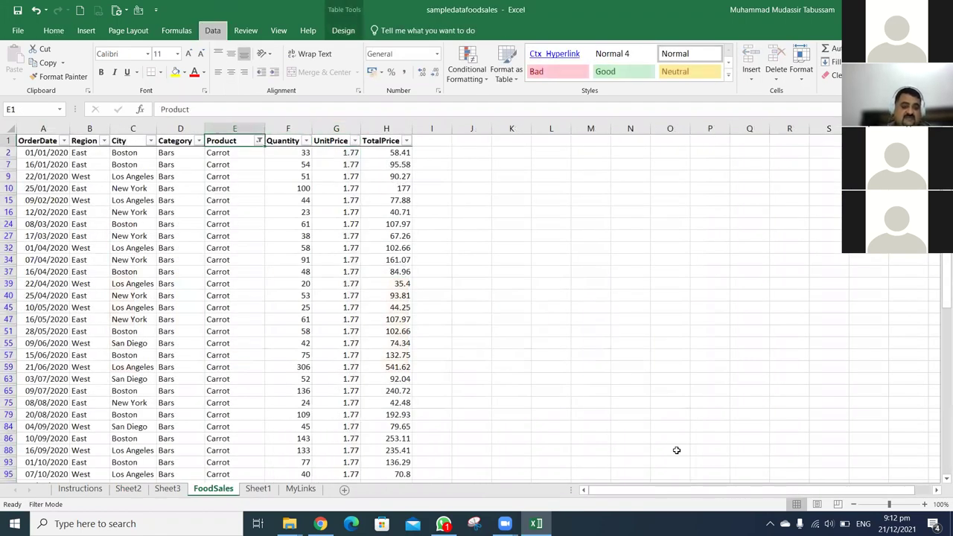
{"action": "key", "text": "c"}
{"action": "key", "text": "Down"}
{"action": "key", "text": "Up"}
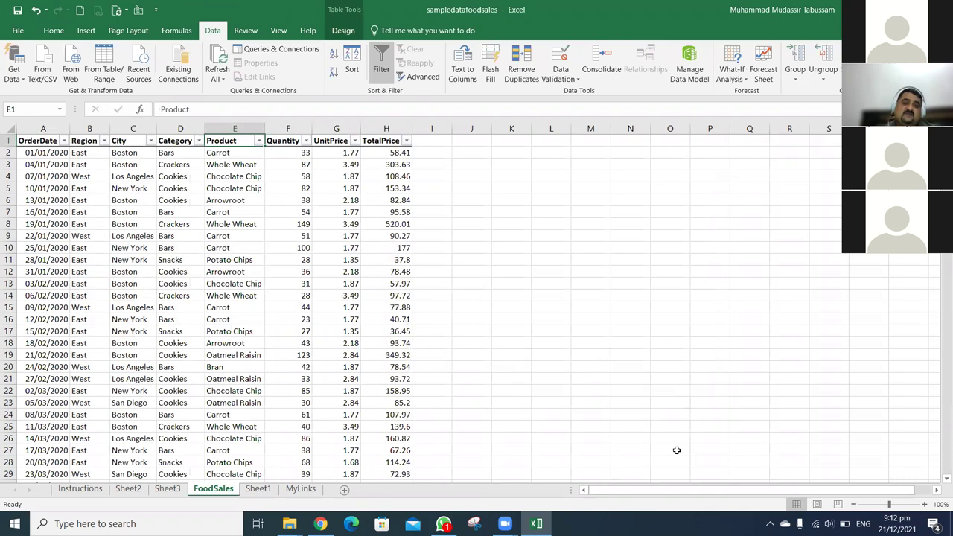
Go back to Sheet3 and add Category below Product in the chart's axis fields
{"action": "left_click", "coordinate": [170, 489]}
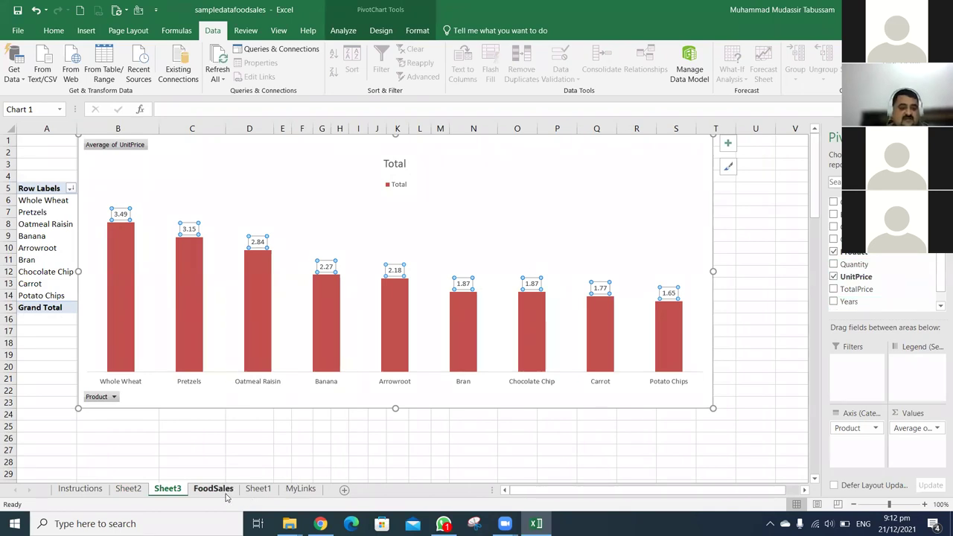
{"action": "left_click_drag", "start_coordinate": [838, 239], "coordinate": [861, 442]}
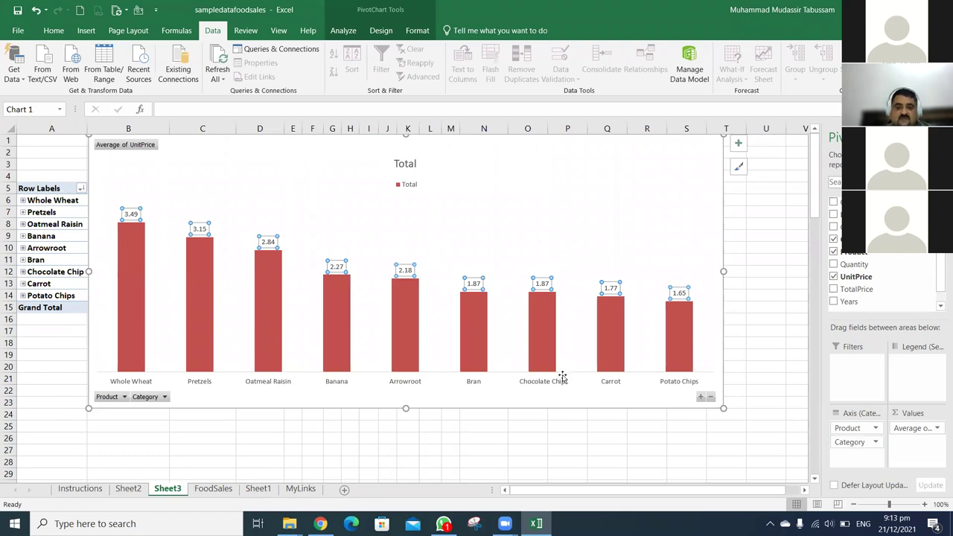
Filter the pivot chart's Product field on Sheet3 so that only Carrot is shown
{"action": "left_click", "coordinate": [146, 399]}
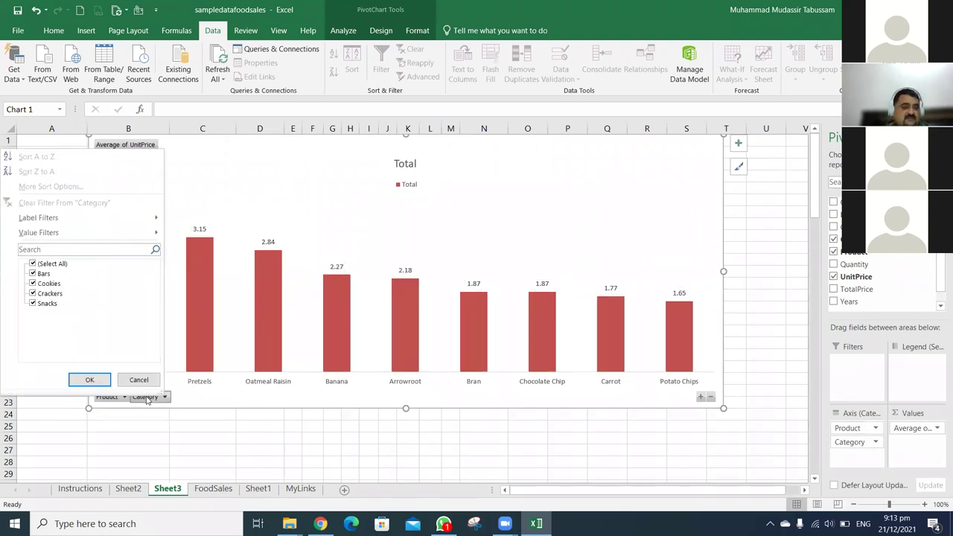
{"action": "left_click", "coordinate": [108, 398]}
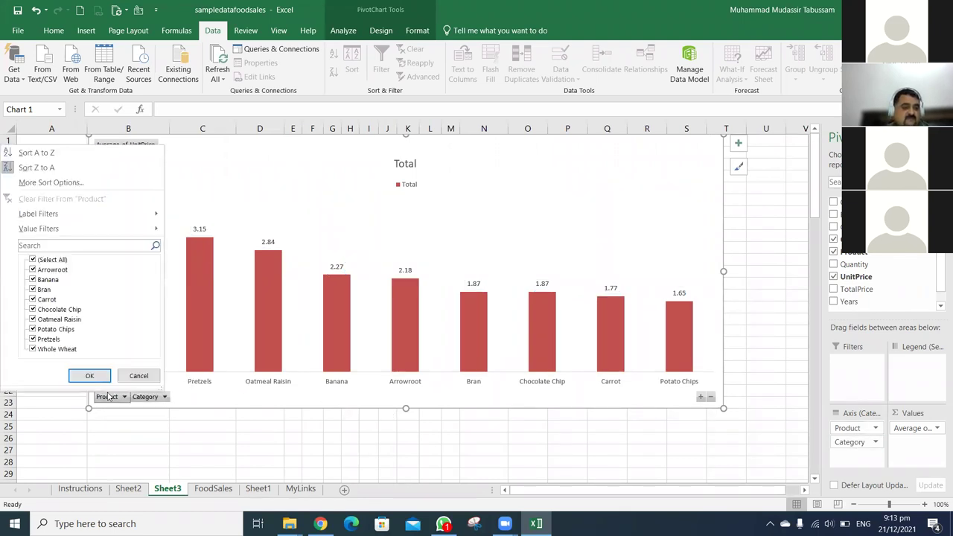
{"action": "left_click", "coordinate": [33, 260]}
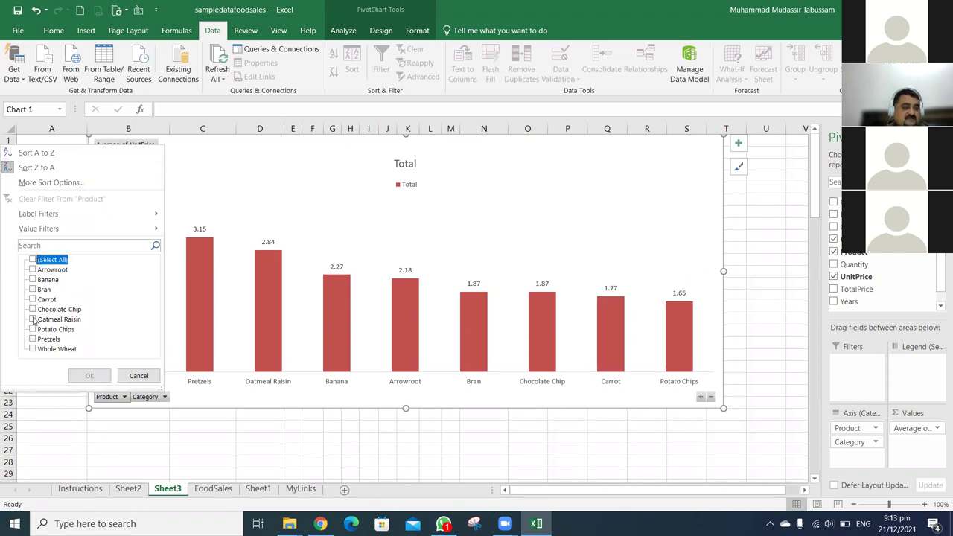
{"action": "left_click", "coordinate": [33, 300]}
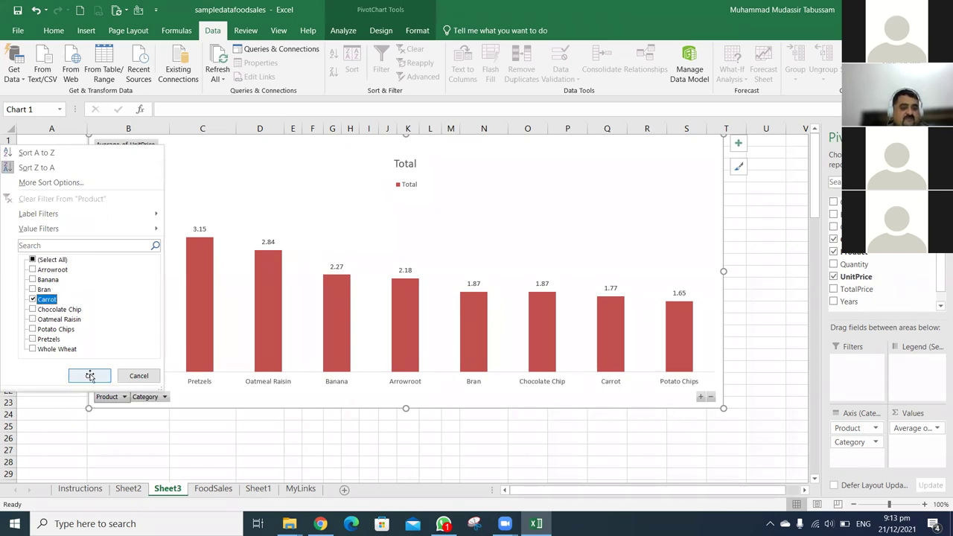
{"action": "left_click", "coordinate": [89, 376]}
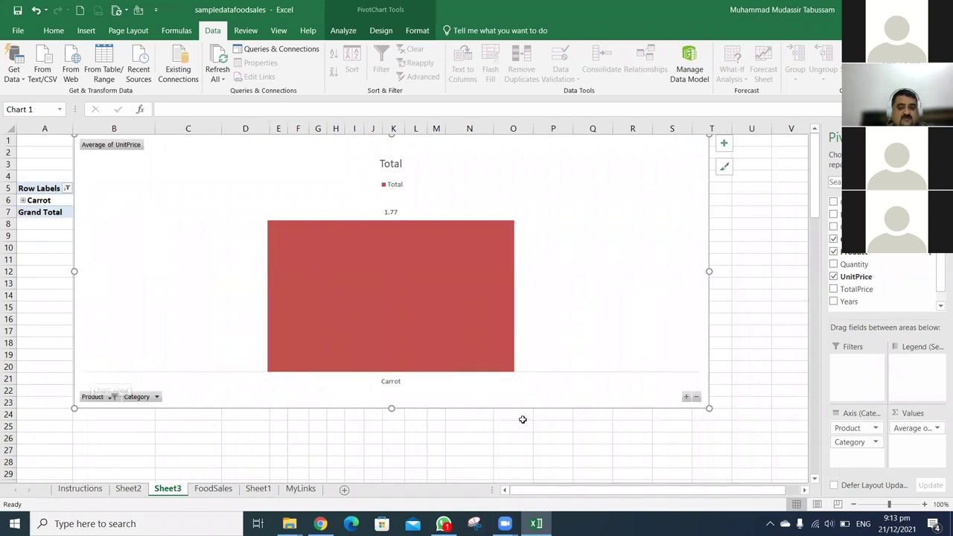
Expand the chart's axis to both field levels, trying Category above Product before restoring the Product-first order
{"action": "left_click_drag", "start_coordinate": [860, 441], "coordinate": [849, 424]}
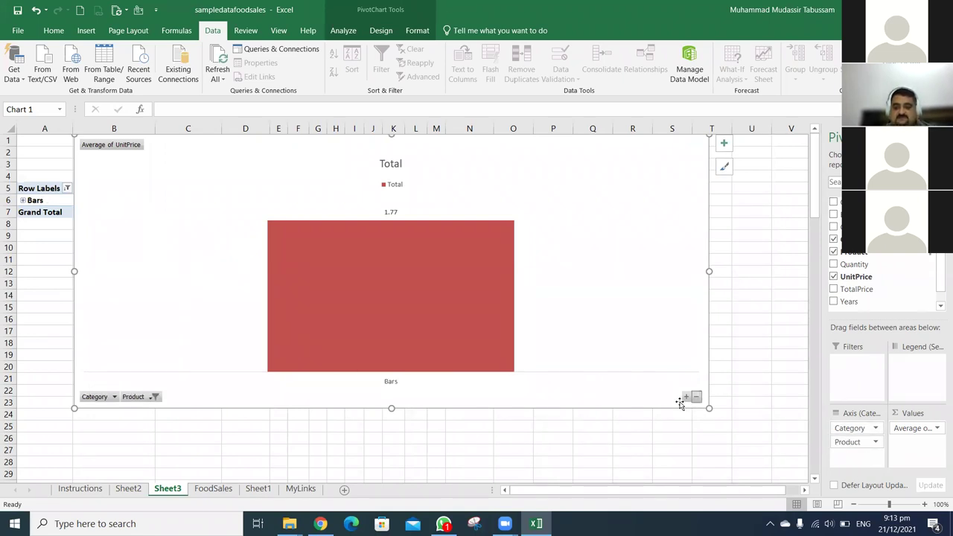
{"action": "left_click", "coordinate": [686, 397]}
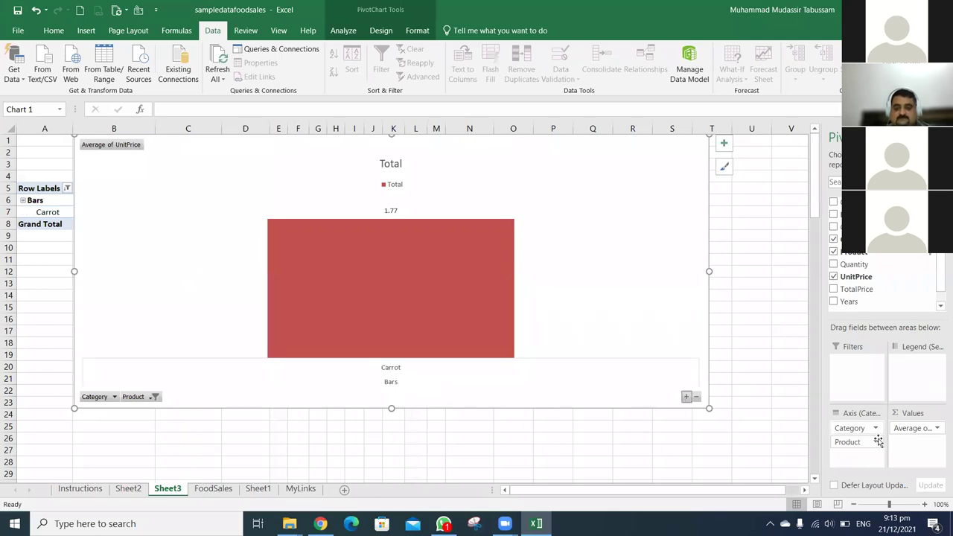
{"action": "left_click_drag", "start_coordinate": [860, 429], "coordinate": [857, 448]}
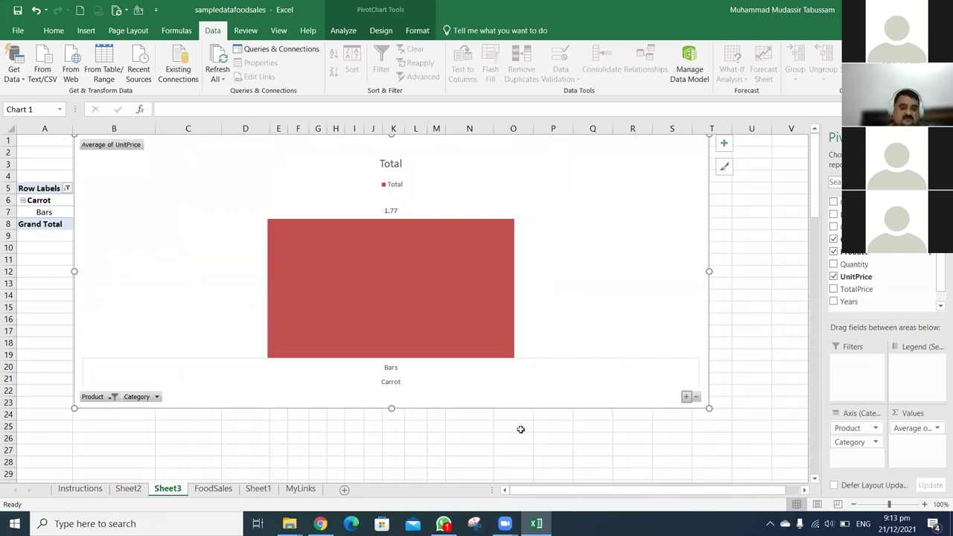
Go to the FoodSales sheet and filter its Product column to show only Carrot records
{"action": "key", "text": "ctrl+Page_Down"}
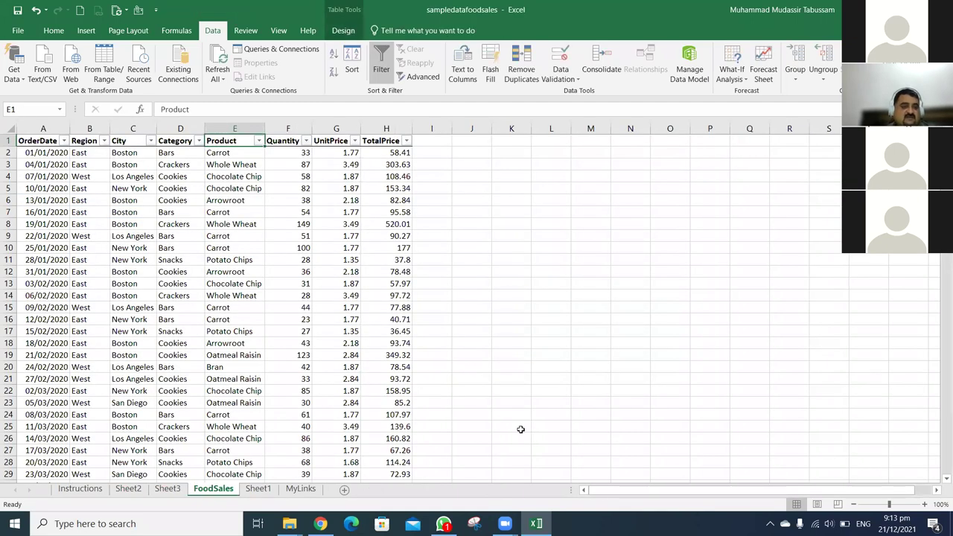
{"action": "key", "text": "alt+Down"}
{"action": "key", "text": "Down"}
{"action": "key", "text": "Down"}
{"action": "key", "text": "Down"}
{"action": "key", "text": "Down"}
{"action": "key", "text": "Down"}
{"action": "key", "text": "space"}
{"action": "key", "text": "Down"}
{"action": "key", "text": "Down"}
{"action": "key", "text": "Down"}
{"action": "key", "text": "Down"}
{"action": "key", "text": "space"}
{"action": "key", "text": "Return"}
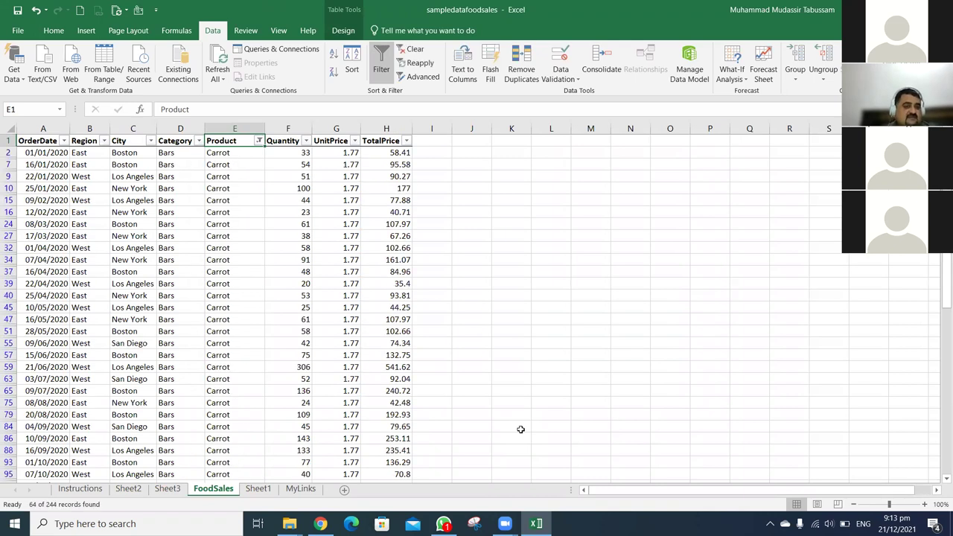
Check the Category values of the filtered Carrot records and return to Sheet3
{"action": "key", "text": "Left"}
{"action": "key", "text": "Left"}
{"action": "key", "text": "Right"}
{"action": "key", "text": "Down"}
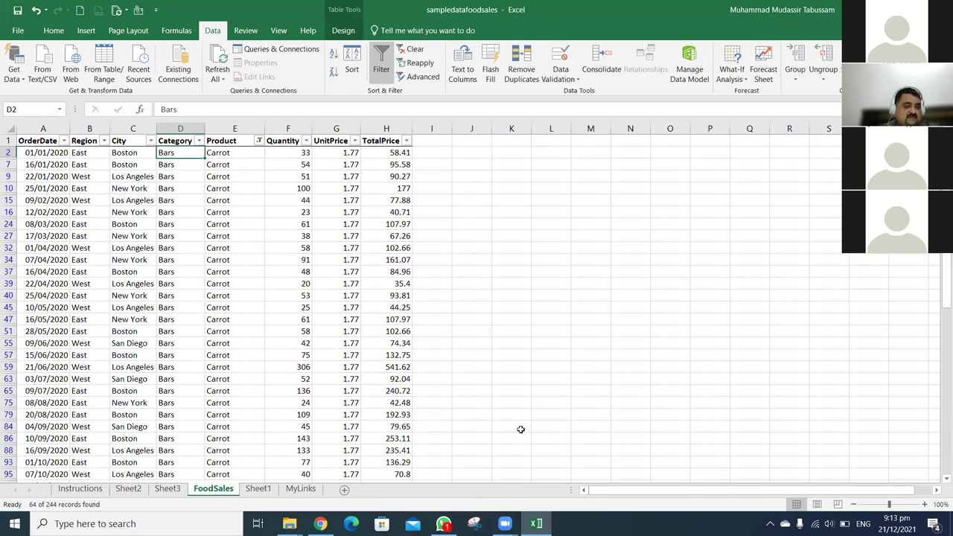
{"action": "key", "text": "ctrl+Page_Up"}
{"action": "key", "text": "alt"}
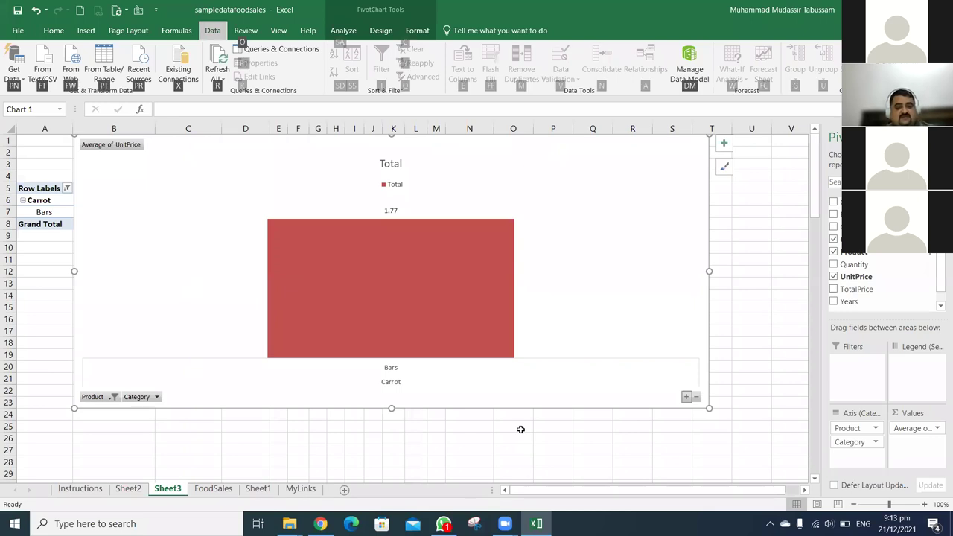
{"action": "key", "text": "Escape"}
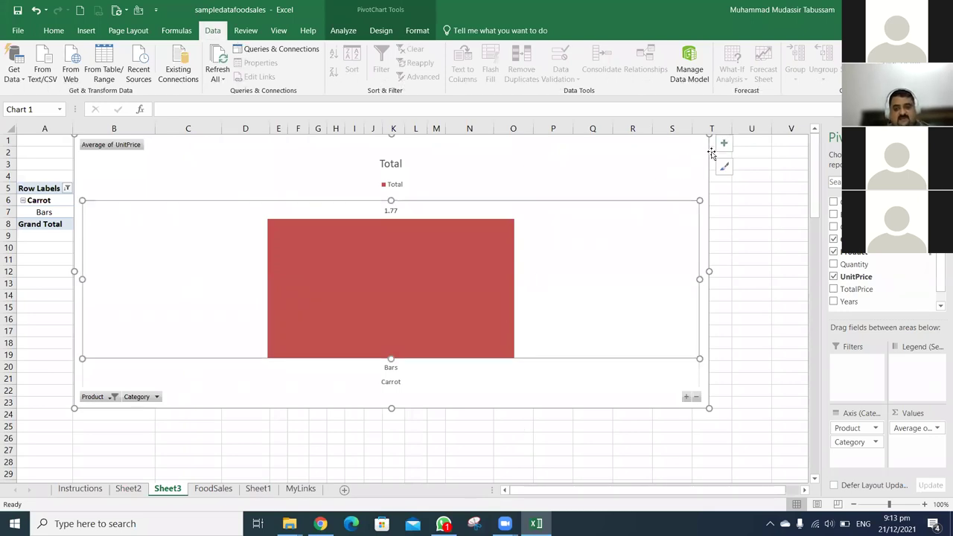
{"action": "key", "text": "Delete"}
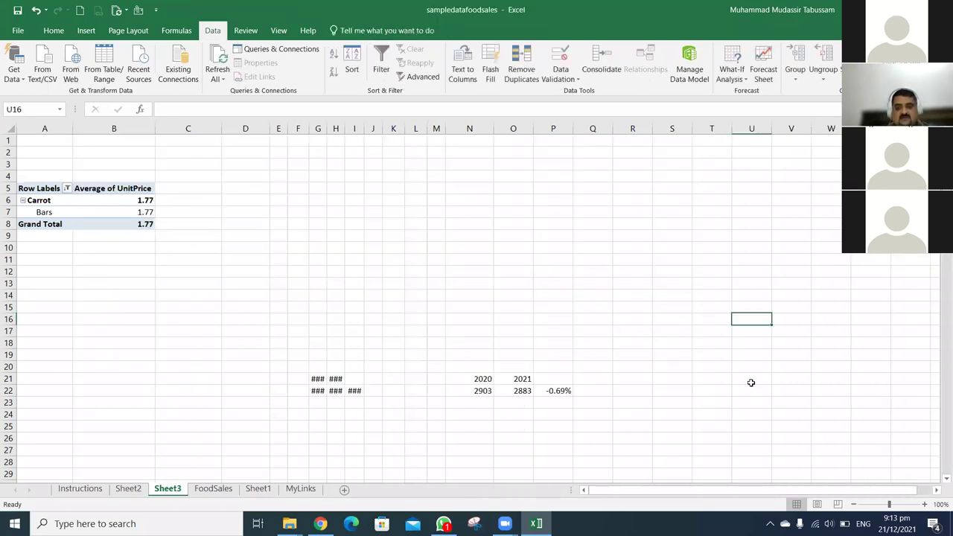
{"action": "key", "text": "ctrl+z"}
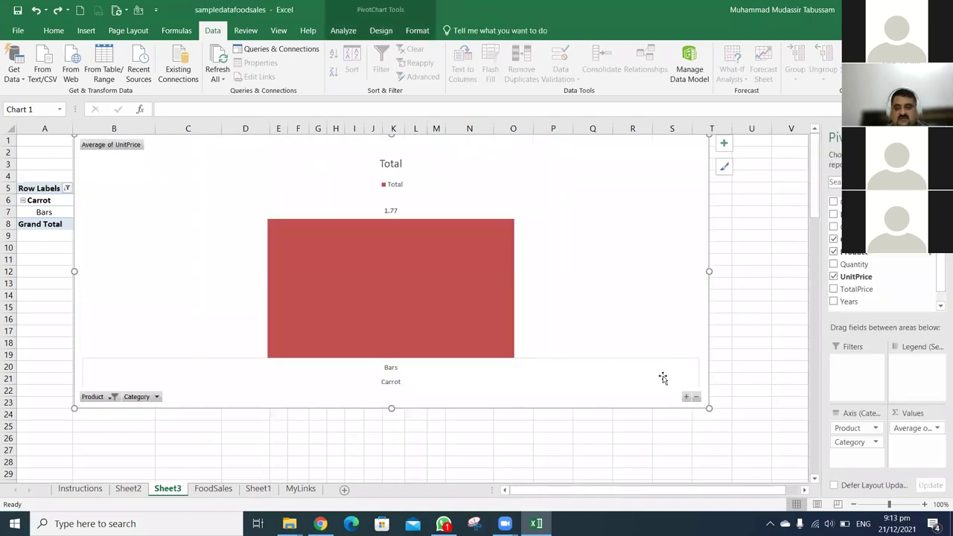
Remove all fields from the pivot chart and add Years as its axis field
{"action": "left_click_drag", "start_coordinate": [866, 427], "coordinate": [743, 411]}
{"action": "left_click_drag", "start_coordinate": [847, 426], "coordinate": [834, 344]}
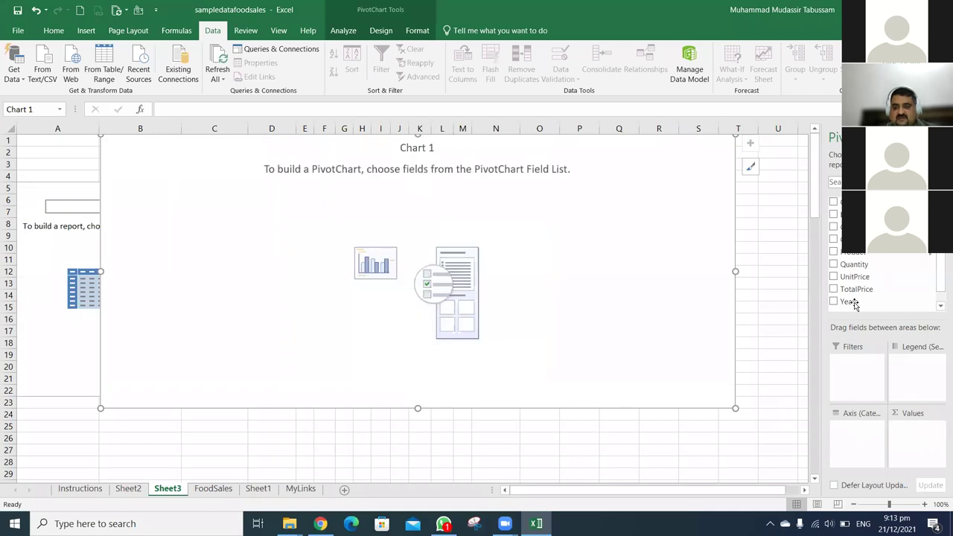
{"action": "left_click_drag", "start_coordinate": [851, 452], "coordinate": [853, 447]}
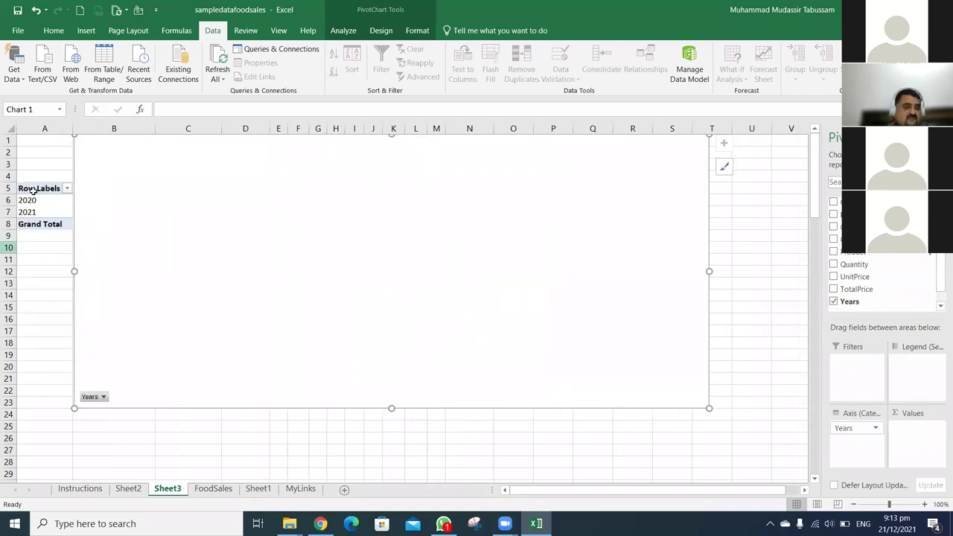
Group the year row labels in the pivot table by Days, Months and Years
{"action": "right_click", "coordinate": [26, 200]}
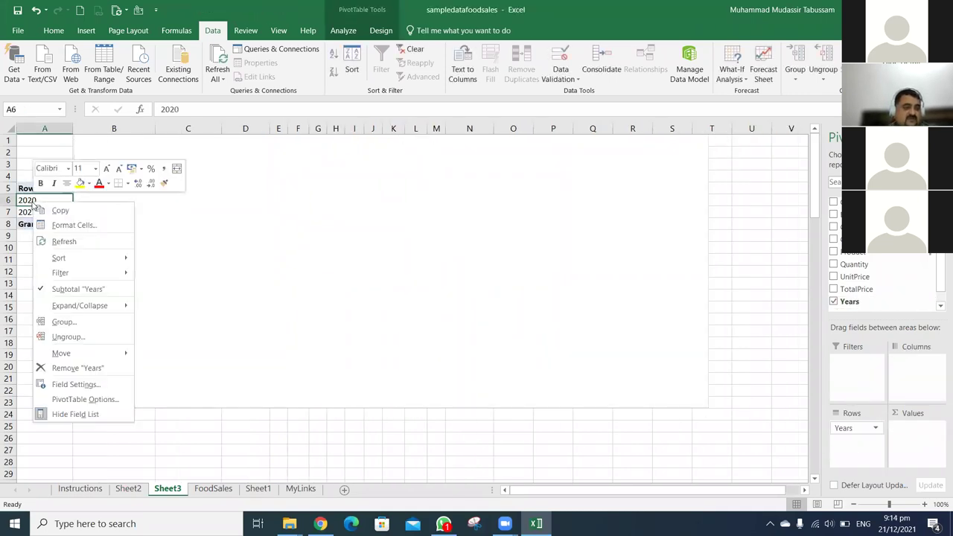
{"action": "left_click", "coordinate": [94, 329]}
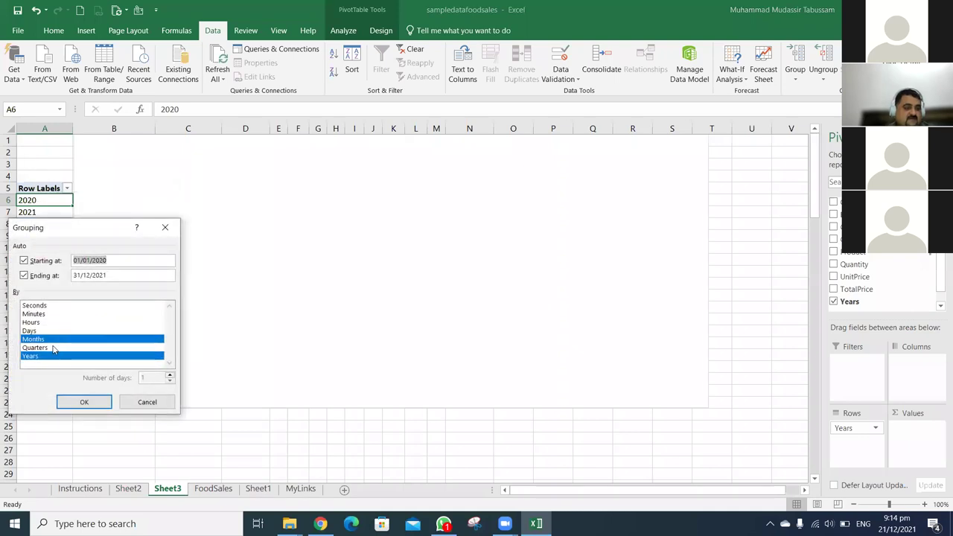
{"action": "left_click", "coordinate": [47, 333]}
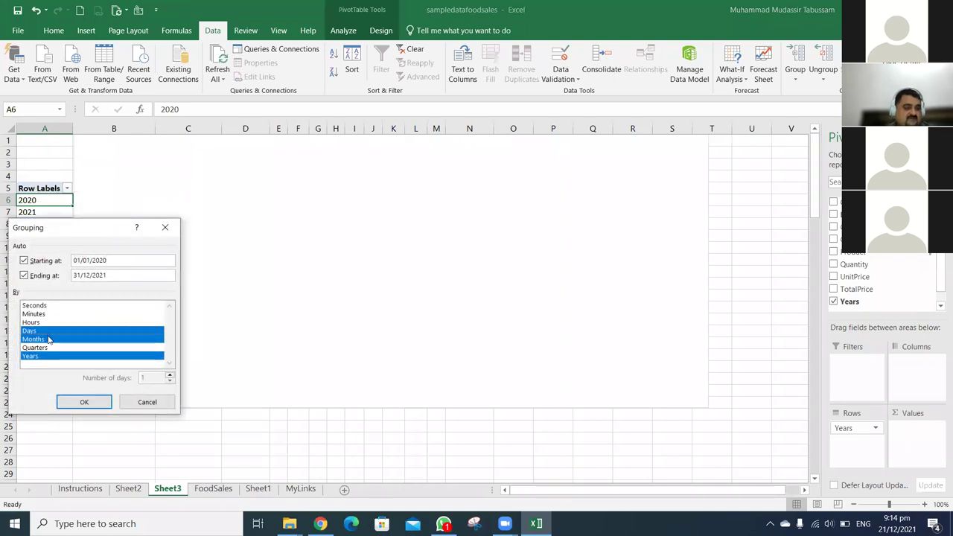
{"action": "left_click", "coordinate": [47, 332]}
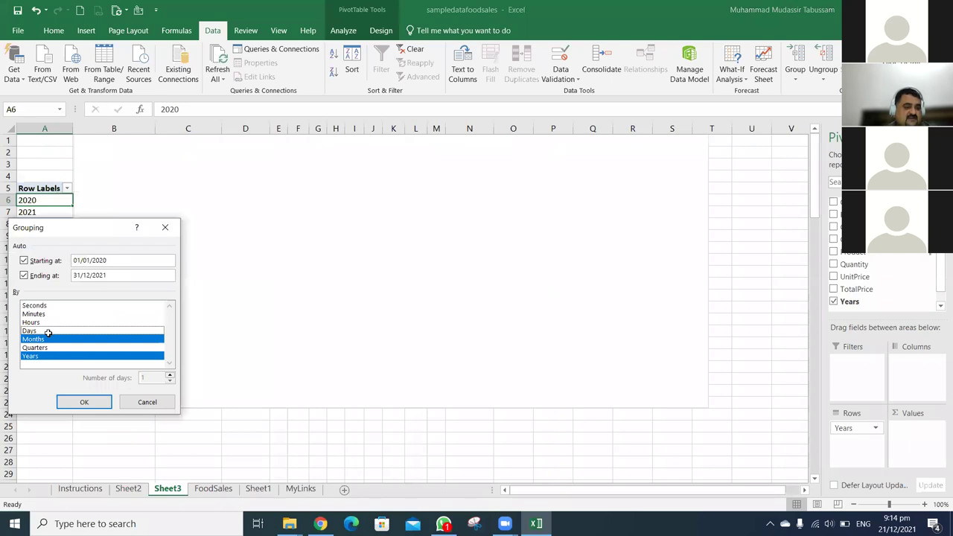
{"action": "left_click", "coordinate": [48, 333]}
{"action": "key", "text": "Return"}
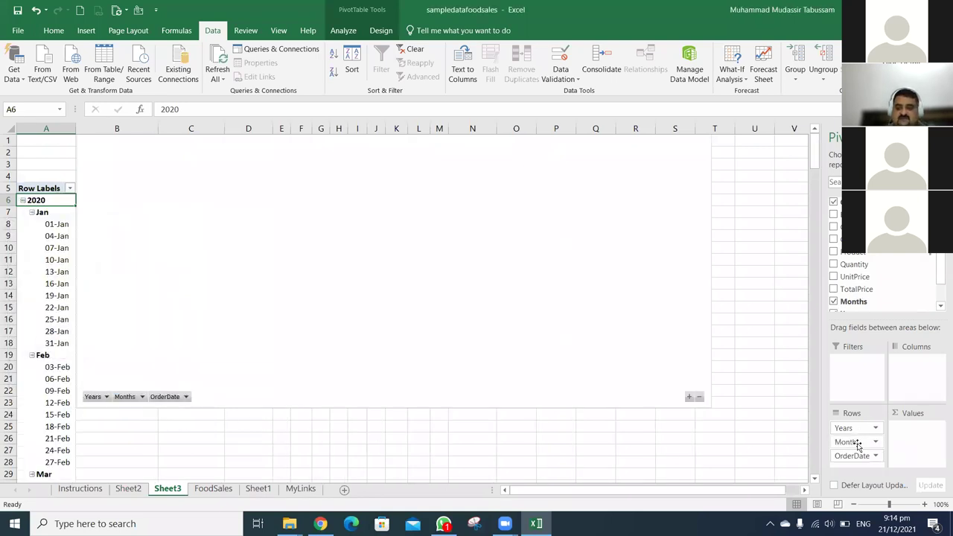
Make Months the legend field, replacing the existing sheet data, and move the chart away from the pivot table's first columns
{"action": "left_click_drag", "start_coordinate": [862, 444], "coordinate": [921, 387]}
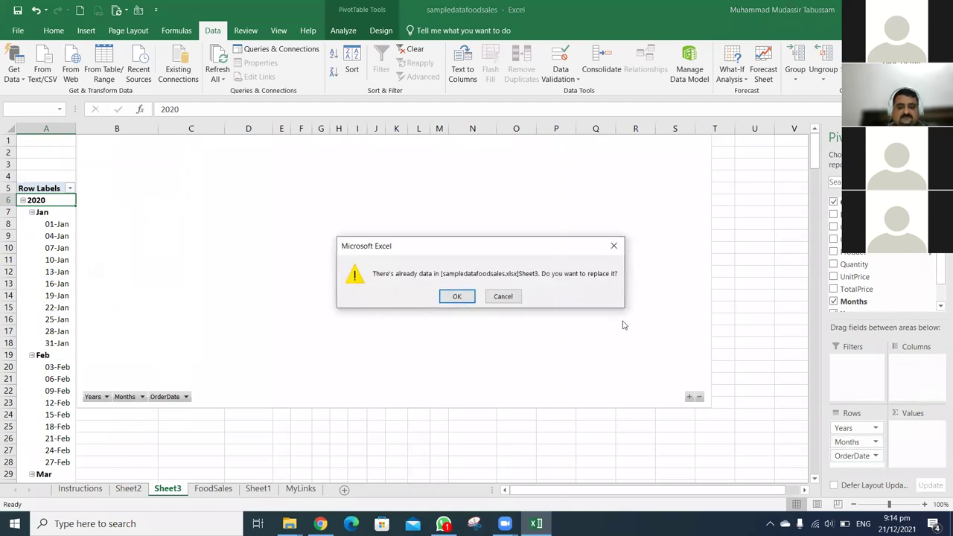
{"action": "left_click", "coordinate": [455, 297]}
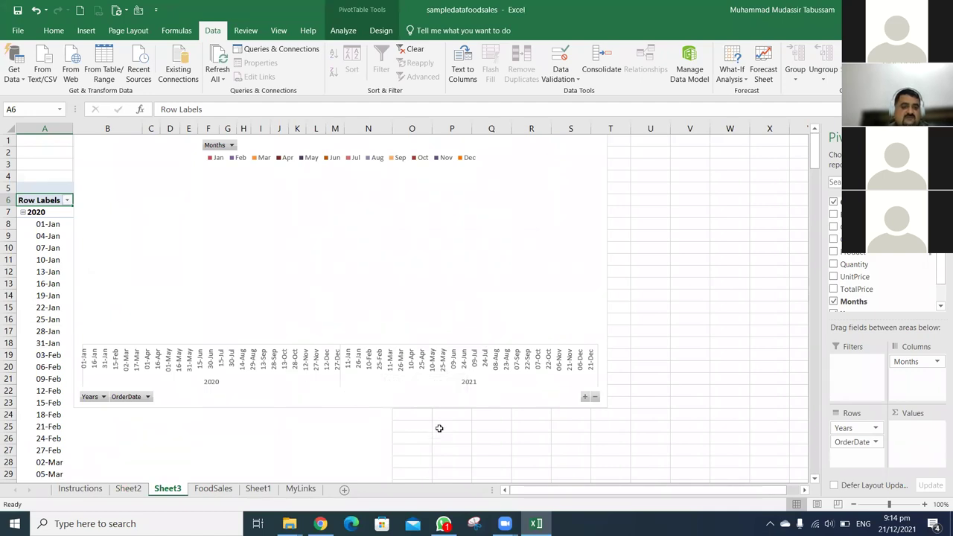
{"action": "left_click_drag", "start_coordinate": [347, 148], "coordinate": [452, 169]}
{"action": "left_click", "coordinate": [623, 143]}
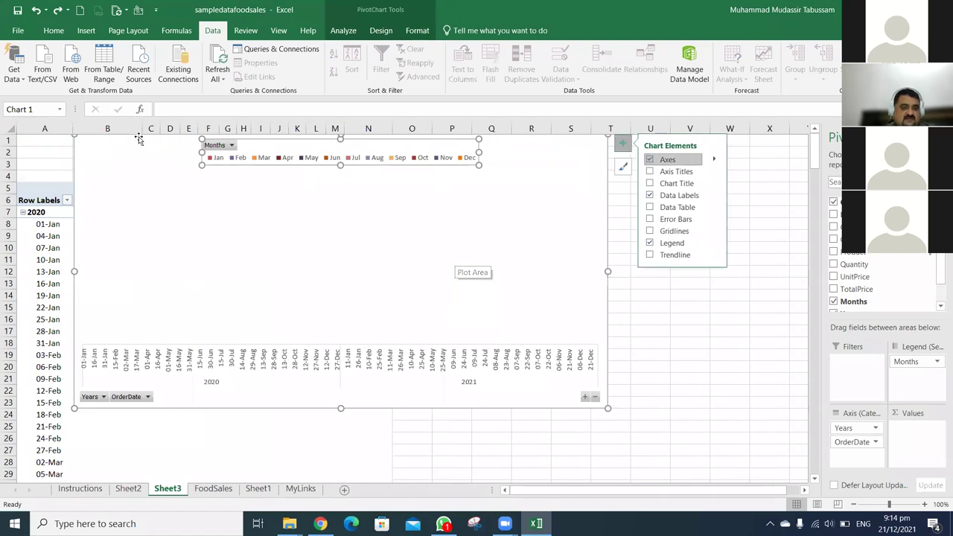
{"action": "left_click_drag", "start_coordinate": [280, 164], "coordinate": [362, 185]}
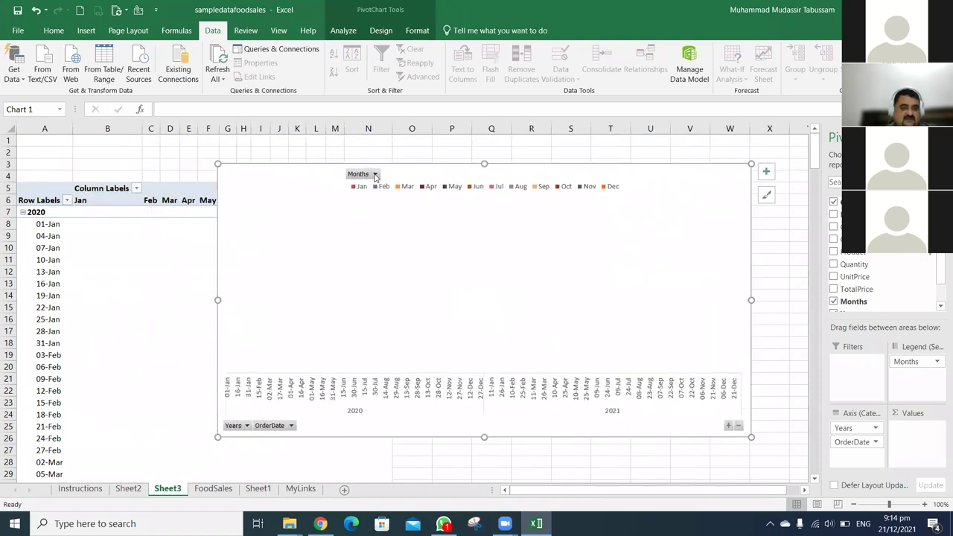
Filter the chart's Months field so that only Jan is shown
{"action": "left_click", "coordinate": [375, 175]}
{"action": "left_click", "coordinate": [244, 290]}
{"action": "key", "text": "Down"}
{"action": "key", "text": "Down"}
{"action": "key", "text": "space"}
{"action": "left_click", "coordinate": [301, 406]}
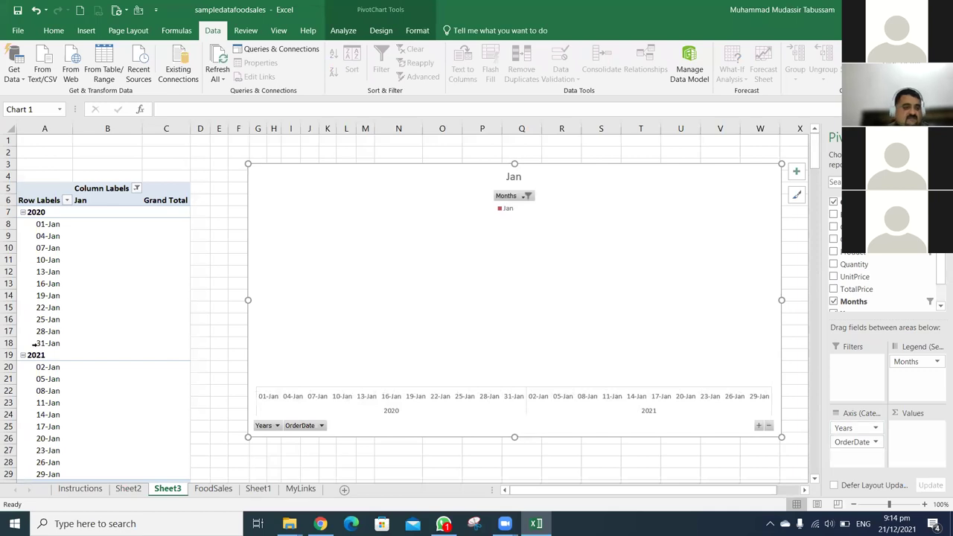
Make Years a report filter and restrict the pivot table to 2021
{"action": "left_click_drag", "start_coordinate": [843, 427], "coordinate": [848, 385]}
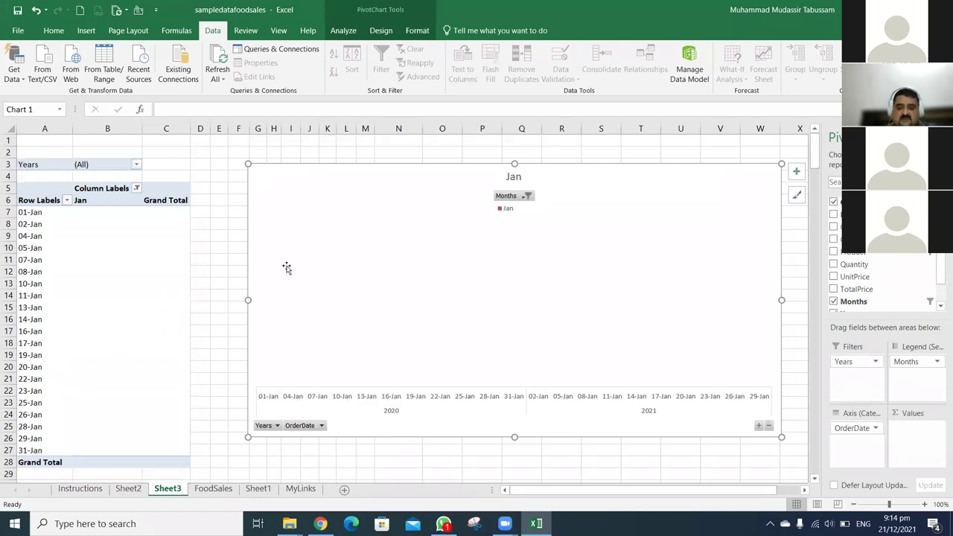
{"action": "left_click", "coordinate": [136, 165]}
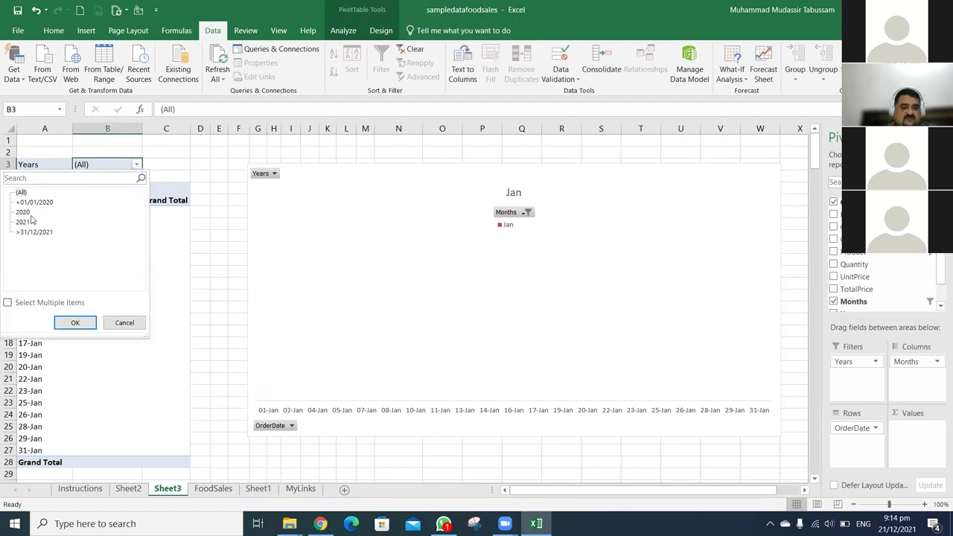
{"action": "left_click", "coordinate": [25, 222]}
{"action": "left_click", "coordinate": [76, 322]}
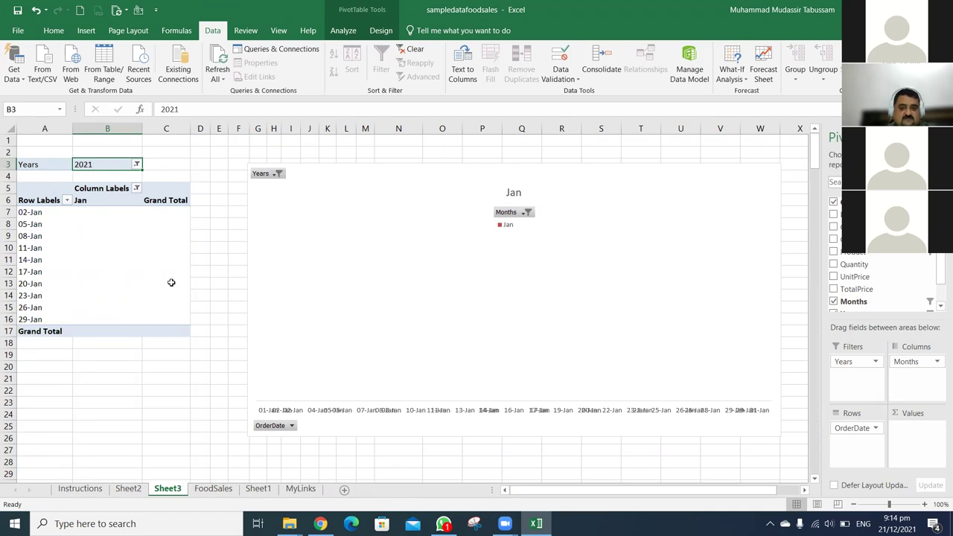
Add UnitPrice to the pivot table as a summed value
{"action": "scroll", "coordinate": [872, 291], "scroll_direction": "down", "scroll_amount": 3}
{"action": "left_click_drag", "start_coordinate": [856, 252], "coordinate": [912, 430]}
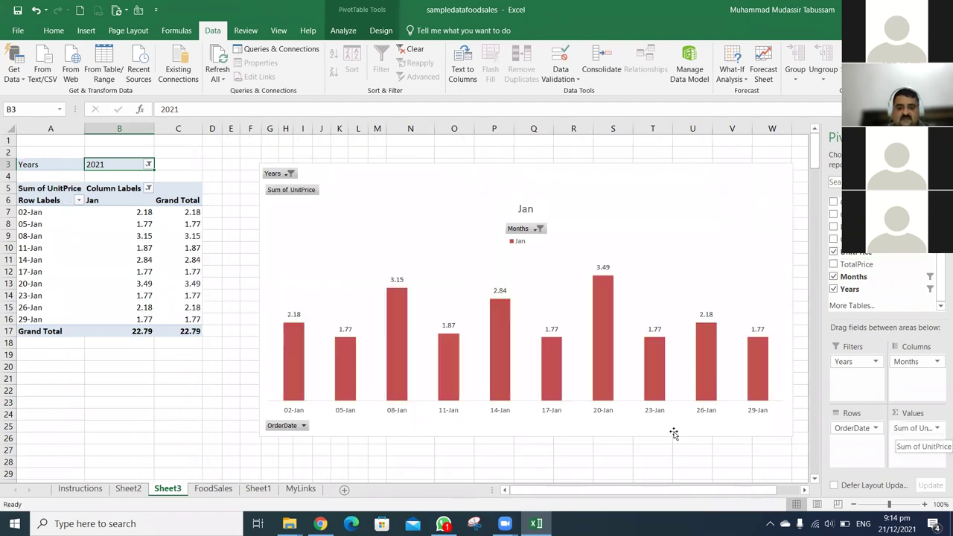
Move the chart beside the row labels, starting at column B, and widen it to column V
{"action": "left_click_drag", "start_coordinate": [541, 164], "coordinate": [536, 163]}
{"action": "left_click_drag", "start_coordinate": [448, 153], "coordinate": [340, 183]}
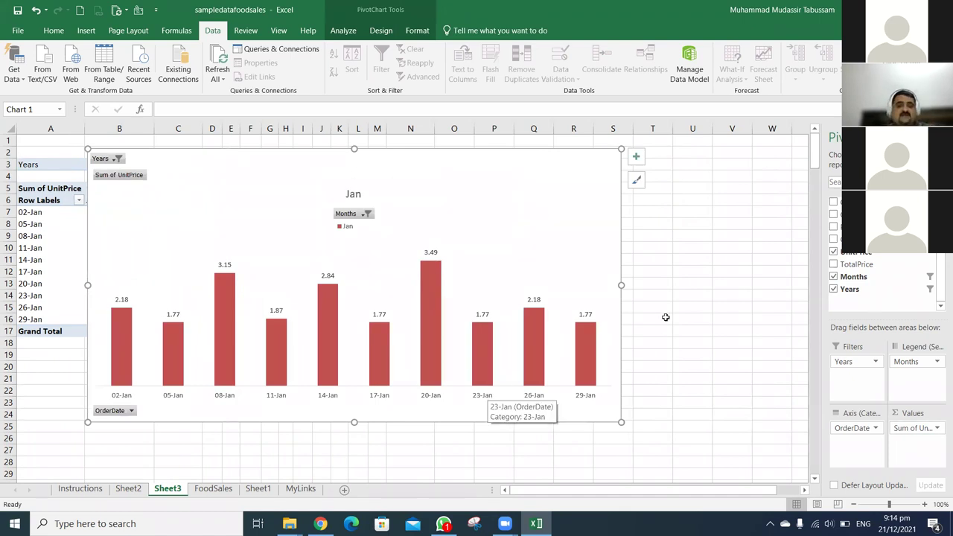
{"action": "left_click_drag", "start_coordinate": [622, 286], "coordinate": [765, 306]}
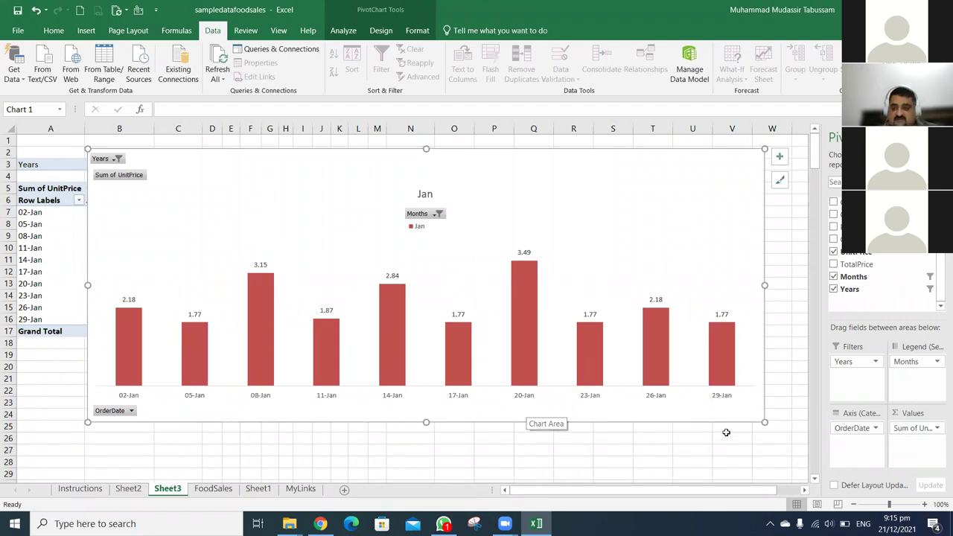
Replace UnitPrice with Quantity in the chart's values
{"action": "left_click", "coordinate": [914, 428]}
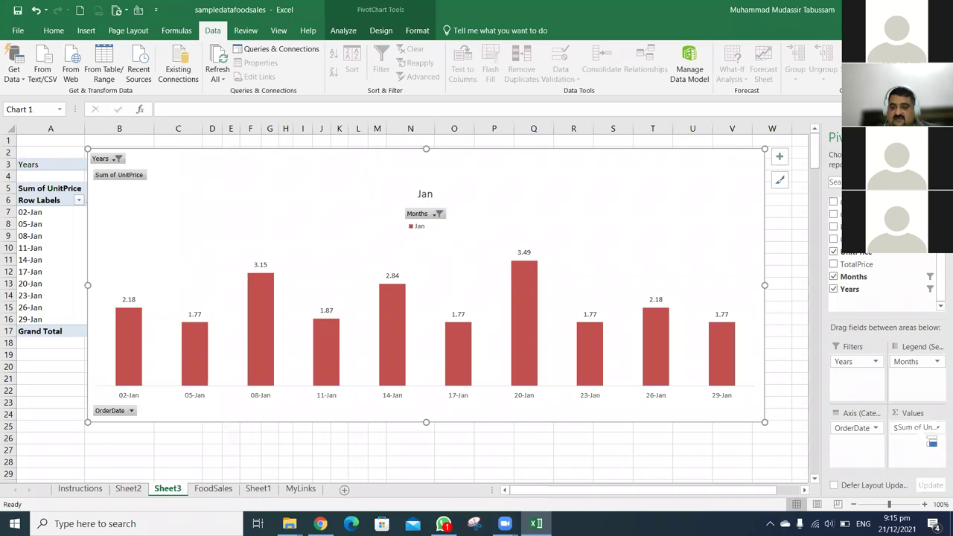
{"action": "left_click_drag", "start_coordinate": [692, 488], "coordinate": [693, 488]}
{"action": "left_click_drag", "start_coordinate": [853, 239], "coordinate": [922, 445]}
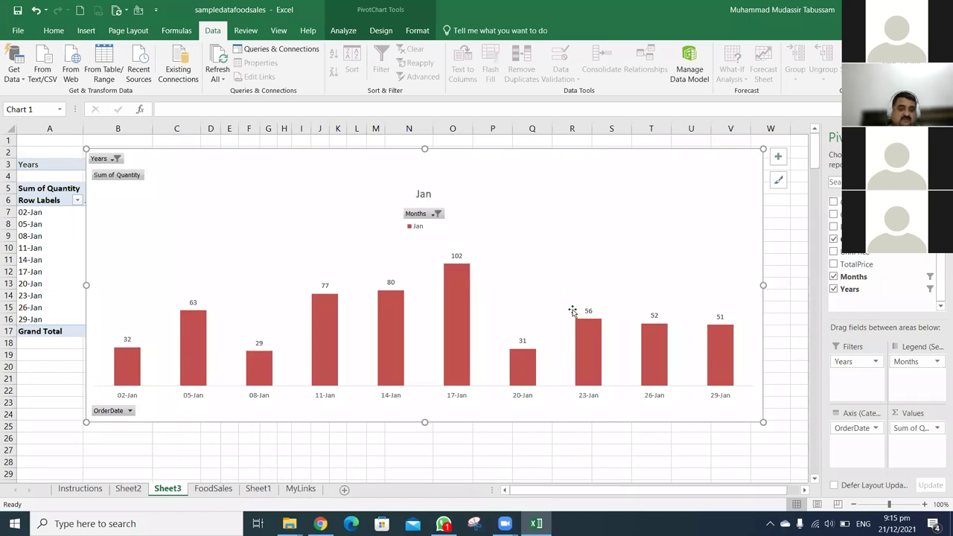
Filter the chart's months to February alone, and widen the filter to January and February together
{"action": "left_click", "coordinate": [437, 214]}
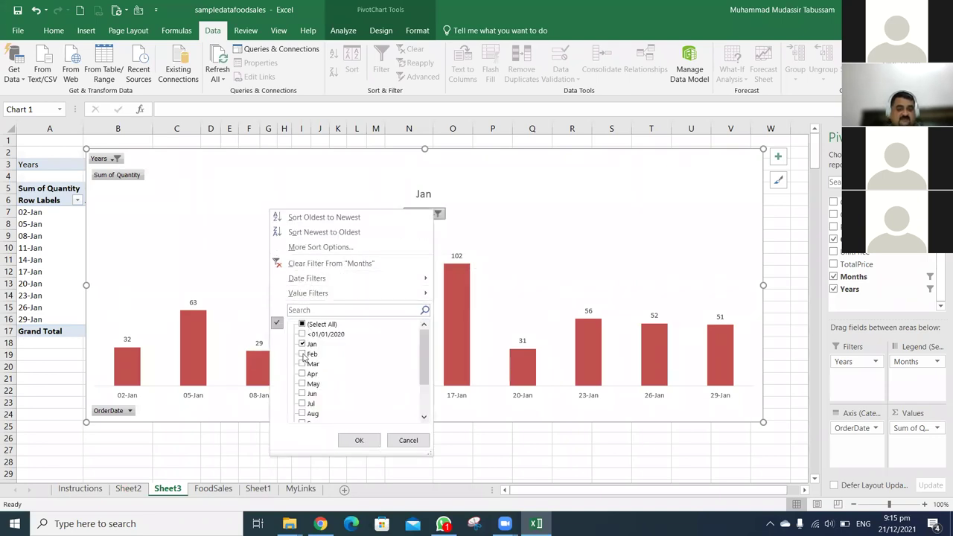
{"action": "left_click", "coordinate": [373, 444]}
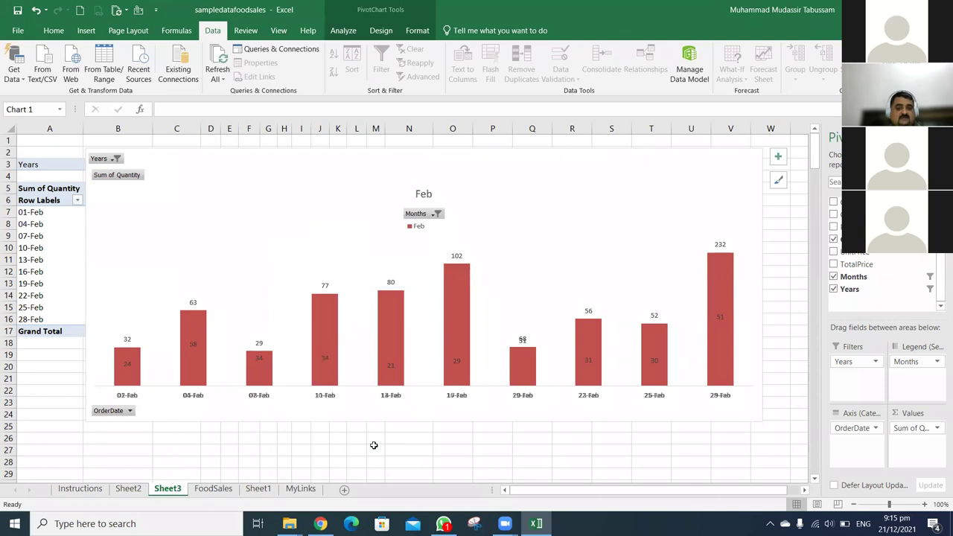
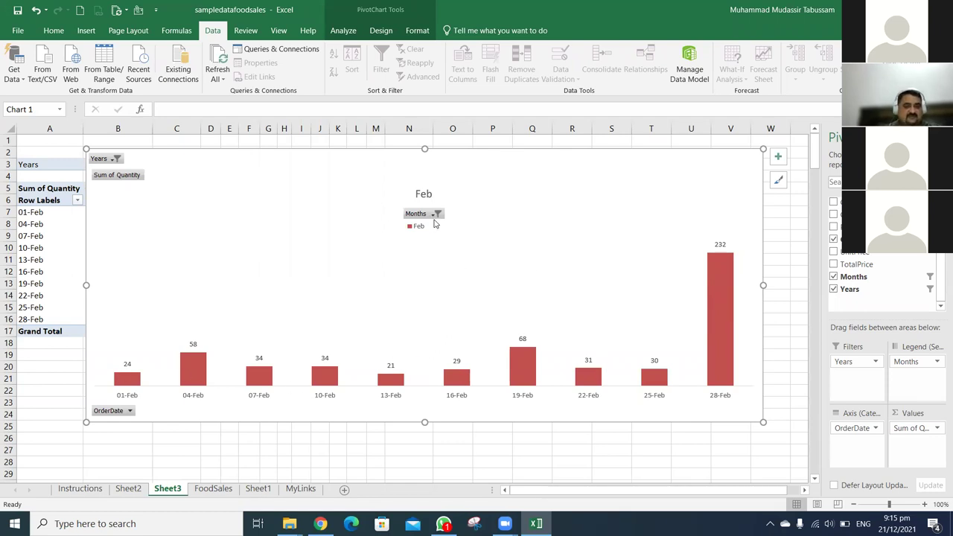
{"action": "left_click", "coordinate": [437, 213]}
{"action": "left_click", "coordinate": [302, 364]}
{"action": "left_click", "coordinate": [302, 373]}
{"action": "left_click", "coordinate": [303, 373]}
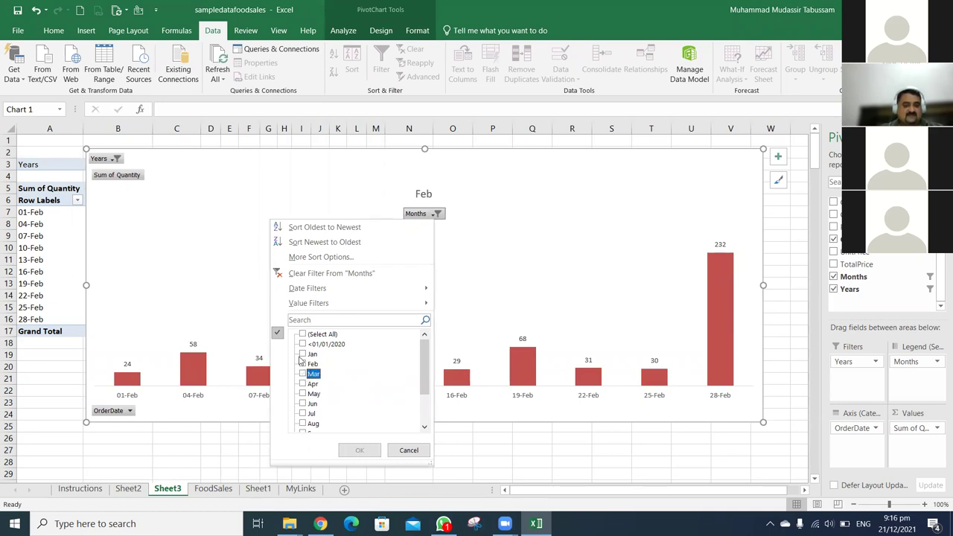
{"action": "left_click", "coordinate": [302, 363]}
{"action": "left_click", "coordinate": [303, 354]}
{"action": "left_click", "coordinate": [360, 451]}
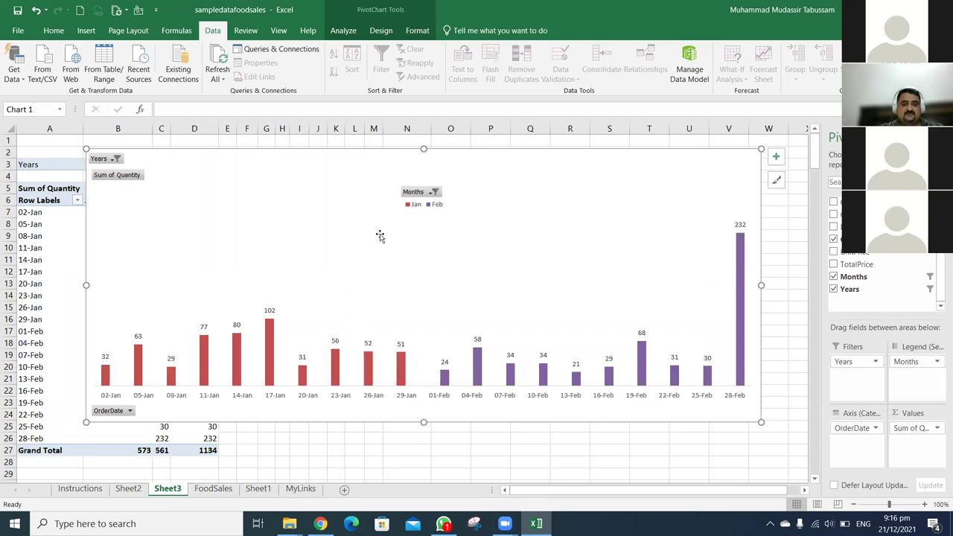
Restrict the chart's Months filter to March only
{"action": "left_click", "coordinate": [433, 193]}
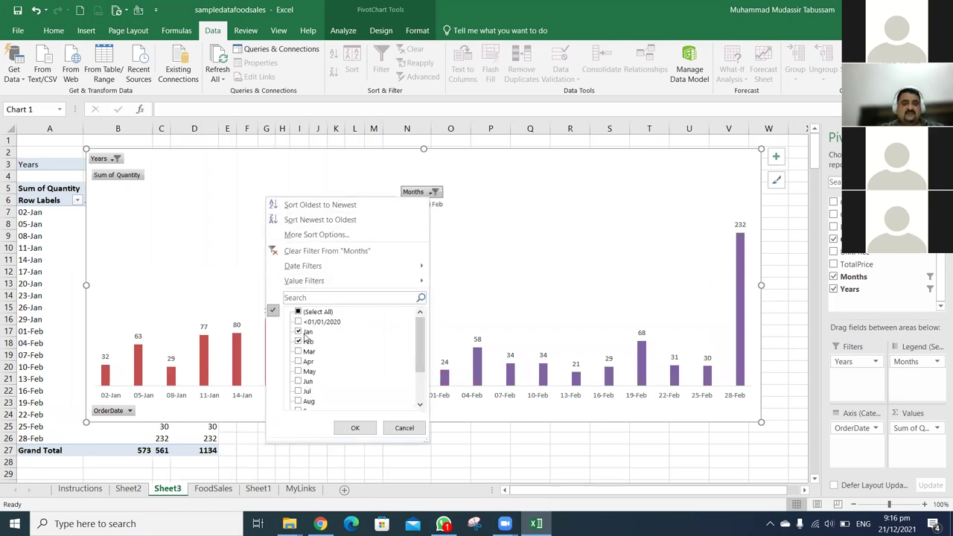
{"action": "left_click", "coordinate": [299, 332]}
{"action": "left_click", "coordinate": [299, 342]}
{"action": "left_click", "coordinate": [299, 351]}
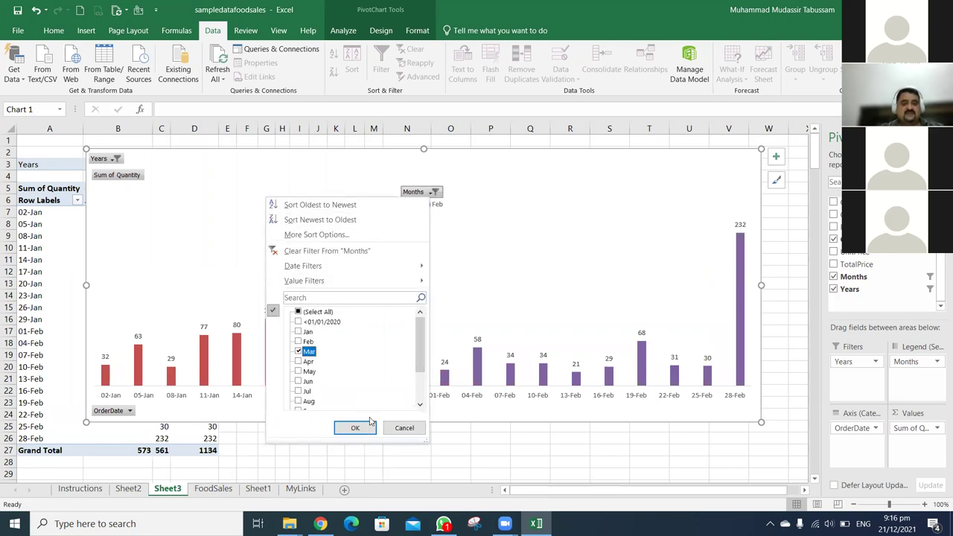
{"action": "left_click", "coordinate": [363, 428]}
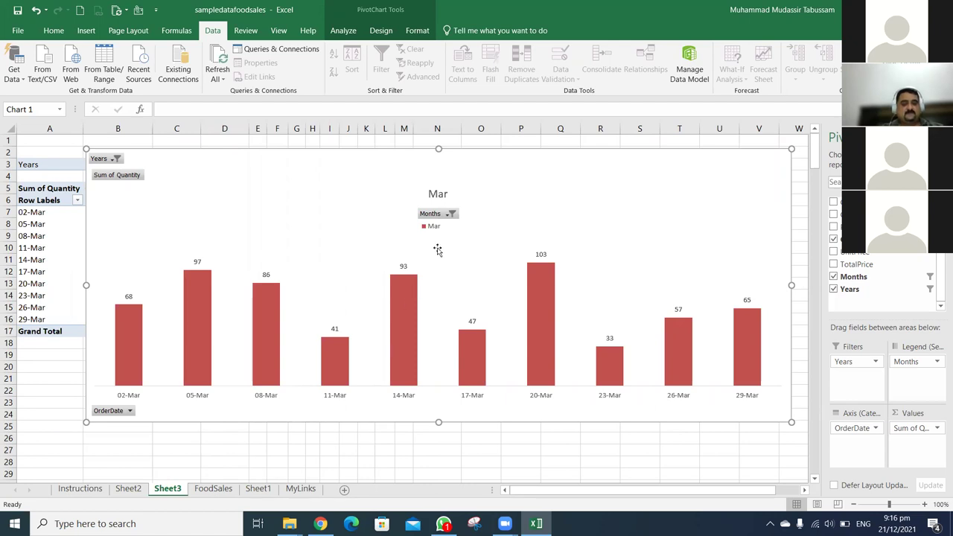
Switch the chart's Months filter to April only and check the choices in the Years filter
{"action": "left_click", "coordinate": [452, 213]}
{"action": "left_click", "coordinate": [322, 377]}
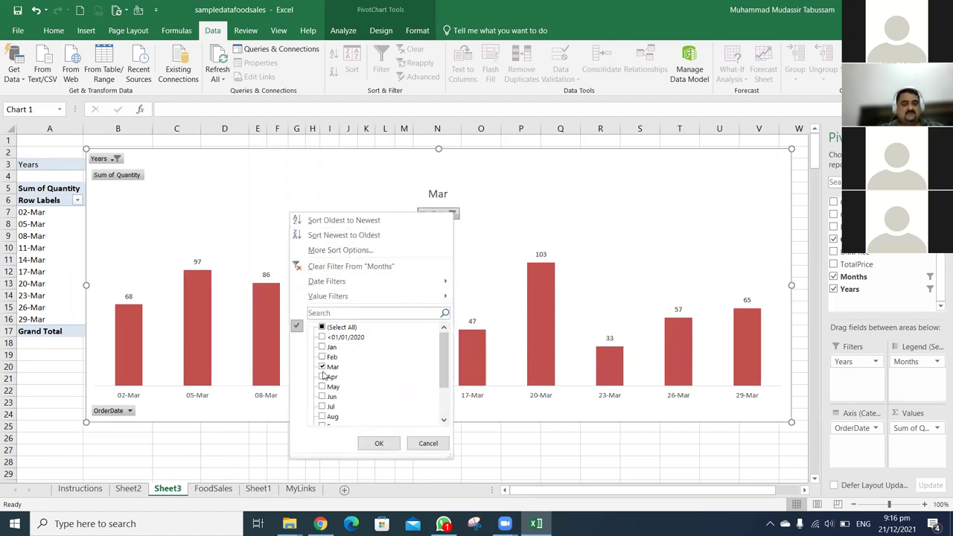
{"action": "left_click", "coordinate": [333, 366]}
{"action": "left_click", "coordinate": [365, 437]}
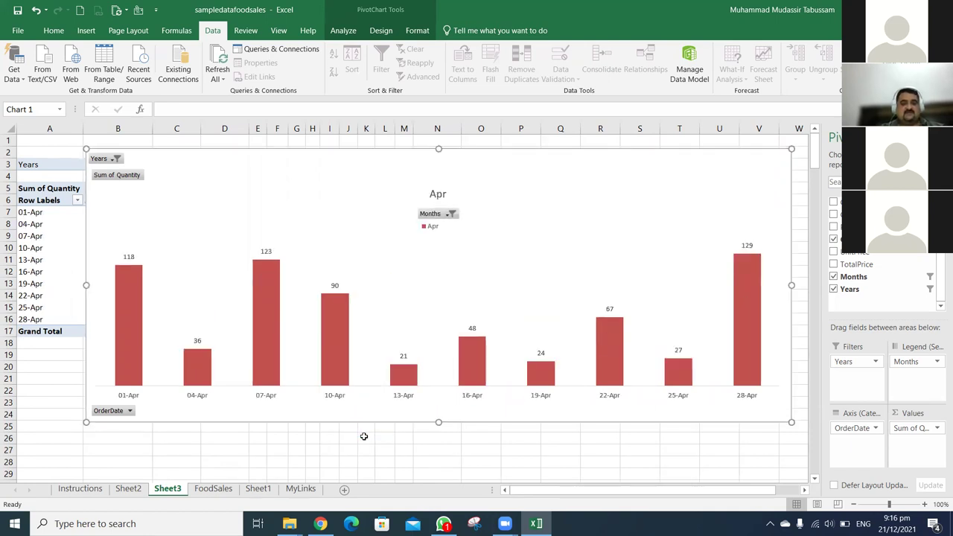
{"action": "left_click", "coordinate": [117, 159]}
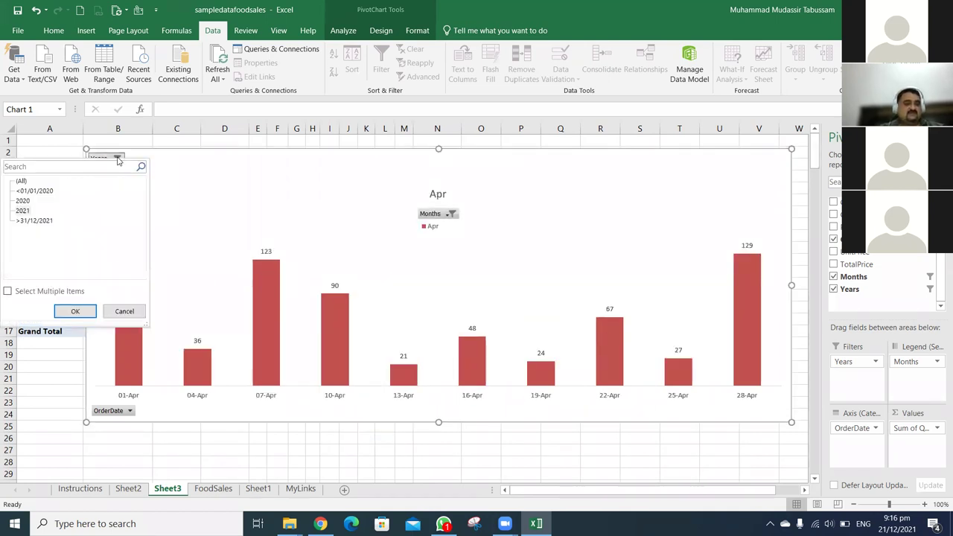
{"action": "left_click", "coordinate": [119, 315]}
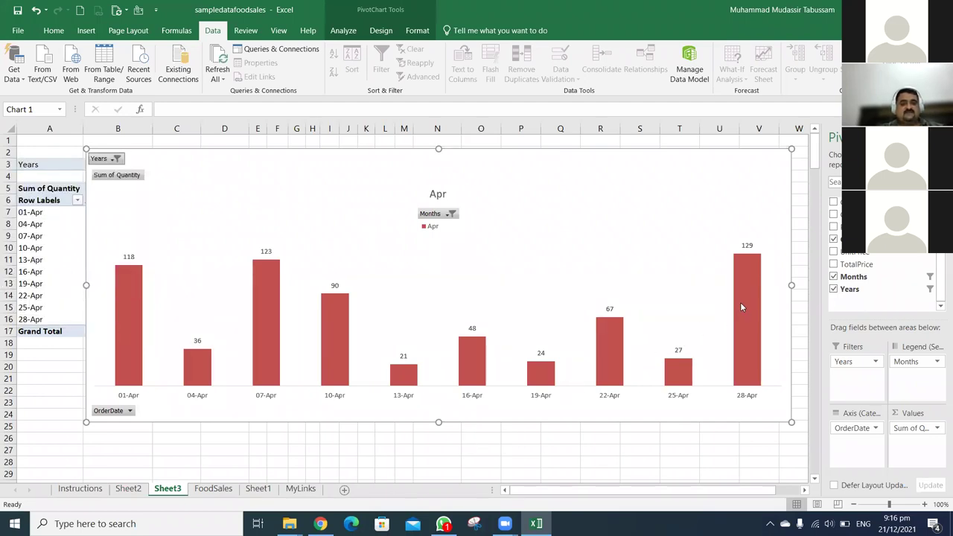
{"action": "mouse_move", "coordinate": [746, 292]}
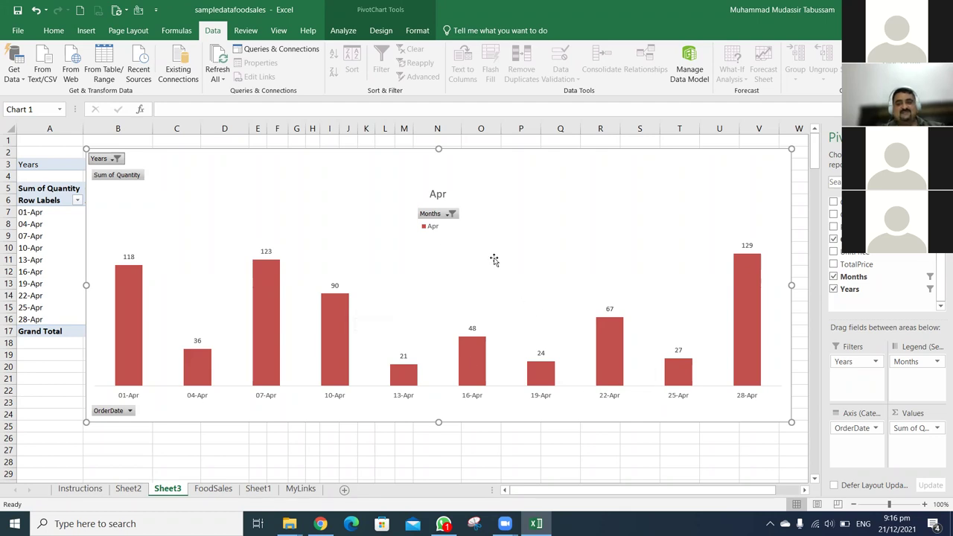
Change the chart's Months filter to show only May
{"action": "left_click", "coordinate": [453, 214]}
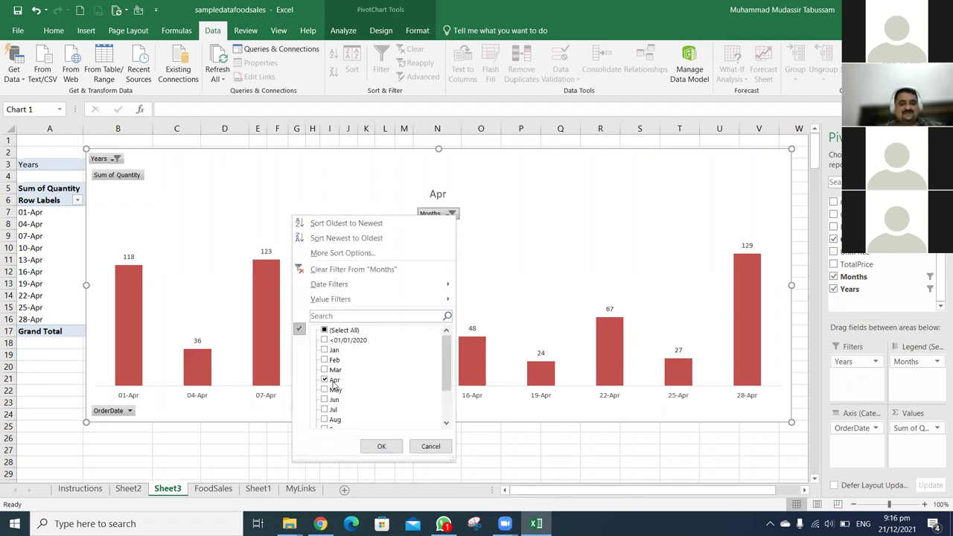
{"action": "left_click", "coordinate": [333, 380]}
{"action": "left_click", "coordinate": [333, 389]}
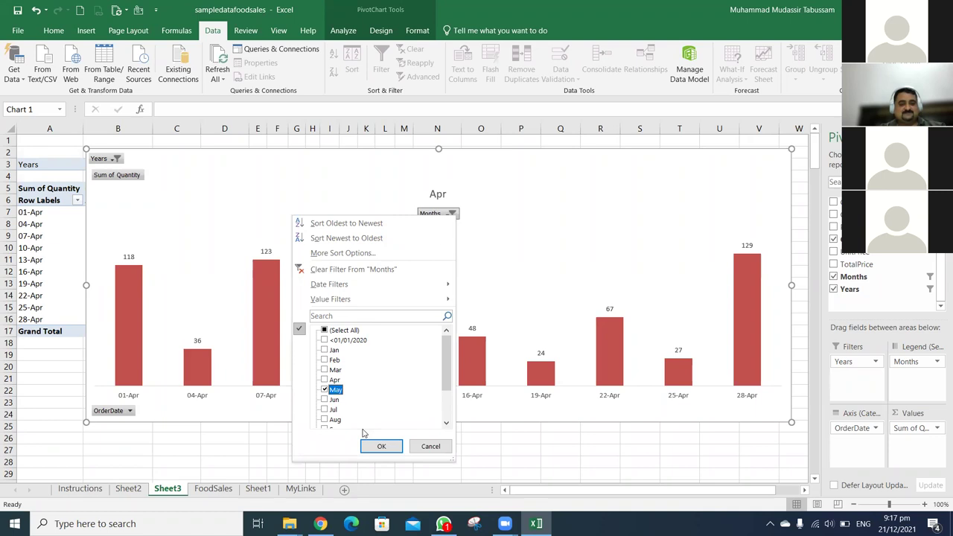
{"action": "left_click", "coordinate": [380, 446]}
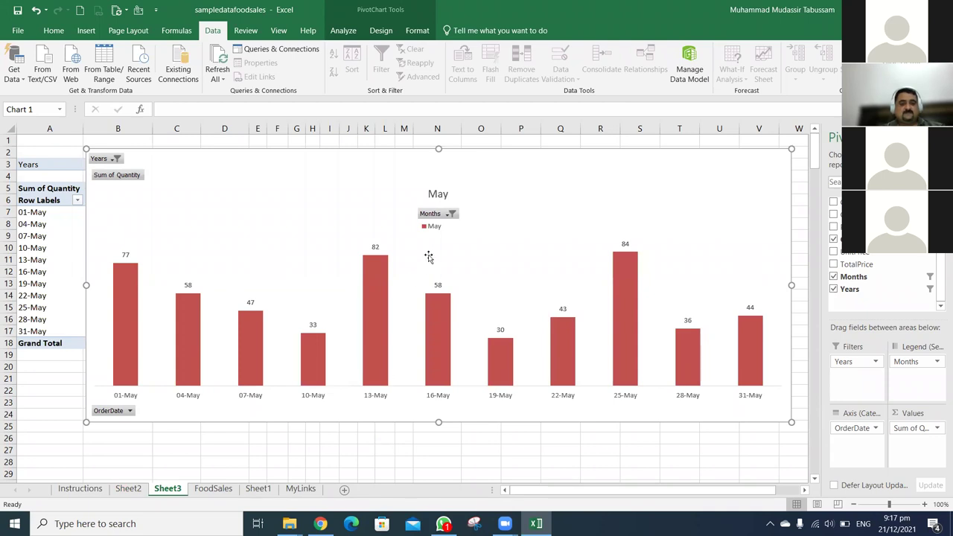
Show only June in the chart and inspect the 06-Jun bar's quantity
{"action": "left_click", "coordinate": [452, 214]}
{"action": "left_click", "coordinate": [319, 398]}
{"action": "left_click", "coordinate": [319, 389]}
{"action": "left_click", "coordinate": [375, 446]}
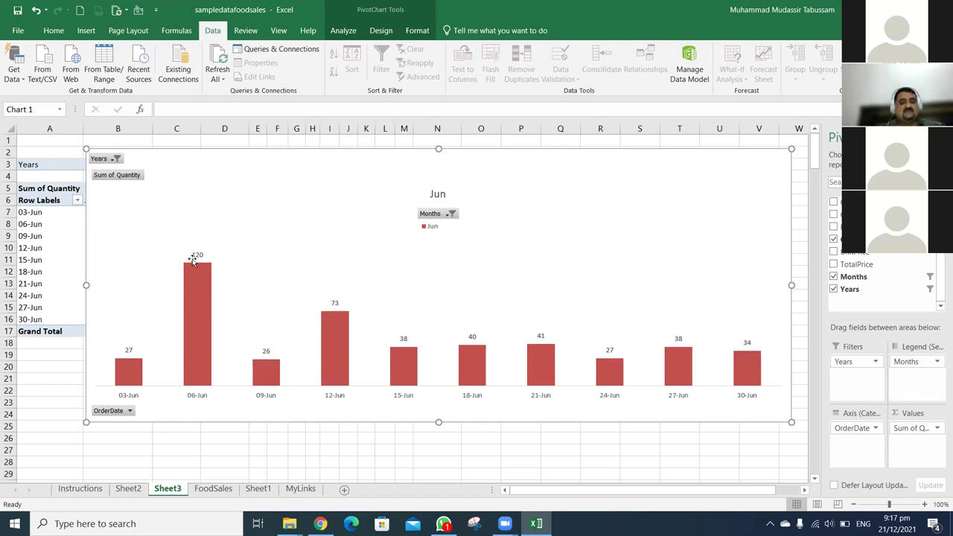
{"action": "mouse_move", "coordinate": [189, 314]}
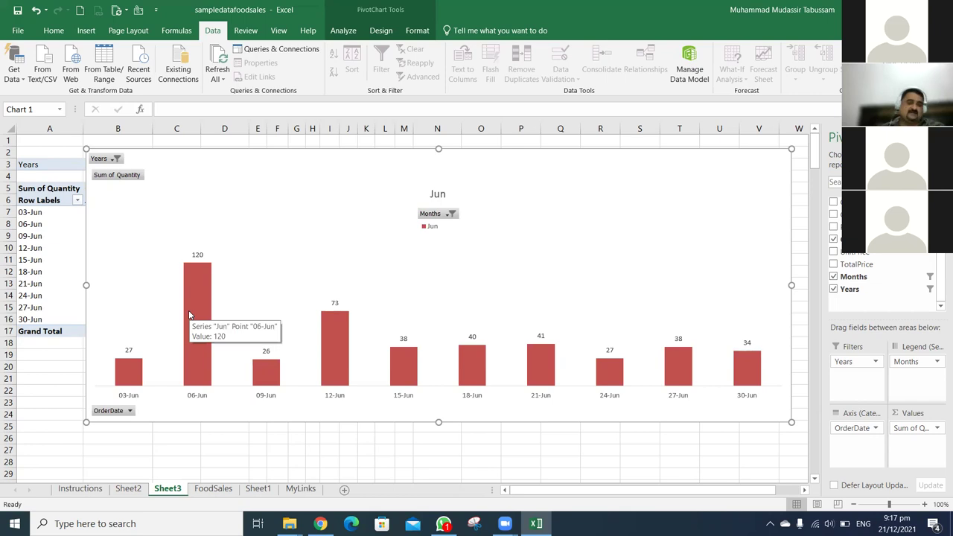
Replace June with July in the chart's Months filter
{"action": "left_click", "coordinate": [451, 214]}
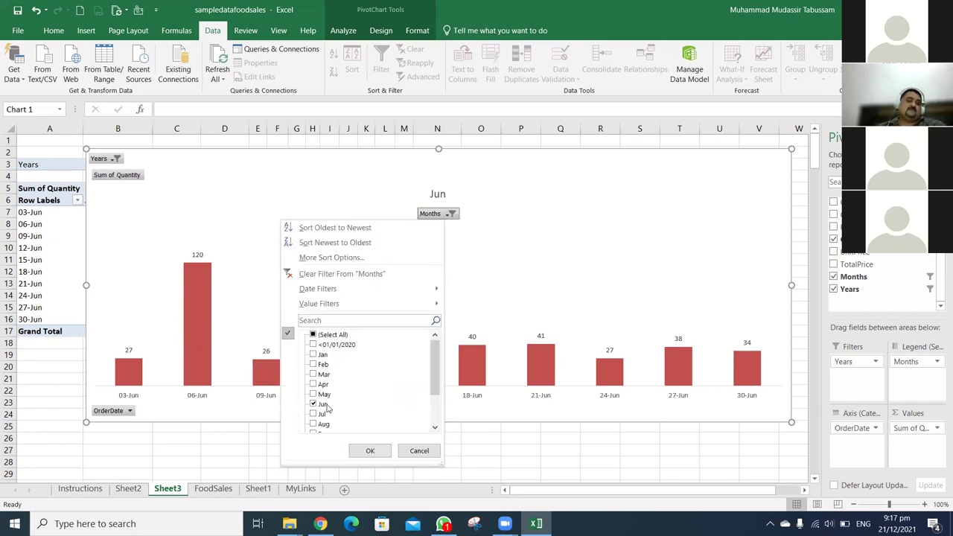
{"action": "left_click", "coordinate": [321, 404]}
{"action": "left_click", "coordinate": [313, 414]}
{"action": "left_click", "coordinate": [370, 451]}
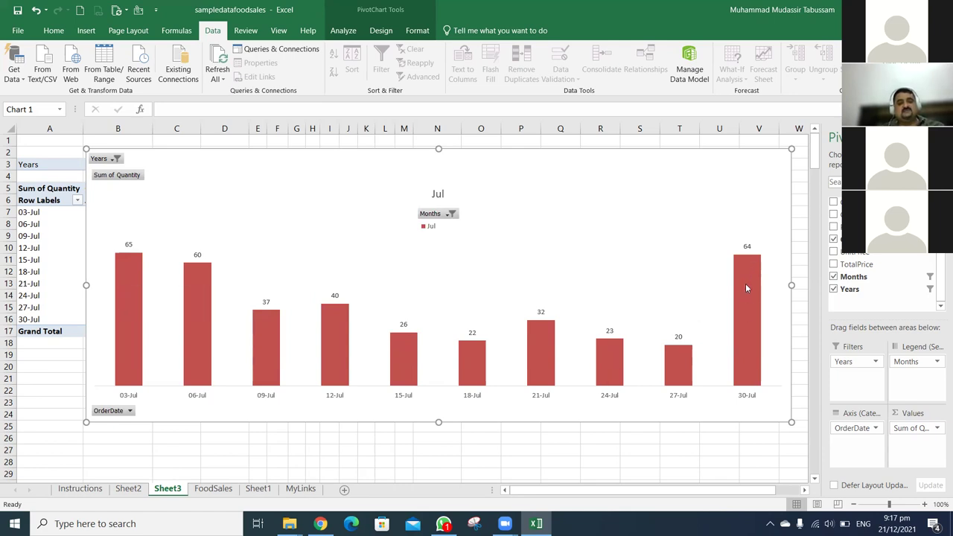
Replace July with August in the chart's Months filter
{"action": "left_click", "coordinate": [450, 214]}
{"action": "left_click", "coordinate": [317, 412]}
{"action": "left_click", "coordinate": [316, 422]}
{"action": "left_click", "coordinate": [373, 448]}
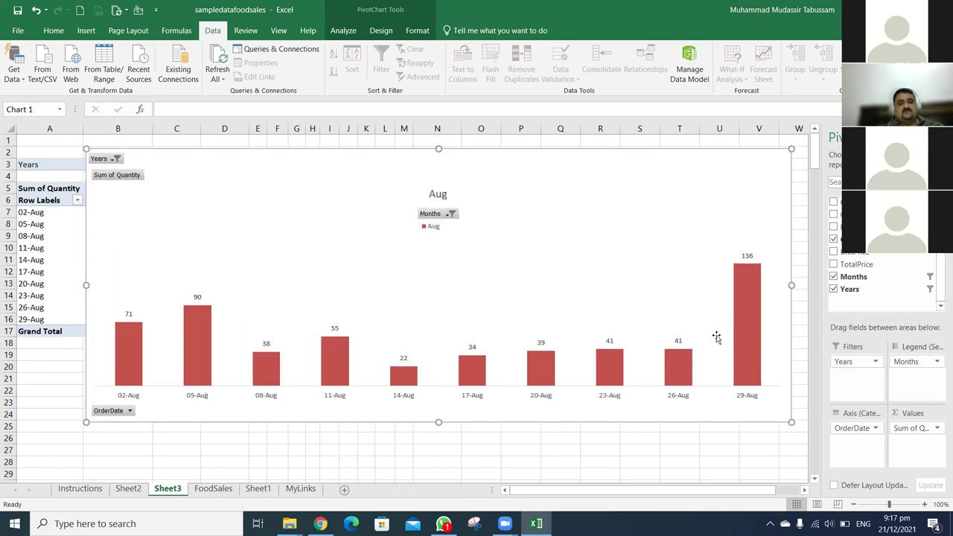
Replace August with September in the chart's Months filter
{"action": "left_click", "coordinate": [452, 214]}
{"action": "left_click_drag", "start_coordinate": [438, 365], "coordinate": [438, 389]}
{"action": "left_click", "coordinate": [319, 388]}
{"action": "left_click", "coordinate": [318, 378]}
{"action": "left_click", "coordinate": [375, 444]}
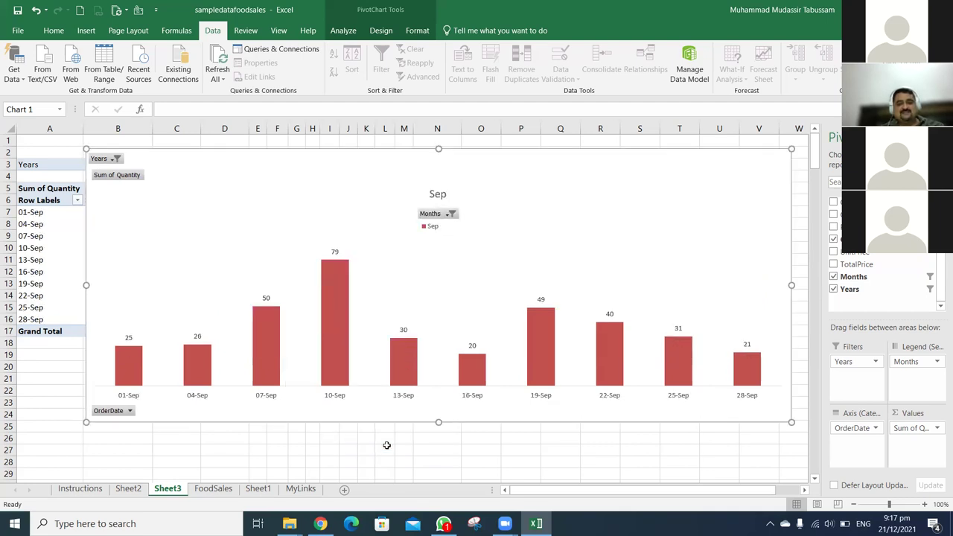
Filter the chart to show only October's daily quantities
{"action": "left_click", "coordinate": [452, 214]}
{"action": "left_click_drag", "start_coordinate": [439, 361], "coordinate": [438, 391]}
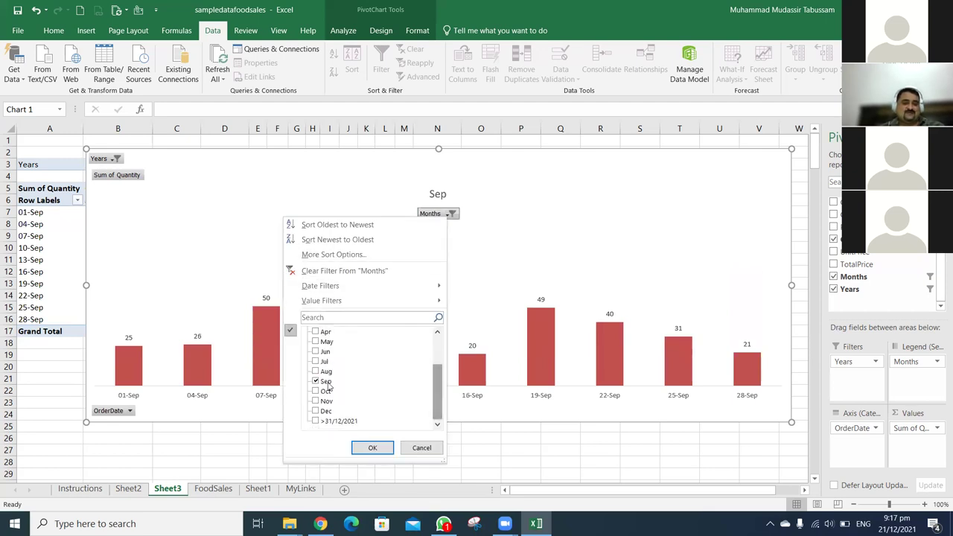
{"action": "left_click", "coordinate": [373, 448]}
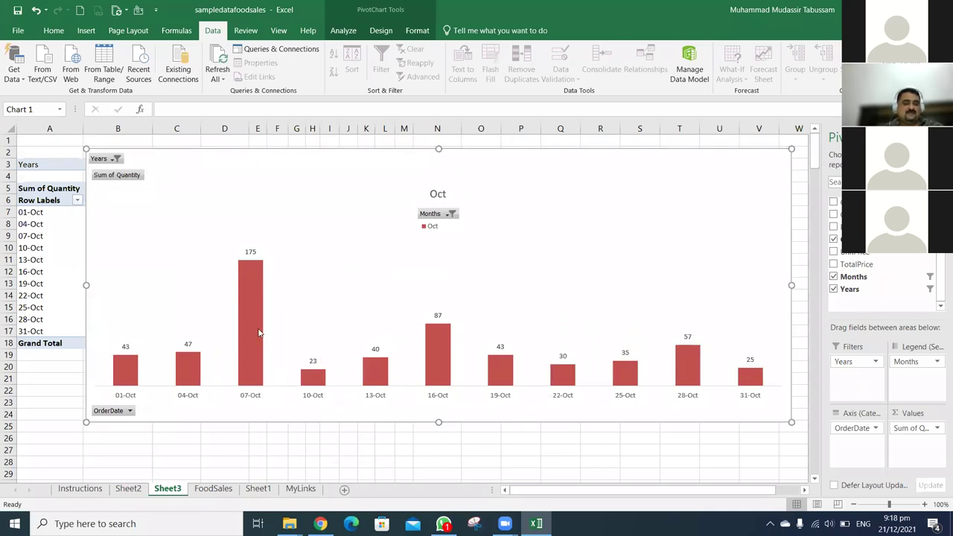
{"action": "left_click", "coordinate": [655, 444]}
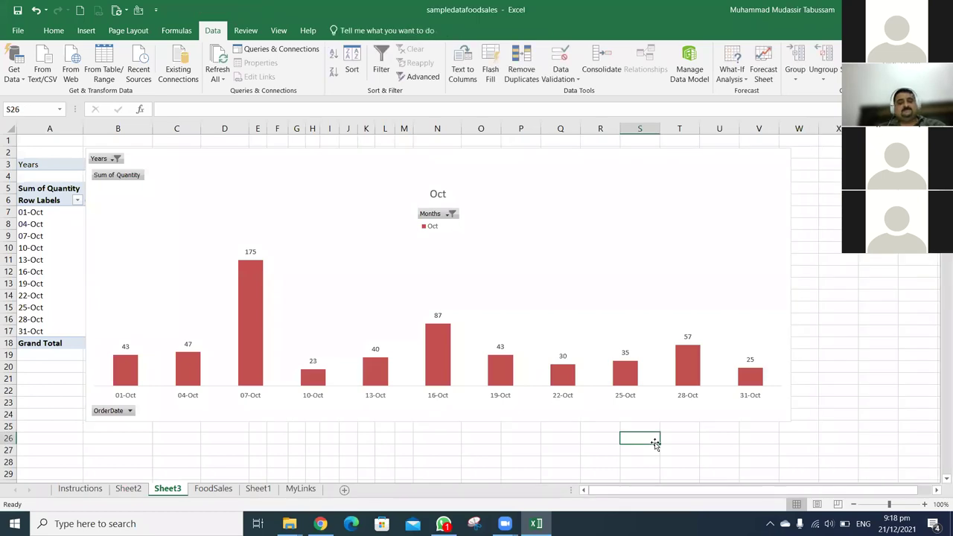
{"action": "left_click", "coordinate": [667, 193]}
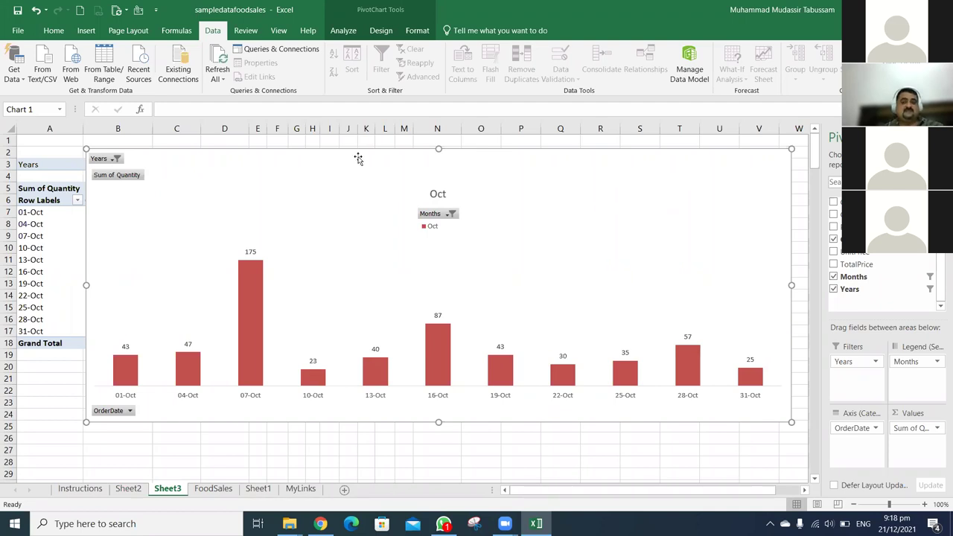
Return the chart's Months filter from October to September only
{"action": "left_click", "coordinate": [445, 214]}
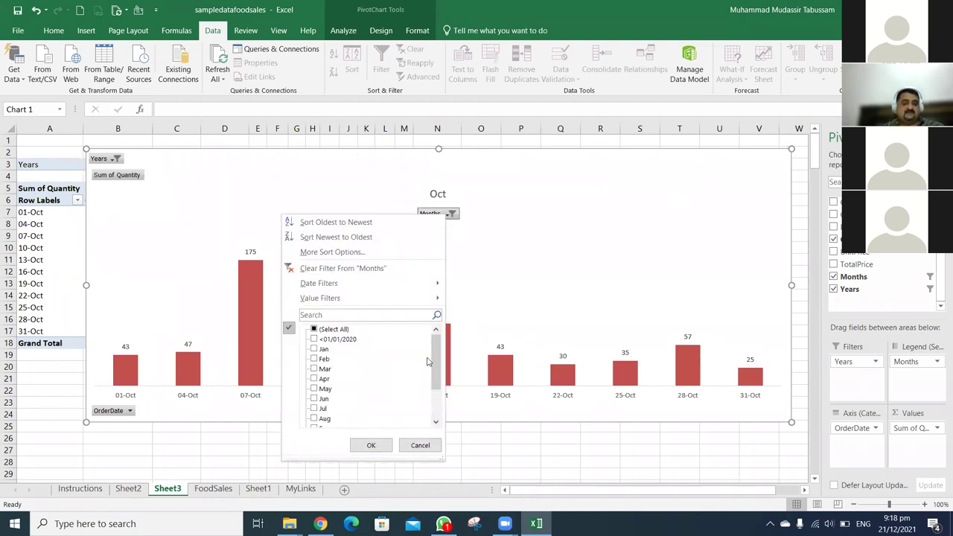
{"action": "left_click", "coordinate": [437, 390]}
{"action": "left_click", "coordinate": [314, 378]}
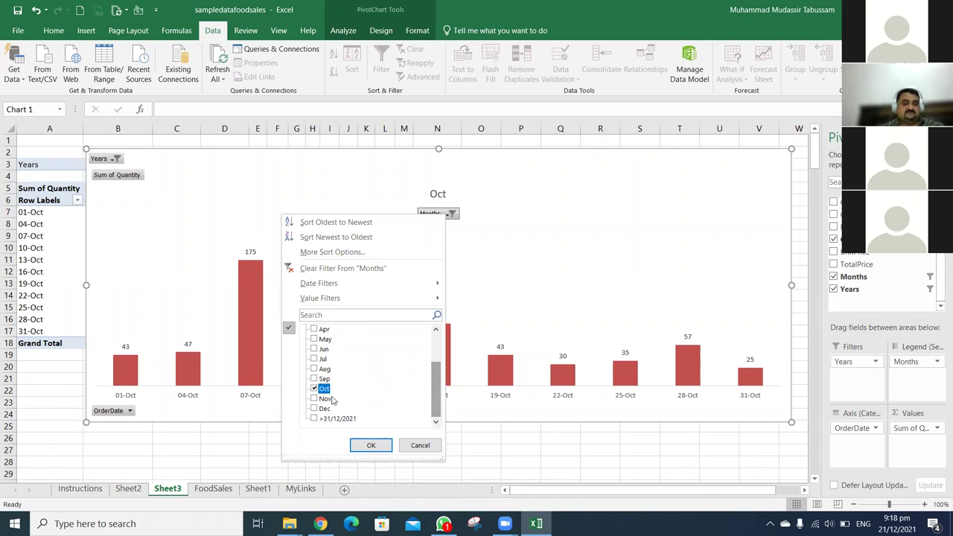
{"action": "left_click", "coordinate": [370, 445]}
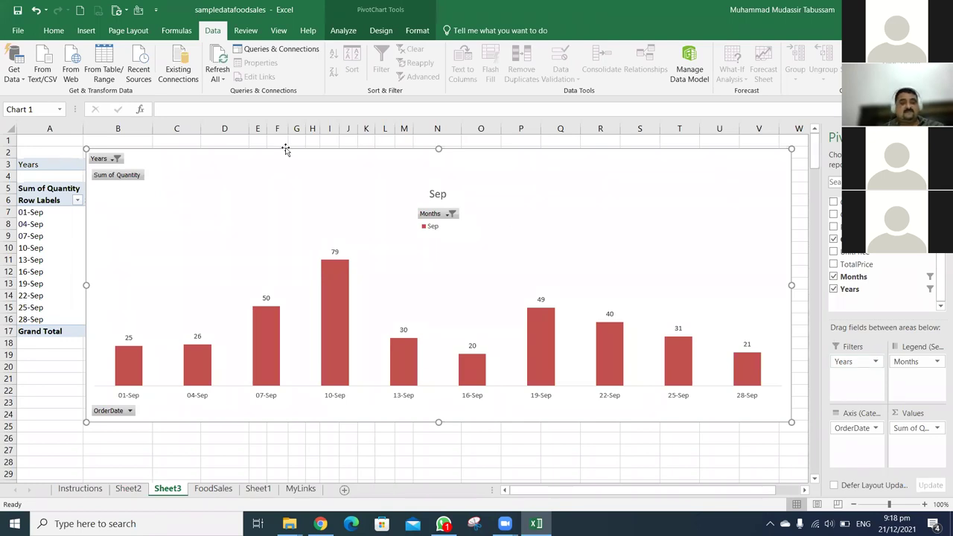
Remove Years from the chart's report filter and put Category in its place
{"action": "left_click", "coordinate": [116, 160]}
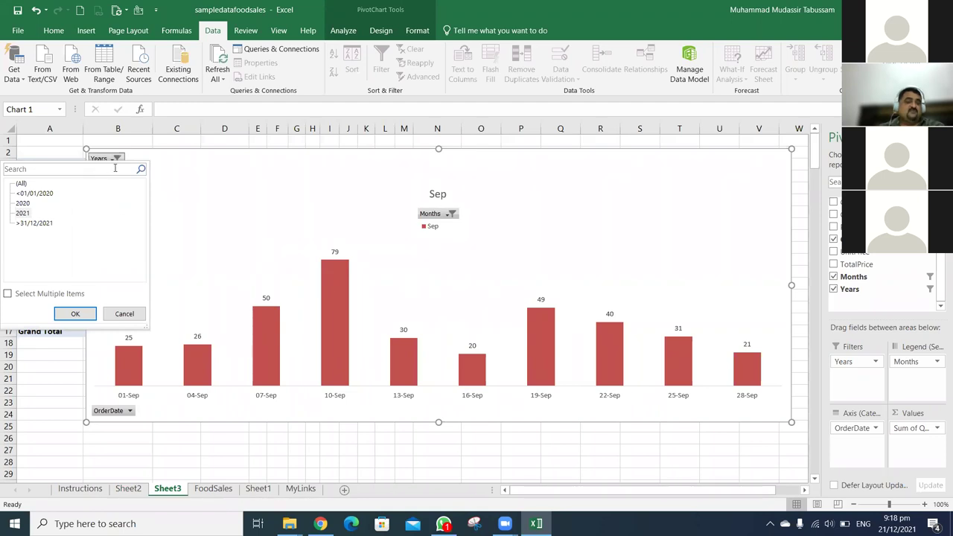
{"action": "left_click", "coordinate": [23, 214]}
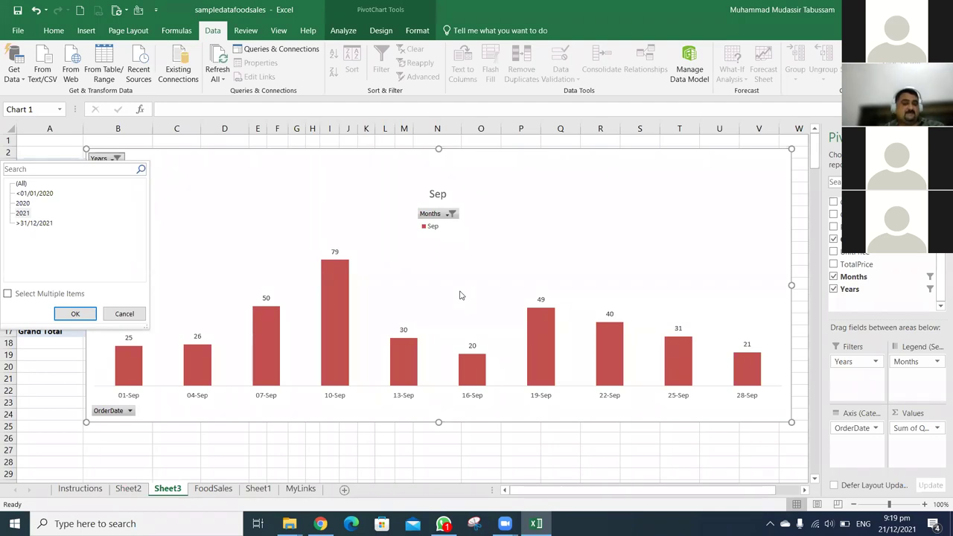
{"action": "left_click", "coordinate": [864, 363]}
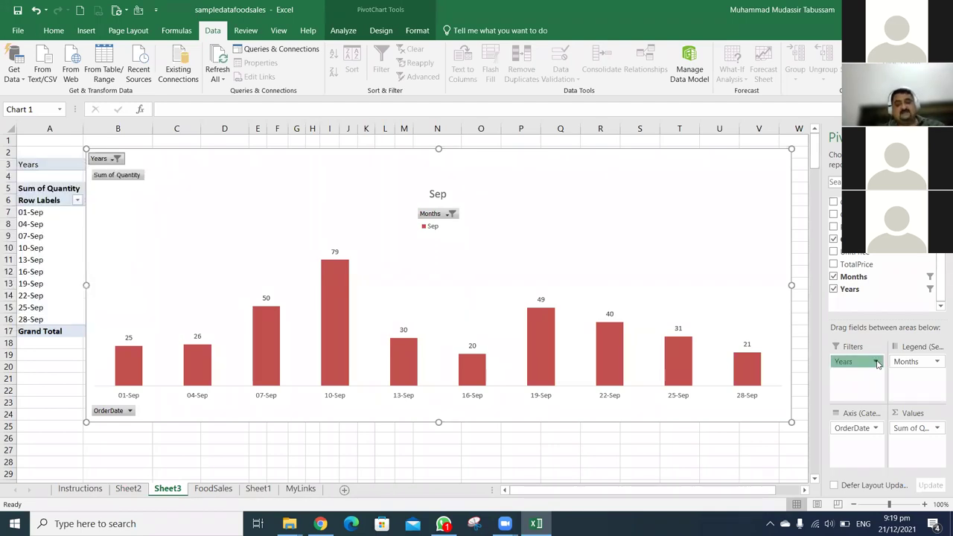
{"action": "left_click_drag", "start_coordinate": [864, 362], "coordinate": [778, 453]}
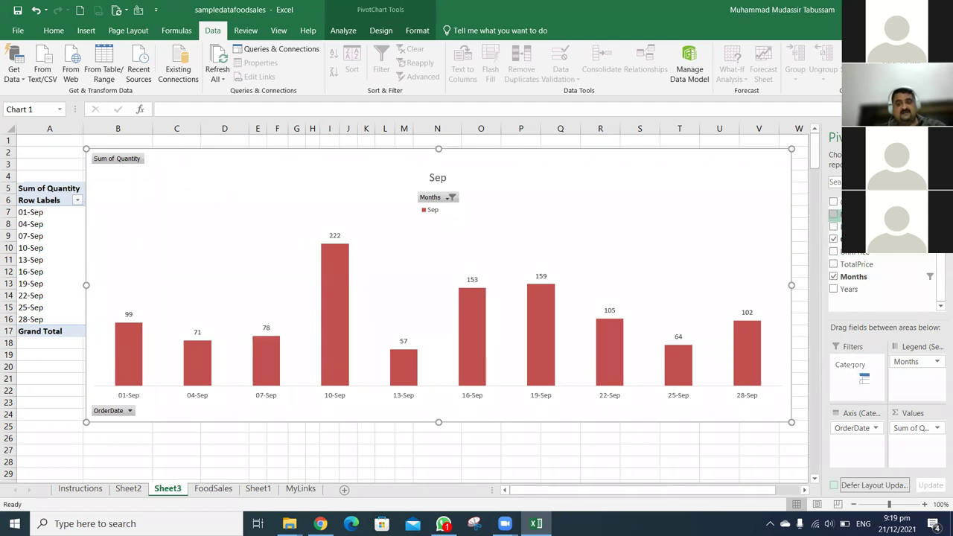
{"action": "left_click_drag", "start_coordinate": [851, 368], "coordinate": [851, 366]}
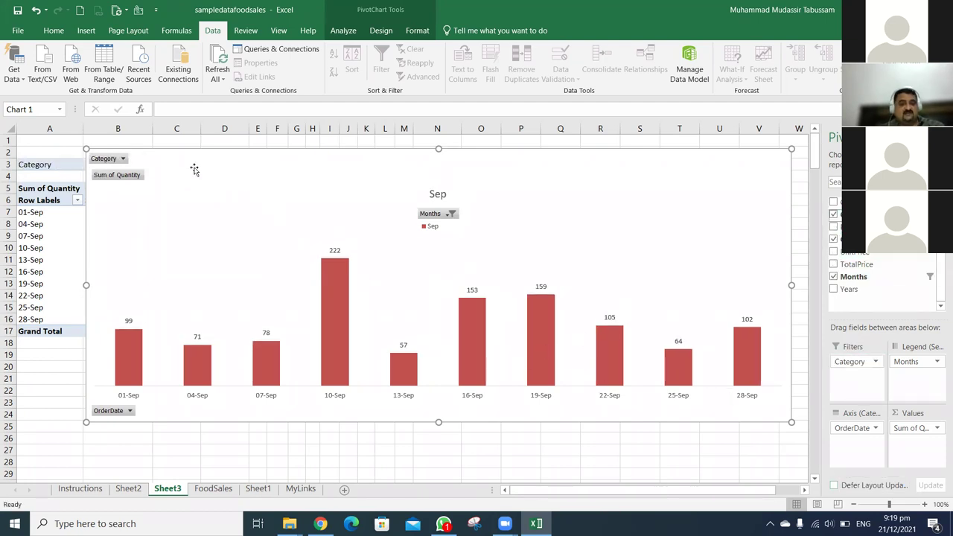
Filter the pivot chart's Category to Crackers
{"action": "left_click", "coordinate": [123, 158]}
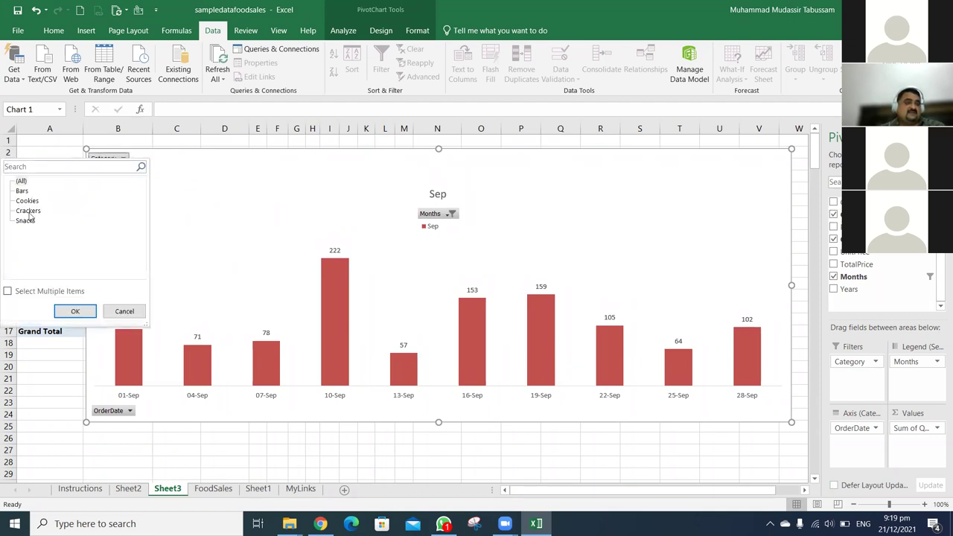
{"action": "left_click", "coordinate": [29, 211]}
{"action": "left_click", "coordinate": [75, 312]}
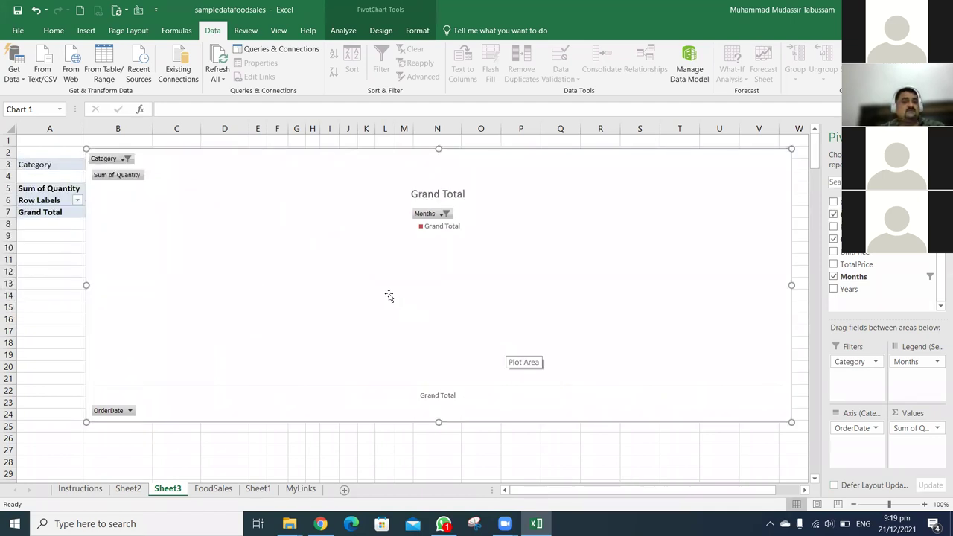
Include all months in the pivot chart's Months filter
{"action": "left_click", "coordinate": [445, 214]}
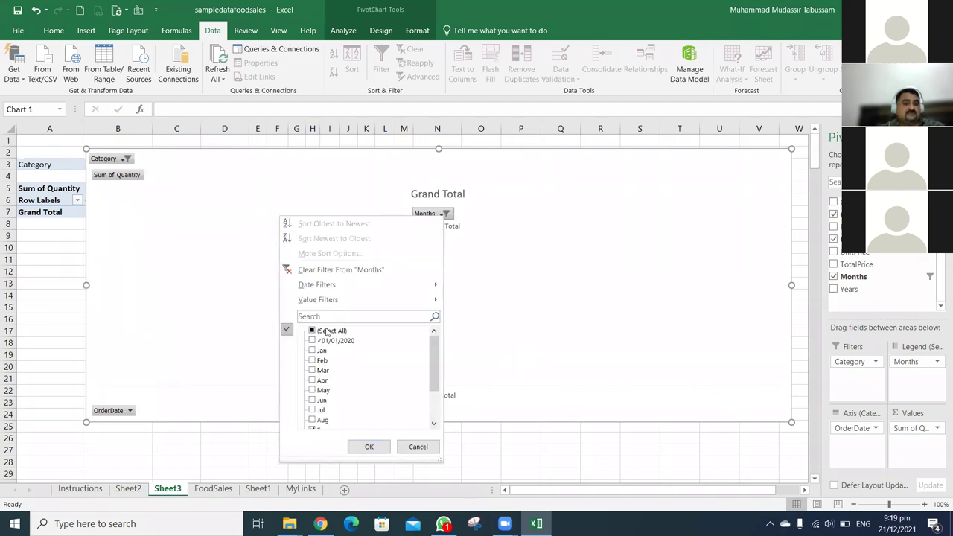
{"action": "left_click", "coordinate": [313, 330]}
{"action": "left_click", "coordinate": [369, 446]}
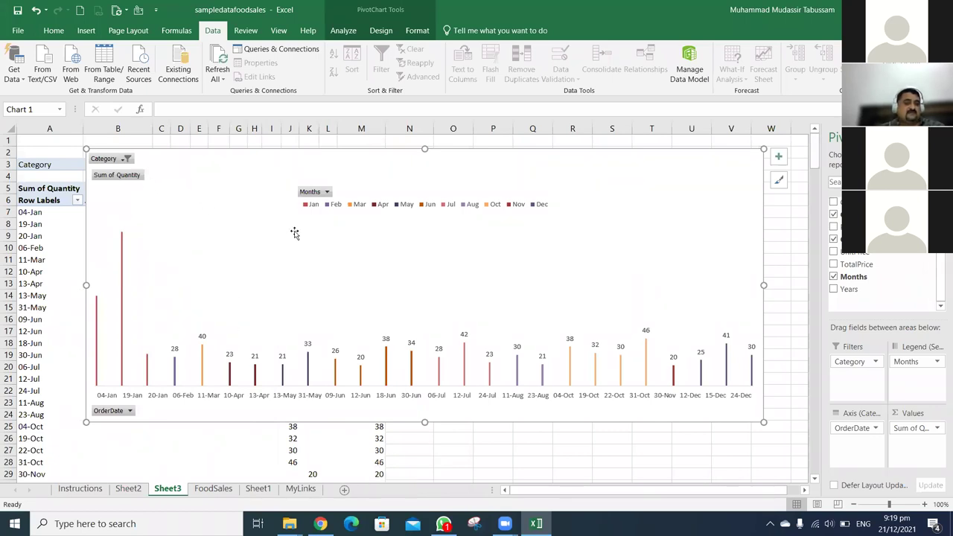
Limit the chart's Months filter to March only and remove Category from the report filter
{"action": "left_click", "coordinate": [325, 192]}
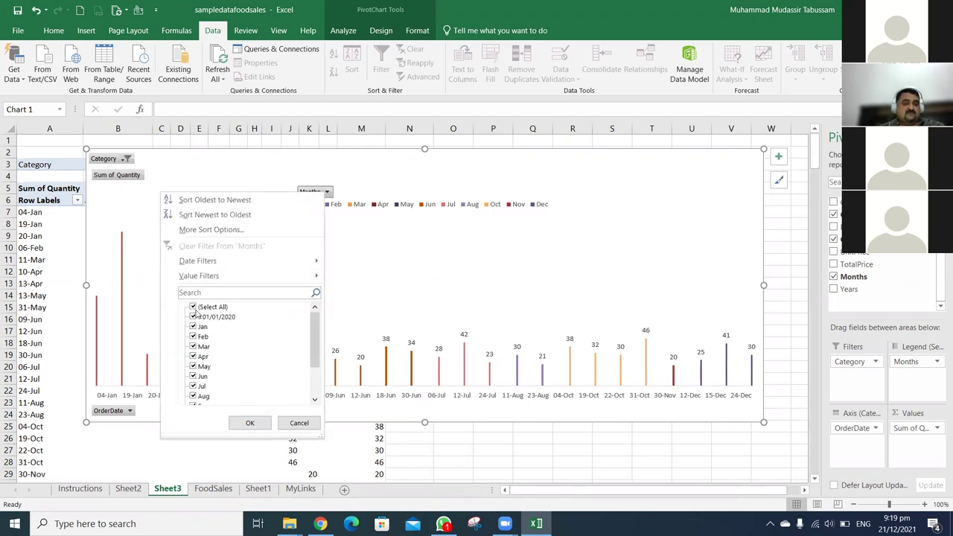
{"action": "left_click", "coordinate": [194, 307]}
{"action": "left_click", "coordinate": [193, 346]}
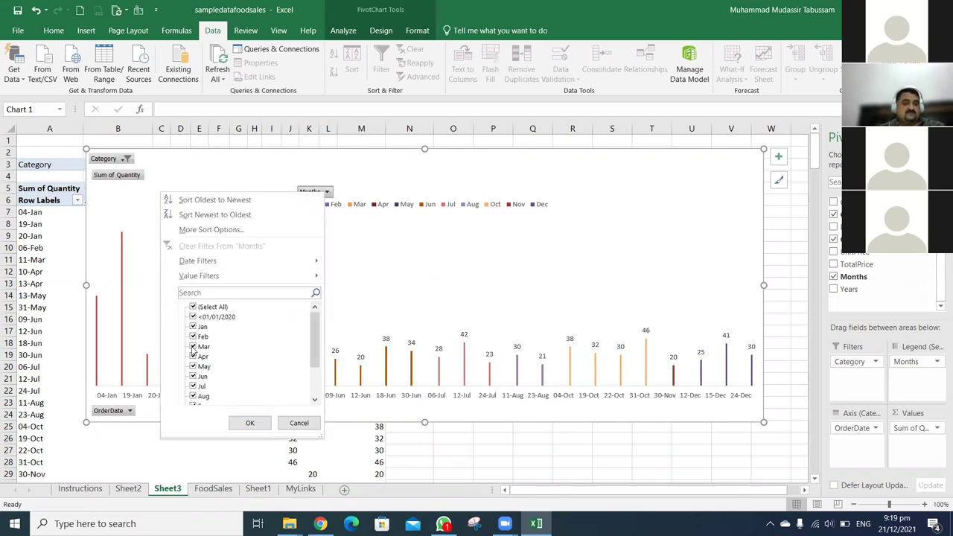
{"action": "left_click", "coordinate": [249, 423]}
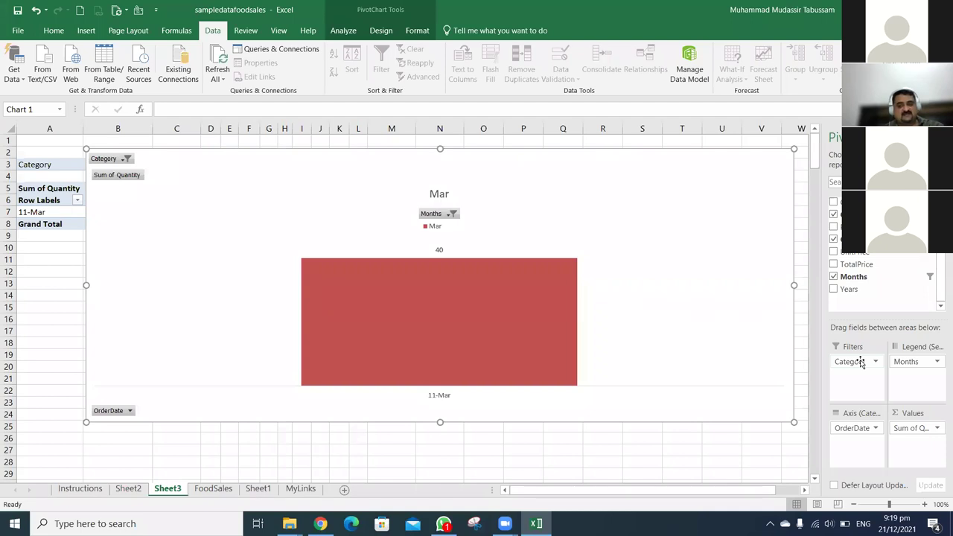
{"action": "left_click_drag", "start_coordinate": [861, 362], "coordinate": [770, 425]}
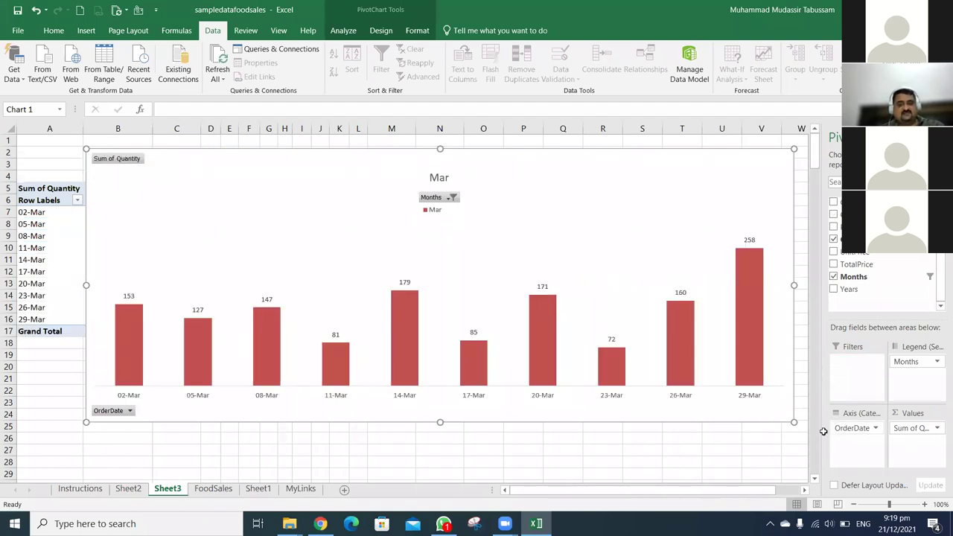
Clear all filters from the table on the FoodSales sheet
{"action": "left_click", "coordinate": [213, 489]}
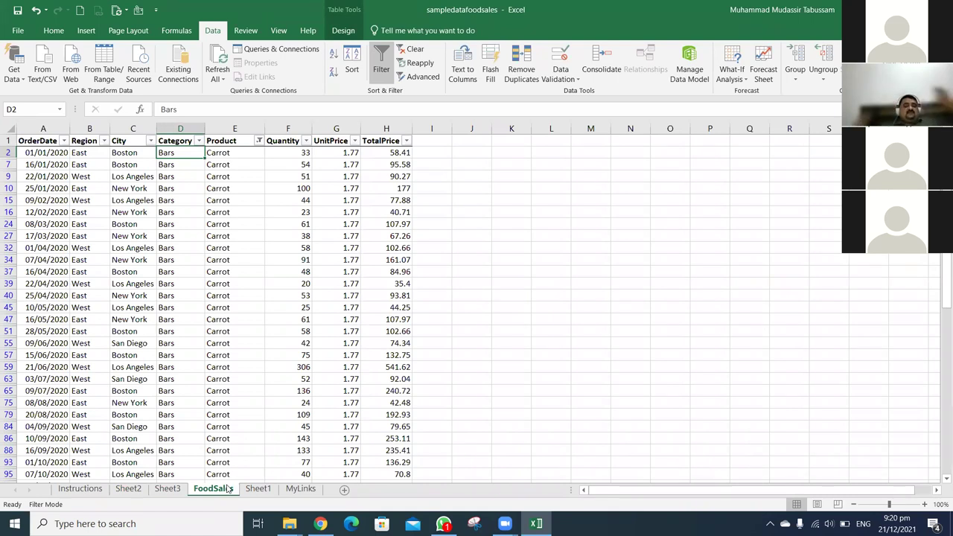
{"action": "key", "text": "alt"}
{"action": "key", "text": "a"}
{"action": "key", "text": "c"}
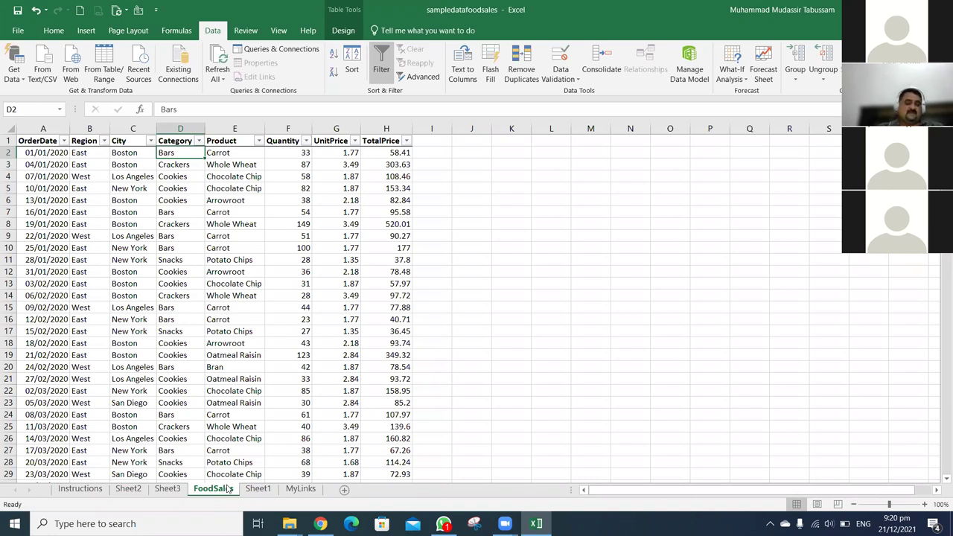
Go to the OrderDate header and extend the selection across the header row and down the FoodSales data
{"action": "key", "text": "Up"}
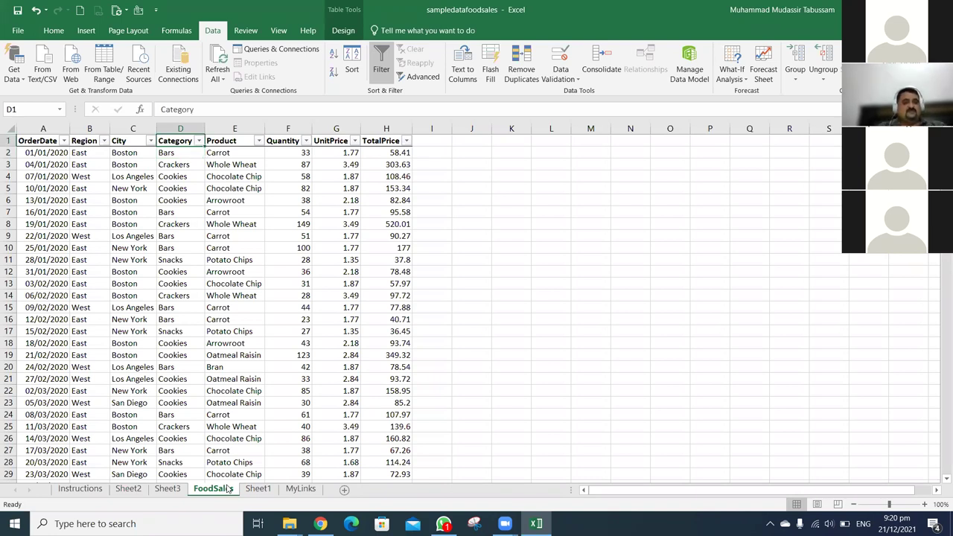
{"action": "key", "text": "Left"}
{"action": "key", "text": "Left"}
{"action": "key", "text": "Left"}
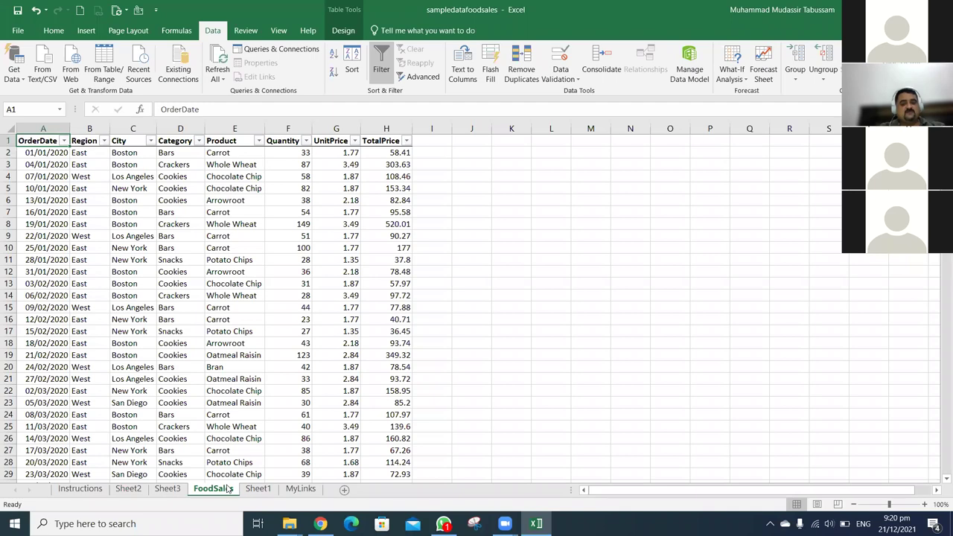
{"action": "key", "text": "ctrl+shift+Right"}
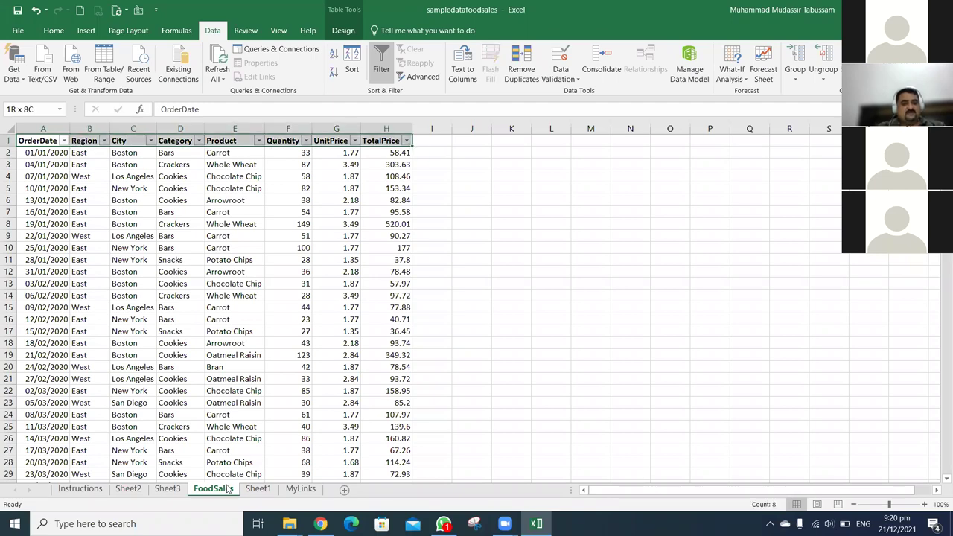
{"action": "key", "text": "ctrl+shift+Down"}
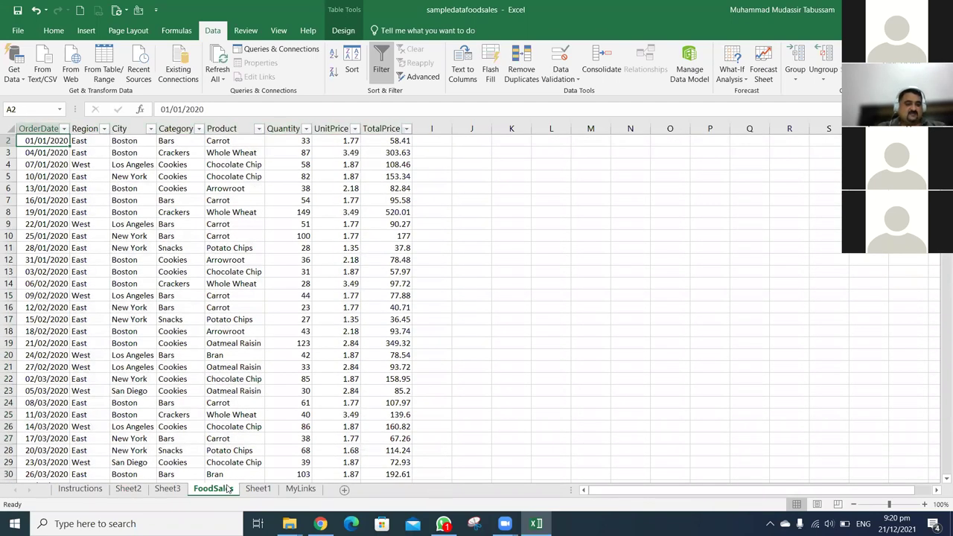
Delete the empty worksheet Sheet2
{"action": "key", "text": "ctrl+Page_Up"}
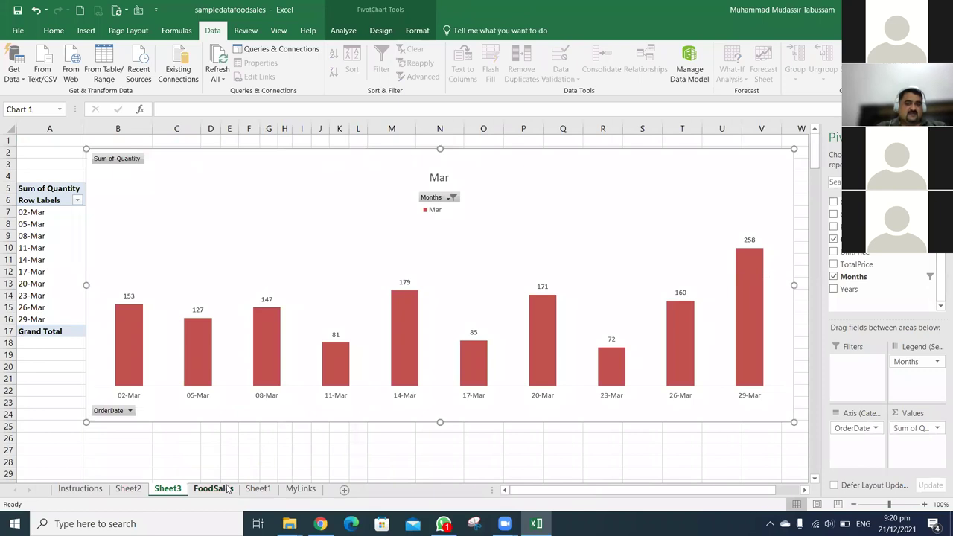
{"action": "key", "text": "ctrl+Page_Up"}
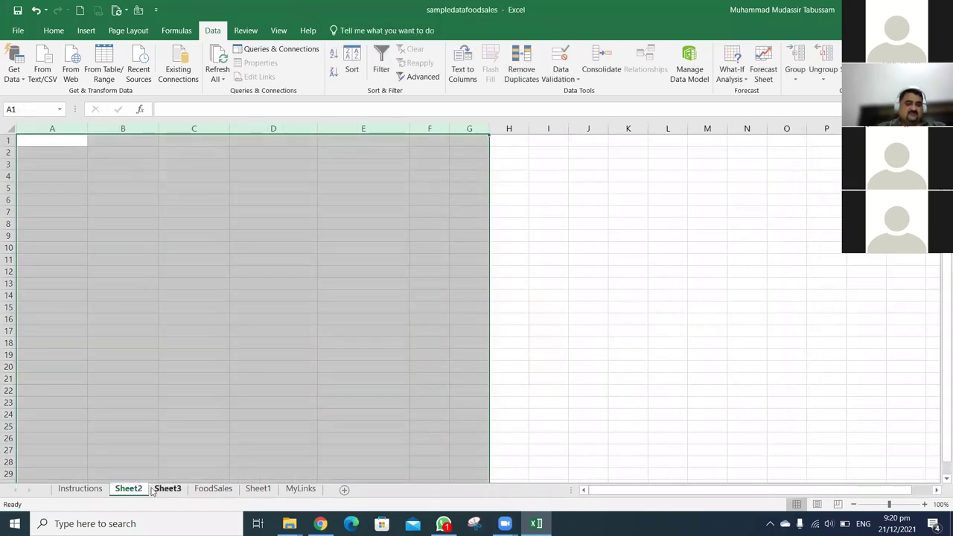
{"action": "right_click", "coordinate": [137, 490]}
{"action": "left_click", "coordinate": [174, 352]}
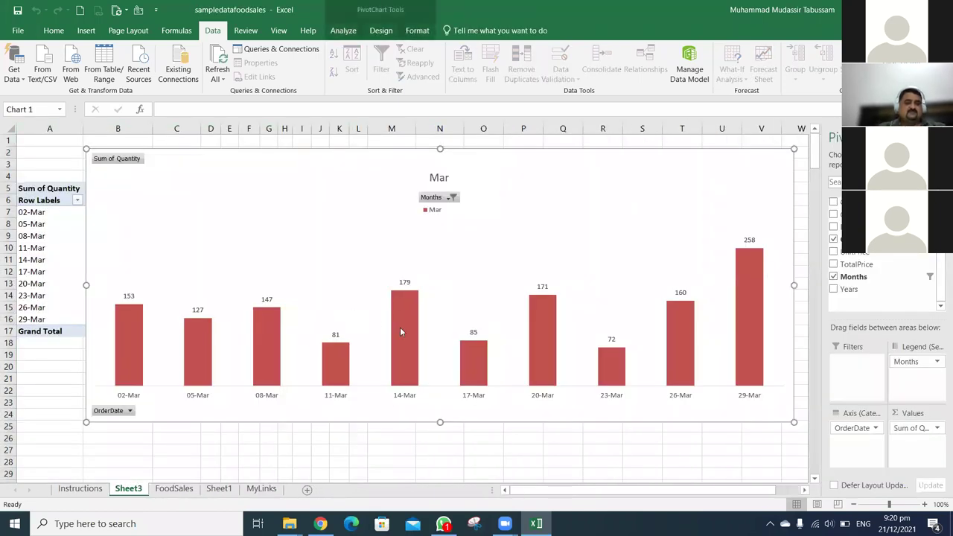
Delete the March quantity pivot chart and the whole Sheet3 worksheet that holds its pivot table
{"action": "left_click_drag", "start_coordinate": [455, 221], "coordinate": [438, 163]}
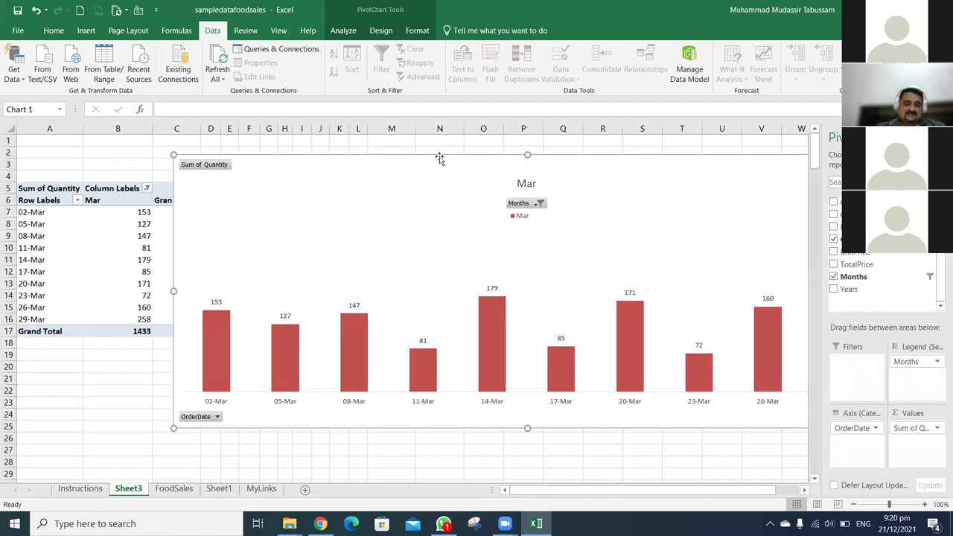
{"action": "key", "text": "Delete"}
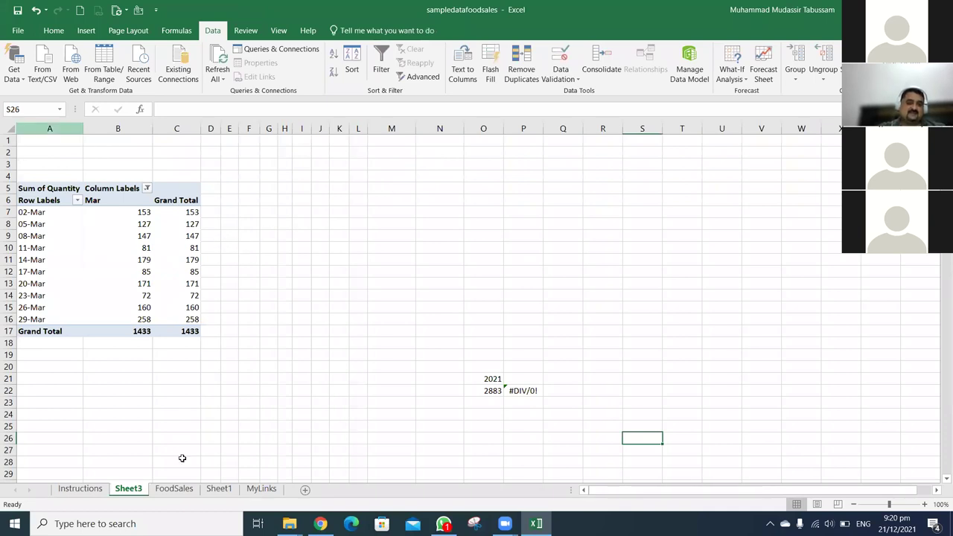
{"action": "right_click", "coordinate": [135, 496]}
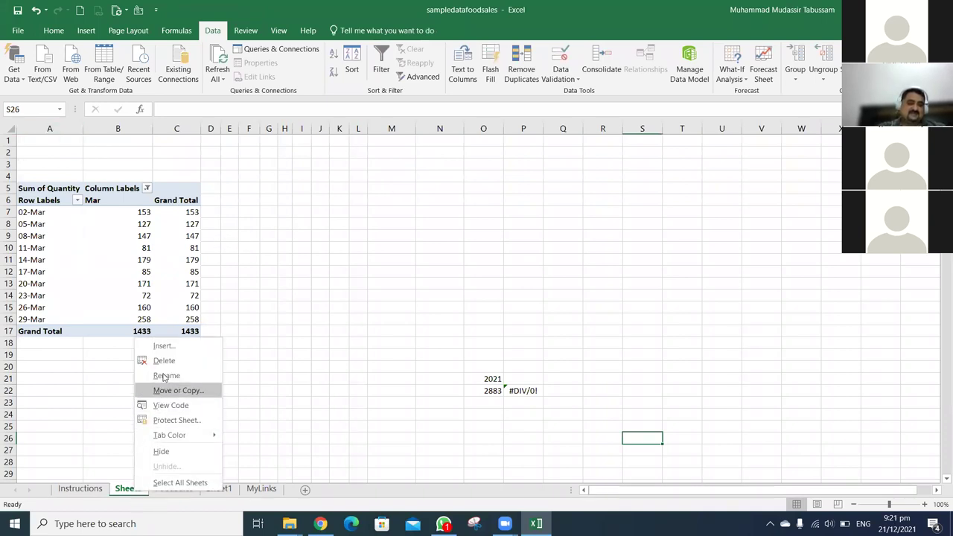
{"action": "left_click", "coordinate": [435, 305]}
{"action": "left_click", "coordinate": [465, 297]}
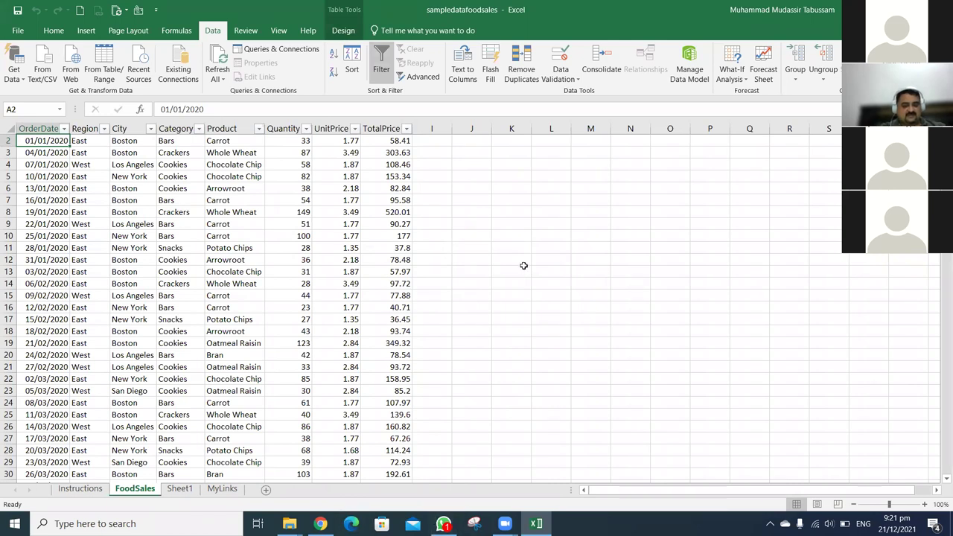
Examine the extent of the FoodSales data by selecting it from A1 to its last row and column, returning to A1
{"action": "key", "text": "ctrl+Home"}
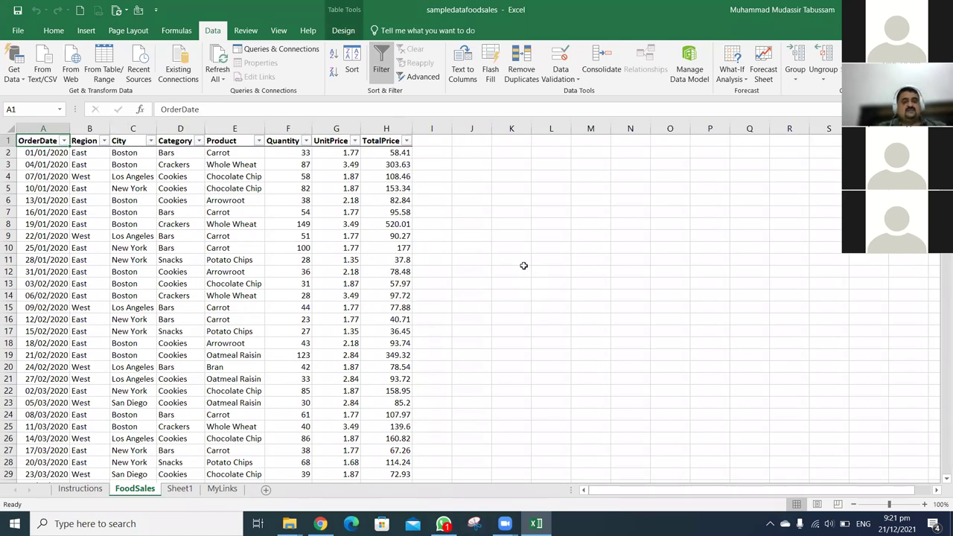
{"action": "key", "text": "ctrl+shift+Right"}
{"action": "key", "text": "ctrl+shift+Down"}
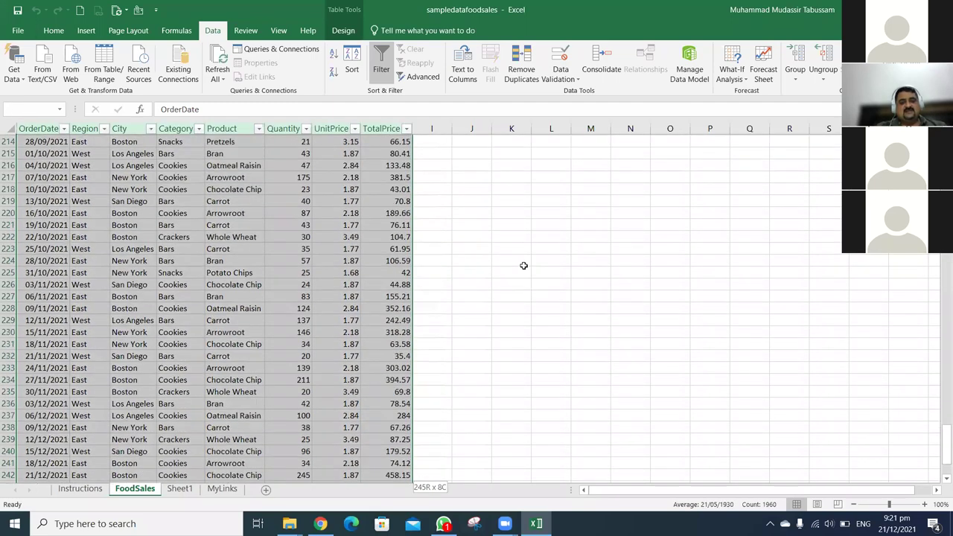
{"action": "key", "text": "ctrl+Home"}
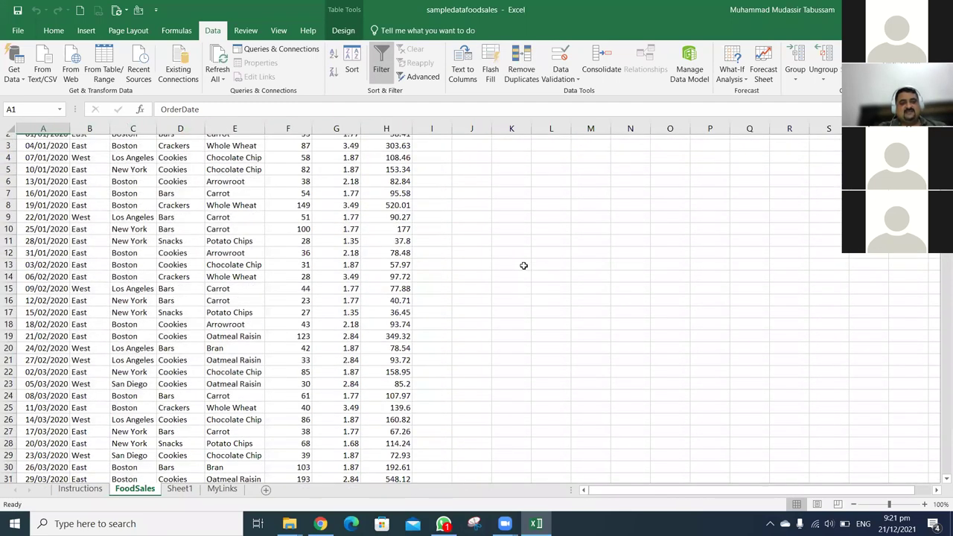
{"action": "key", "text": "ctrl+shift+Right"}
{"action": "key", "text": "ctrl+shift+Down"}
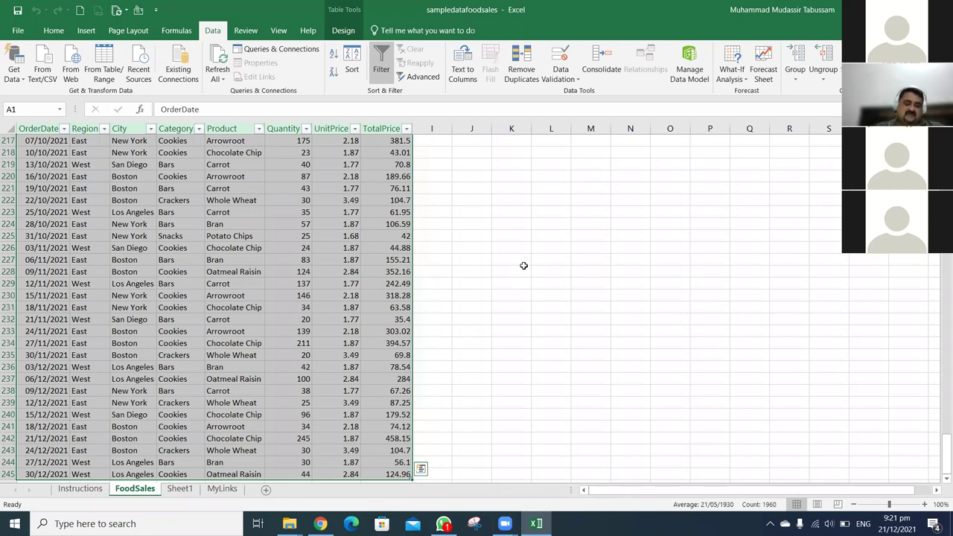
{"action": "key", "text": "ctrl+Home"}
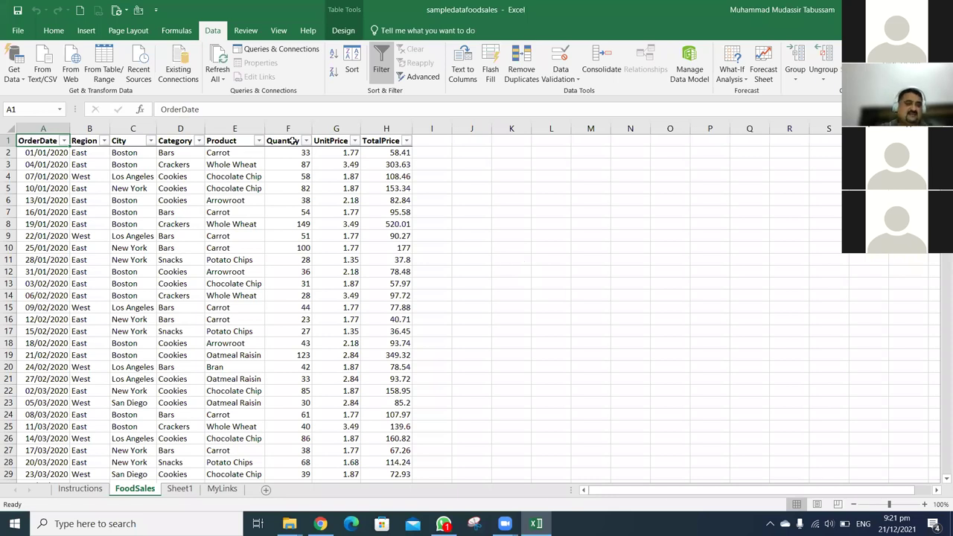
Go through the Region, City and Category headers, select the entire FoodSales table, and deselect it in an empty cell
{"action": "left_click", "coordinate": [85, 140]}
{"action": "left_click", "coordinate": [128, 141]}
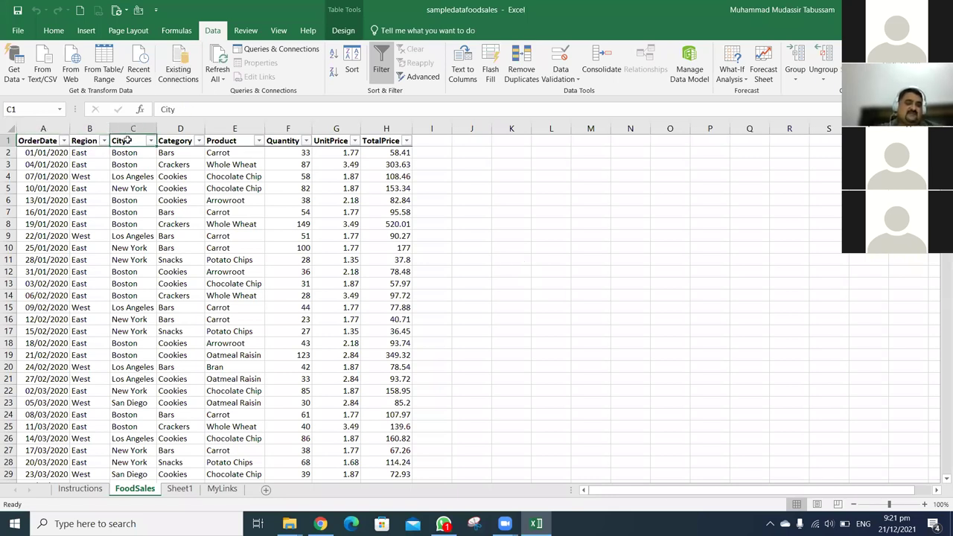
{"action": "left_click", "coordinate": [169, 142]}
{"action": "key", "text": "ctrl+a"}
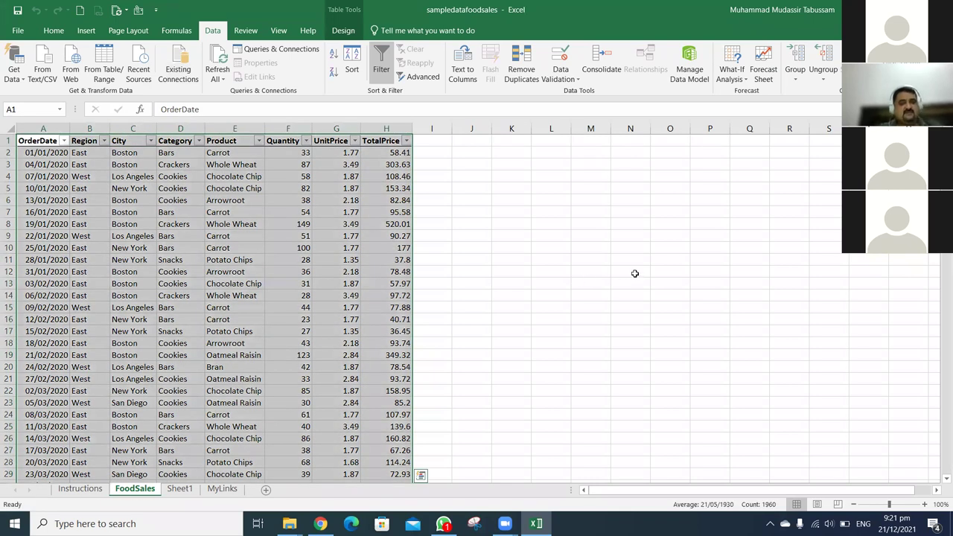
{"action": "left_click", "coordinate": [635, 273]}
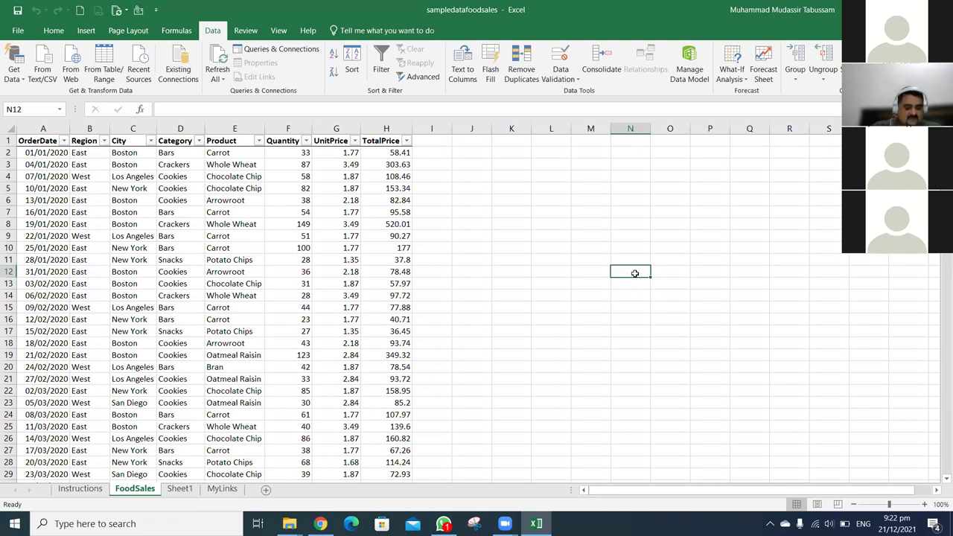
Move back to the OrderDate header, select the full FoodSales range down to the last record, and return to A1
{"action": "key", "text": "Left"}
{"action": "key", "text": "Left"}
{"action": "key", "text": "Left"}
{"action": "key", "text": "Left"}
{"action": "key", "text": "Left"}
{"action": "key", "text": "Left"}
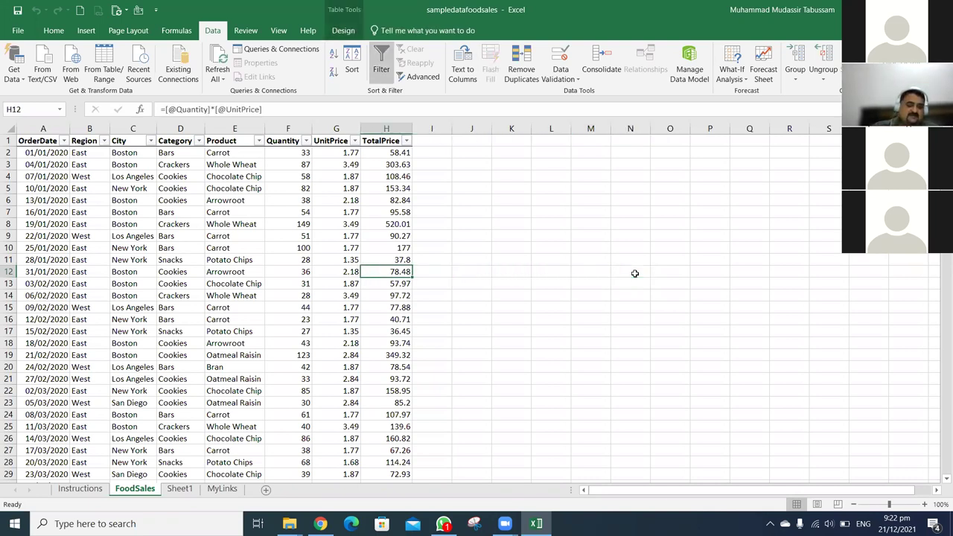
{"action": "key", "text": "ctrl+Up"}
{"action": "key", "text": "ctrl+Left"}
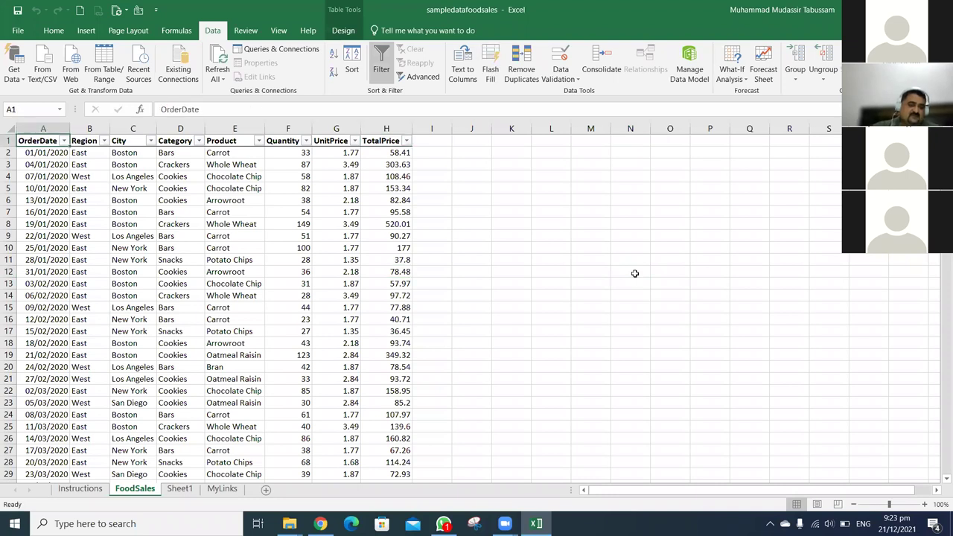
{"action": "key", "text": "ctrl+shift+Right"}
{"action": "key", "text": "ctrl+shift+Down"}
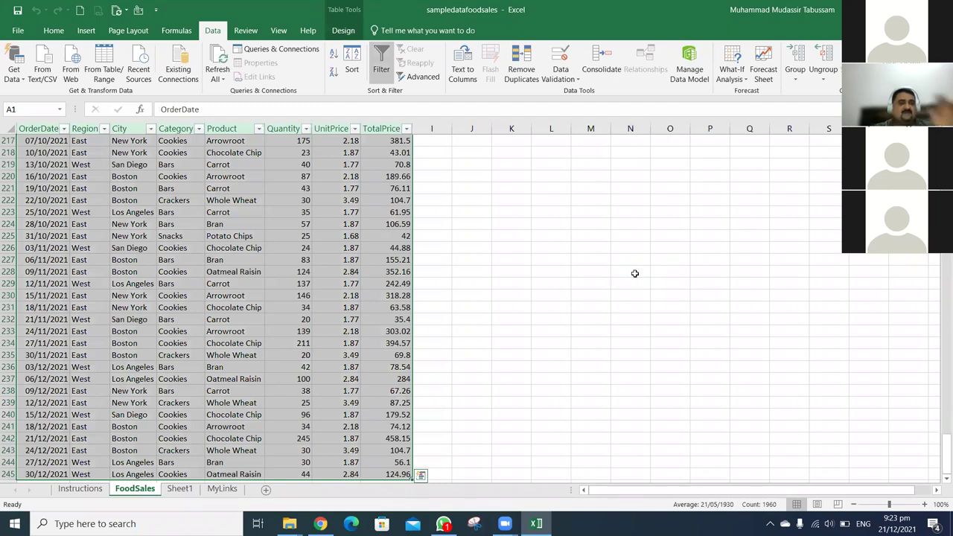
{"action": "key", "text": "ctrl+Home"}
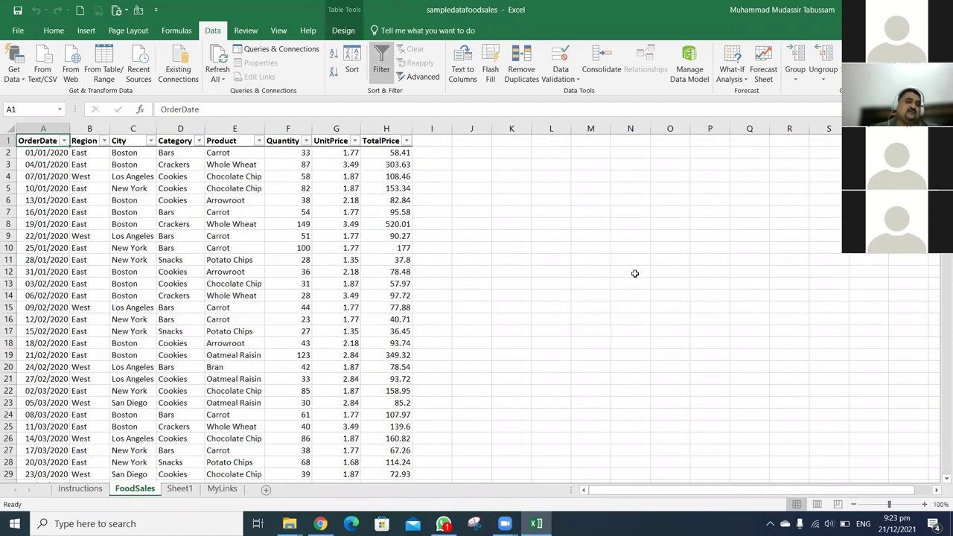
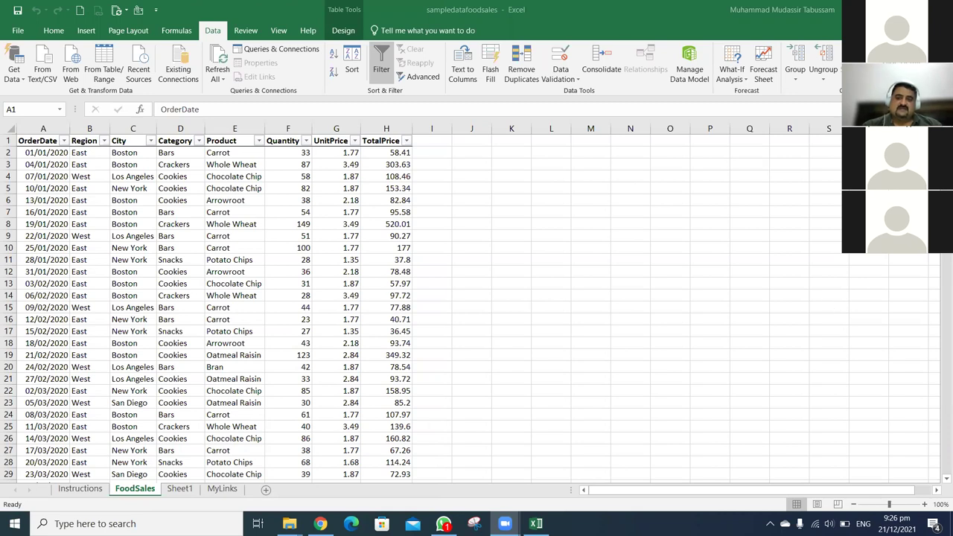
Close the sampledatafoodsales workbook without saving the changes
{"action": "key", "text": "alt+F4"}
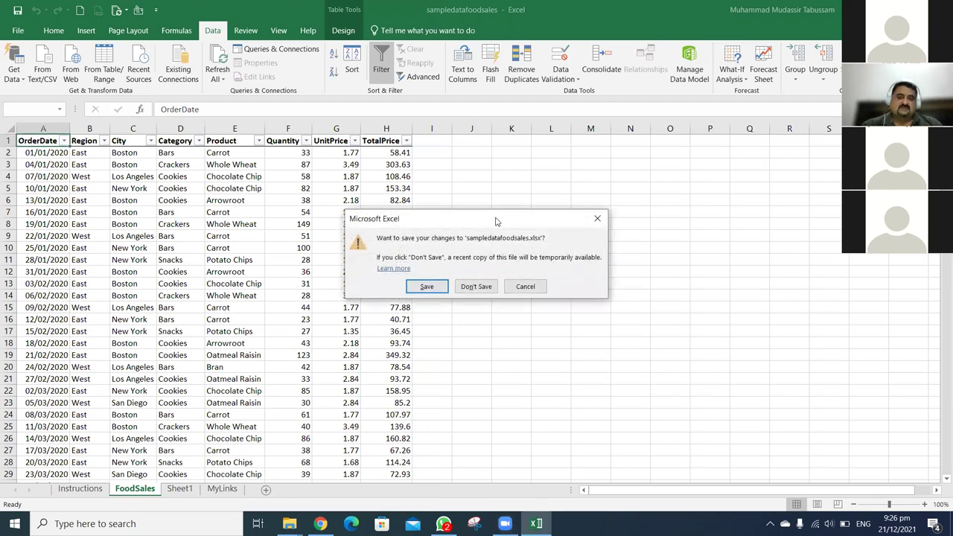
{"action": "left_click_drag", "start_coordinate": [493, 222], "coordinate": [626, 172]}
{"action": "left_click", "coordinate": [602, 236]}
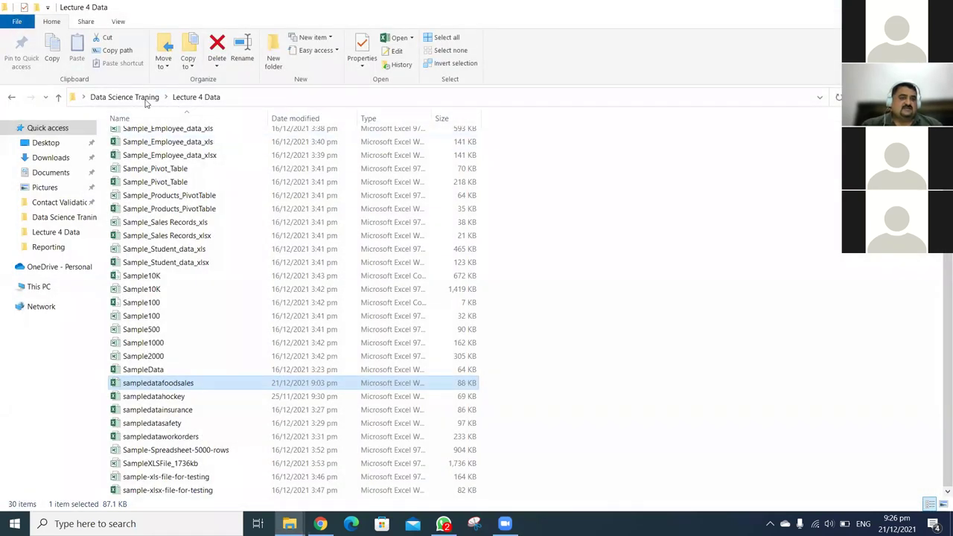
Open workbook 1 from the Lecture 3 Data folder inside Data Science Traning
{"action": "left_click", "coordinate": [142, 100]}
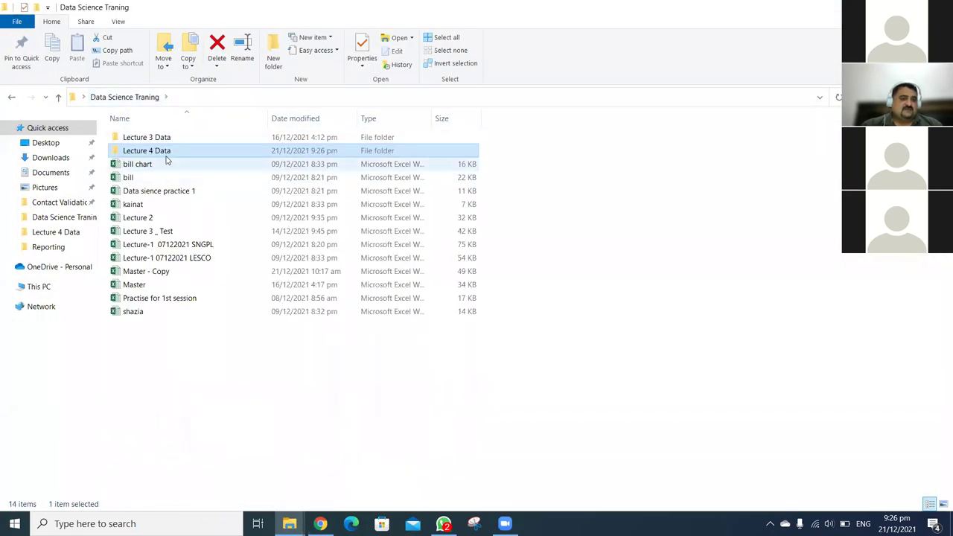
{"action": "double_click", "coordinate": [168, 141]}
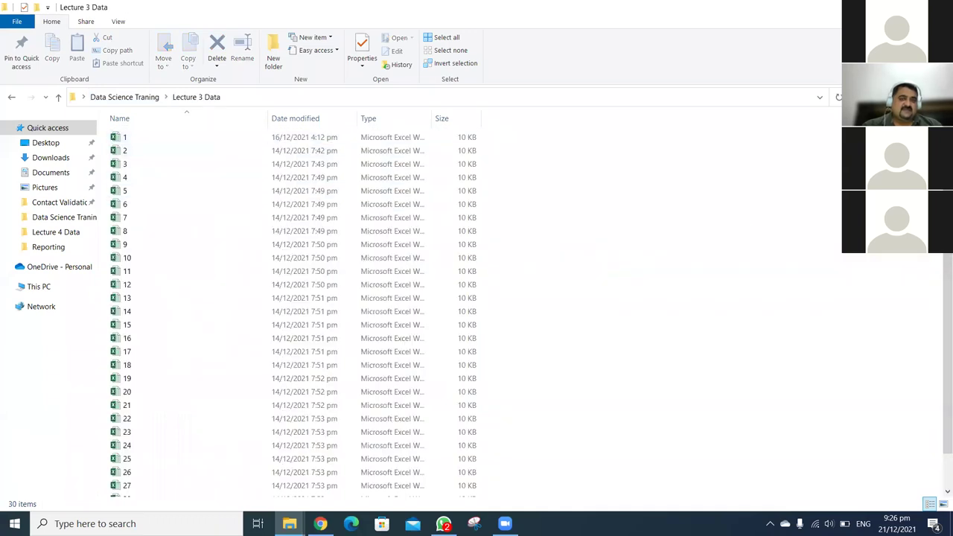
{"action": "scroll", "coordinate": [477, 313], "scroll_direction": "down", "scroll_amount": 1}
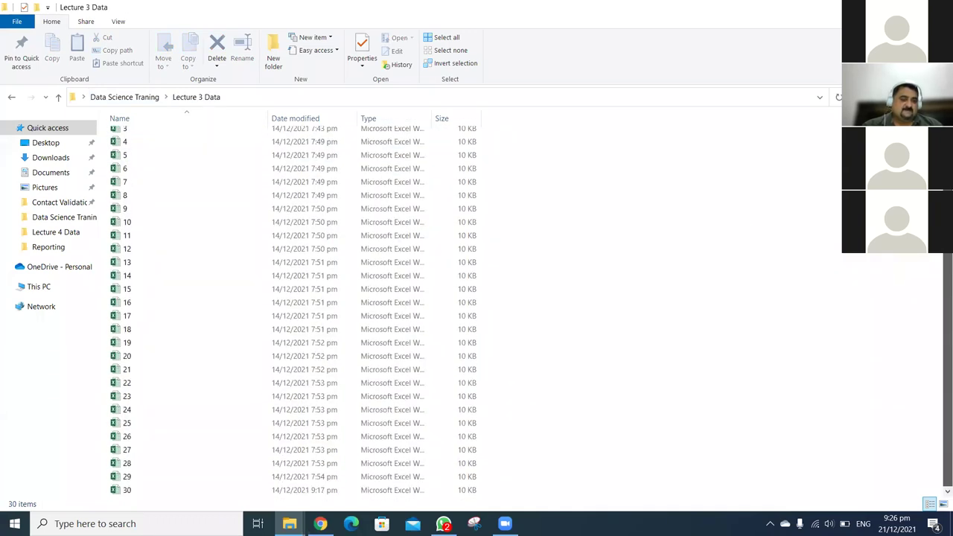
{"action": "scroll", "coordinate": [419, 134], "scroll_direction": "up", "scroll_amount": 1}
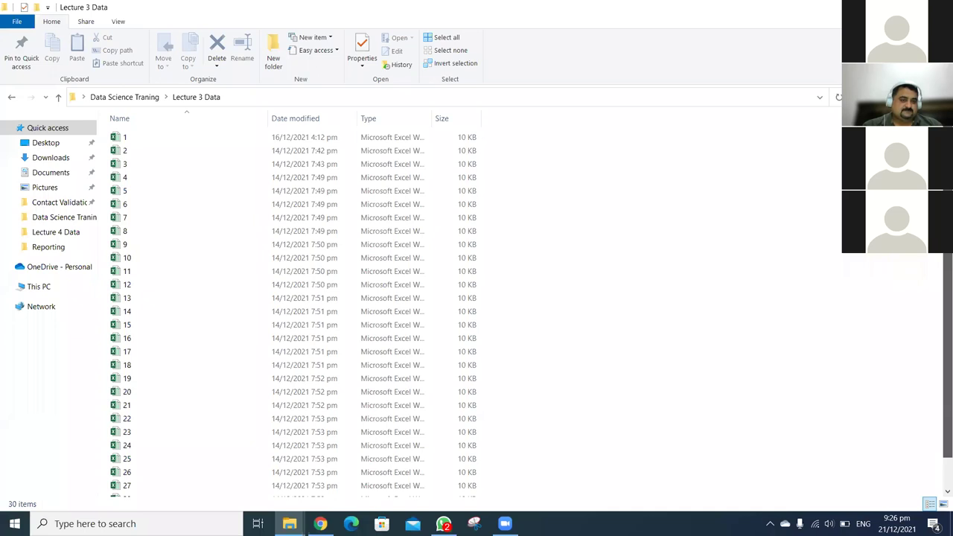
{"action": "double_click", "coordinate": [162, 138]}
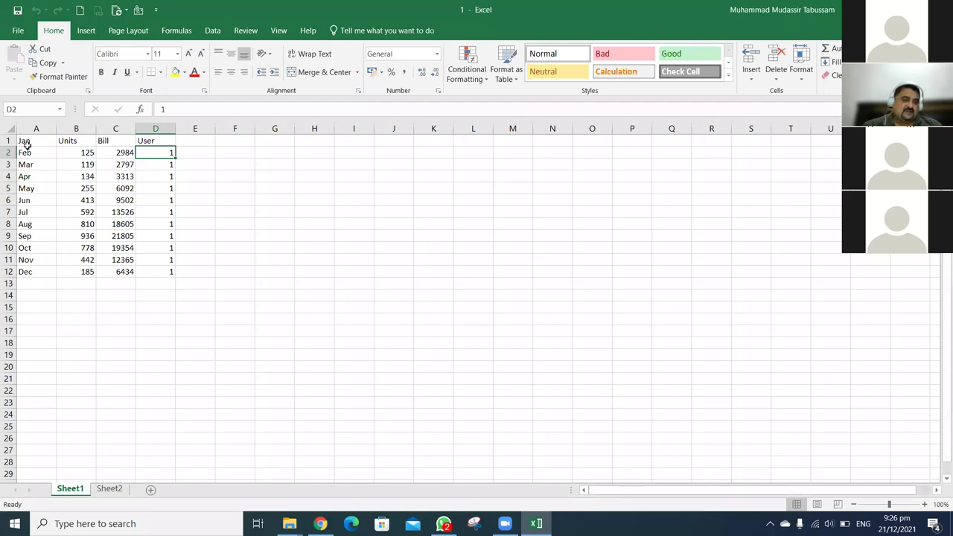
Examine the data in A1:D12 and its header row from Jan to User, and close the workbook
{"action": "left_click_drag", "start_coordinate": [26, 143], "coordinate": [155, 273]}
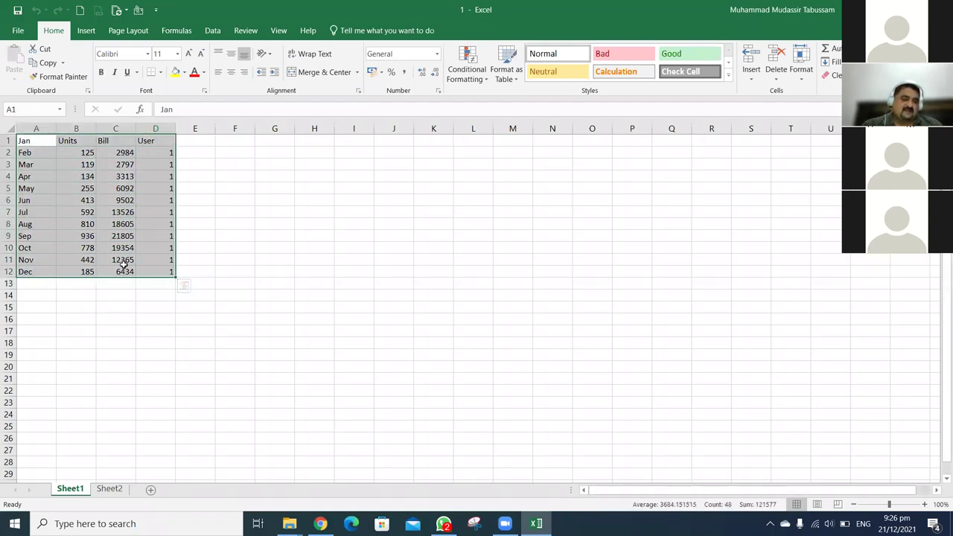
{"action": "key", "text": "ctrl+Home"}
{"action": "key", "text": "shift+Right"}
{"action": "key", "text": "shift+Right"}
{"action": "key", "text": "shift+Right"}
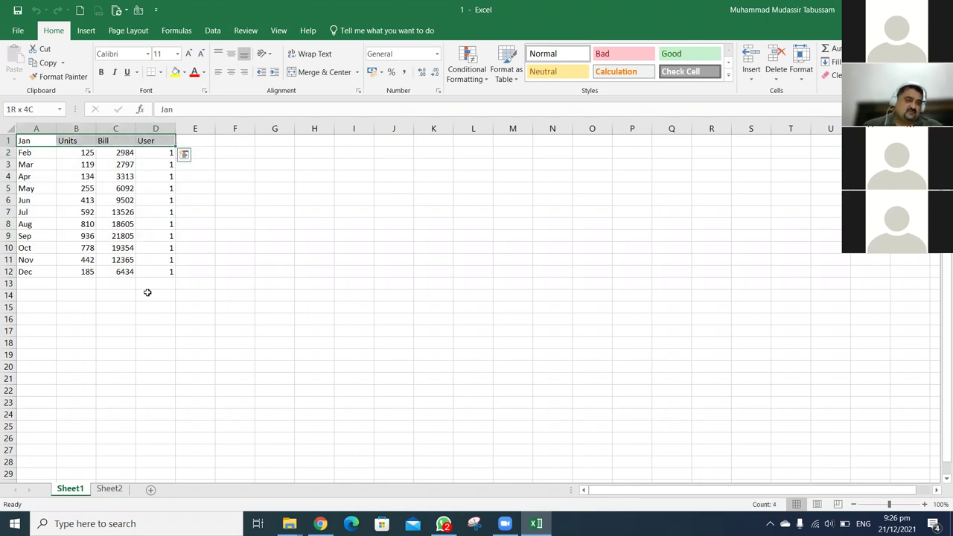
{"action": "key", "text": "ctrl+Home"}
{"action": "key", "text": "Right"}
{"action": "key", "text": "Right"}
{"action": "key", "text": "Right"}
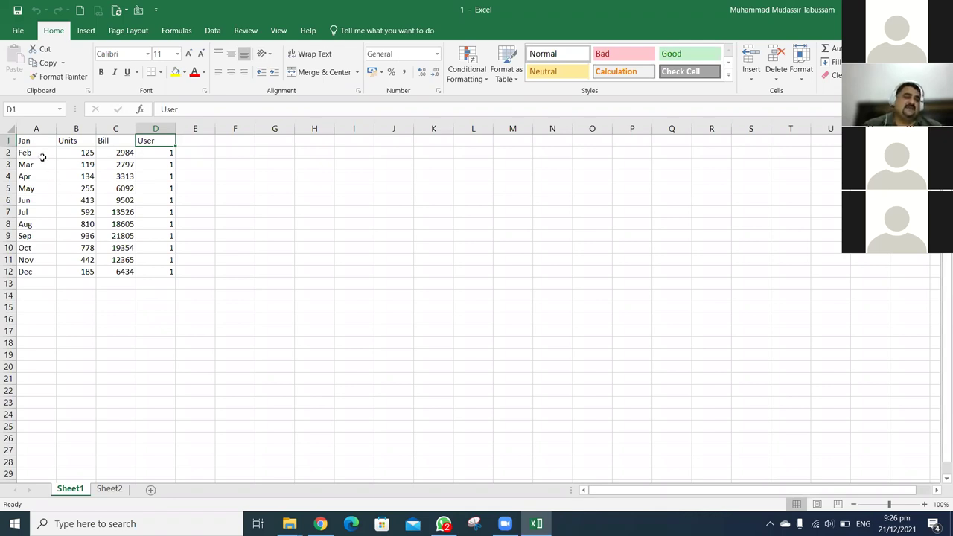
{"action": "left_click_drag", "start_coordinate": [33, 141], "coordinate": [155, 141]}
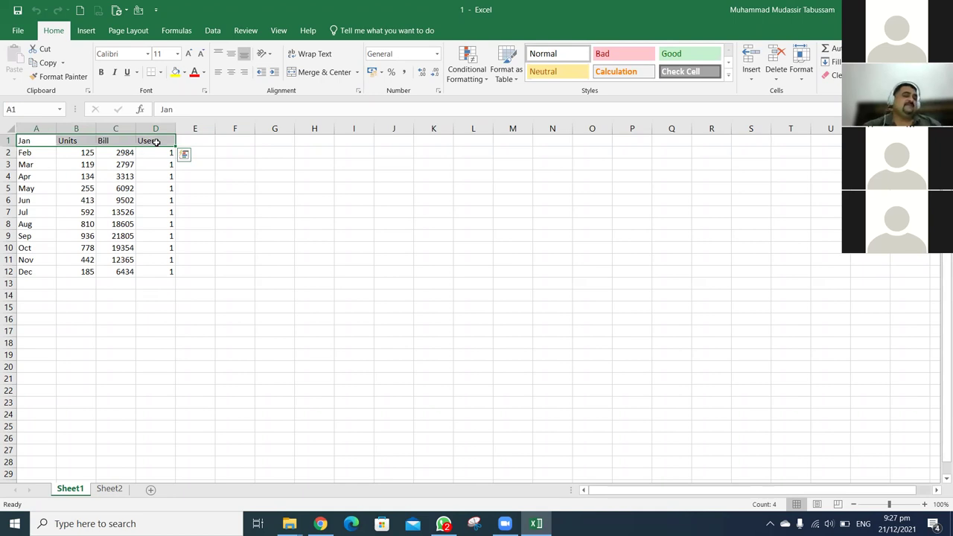
{"action": "key", "text": "alt+Tab"}
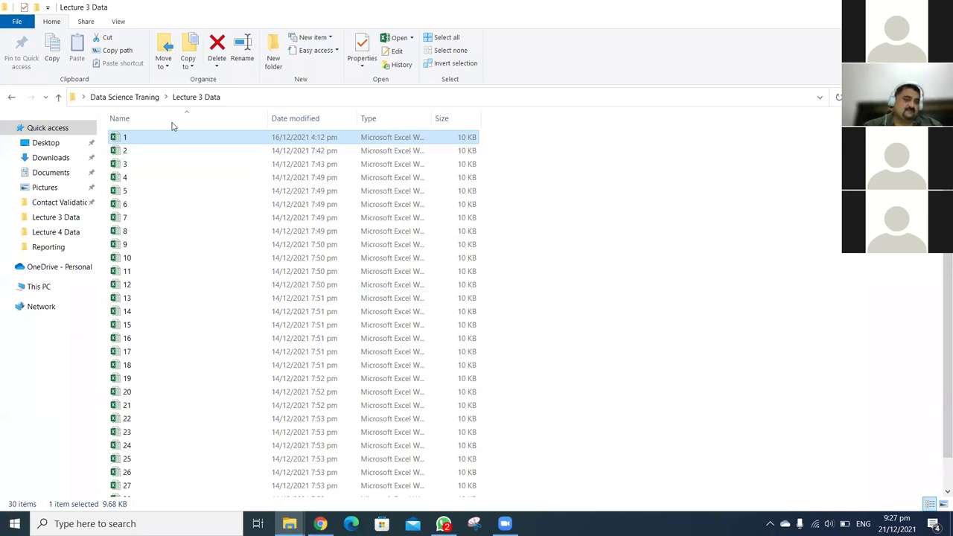
Create a new Microsoft Excel Worksheet with its default name in the Data Science Traning folder and open it
{"action": "left_click", "coordinate": [153, 102]}
{"action": "right_click", "coordinate": [206, 351]}
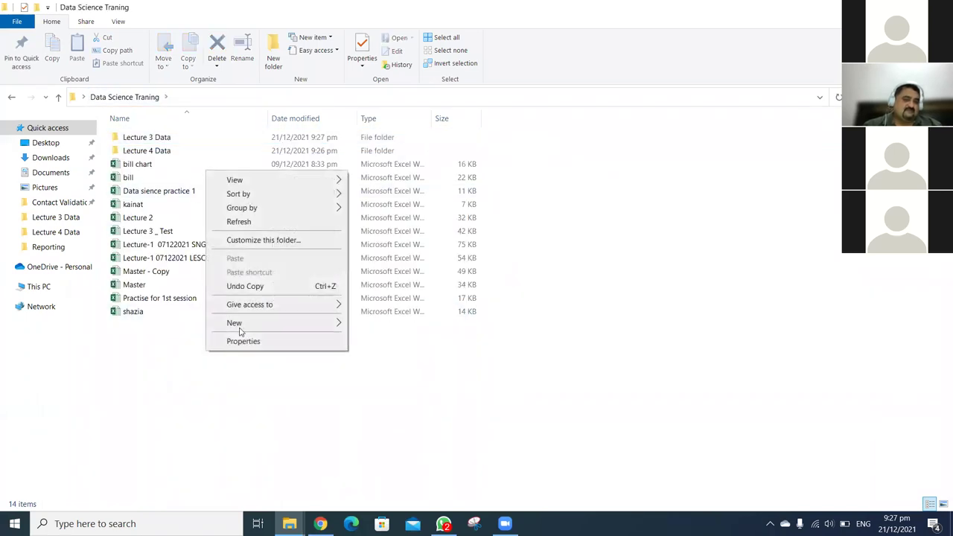
{"action": "mouse_move", "coordinate": [259, 323]}
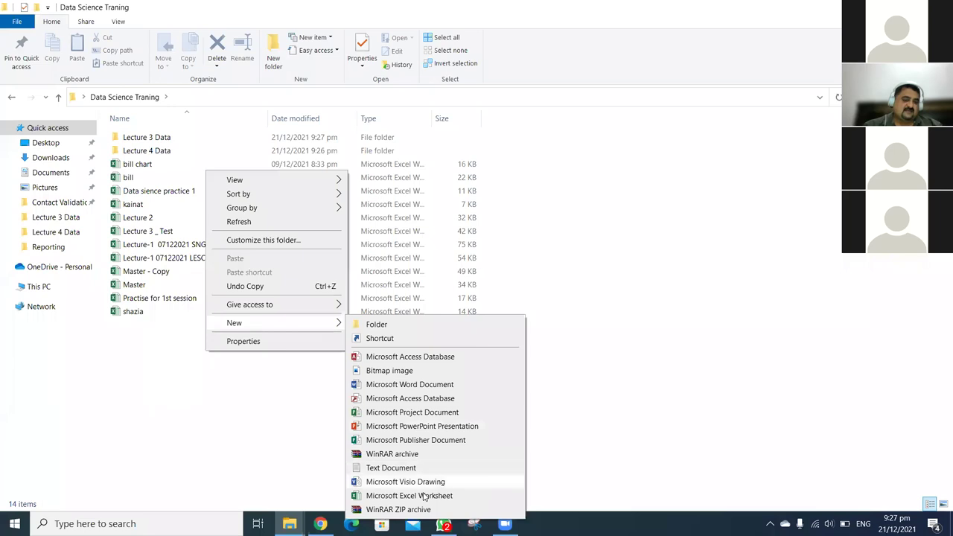
{"action": "left_click", "coordinate": [424, 496]}
{"action": "left_click", "coordinate": [232, 463]}
{"action": "left_click", "coordinate": [192, 298]}
{"action": "double_click", "coordinate": [192, 298]}
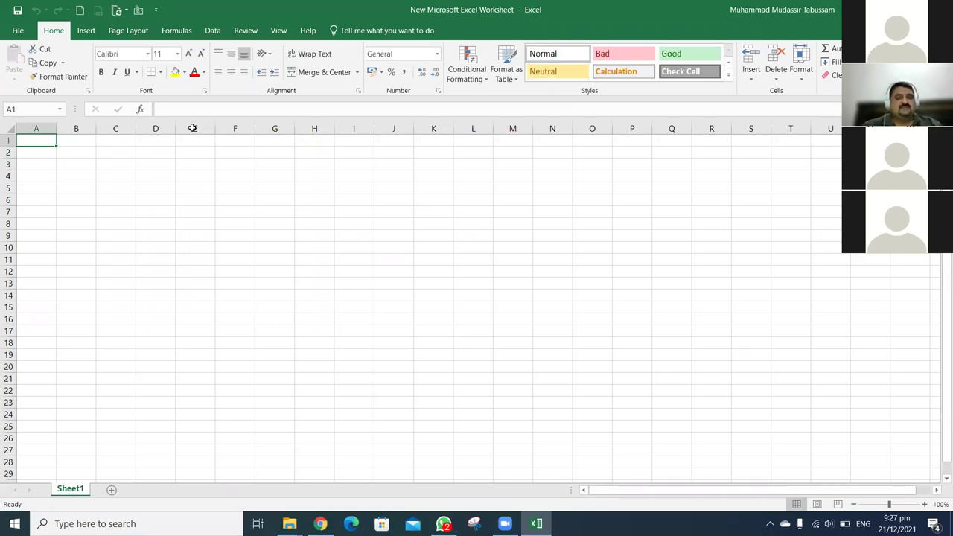
Get data from a folder, using Lecture 3 Data inside Data Science Traning as the source
{"action": "left_click", "coordinate": [213, 31]}
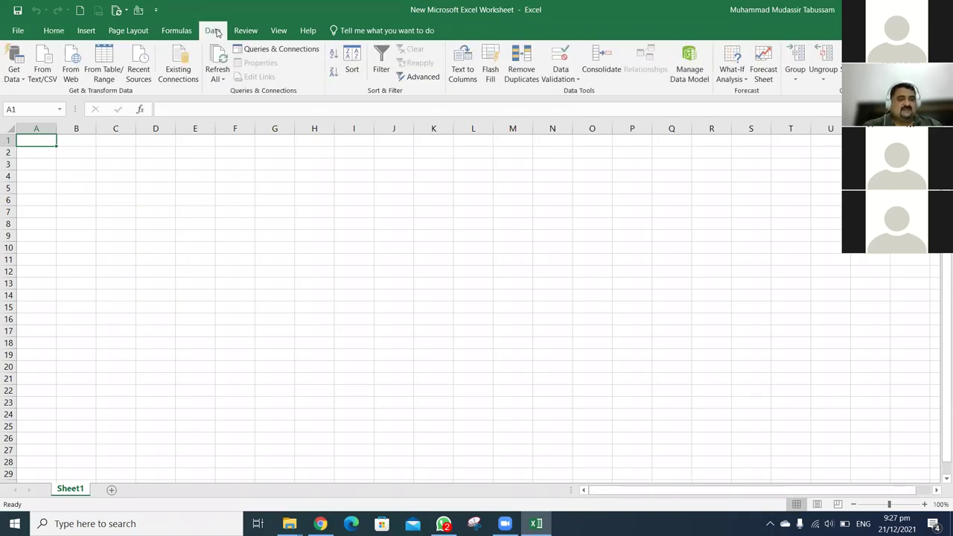
{"action": "left_click", "coordinate": [23, 80]}
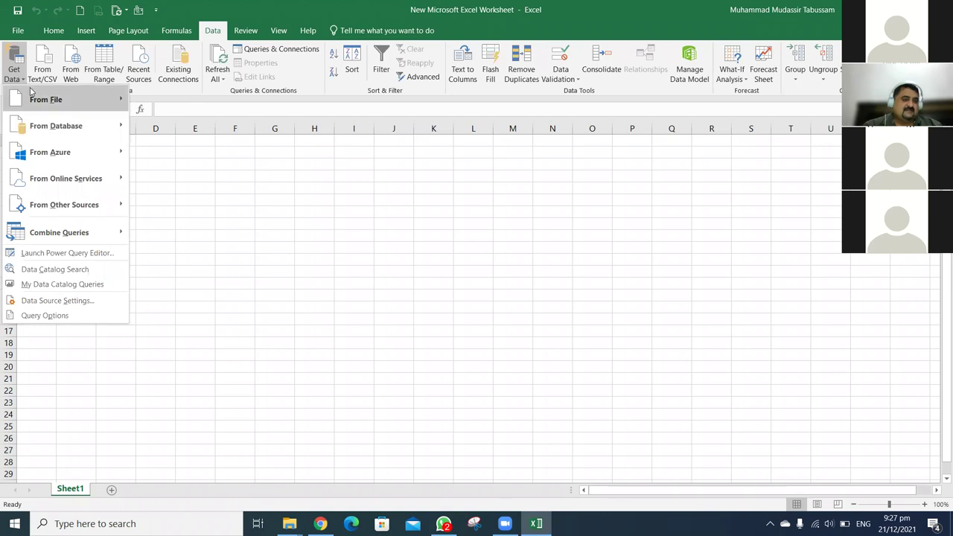
{"action": "mouse_move", "coordinate": [39, 98]}
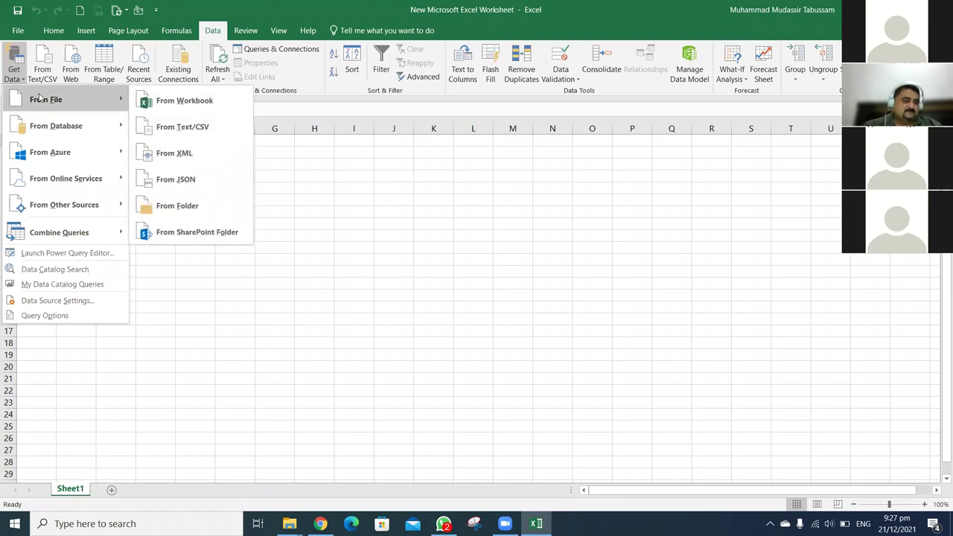
{"action": "left_click", "coordinate": [176, 206]}
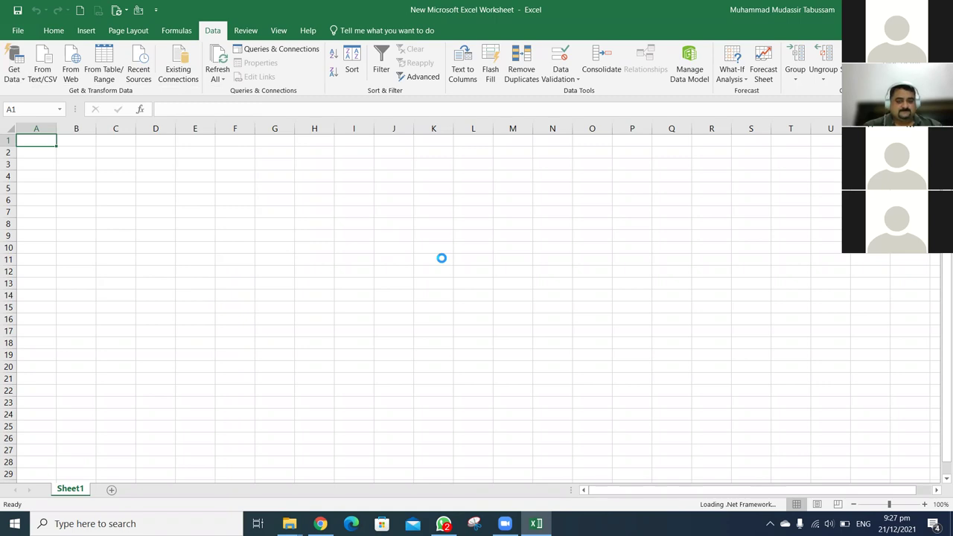
{"action": "left_click_drag", "start_coordinate": [556, 245], "coordinate": [552, 266]}
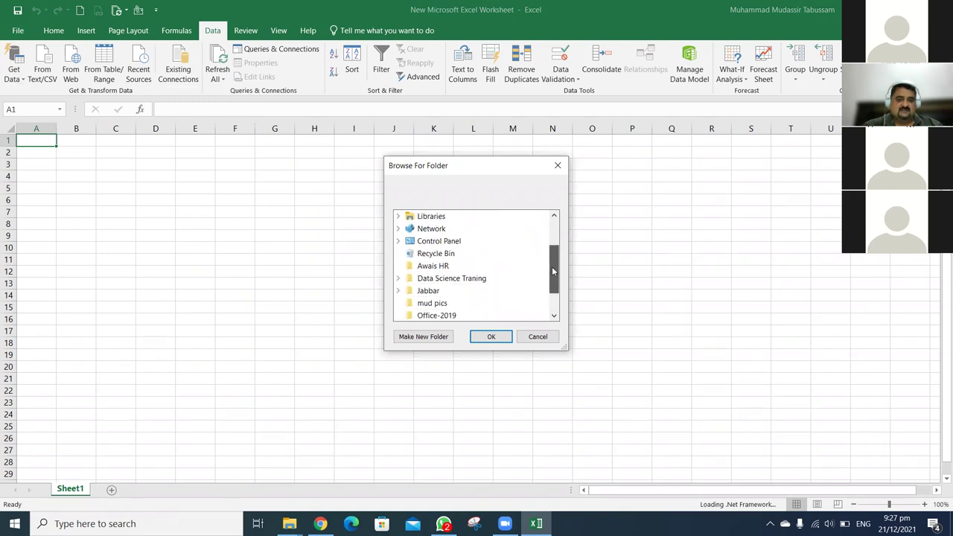
{"action": "left_click", "coordinate": [399, 280]}
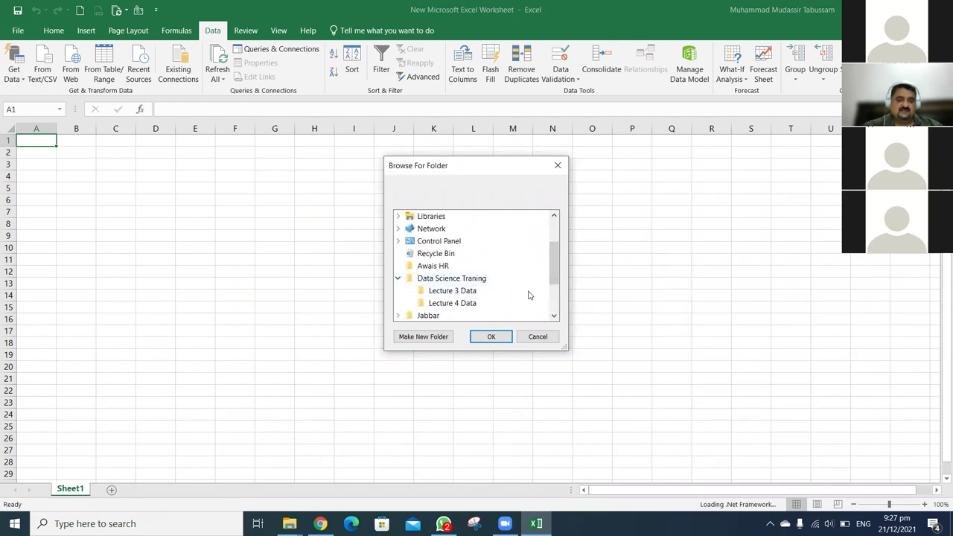
{"action": "left_click", "coordinate": [473, 294]}
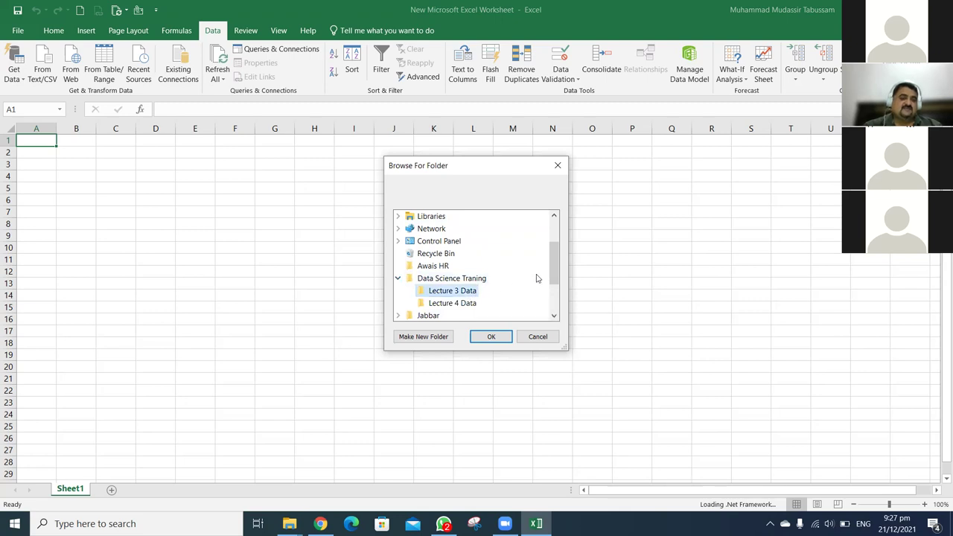
{"action": "key", "text": "alt+Tab"}
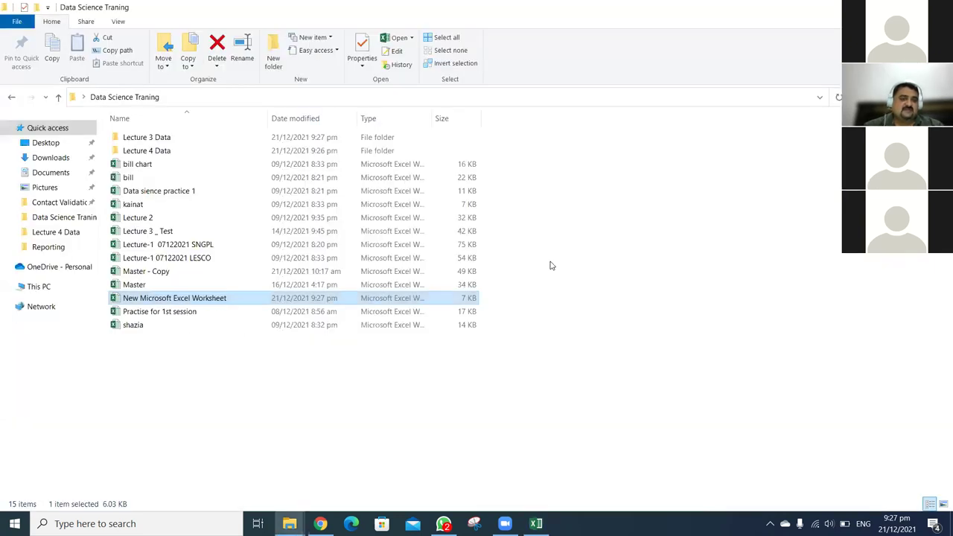
{"action": "double_click", "coordinate": [179, 136]}
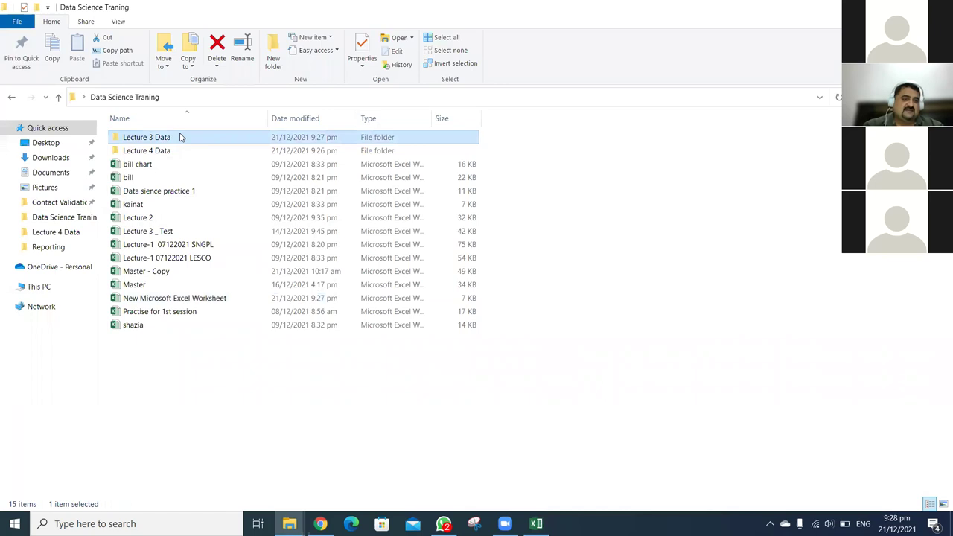
{"action": "key", "text": "alt+Tab"}
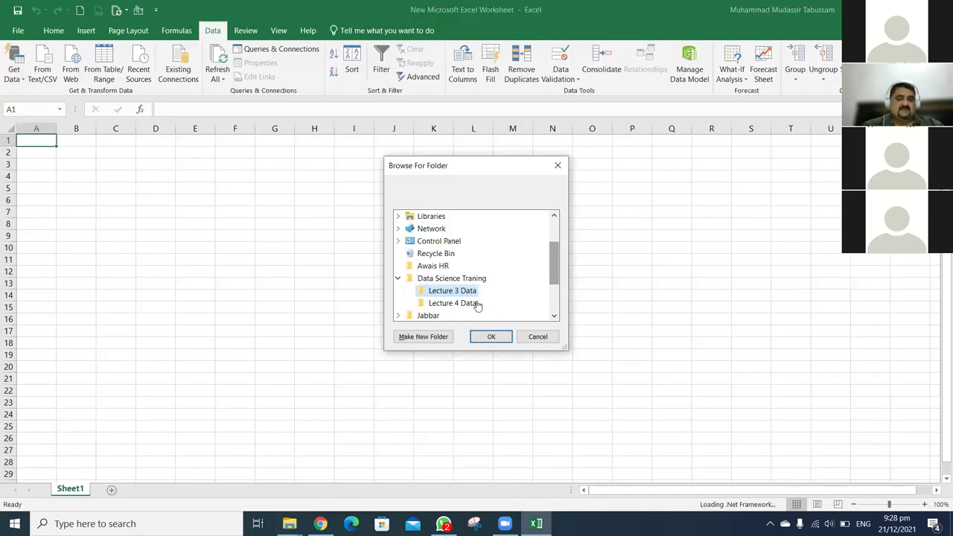
{"action": "left_click", "coordinate": [500, 340]}
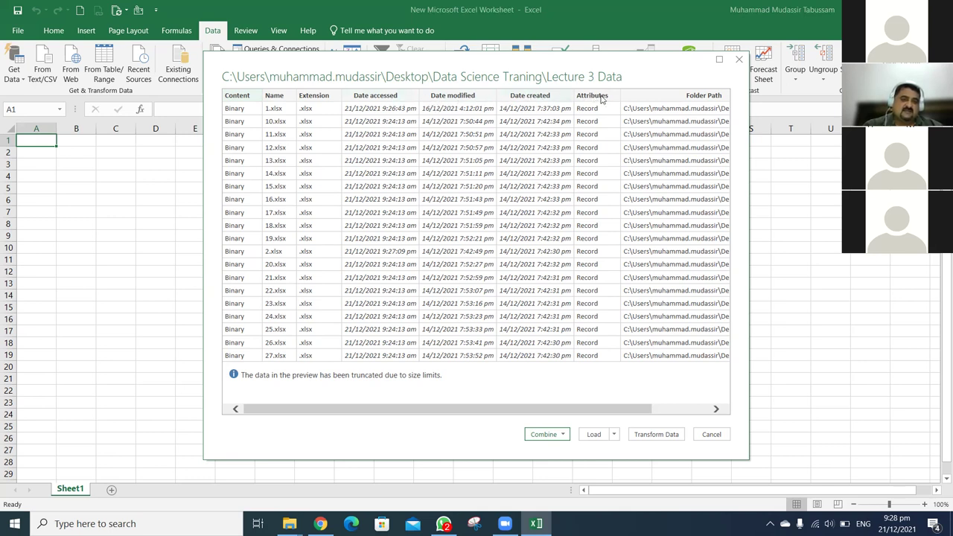
Review the file preview through to the Folder Path column, and run Combine & Load on the folder's files
{"action": "left_click_drag", "start_coordinate": [456, 409], "coordinate": [598, 411]}
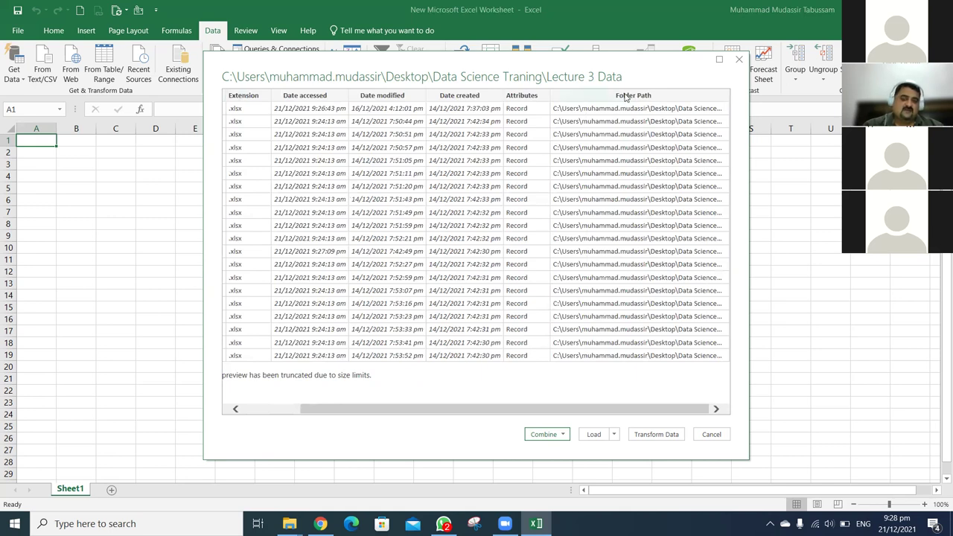
{"action": "left_click", "coordinate": [564, 436]}
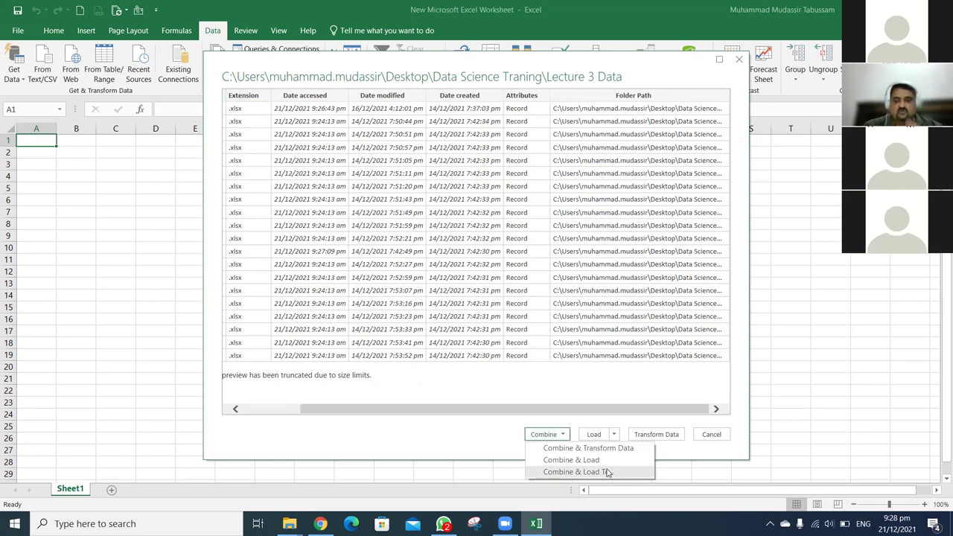
{"action": "left_click", "coordinate": [616, 435]}
{"action": "left_click", "coordinate": [616, 435]}
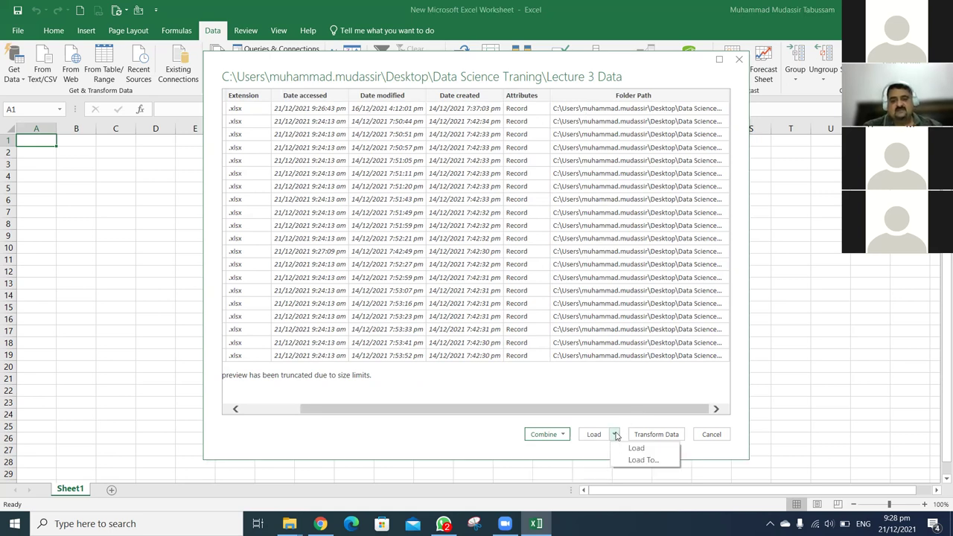
{"action": "left_click", "coordinate": [678, 413]}
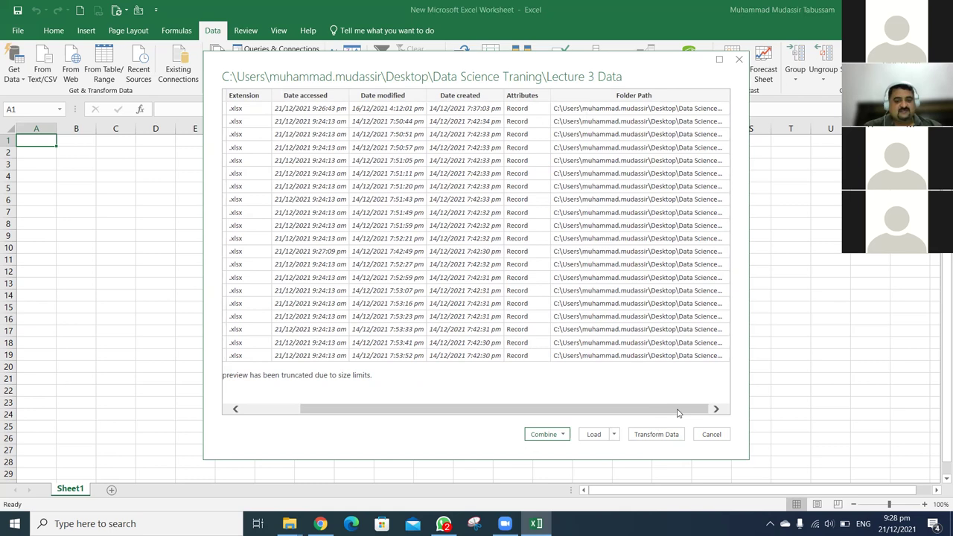
{"action": "left_click", "coordinate": [559, 434]}
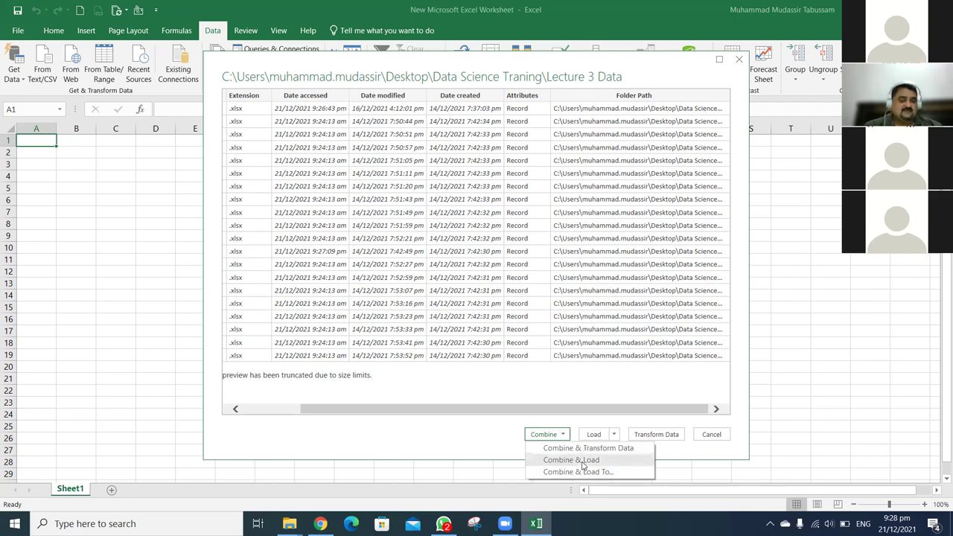
{"action": "left_click", "coordinate": [584, 466]}
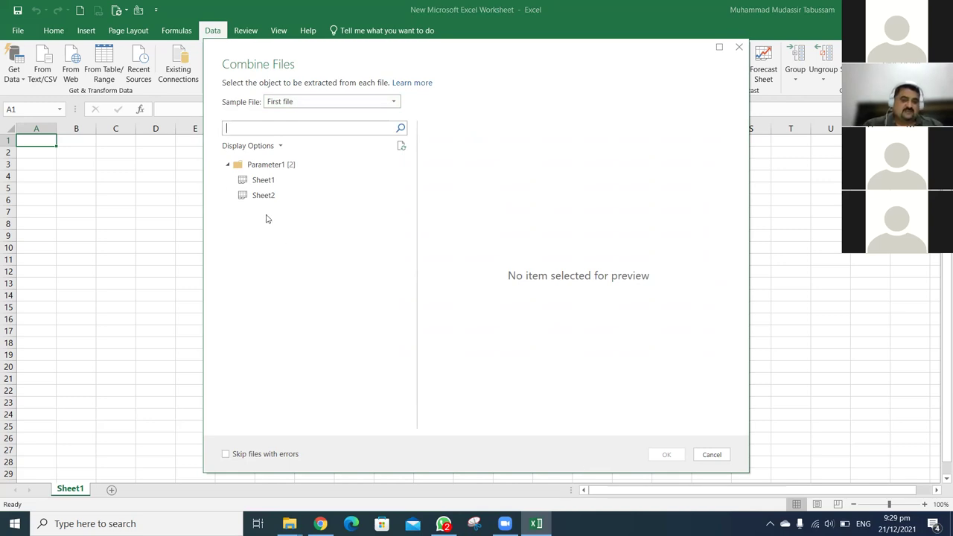
Preview Sheet1 and Sheet2 in Combine Files, and load the combined data using Sheet1 from the first file
{"action": "left_click", "coordinate": [263, 183]}
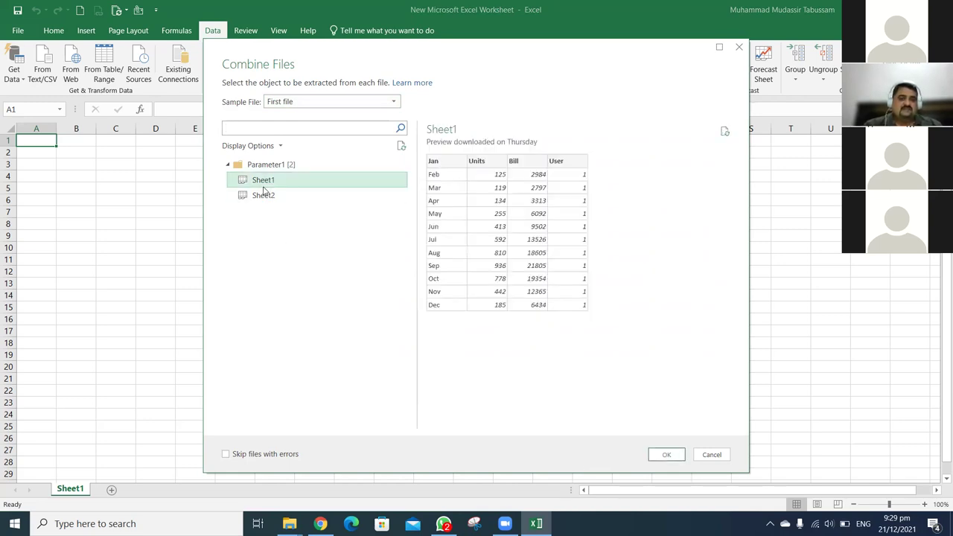
{"action": "left_click", "coordinate": [263, 198]}
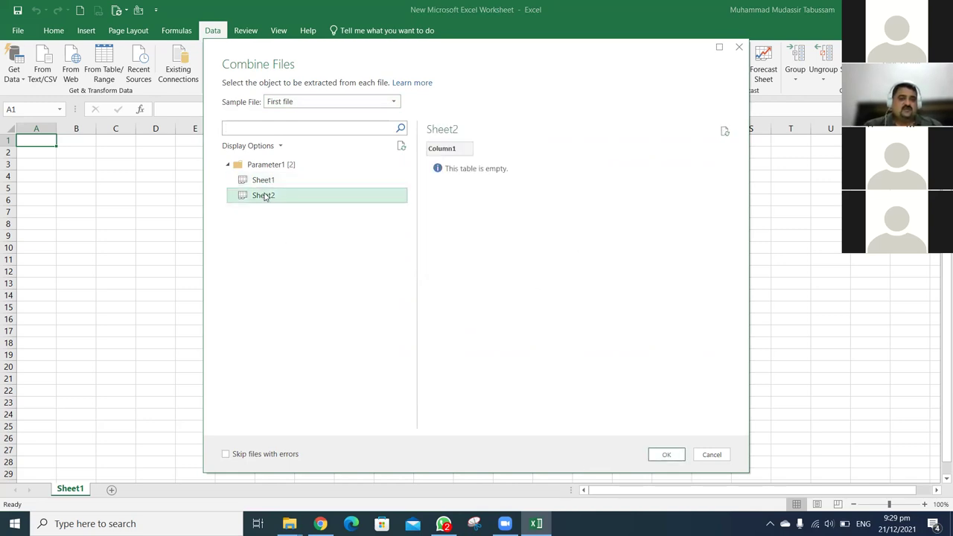
{"action": "left_click", "coordinate": [264, 183]}
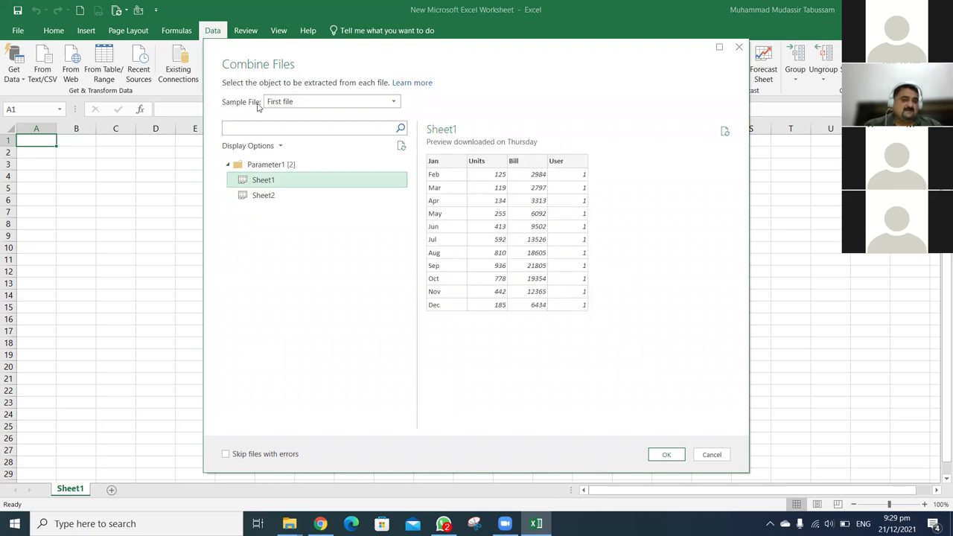
{"action": "left_click", "coordinate": [667, 455]}
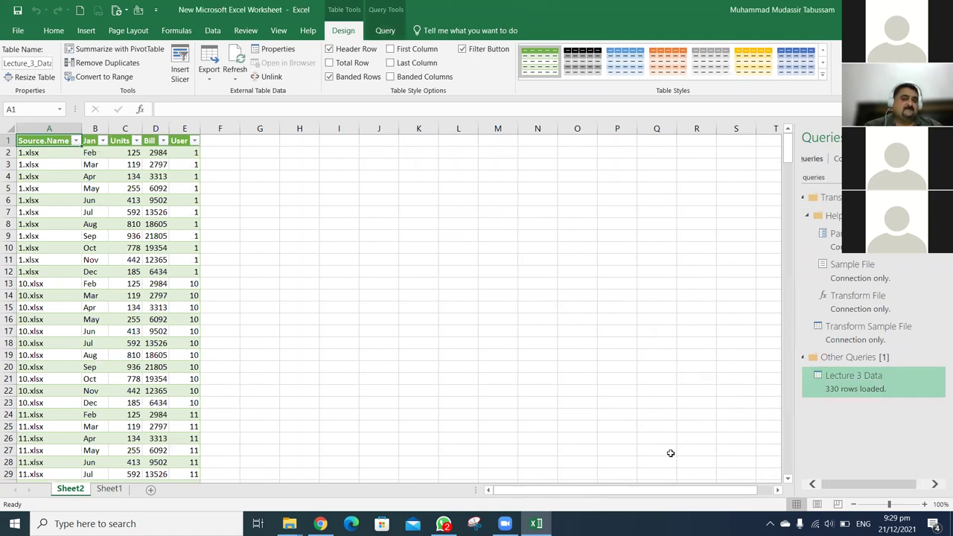
Examine the filter values of the Source.Name and Jan columns in the combined table without applying a filter
{"action": "left_click", "coordinate": [76, 141]}
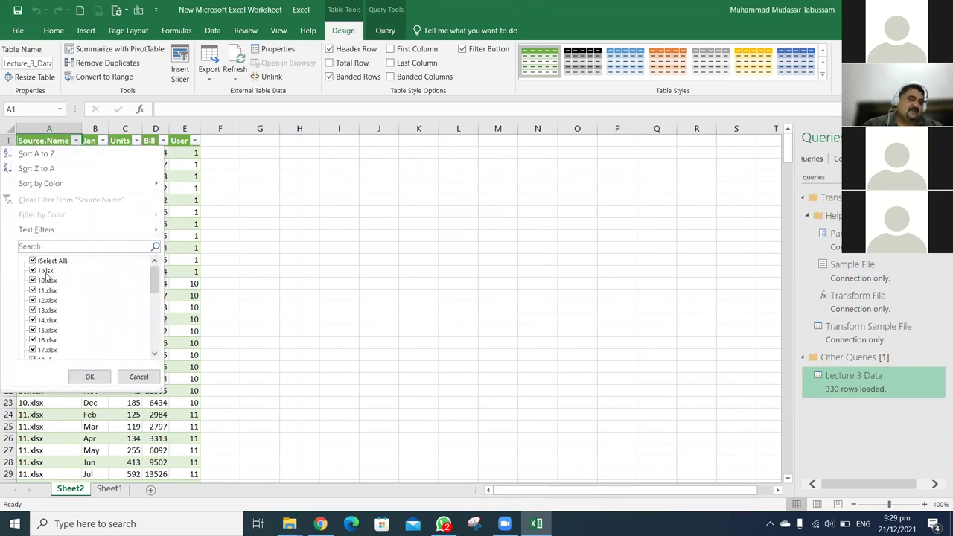
{"action": "left_click_drag", "start_coordinate": [154, 284], "coordinate": [156, 318]}
{"action": "left_click_drag", "start_coordinate": [155, 292], "coordinate": [155, 270]}
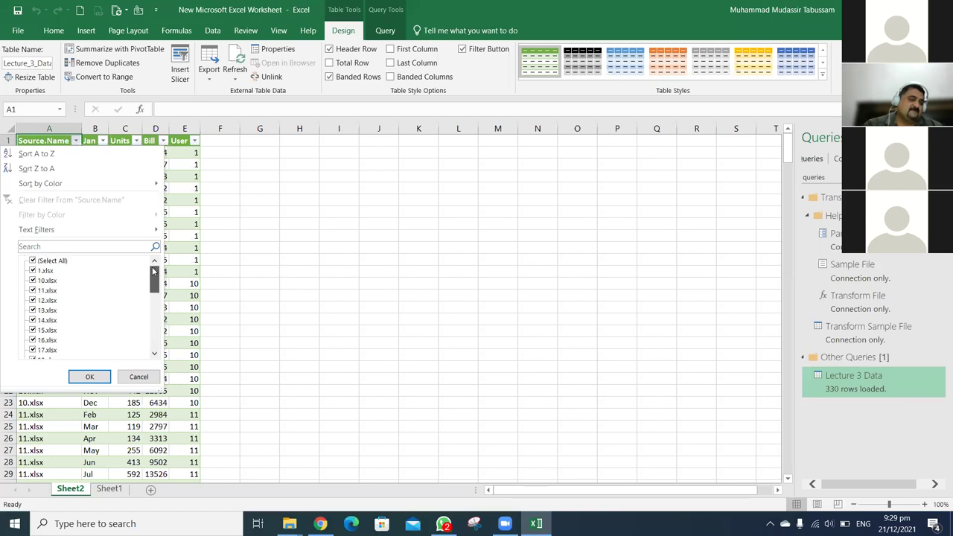
{"action": "left_click", "coordinate": [148, 377]}
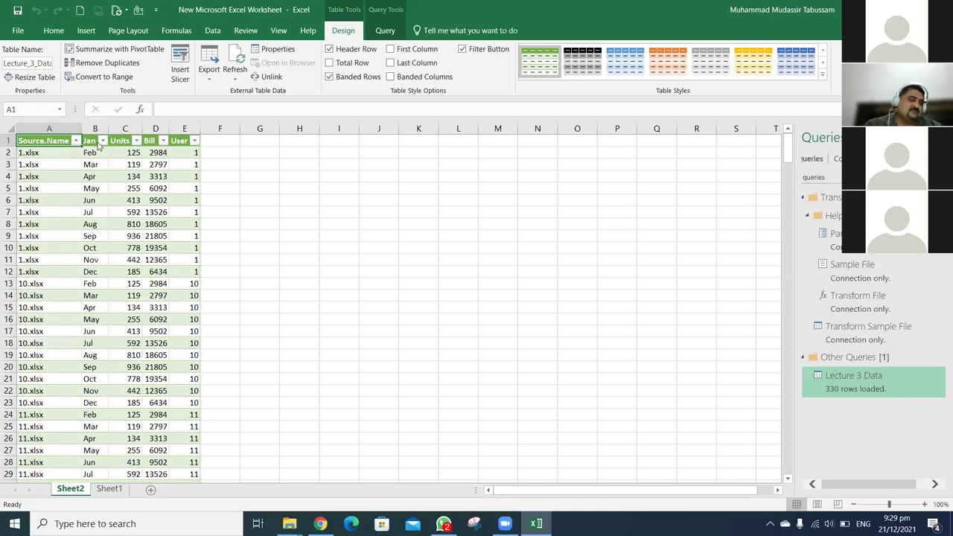
{"action": "left_click", "coordinate": [102, 141]}
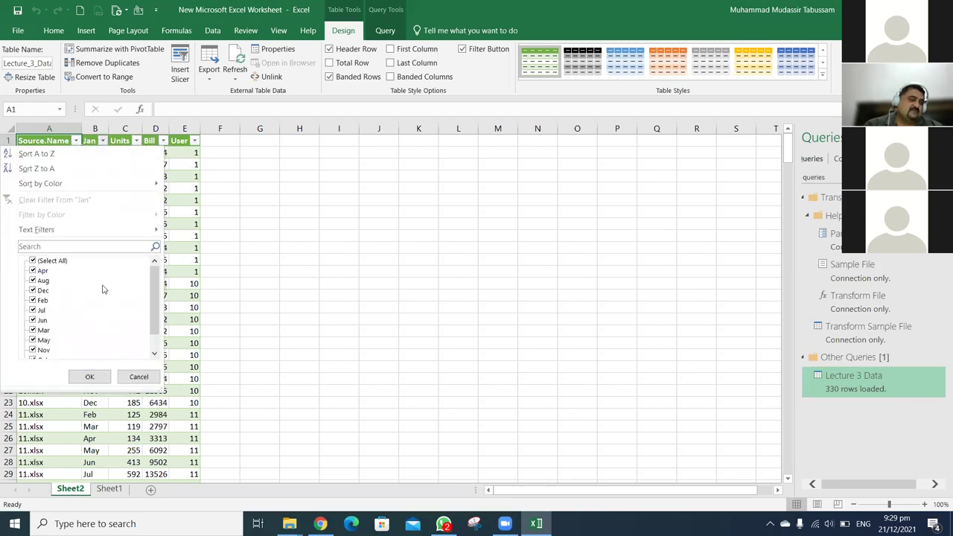
{"action": "left_click", "coordinate": [269, 261]}
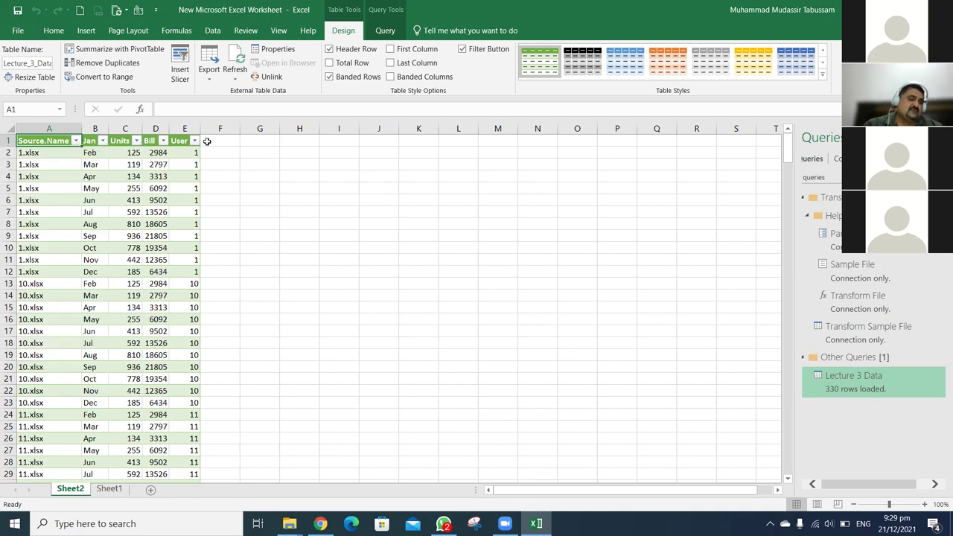
Open the Lecture 3 Data query in the Power Query Editor and refresh its outdated preview
{"action": "left_click", "coordinate": [213, 30]}
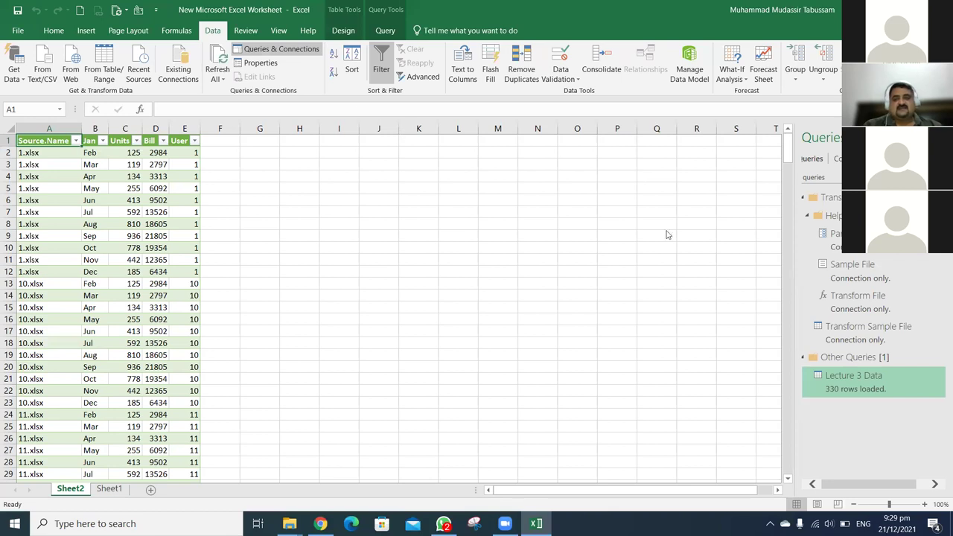
{"action": "mouse_move", "coordinate": [879, 389]}
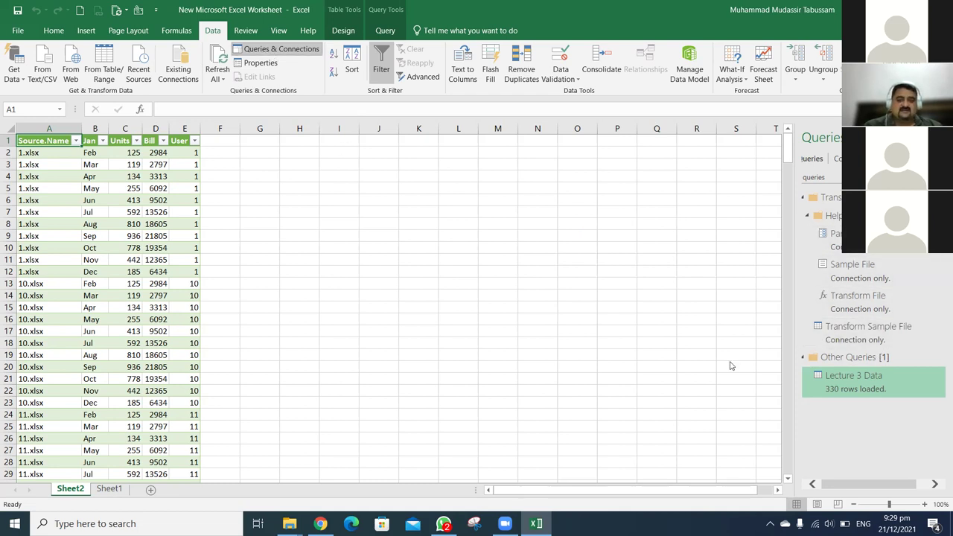
{"action": "left_click", "coordinate": [858, 388]}
{"action": "double_click", "coordinate": [858, 388]}
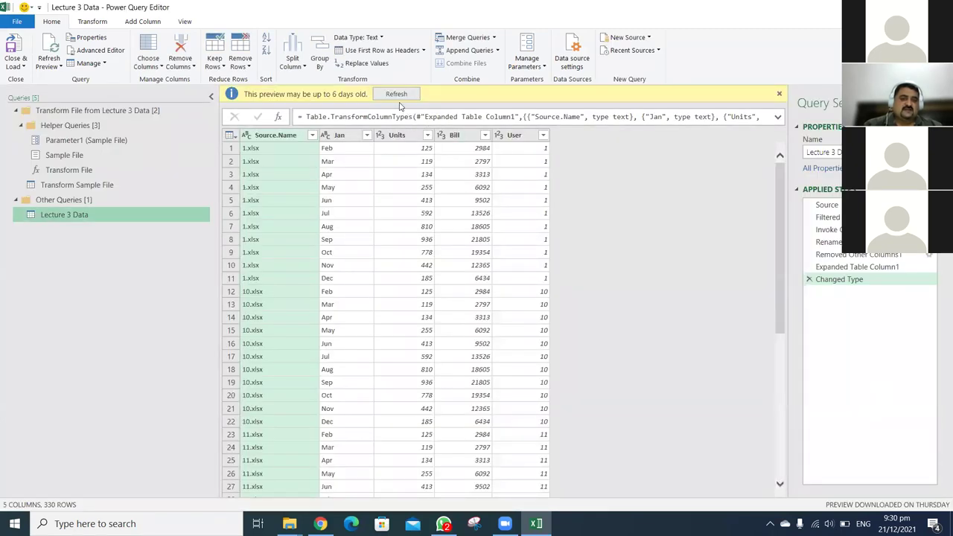
{"action": "left_click", "coordinate": [396, 95]}
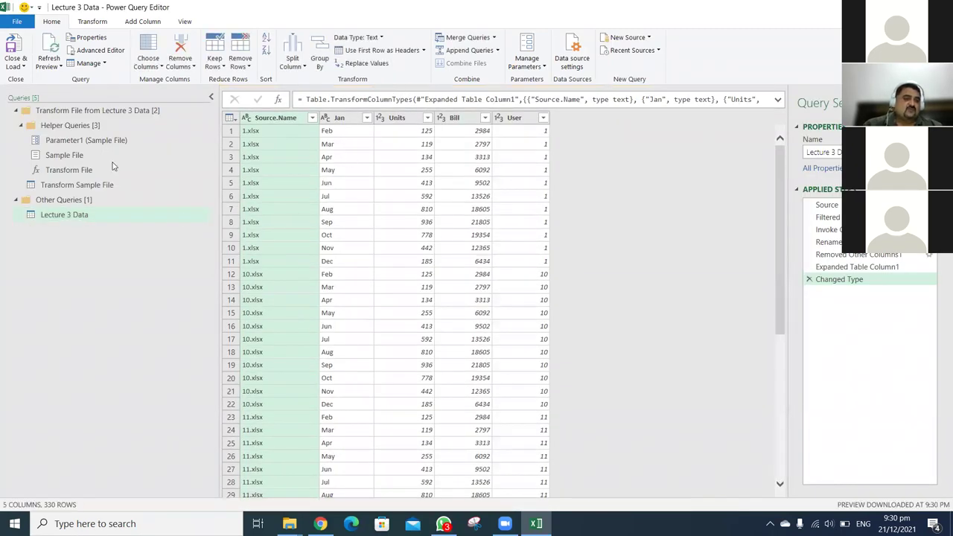
Look through the helper queries from Parameter1 to Transform Sample File, and refresh the Transform Sample File preview
{"action": "left_click", "coordinate": [93, 112]}
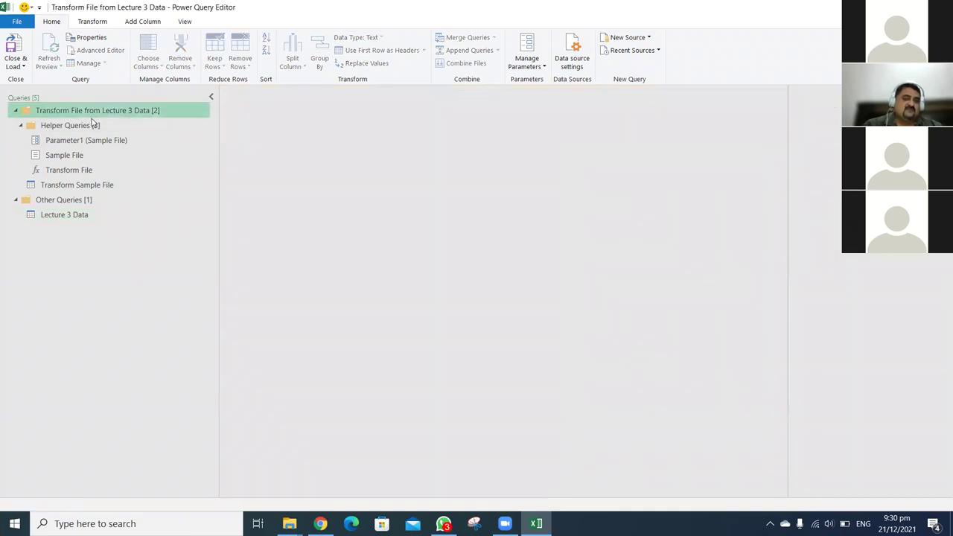
{"action": "left_click", "coordinate": [93, 125]}
{"action": "left_click", "coordinate": [88, 140]}
{"action": "left_click", "coordinate": [81, 156]}
{"action": "left_click", "coordinate": [81, 171]}
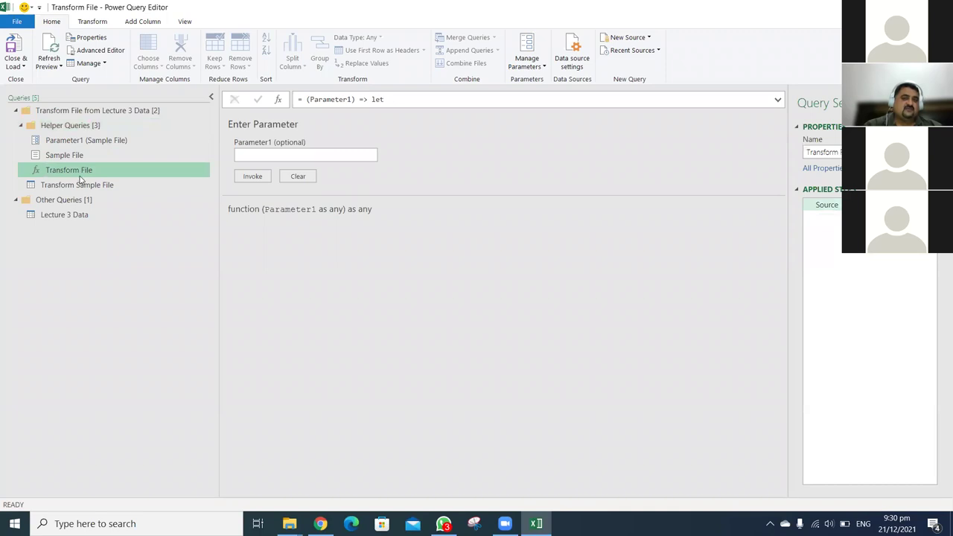
{"action": "left_click", "coordinate": [81, 185]}
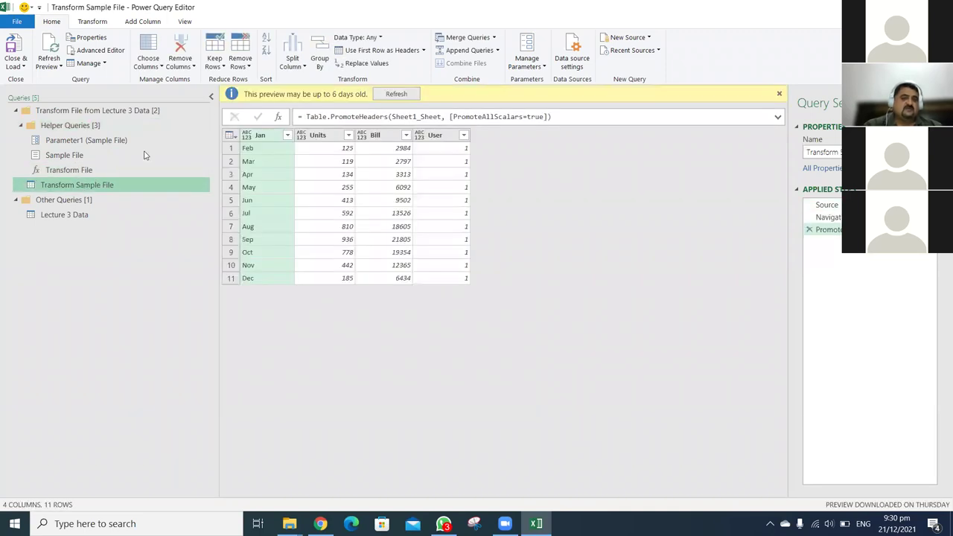
{"action": "left_click", "coordinate": [390, 96]}
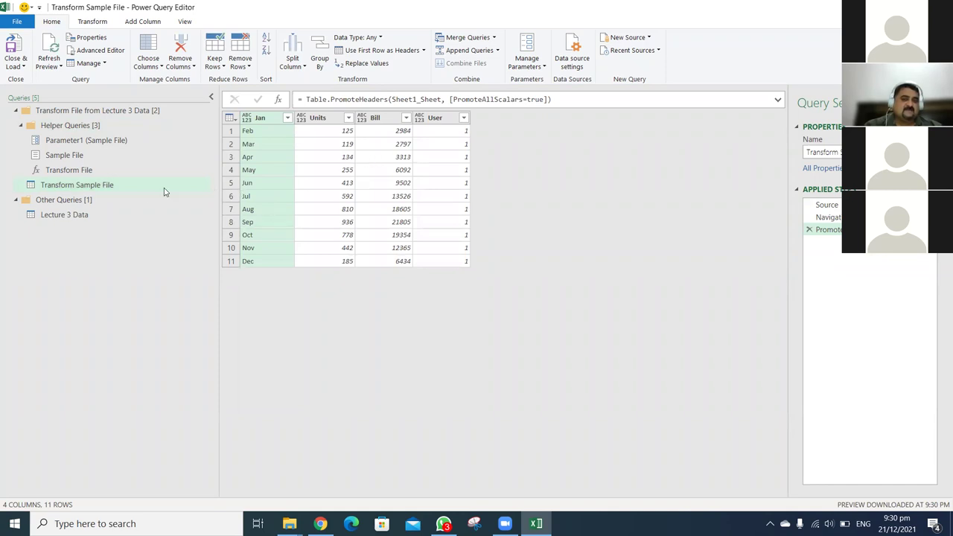
Examine the Lecture 3 Data query's applied steps one by one, from Source through Expanded Table Column1
{"action": "left_click", "coordinate": [18, 204]}
{"action": "left_click", "coordinate": [16, 201]}
{"action": "left_click", "coordinate": [17, 201]}
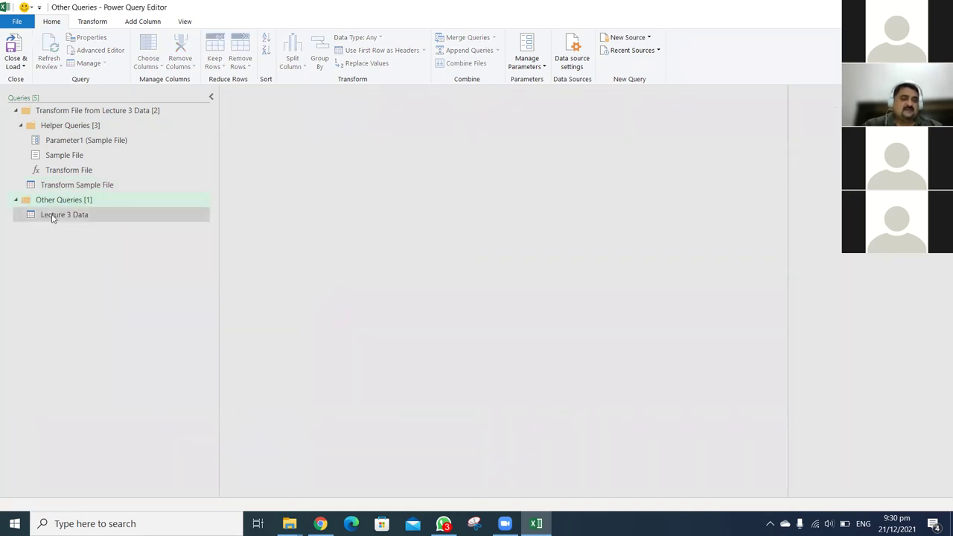
{"action": "left_click", "coordinate": [50, 216]}
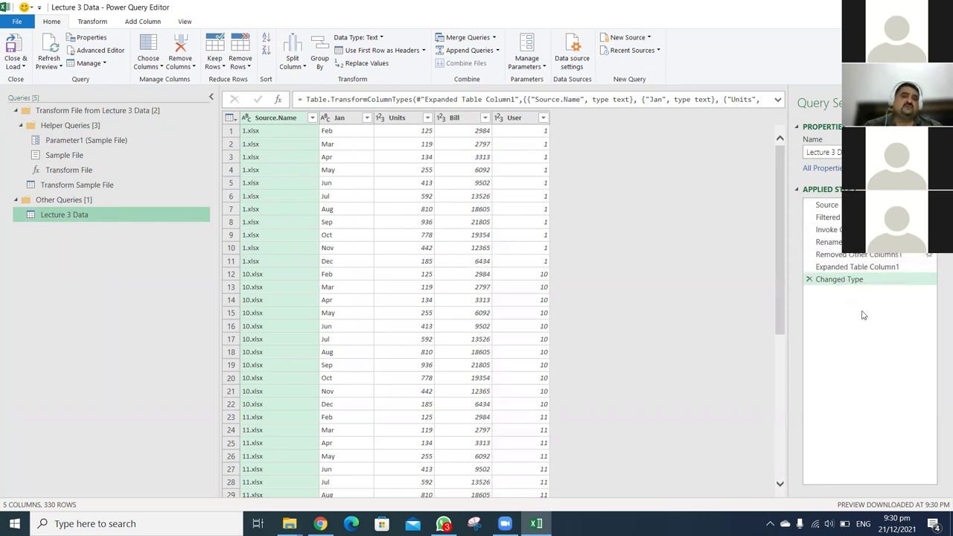
{"action": "left_click", "coordinate": [827, 206]}
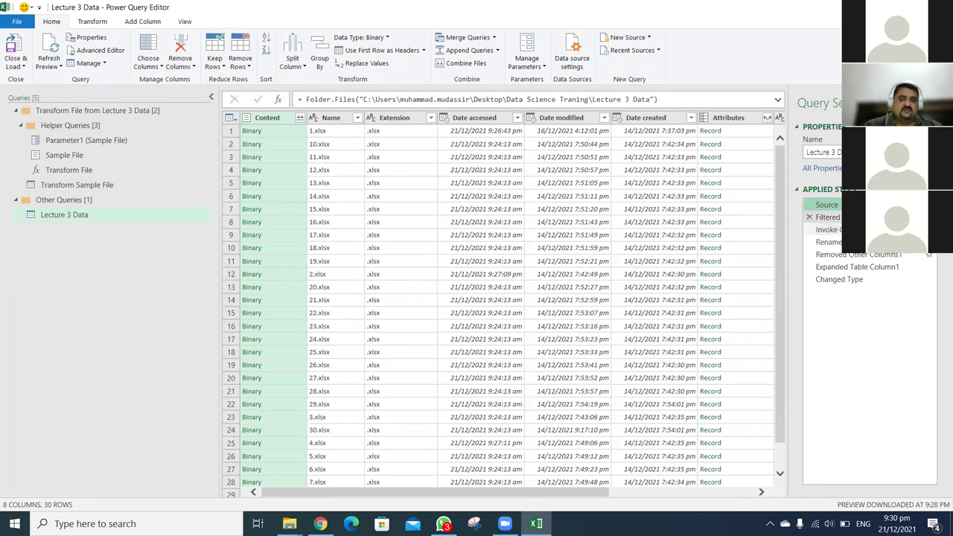
{"action": "left_click", "coordinate": [827, 217]}
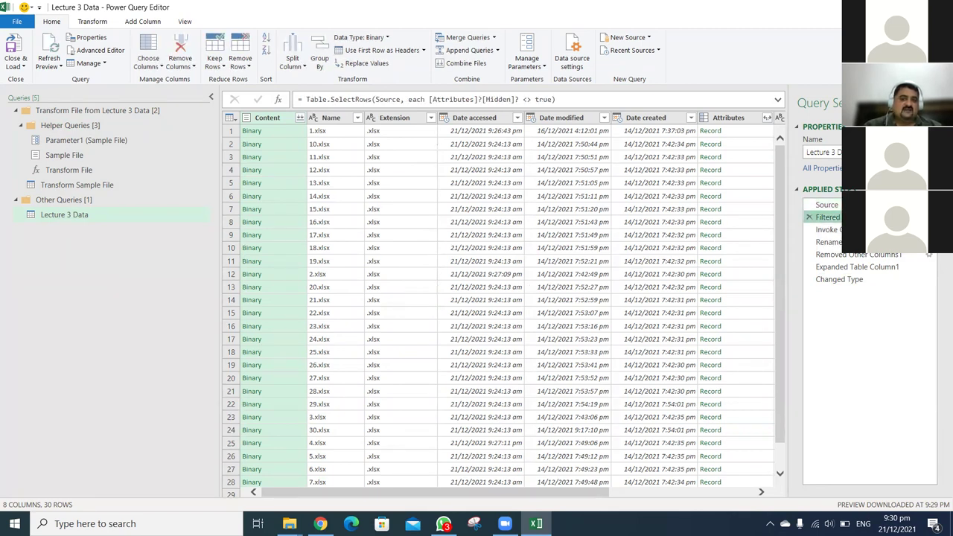
{"action": "left_click", "coordinate": [827, 229]}
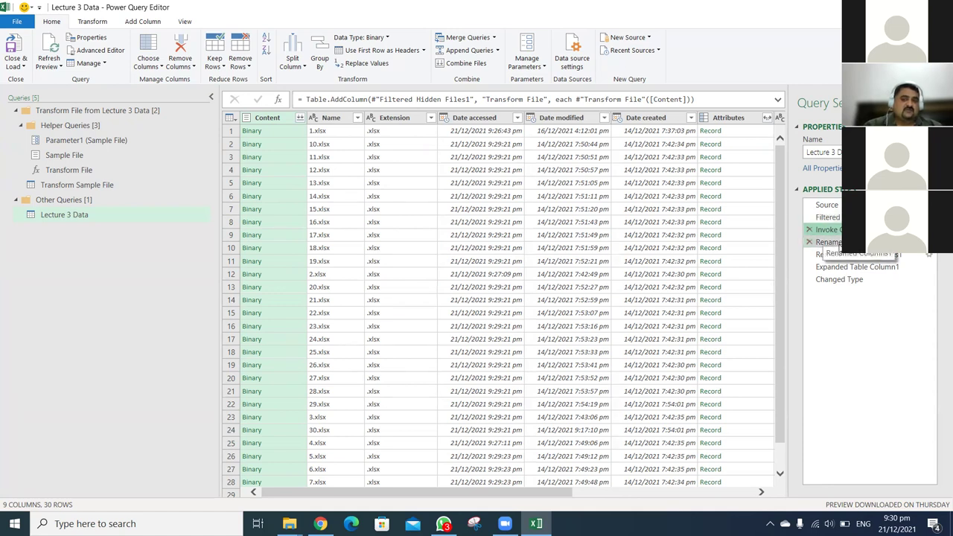
{"action": "left_click", "coordinate": [835, 243]}
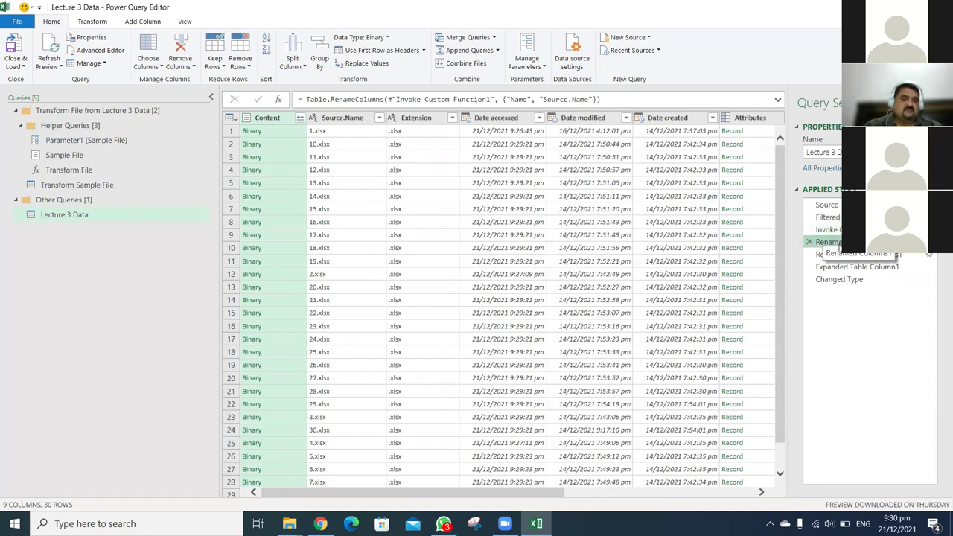
{"action": "left_click", "coordinate": [867, 255]}
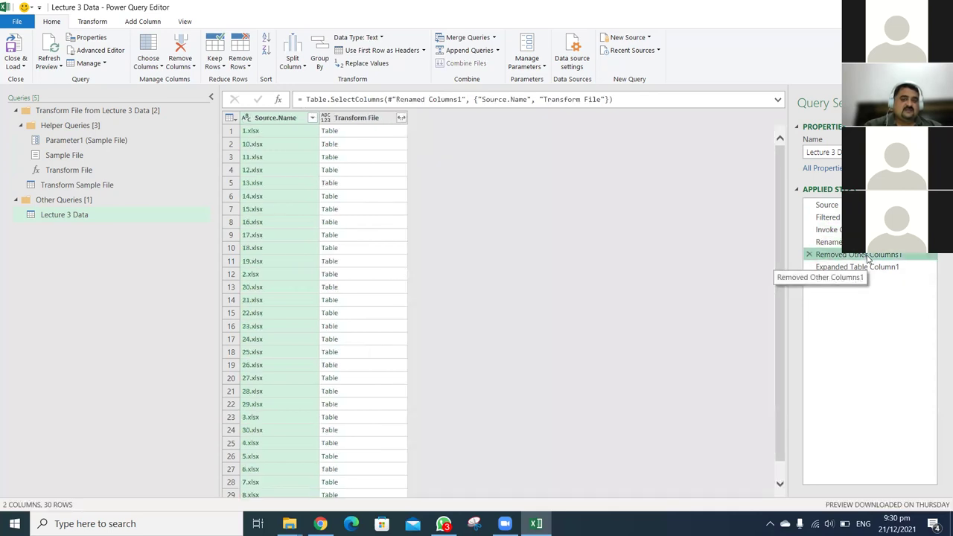
{"action": "left_click", "coordinate": [862, 270]}
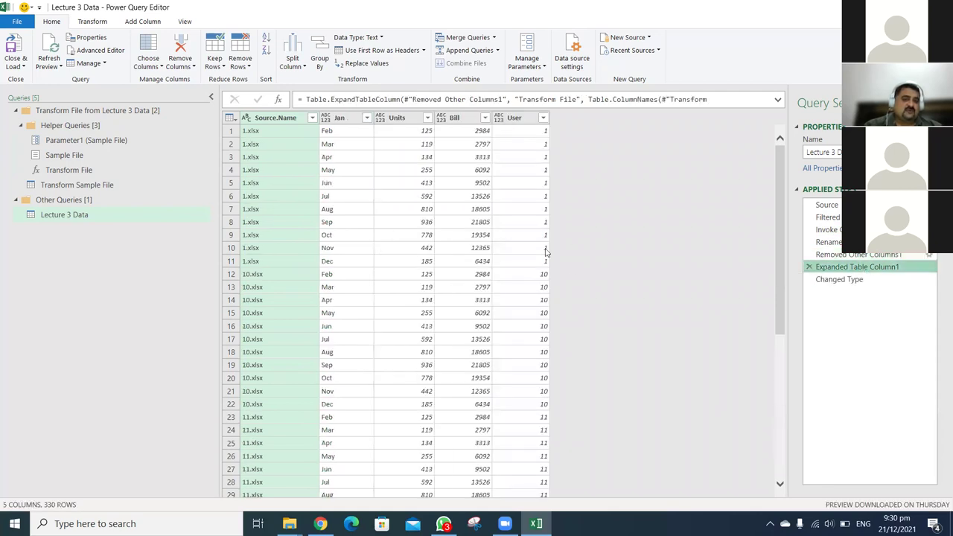
Close and load the query back to the worksheet, and close the workbook without saving its changes
{"action": "left_click", "coordinate": [22, 69]}
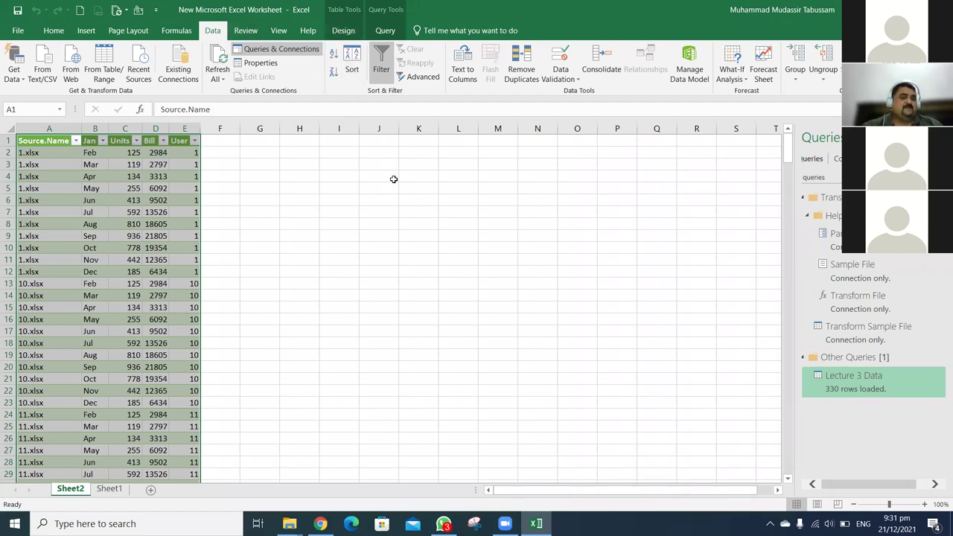
{"action": "left_click", "coordinate": [15, 68]}
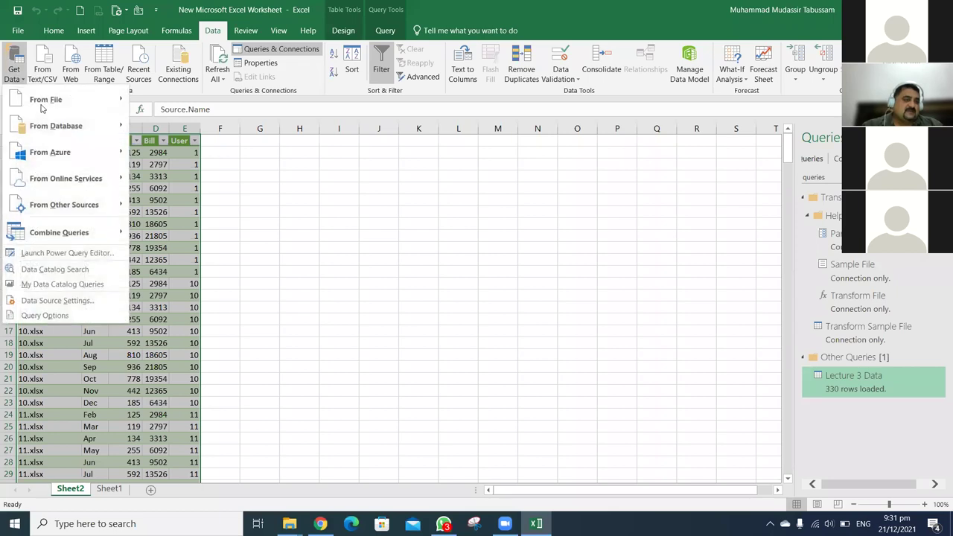
{"action": "left_click", "coordinate": [545, 238]}
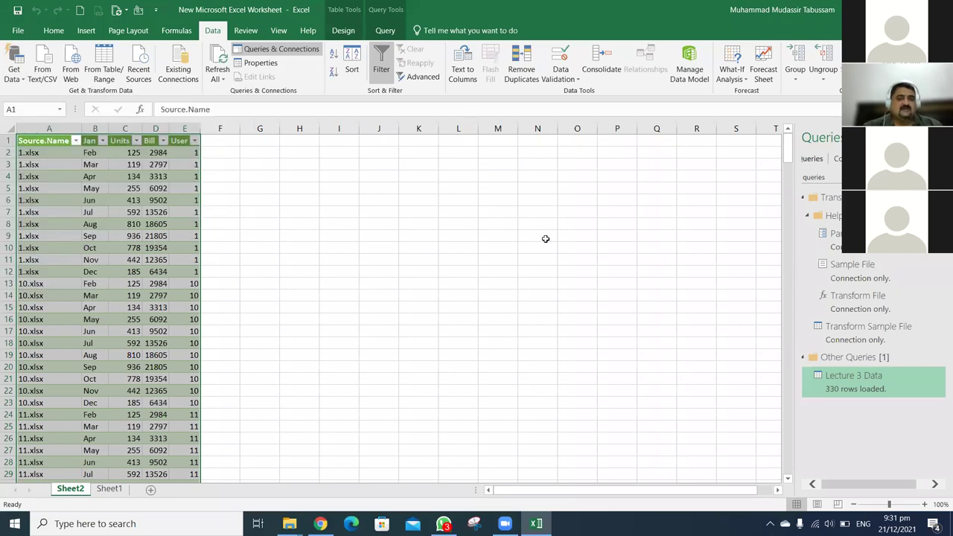
{"action": "key", "text": "alt+F4"}
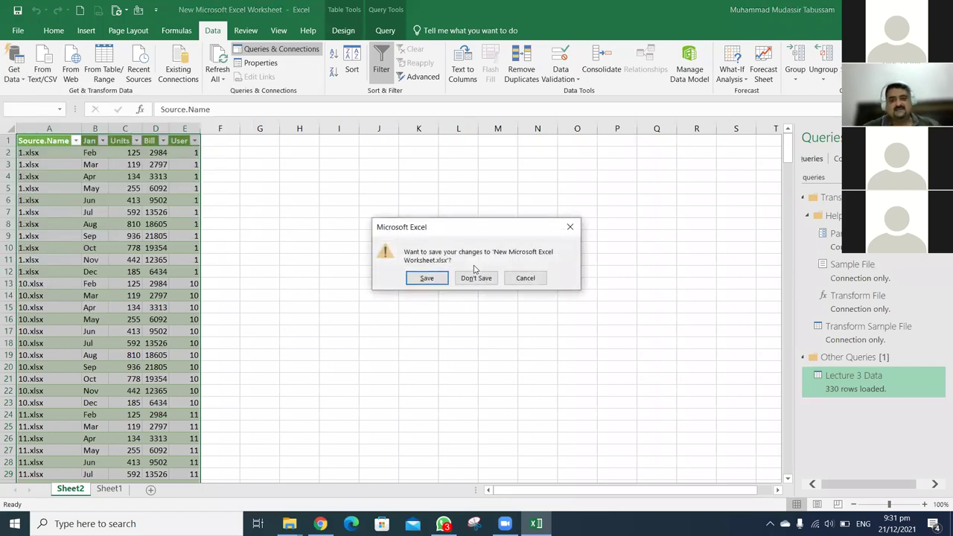
{"action": "left_click", "coordinate": [469, 279]}
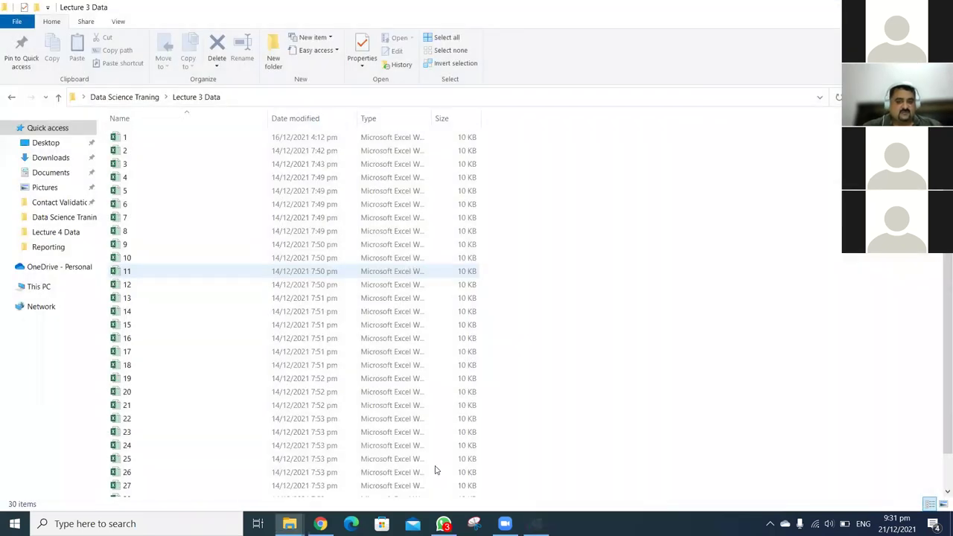
{"action": "left_click", "coordinate": [505, 523]}
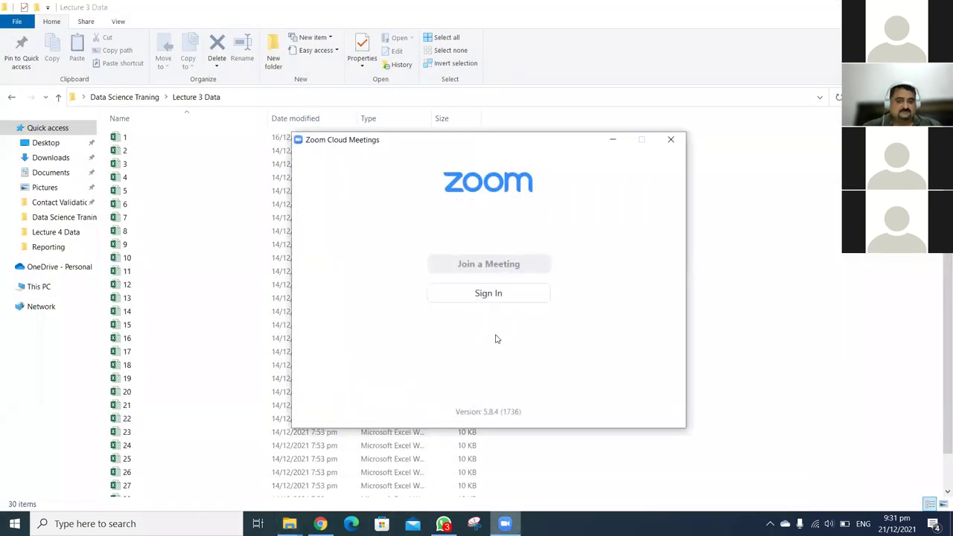
{"action": "left_click", "coordinate": [320, 524]}
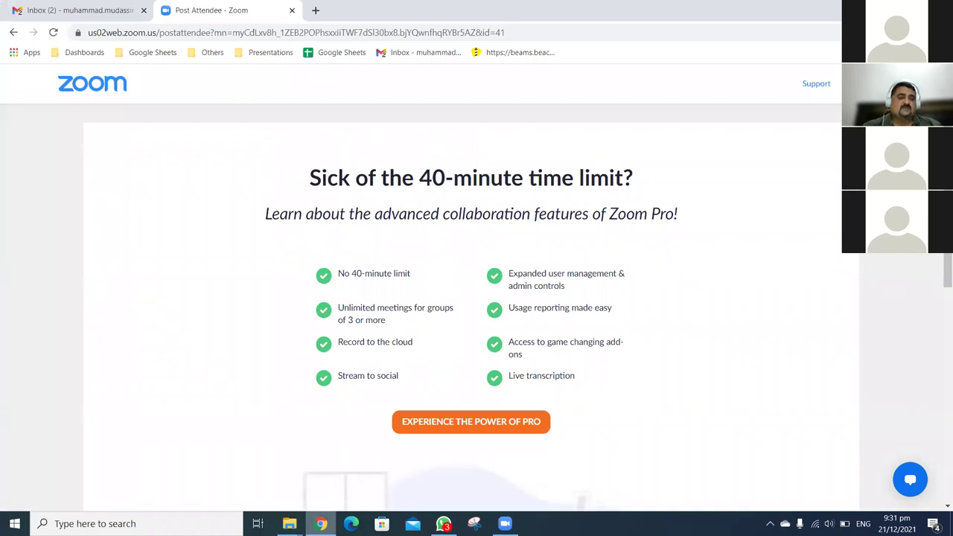
{"action": "left_click", "coordinate": [505, 523]}
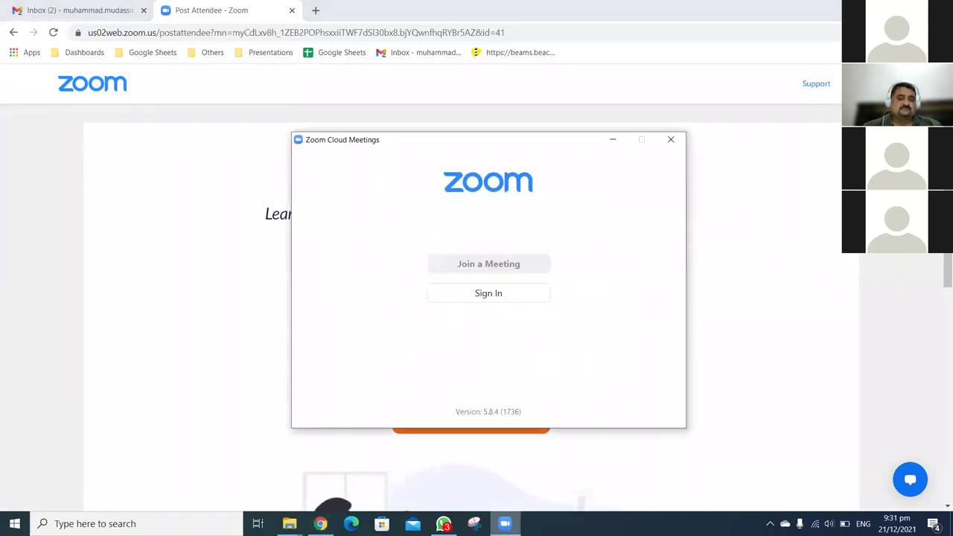
{"action": "key", "text": "alt+Tab"}
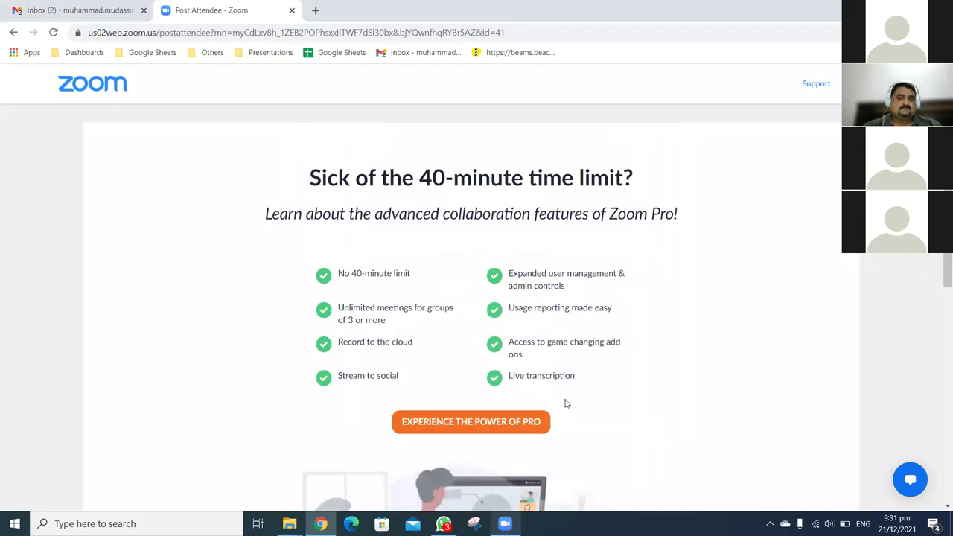
{"action": "left_click", "coordinate": [290, 524]}
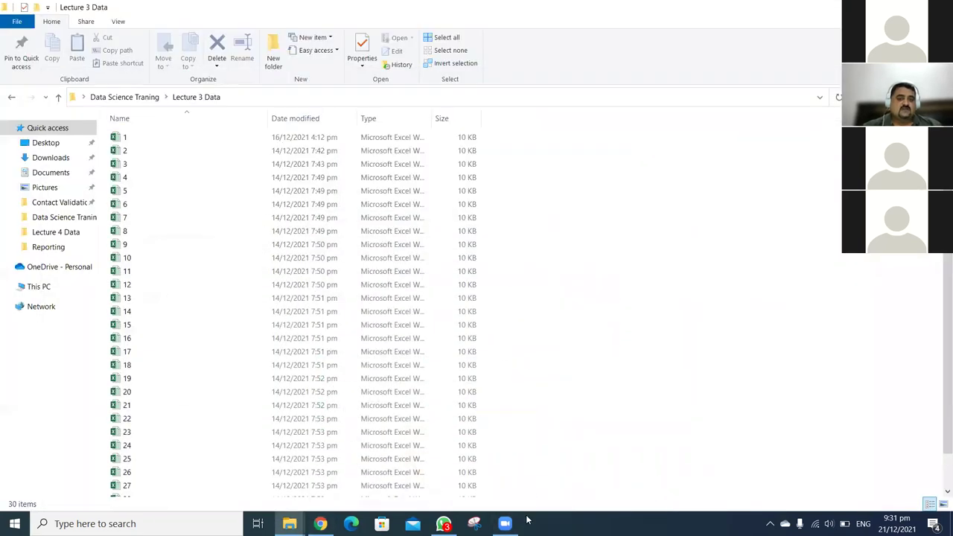
{"action": "left_click", "coordinate": [505, 524]}
{"action": "right_click", "coordinate": [505, 524]}
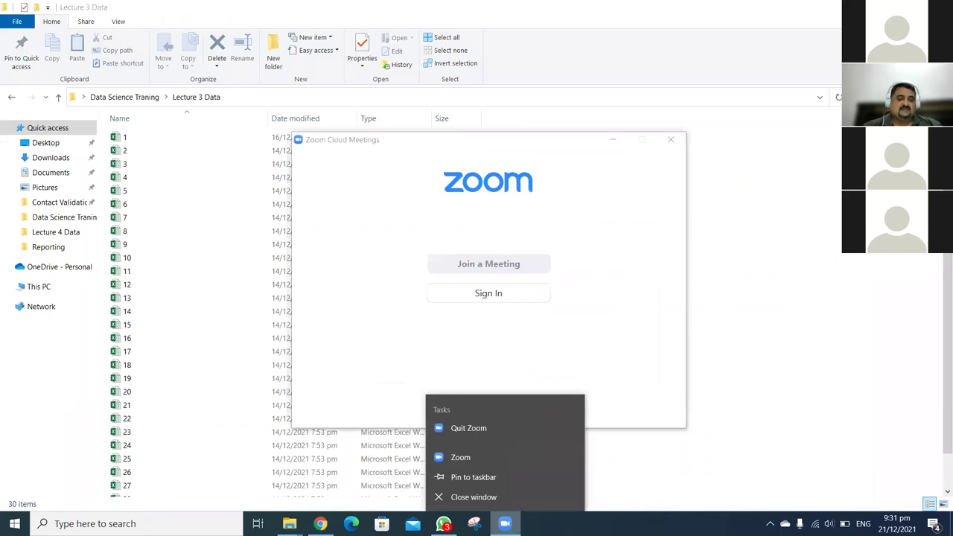
{"action": "left_click", "coordinate": [487, 458]}
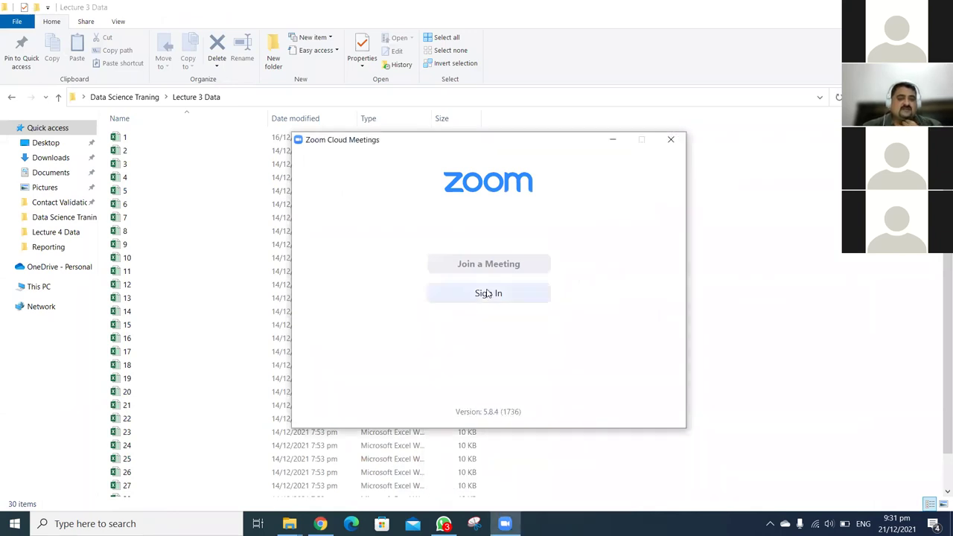
{"action": "left_click", "coordinate": [555, 477]}
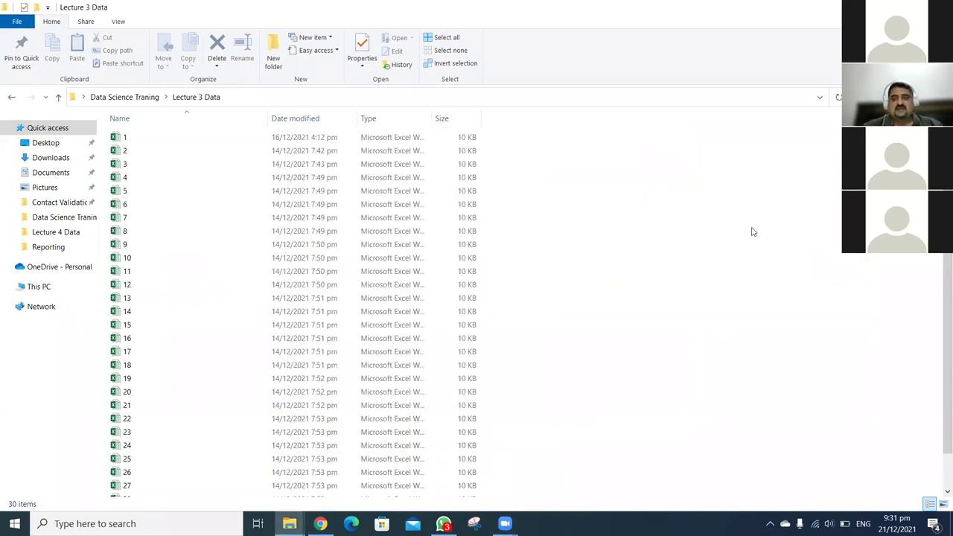